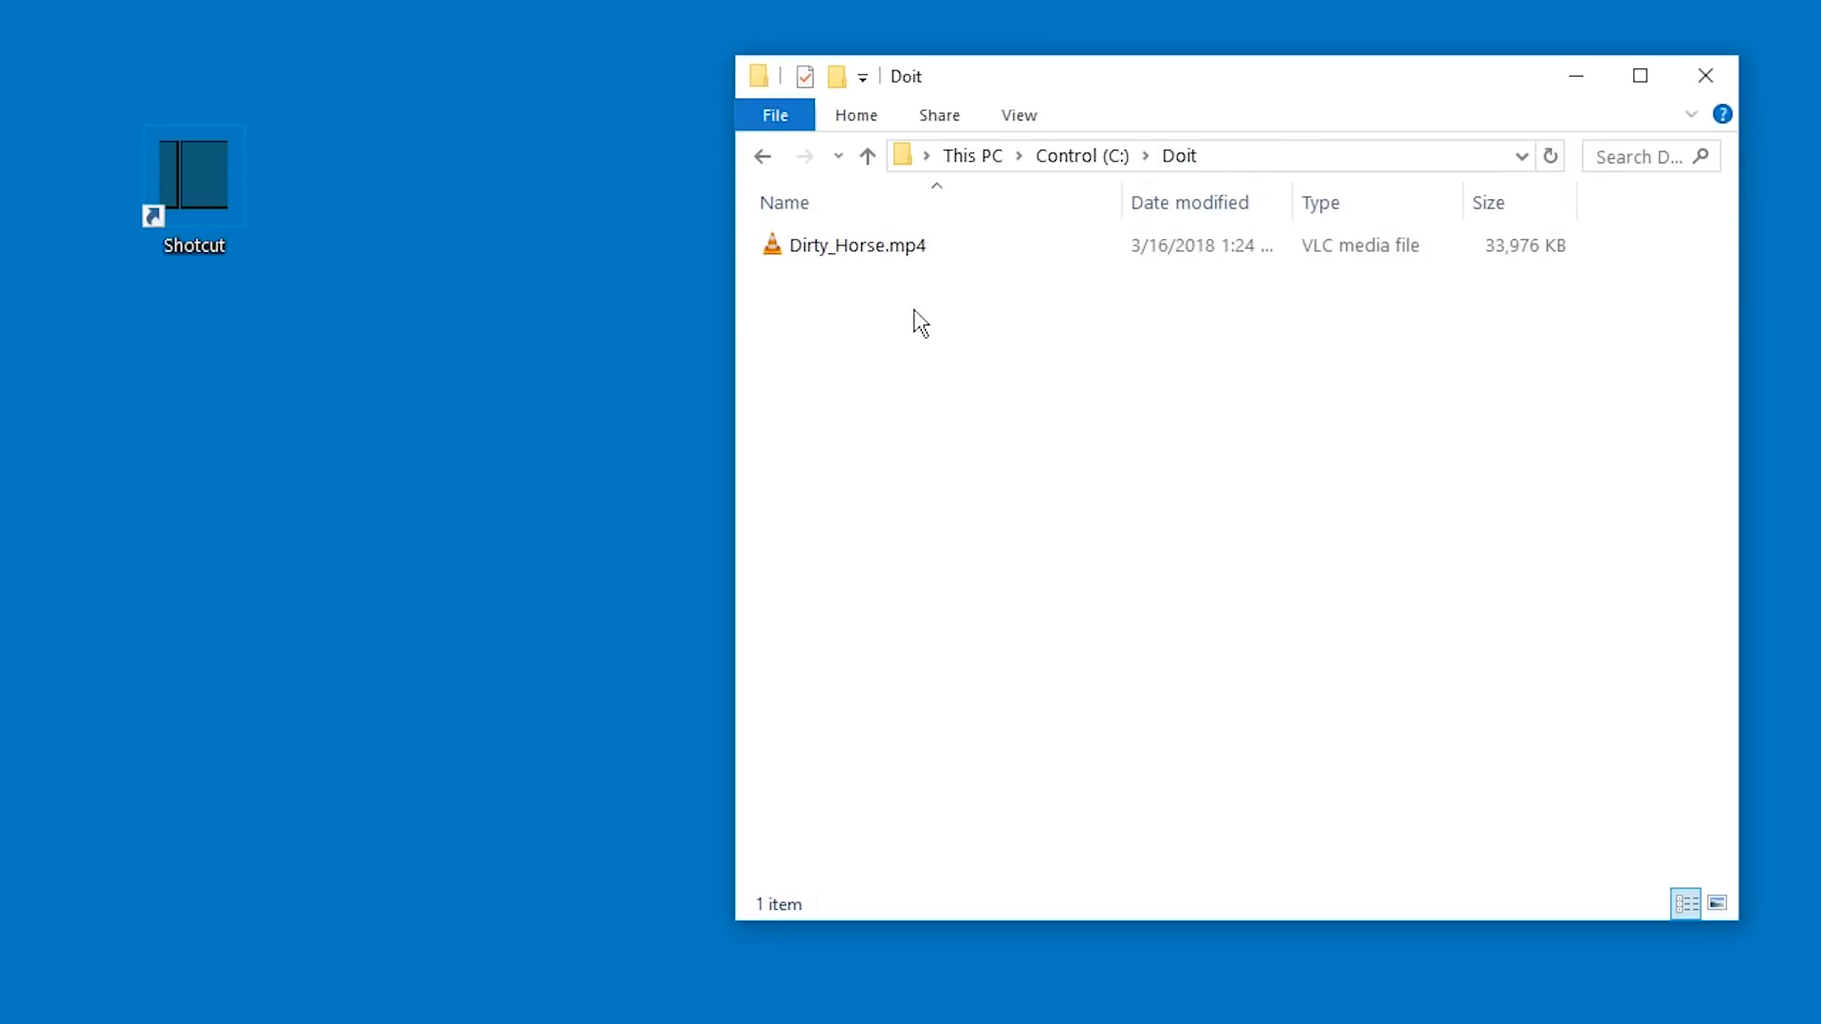
Step: Launch Shotcut, load Dirty_Horse.mp4 from the Doit folder and place the clip at the start of timeline track V1
{"action": "double_click", "coordinate": [236, 219]}
{"action": "left_click_drag", "start_coordinate": [854, 245], "coordinate": [481, 350]}
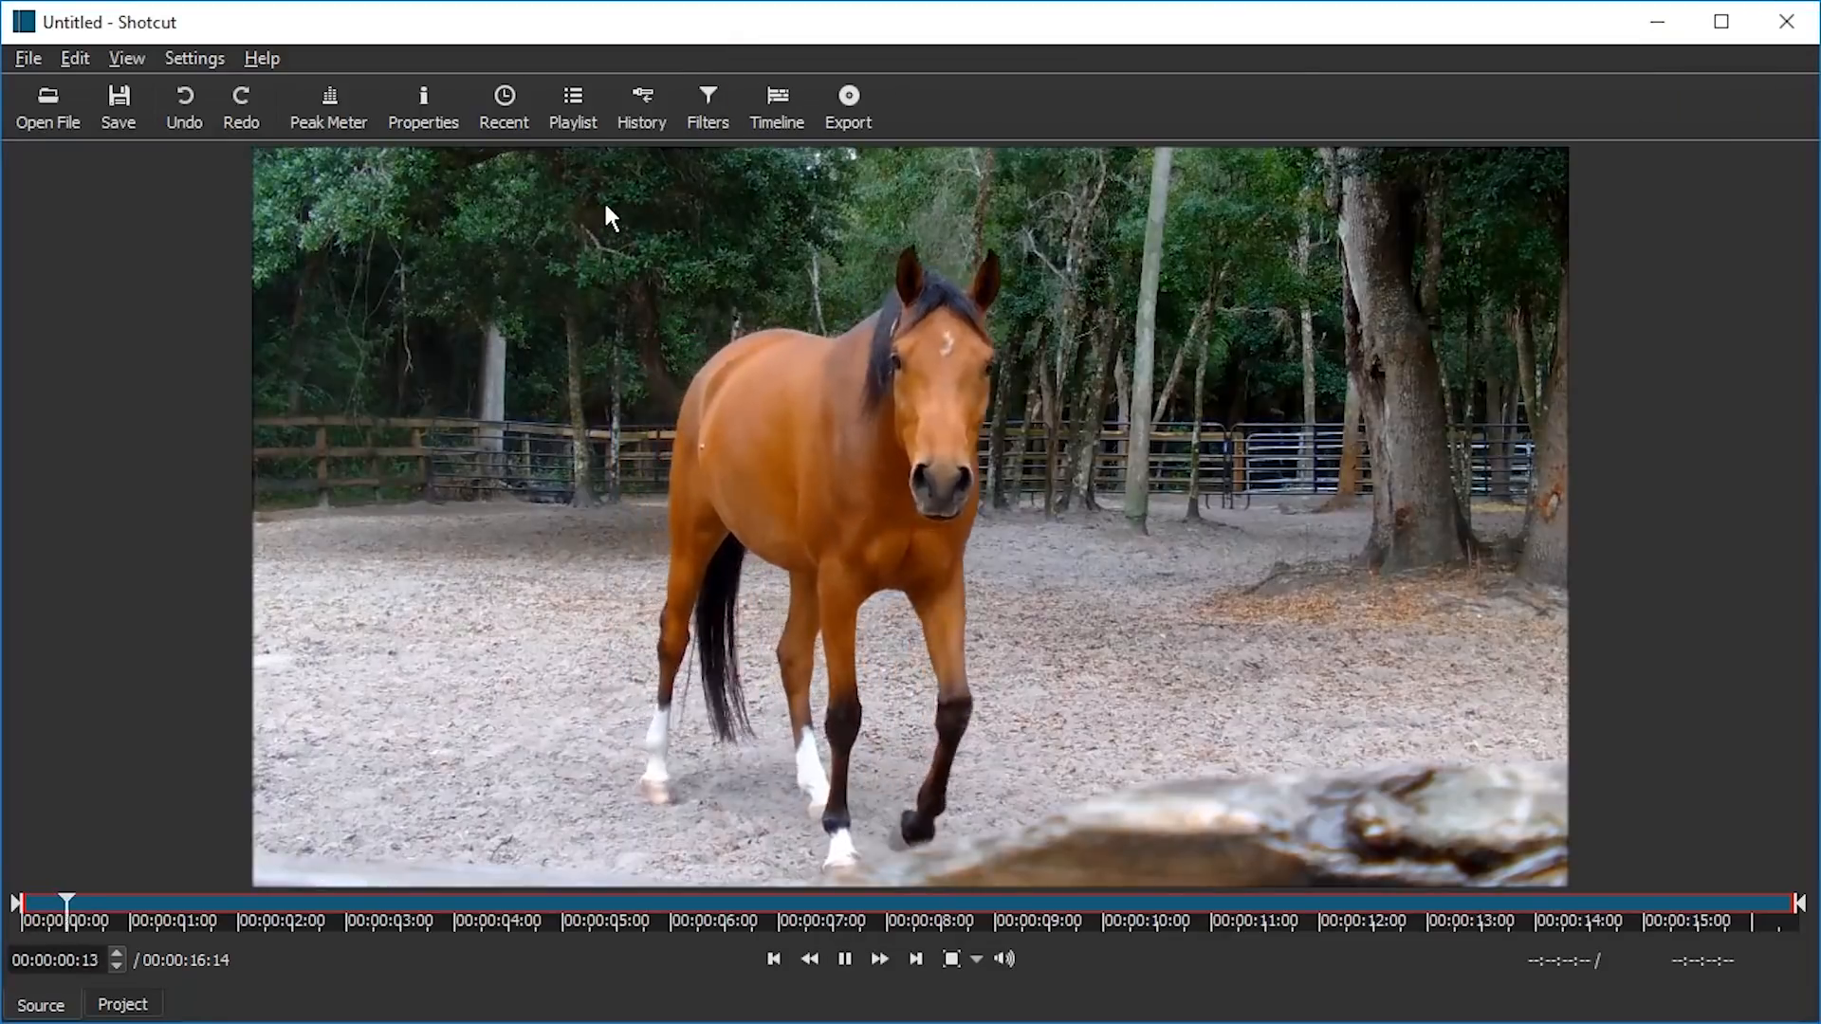
{"action": "left_click", "coordinate": [776, 107]}
{"action": "left_click_drag", "start_coordinate": [711, 239], "coordinate": [406, 854]}
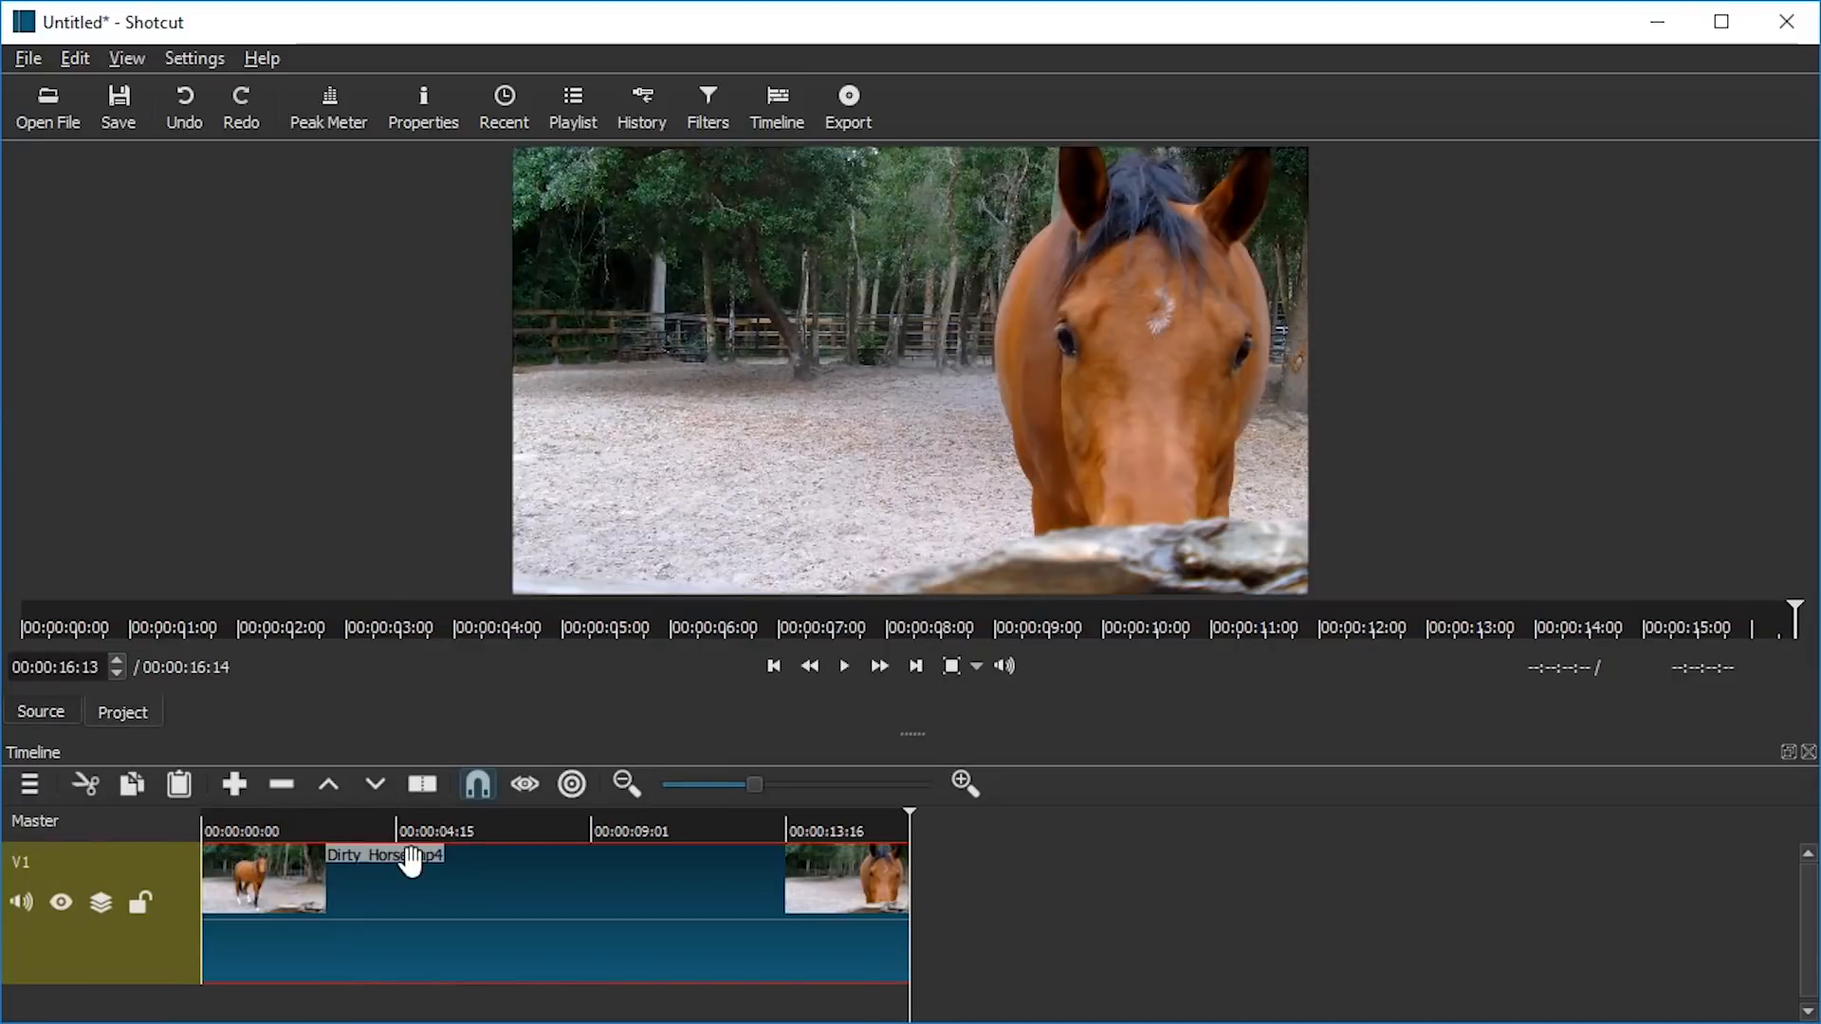
Step: Hide Shotcut's toolbar and the panel title bars
{"action": "left_click", "coordinate": [126, 58]}
{"action": "left_click", "coordinate": [208, 156]}
{"action": "left_click", "coordinate": [133, 60]}
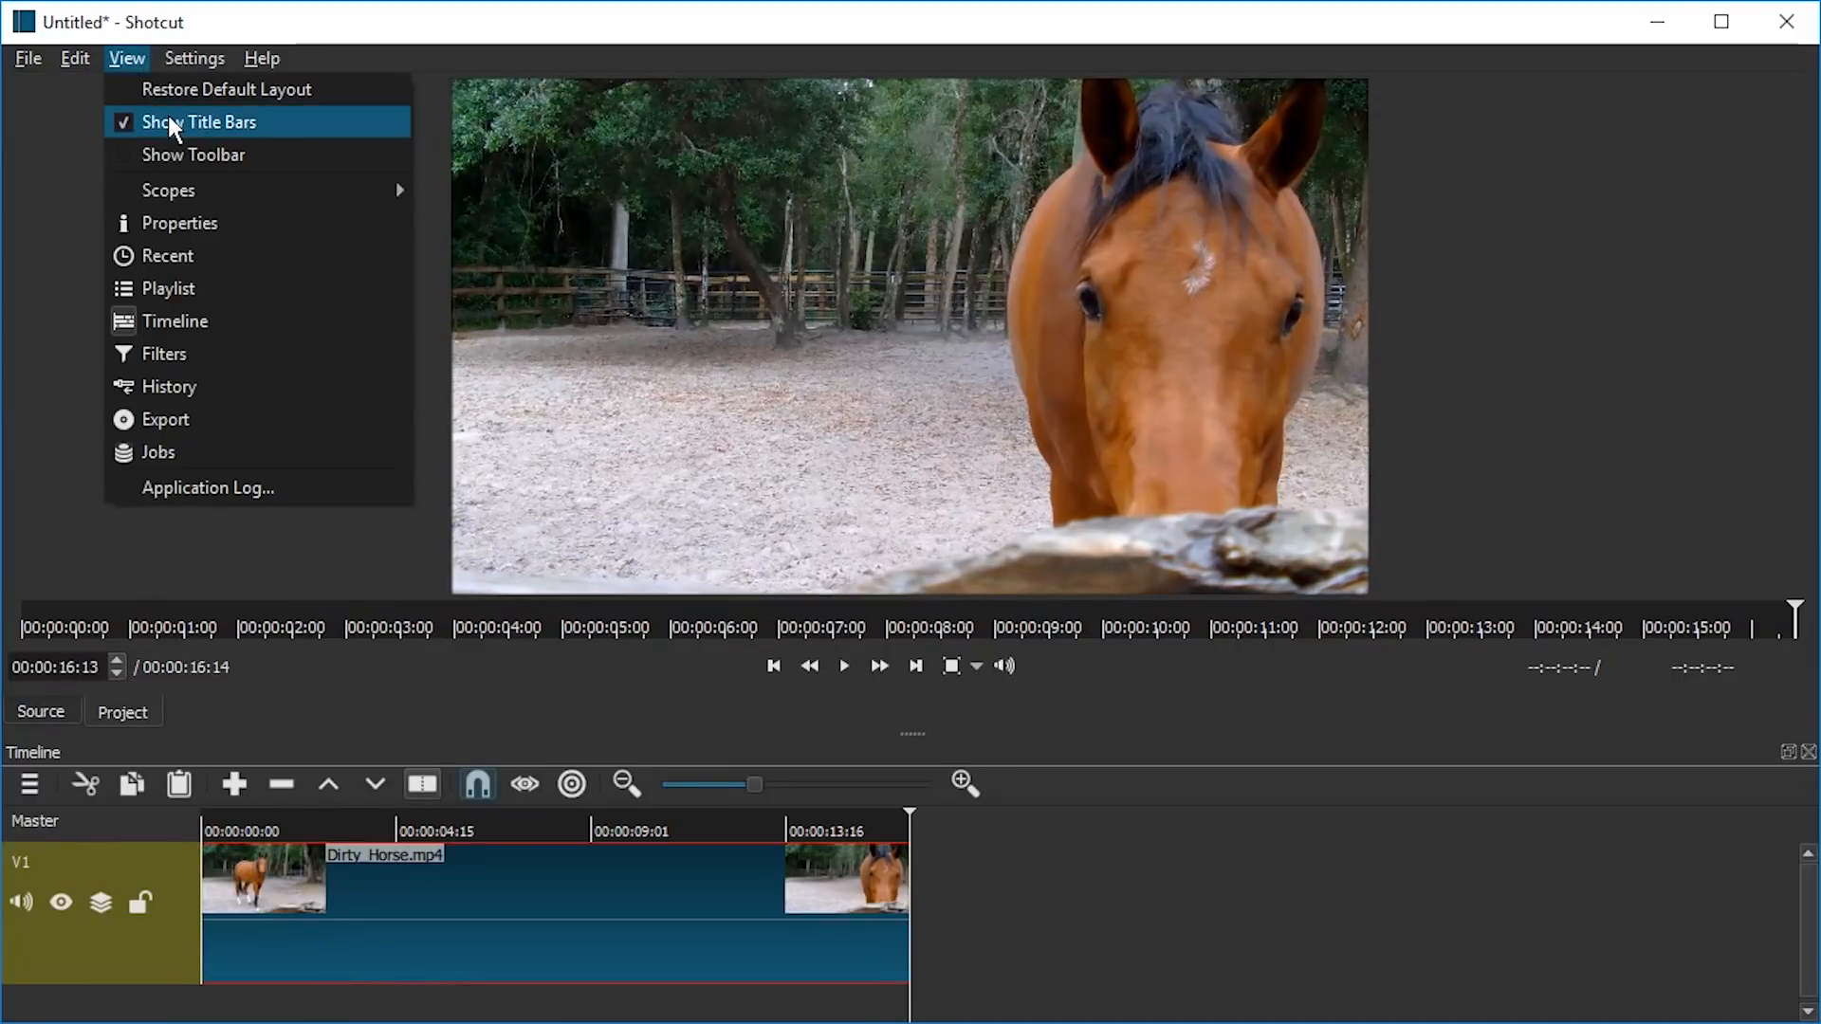
{"action": "left_click", "coordinate": [171, 121]}
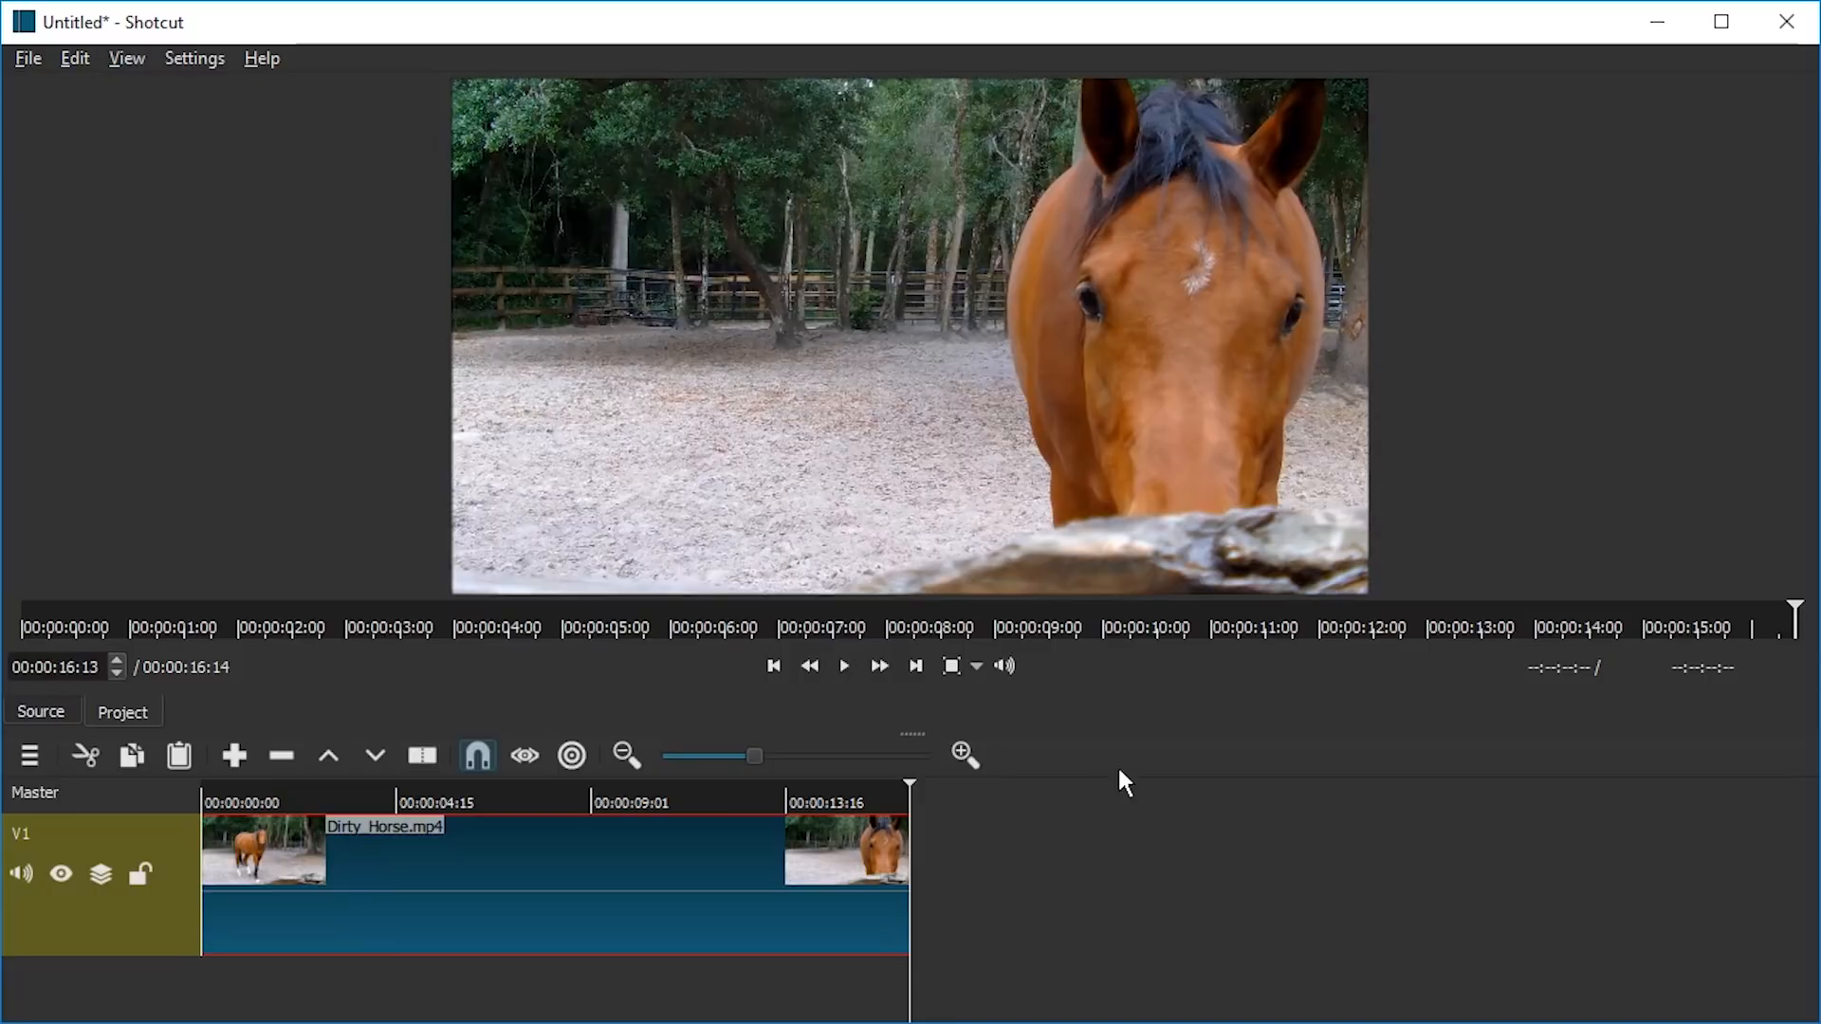
Step: Save the project as Animate.mlt in the Doit folder
{"action": "left_click", "coordinate": [19, 63]}
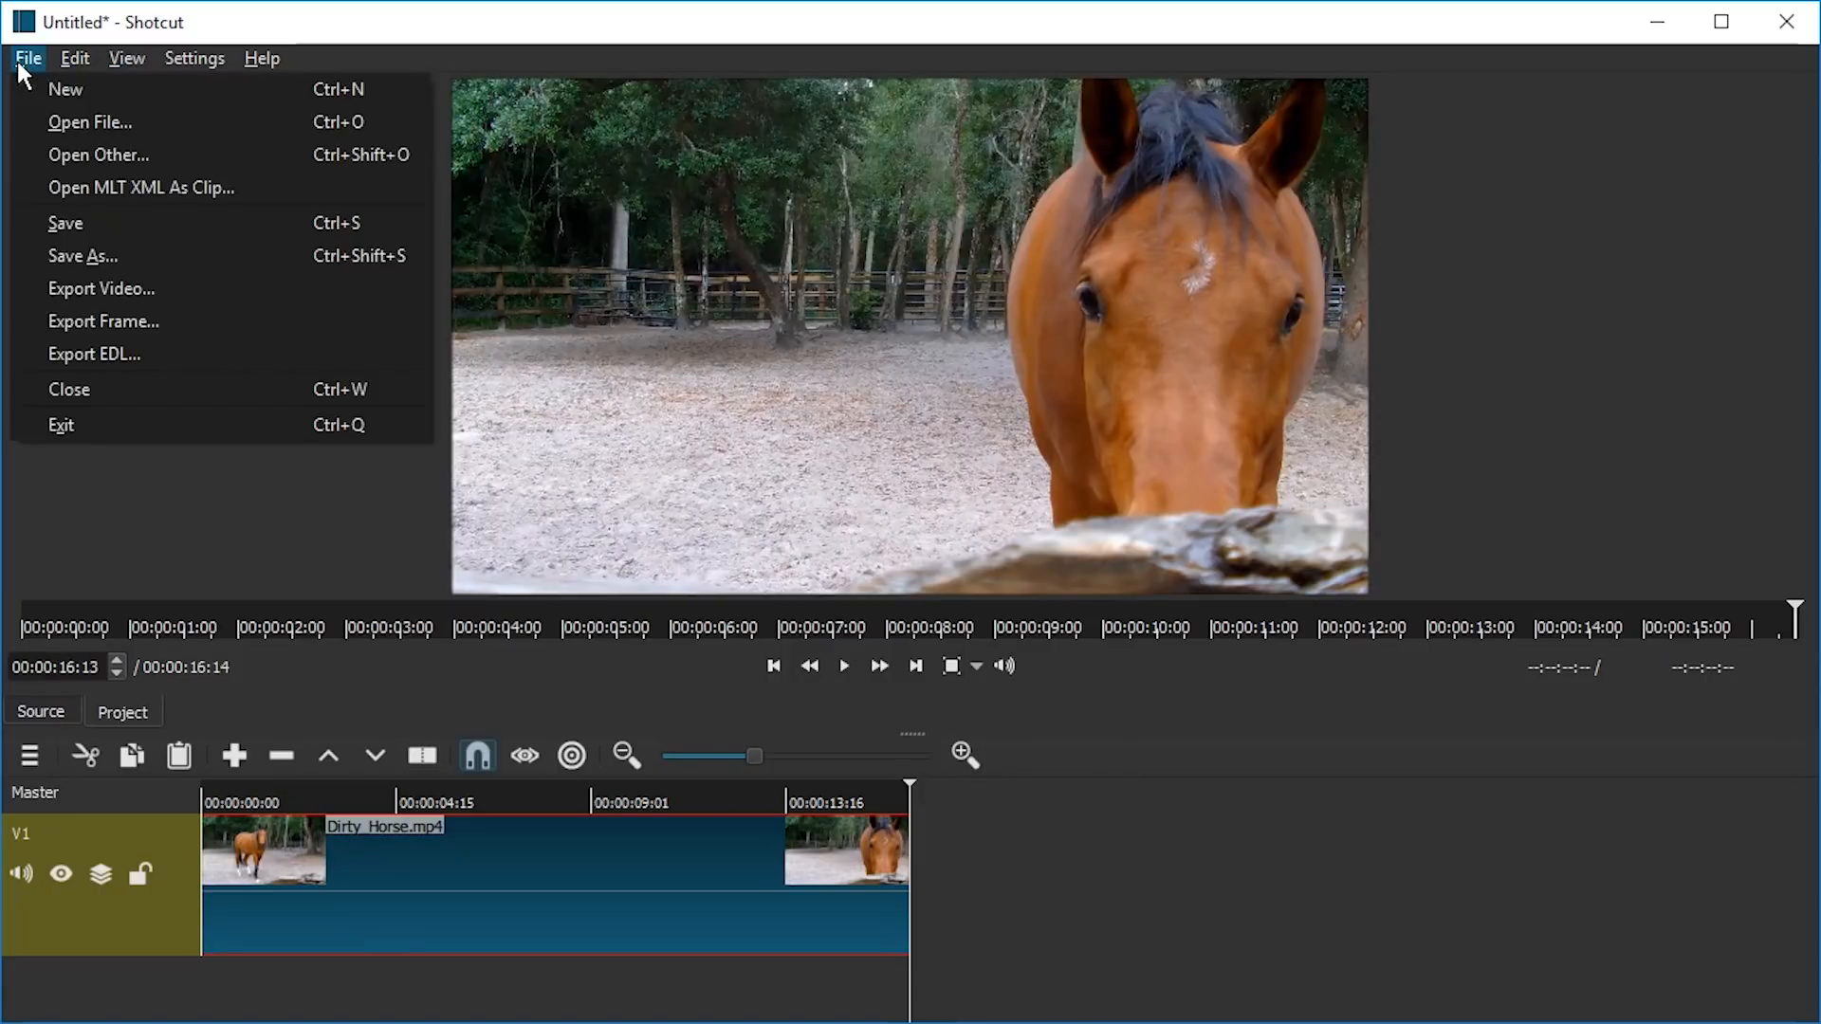
{"action": "left_click", "coordinate": [142, 255]}
{"action": "type", "text": "Animate"}
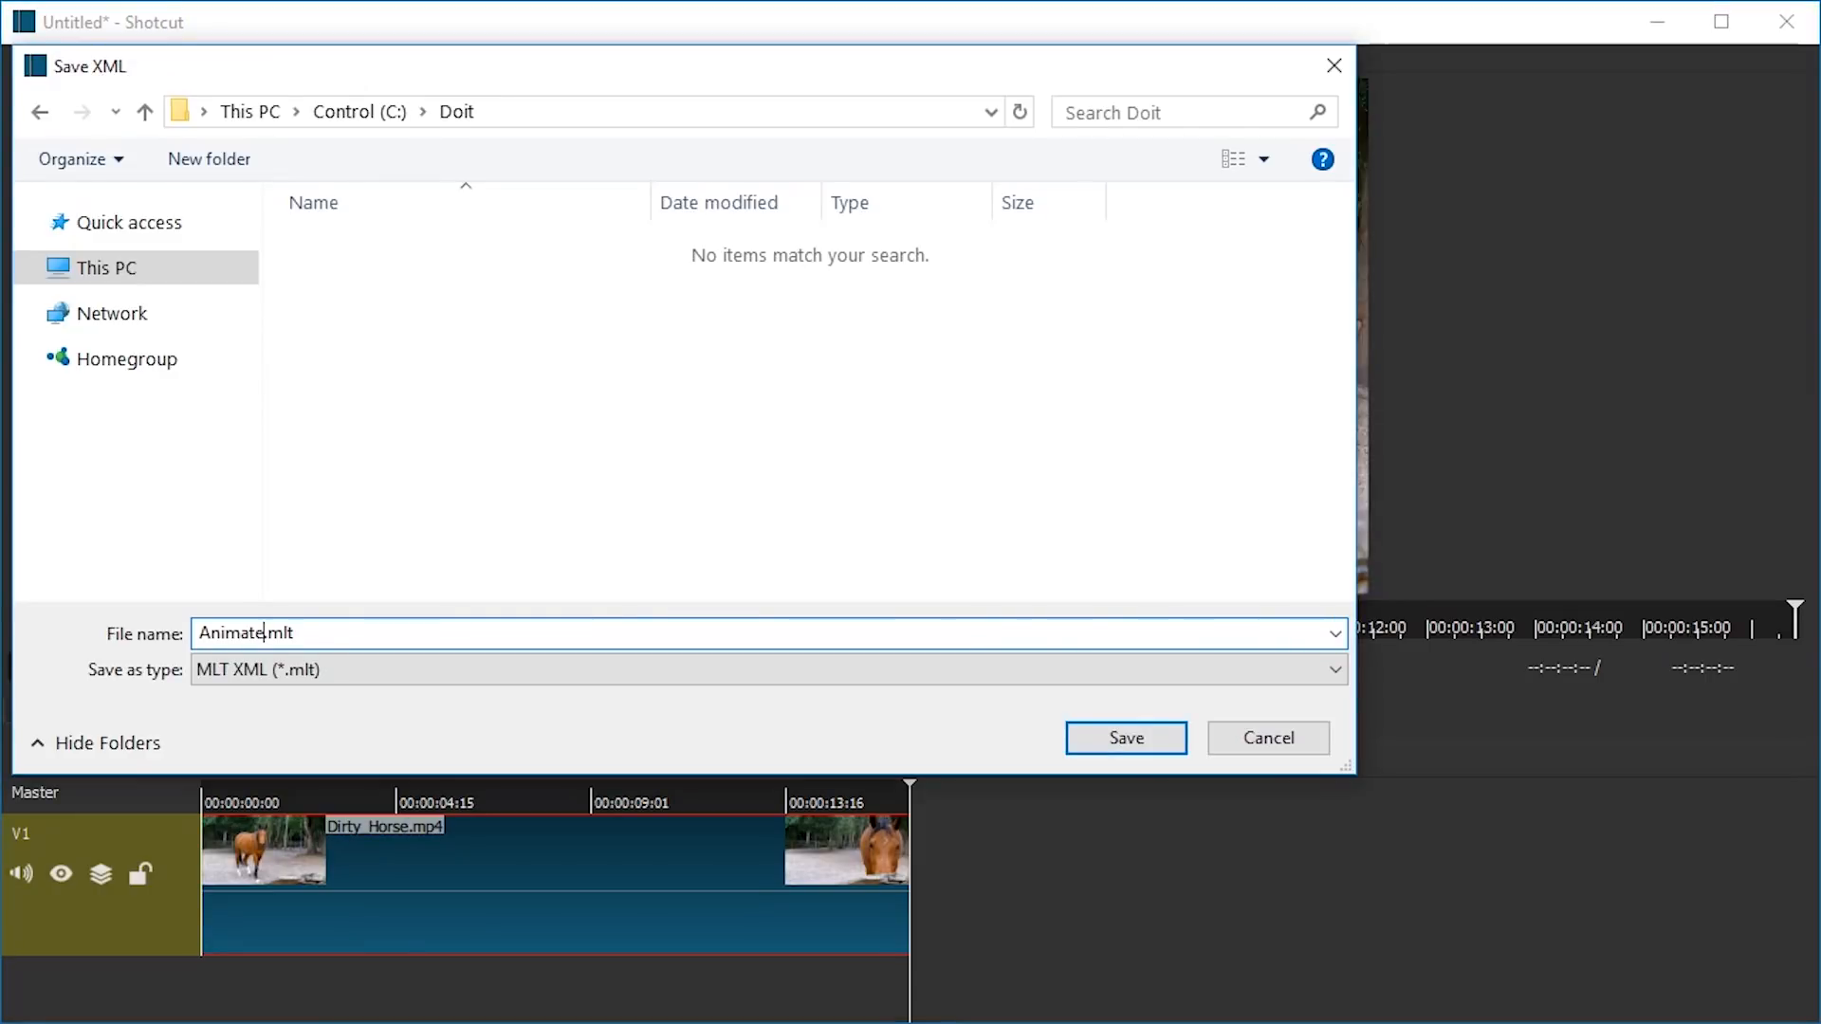
{"action": "key", "text": "Return"}
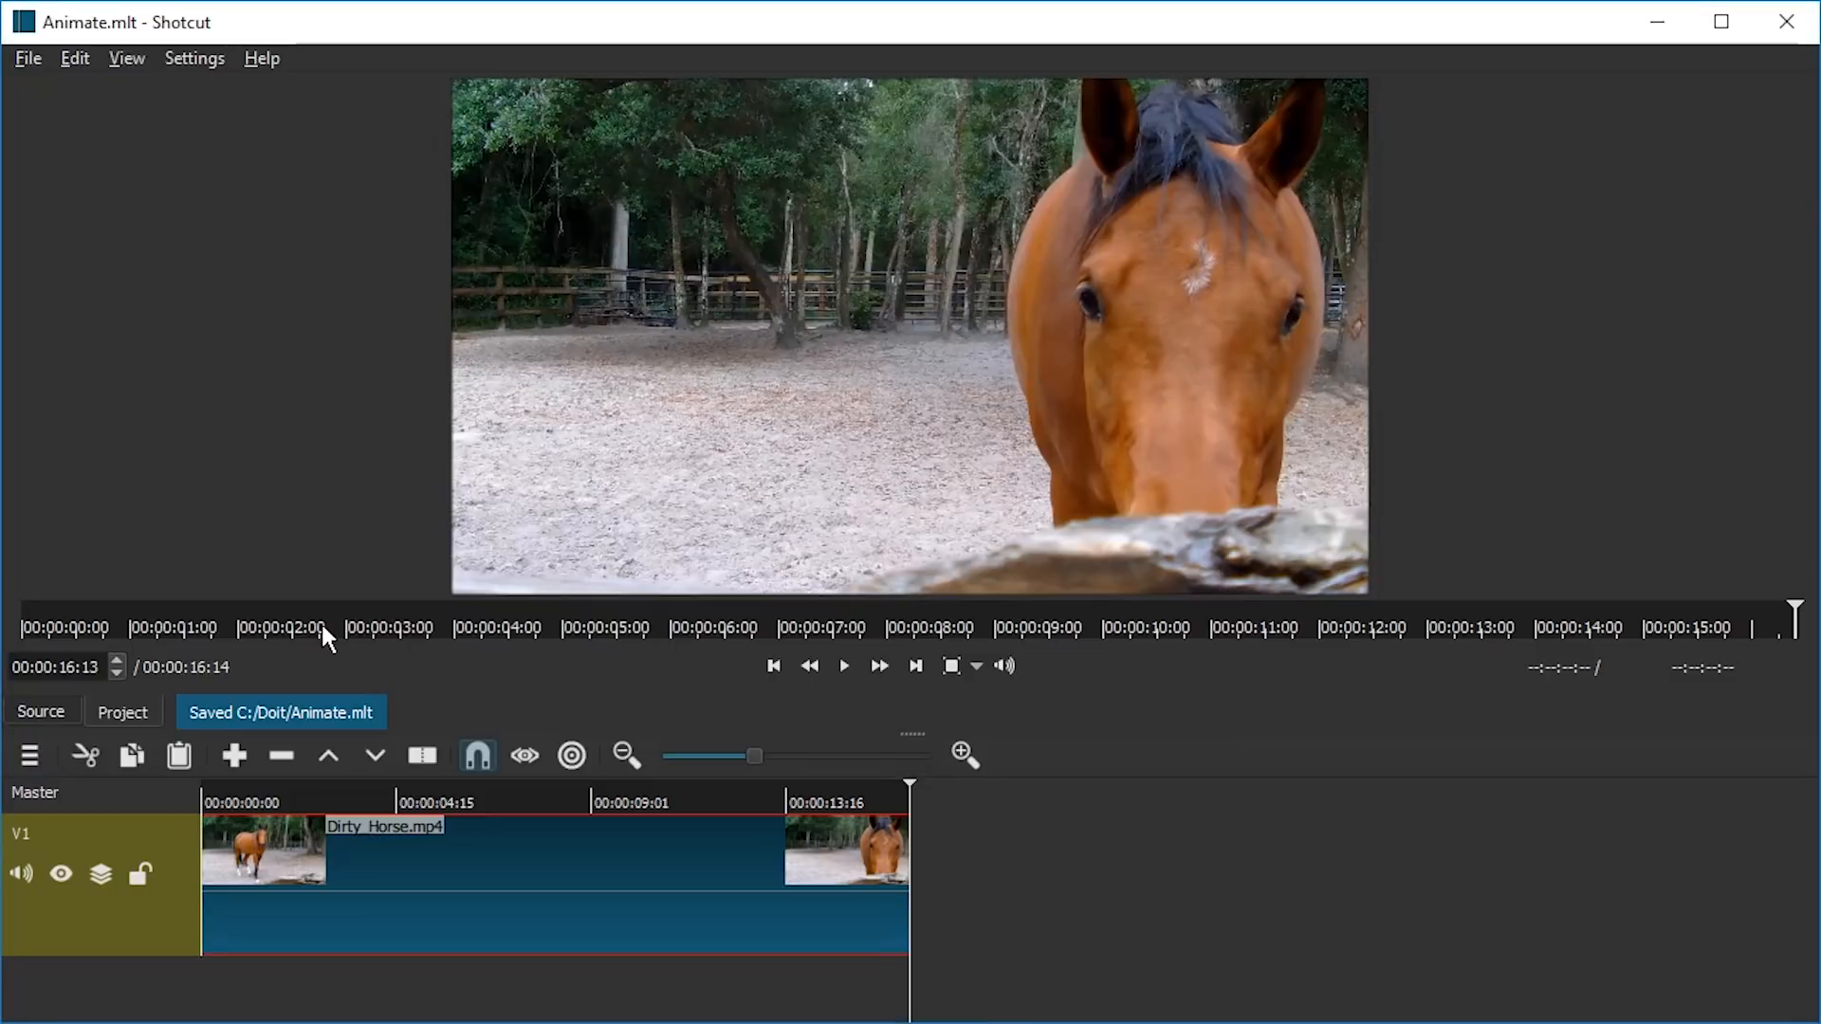
Step: Switch to the browser and examine the file list, readme and address of the shotcut-animate GitHub repository
{"action": "key", "text": "alt+Tab"}
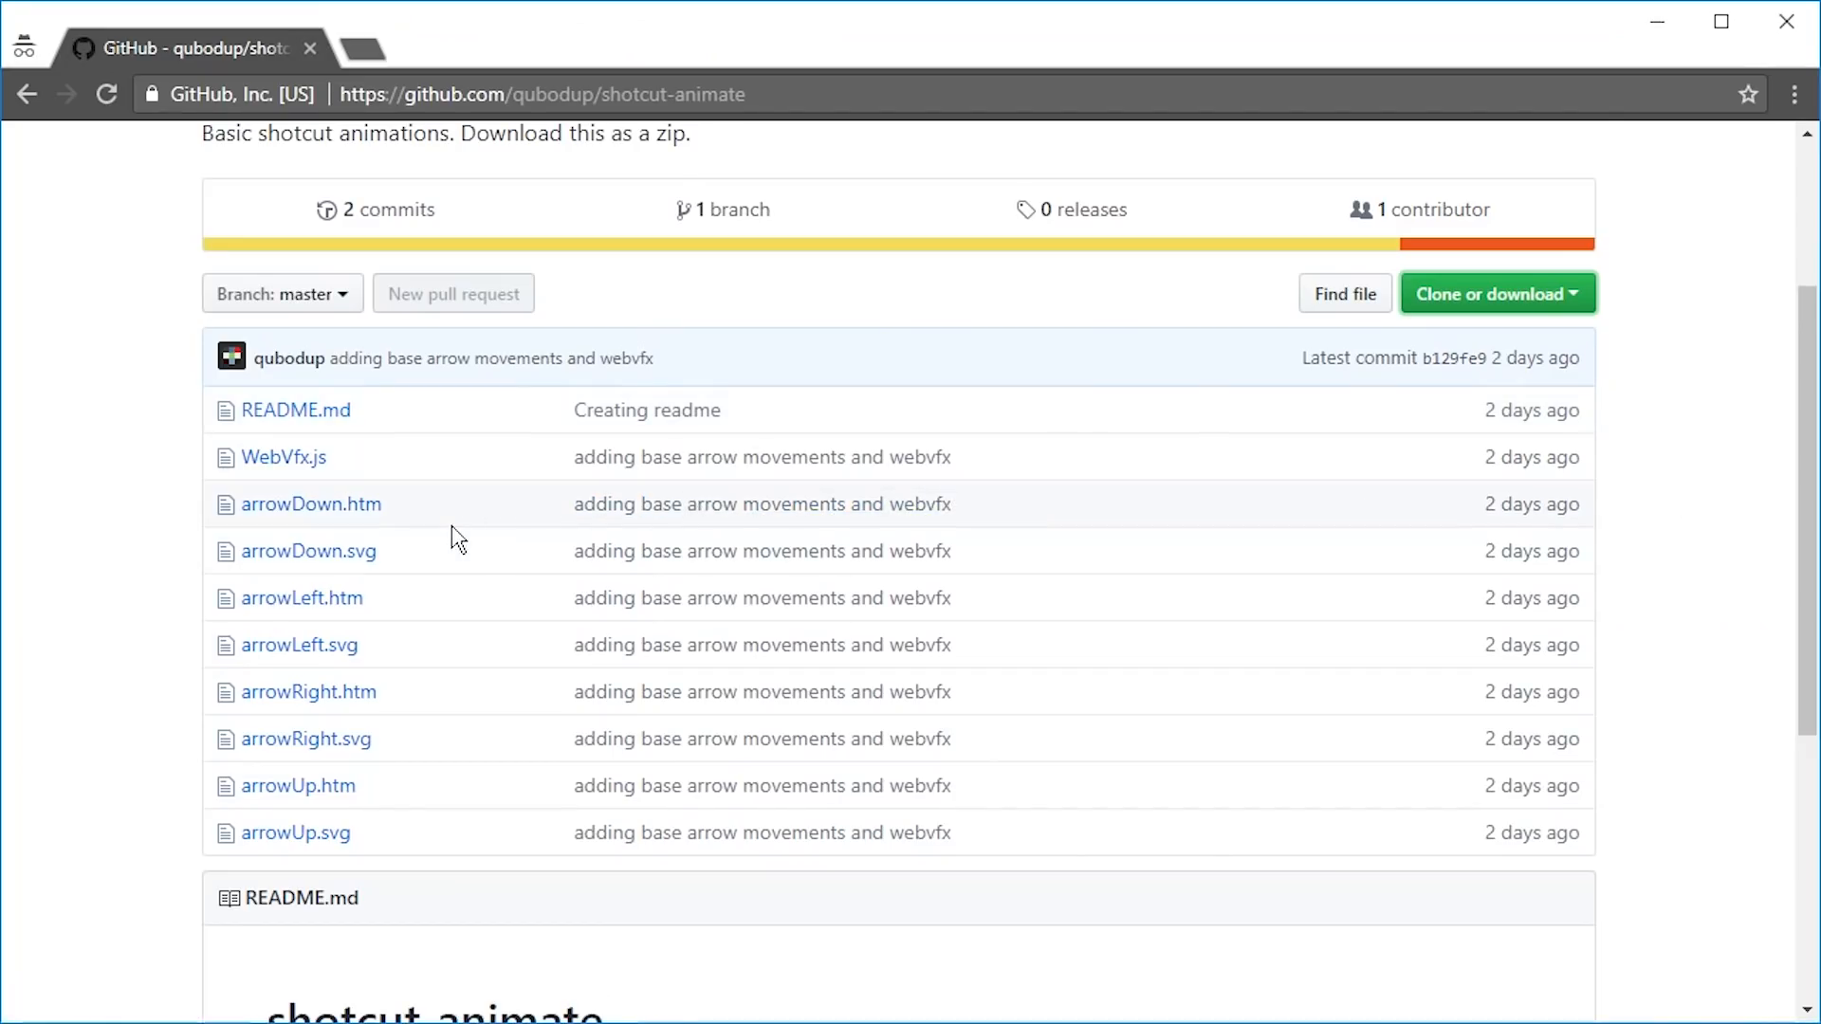
{"action": "scroll", "coordinate": [453, 516], "scroll_direction": "down", "scroll_amount": 3}
{"action": "scroll", "coordinate": [455, 516], "scroll_direction": "up", "scroll_amount": 6}
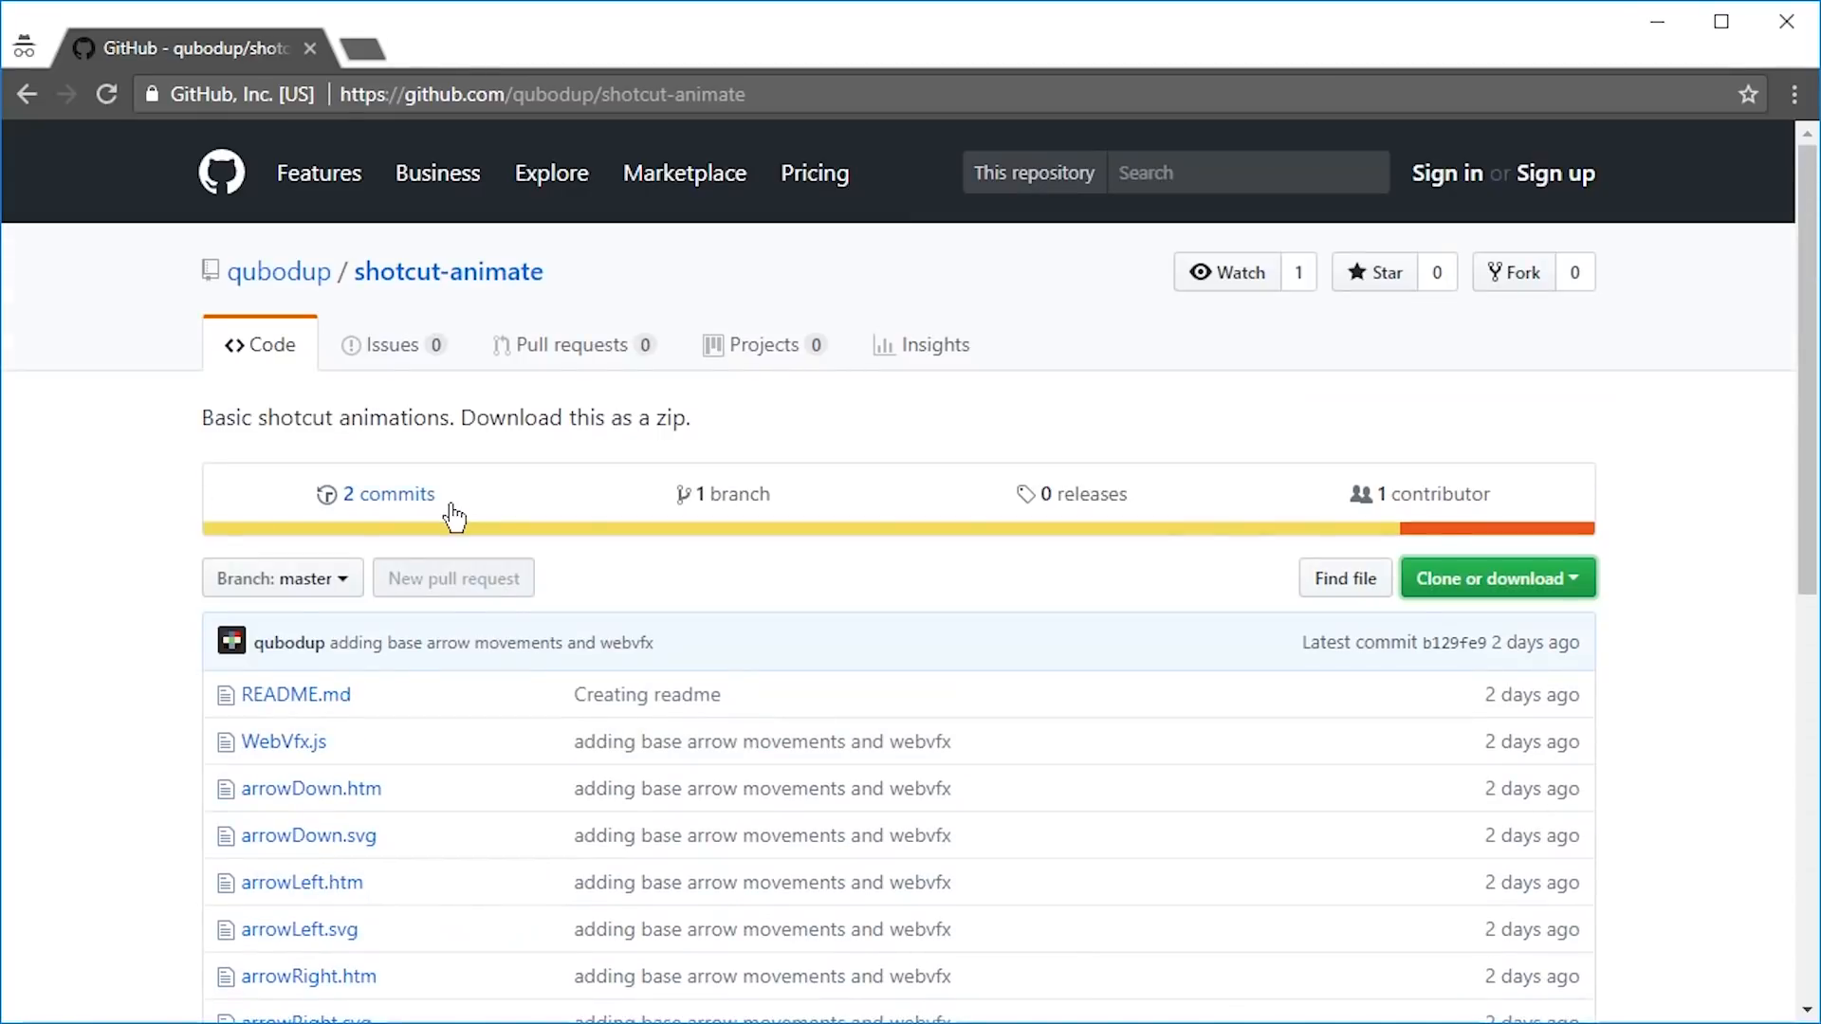
{"action": "scroll", "coordinate": [760, 439], "scroll_direction": "down", "scroll_amount": 3}
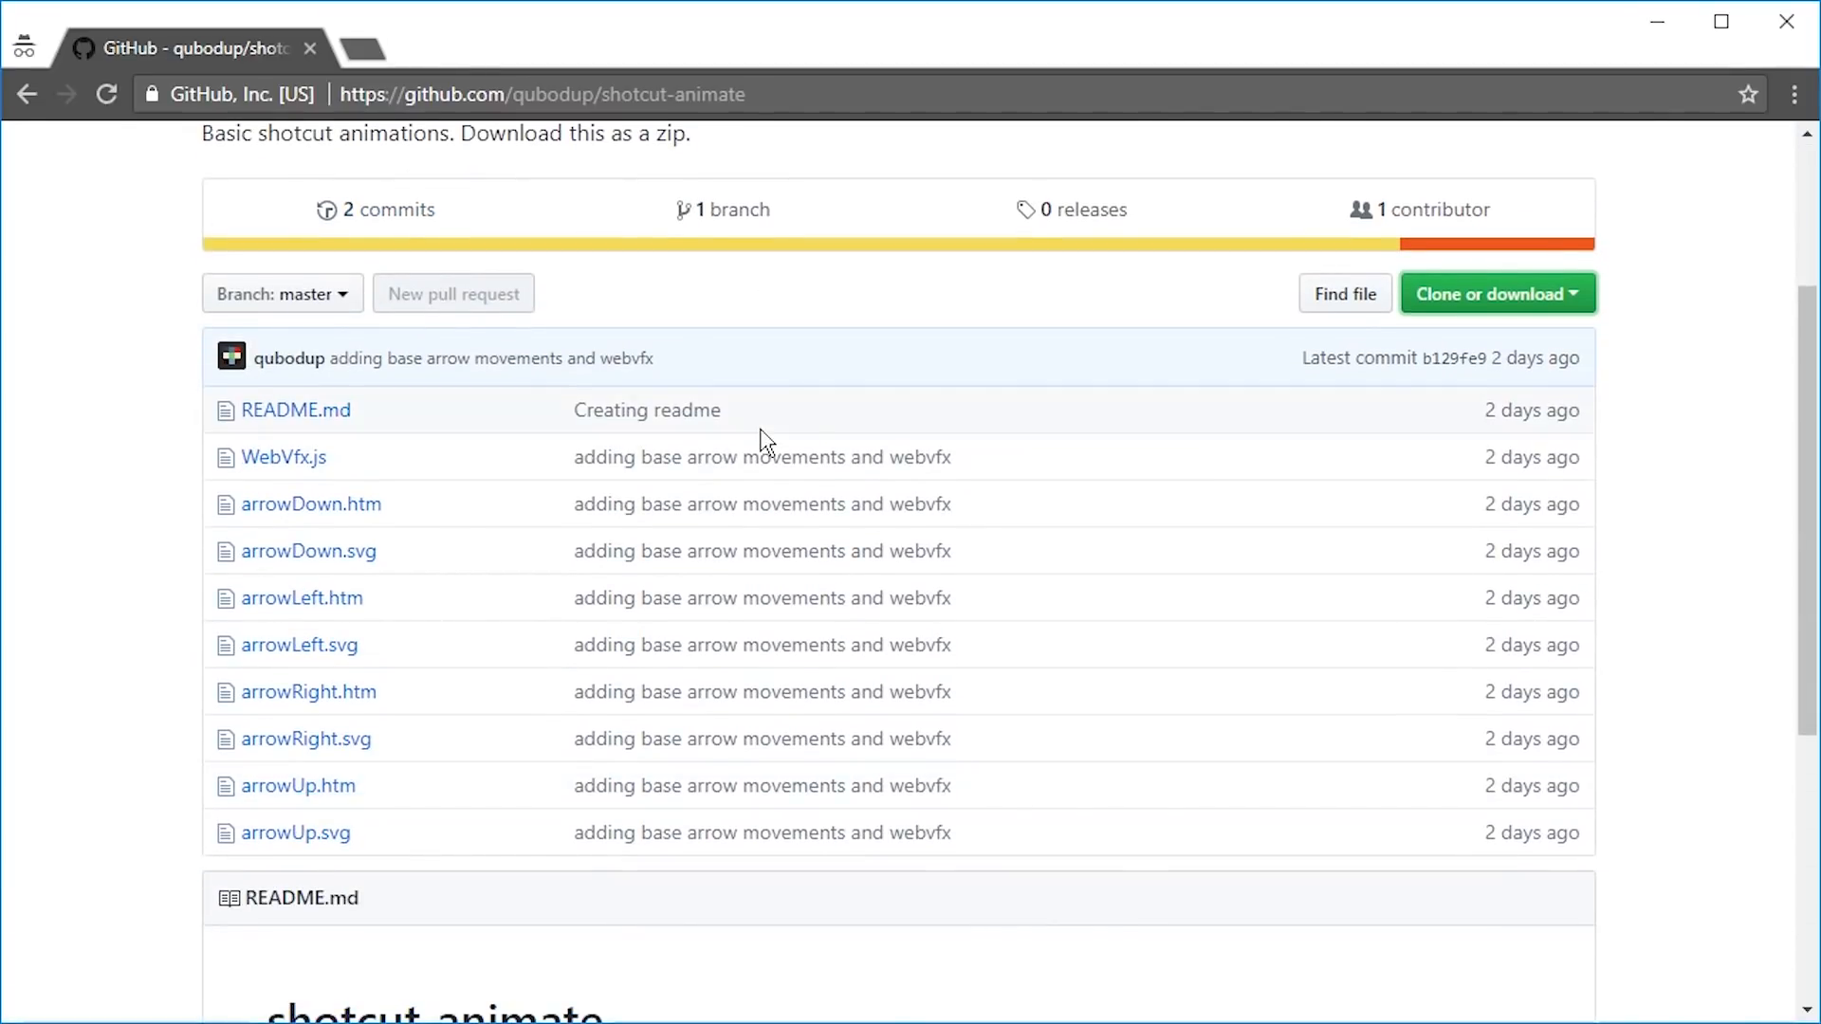
{"action": "scroll", "coordinate": [805, 439], "scroll_direction": "down", "scroll_amount": 3}
{"action": "scroll", "coordinate": [1097, 411], "scroll_direction": "up", "scroll_amount": 3}
{"action": "scroll", "coordinate": [1525, 297], "scroll_direction": "up", "scroll_amount": 3}
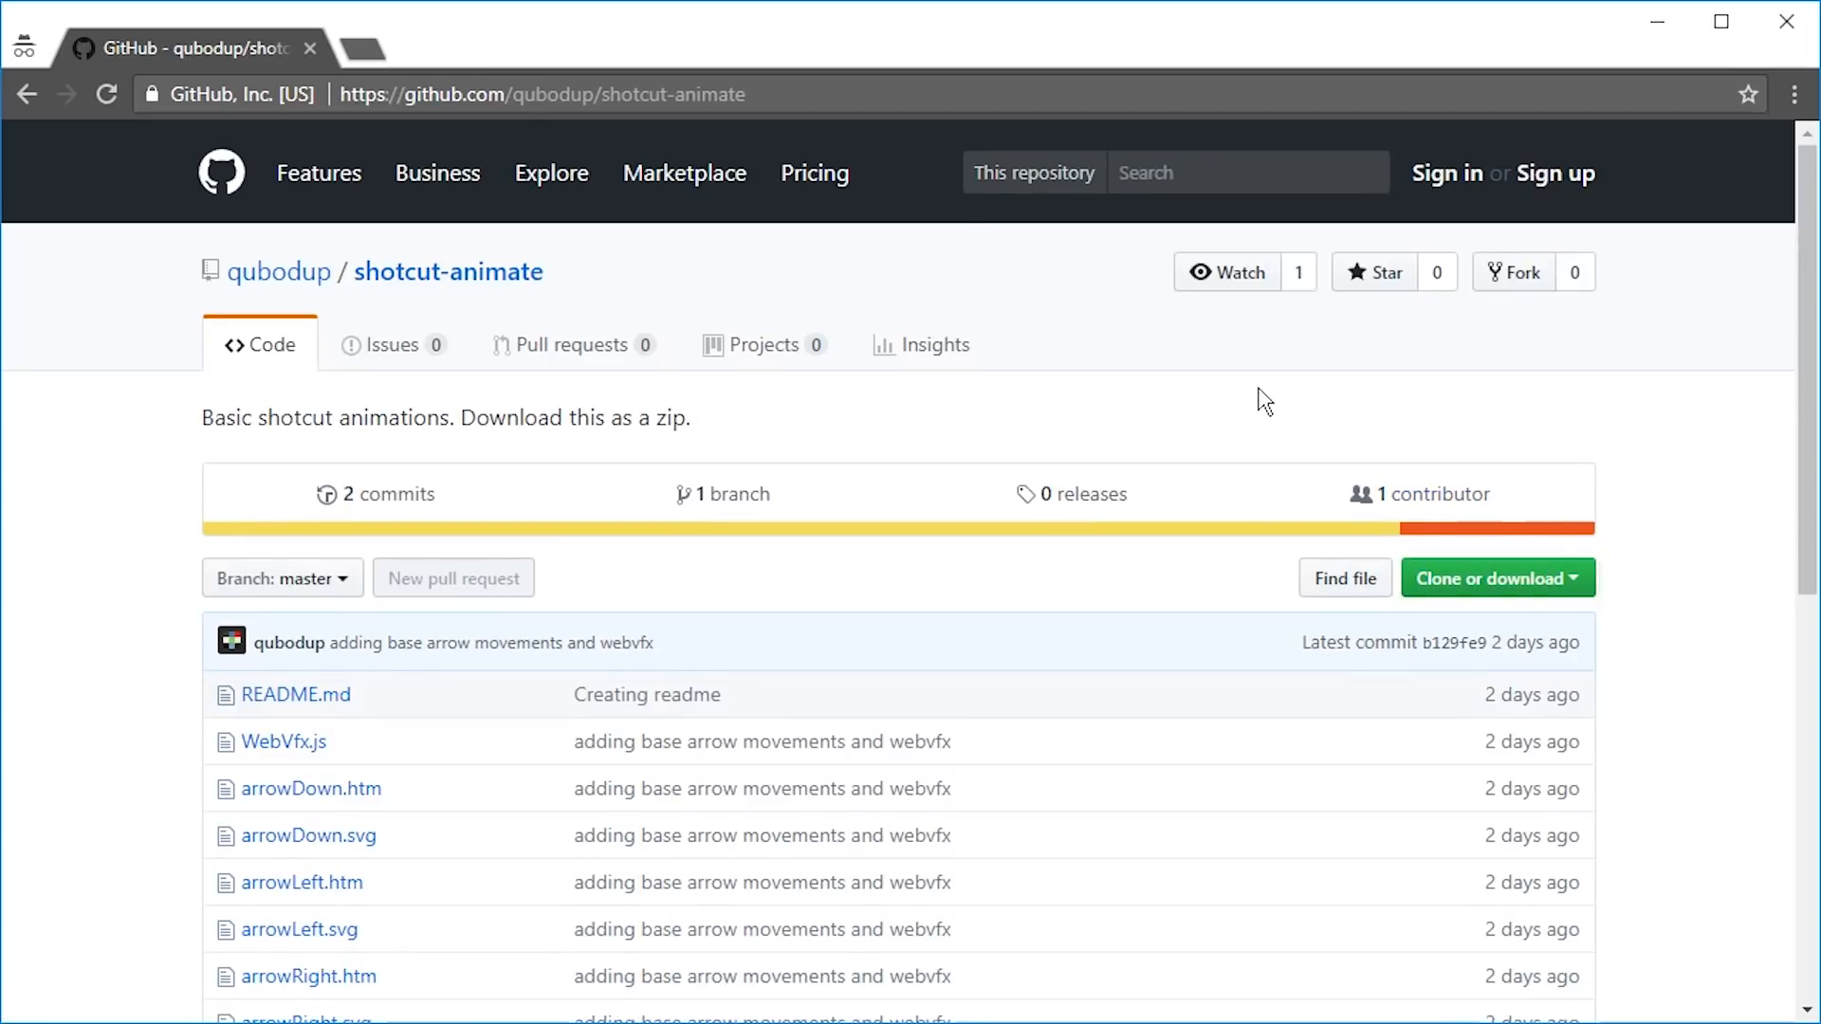
{"action": "key", "text": "ctrl+l"}
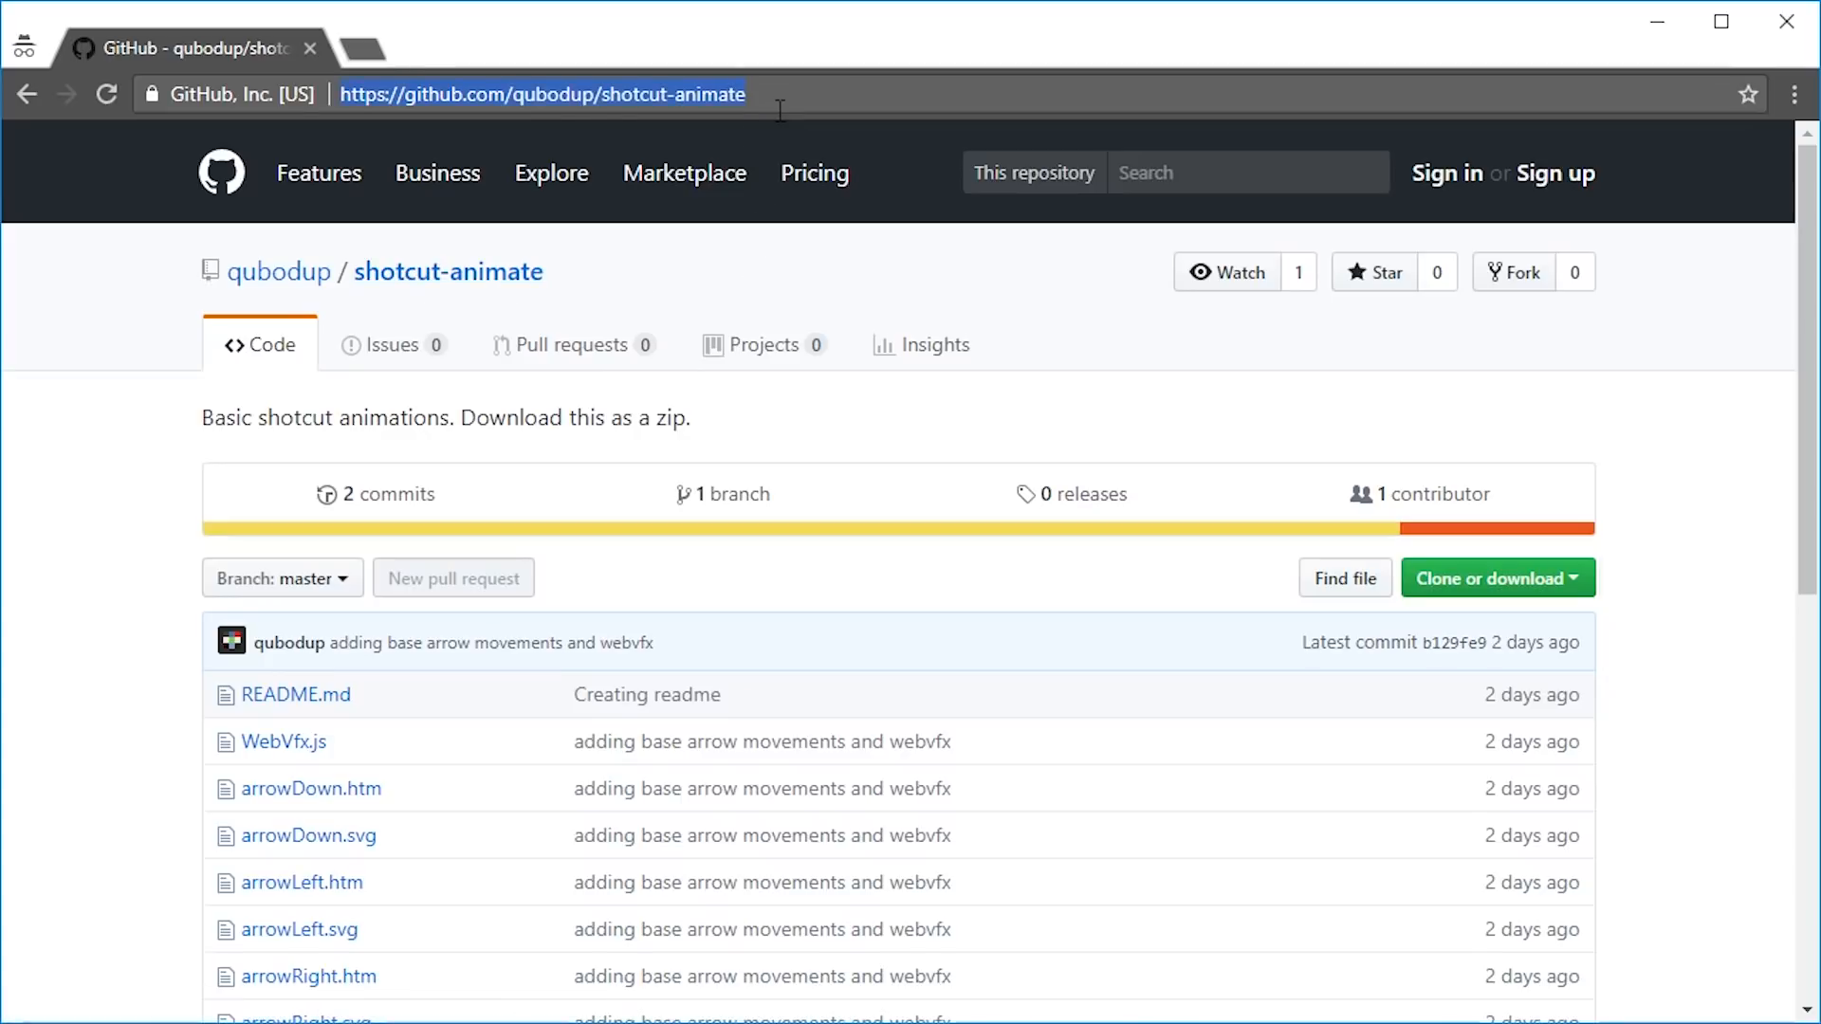
Step: Download the shotcut-animate repository as a ZIP file
{"action": "left_click", "coordinate": [1545, 583]}
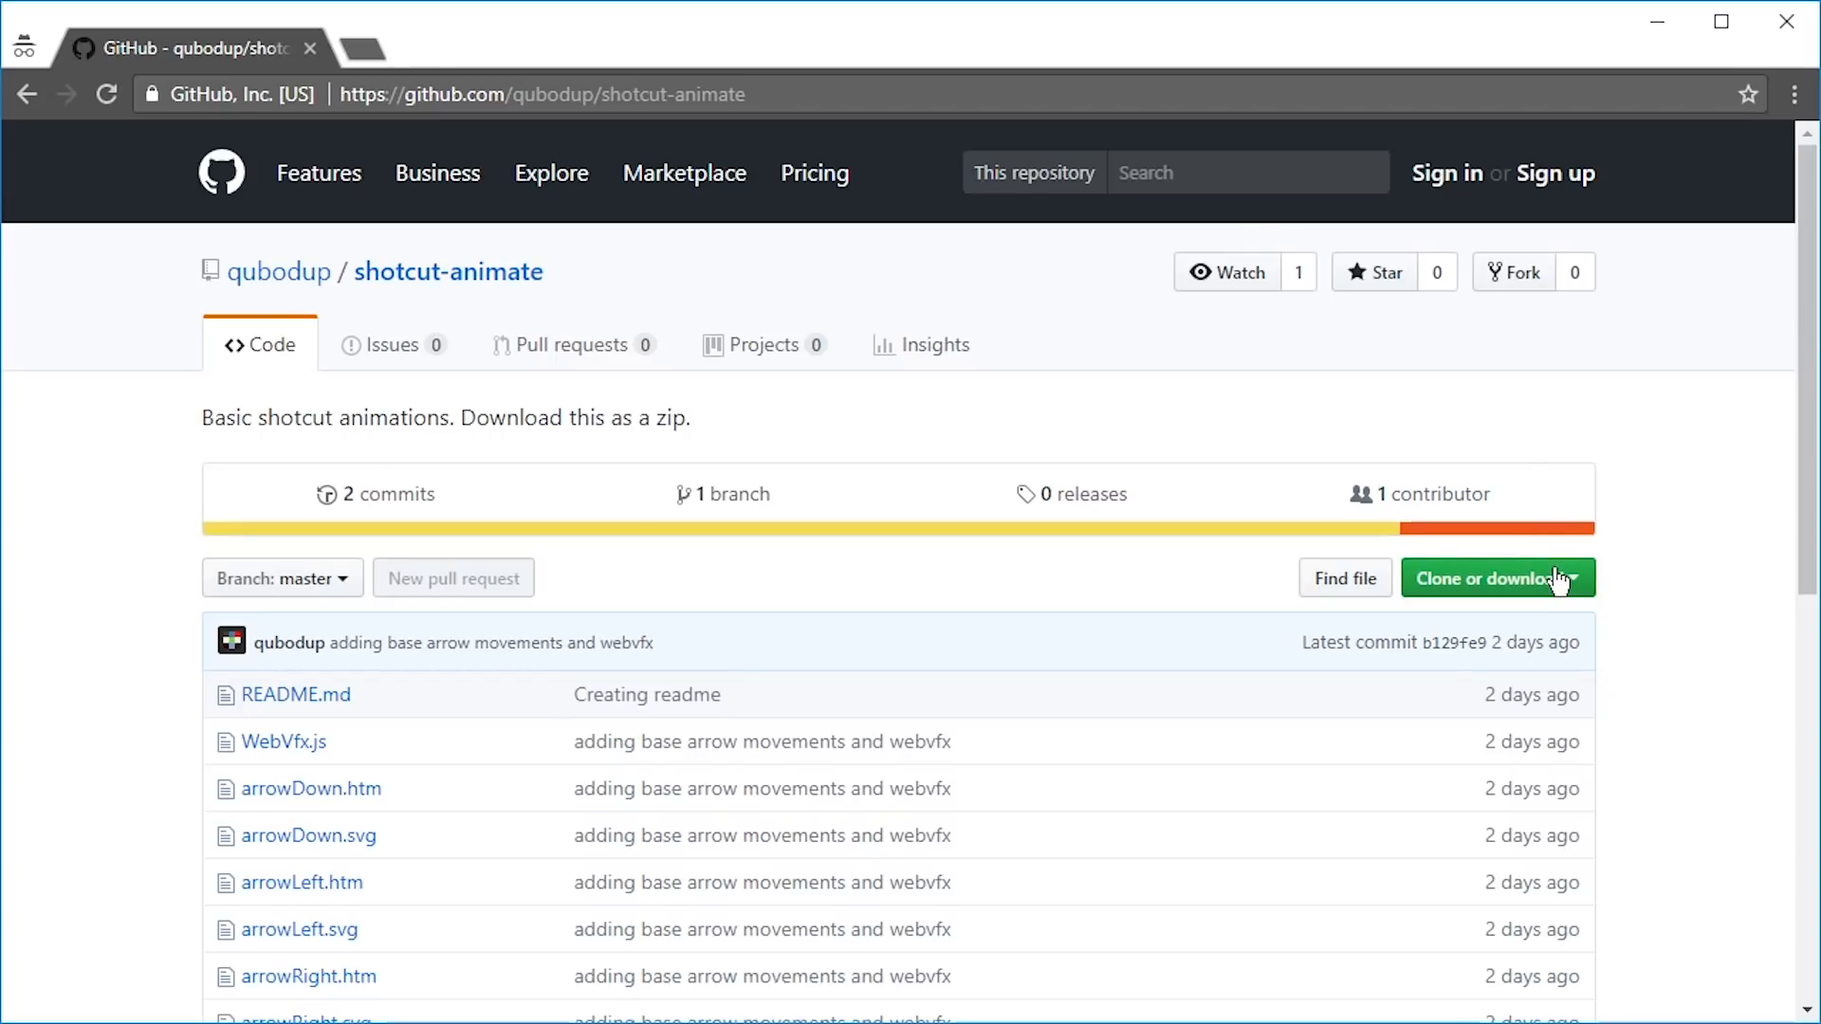
{"action": "left_click", "coordinate": [1552, 584]}
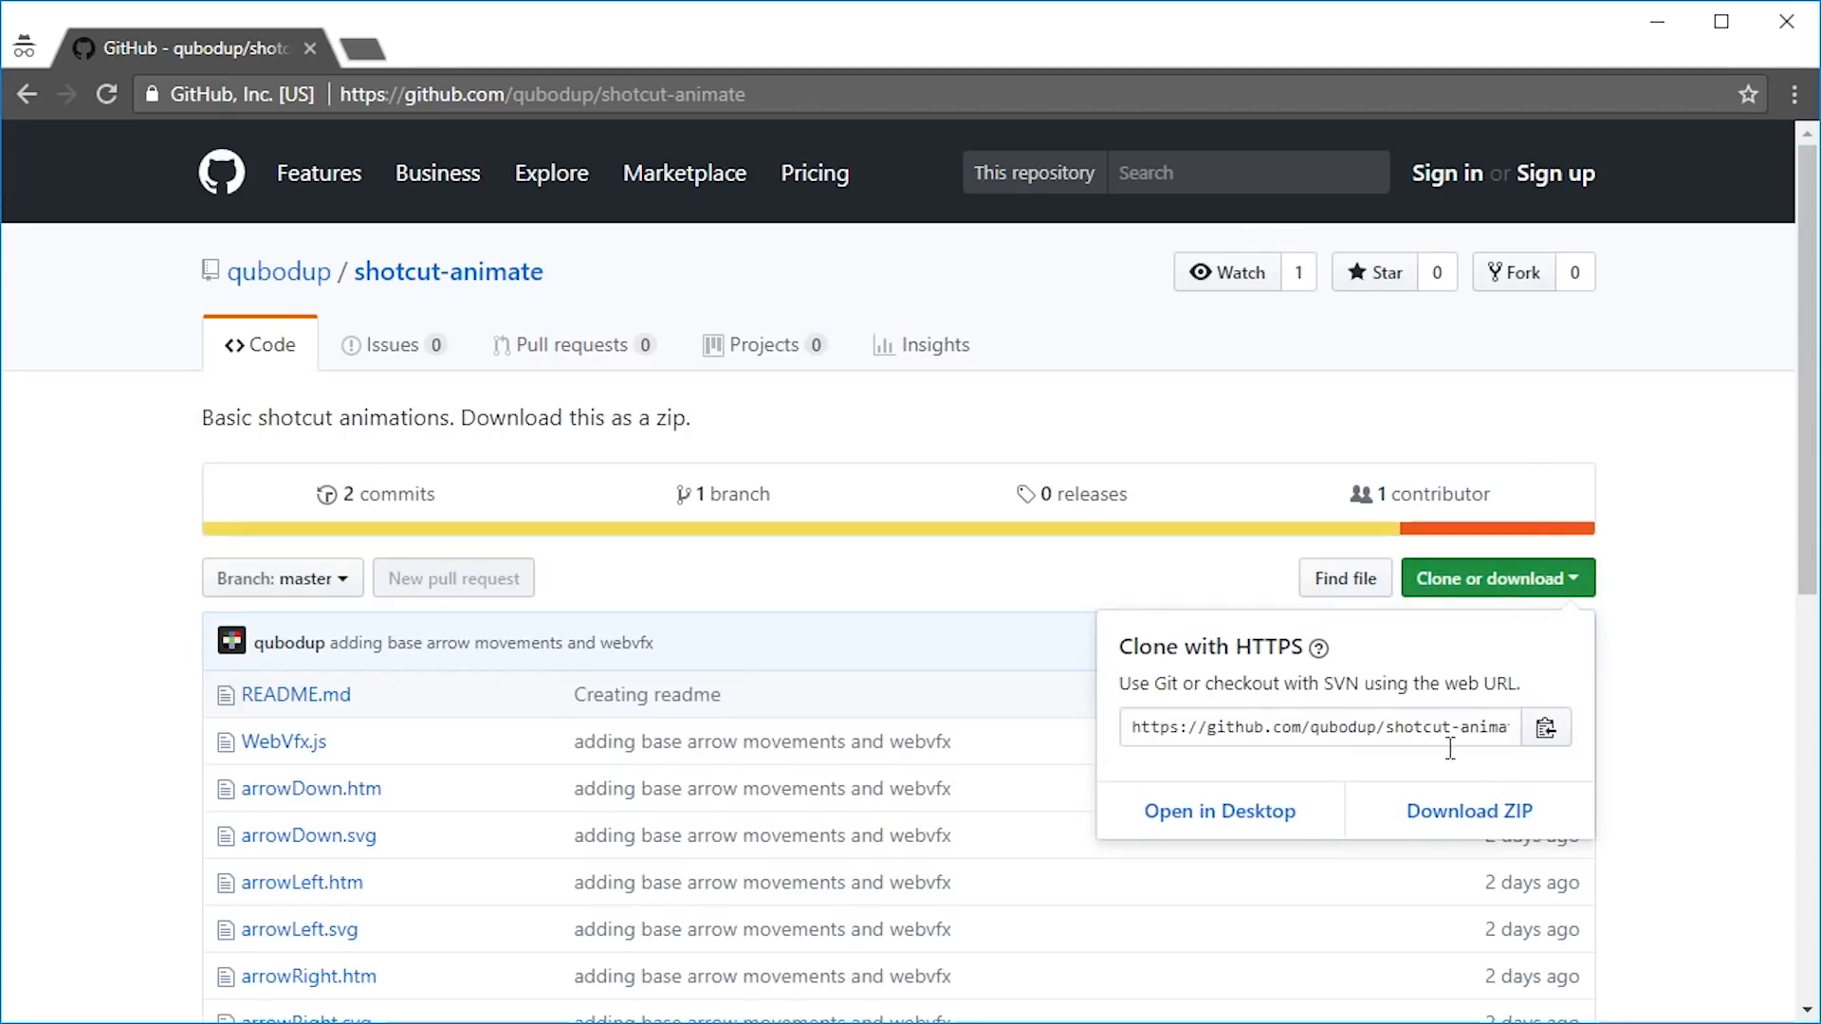
{"action": "left_click", "coordinate": [1504, 814]}
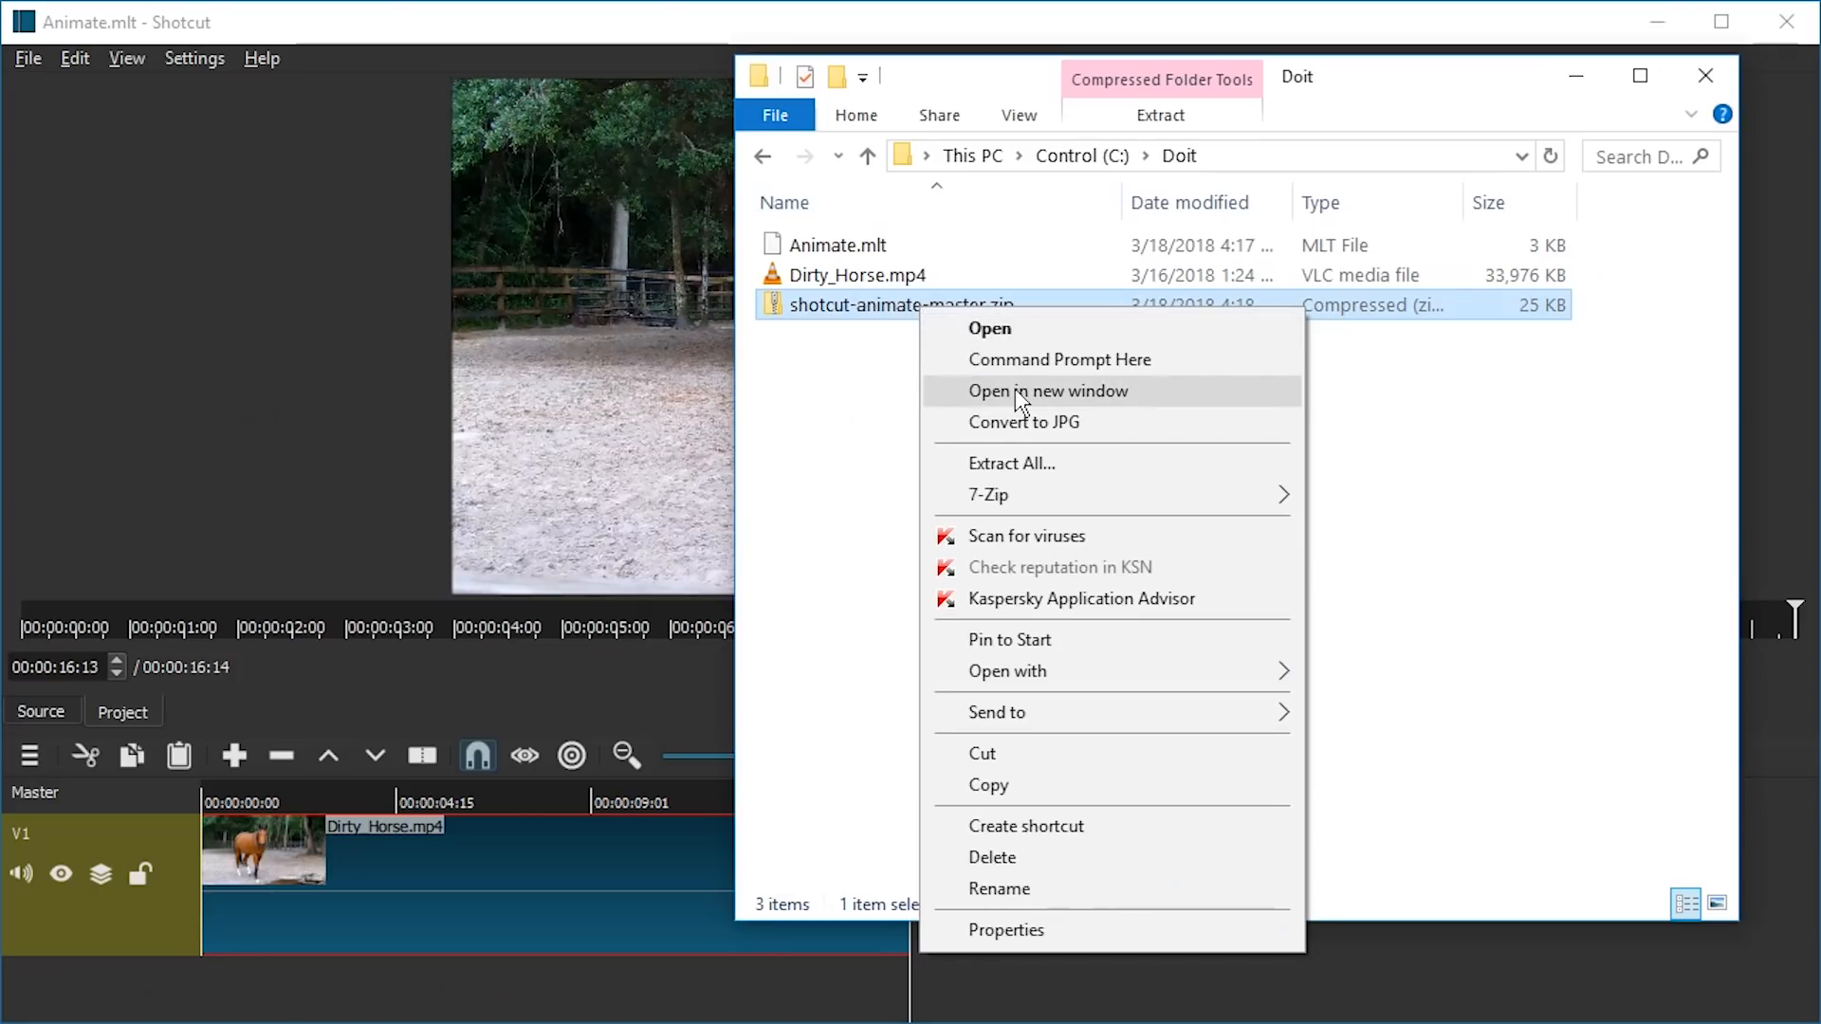
Step: In File Explorer, copy all files from inside shotcut-animate-master.zip into the Doit folder and close the archive window
{"action": "left_click", "coordinate": [1017, 393]}
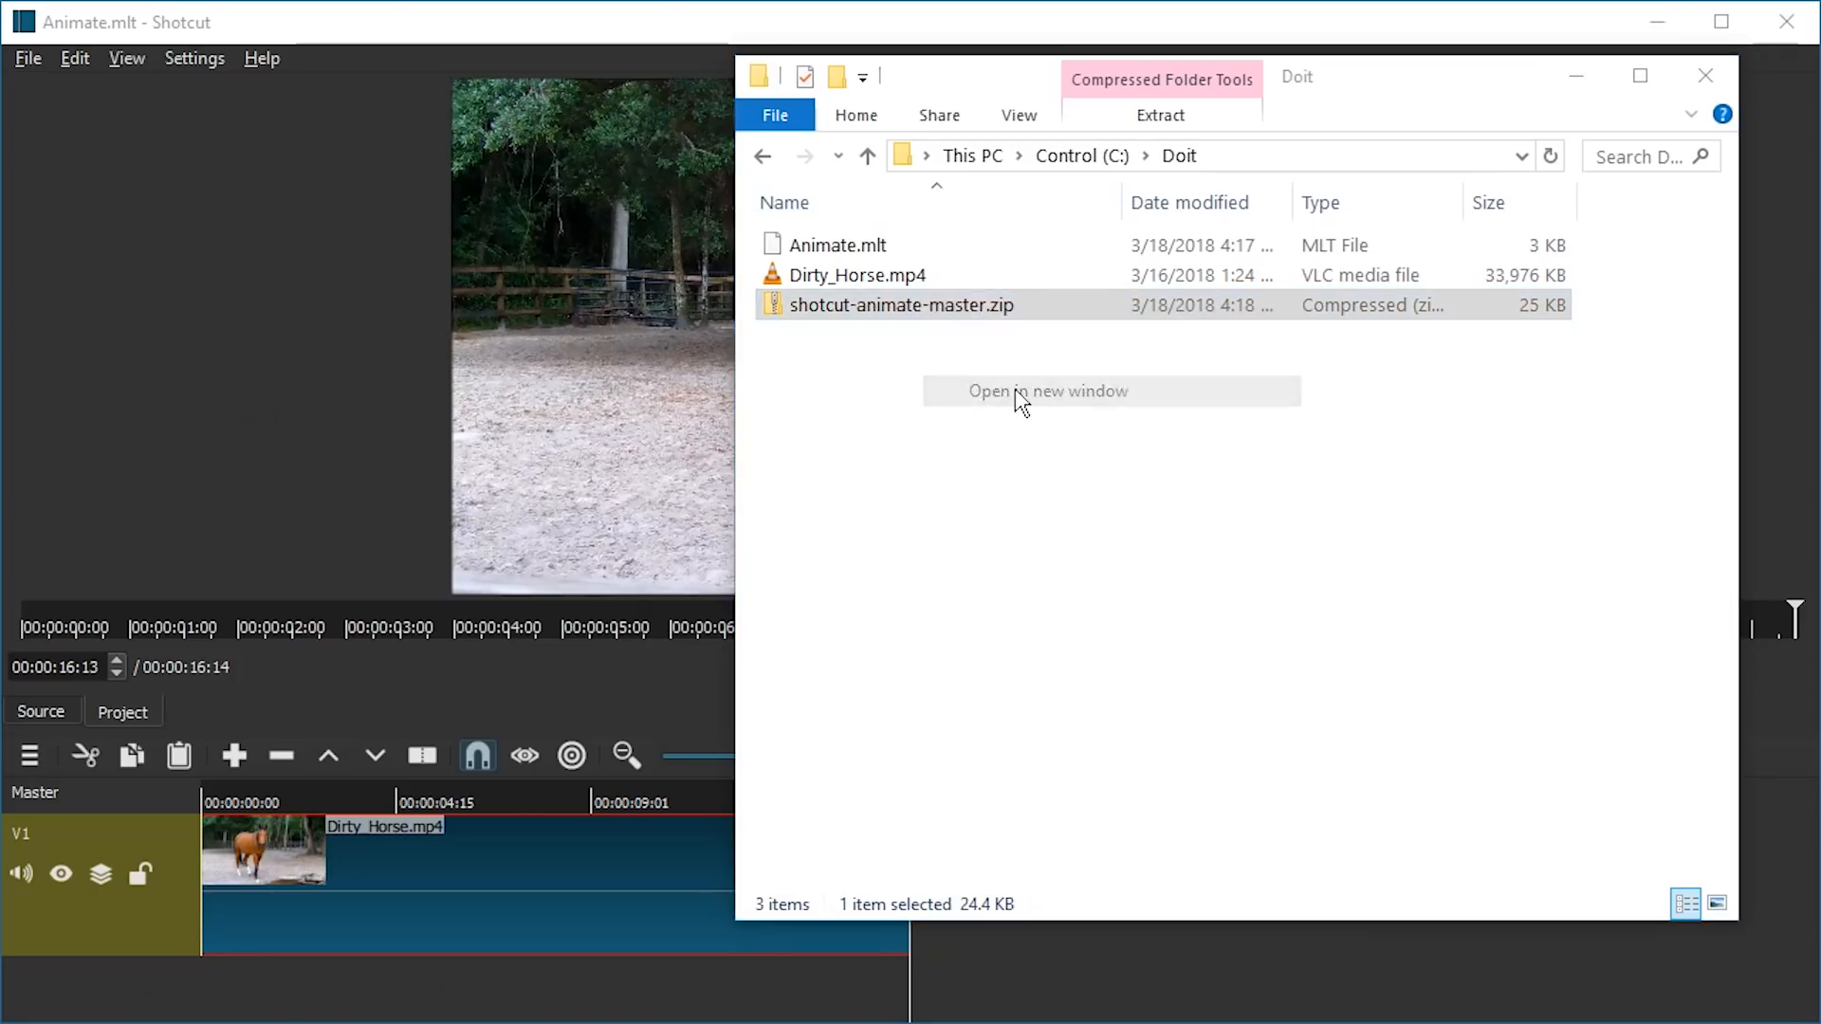
{"action": "double_click", "coordinate": [225, 245]}
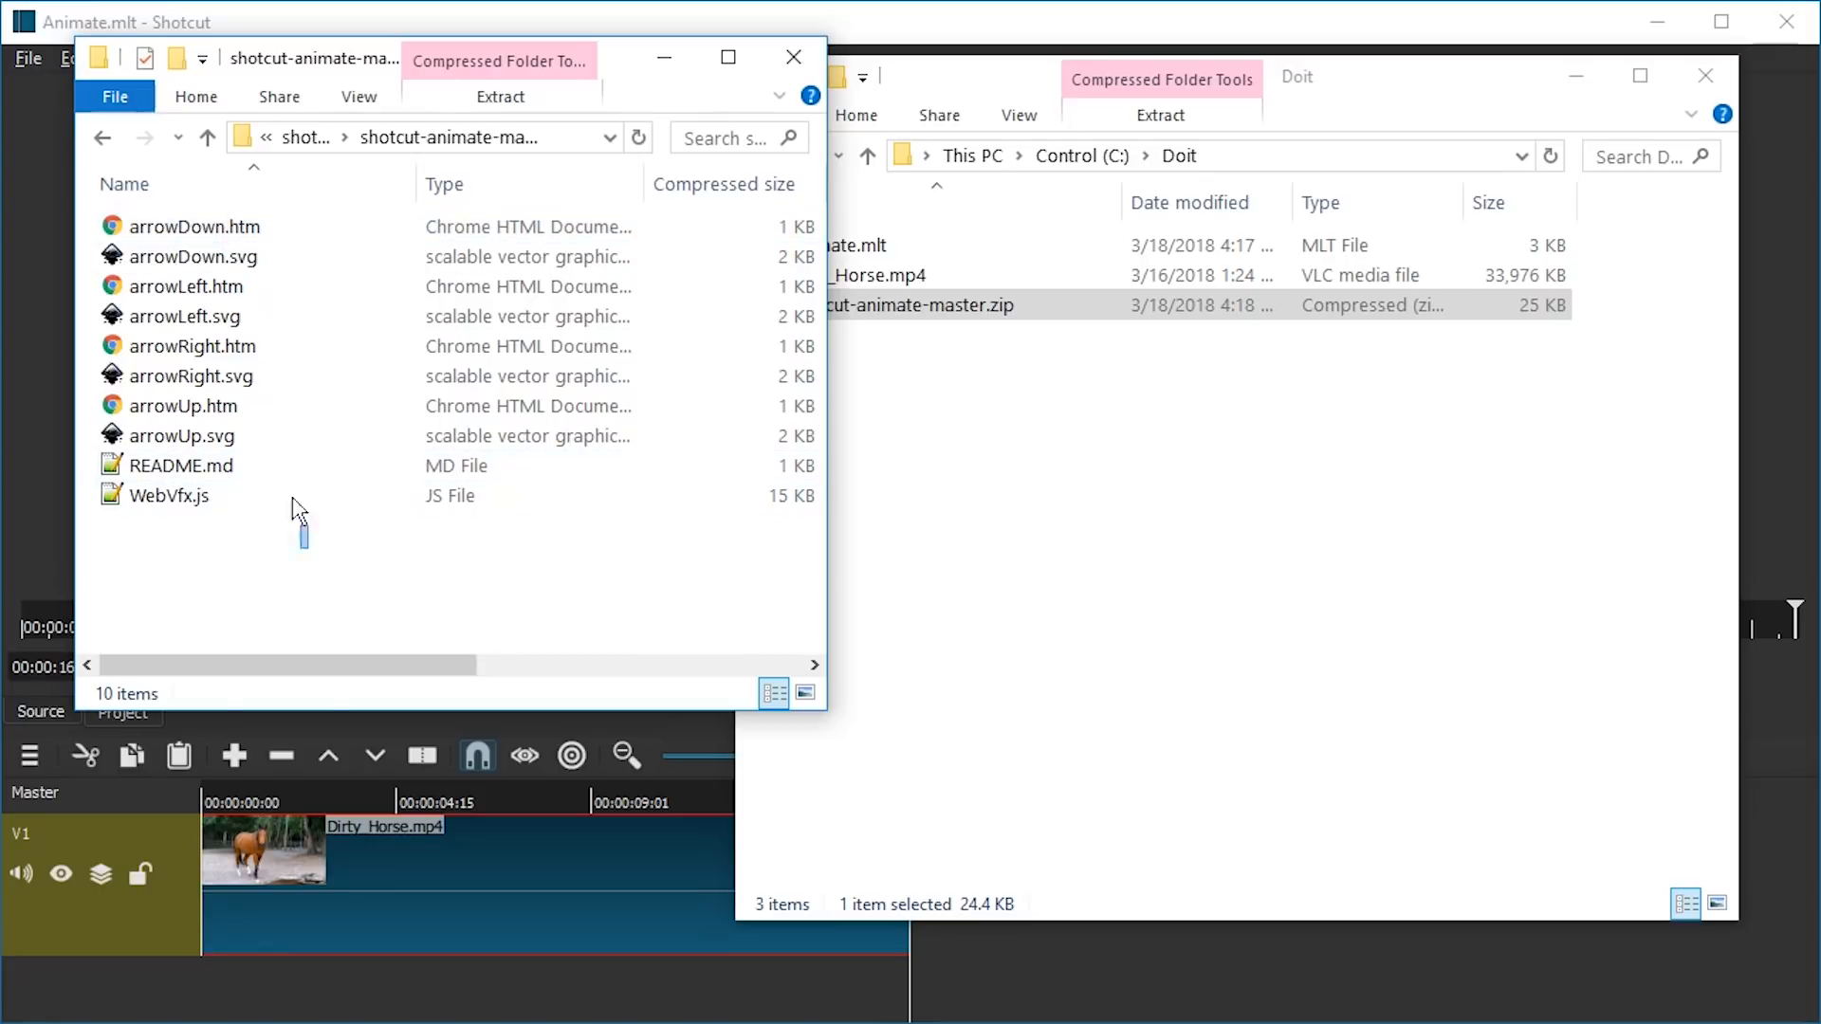
{"action": "key", "text": "ctrl+a"}
{"action": "left_click_drag", "start_coordinate": [192, 289], "coordinate": [896, 501]}
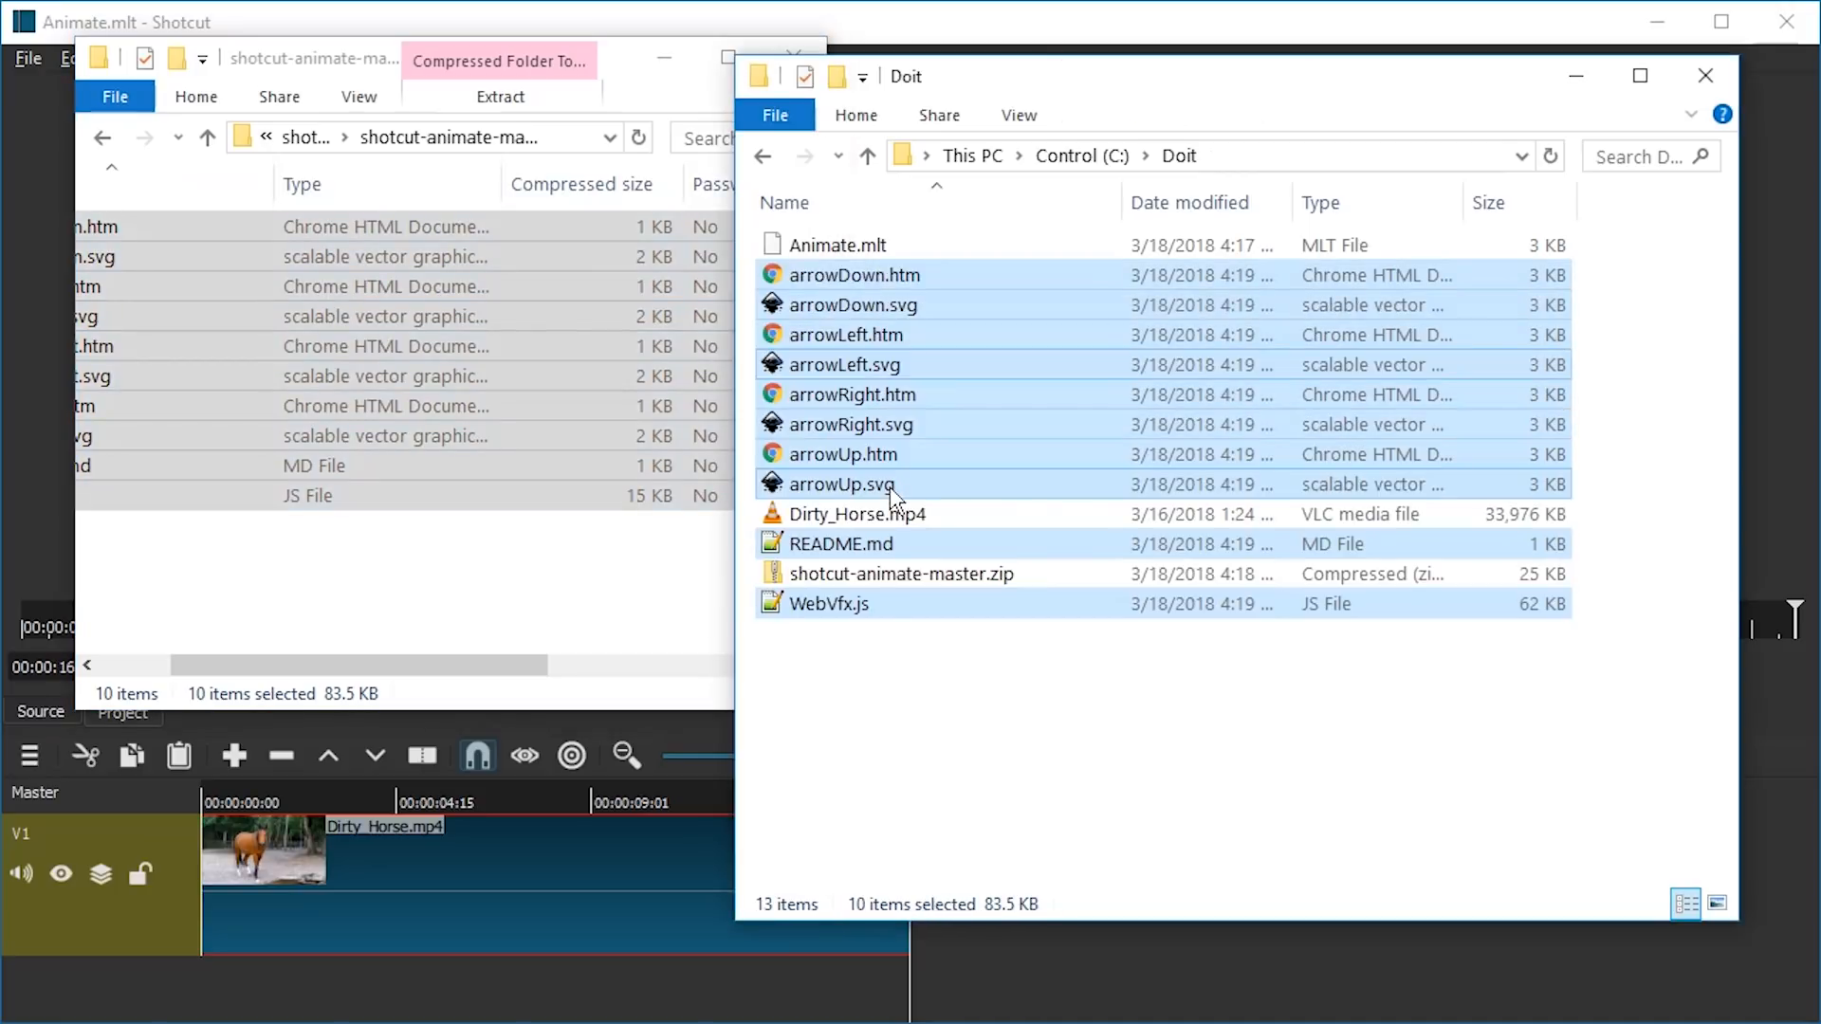
{"action": "left_click", "coordinate": [972, 685]}
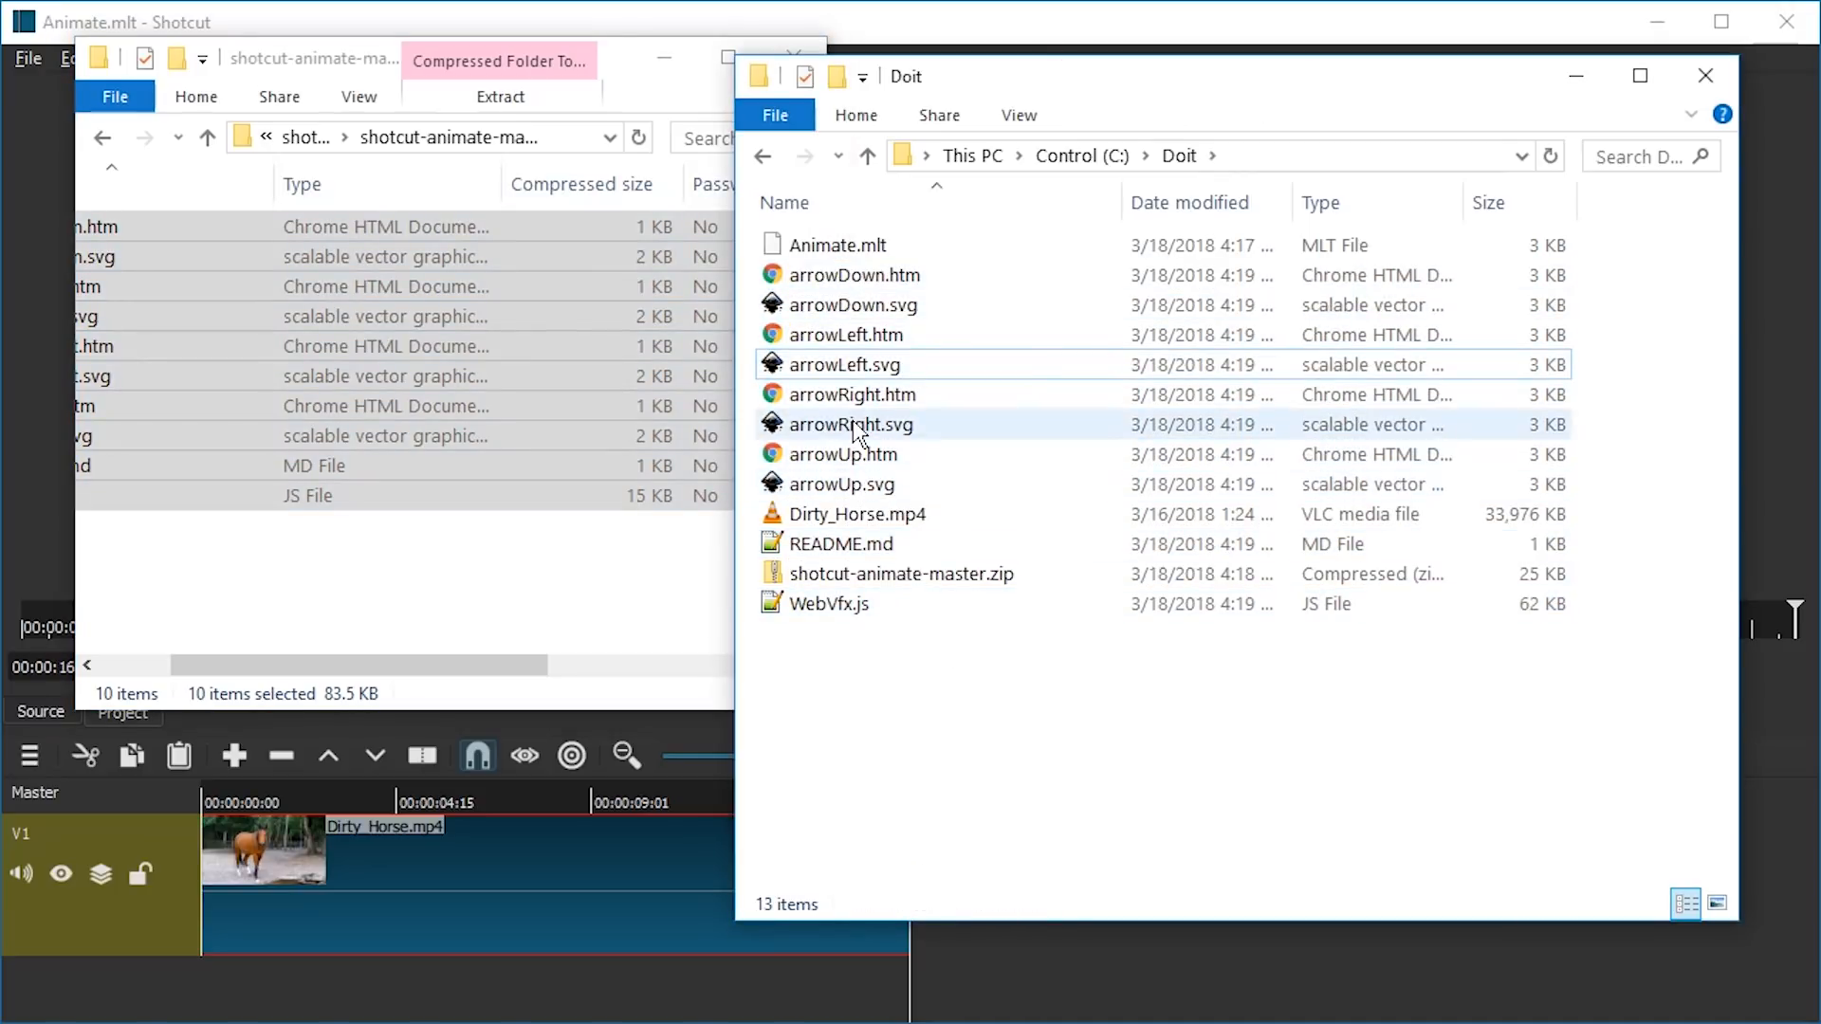
{"action": "left_click", "coordinate": [856, 427]}
{"action": "left_click", "coordinate": [601, 501]}
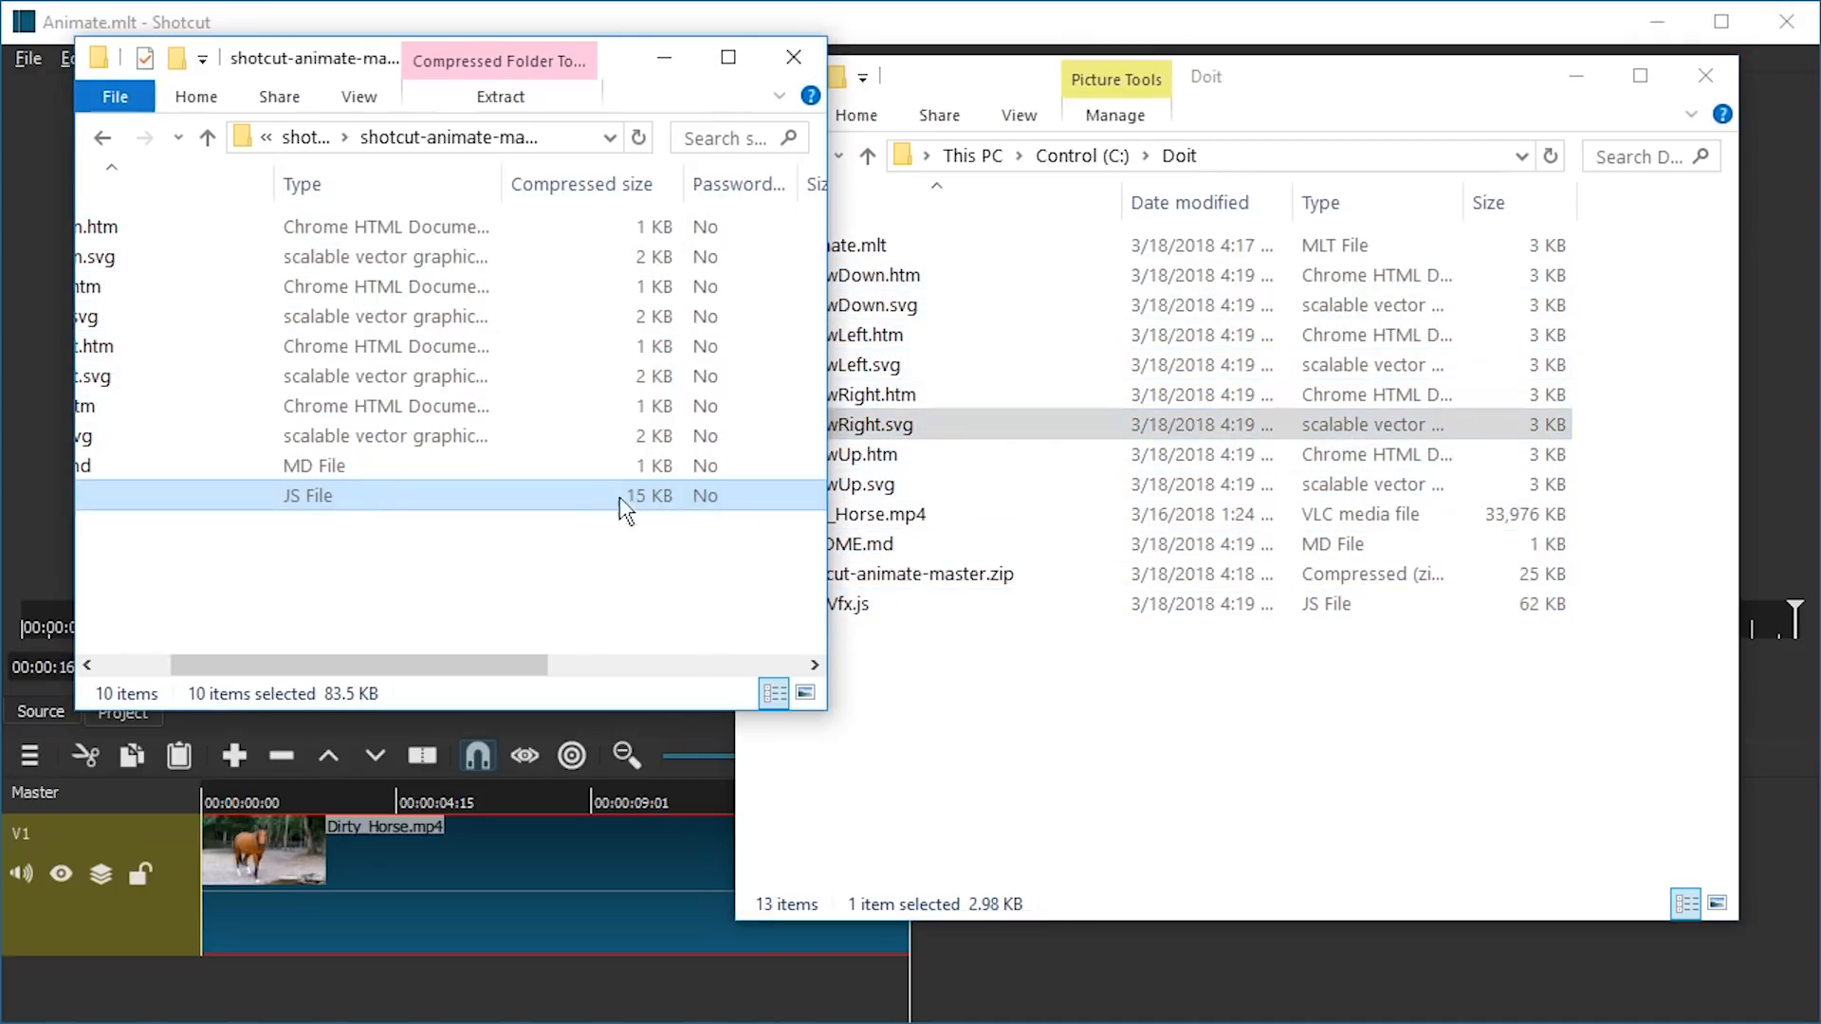
{"action": "left_click", "coordinate": [794, 57]}
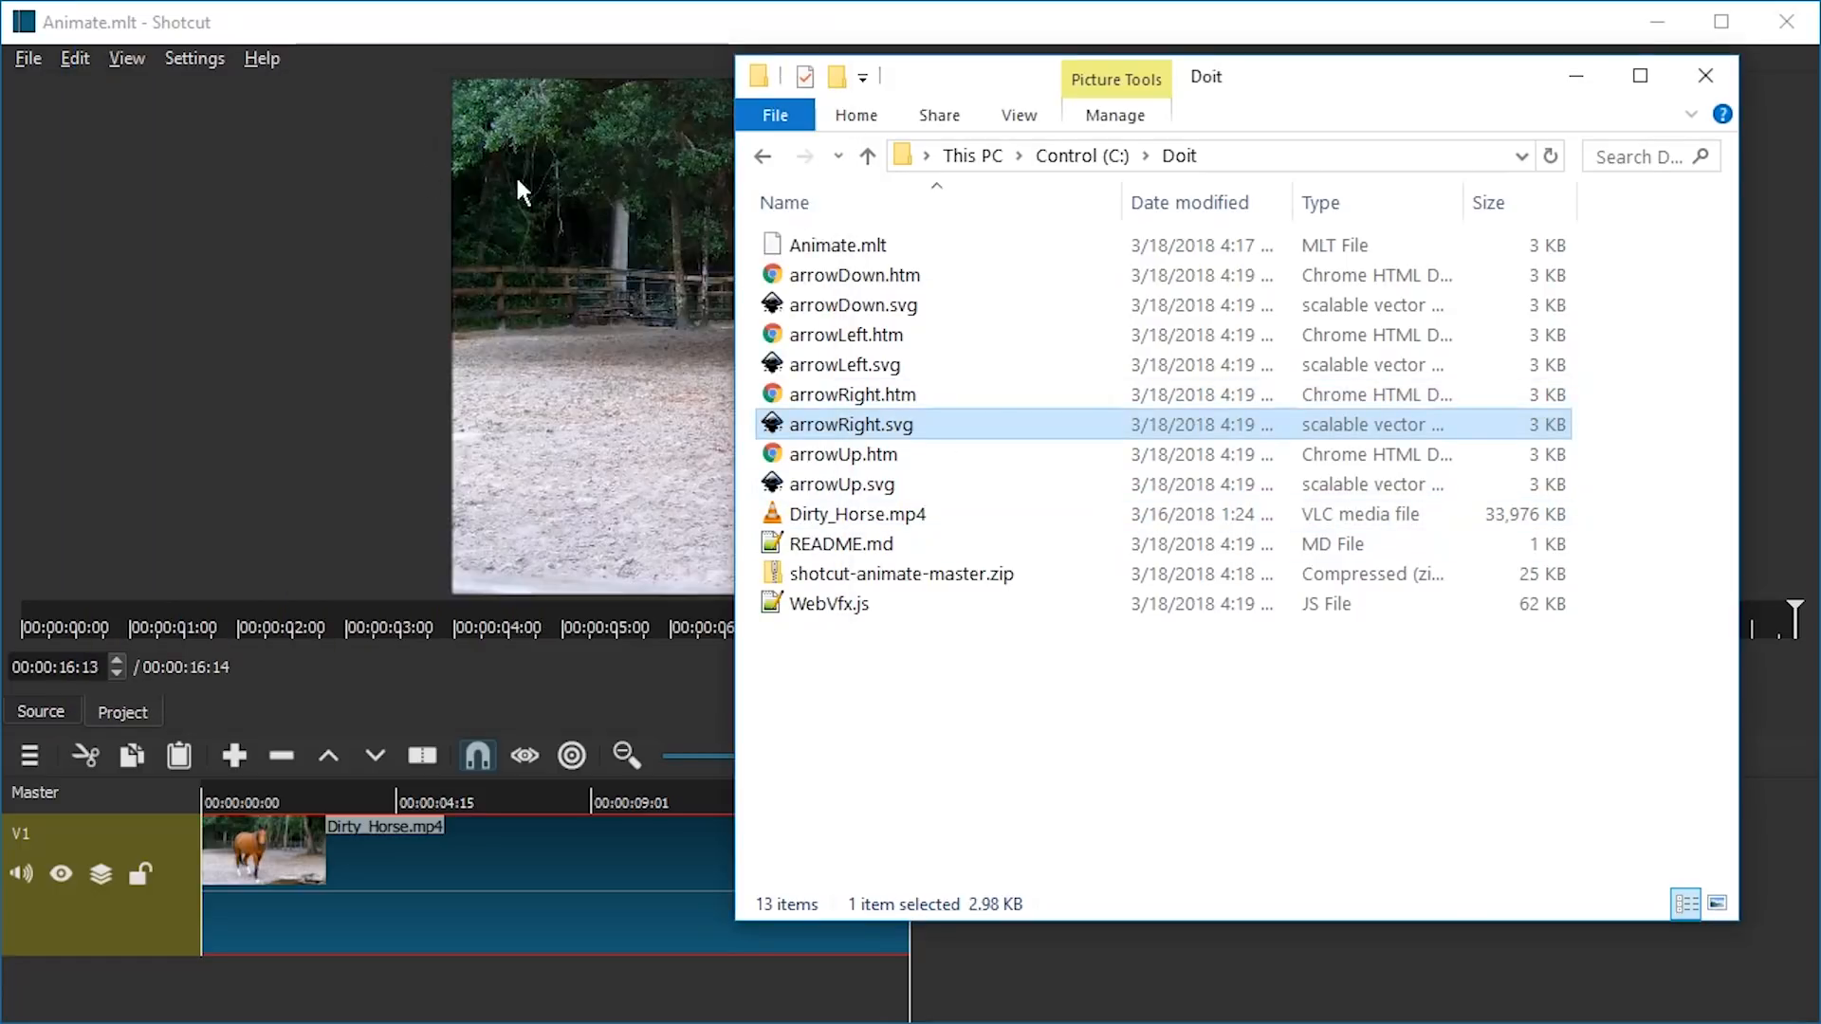
Step: Delete shotcut-animate-master.zip and README.md from the Doit folder
{"action": "left_click", "coordinate": [916, 574]}
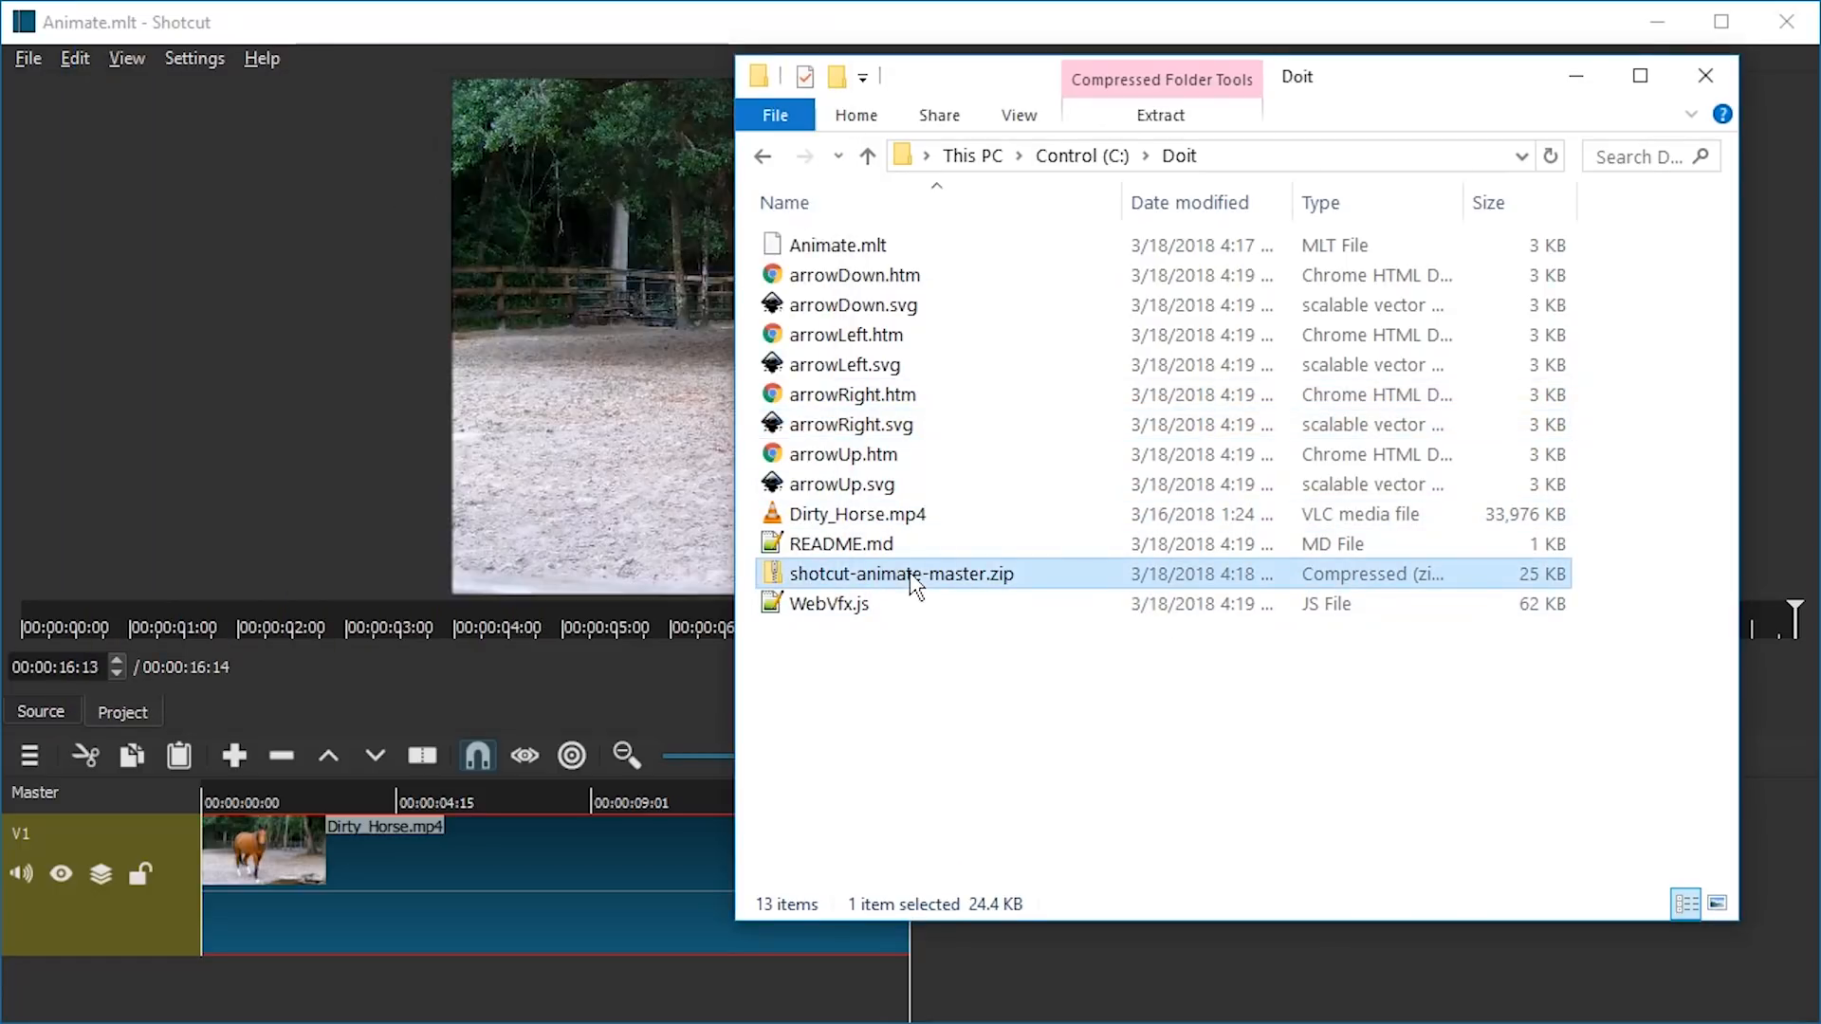
{"action": "key", "text": "Delete"}
{"action": "left_click", "coordinate": [993, 541]}
{"action": "key", "text": "shift+Delete"}
{"action": "key", "text": "Return"}
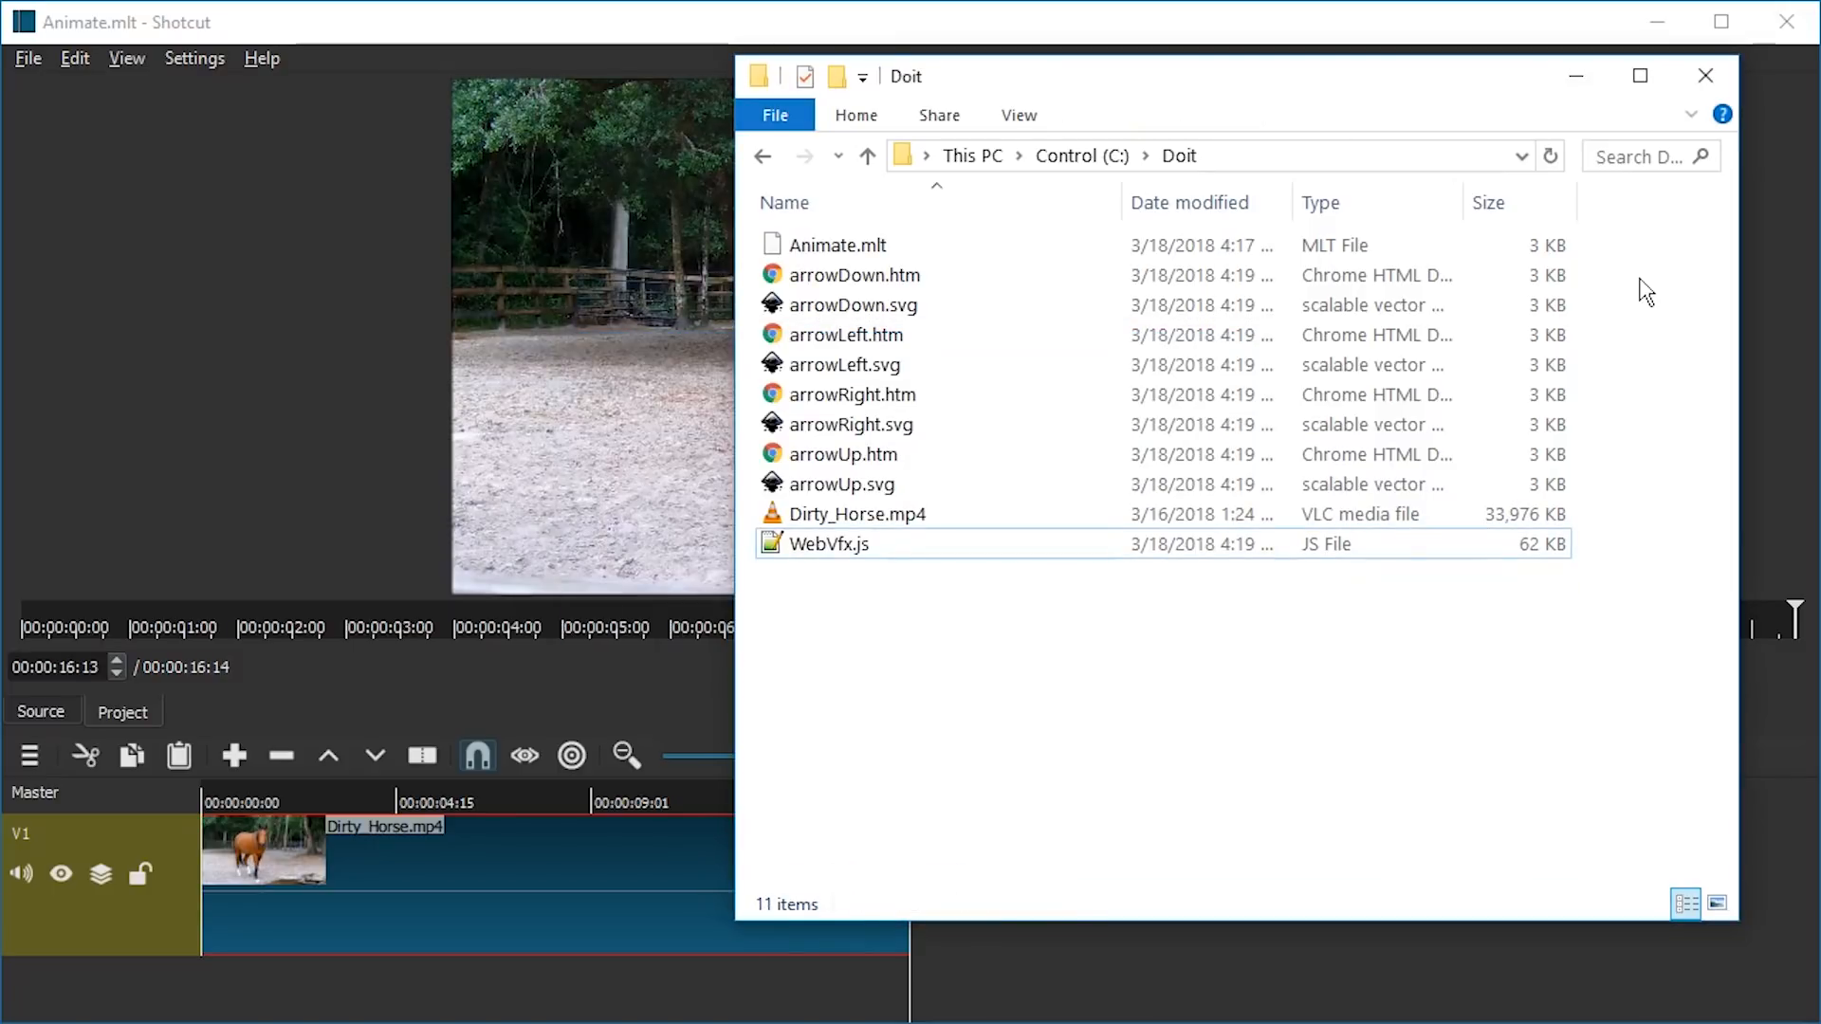
Step: Switch back to Shotcut and move the timeline playhead to about 00:00:04:12
{"action": "left_click", "coordinate": [607, 38]}
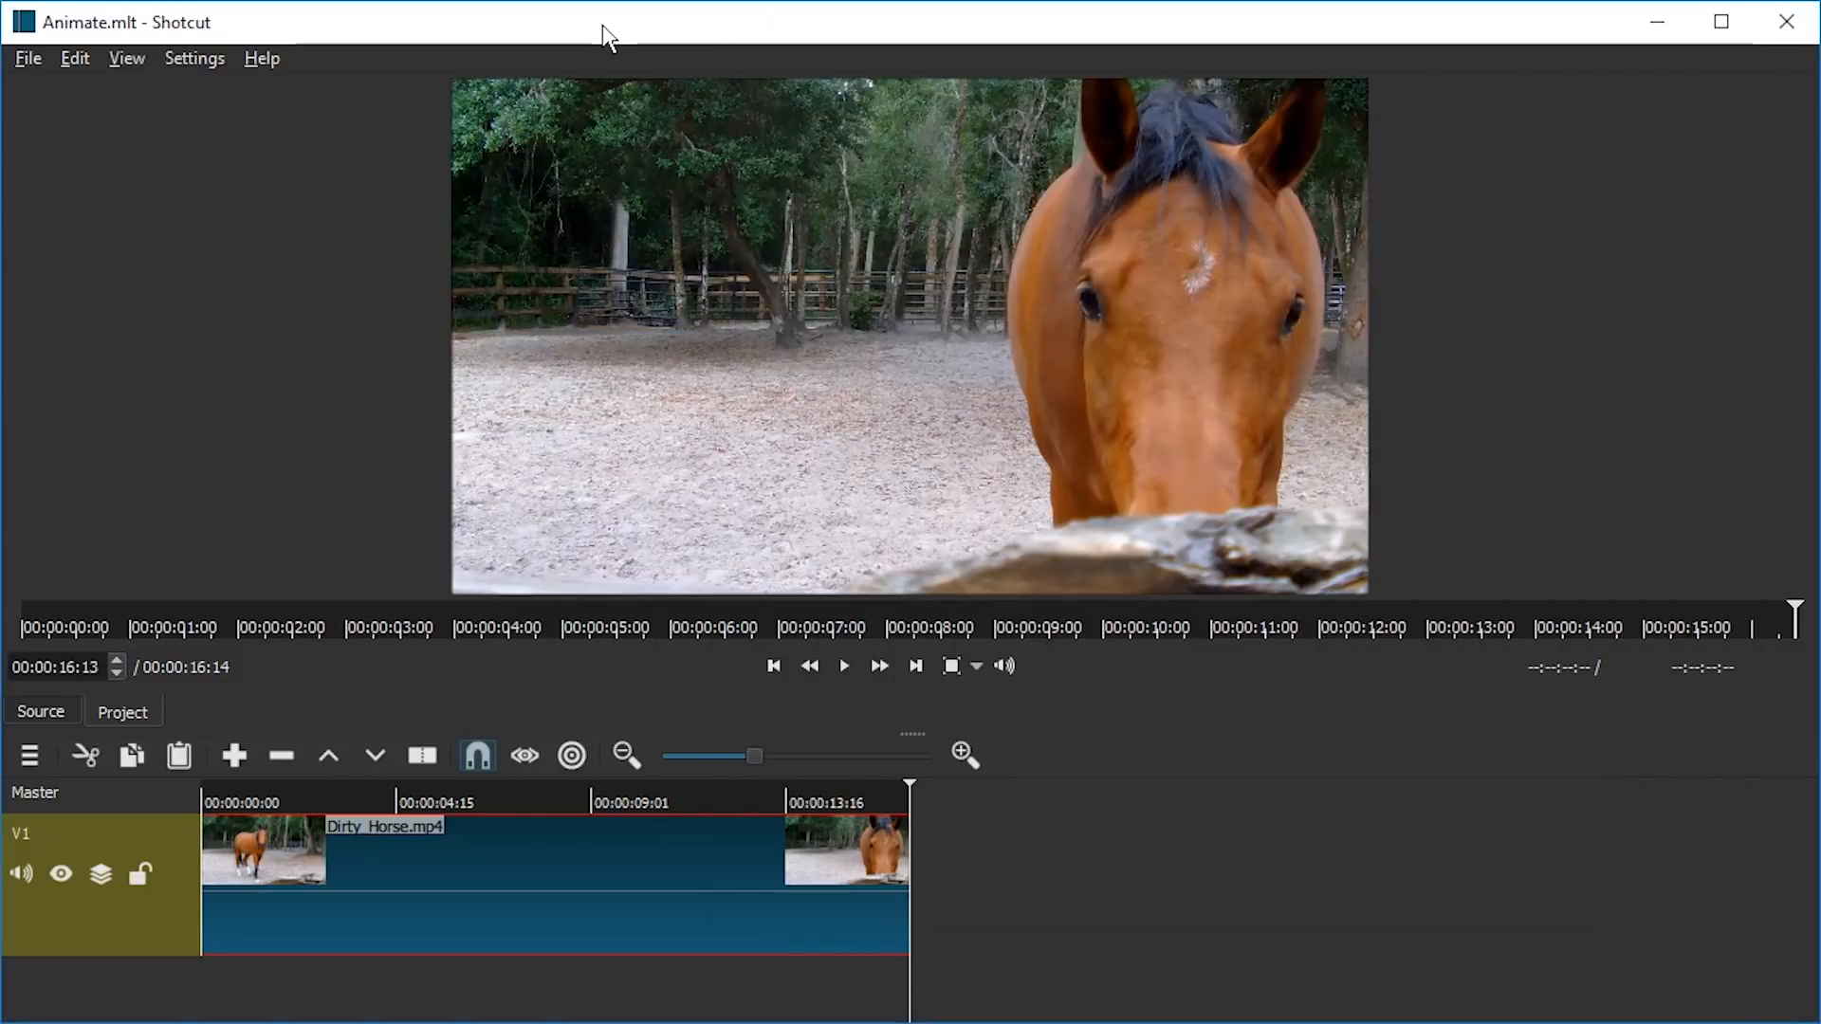
{"action": "left_click", "coordinate": [418, 801]}
{"action": "left_click_drag", "start_coordinate": [539, 780], "coordinate": [390, 806]}
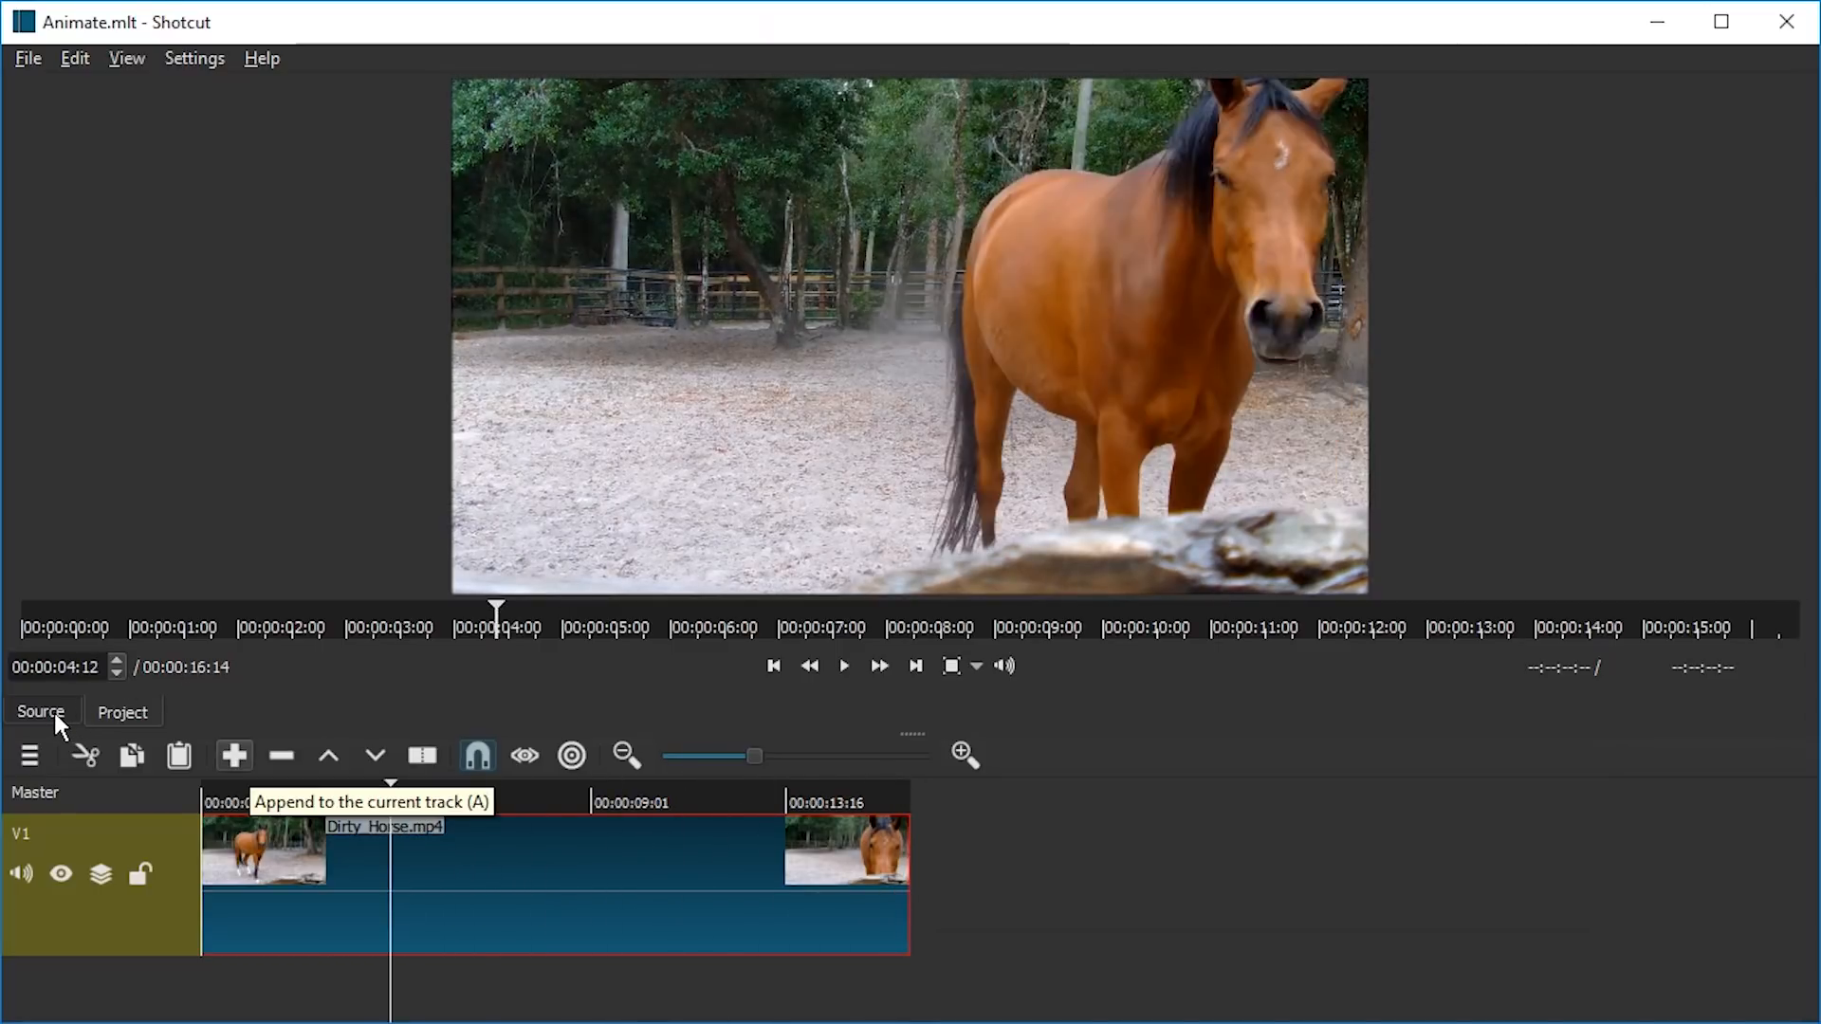
Step: Add the Overlay HTML video filter to the Dirty_Horse.mp4 clip and close the About Shotcut dialog
{"action": "left_click", "coordinate": [126, 59]}
{"action": "left_click", "coordinate": [228, 350]}
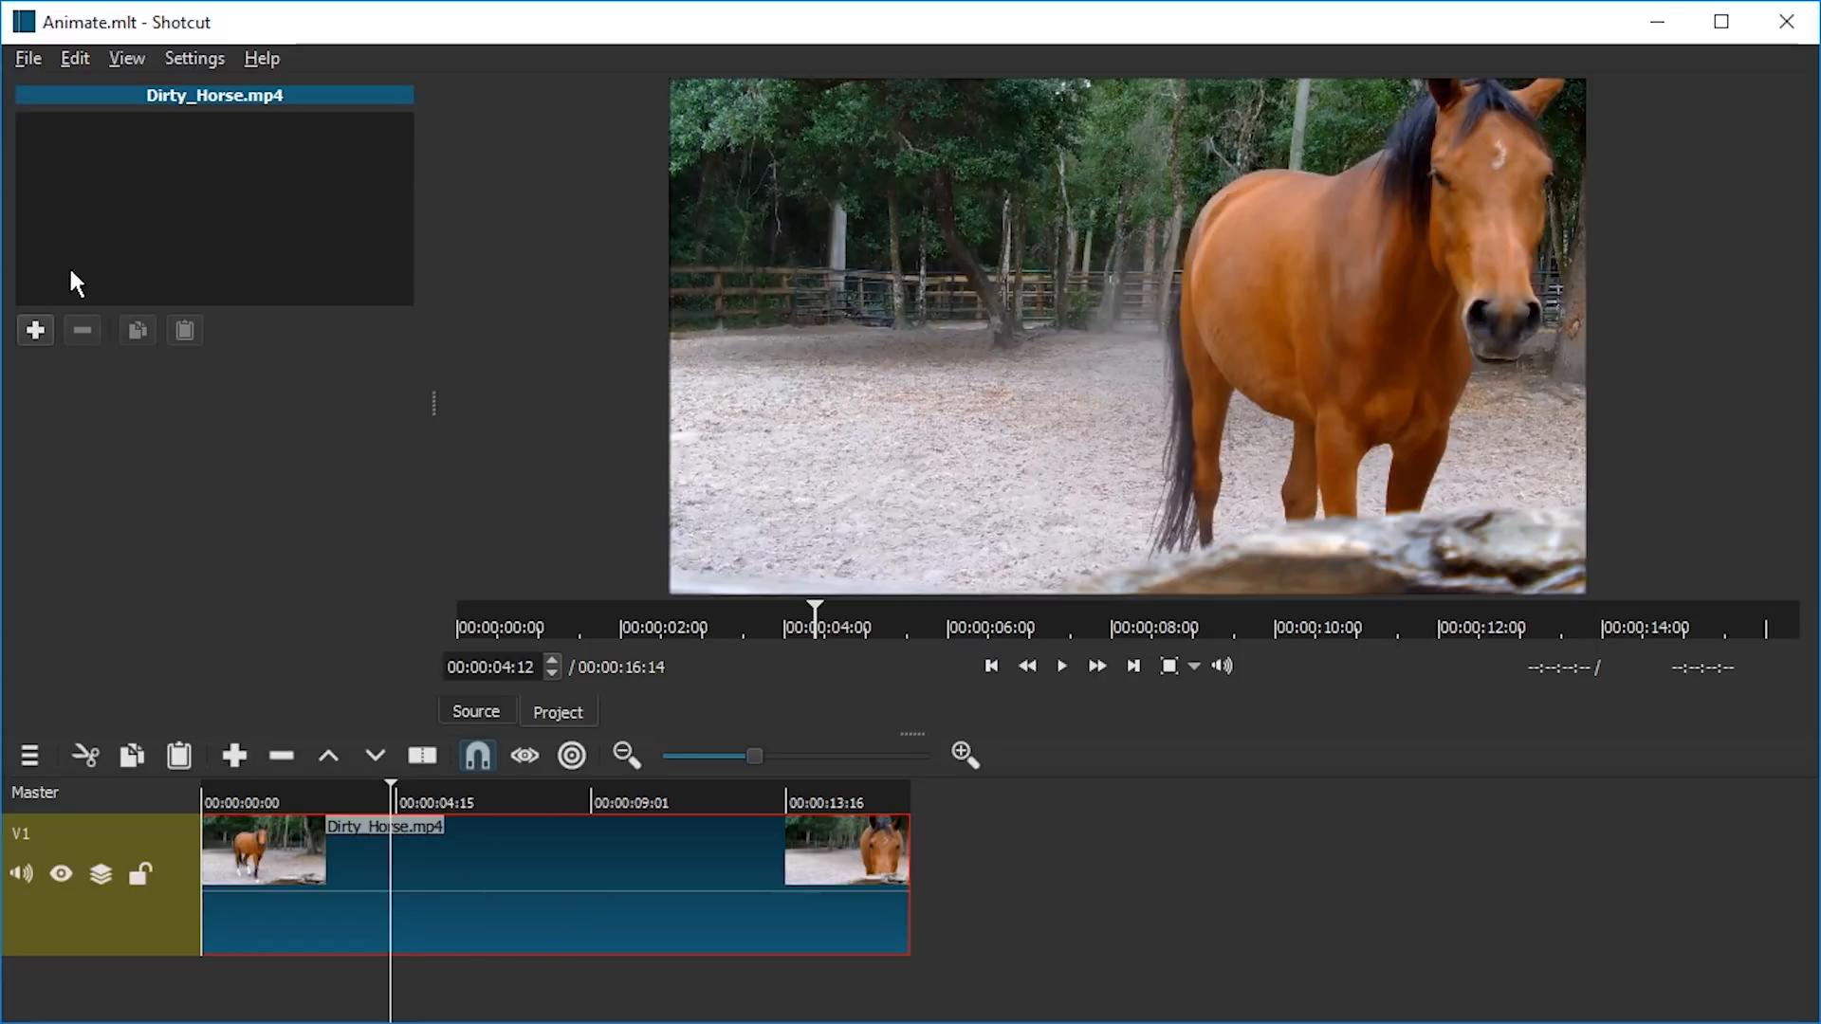
{"action": "left_click", "coordinate": [36, 330]}
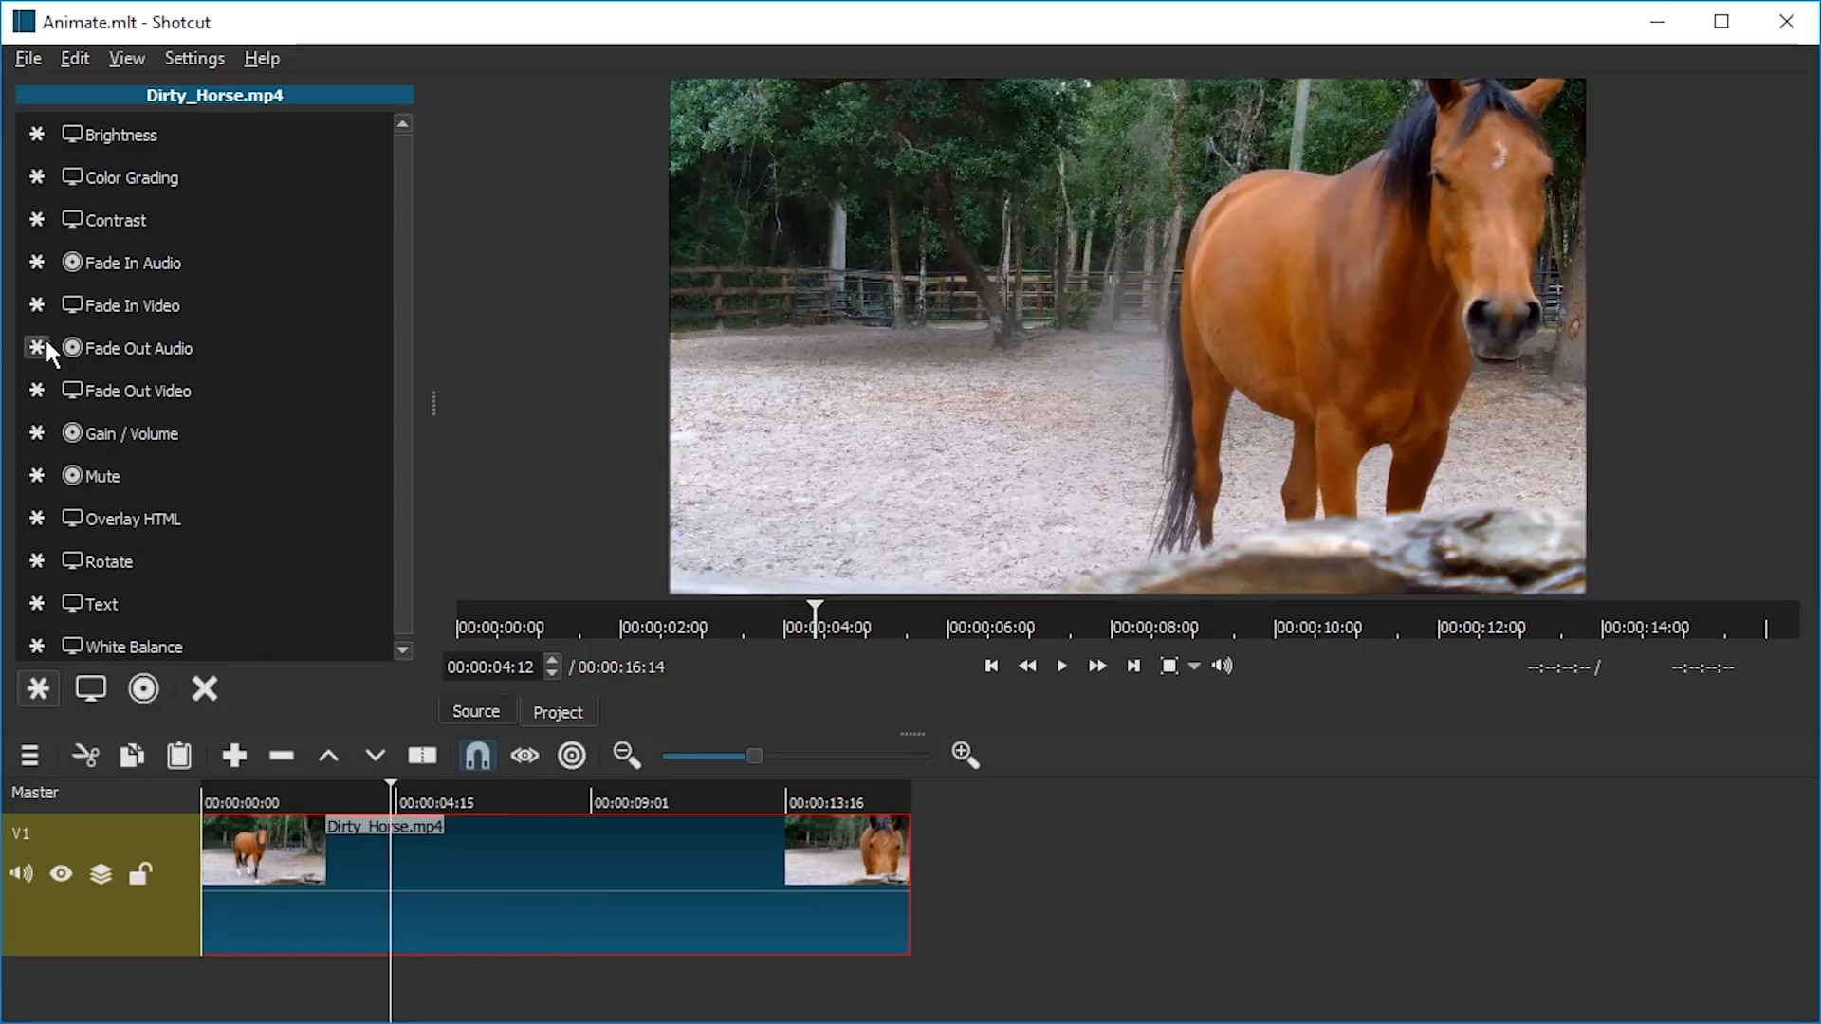
{"action": "left_click", "coordinate": [90, 689]}
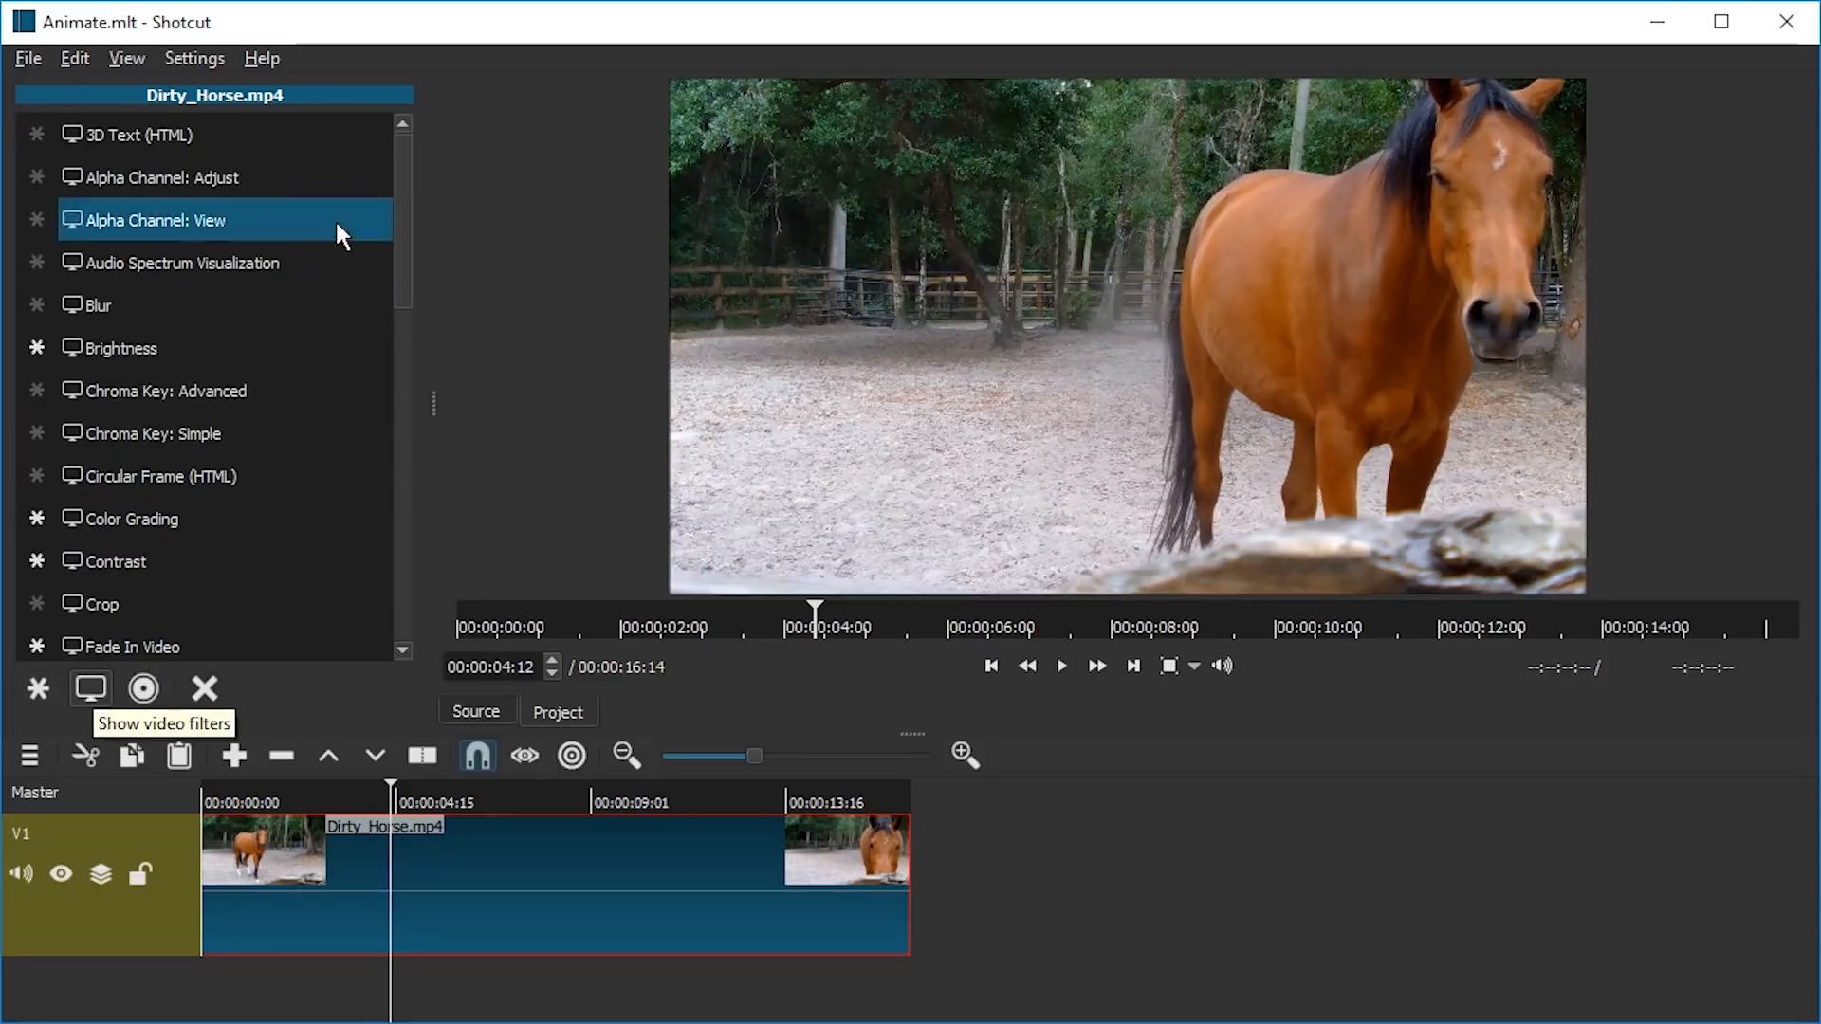
{"action": "left_click_drag", "start_coordinate": [403, 217], "coordinate": [105, 468]}
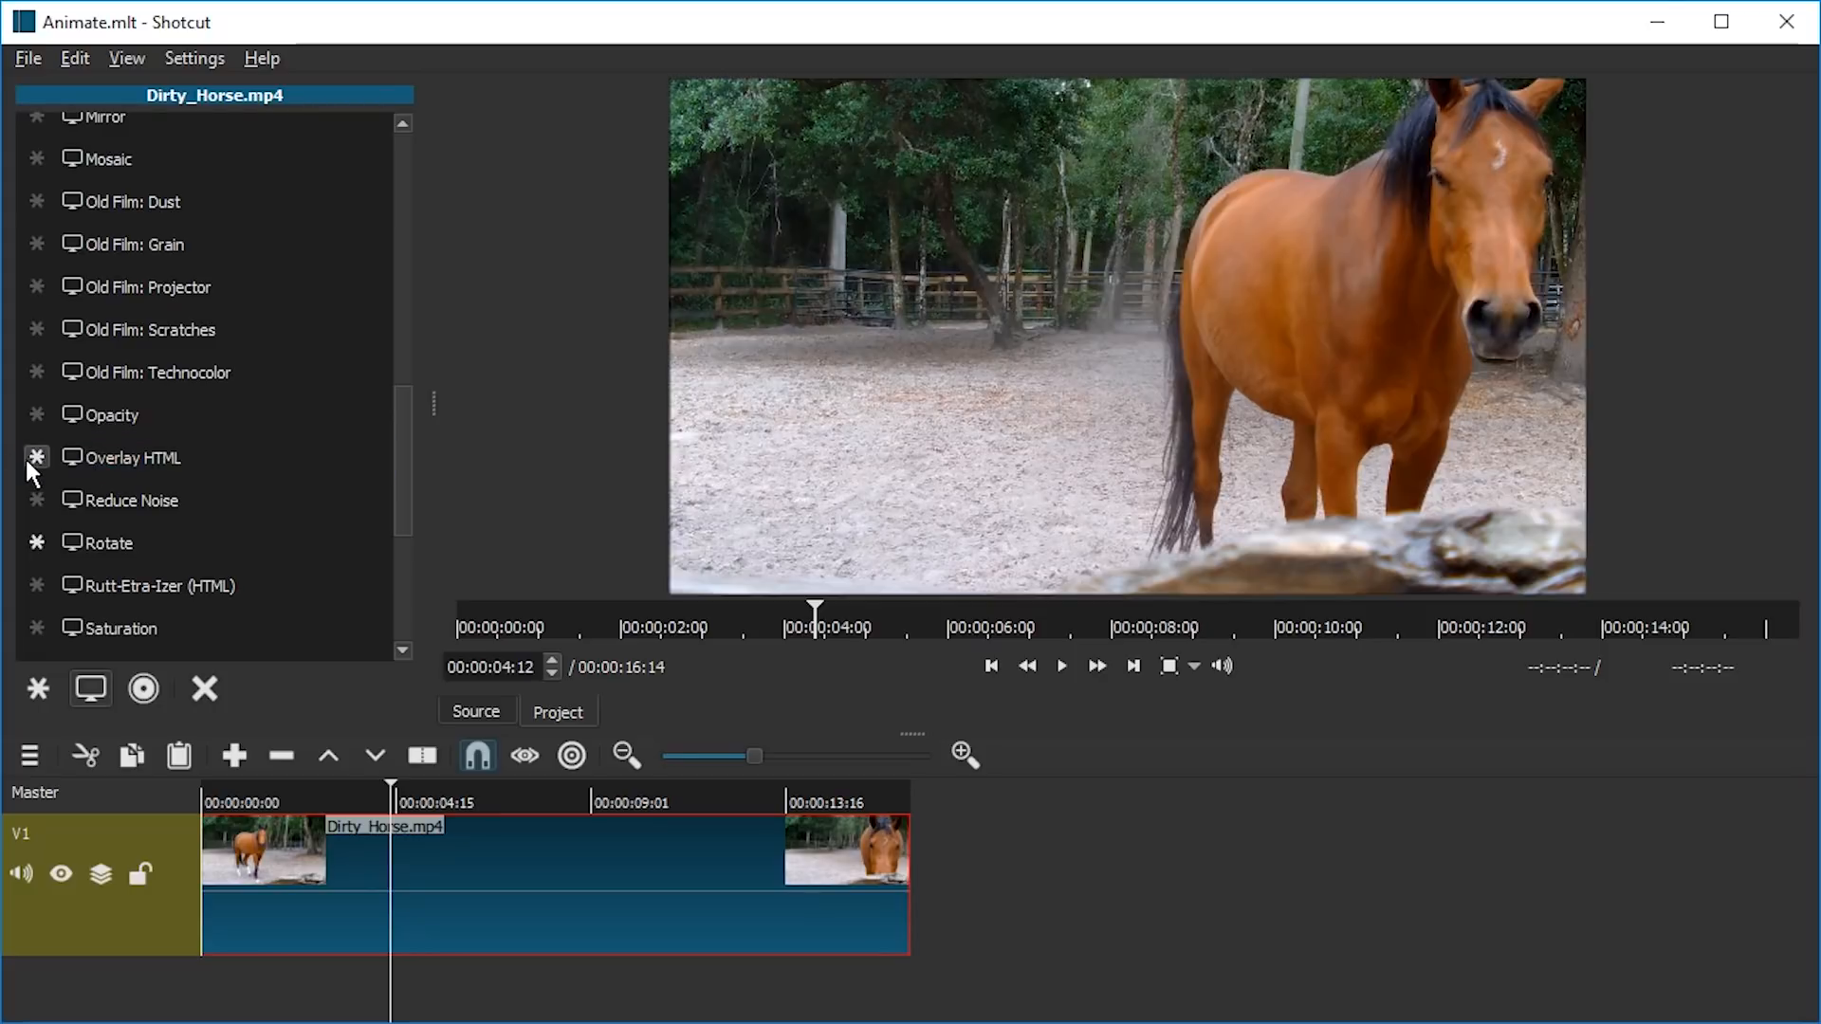
{"action": "left_click", "coordinate": [38, 687]}
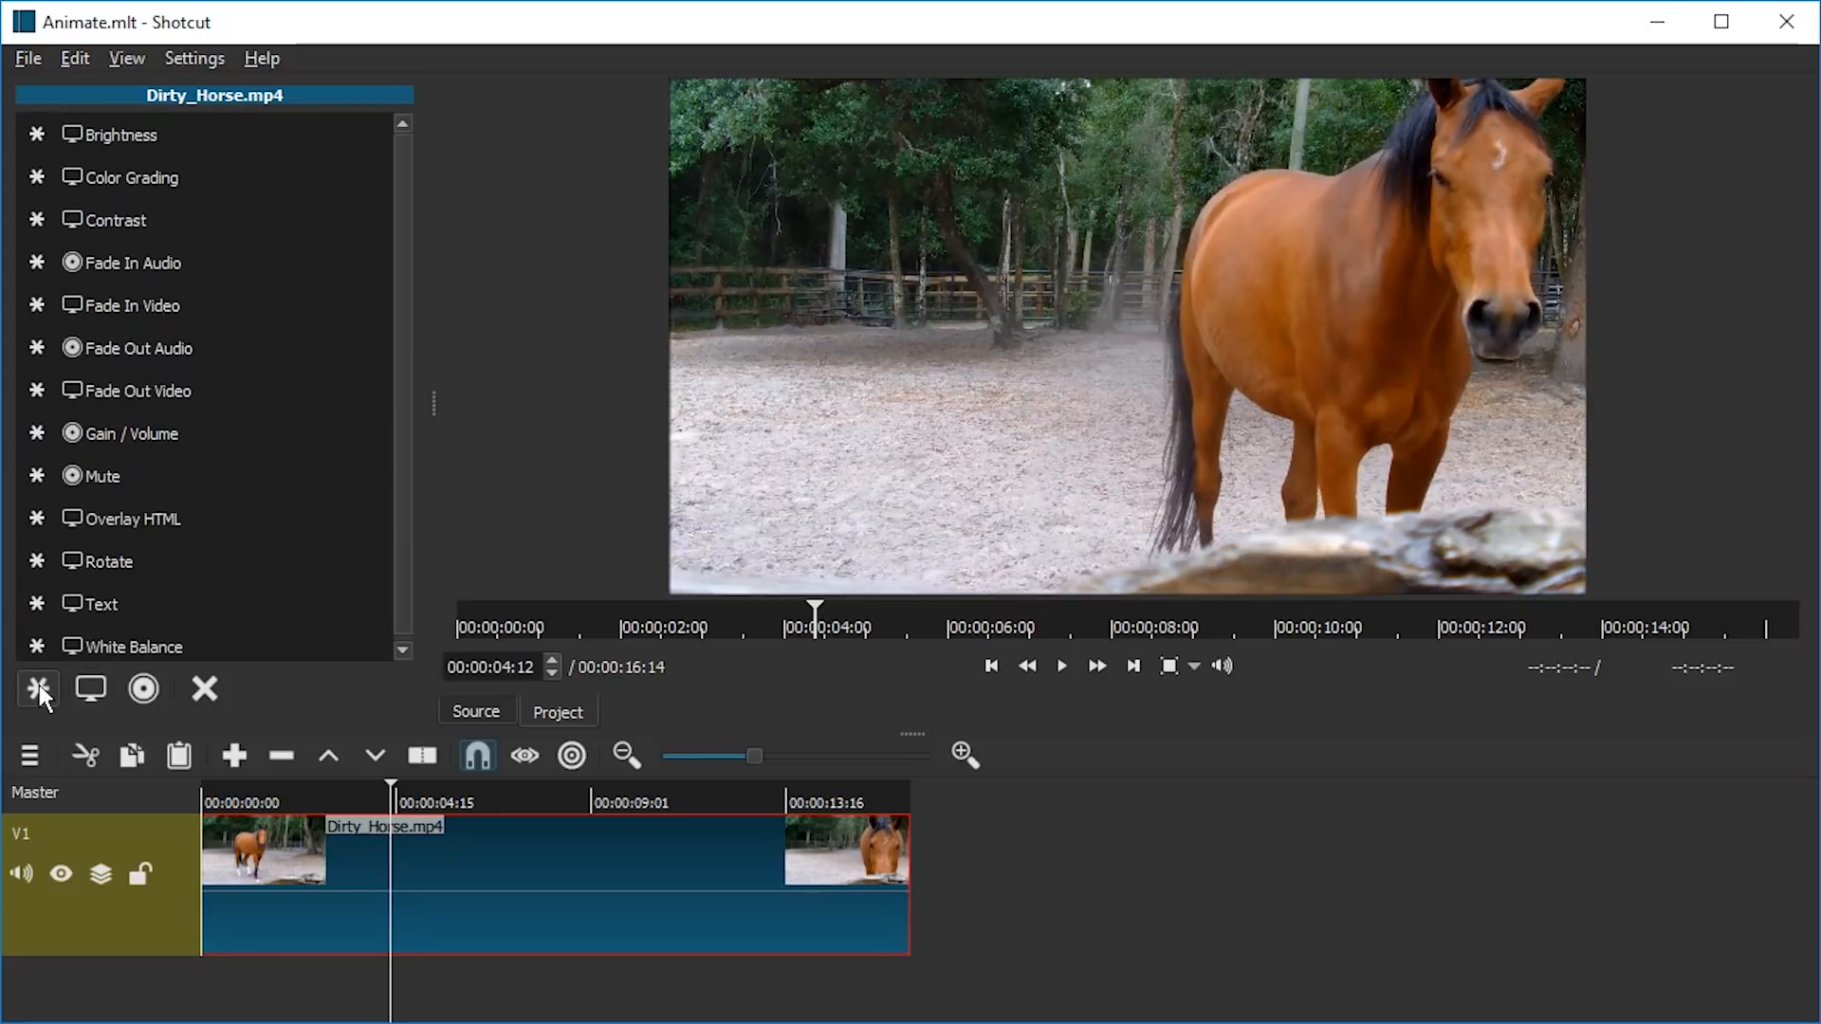
{"action": "left_click", "coordinate": [94, 520]}
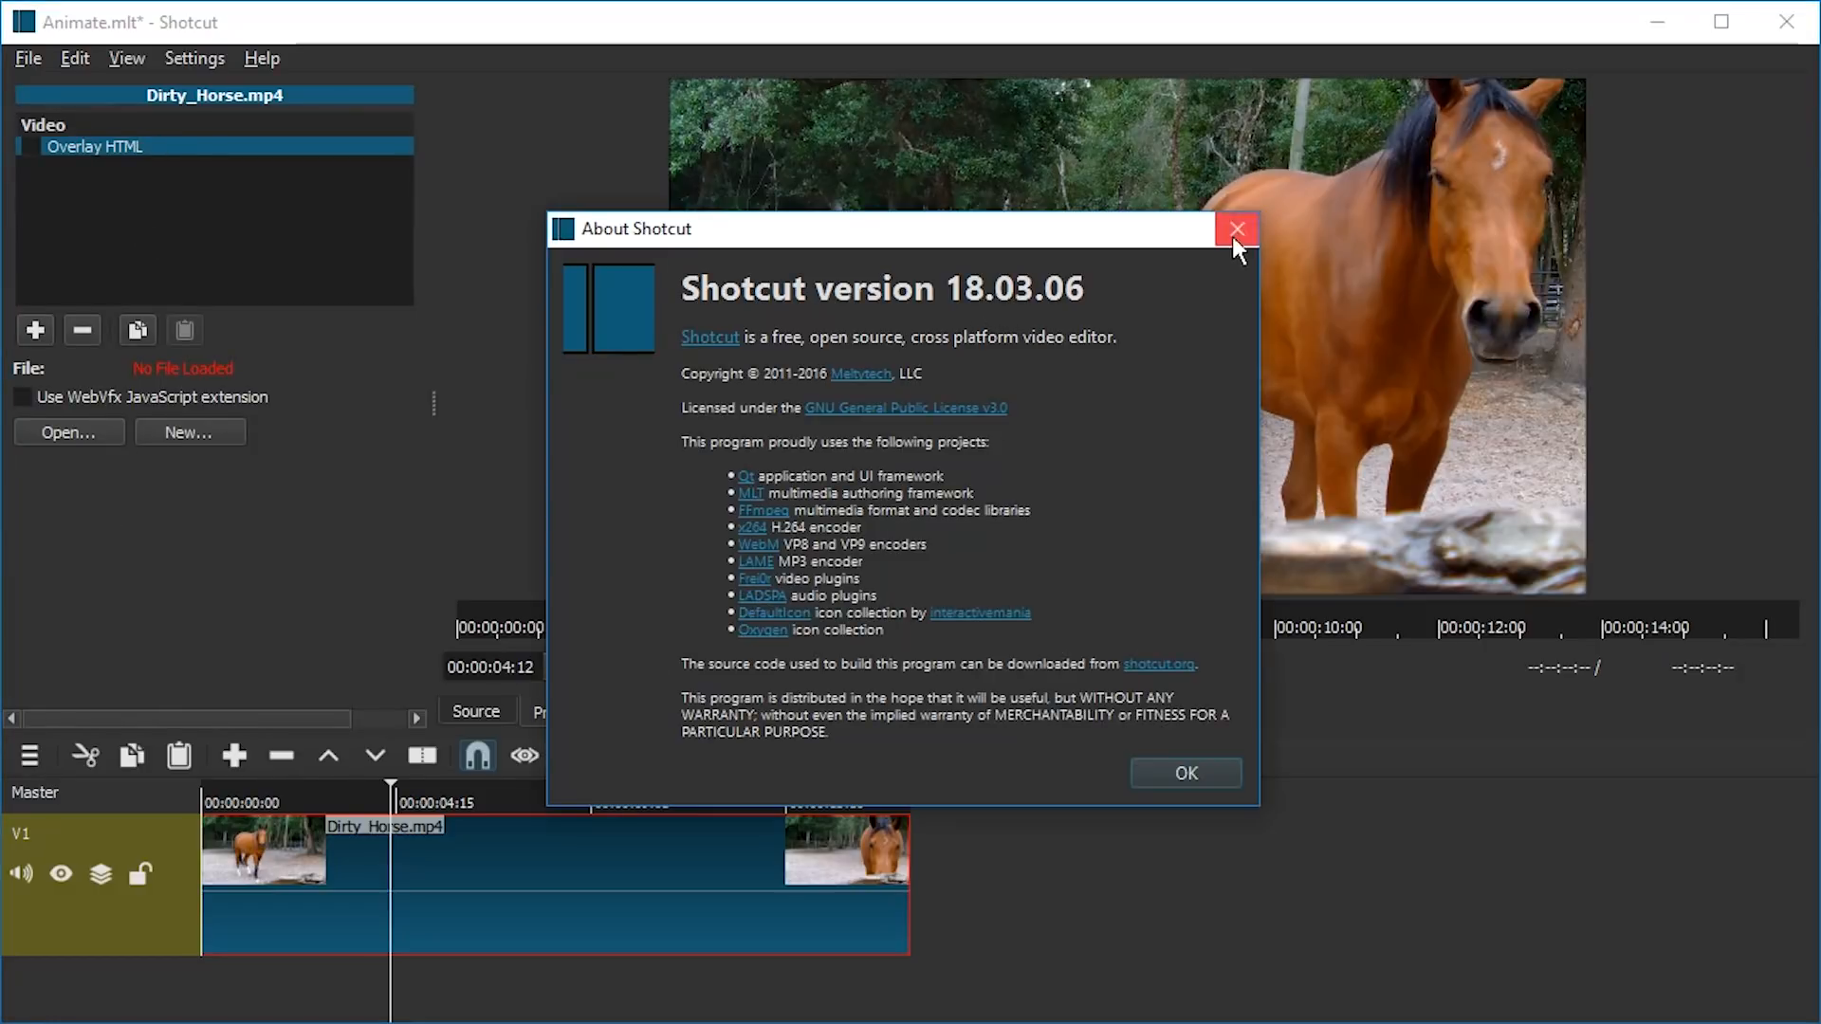
{"action": "left_click", "coordinate": [1237, 229]}
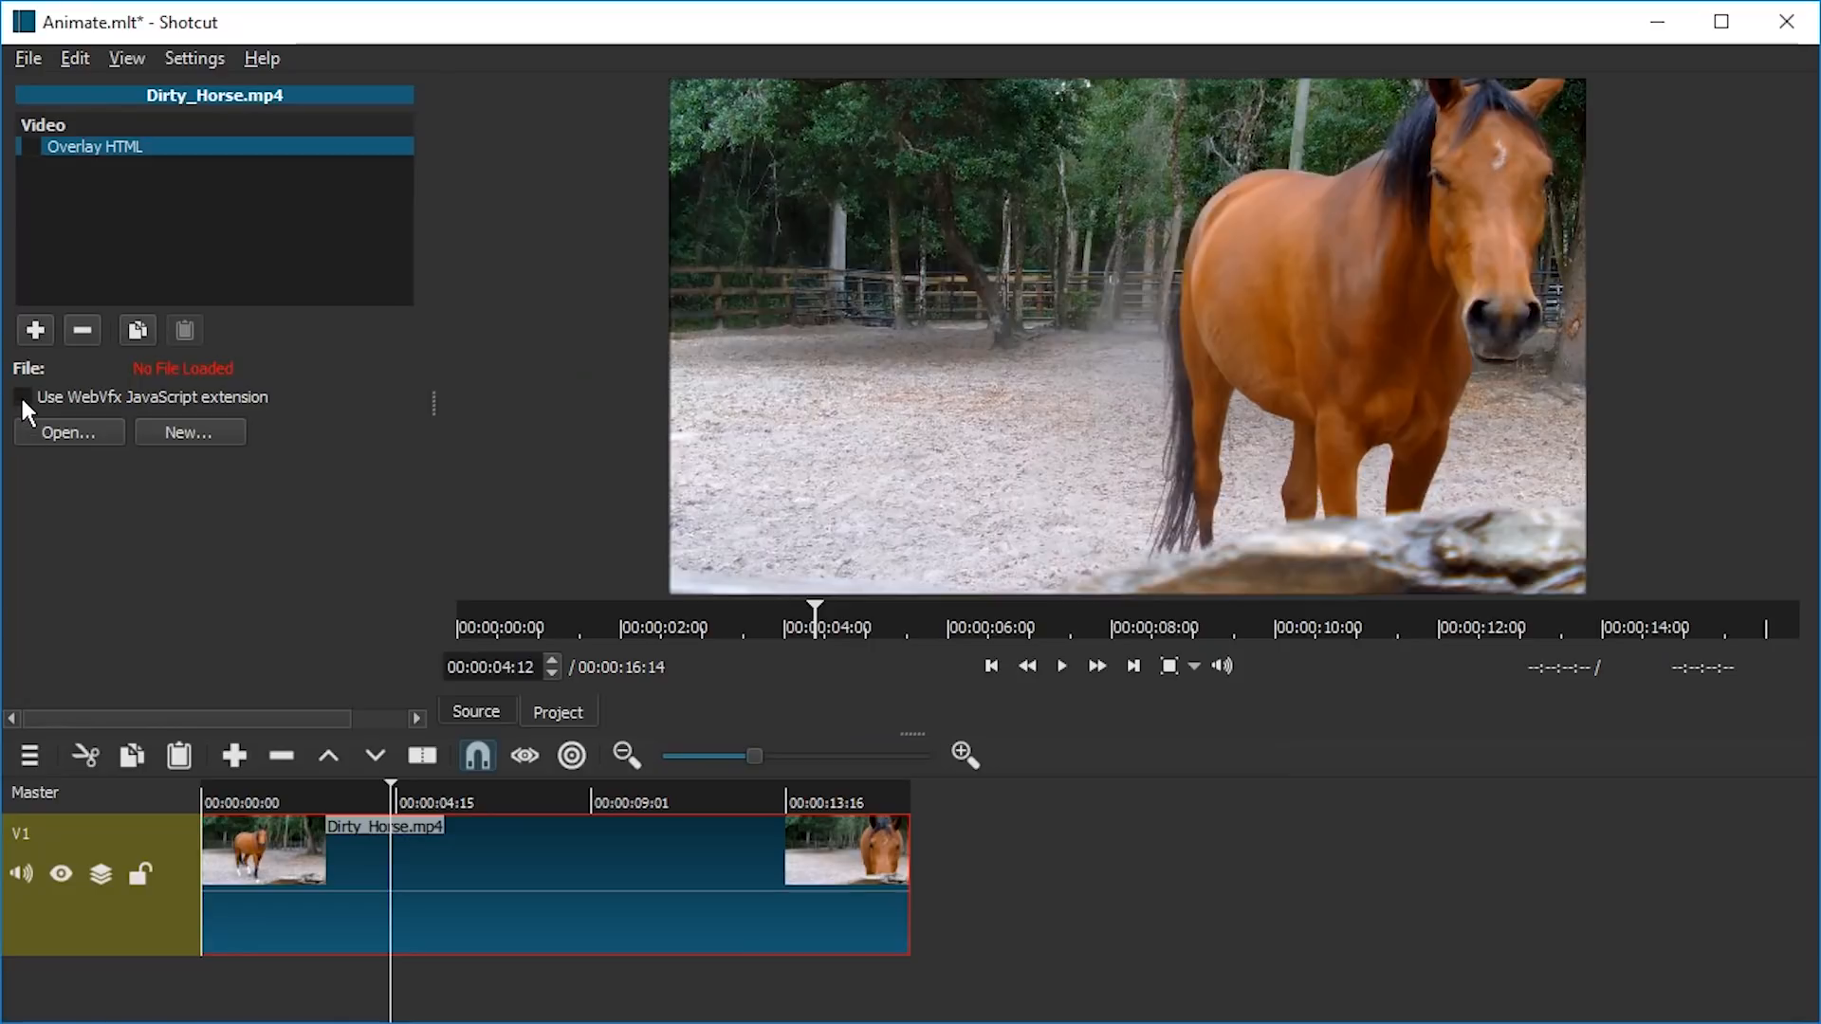
Step: Load arrowRight.htm from the Doit folder into the Overlay HTML filter
{"action": "mouse_move", "coordinate": [95, 398]}
{"action": "left_click", "coordinate": [63, 433]}
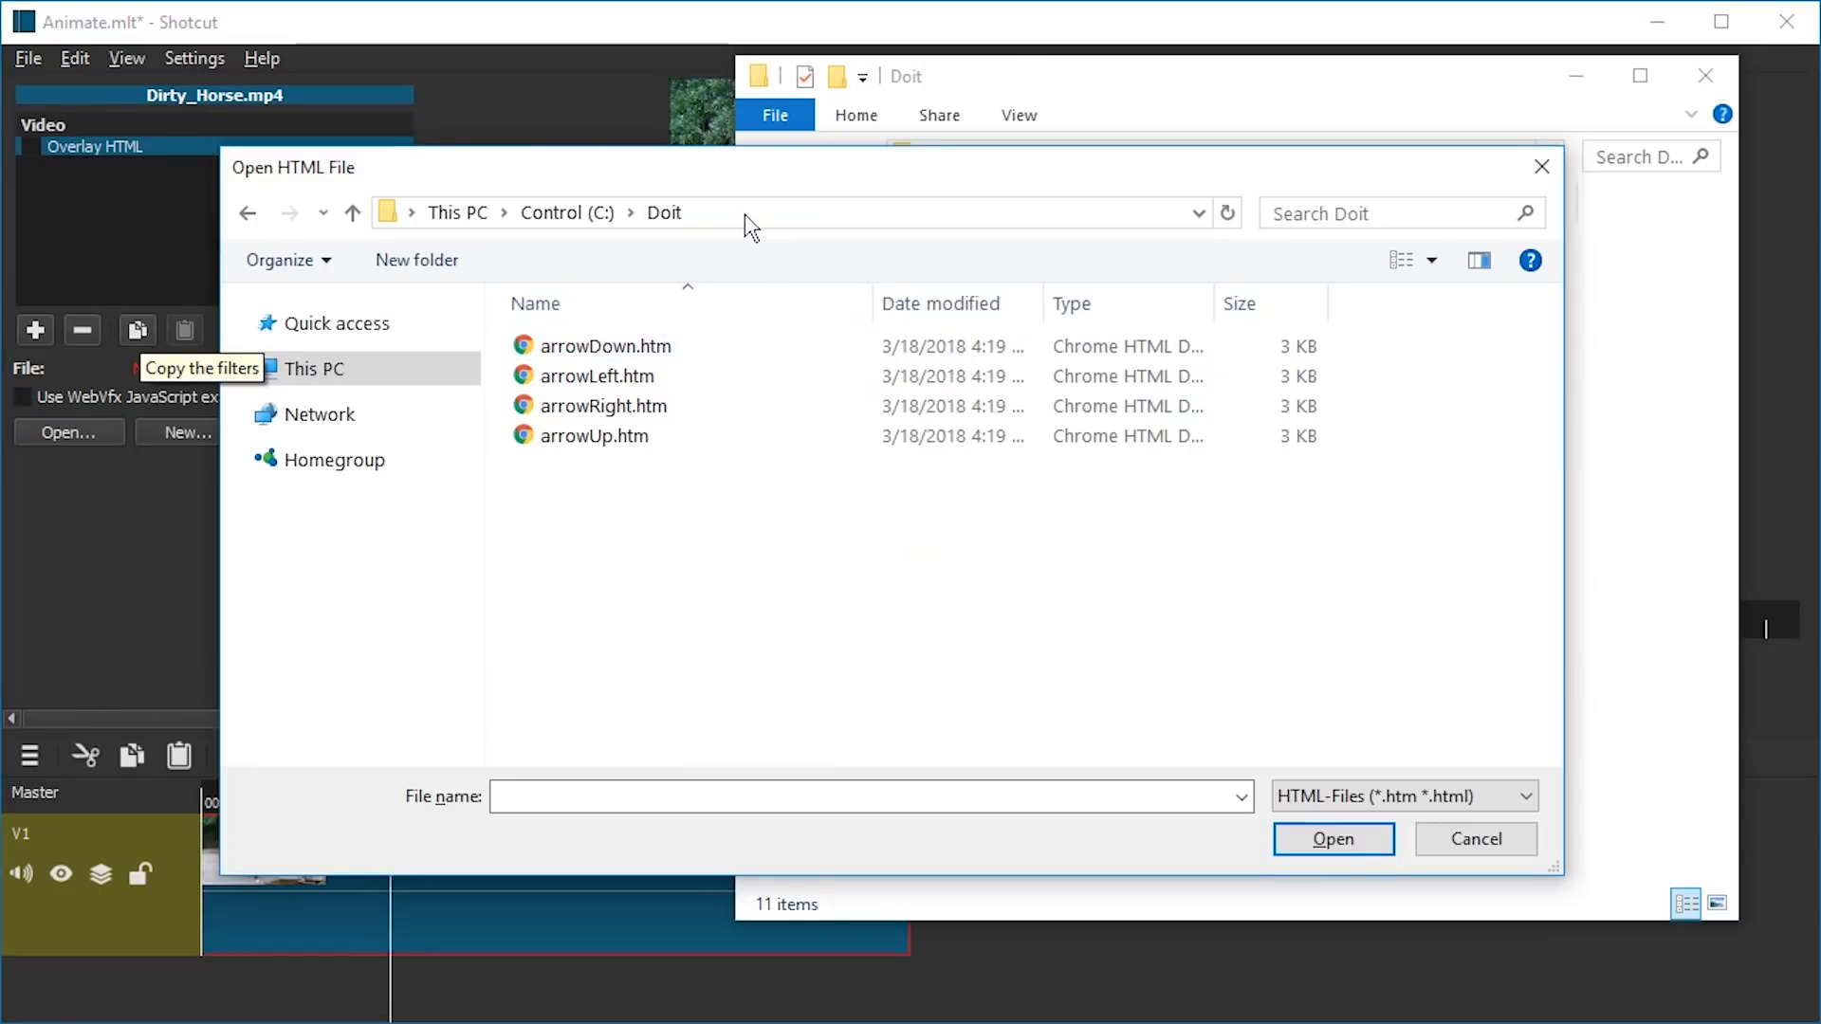
{"action": "left_click", "coordinate": [1014, 62]}
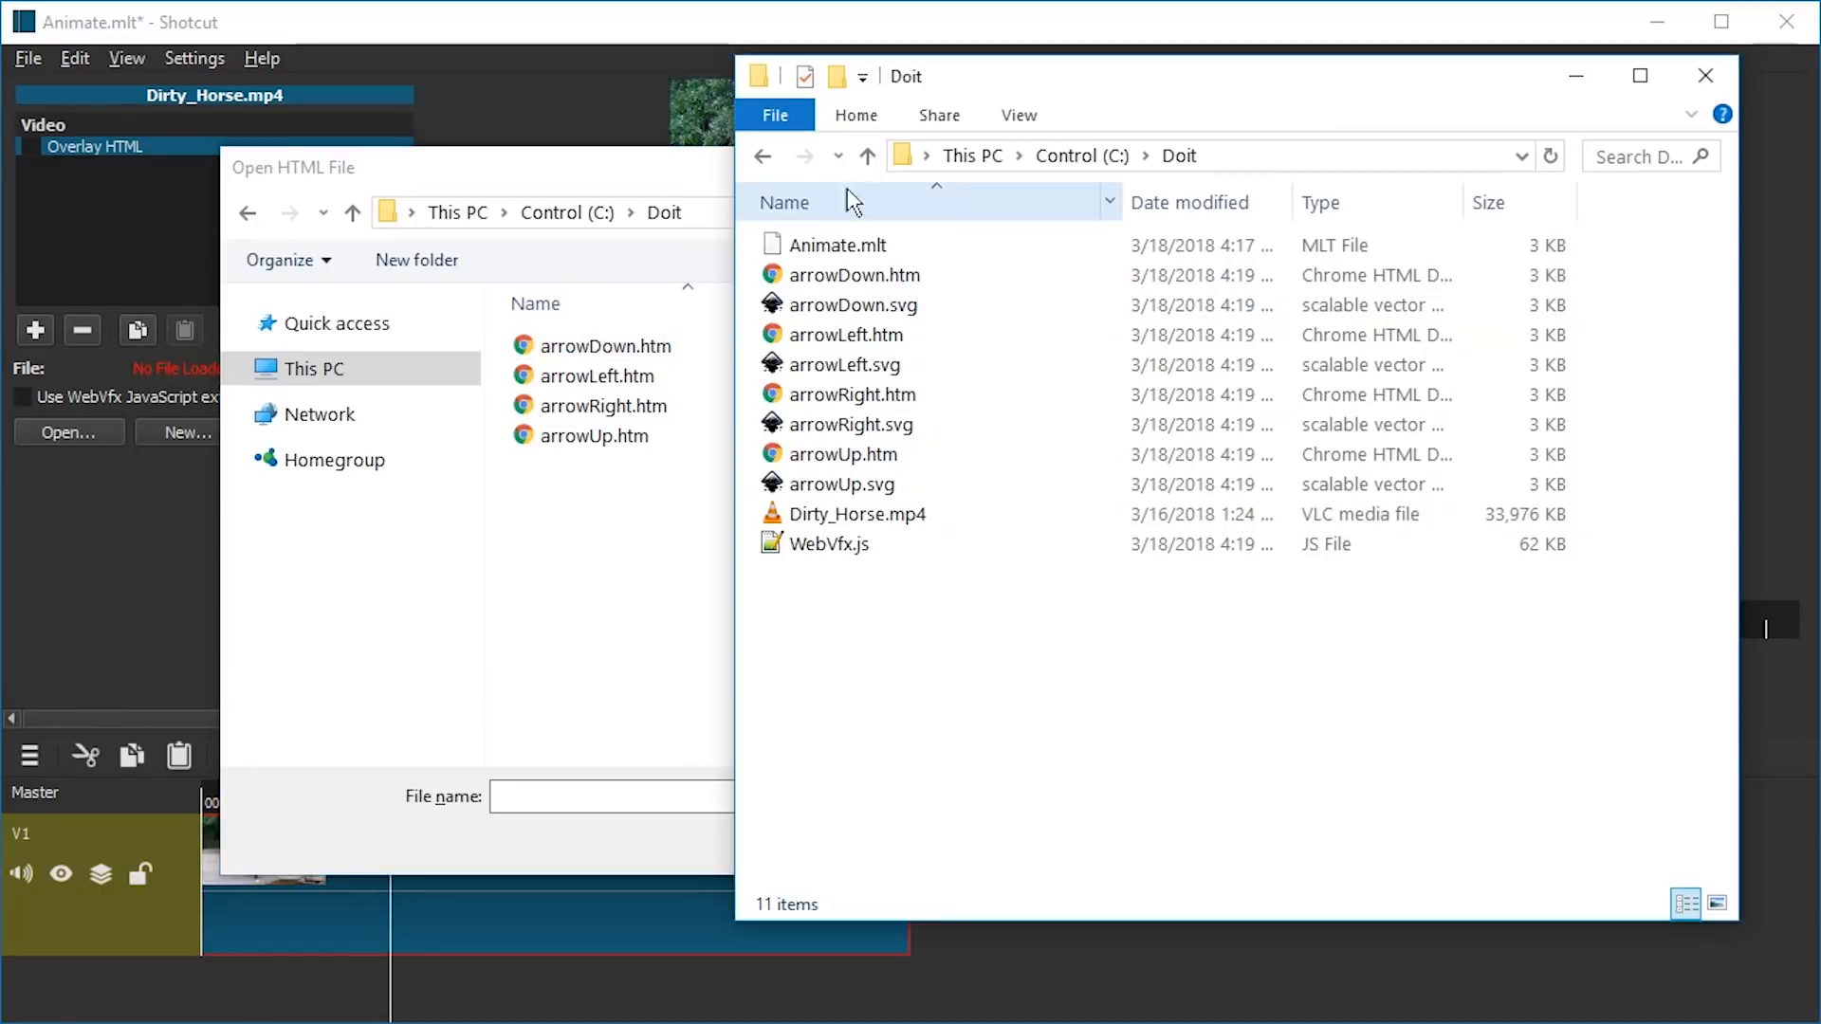
{"action": "left_click", "coordinate": [637, 576]}
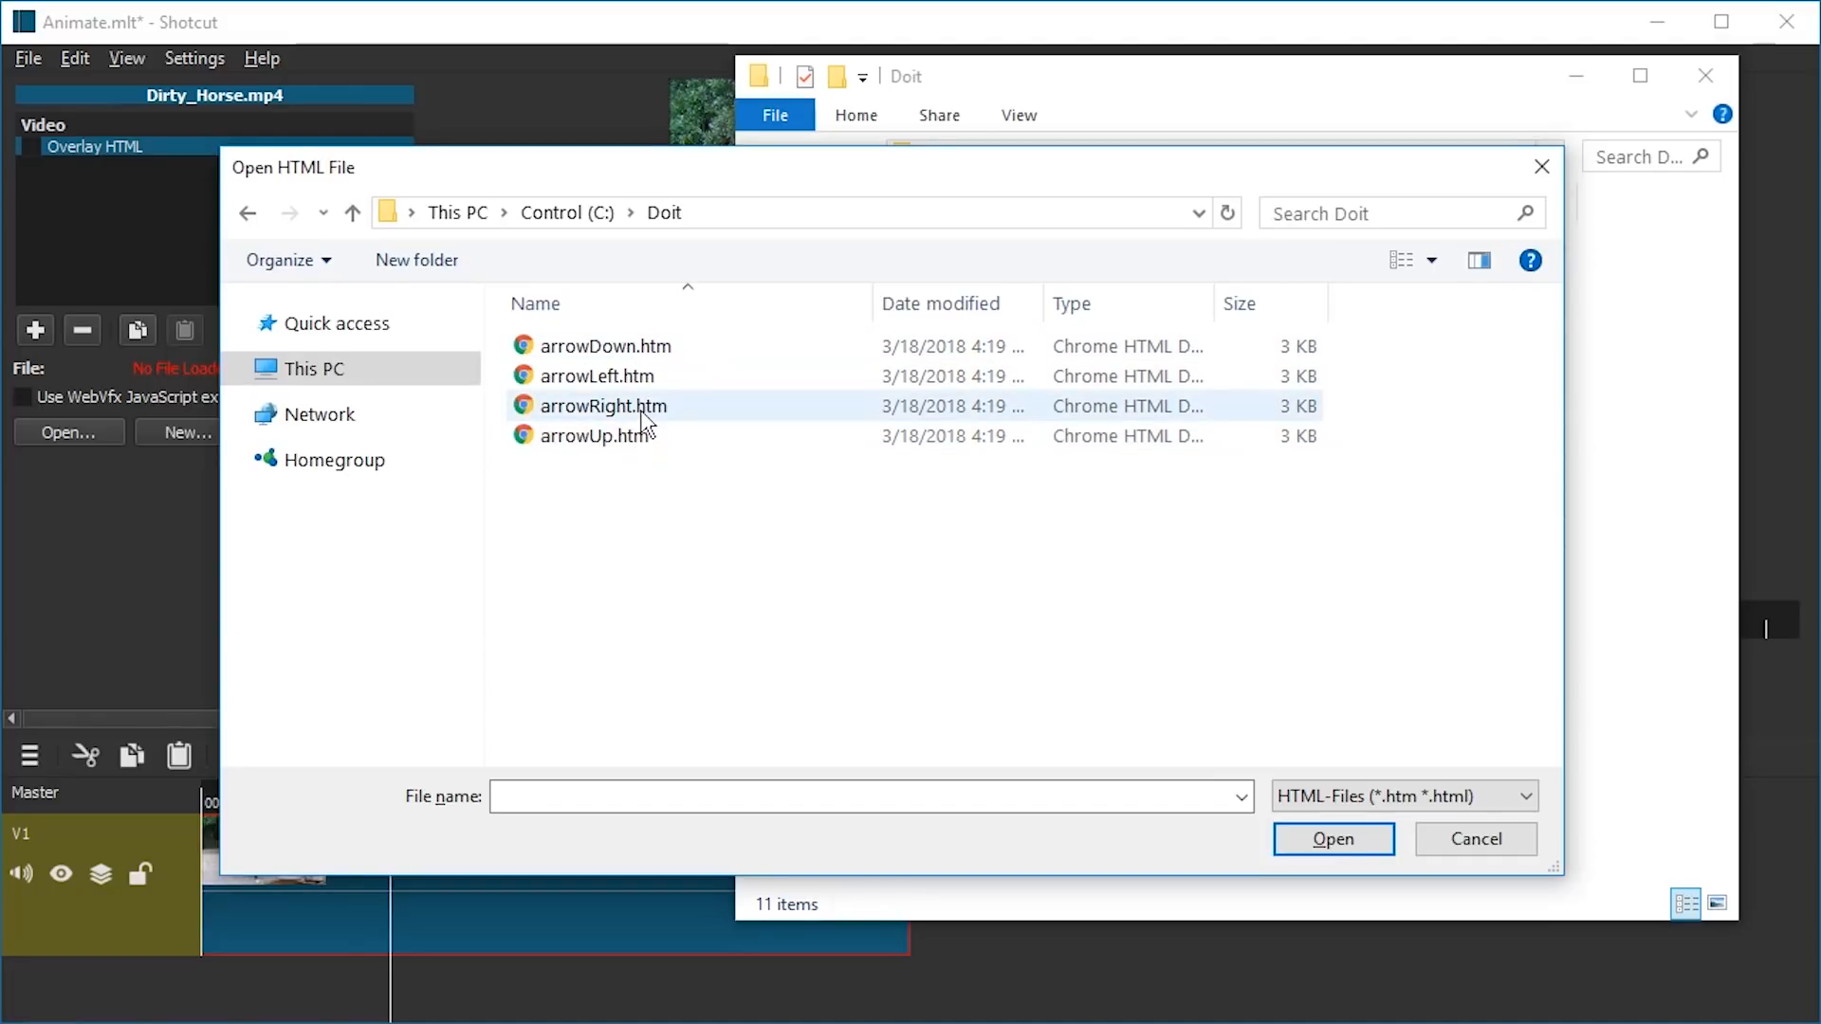
{"action": "double_click", "coordinate": [641, 410]}
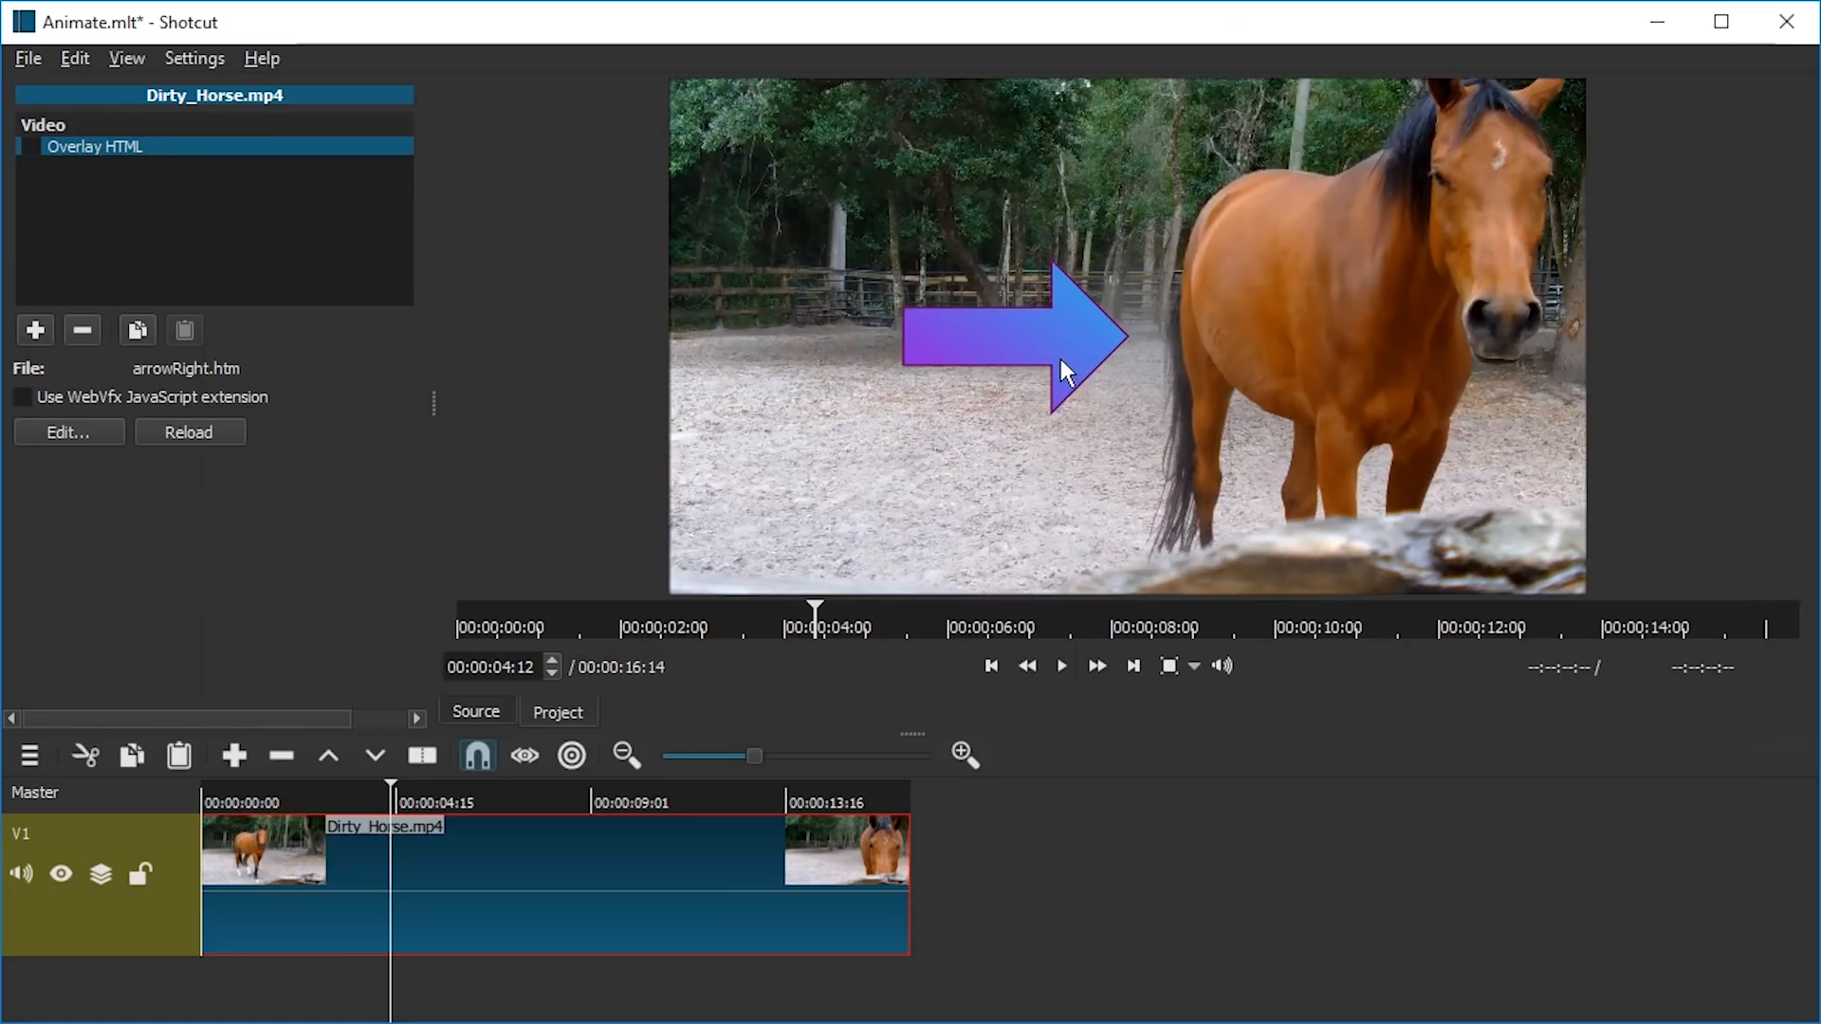
Step: Play and scrub the opening seconds of the clip to preview the arrow animation, stopping the playhead at about 00:00:02:01
{"action": "left_click_drag", "start_coordinate": [296, 789], "coordinate": [187, 802]}
{"action": "key", "text": "space"}
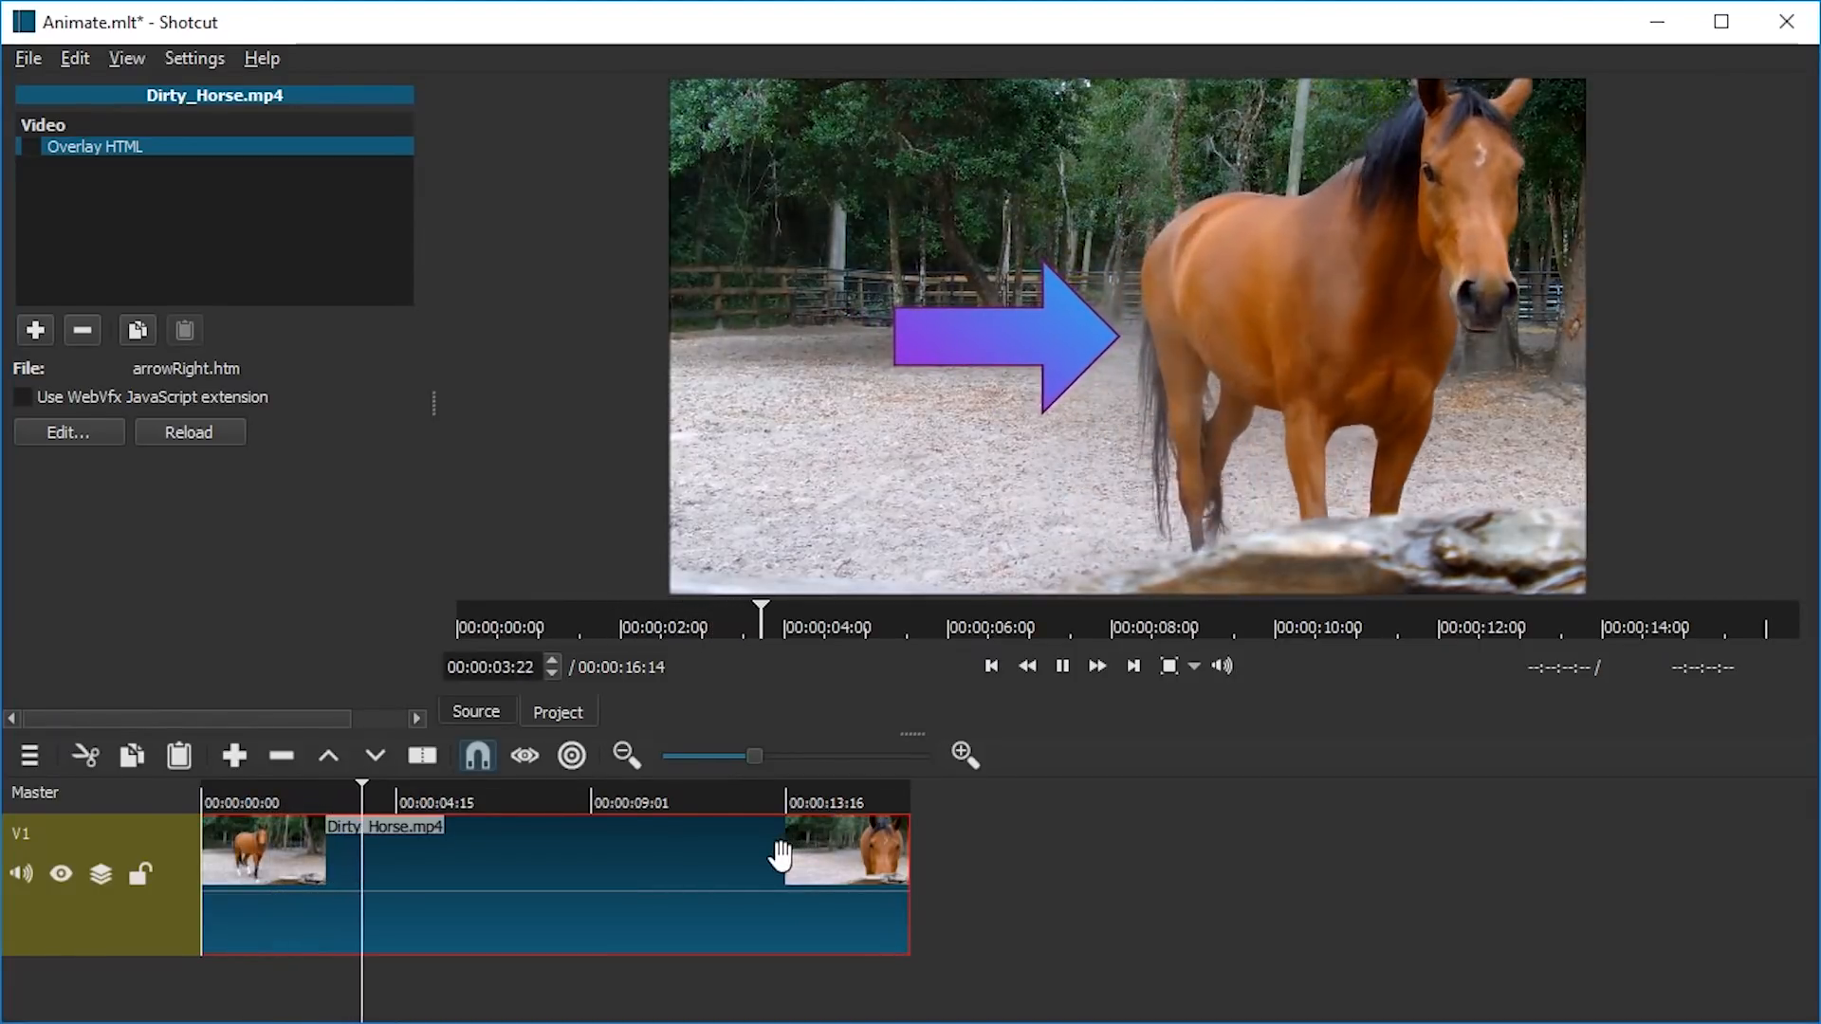
{"action": "key", "text": "space"}
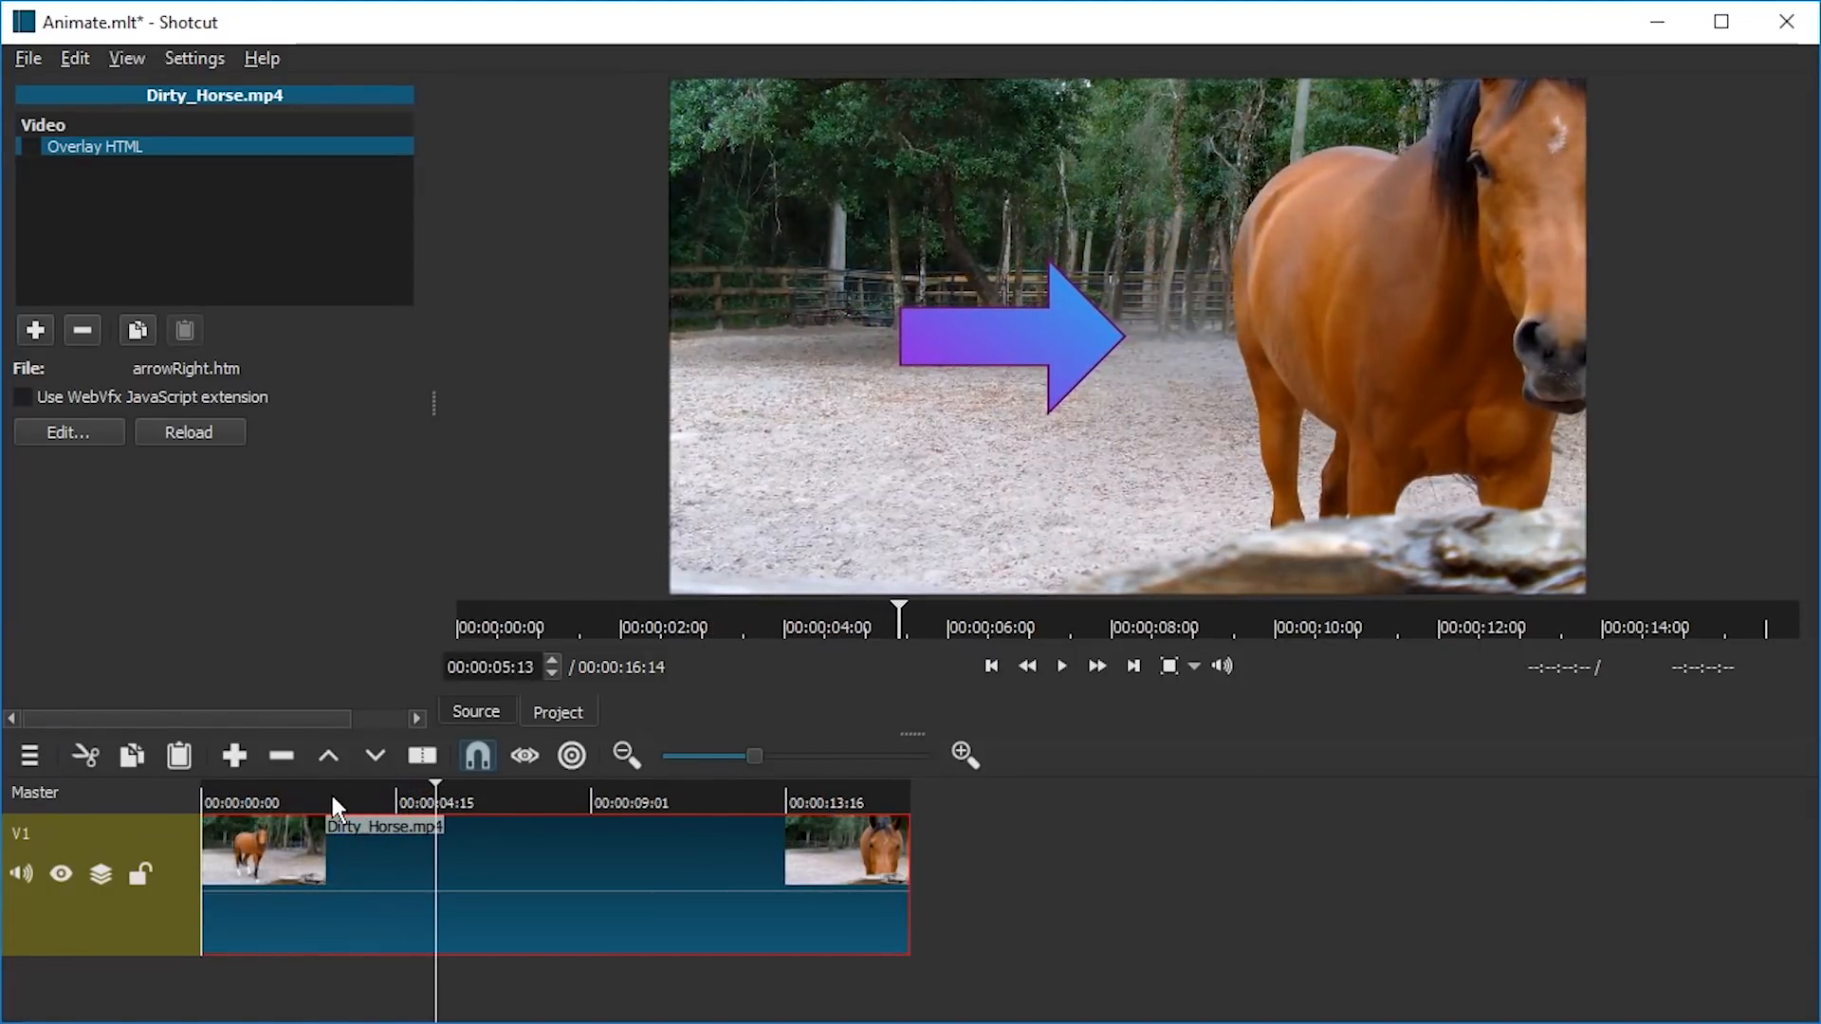
{"action": "key", "text": "Home"}
{"action": "key", "text": "space"}
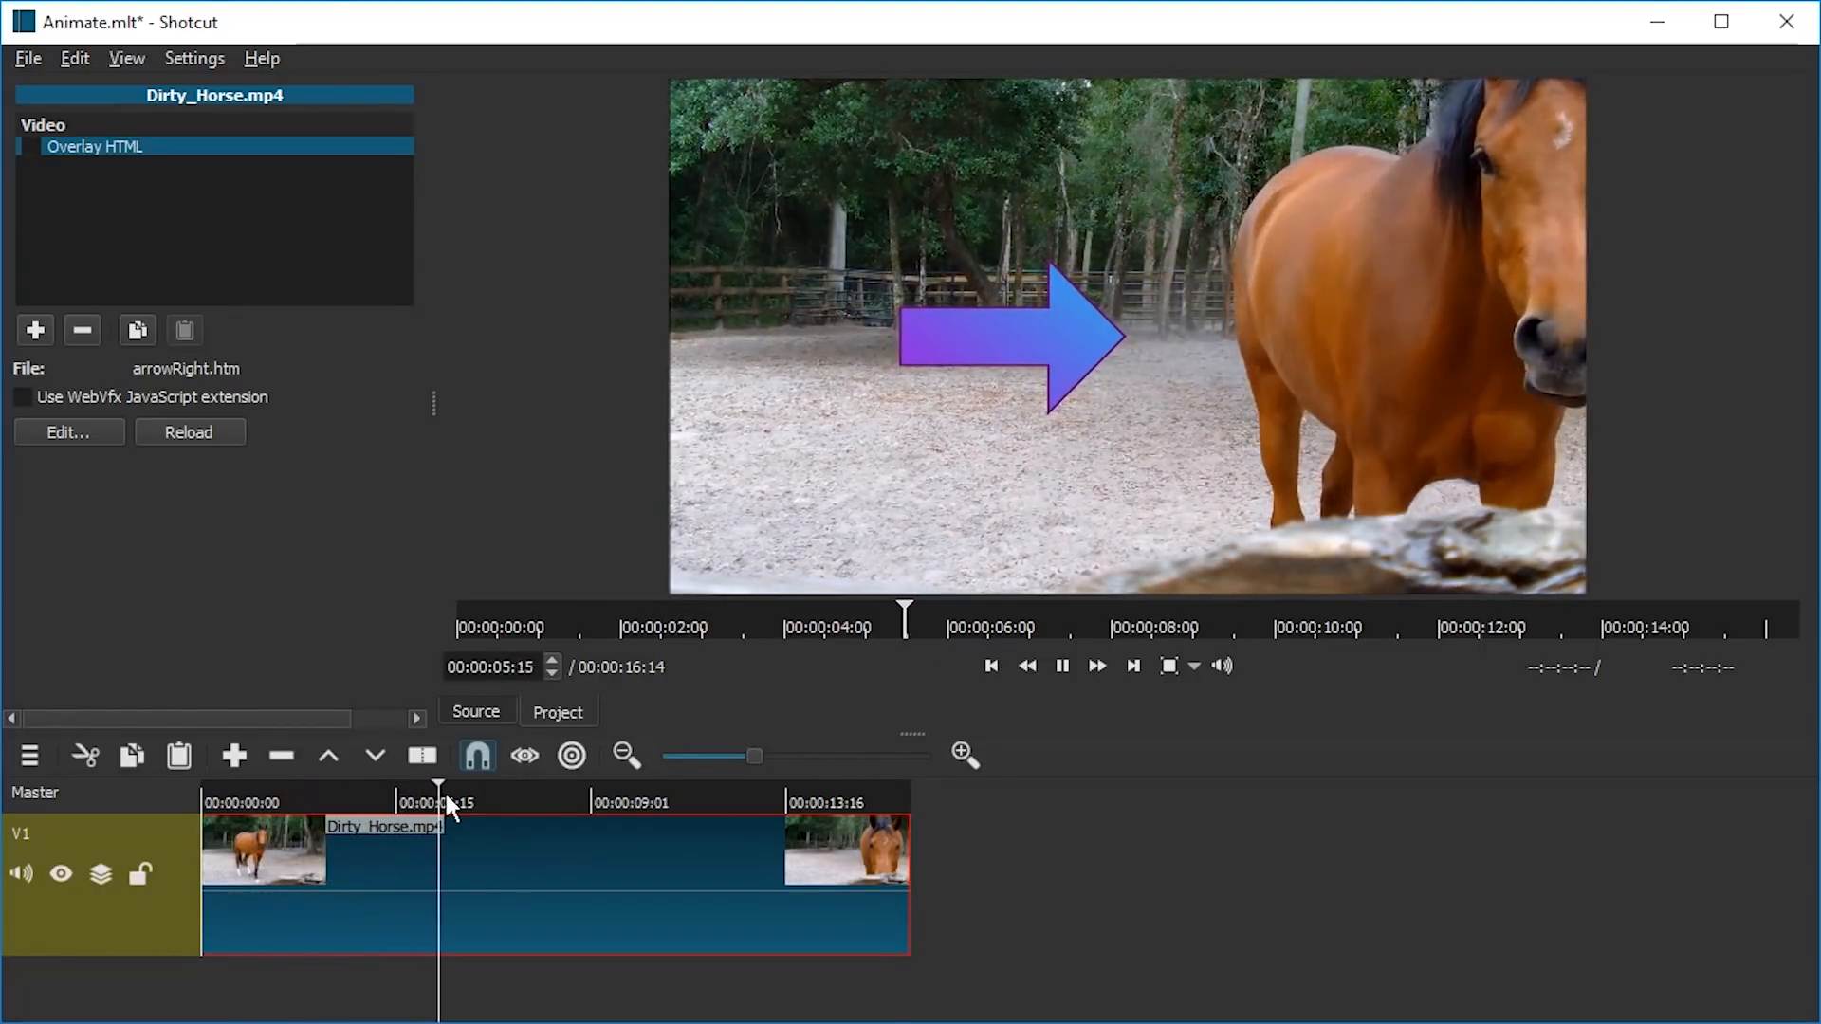
{"action": "key", "text": "Home"}
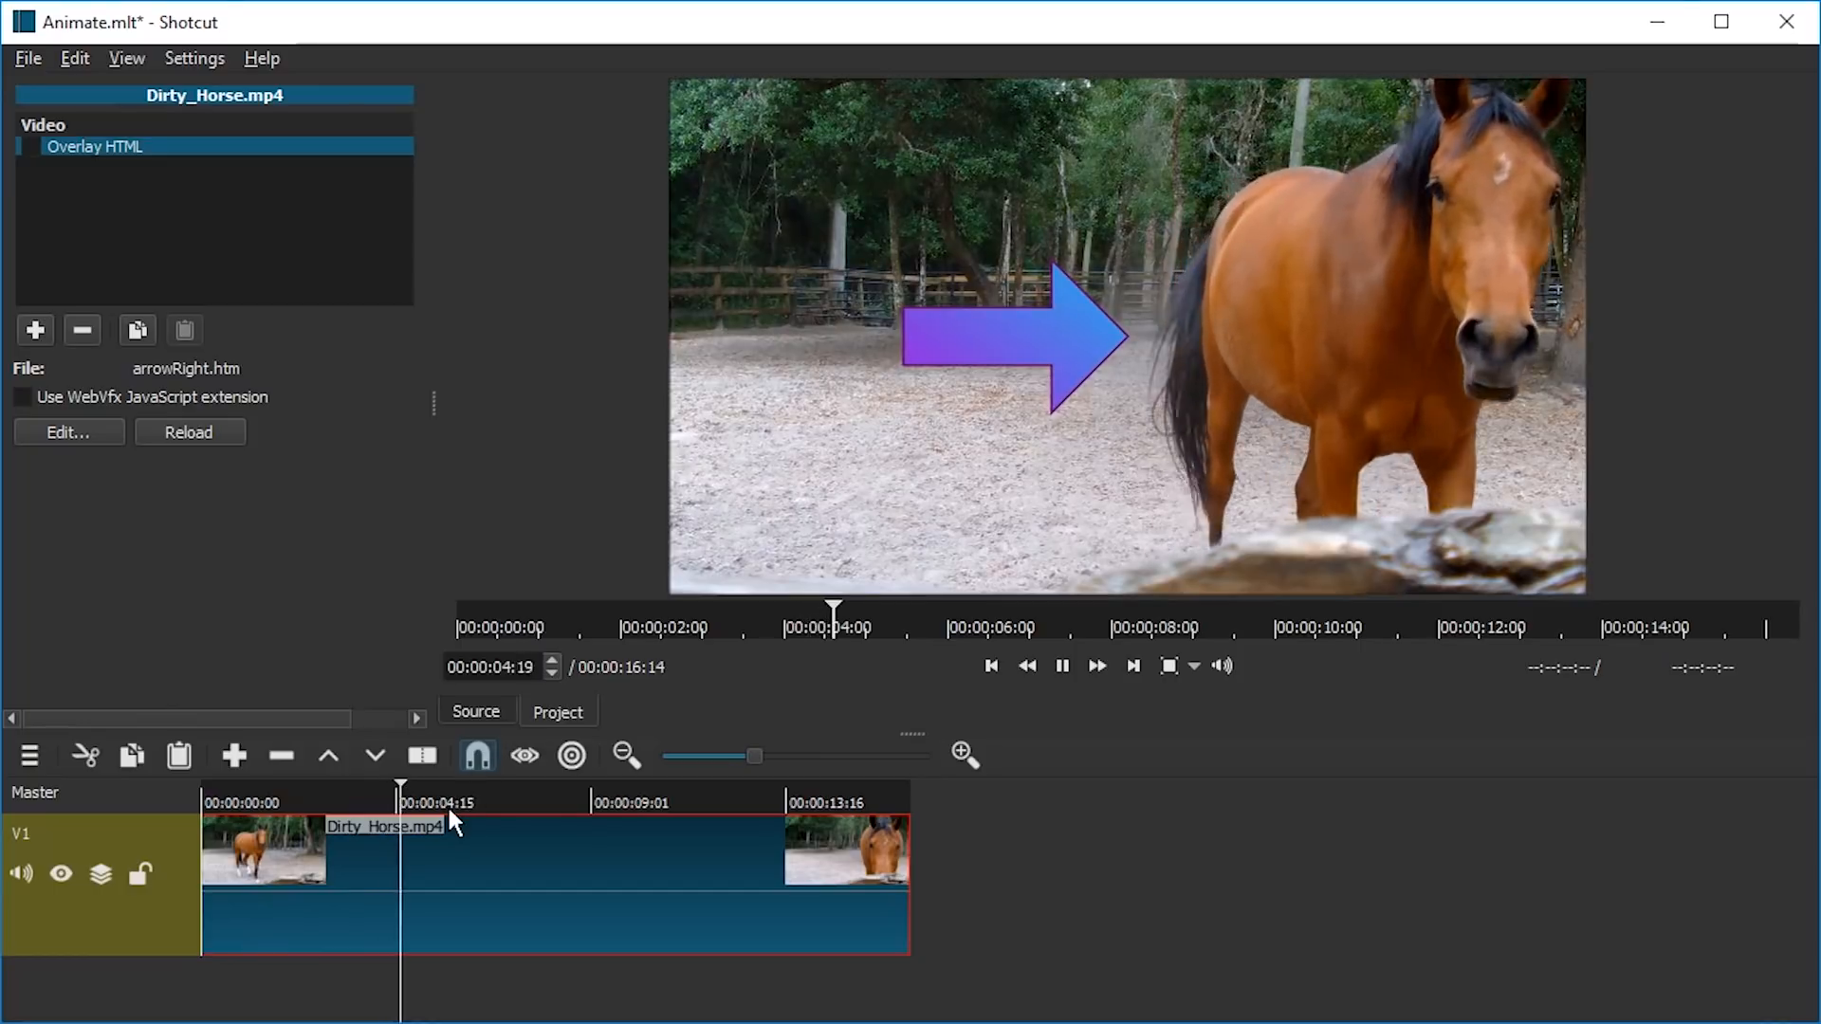
{"action": "left_click", "coordinate": [420, 796]}
{"action": "left_click_drag", "start_coordinate": [419, 803], "coordinate": [139, 819]}
{"action": "key", "text": "space"}
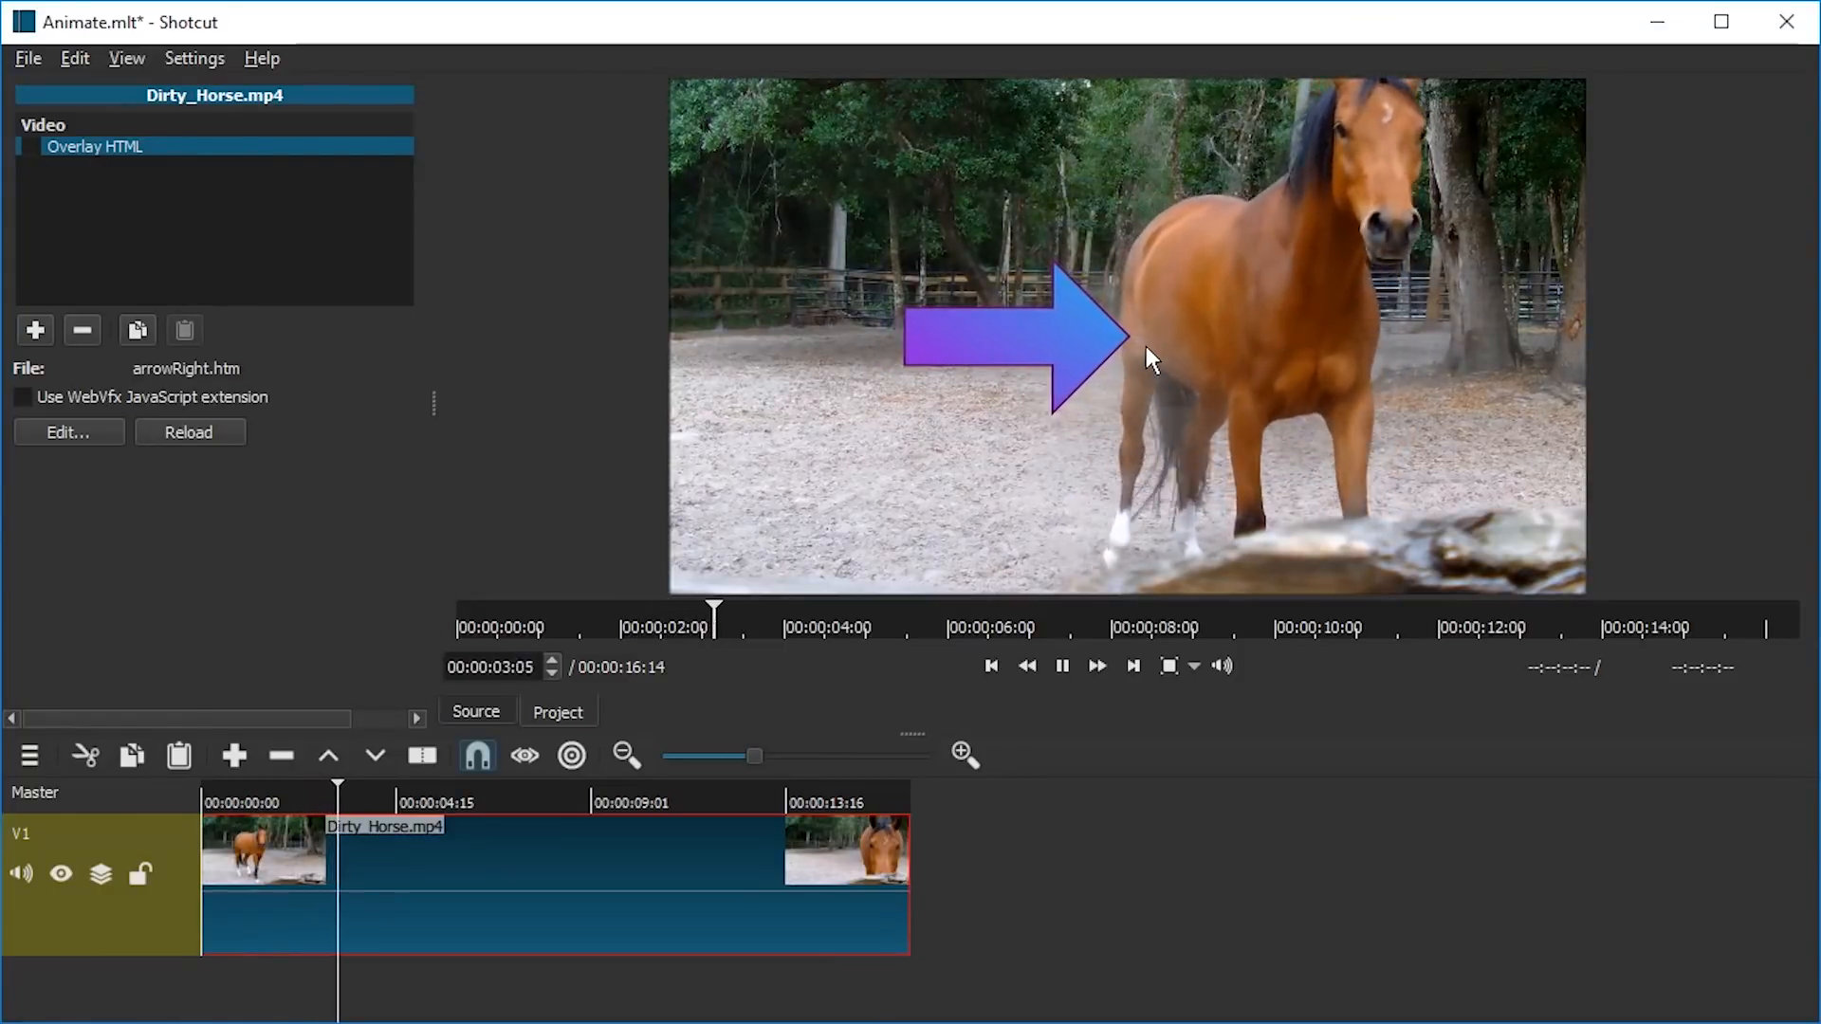
{"action": "left_click_drag", "start_coordinate": [343, 797], "coordinate": [99, 806]}
{"action": "key", "text": "space"}
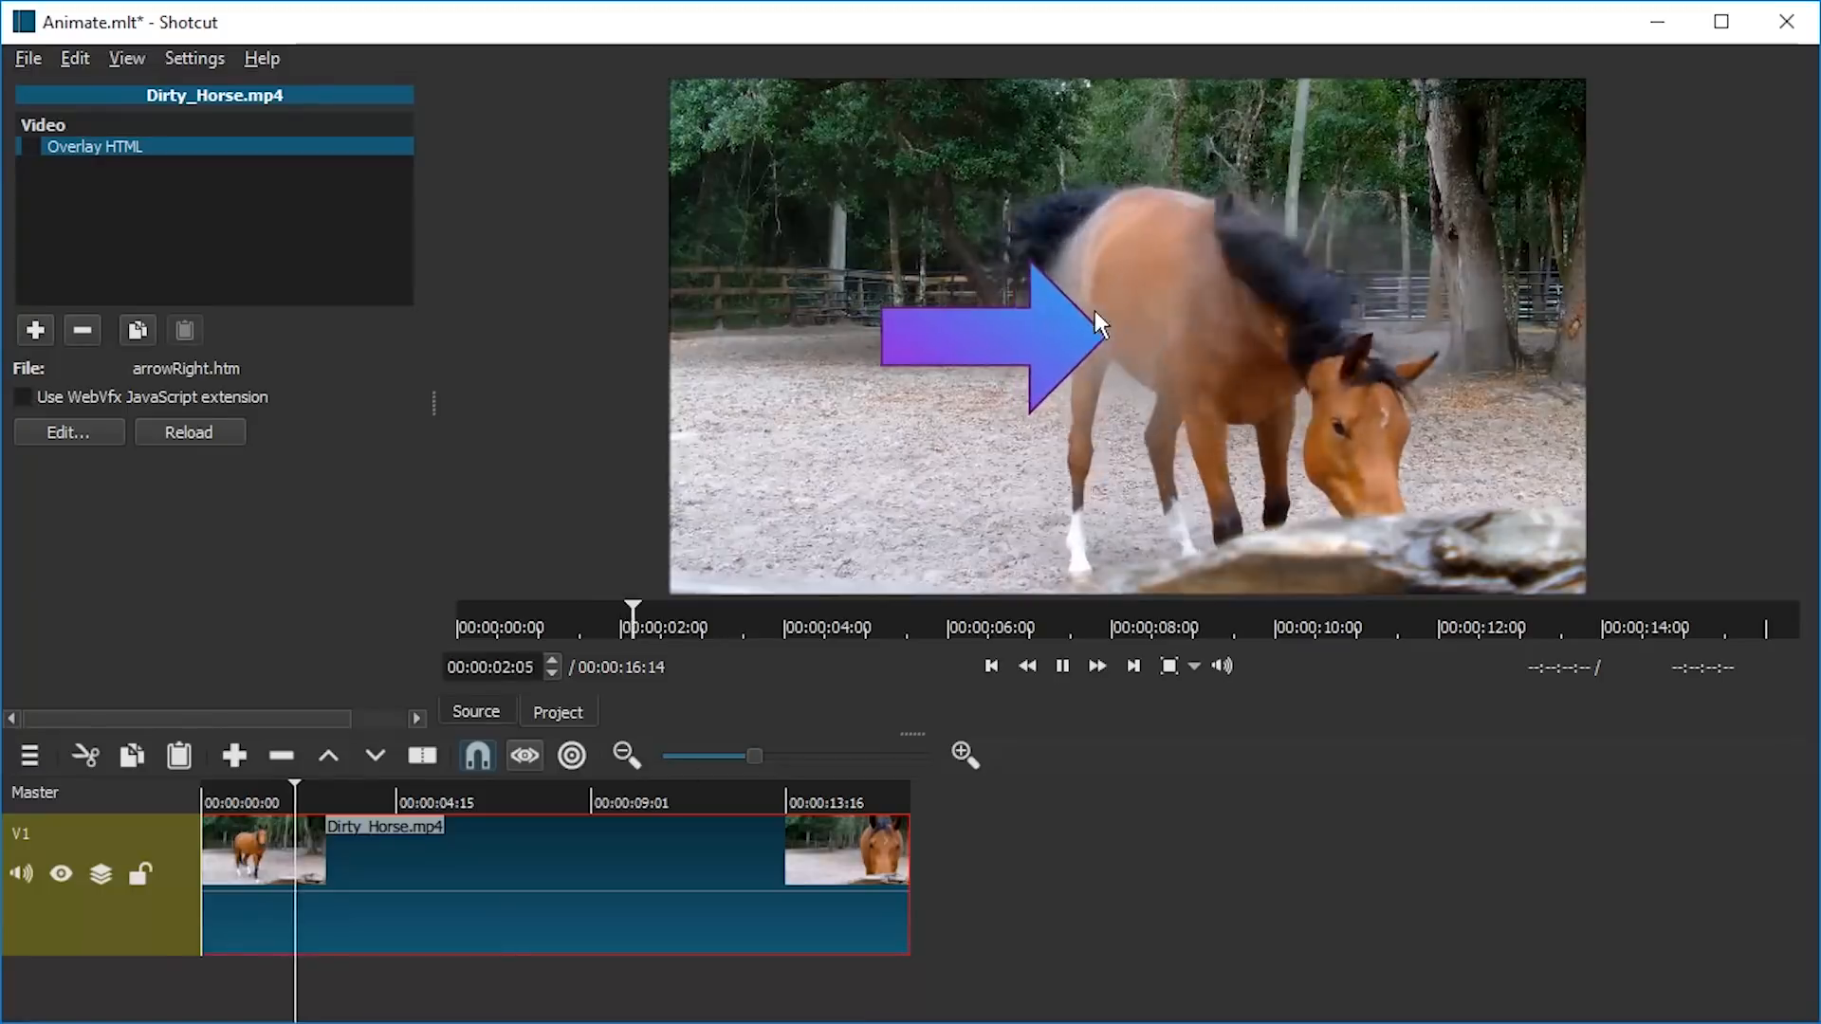
{"action": "left_click", "coordinate": [290, 804]}
{"action": "left_click", "coordinate": [350, 800]}
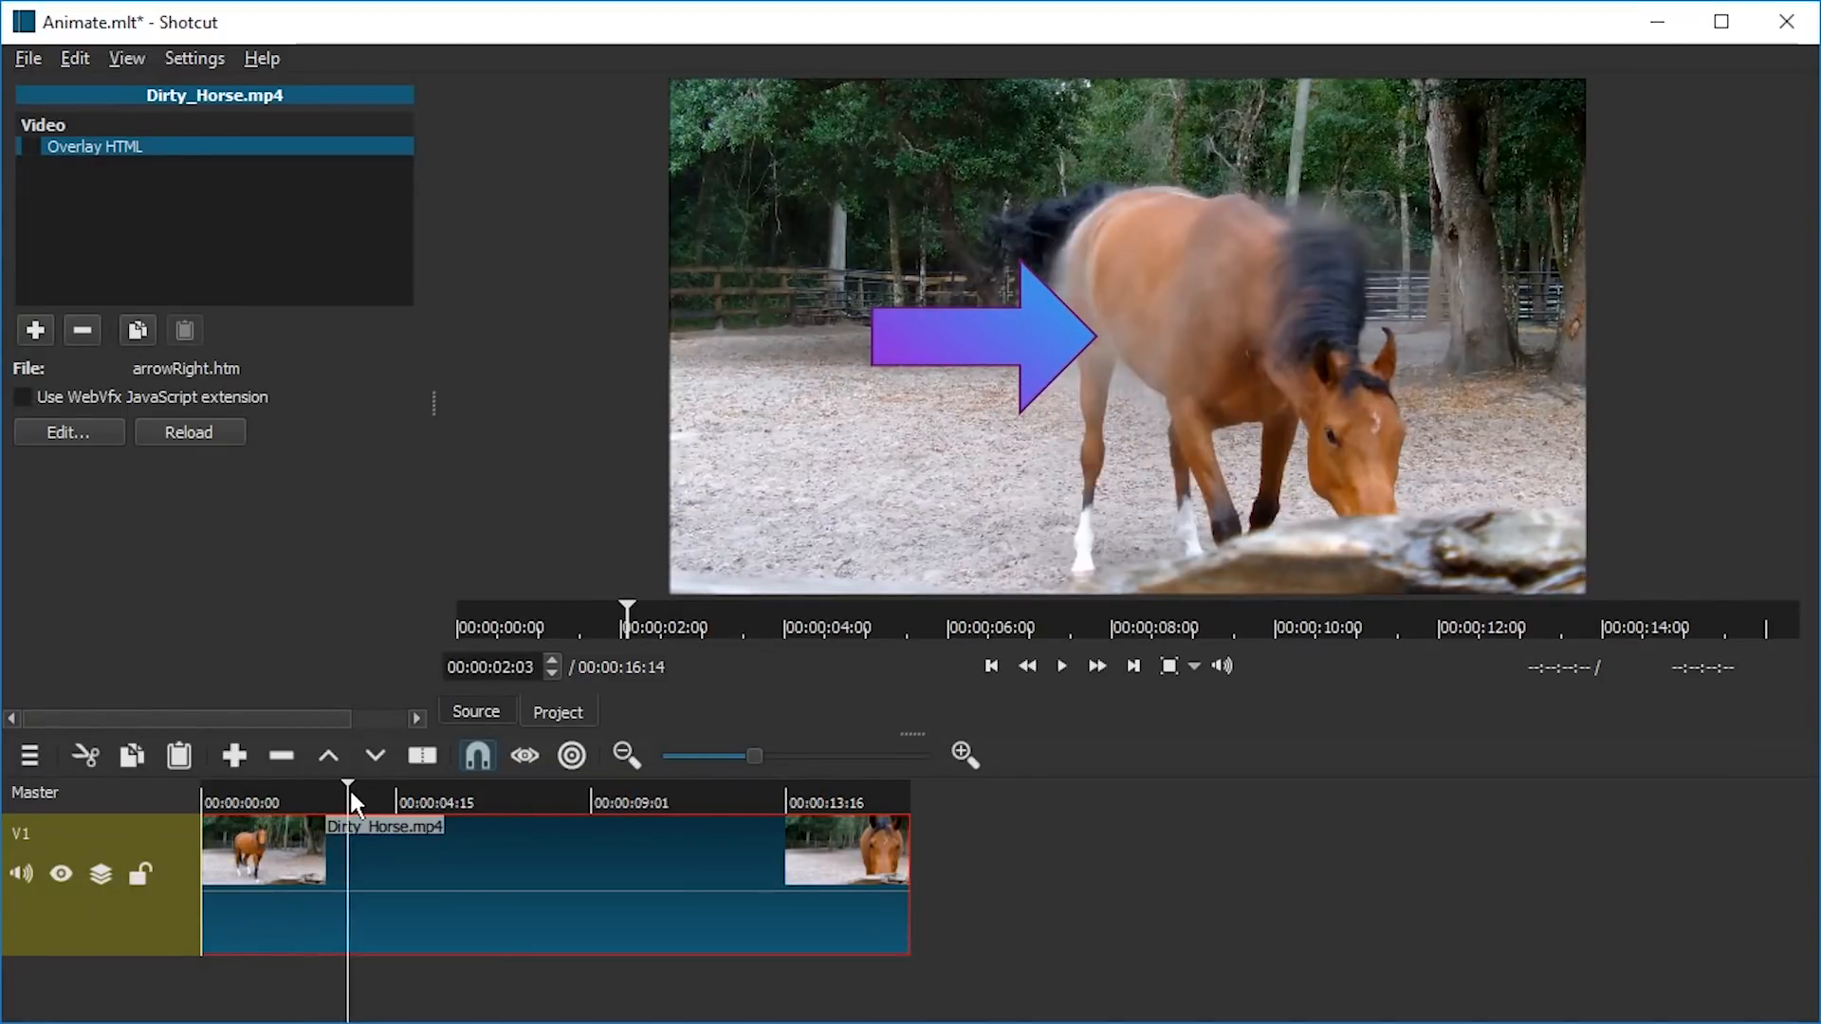
{"action": "mouse_move", "coordinate": [291, 794]}
{"action": "left_mouse_down"}
{"action": "mouse_move", "coordinate": [245, 794]}
{"action": "mouse_move", "coordinate": [291, 794]}
{"action": "left_mouse_up"}
Step: Open arrowRight.htm in the filter's HTML editor and examine the quote characters in the data-animate attribute of its source
{"action": "key", "text": "alt+Tab"}
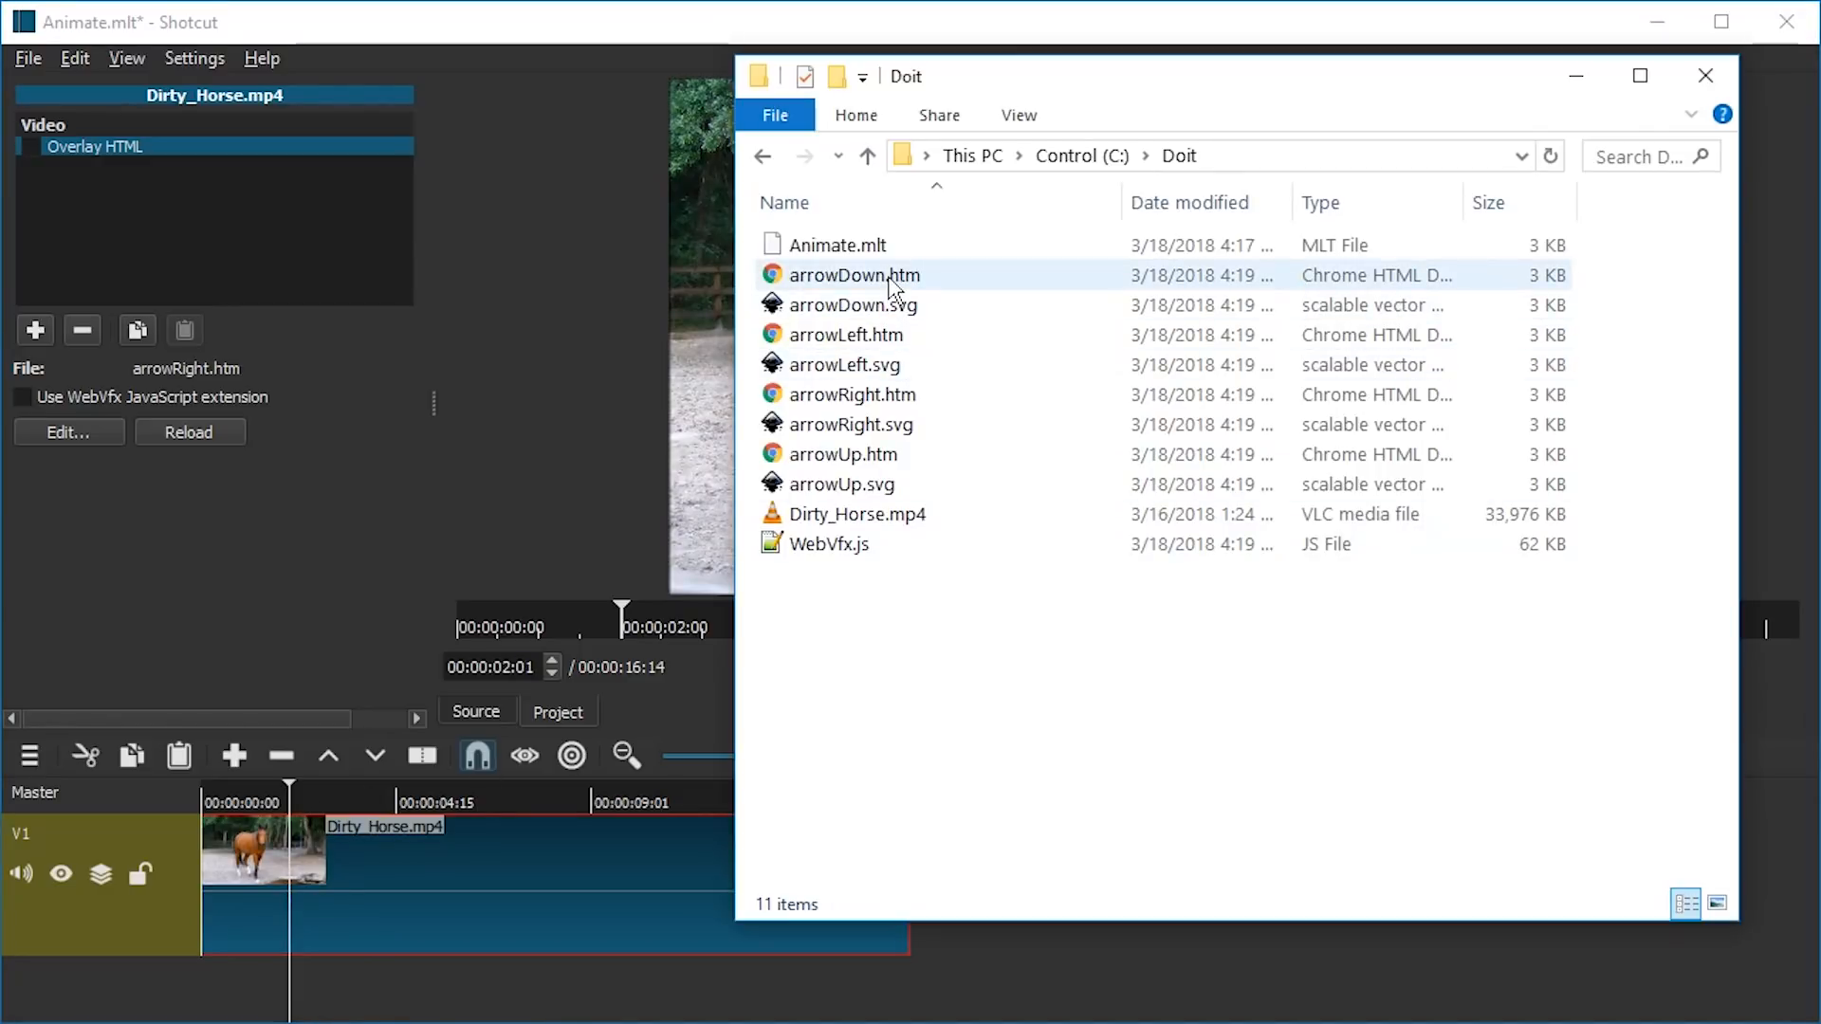
{"action": "left_click", "coordinate": [910, 397]}
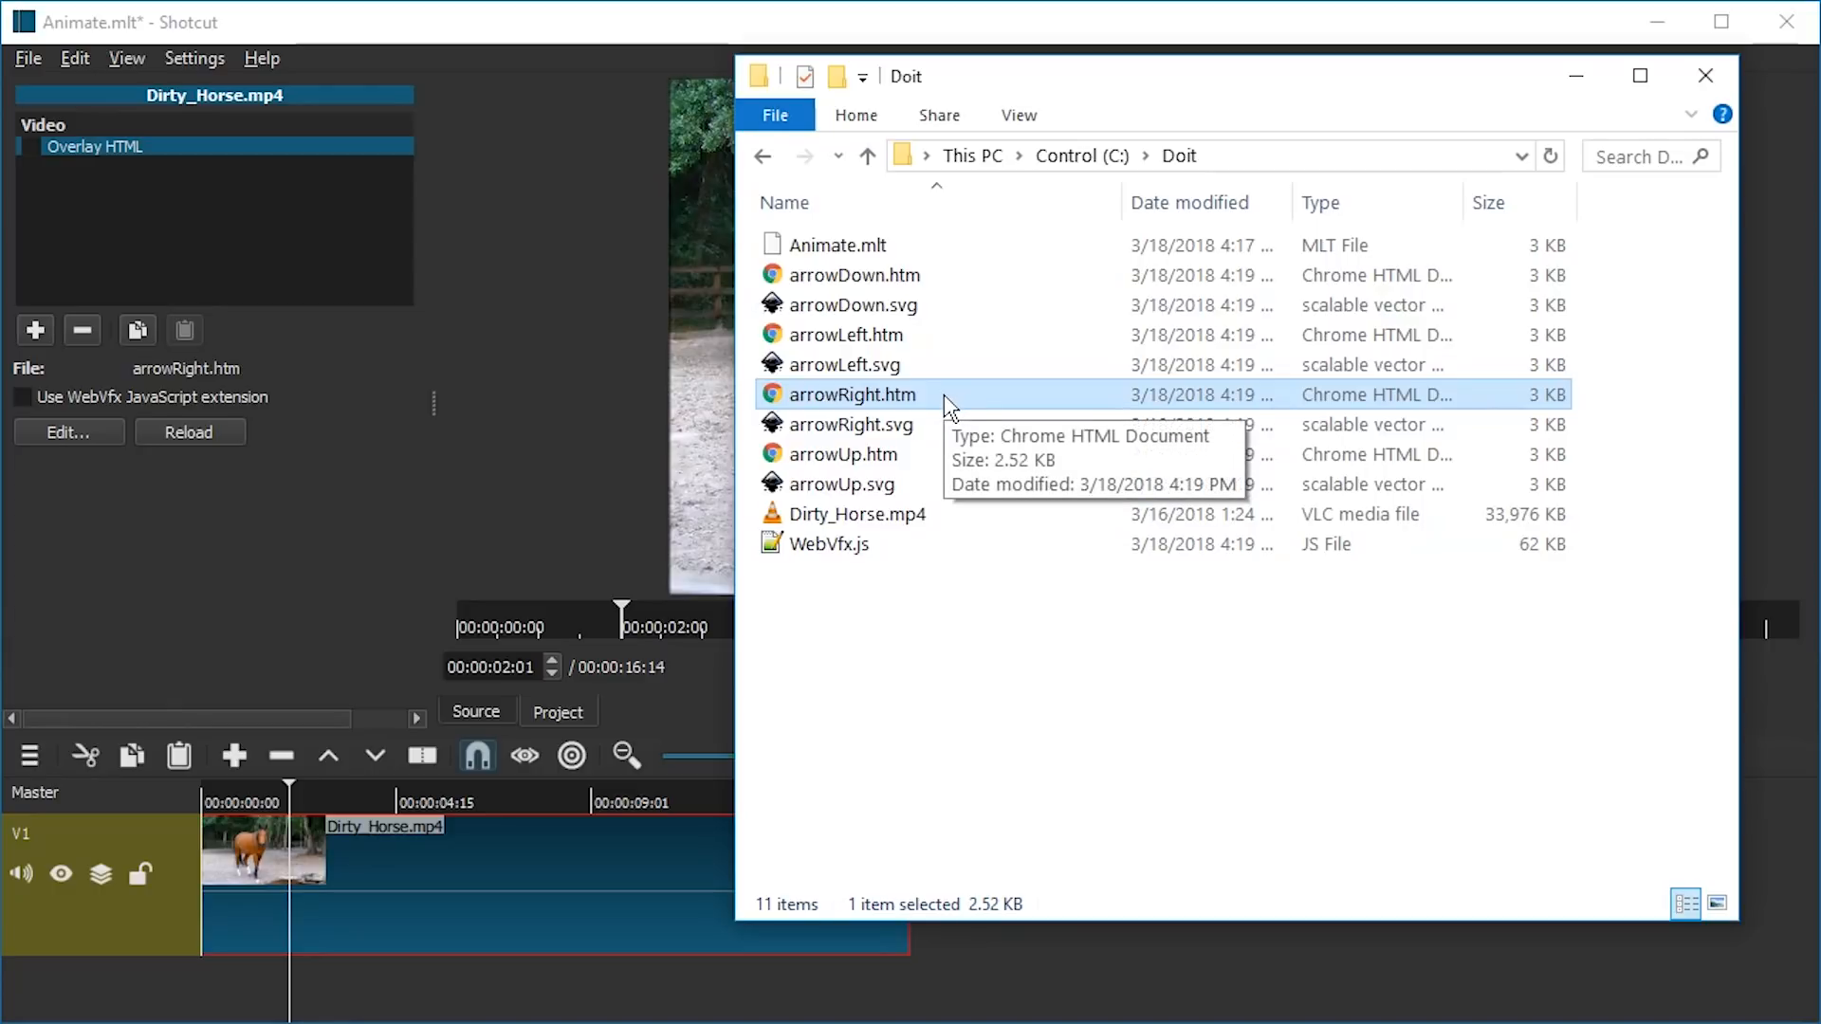
{"action": "left_click", "coordinate": [57, 436]}
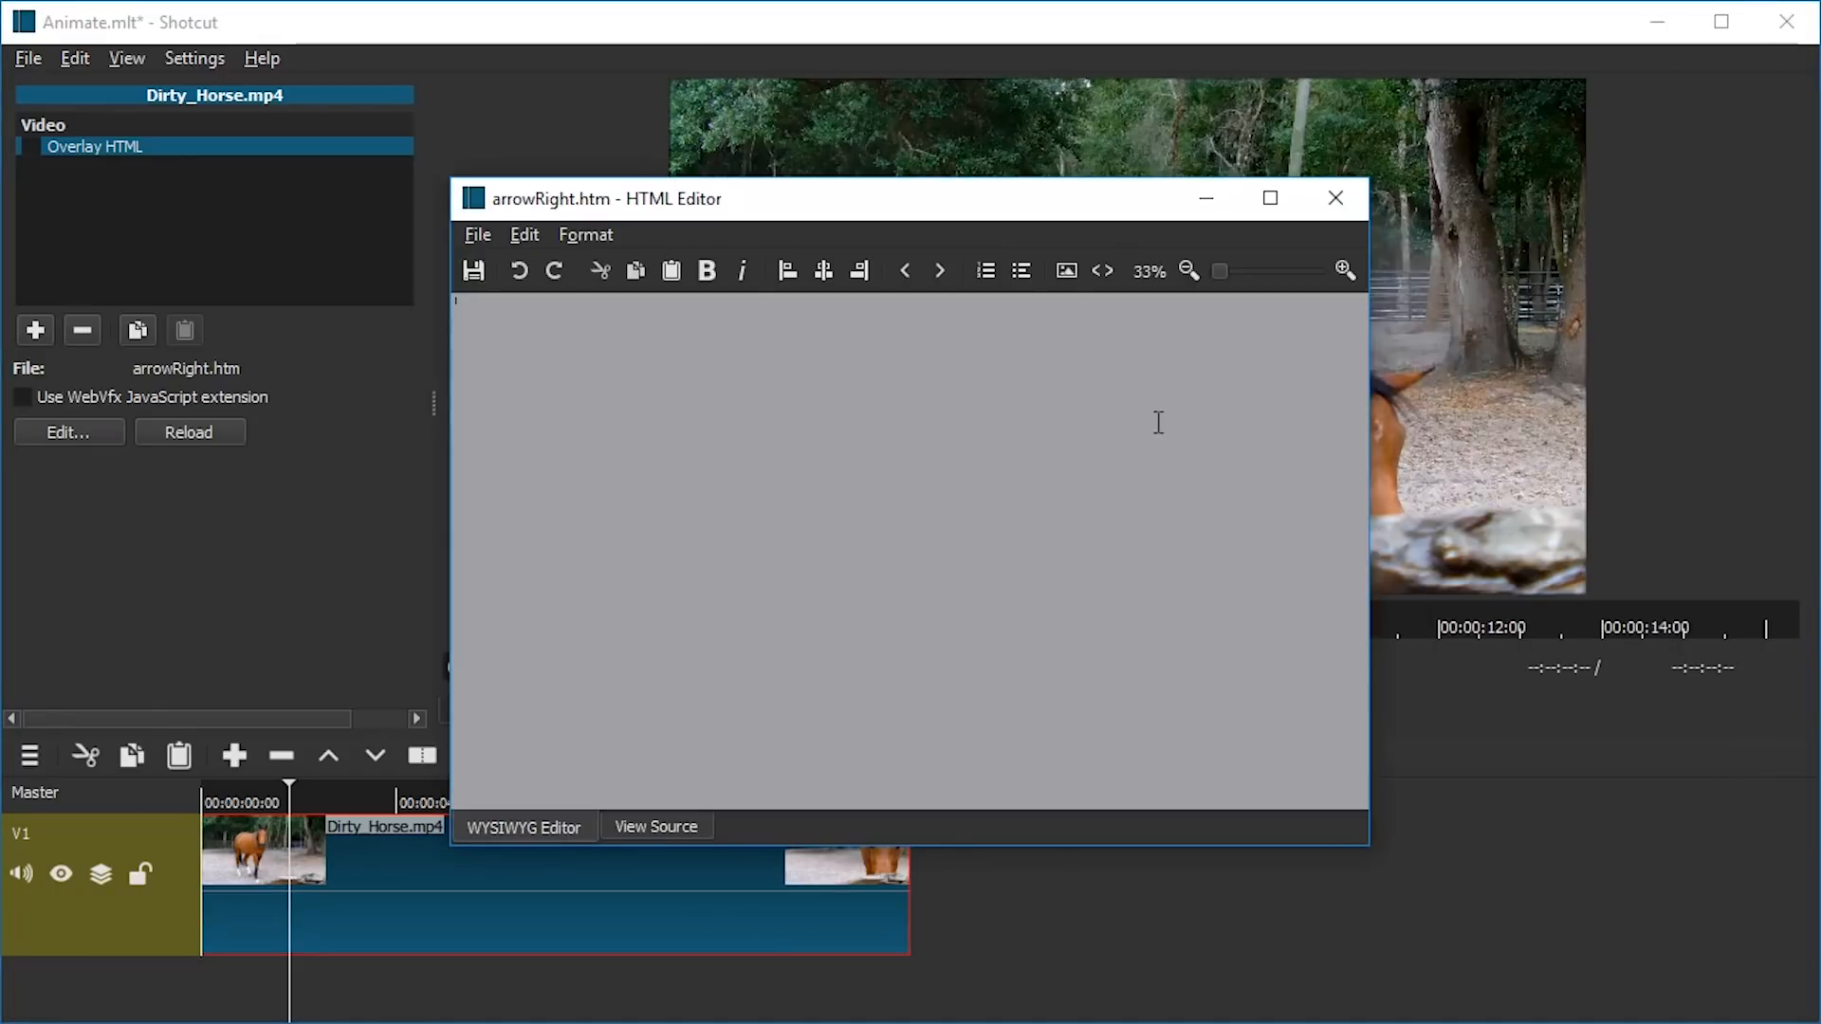
{"action": "left_click", "coordinate": [677, 825]}
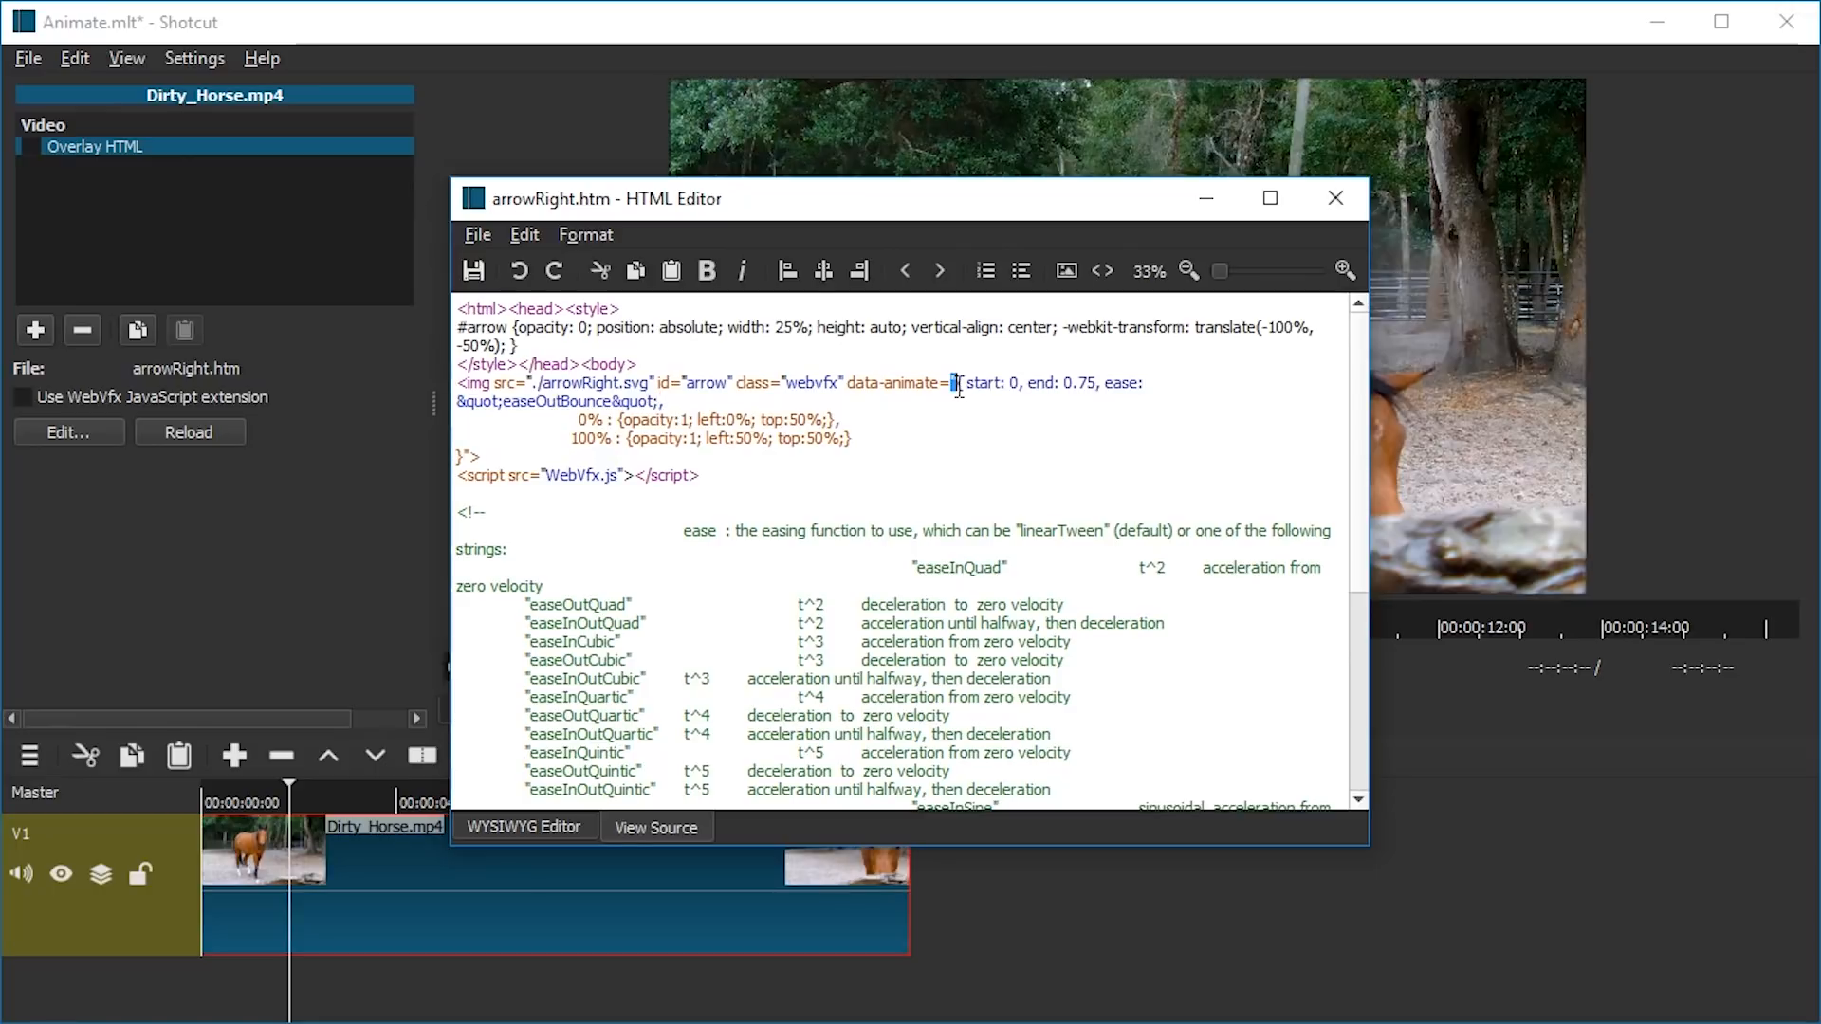
{"action": "double_click", "coordinate": [471, 406]}
{"action": "left_click_drag", "start_coordinate": [463, 406], "coordinate": [501, 408]}
{"action": "left_click", "coordinate": [510, 405]}
{"action": "left_click", "coordinate": [1330, 221]}
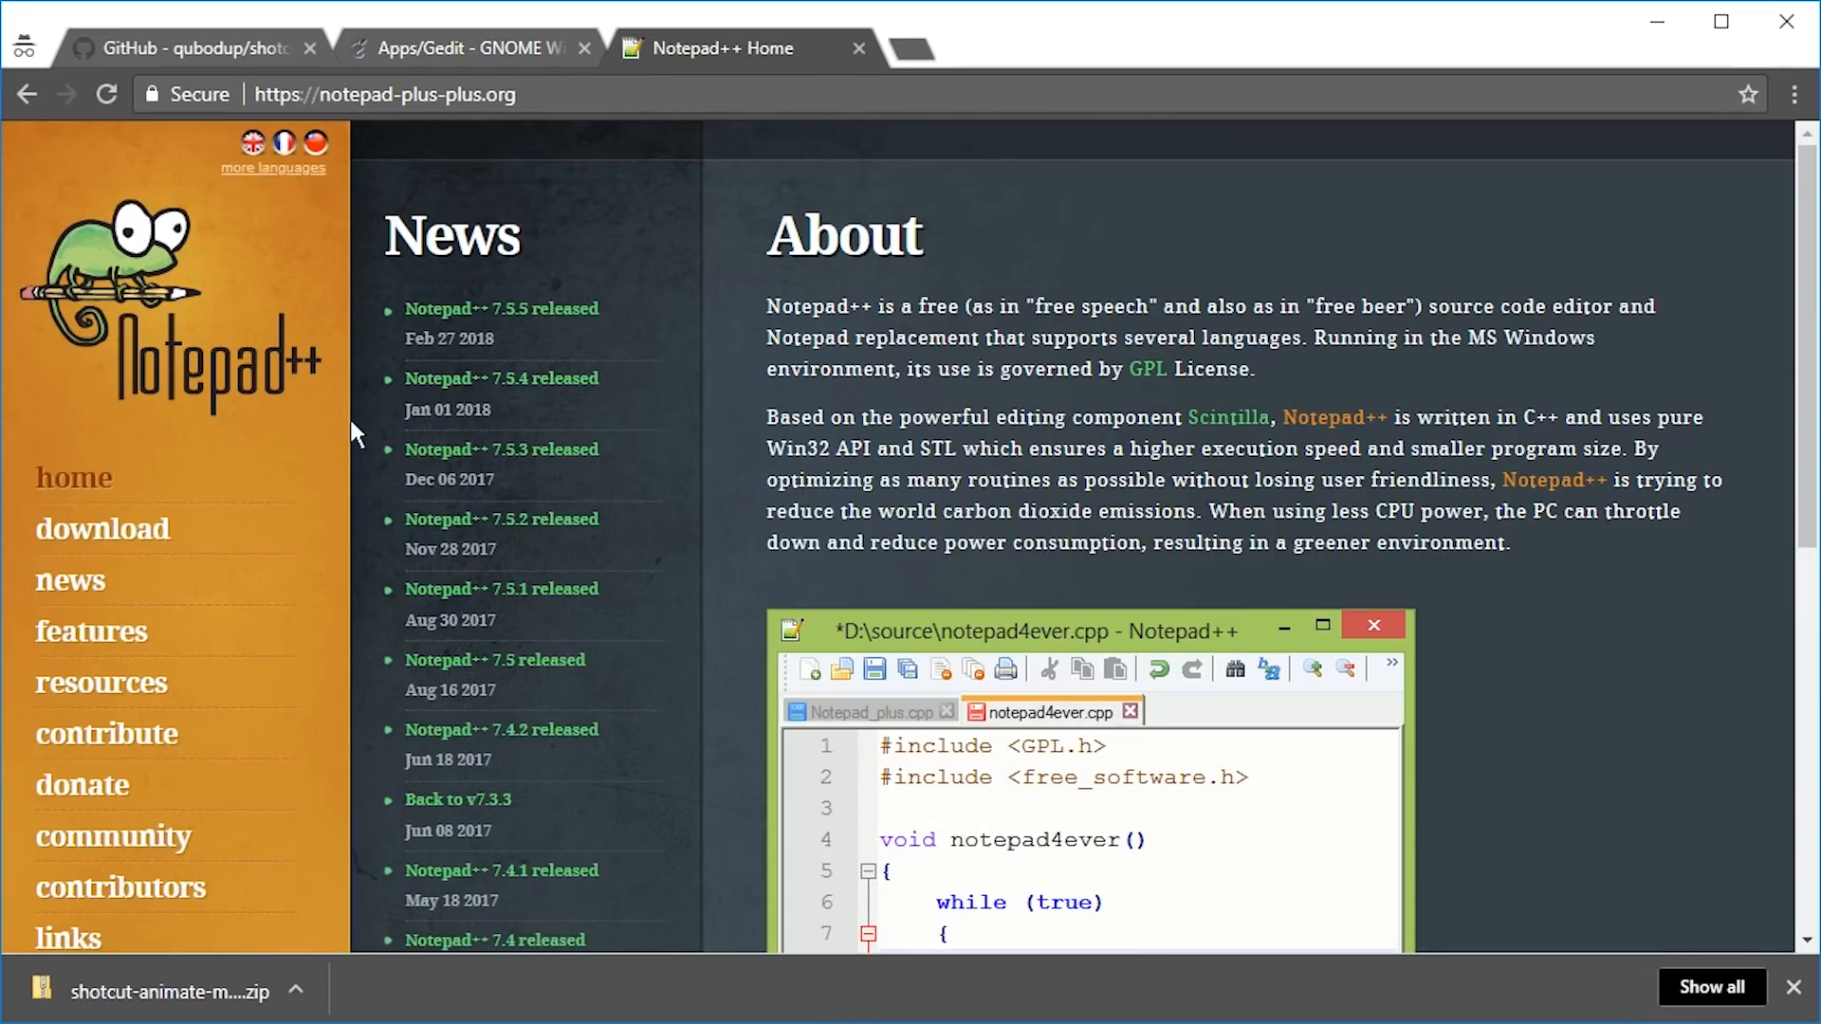
Step: In the browser, look through the Gedit page on the GNOME wiki as an alternative text editor
{"action": "left_click", "coordinate": [399, 41]}
{"action": "scroll", "coordinate": [525, 432], "scroll_direction": "down", "scroll_amount": 7}
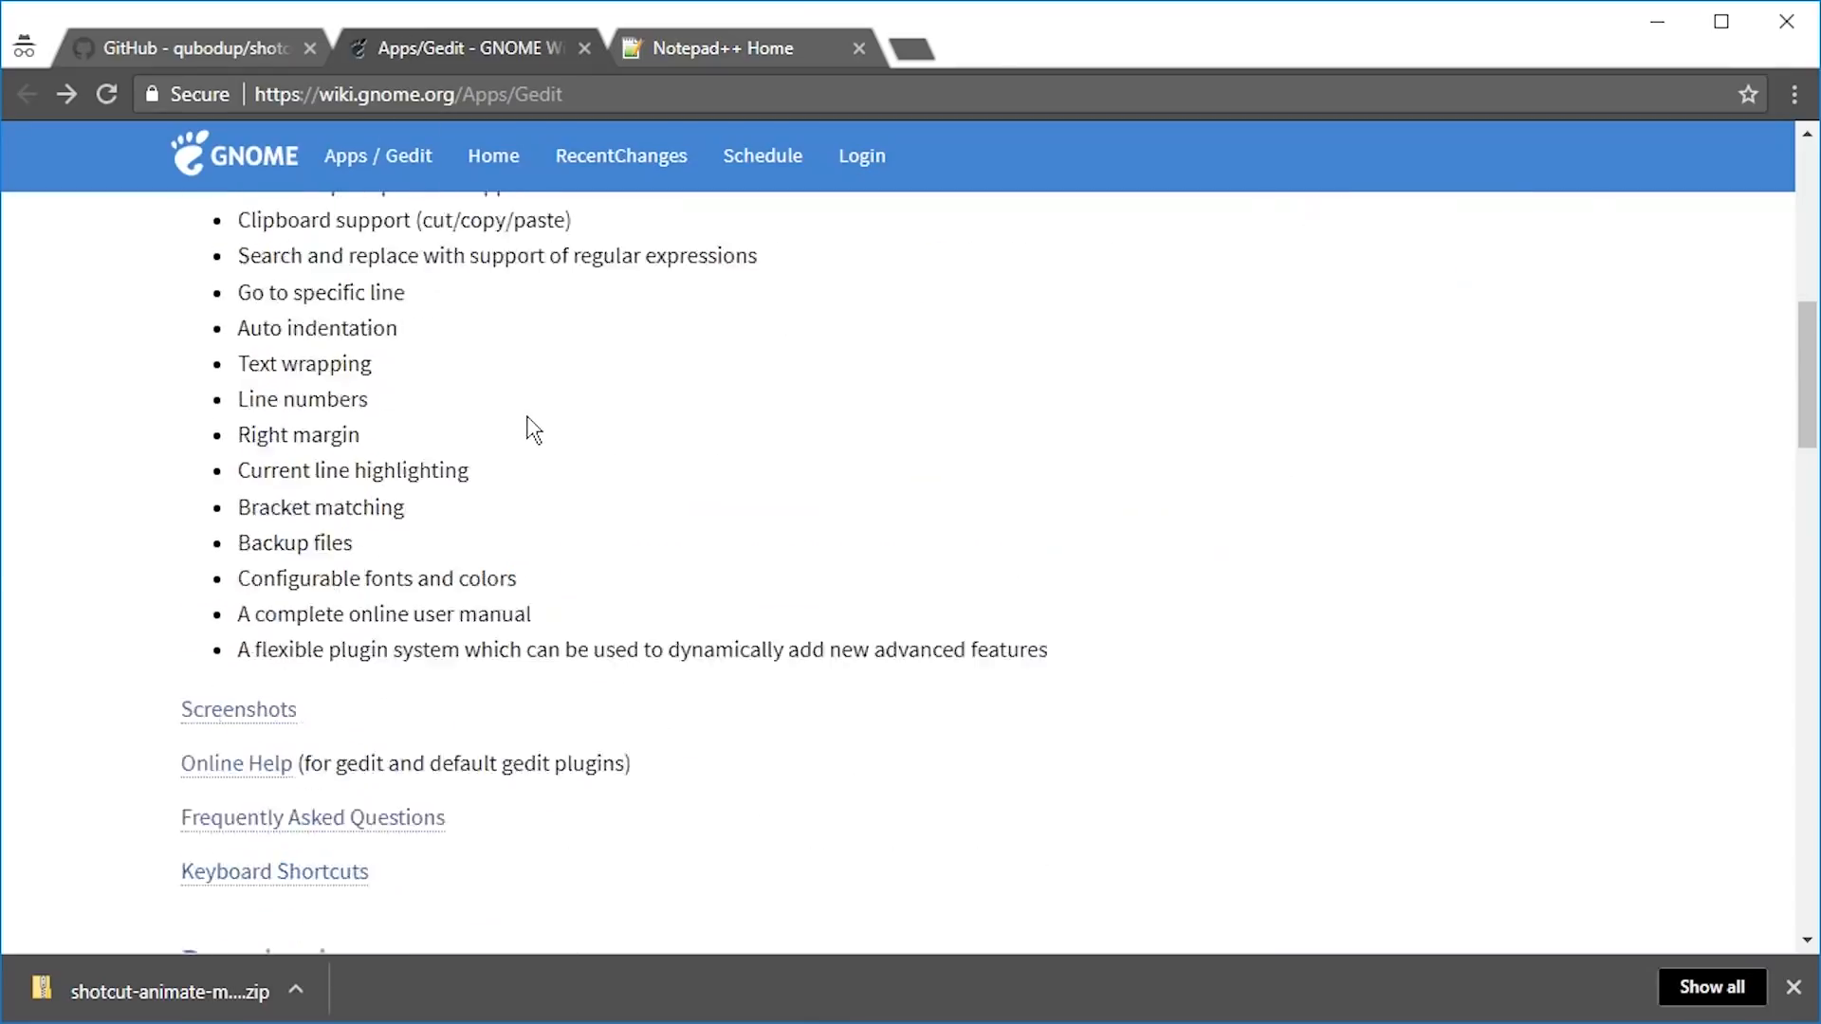
{"action": "scroll", "coordinate": [525, 433], "scroll_direction": "down", "scroll_amount": 6}
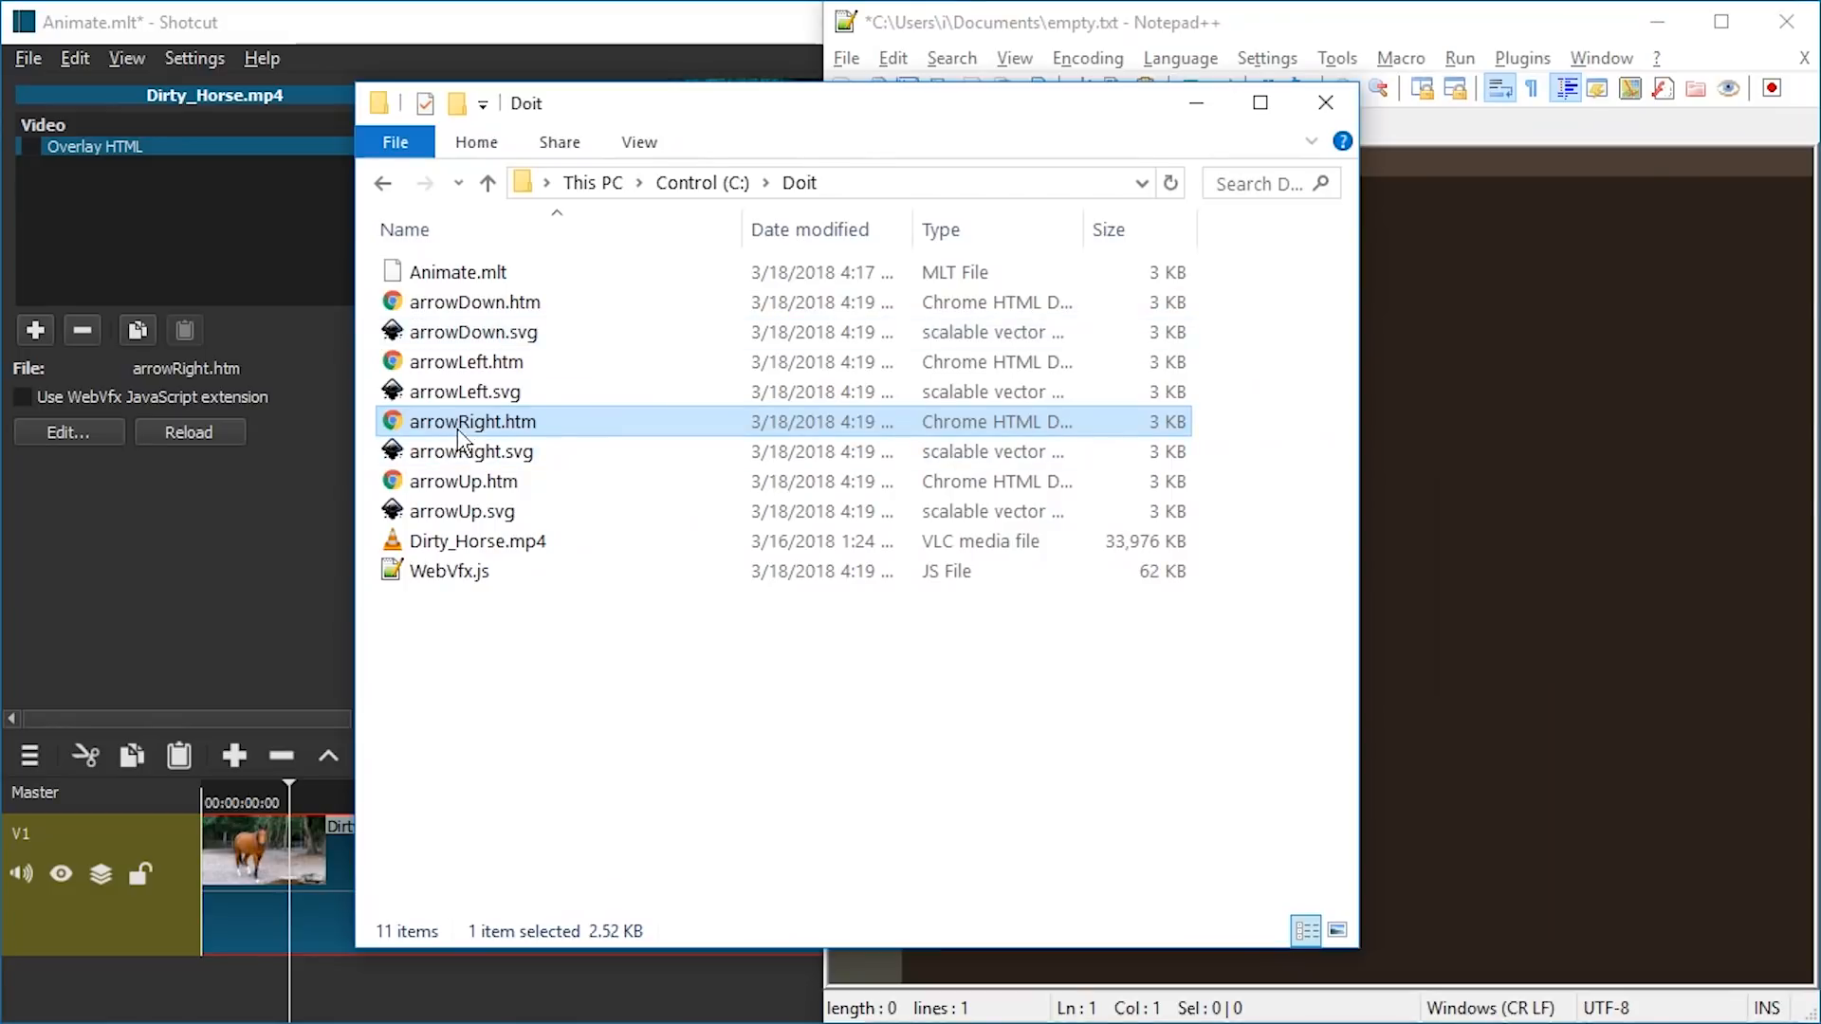
Step: Open arrowRight.htm in Notepad++ and examine the start and end values of its data-animate attribute
{"action": "left_click_drag", "start_coordinate": [611, 424], "coordinate": [1531, 382]}
{"action": "double_click", "coordinate": [1258, 333]}
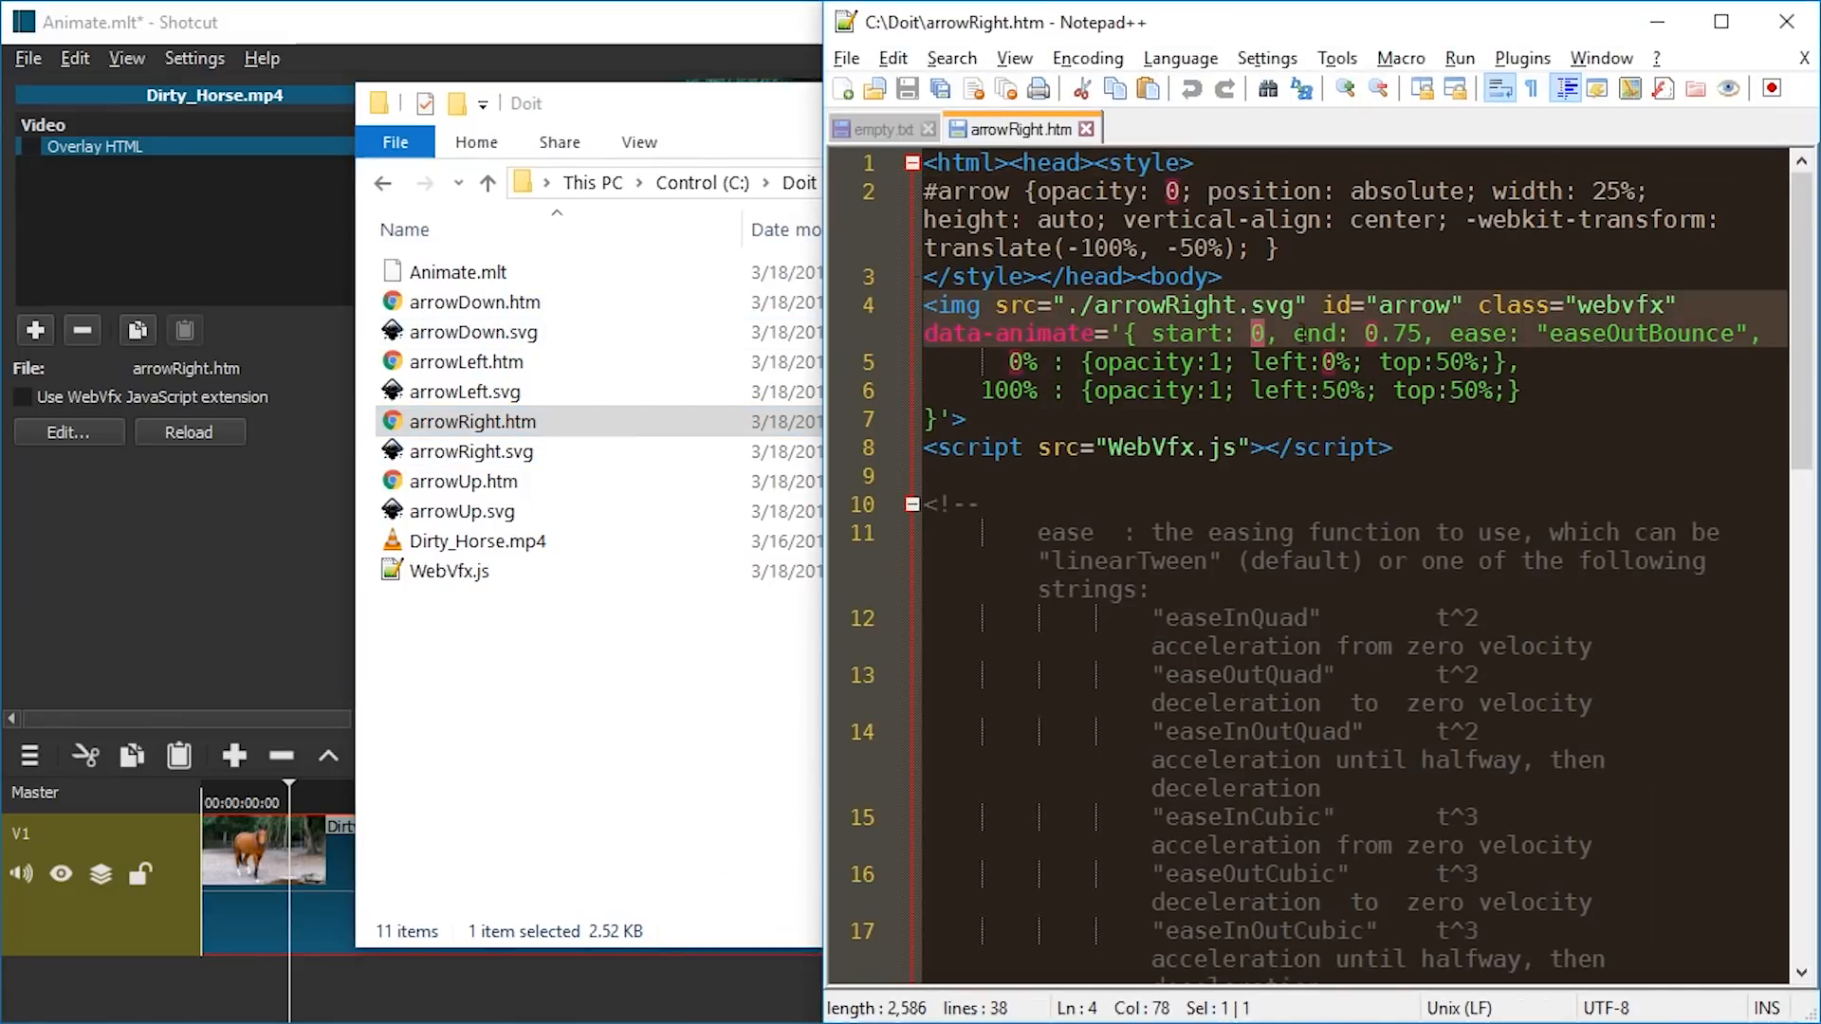
{"action": "left_click_drag", "start_coordinate": [1366, 333], "coordinate": [1407, 334]}
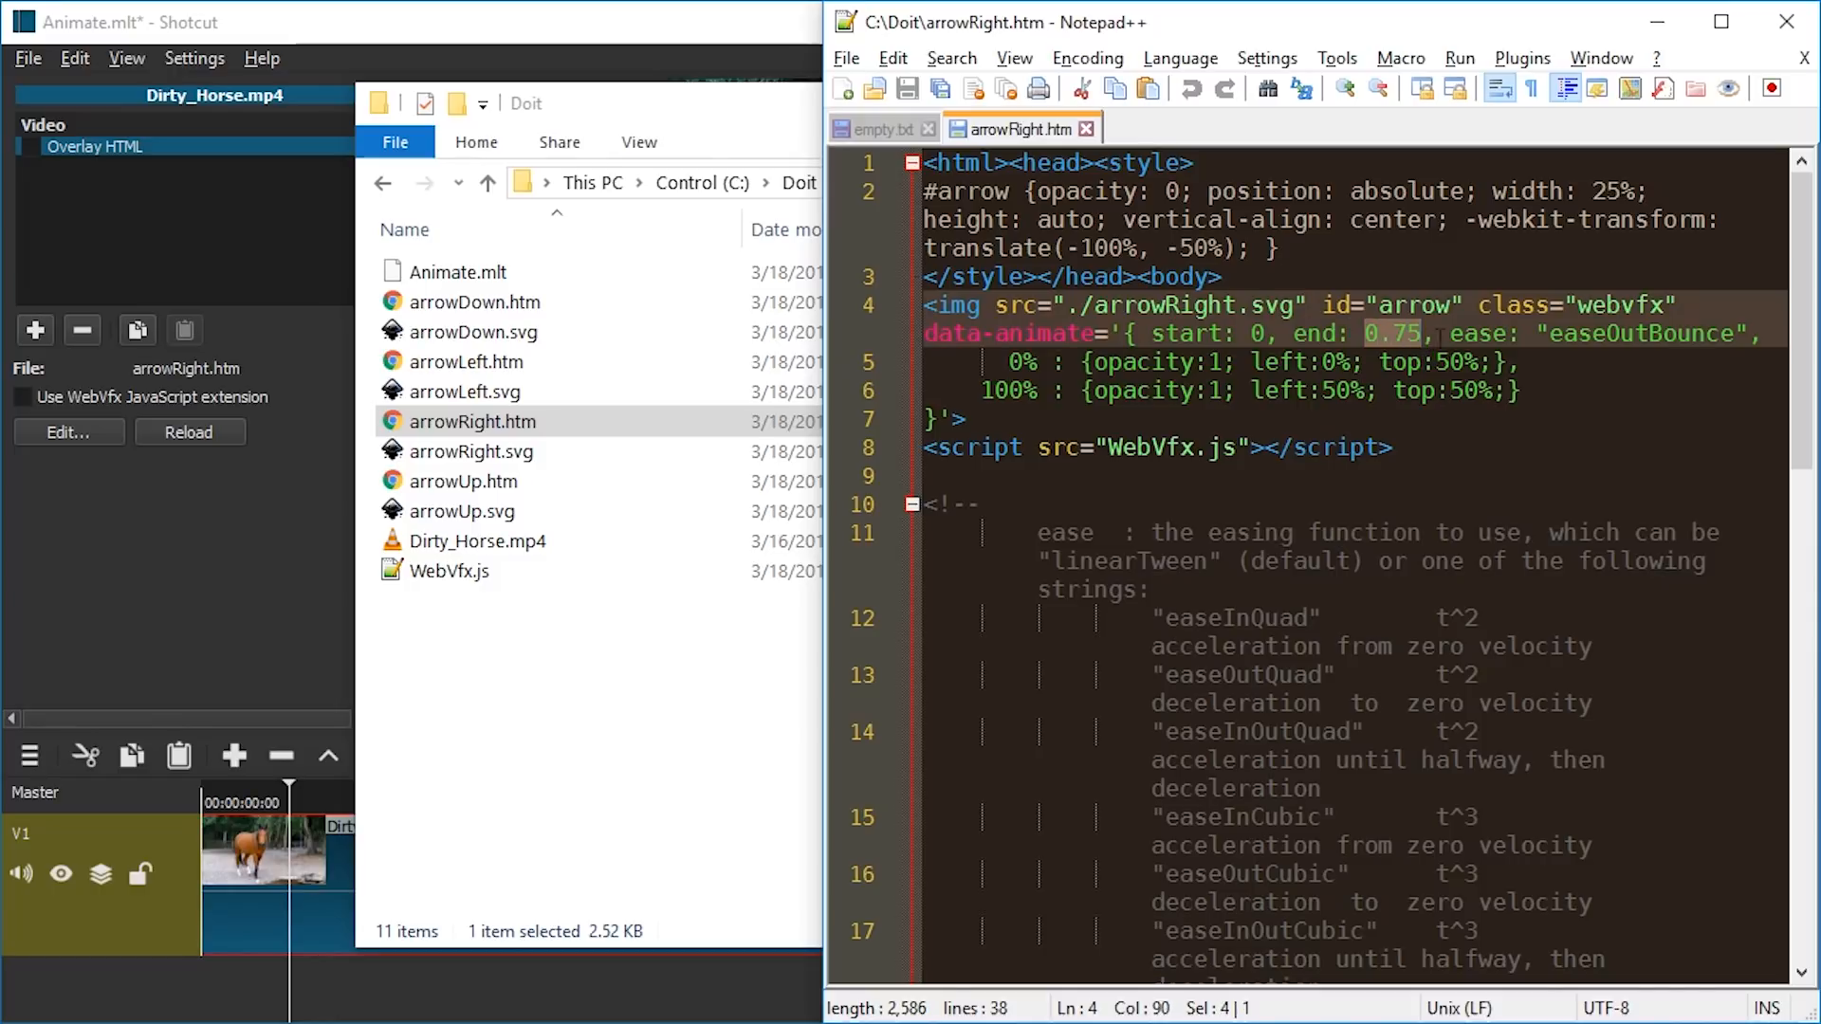
Step: Switch back to Shotcut and remove the Overlay HTML filter from the Dirty_Horse.mp4 clip
{"action": "left_click", "coordinate": [307, 1013]}
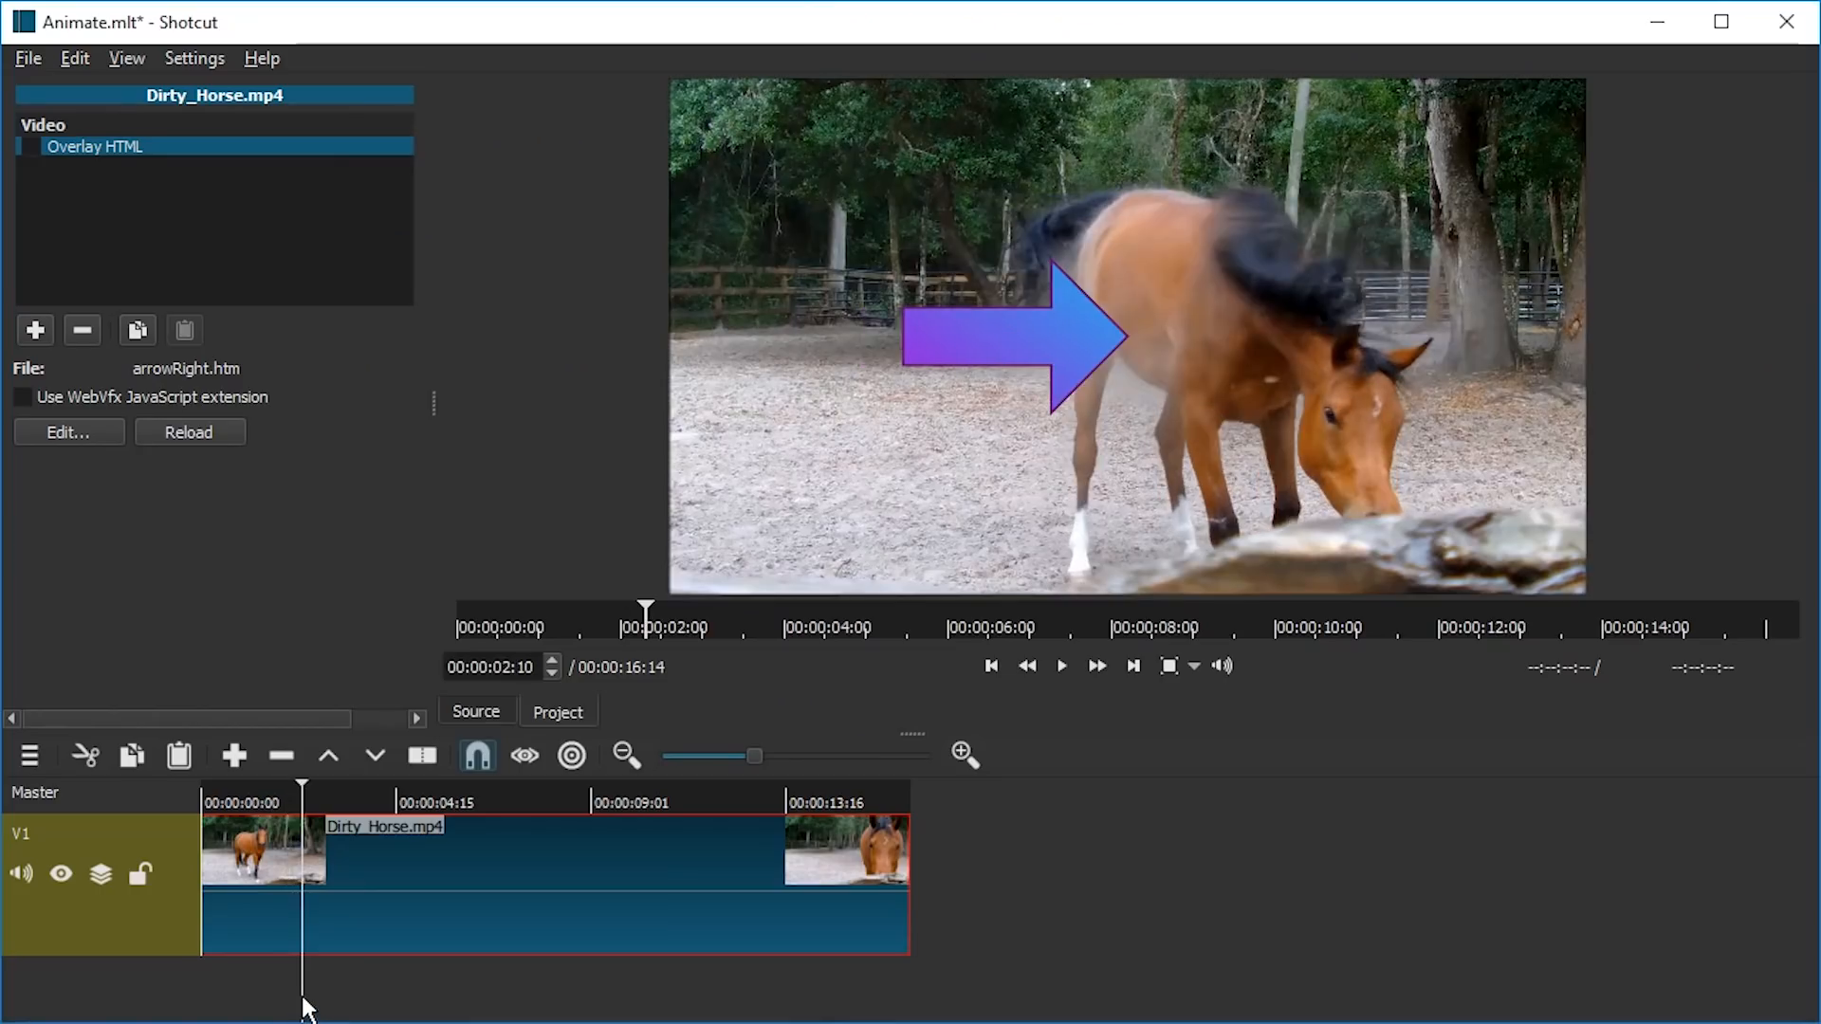
{"action": "left_click_drag", "start_coordinate": [302, 1003], "coordinate": [711, 975]}
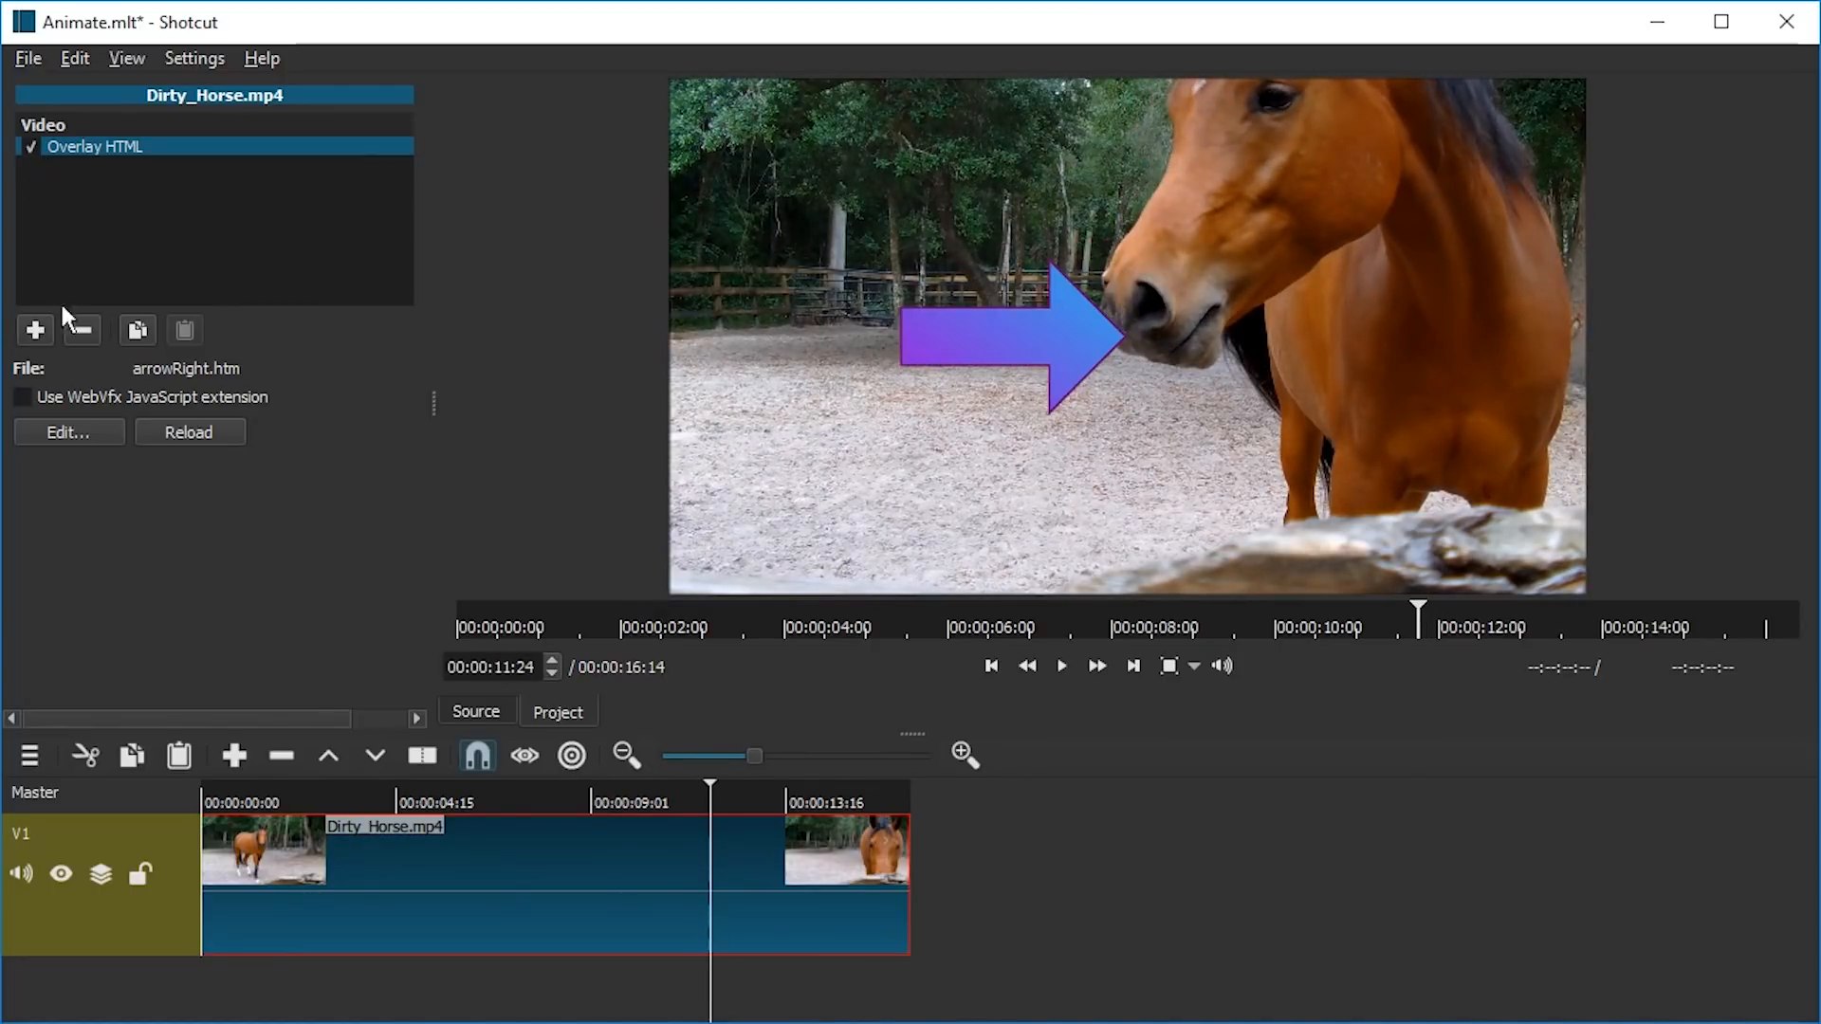
{"action": "left_click", "coordinate": [83, 330]}
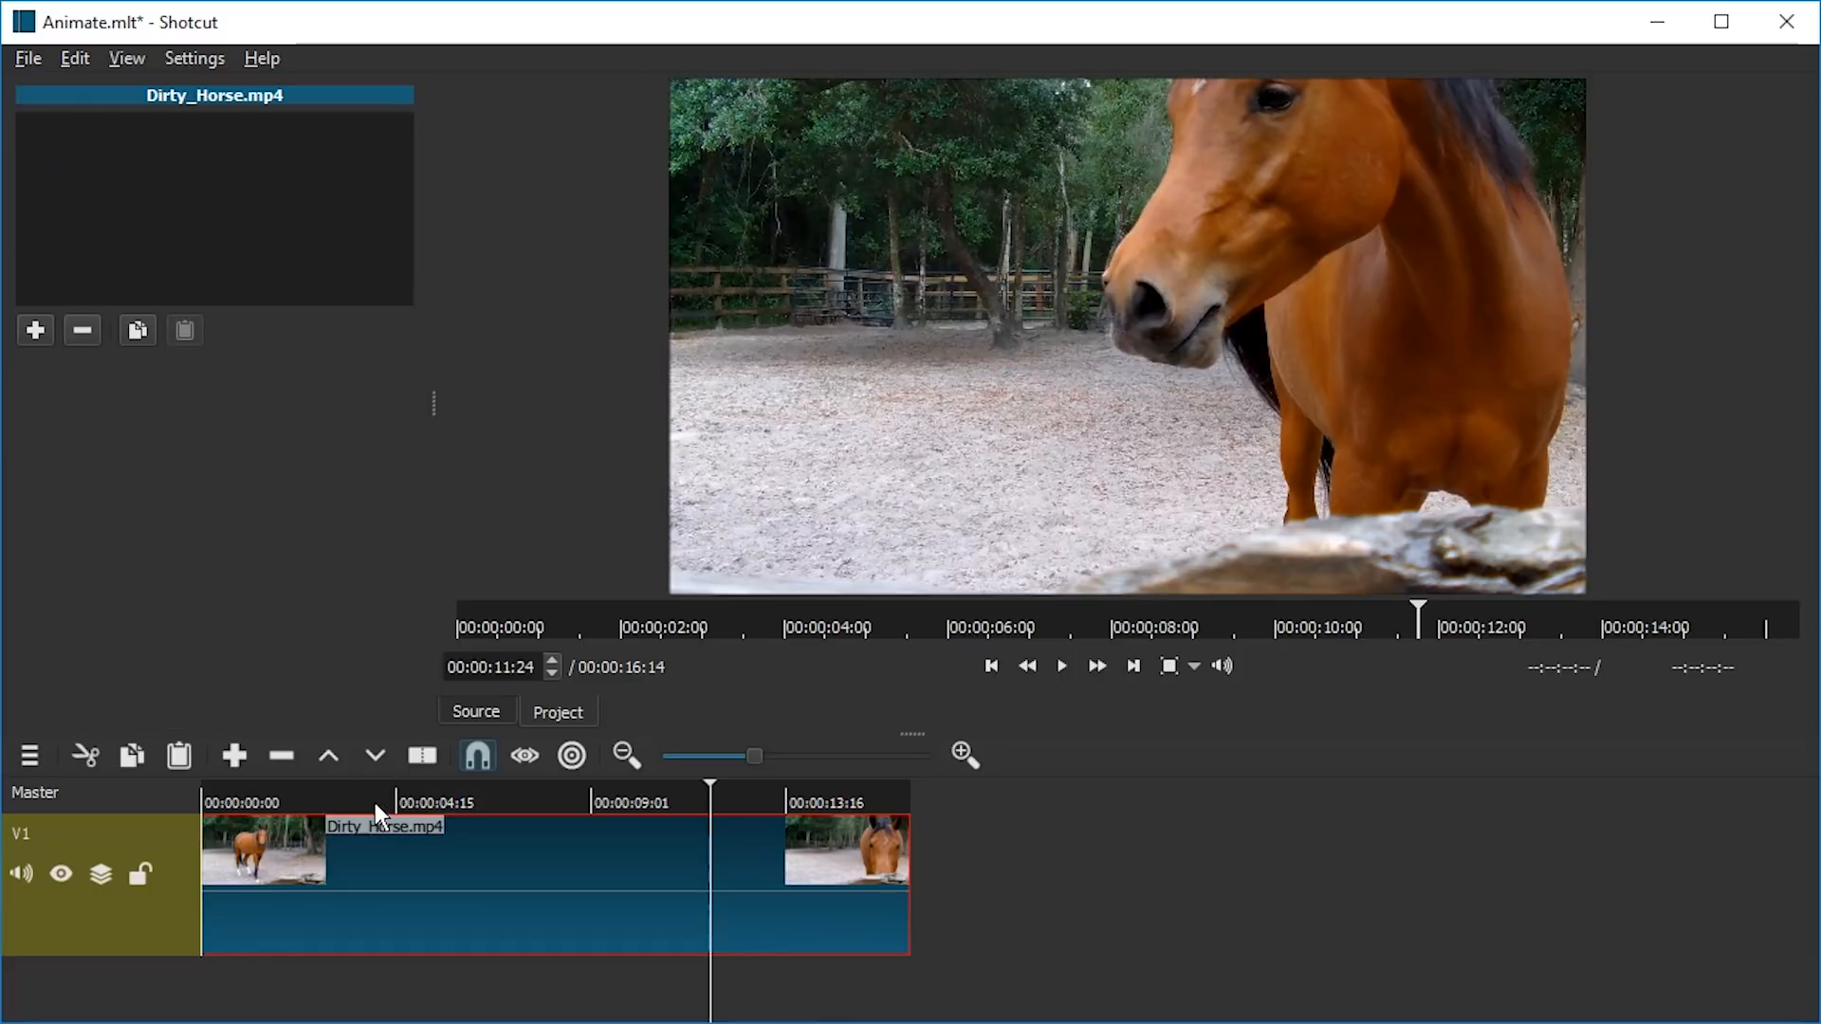
Step: Split the Dirty_Horse.mp4 clip at 00:00:02:10
{"action": "left_click", "coordinate": [390, 803]}
{"action": "left_click_drag", "start_coordinate": [390, 804], "coordinate": [262, 805]}
{"action": "key", "text": "space"}
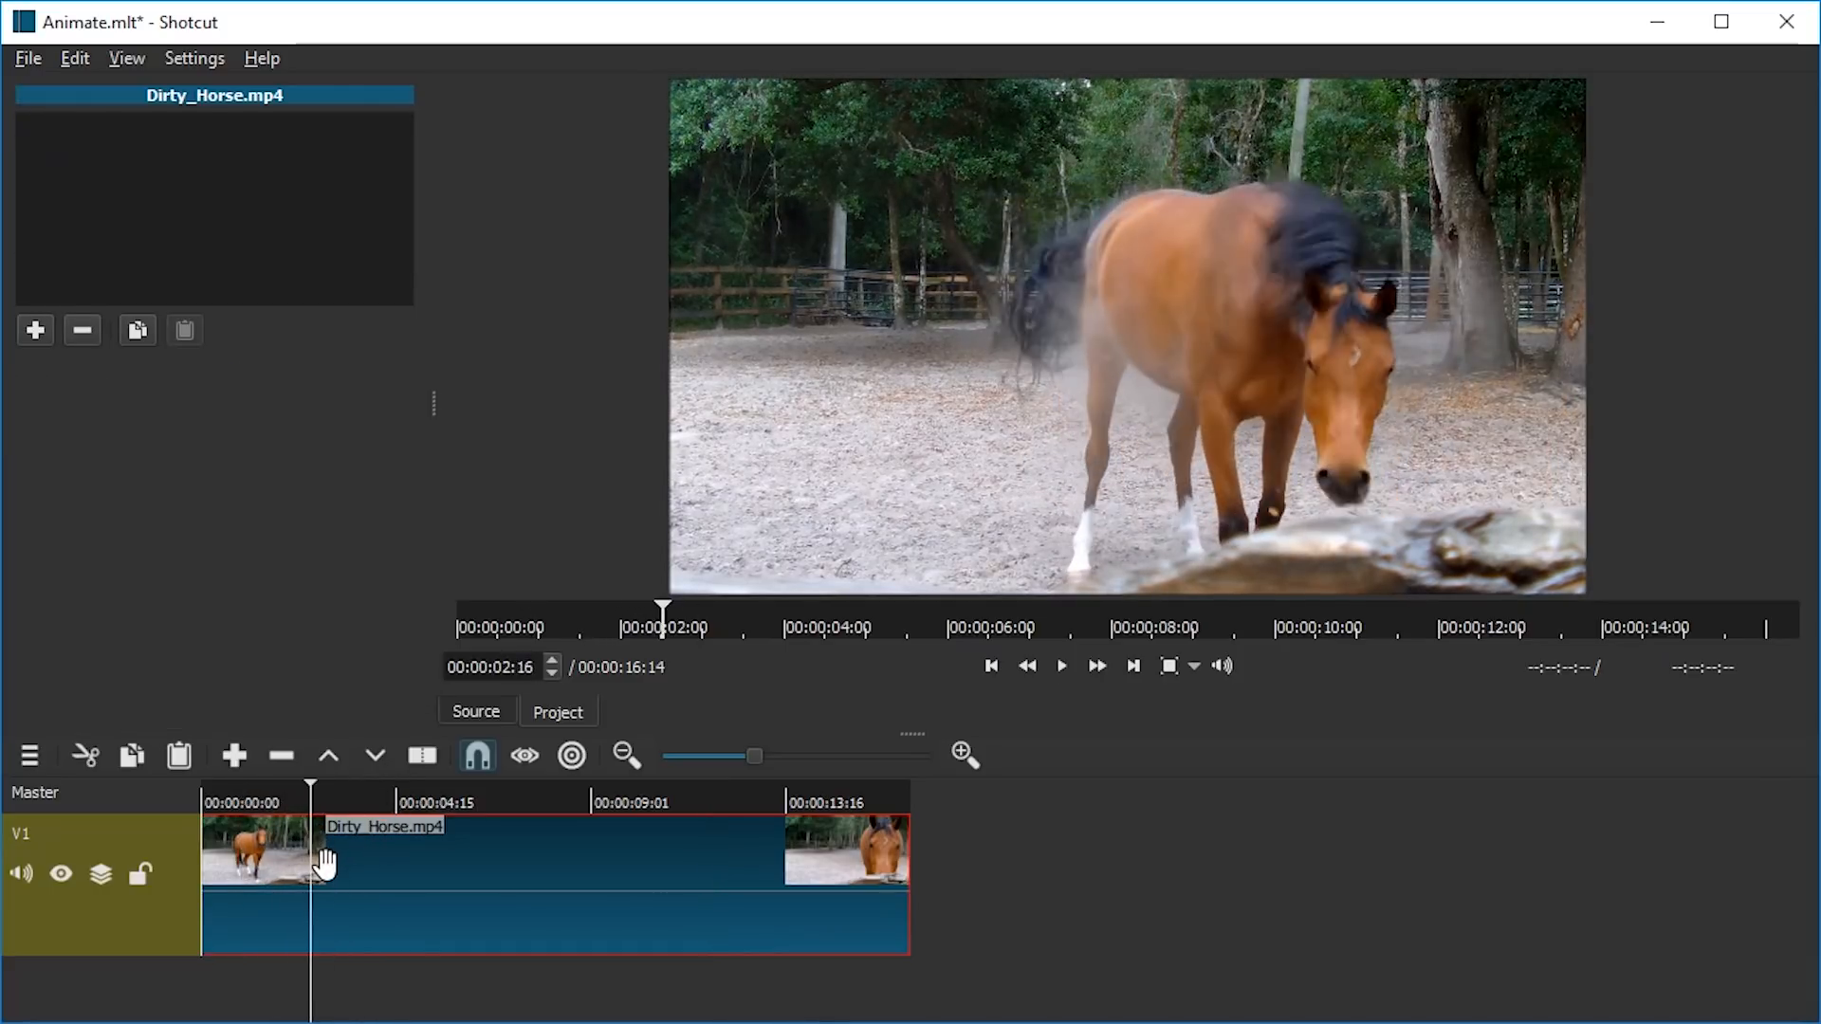
{"action": "left_click_drag", "start_coordinate": [269, 793], "coordinate": [216, 797]}
{"action": "key", "text": "space"}
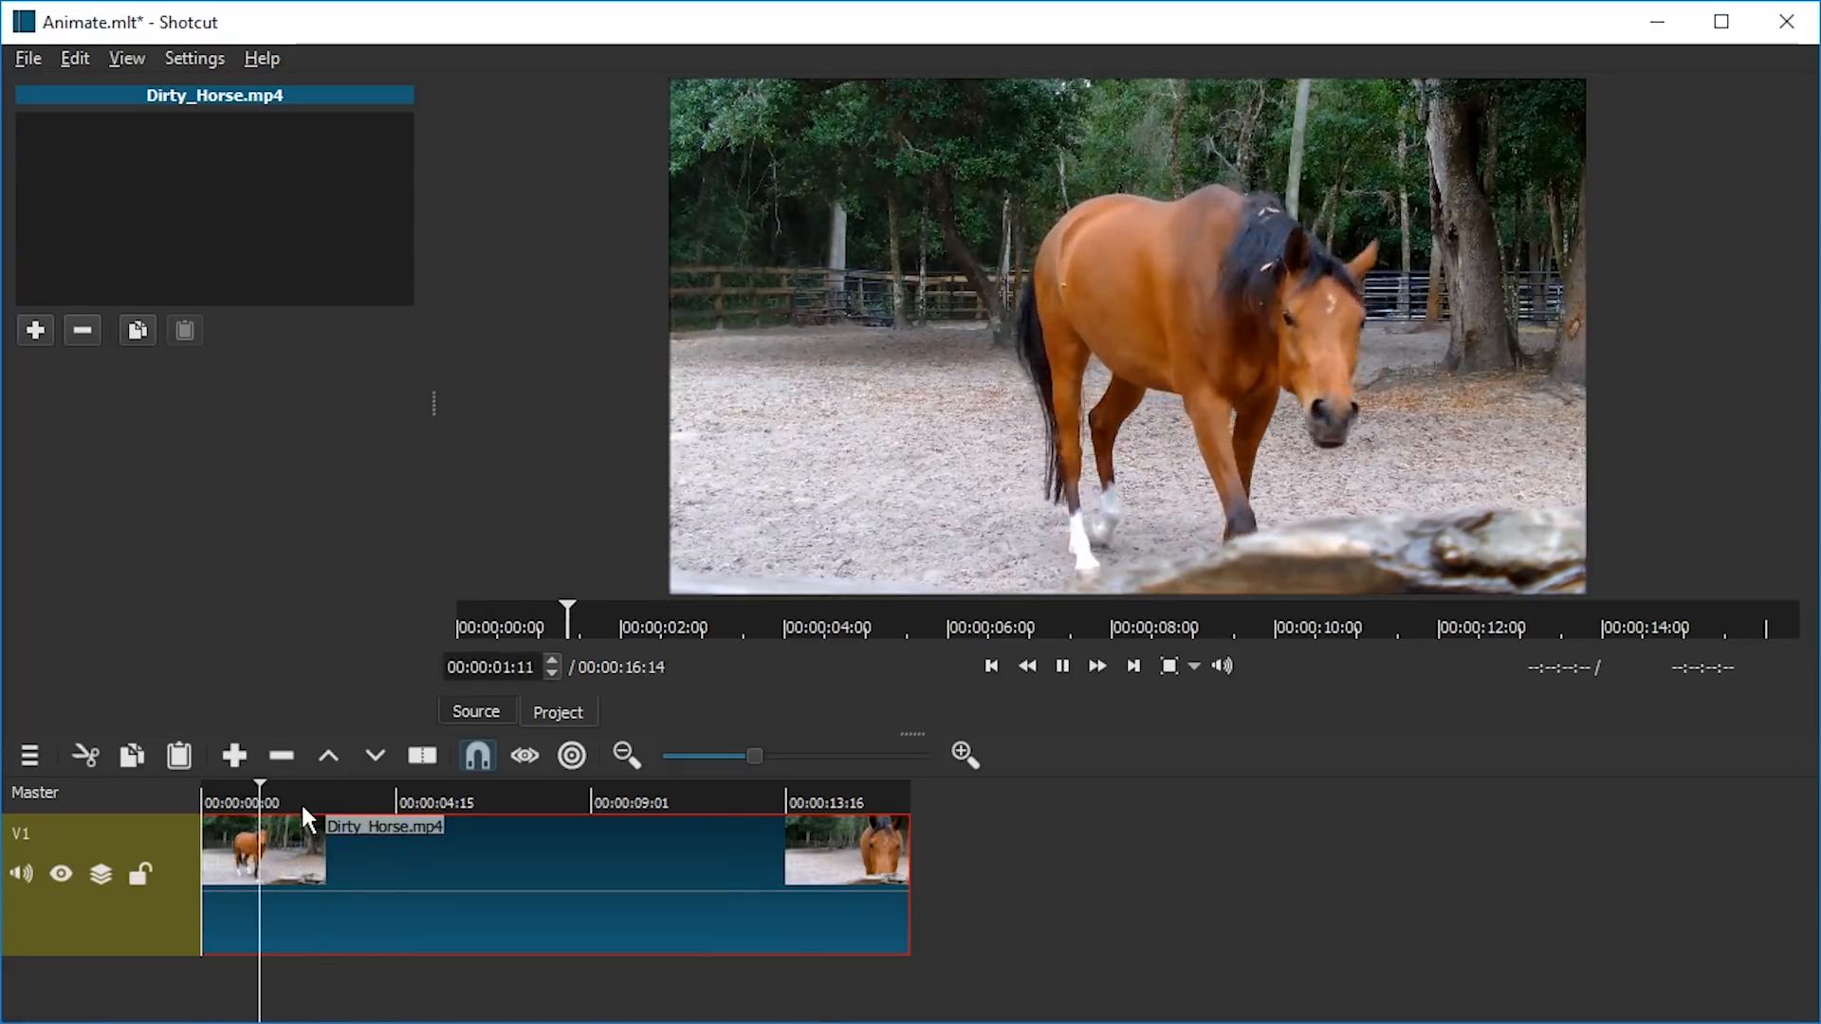
{"action": "key", "text": "space"}
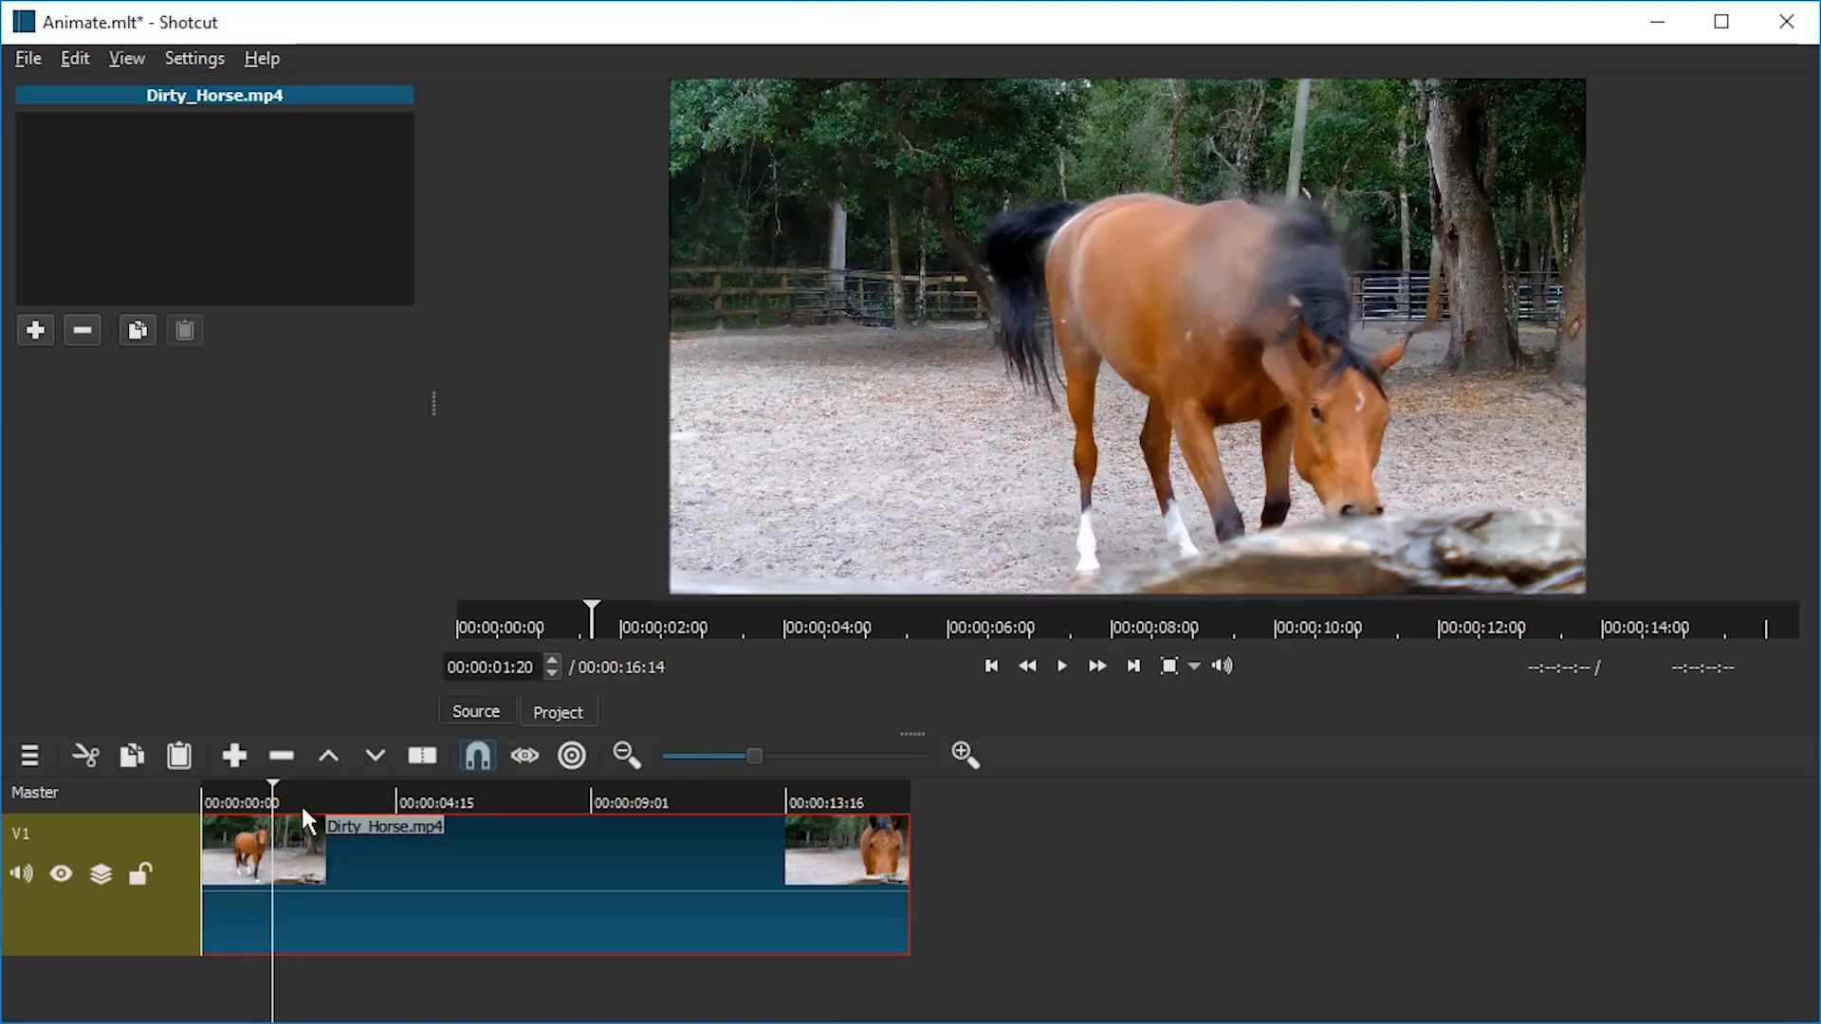
{"action": "key", "text": "Right"}
{"action": "key", "text": "Right"}
{"action": "key", "text": "Right"}
{"action": "key", "text": "Right"}
{"action": "key", "text": "Right"}
{"action": "key", "text": "Right"}
{"action": "key", "text": "Right"}
{"action": "key", "text": "Right"}
{"action": "key", "text": "Right"}
{"action": "key", "text": "Right"}
{"action": "key", "text": "Right"}
{"action": "key", "text": "Right"}
{"action": "key", "text": "Right"}
{"action": "key", "text": "Right"}
{"action": "key", "text": "Right"}
{"action": "key", "text": "Right"}
{"action": "key", "text": "Right"}
{"action": "key", "text": "Right"}
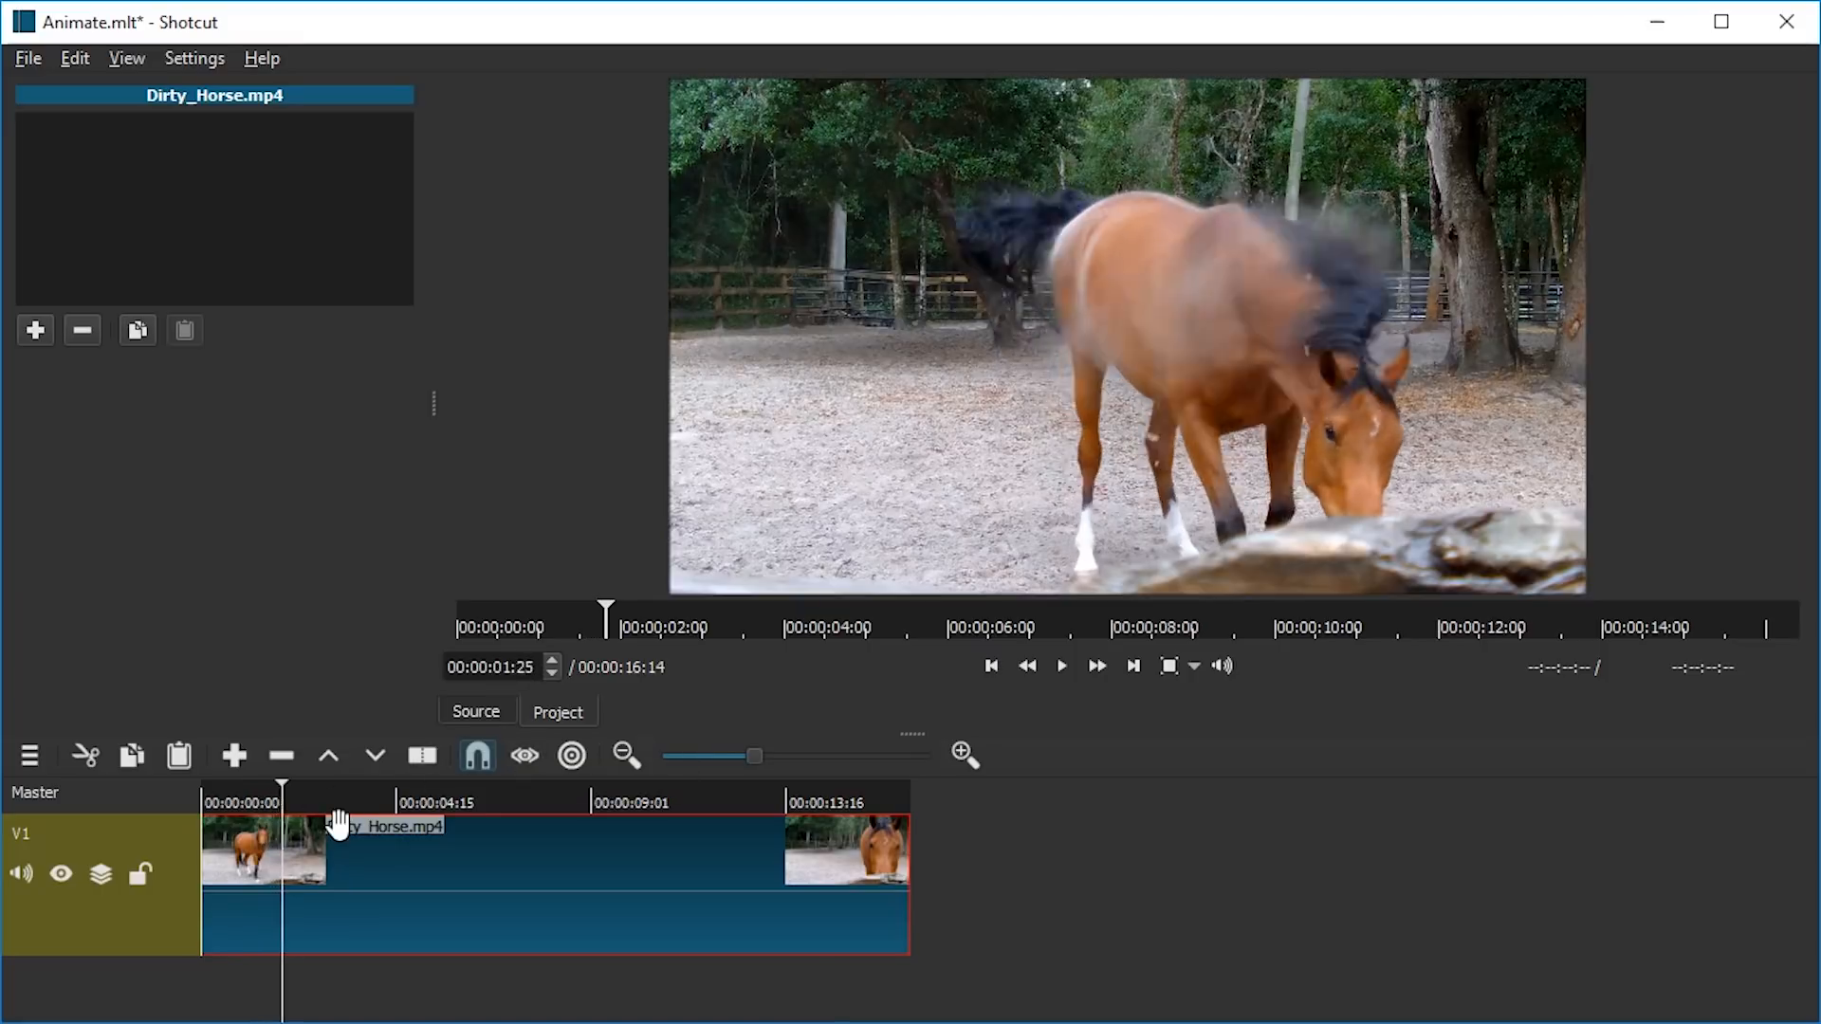
{"action": "key", "text": "Right"}
{"action": "key", "text": "Right"}
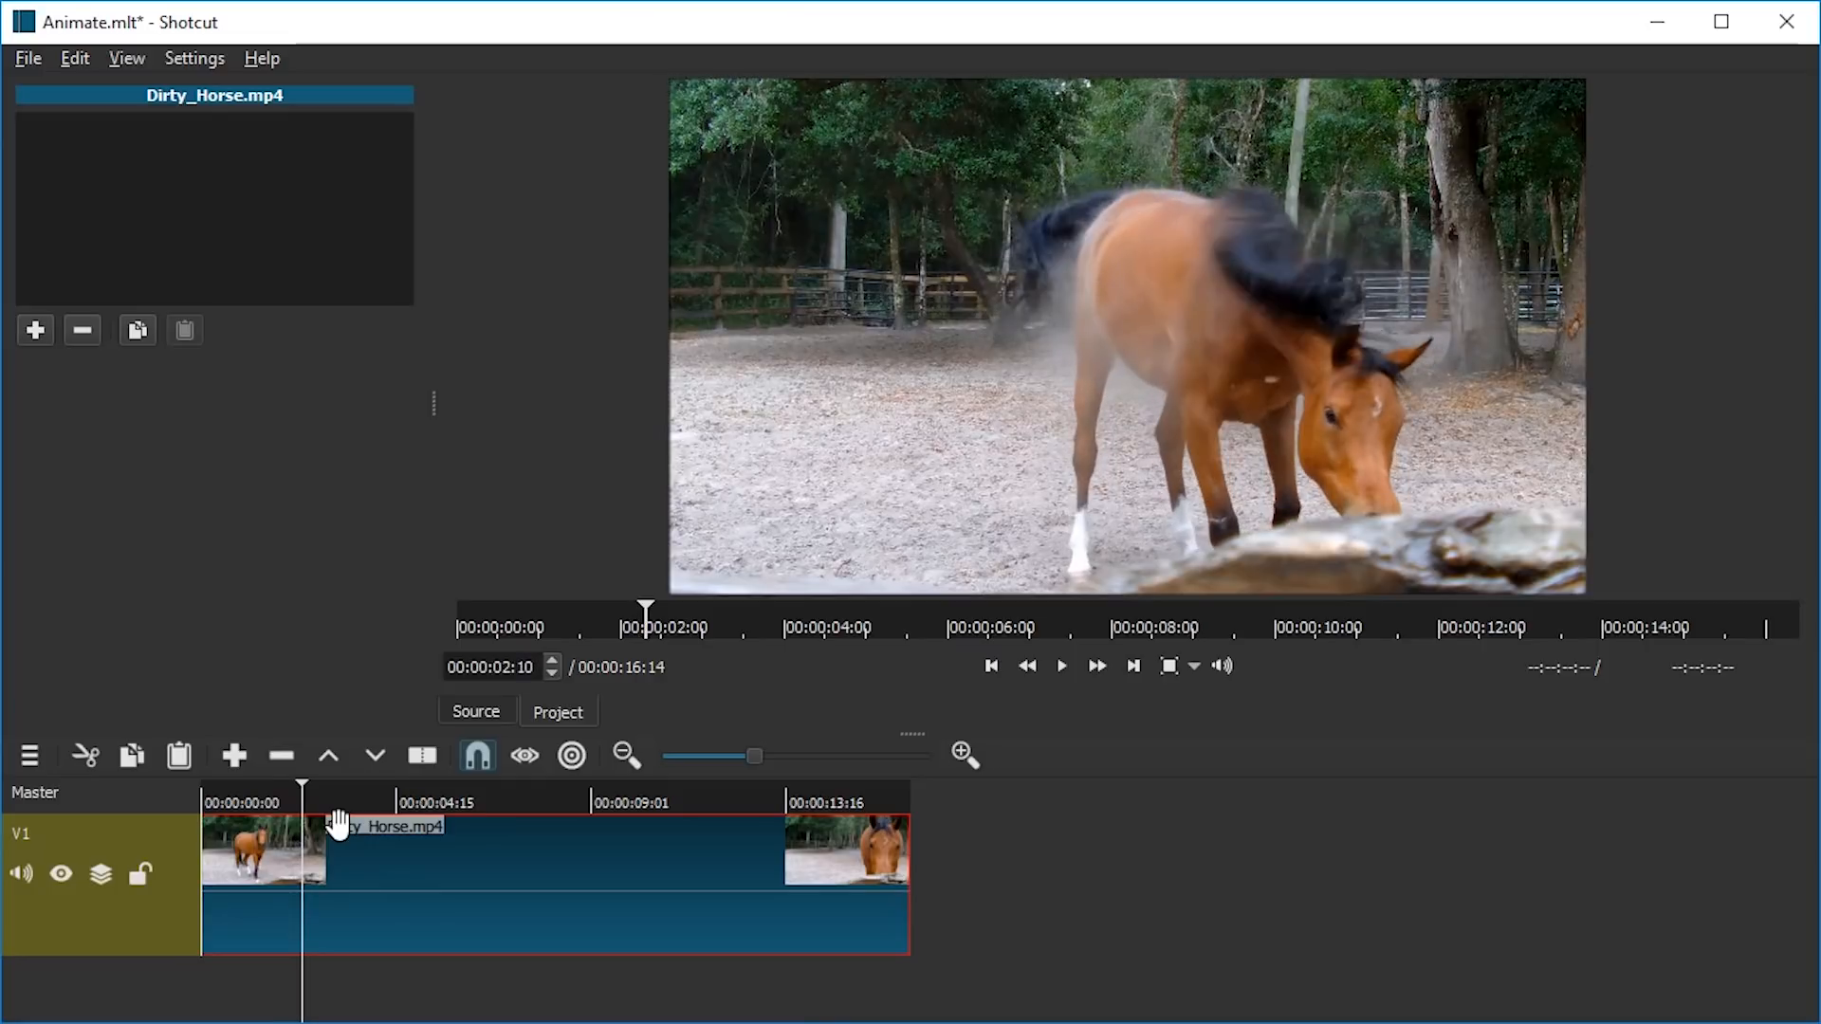
{"action": "key", "text": "s"}
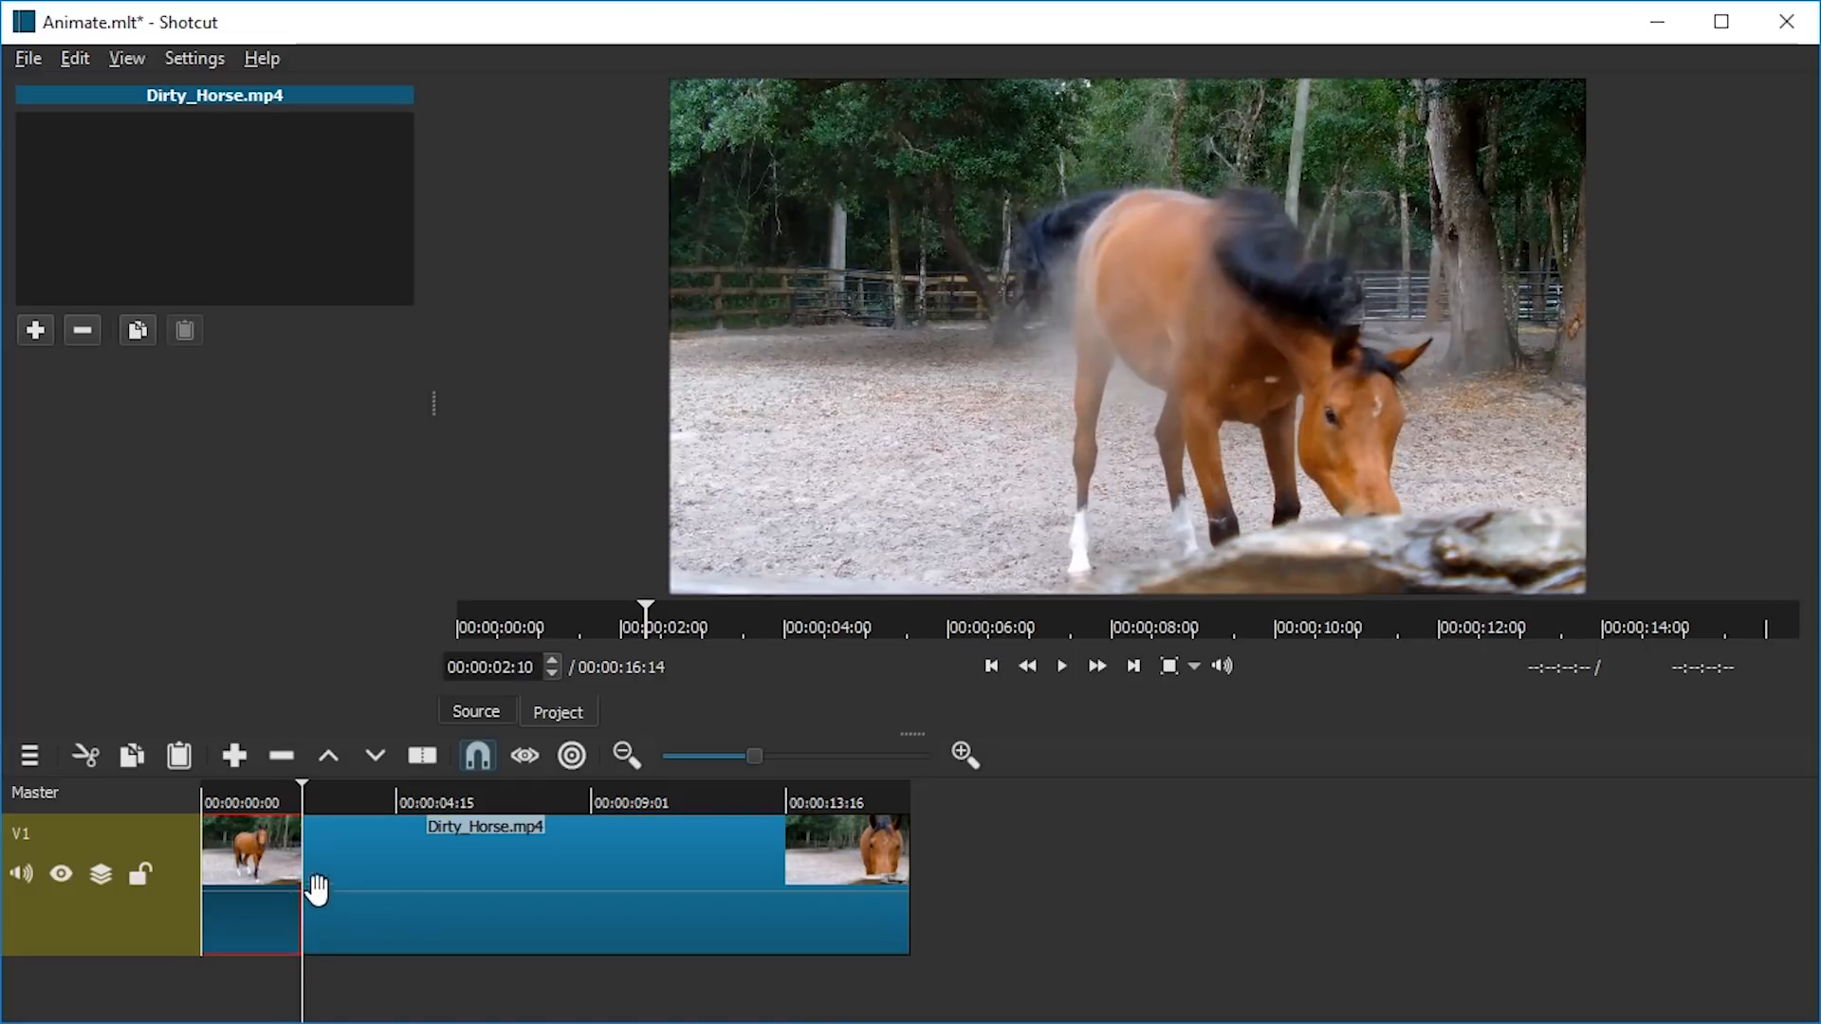
Step: Add the Overlay HTML filter to the first segment of the split clip and load arrowRight.htm into it
{"action": "scroll", "coordinate": [402, 869], "scroll_direction": "up", "scroll_amount": 2}
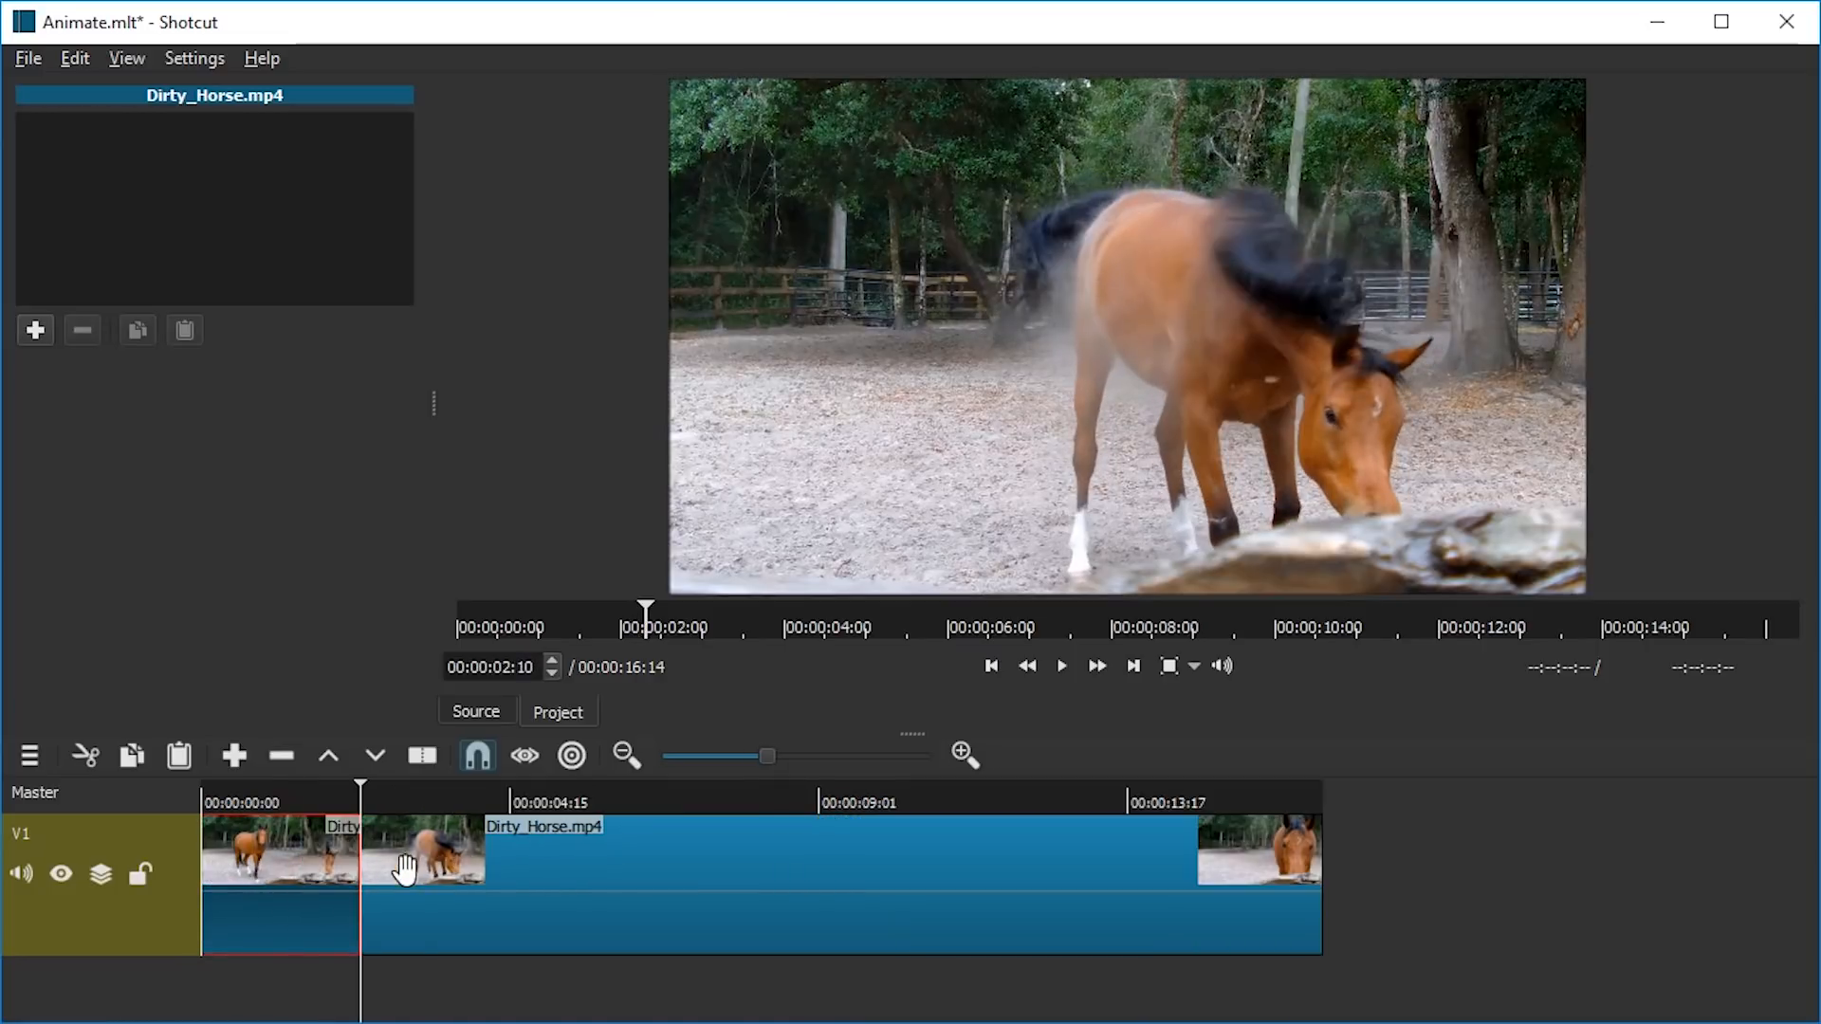
{"action": "scroll", "coordinate": [402, 880], "scroll_direction": "down", "scroll_amount": 1}
{"action": "left_click", "coordinate": [38, 327]}
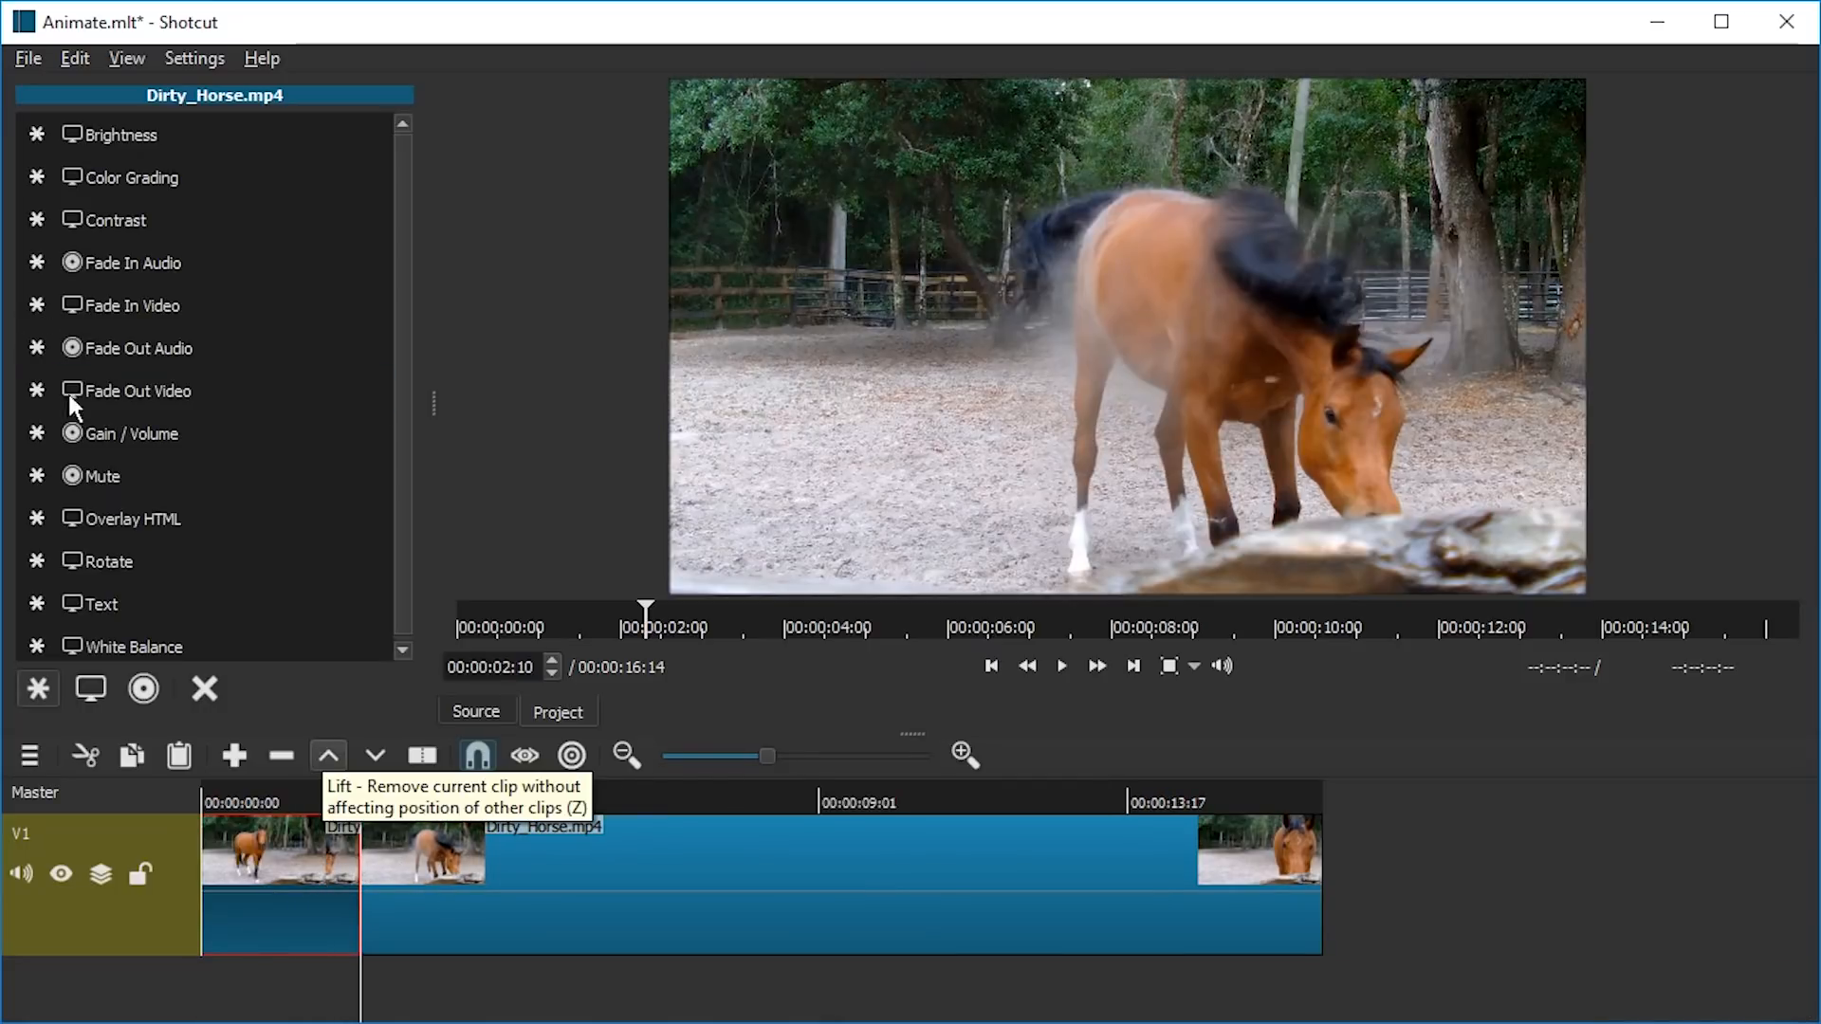
{"action": "left_click", "coordinate": [180, 527]}
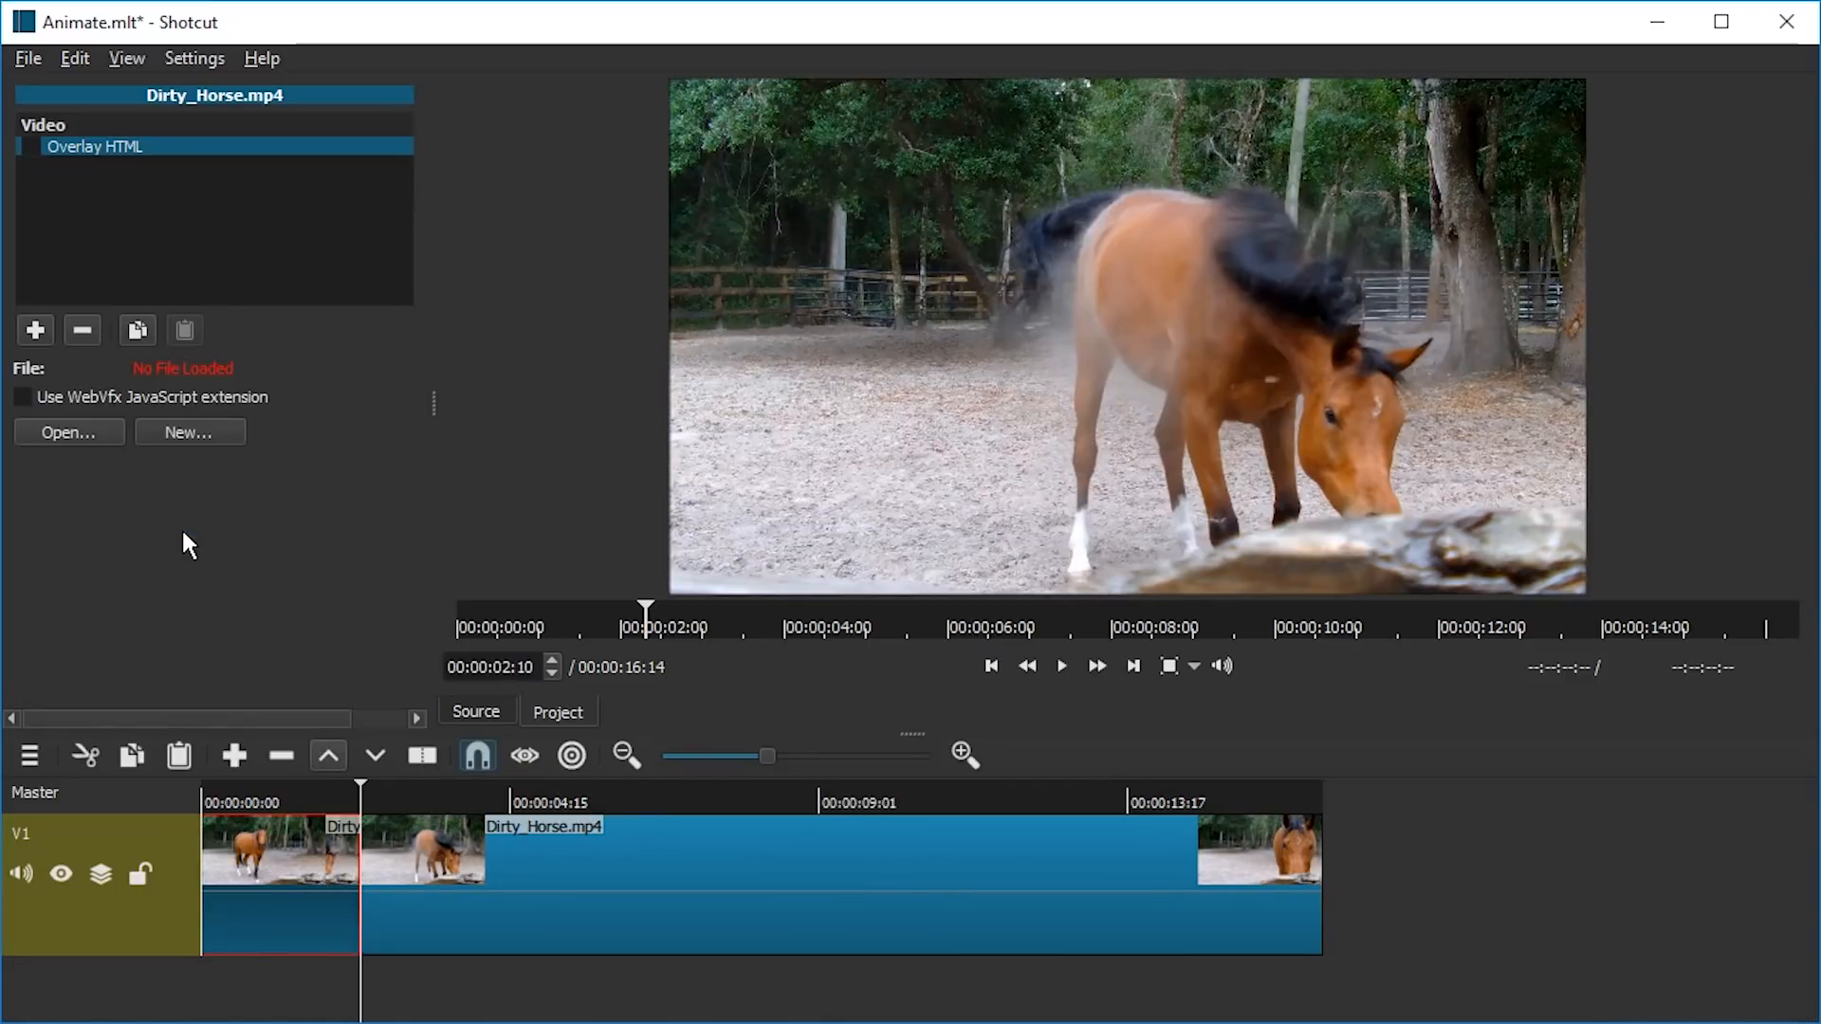
{"action": "left_click", "coordinate": [70, 430]}
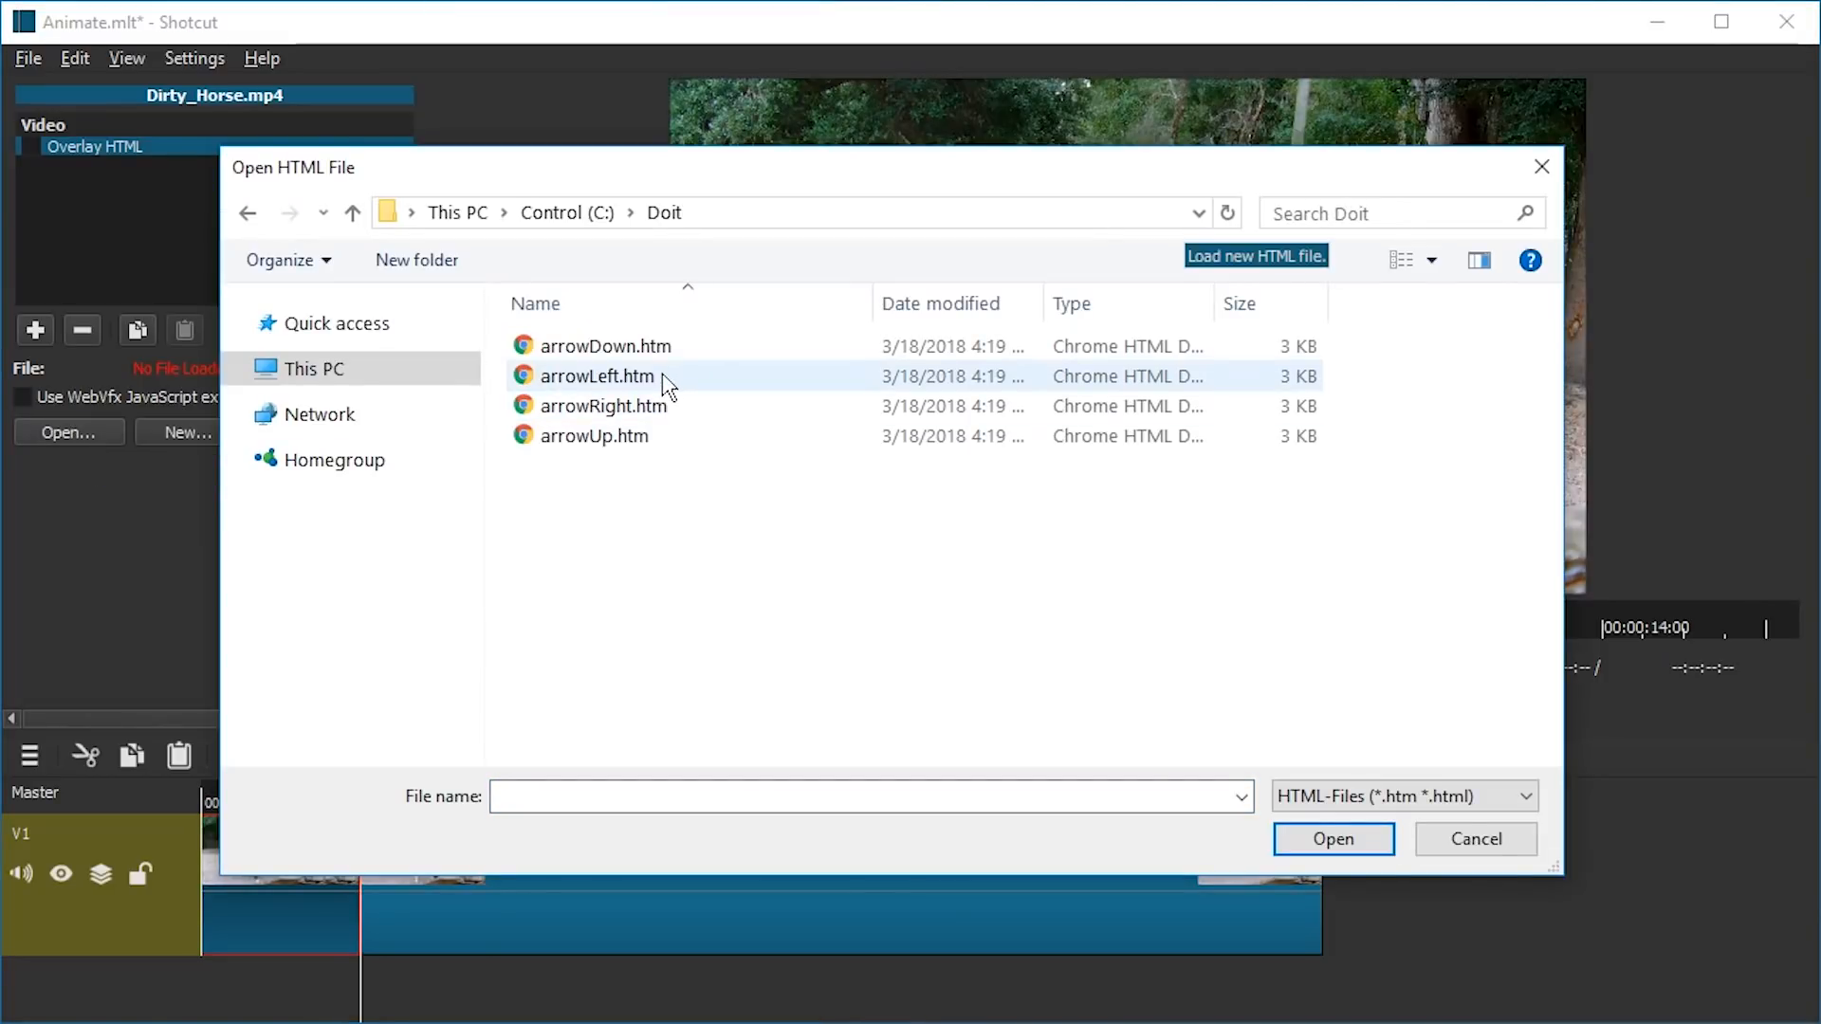
{"action": "double_click", "coordinate": [647, 404]}
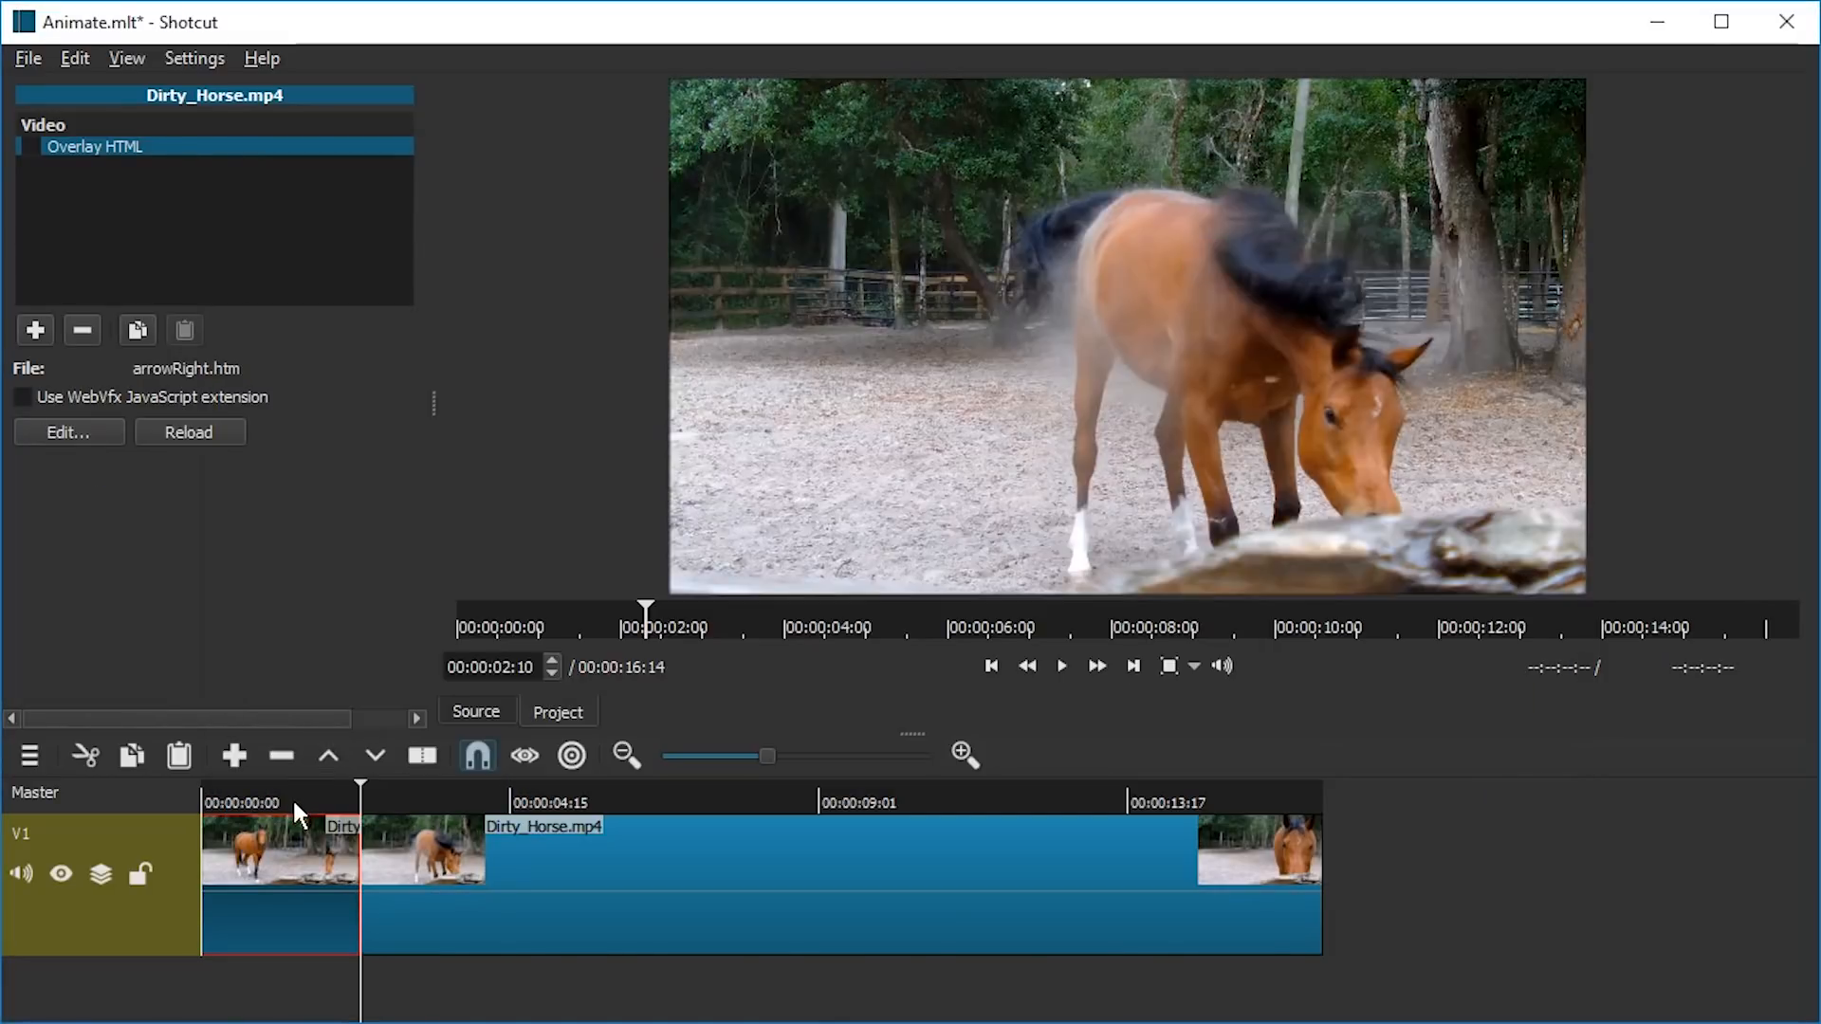
Step: Play the first segment from its start and examine how the arrow animates and when it leaves the frame
{"action": "key", "text": "Home"}
{"action": "key", "text": "space"}
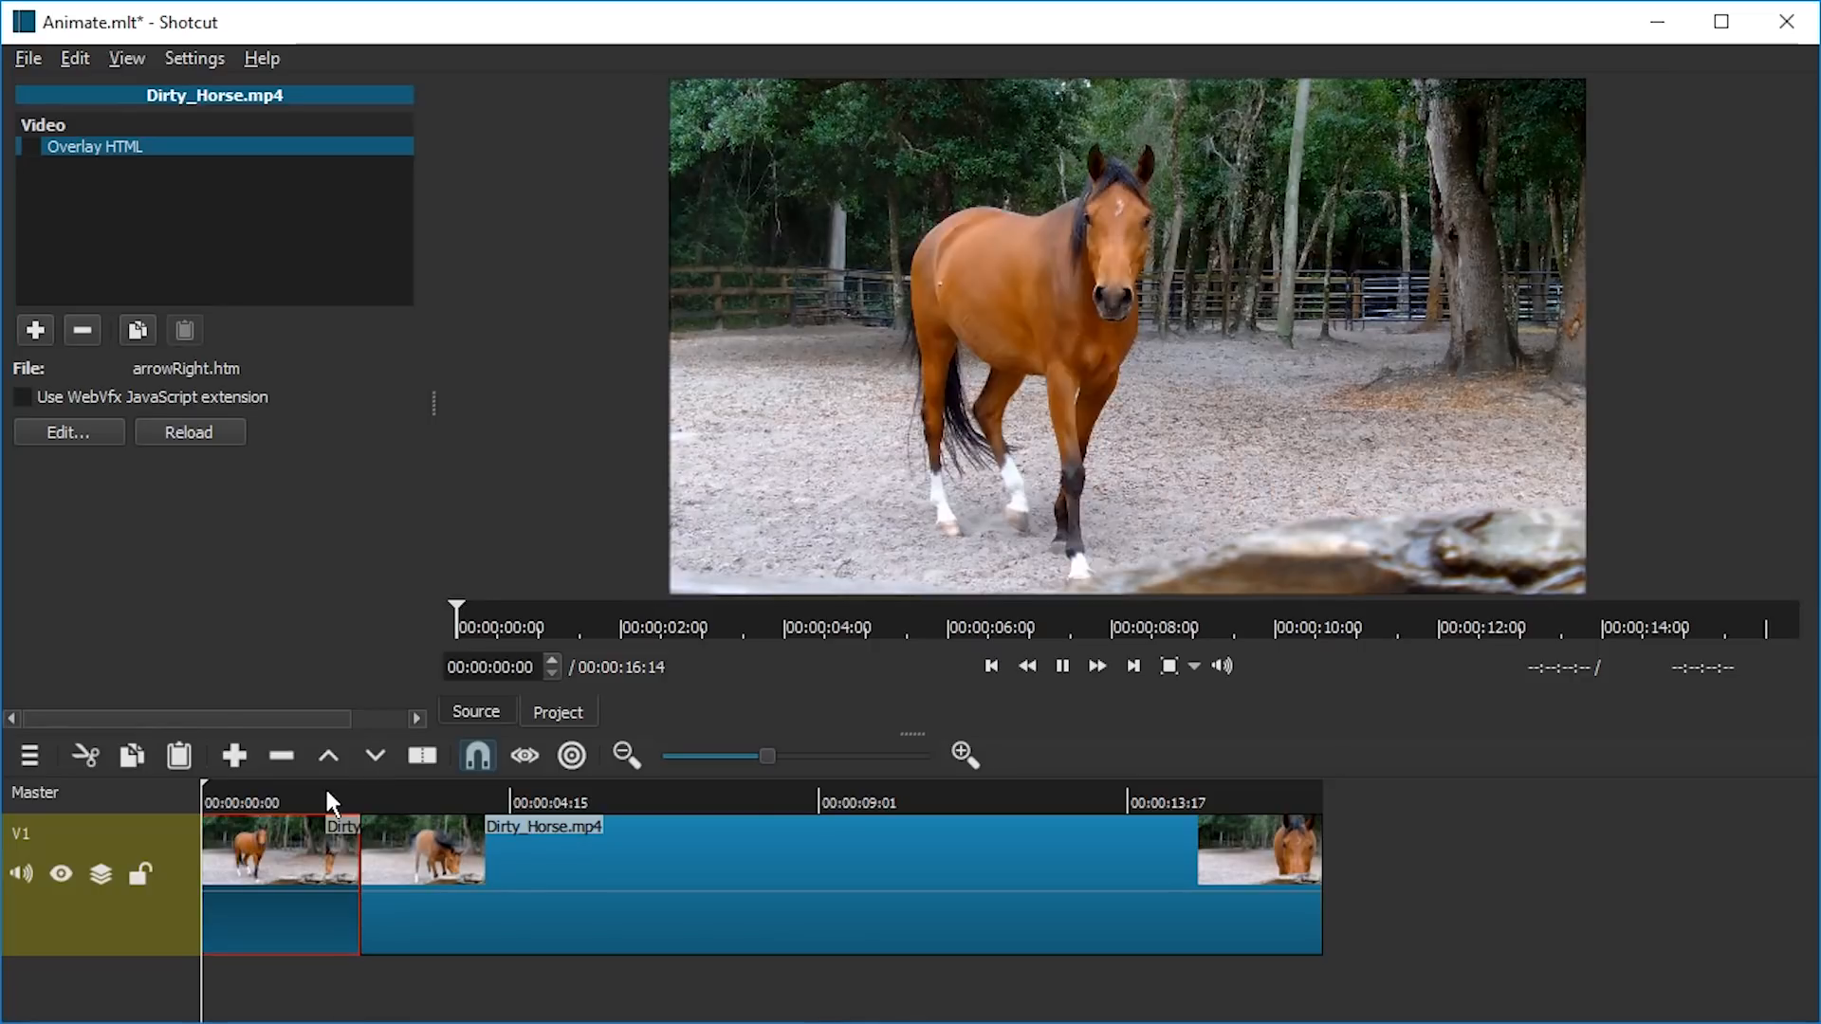
{"action": "key", "text": "Home"}
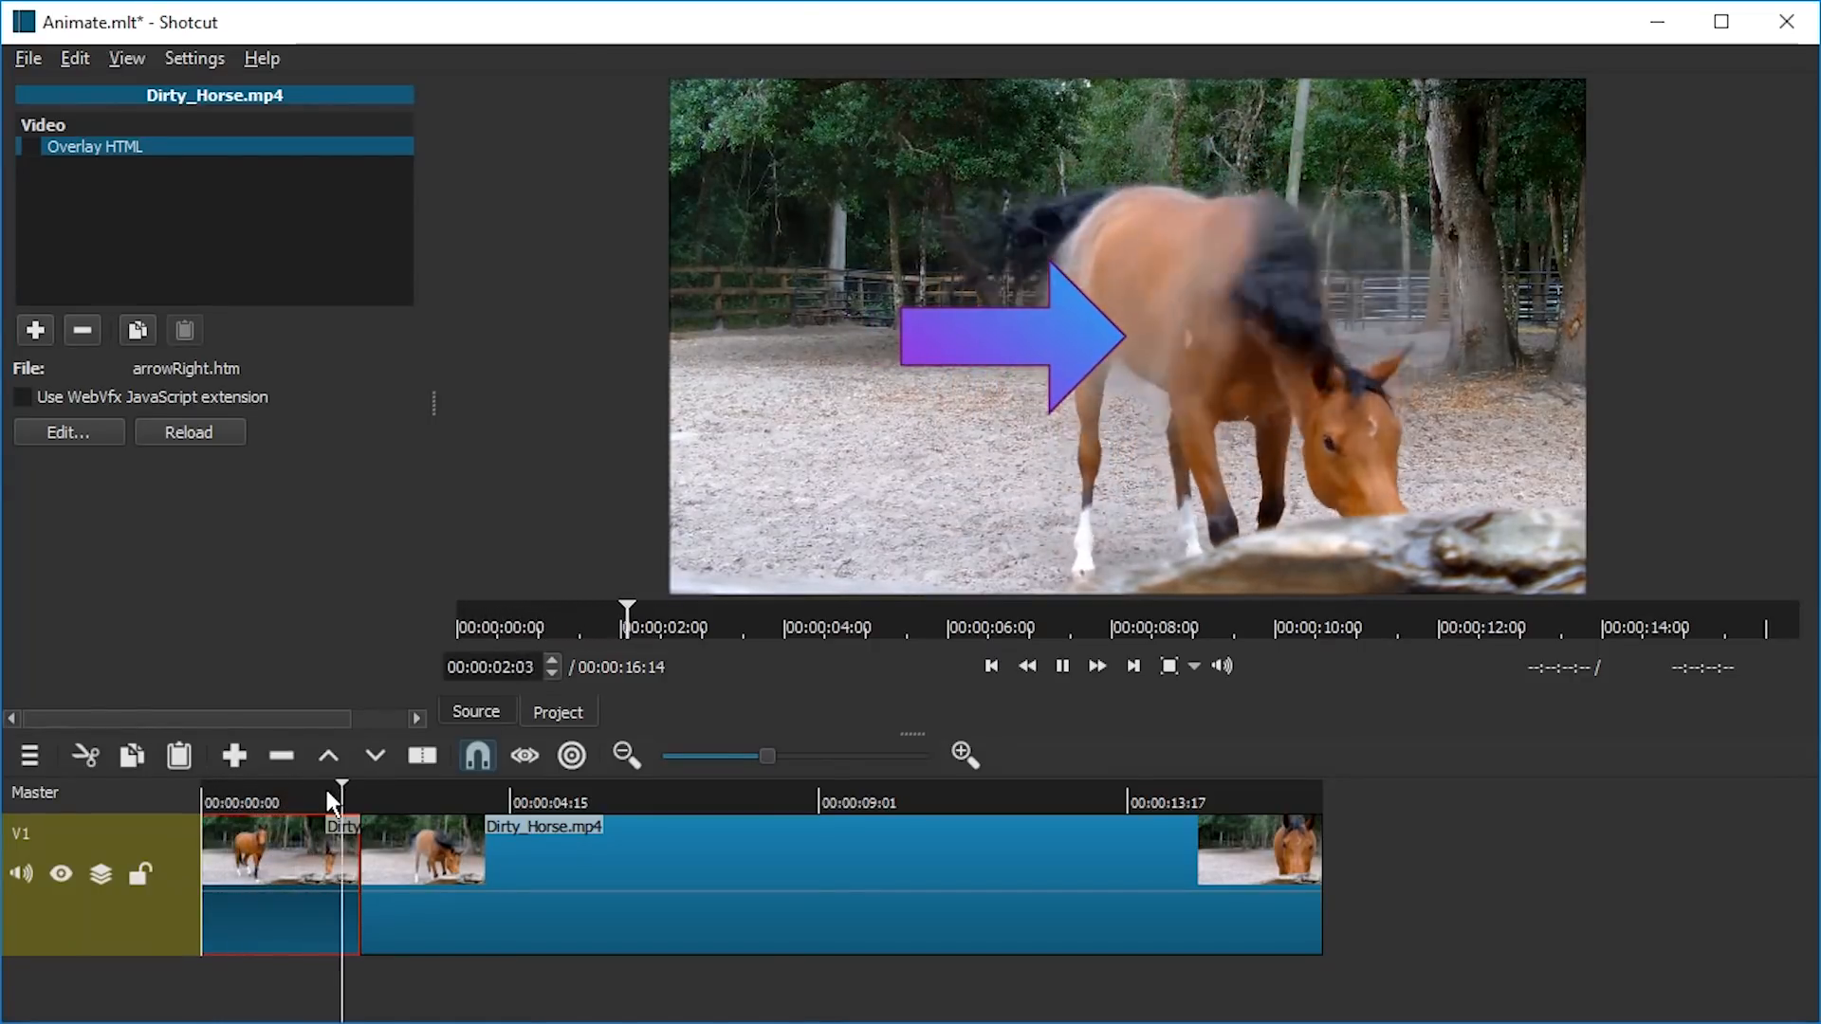
{"action": "key", "text": "space"}
{"action": "key", "text": "Home"}
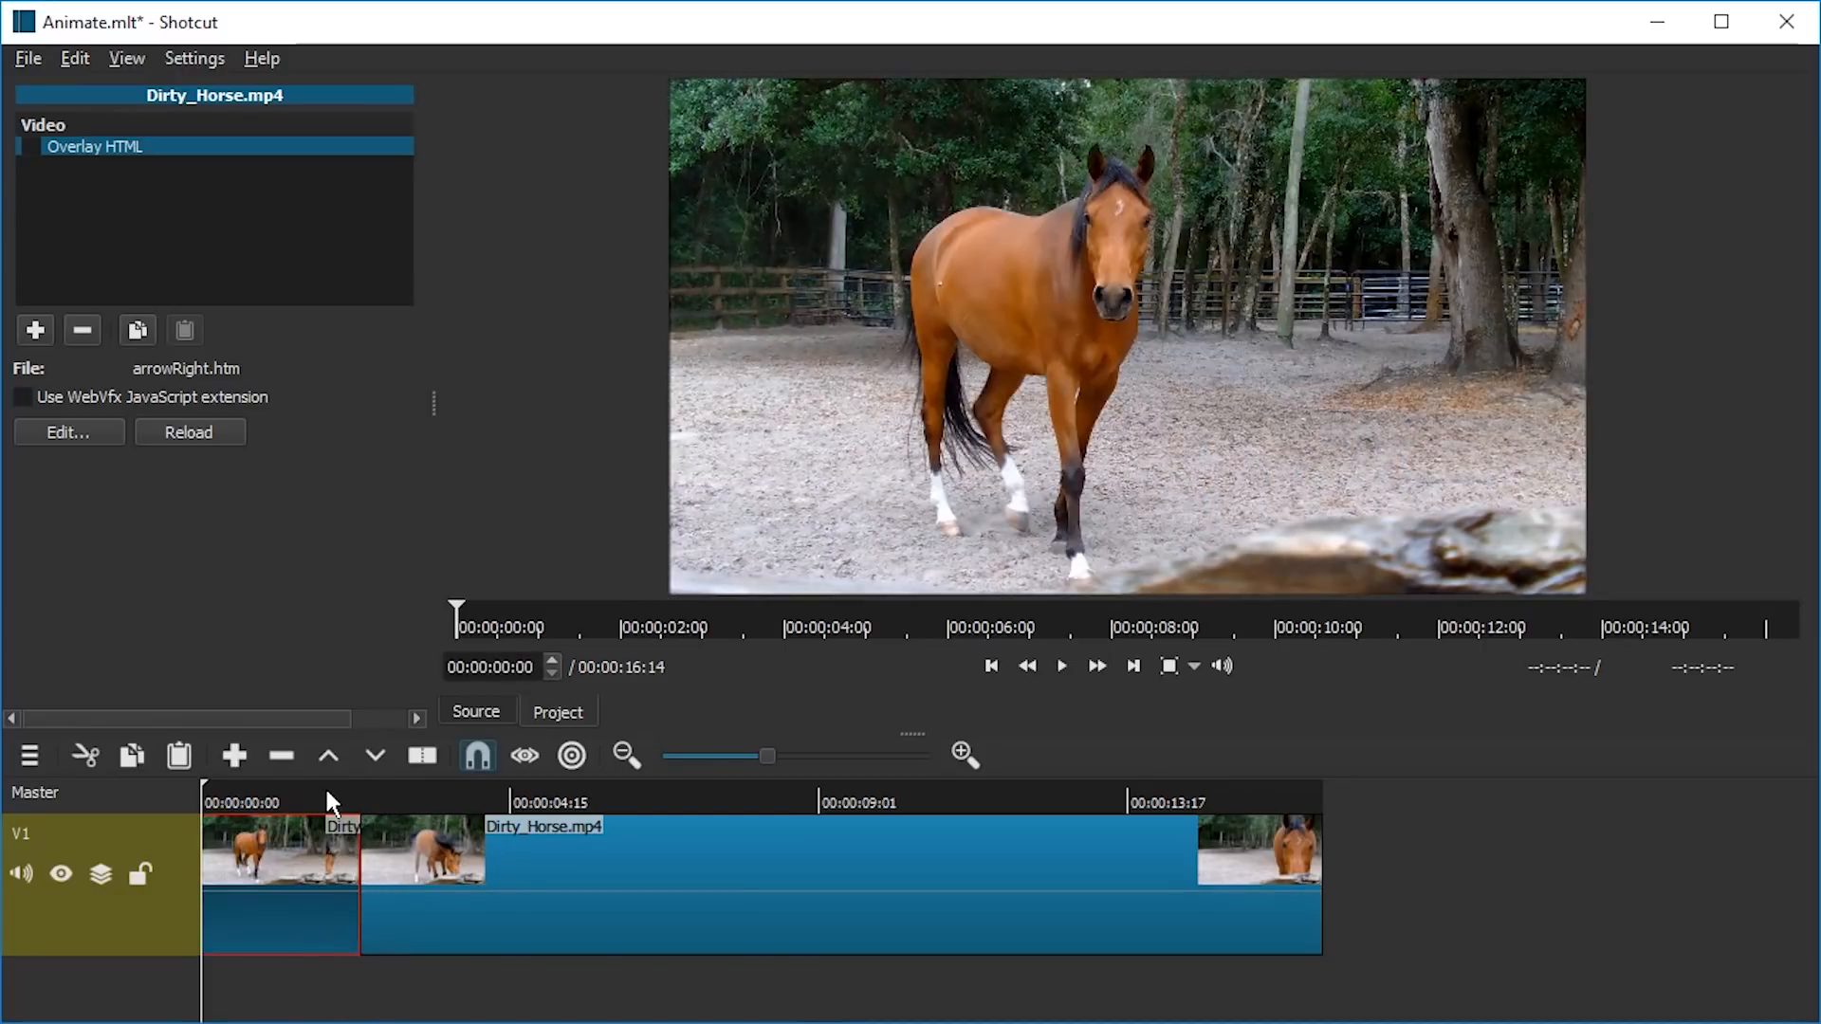
{"action": "key", "text": "space"}
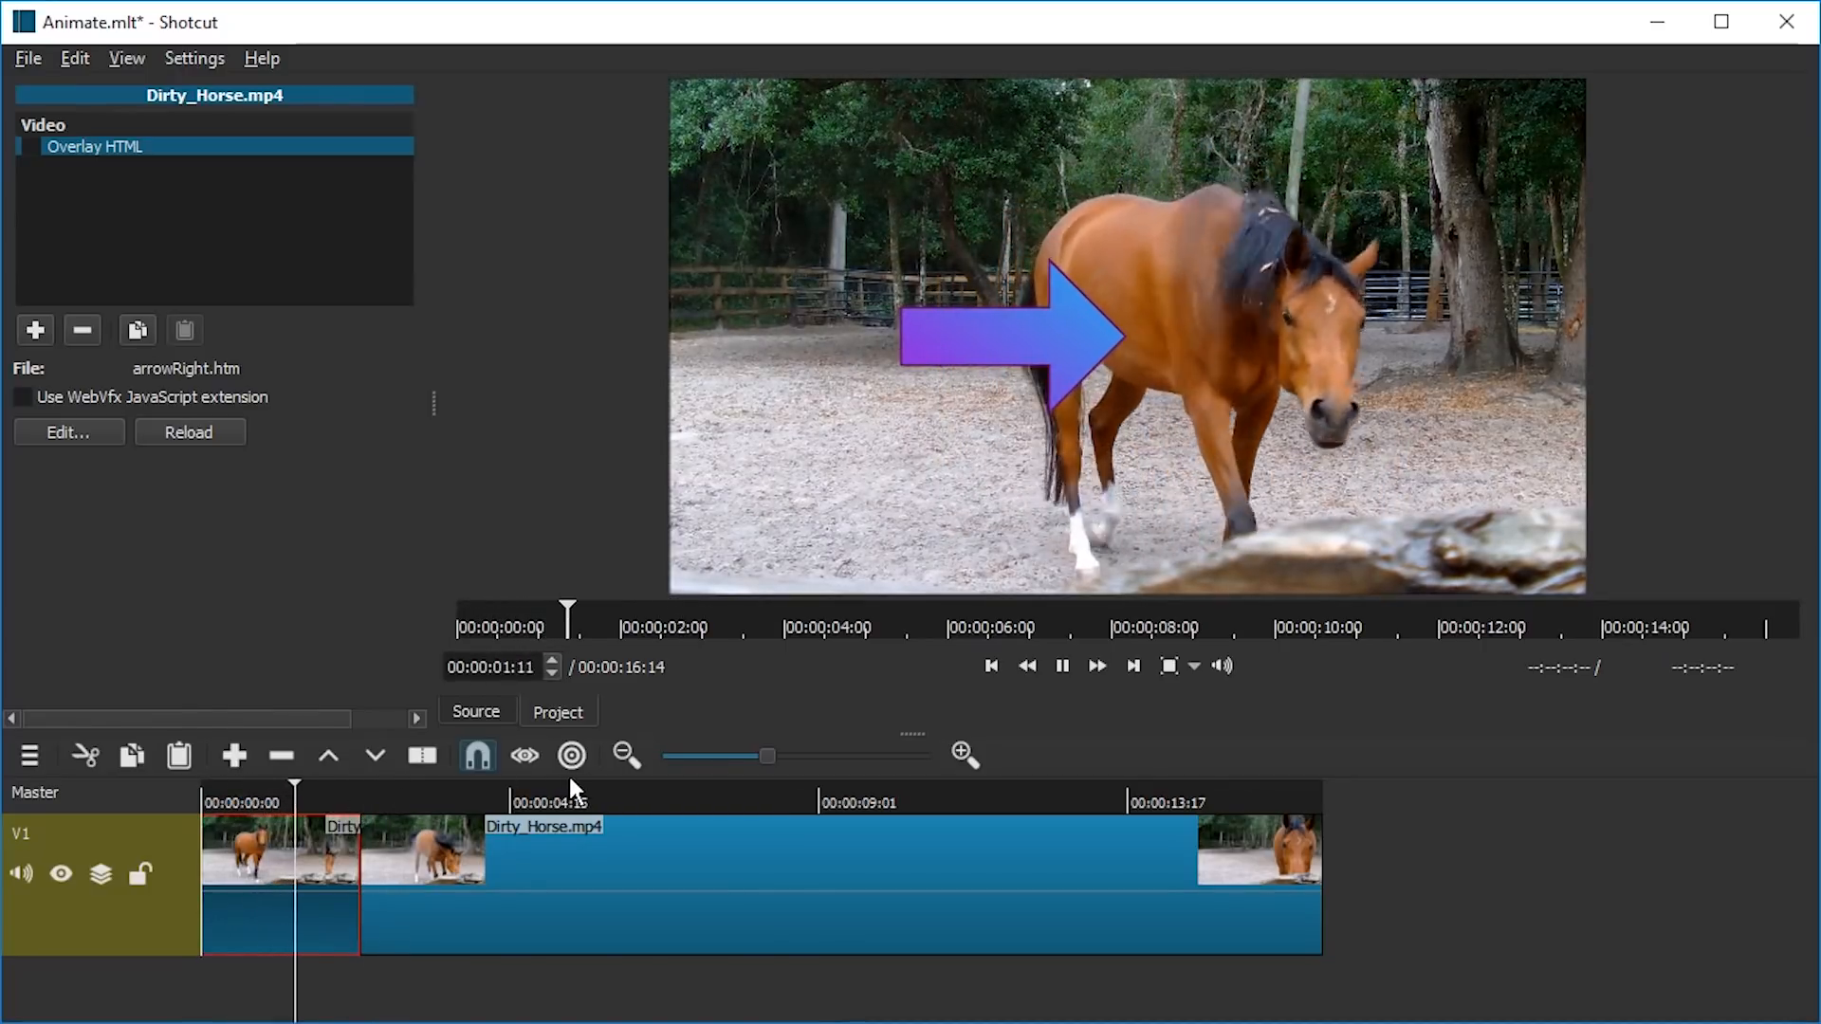
{"action": "left_click", "coordinate": [266, 806]}
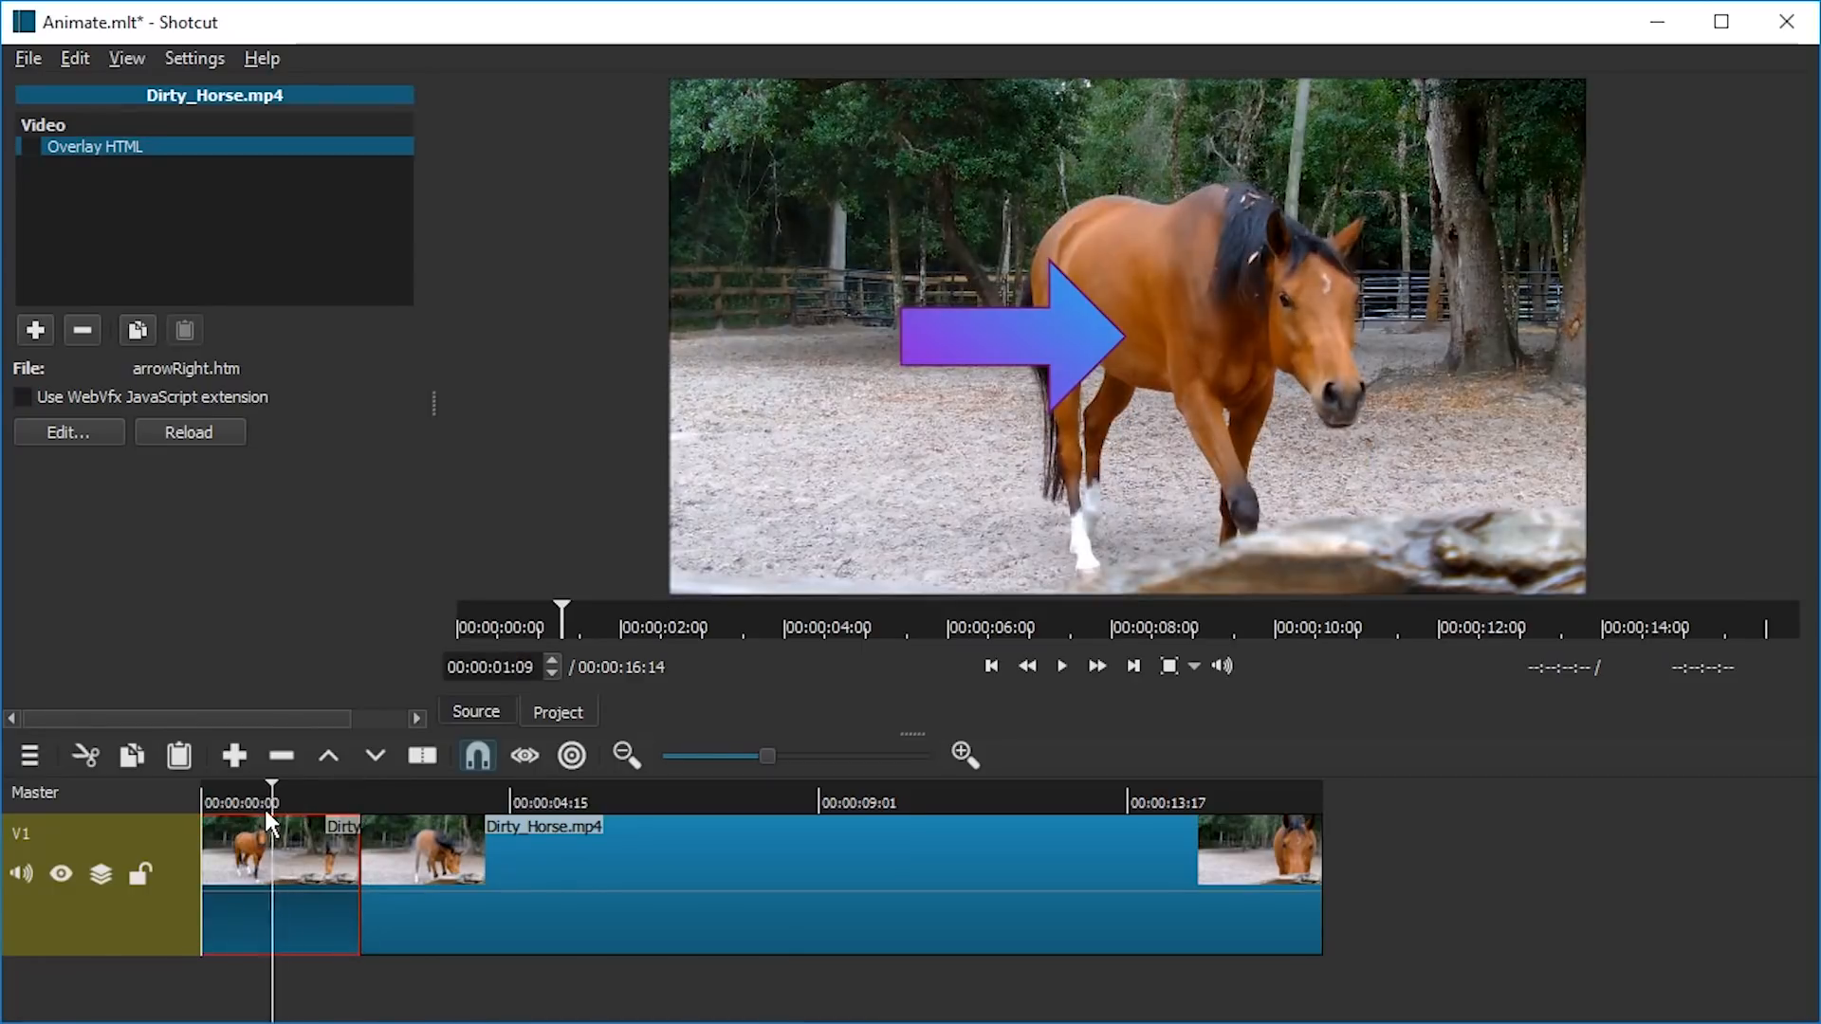
{"action": "key", "text": "space"}
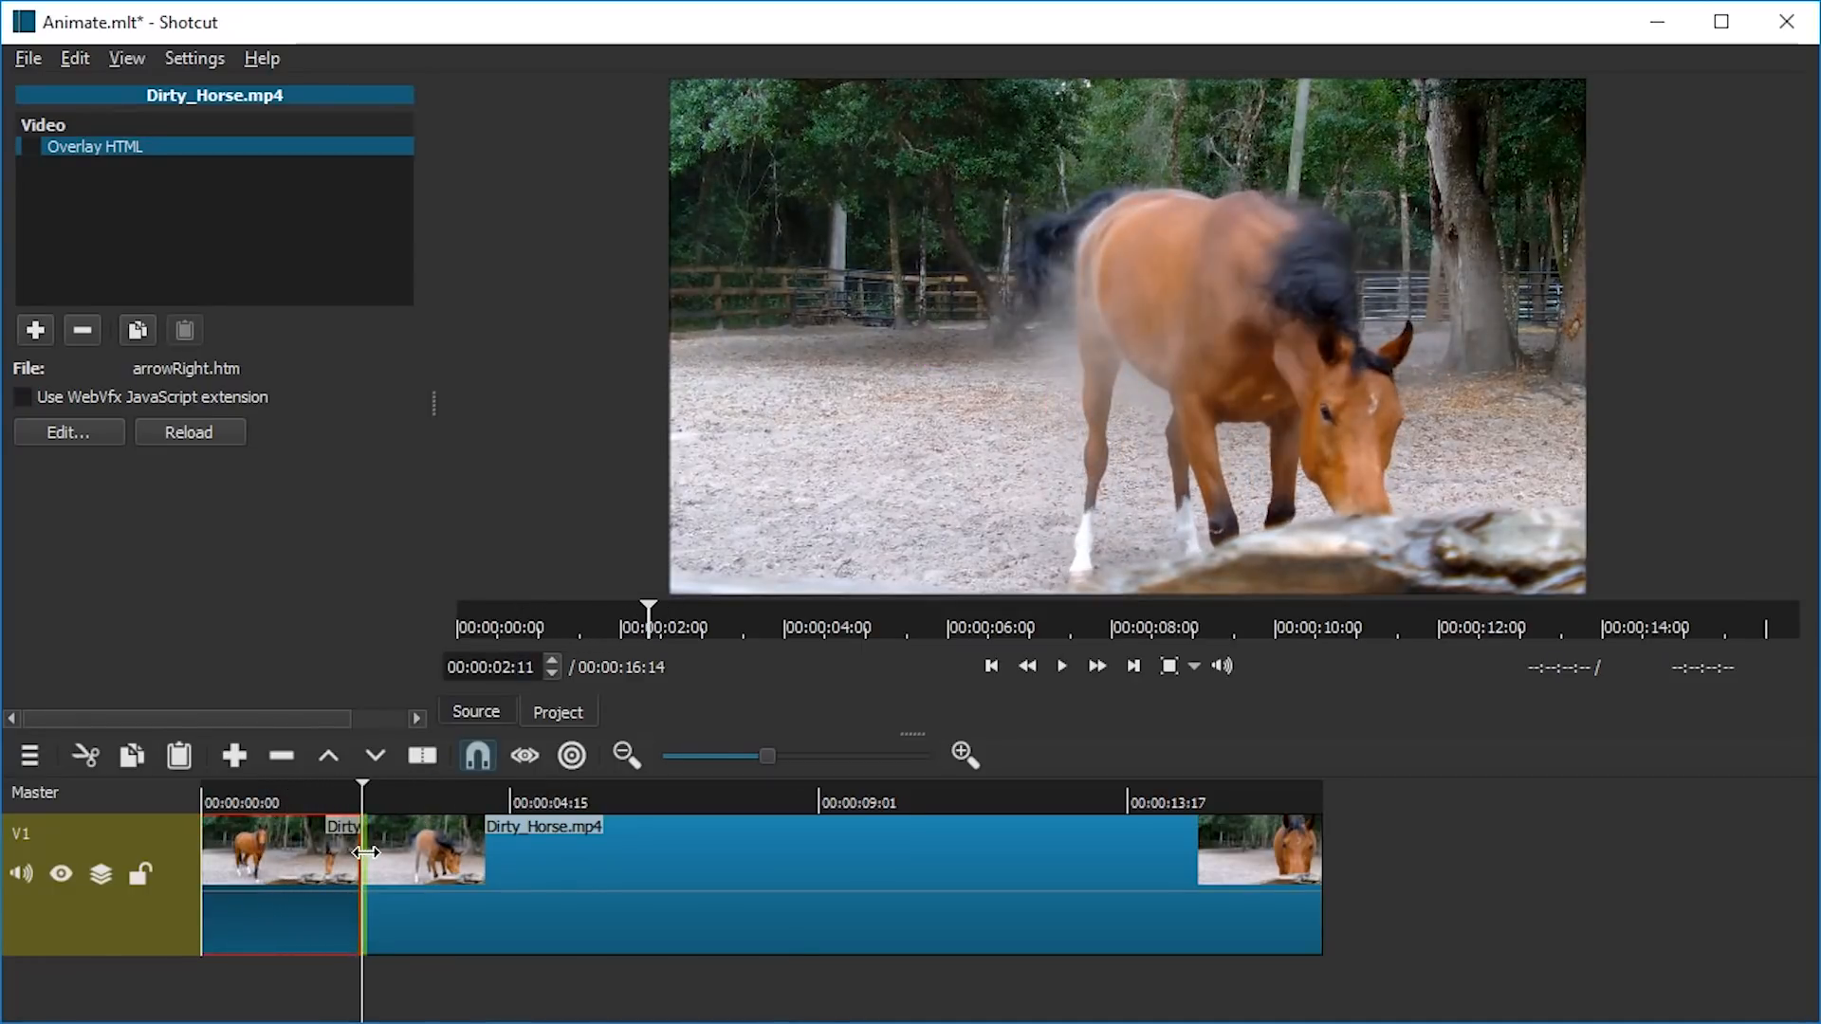
Step: Trim the start of the second Dirty_Horse.mp4 segment, lengthen the first segment to meet it, and select the first segment
{"action": "left_click", "coordinate": [374, 863]}
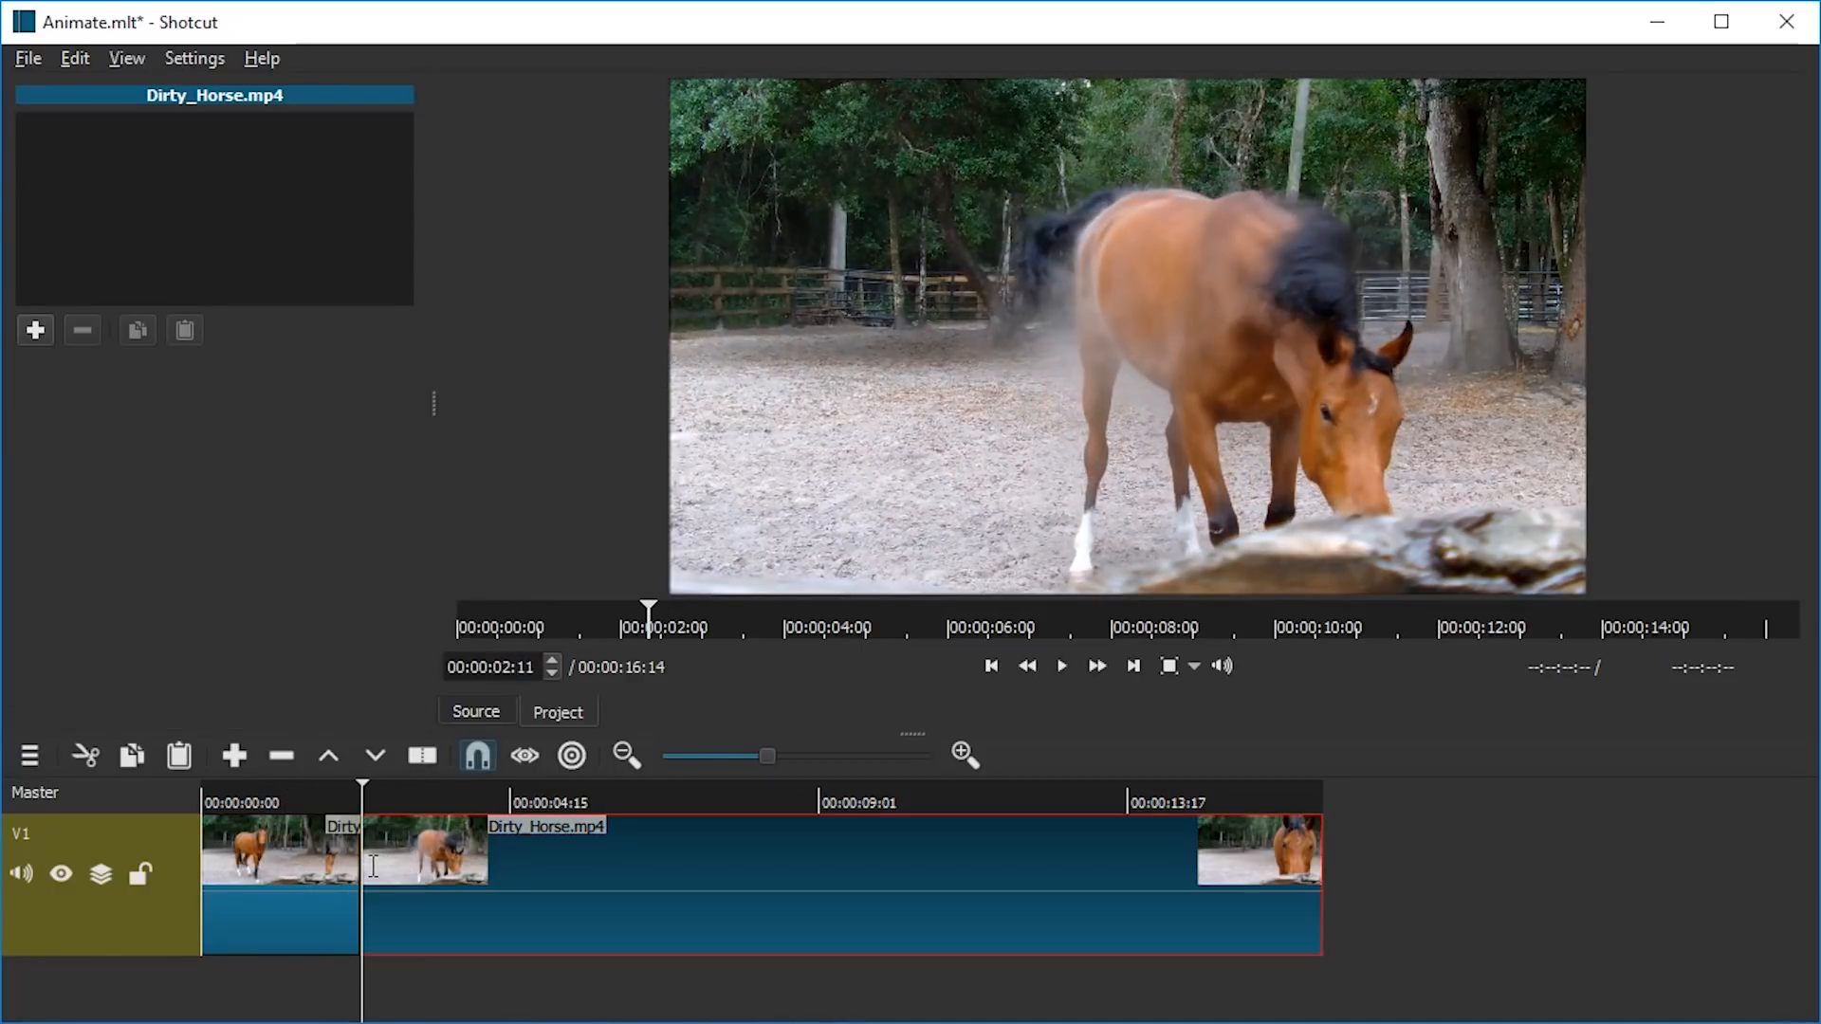
{"action": "left_click_drag", "start_coordinate": [456, 869], "coordinate": [790, 863]}
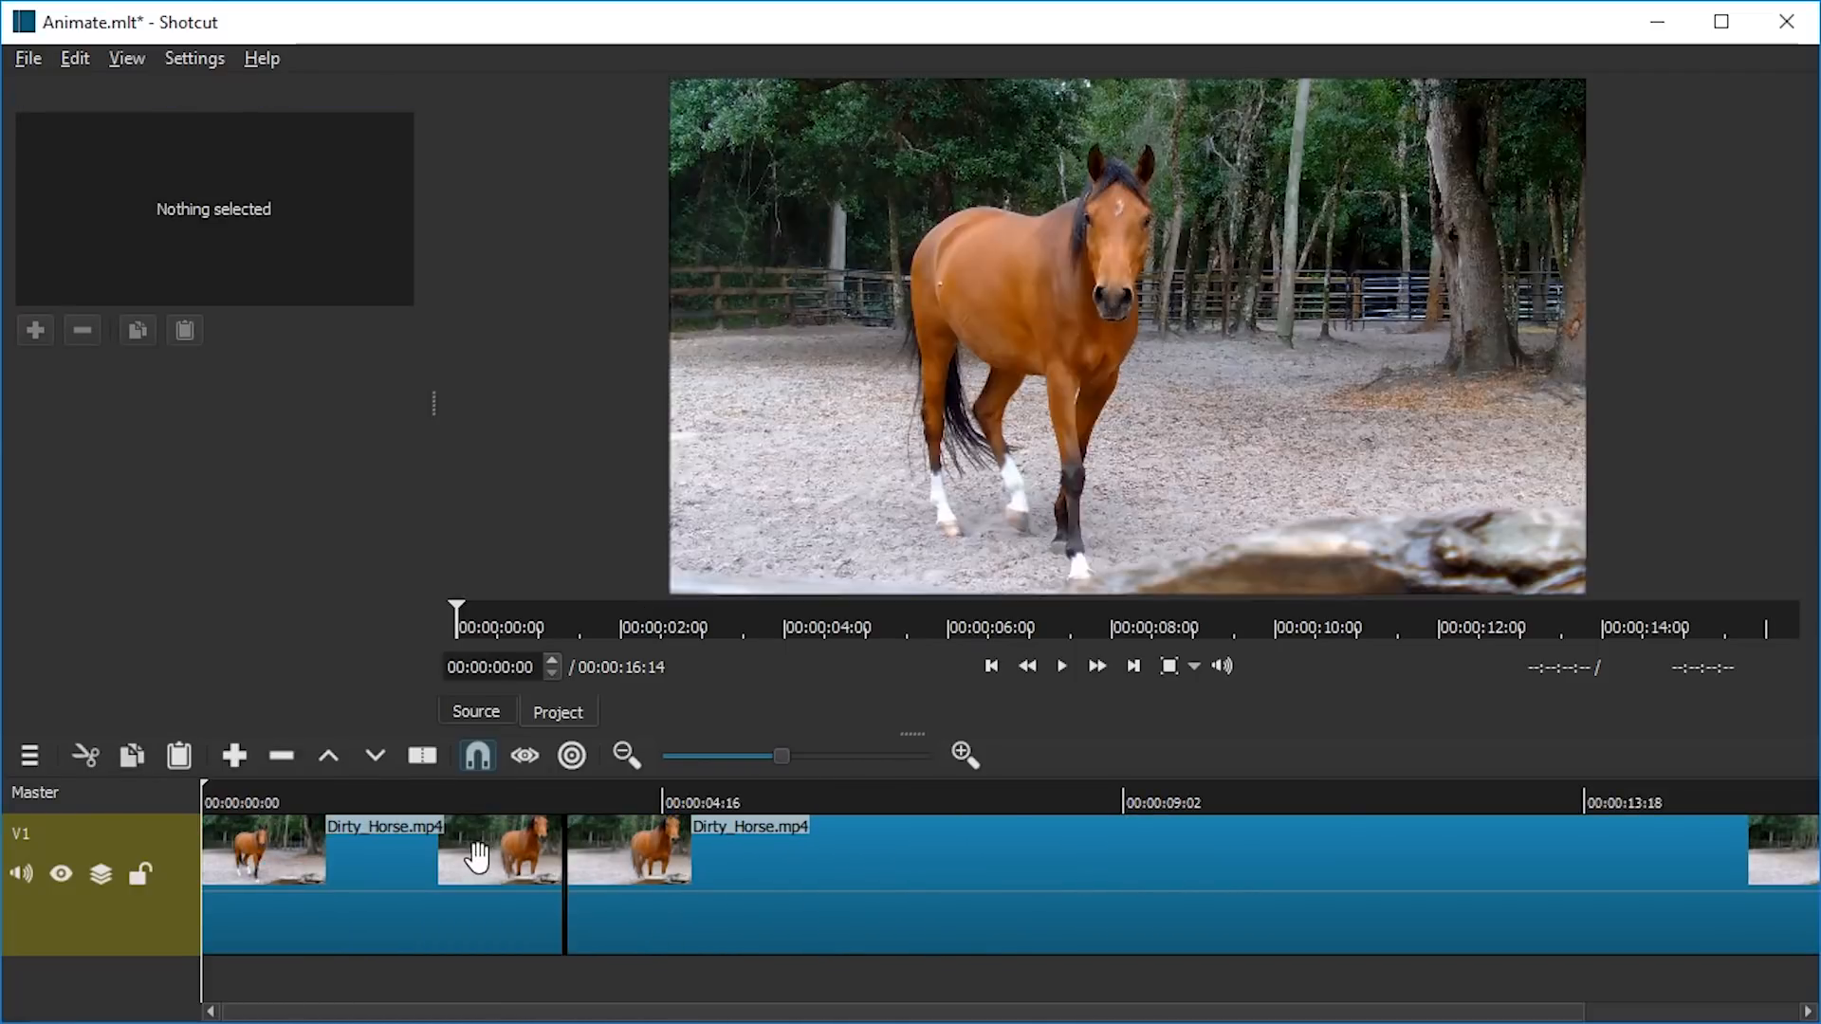
{"action": "left_click", "coordinate": [477, 859]}
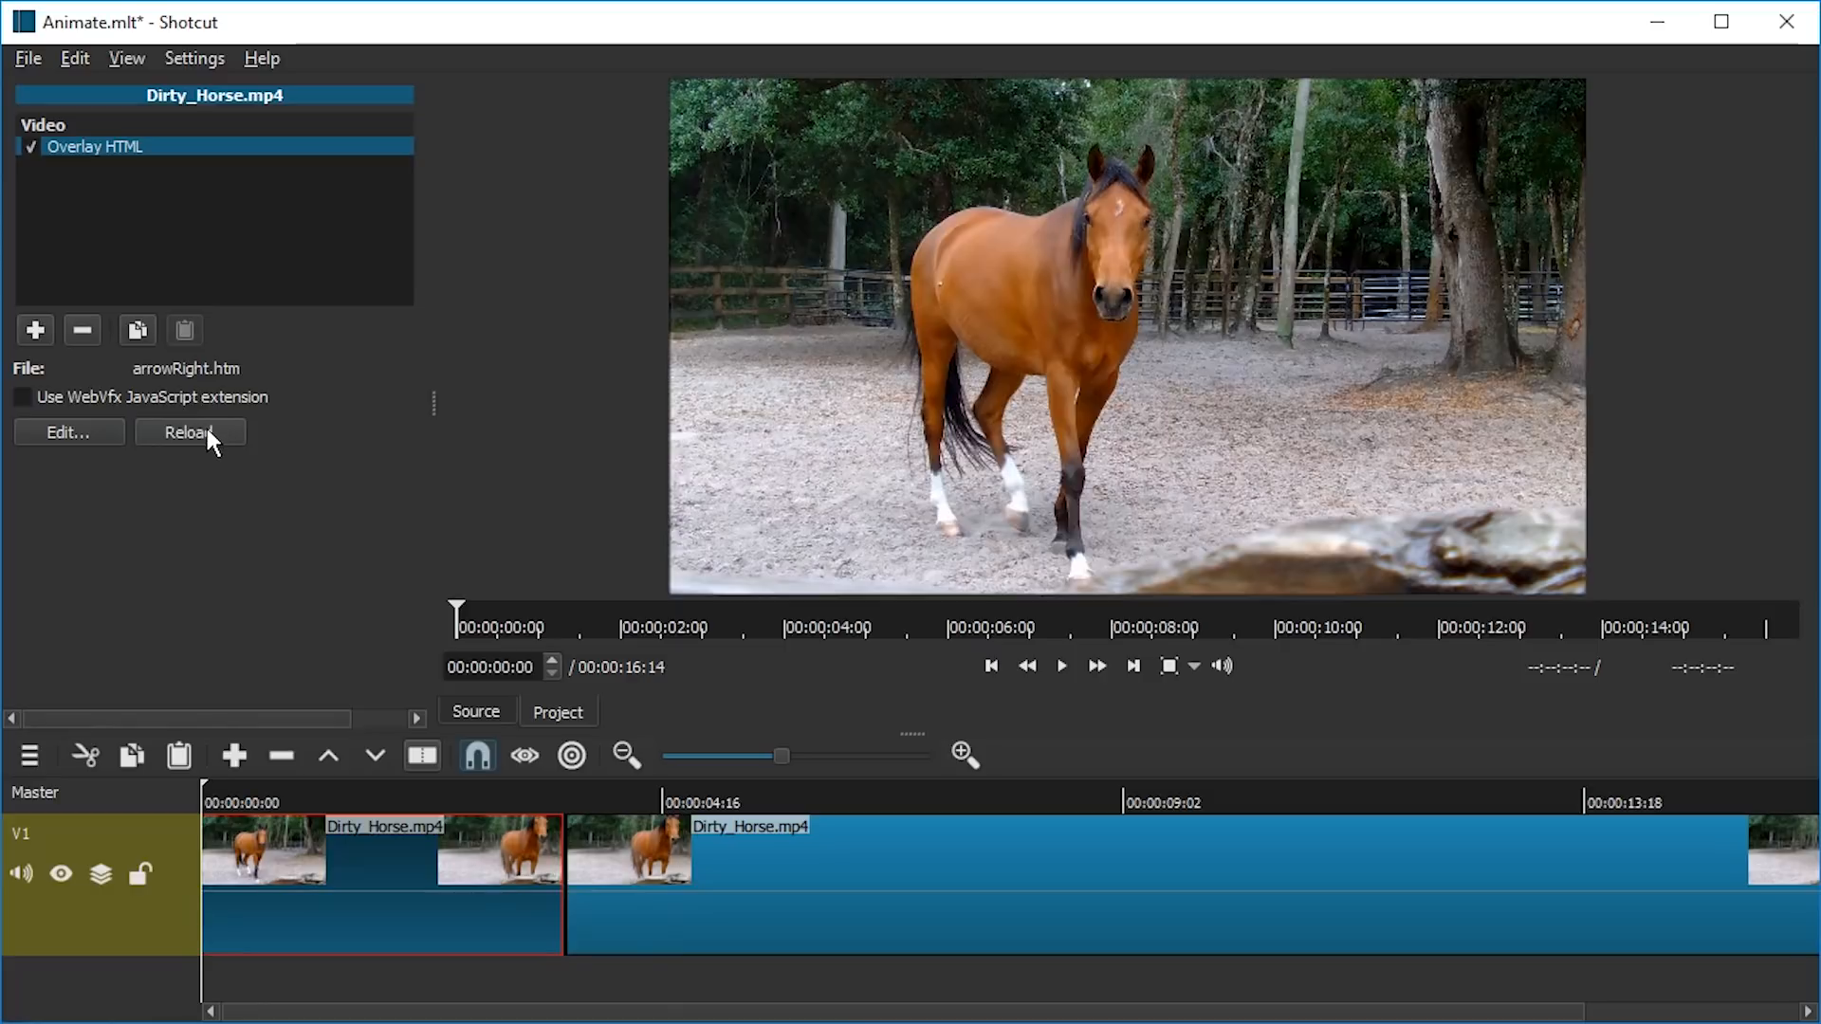
Step: Play the lengthened first segment to check the arrow animation's timing
{"action": "key", "text": "space"}
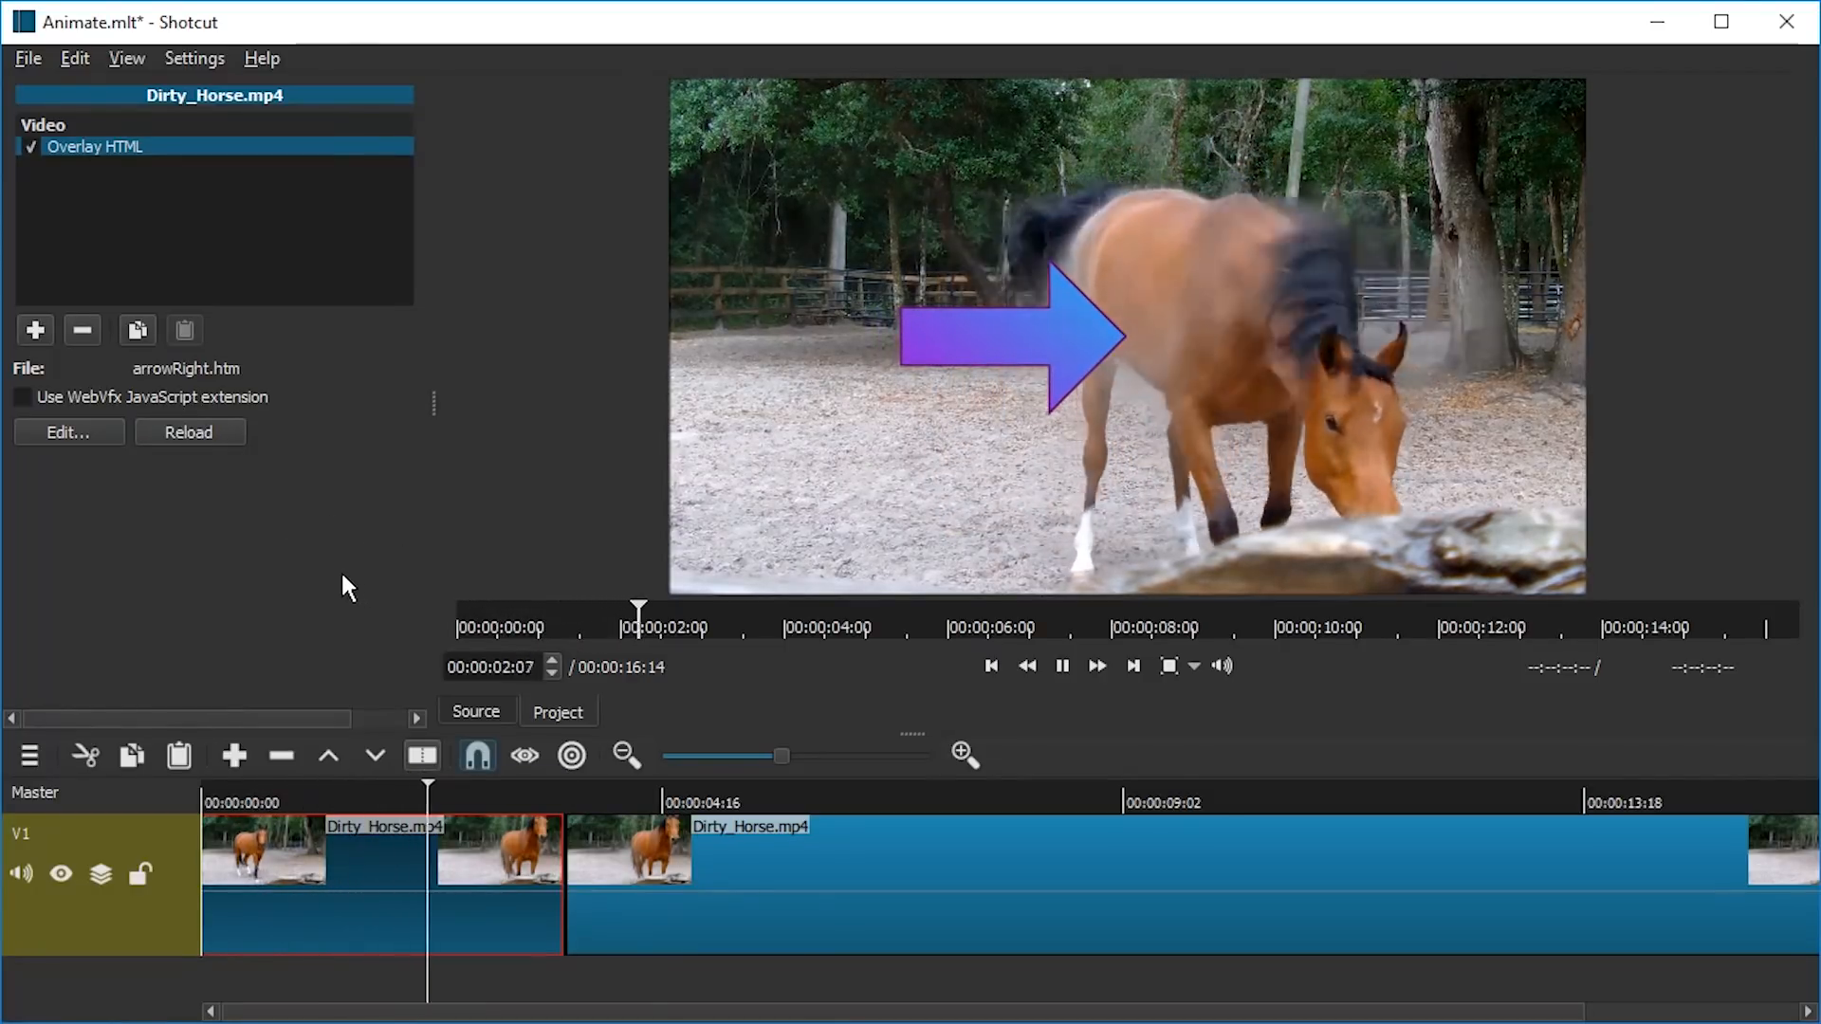
{"action": "key", "text": "space"}
{"action": "left_click_drag", "start_coordinate": [247, 804], "coordinate": [223, 816]}
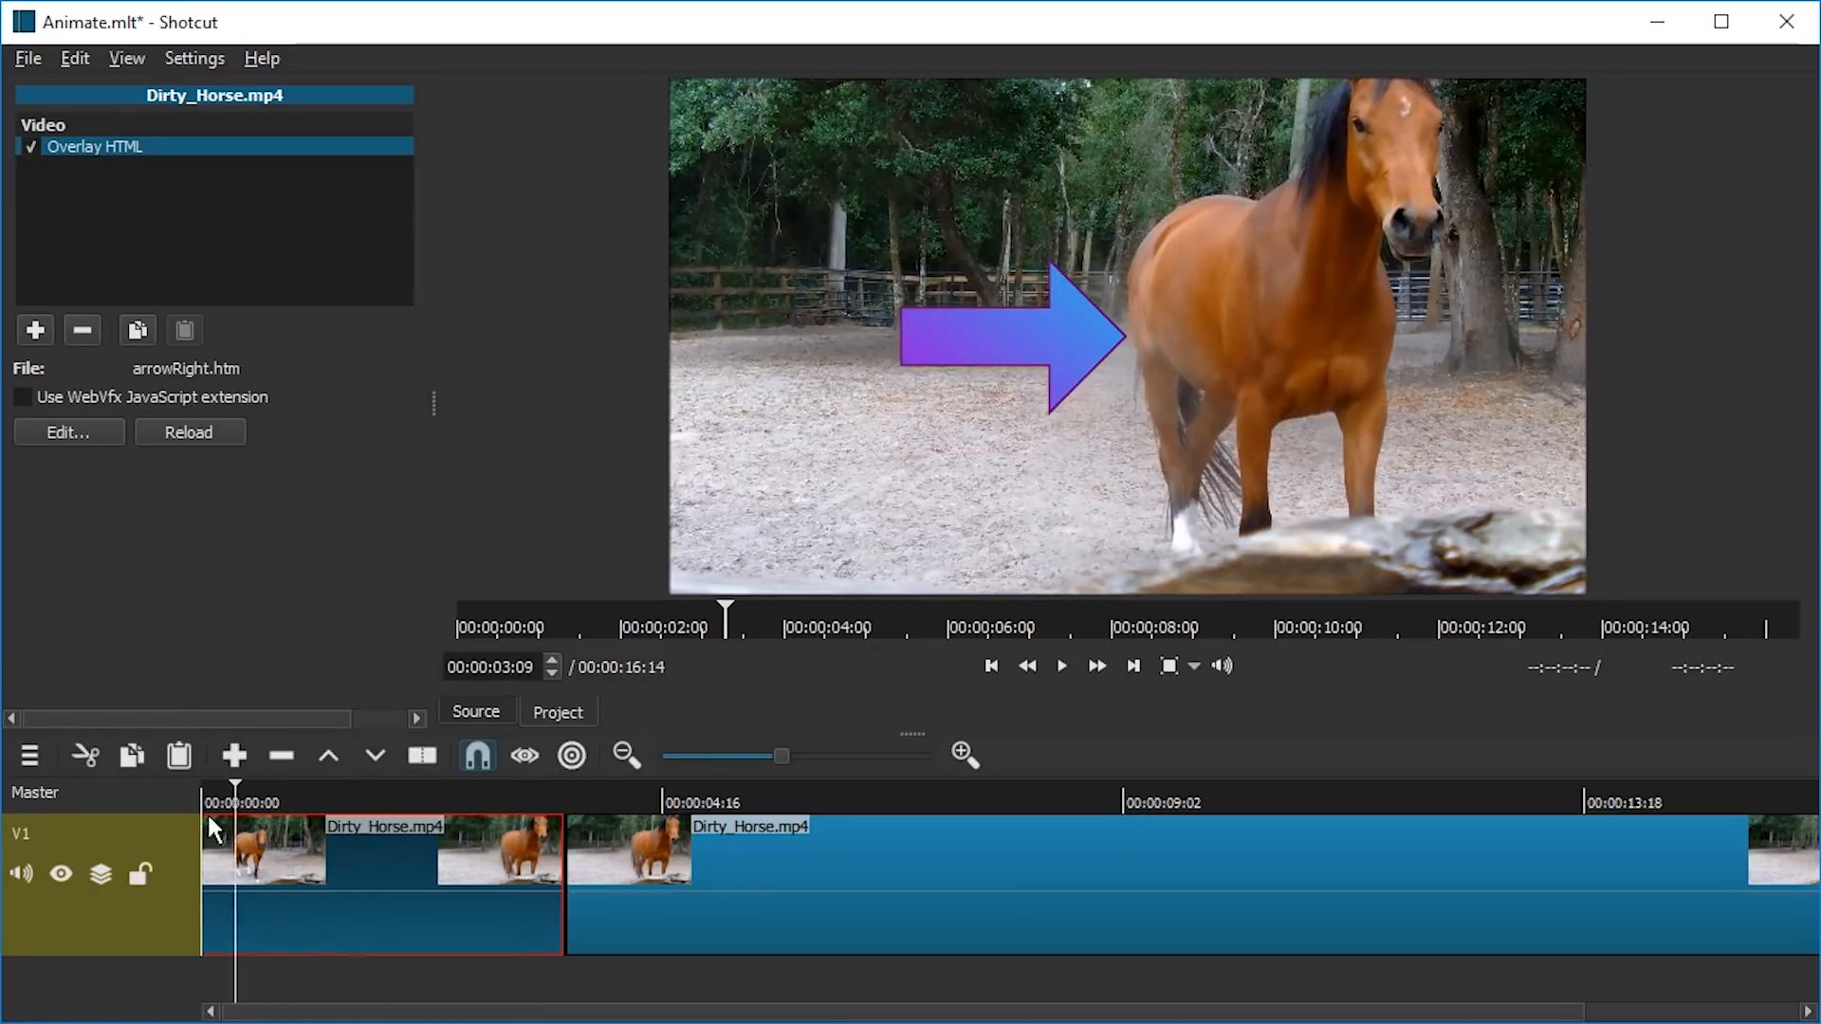
{"action": "key", "text": "space"}
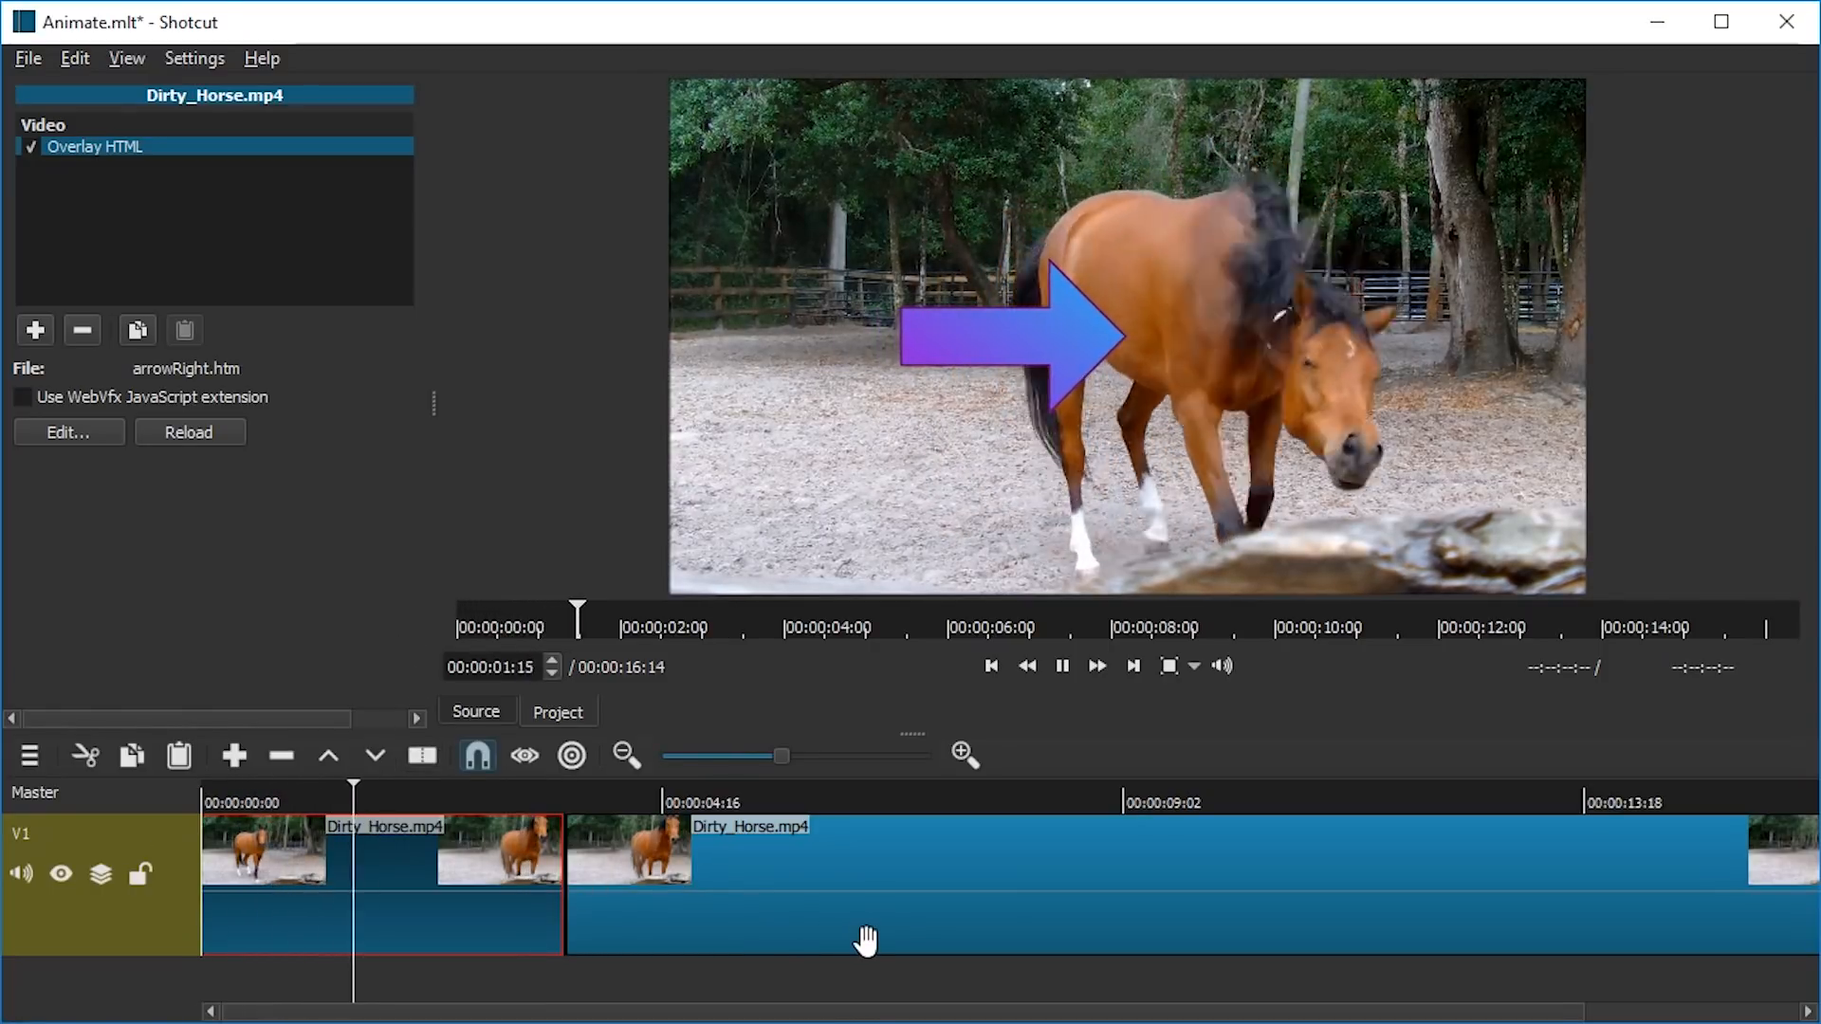
{"action": "key", "text": "space"}
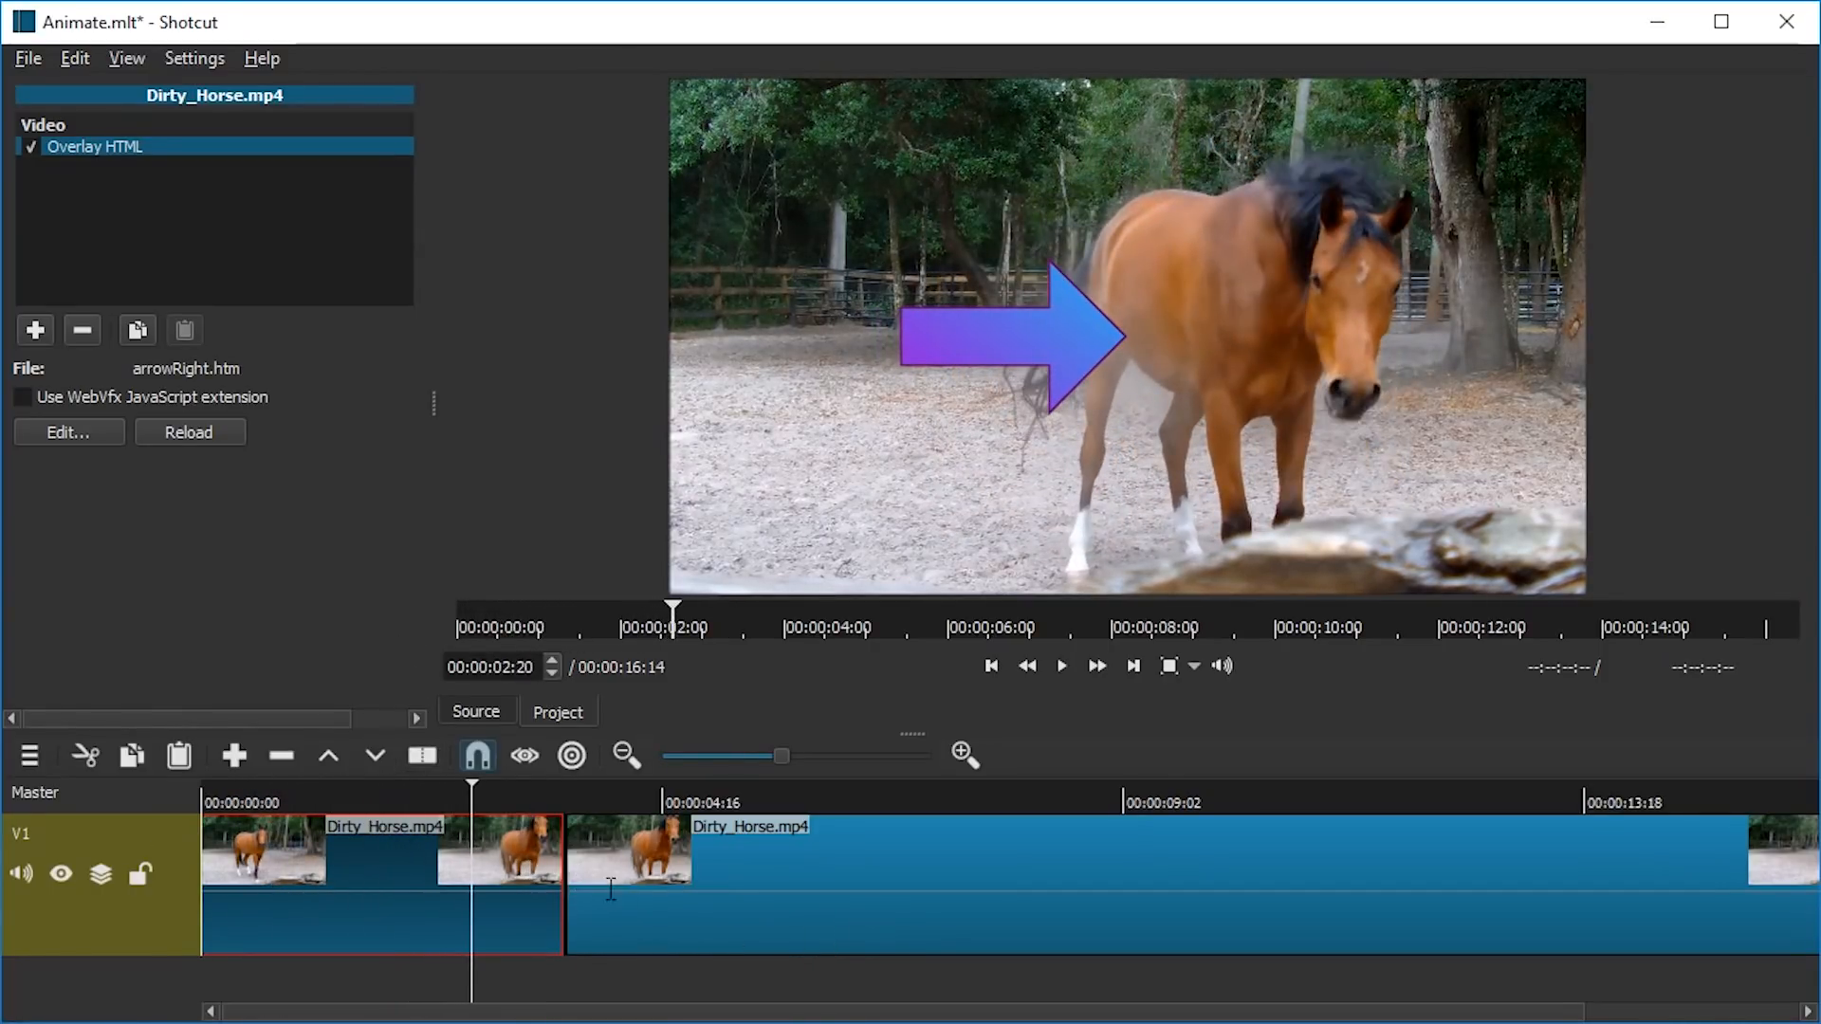
Step: Trim about 00:00:01:06 more off the start of the second segment and extend the first segment to close the gap
{"action": "left_click", "coordinate": [578, 873]}
{"action": "left_click_drag", "start_coordinate": [591, 875], "coordinate": [714, 877]}
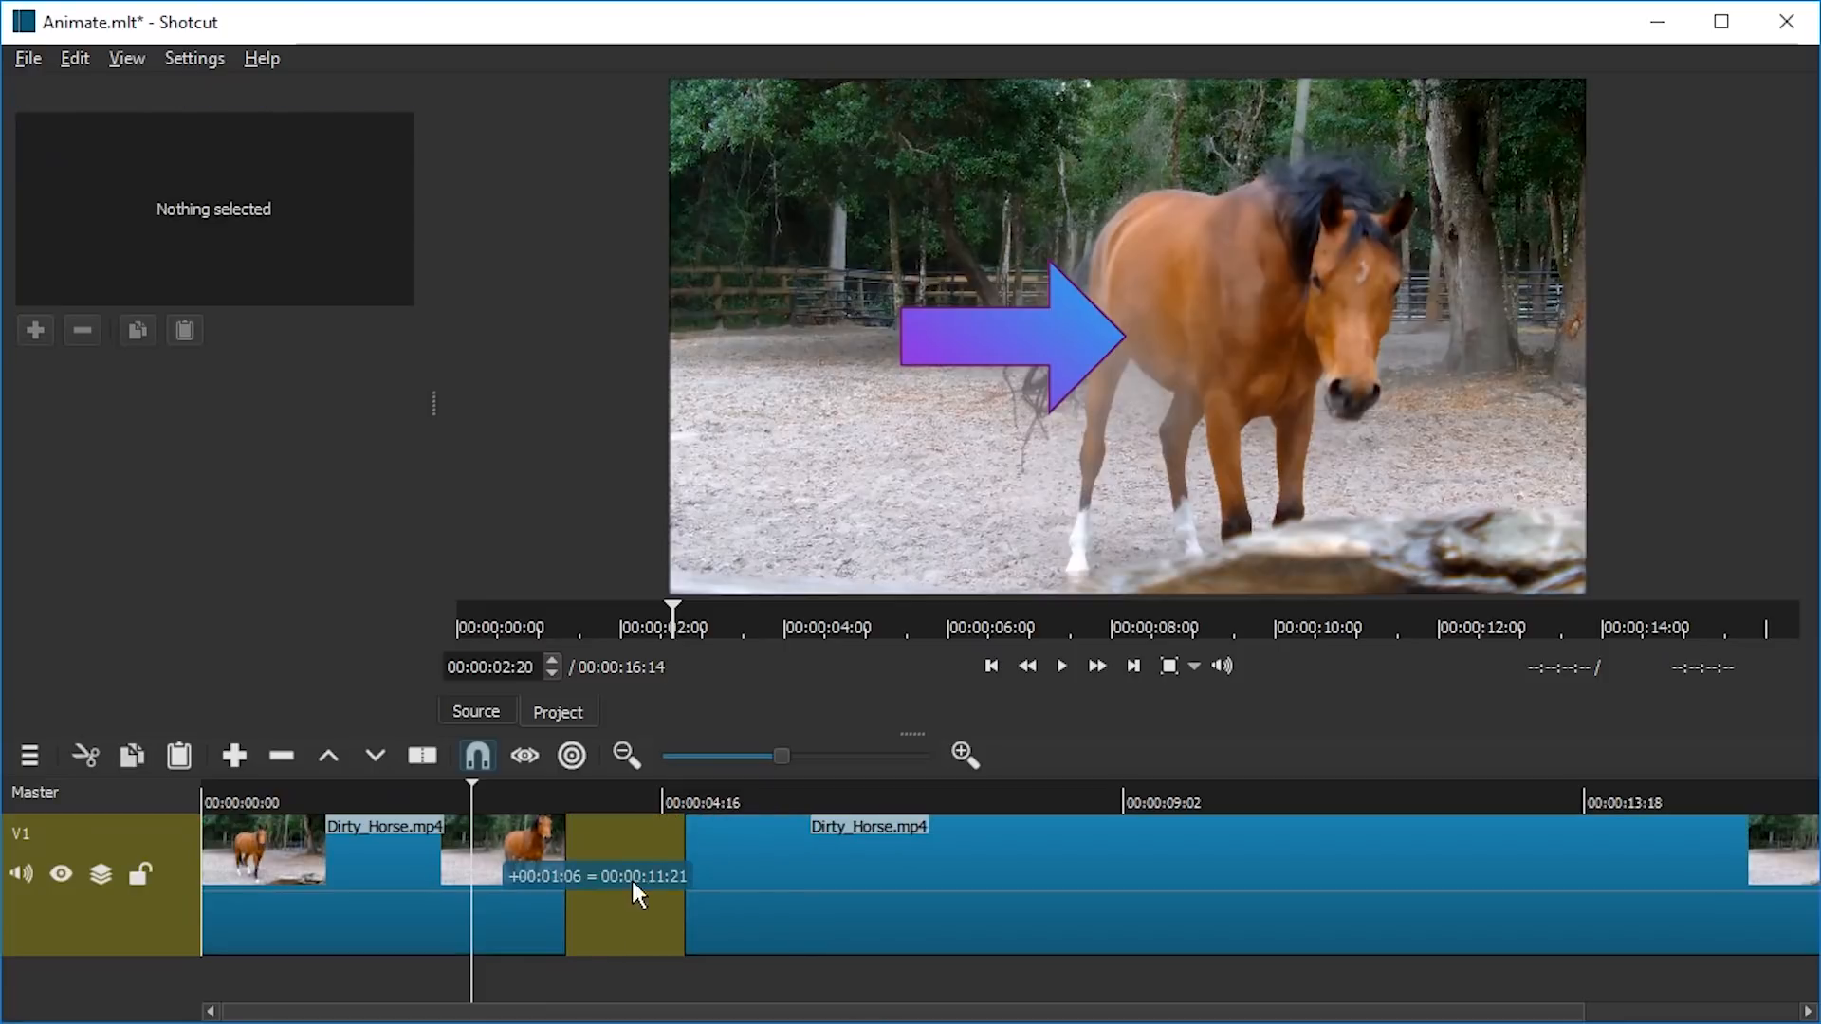
{"action": "left_click_drag", "start_coordinate": [569, 878], "coordinate": [726, 861]}
Step: Select the first segment after its second extension and replay it from several points to examine how long the arrow stays on screen
{"action": "key", "text": "Home"}
{"action": "key", "text": "space"}
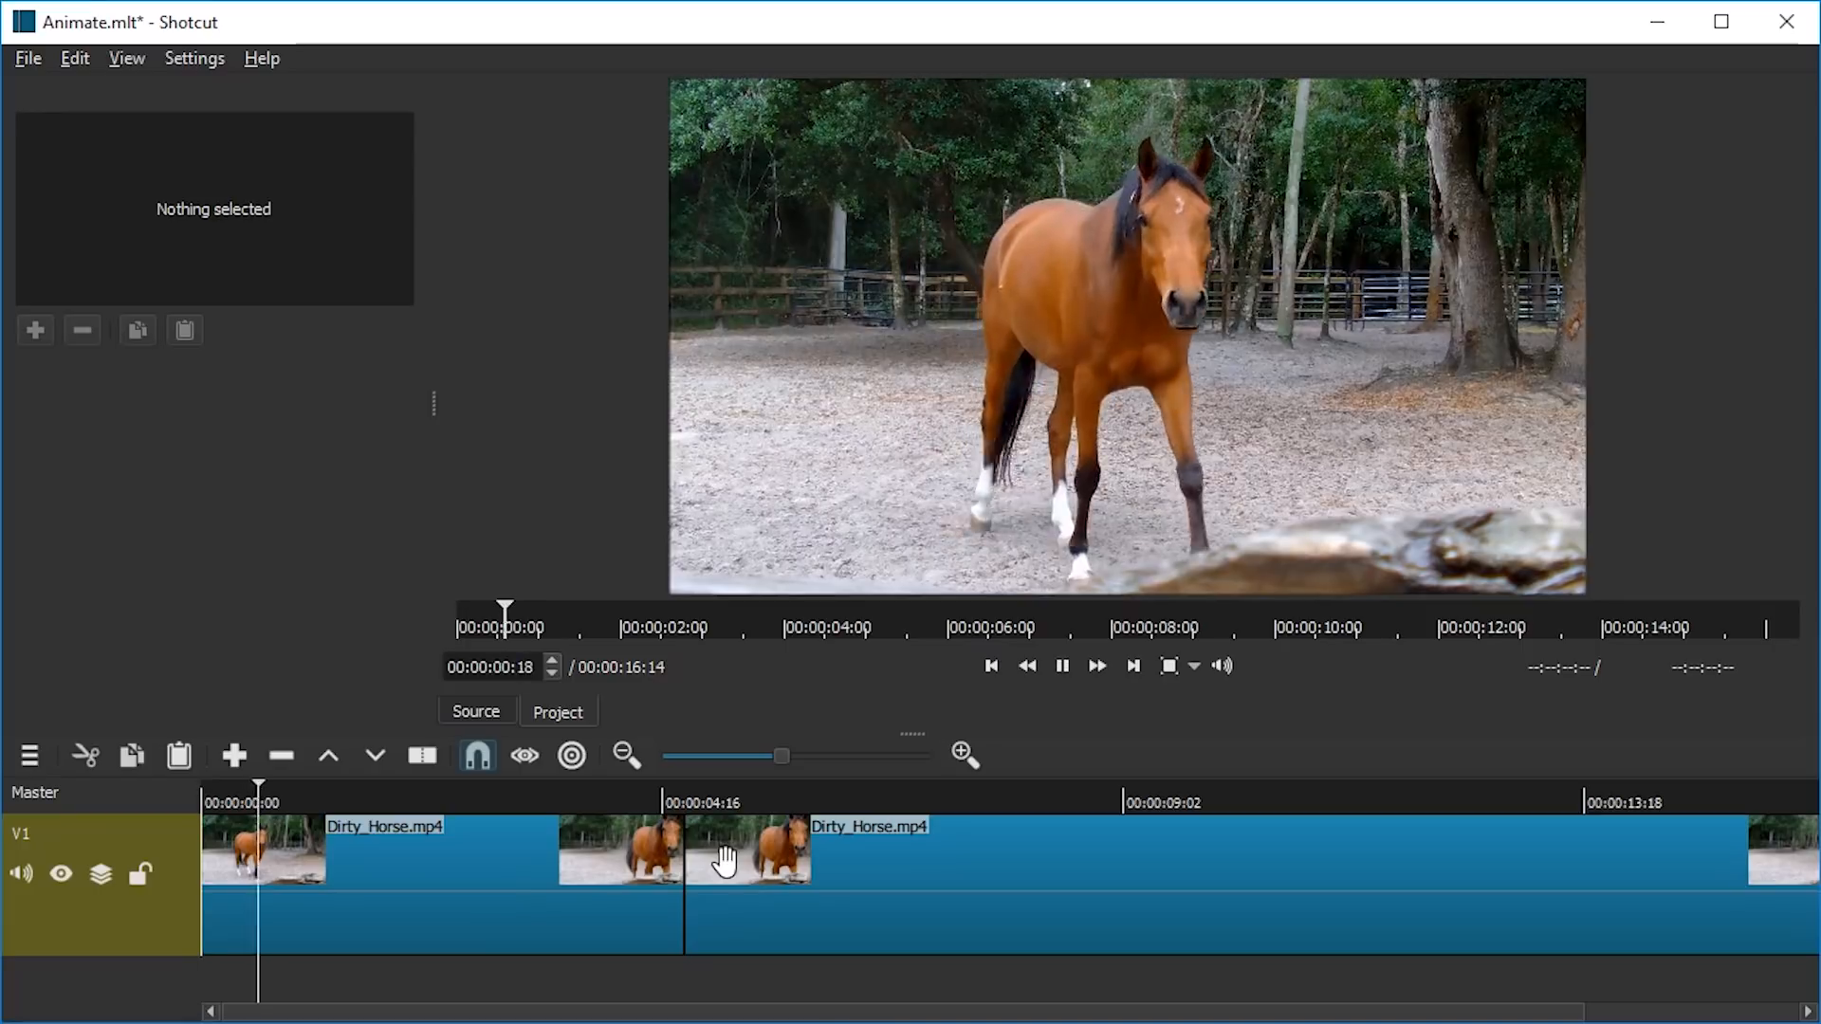
{"action": "key", "text": "space"}
{"action": "left_click_drag", "start_coordinate": [379, 800], "coordinate": [41, 787]}
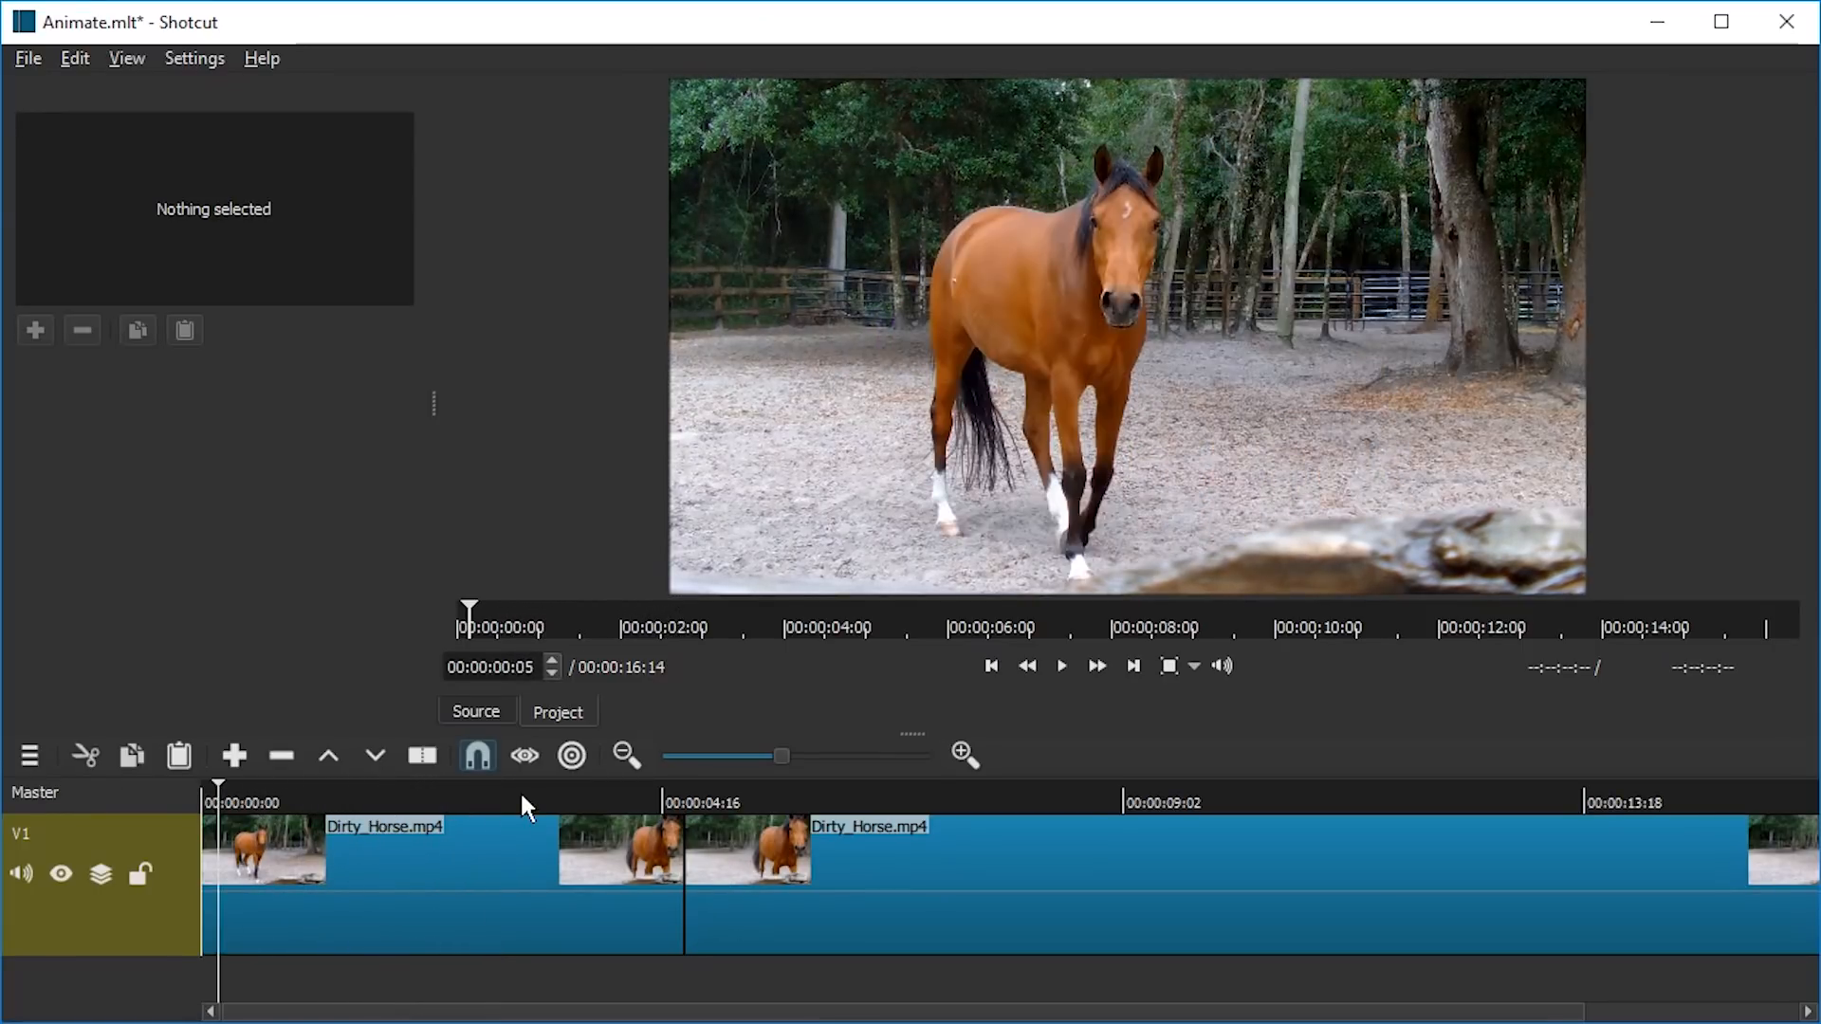
{"action": "key", "text": "Home"}
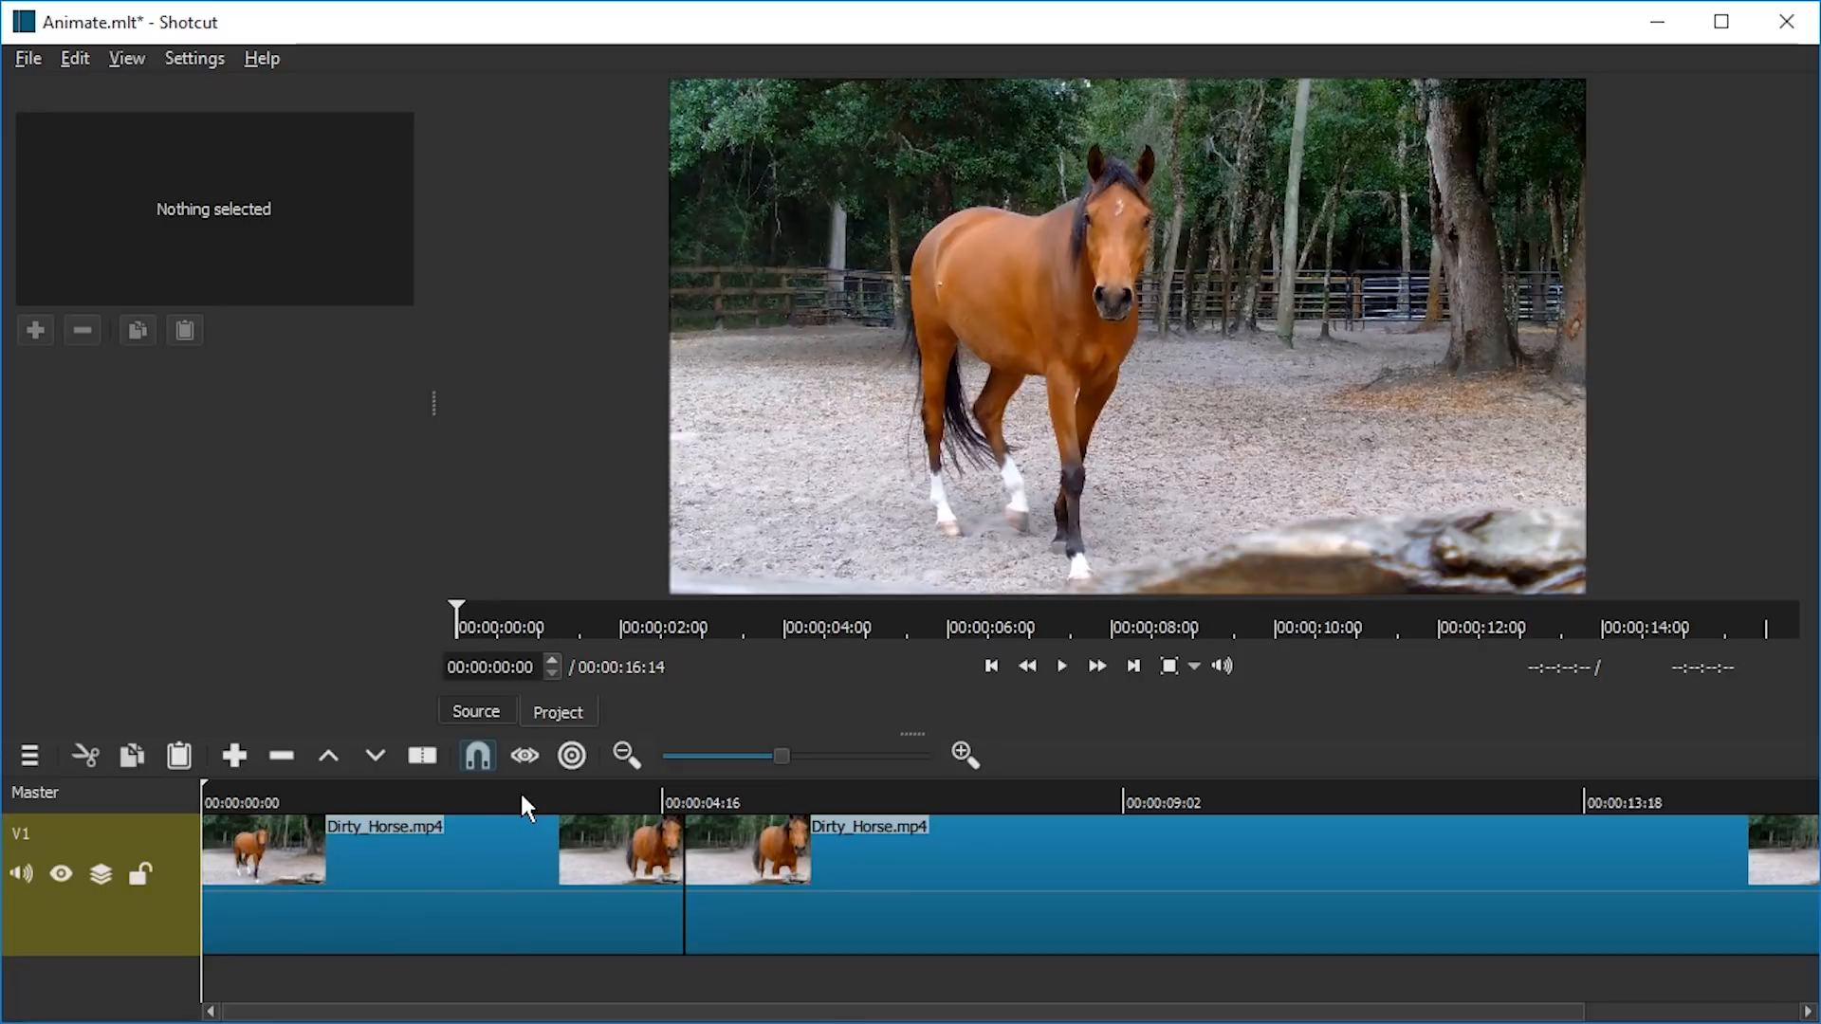
{"action": "left_click", "coordinate": [471, 866]}
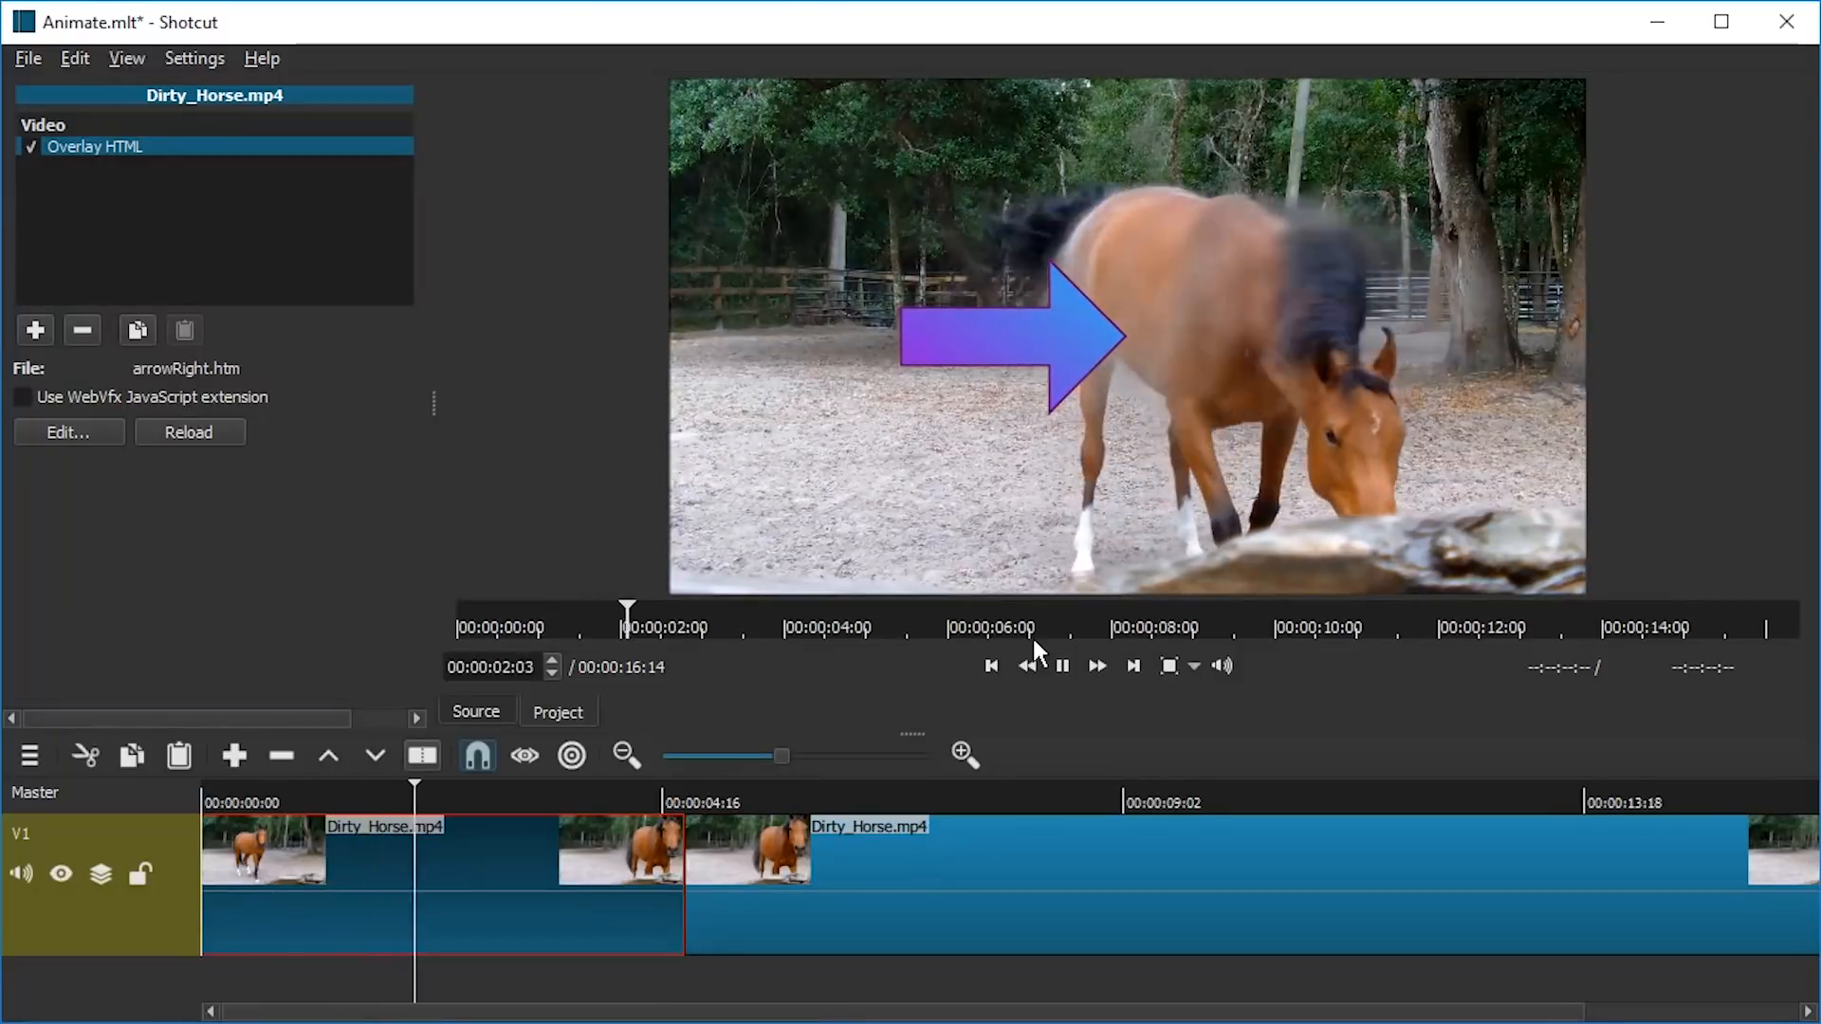
{"action": "key", "text": "space"}
{"action": "left_click", "coordinate": [285, 793]}
{"action": "key", "text": "space"}
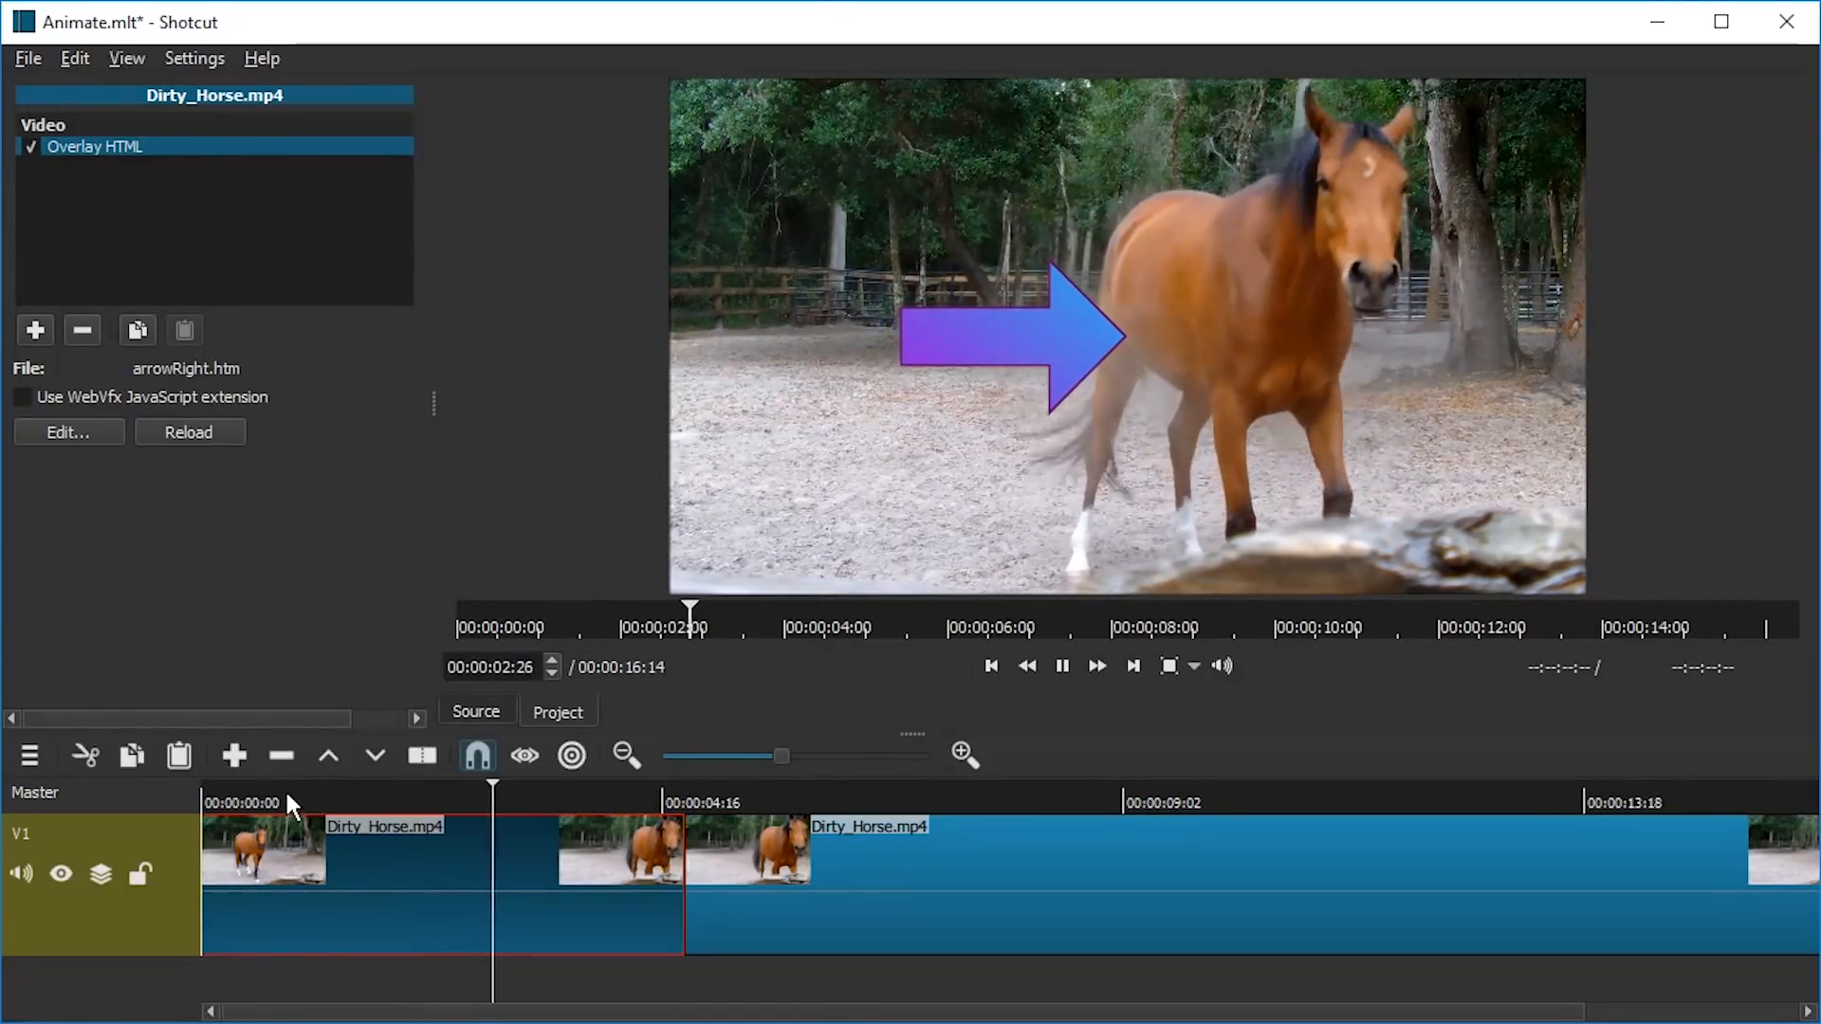
{"action": "key", "text": "Home"}
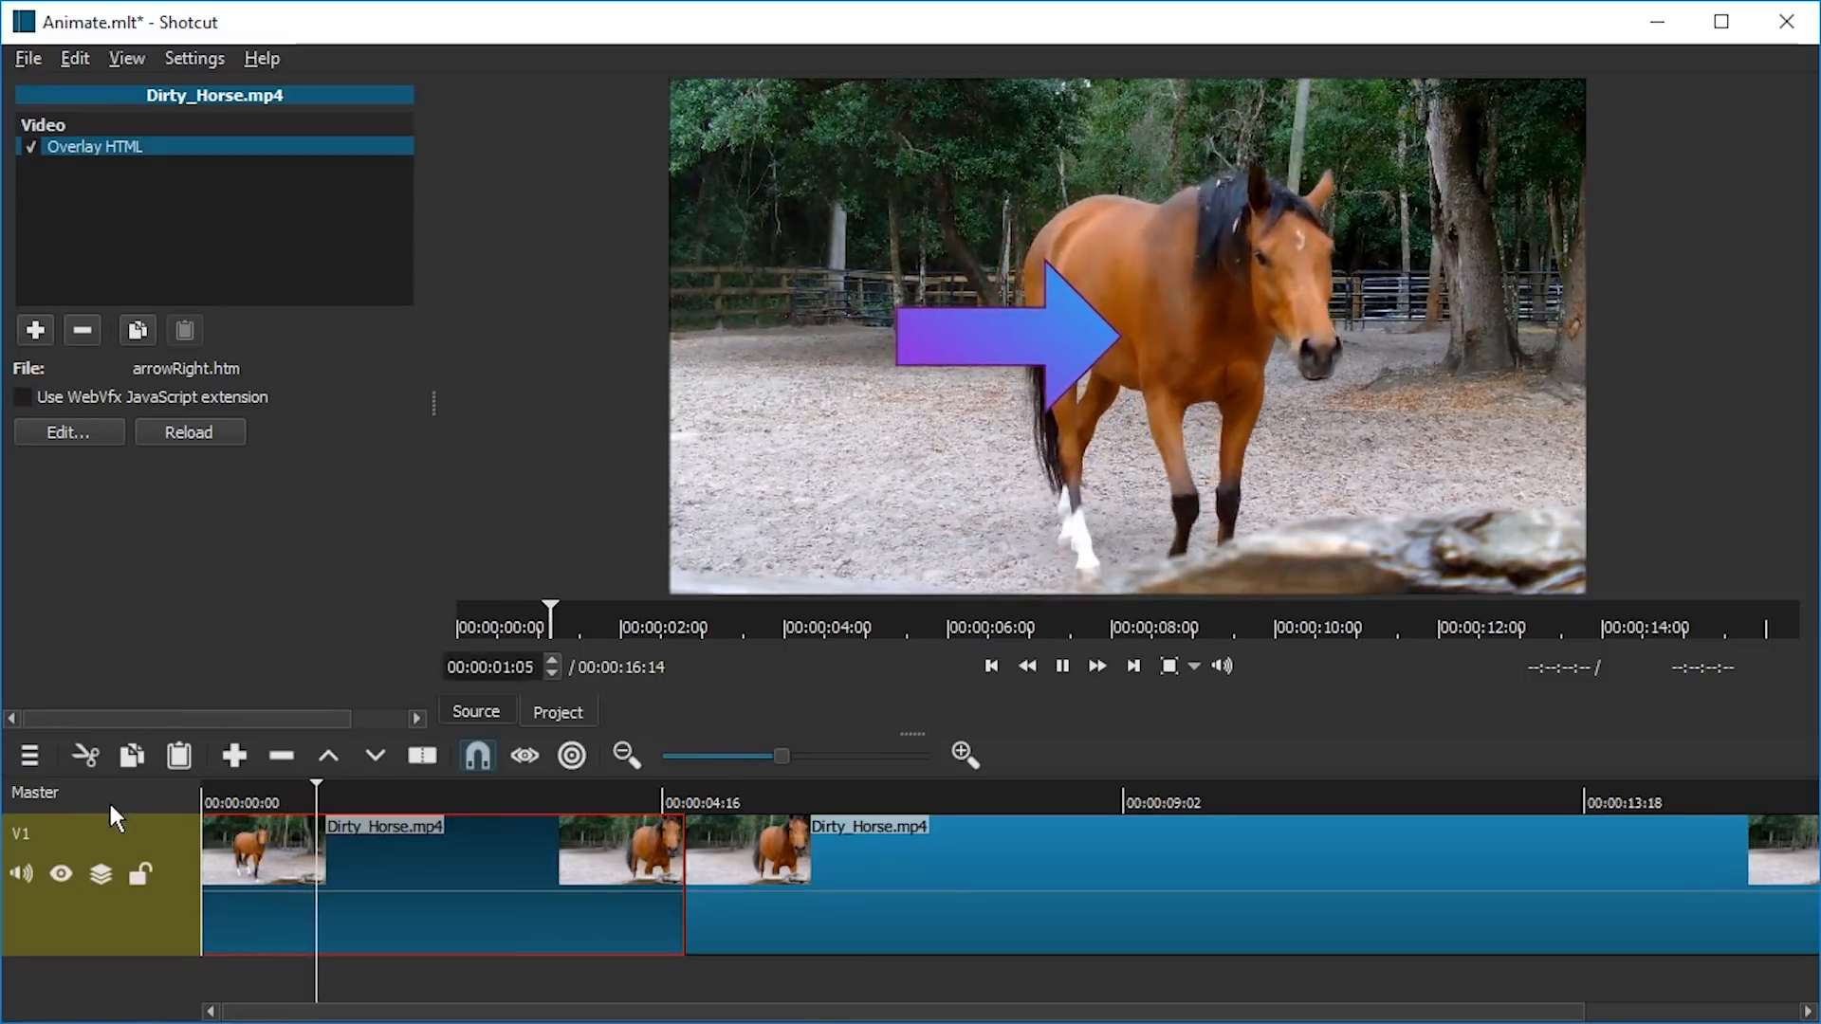
{"action": "key", "text": "space"}
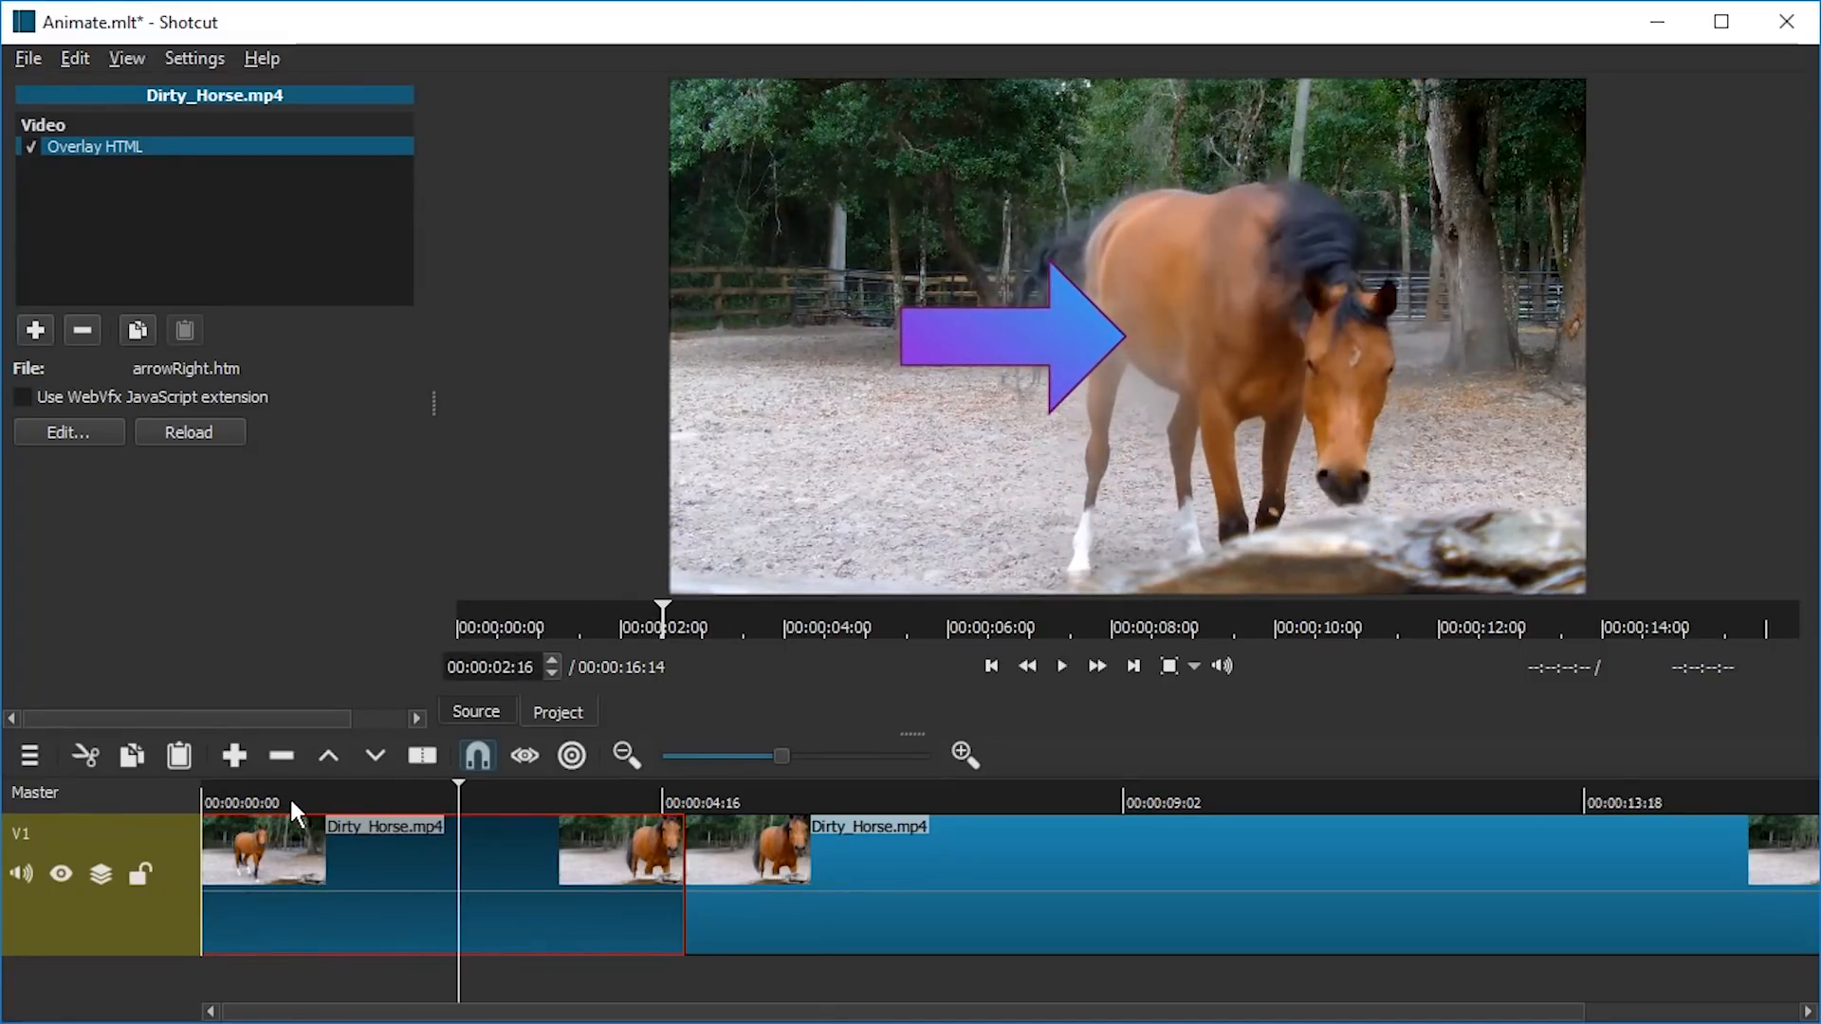
Step: Split the first segment at 00:00:00:18 and remove the Overlay HTML filter from its short opening part
{"action": "left_click", "coordinate": [265, 799]}
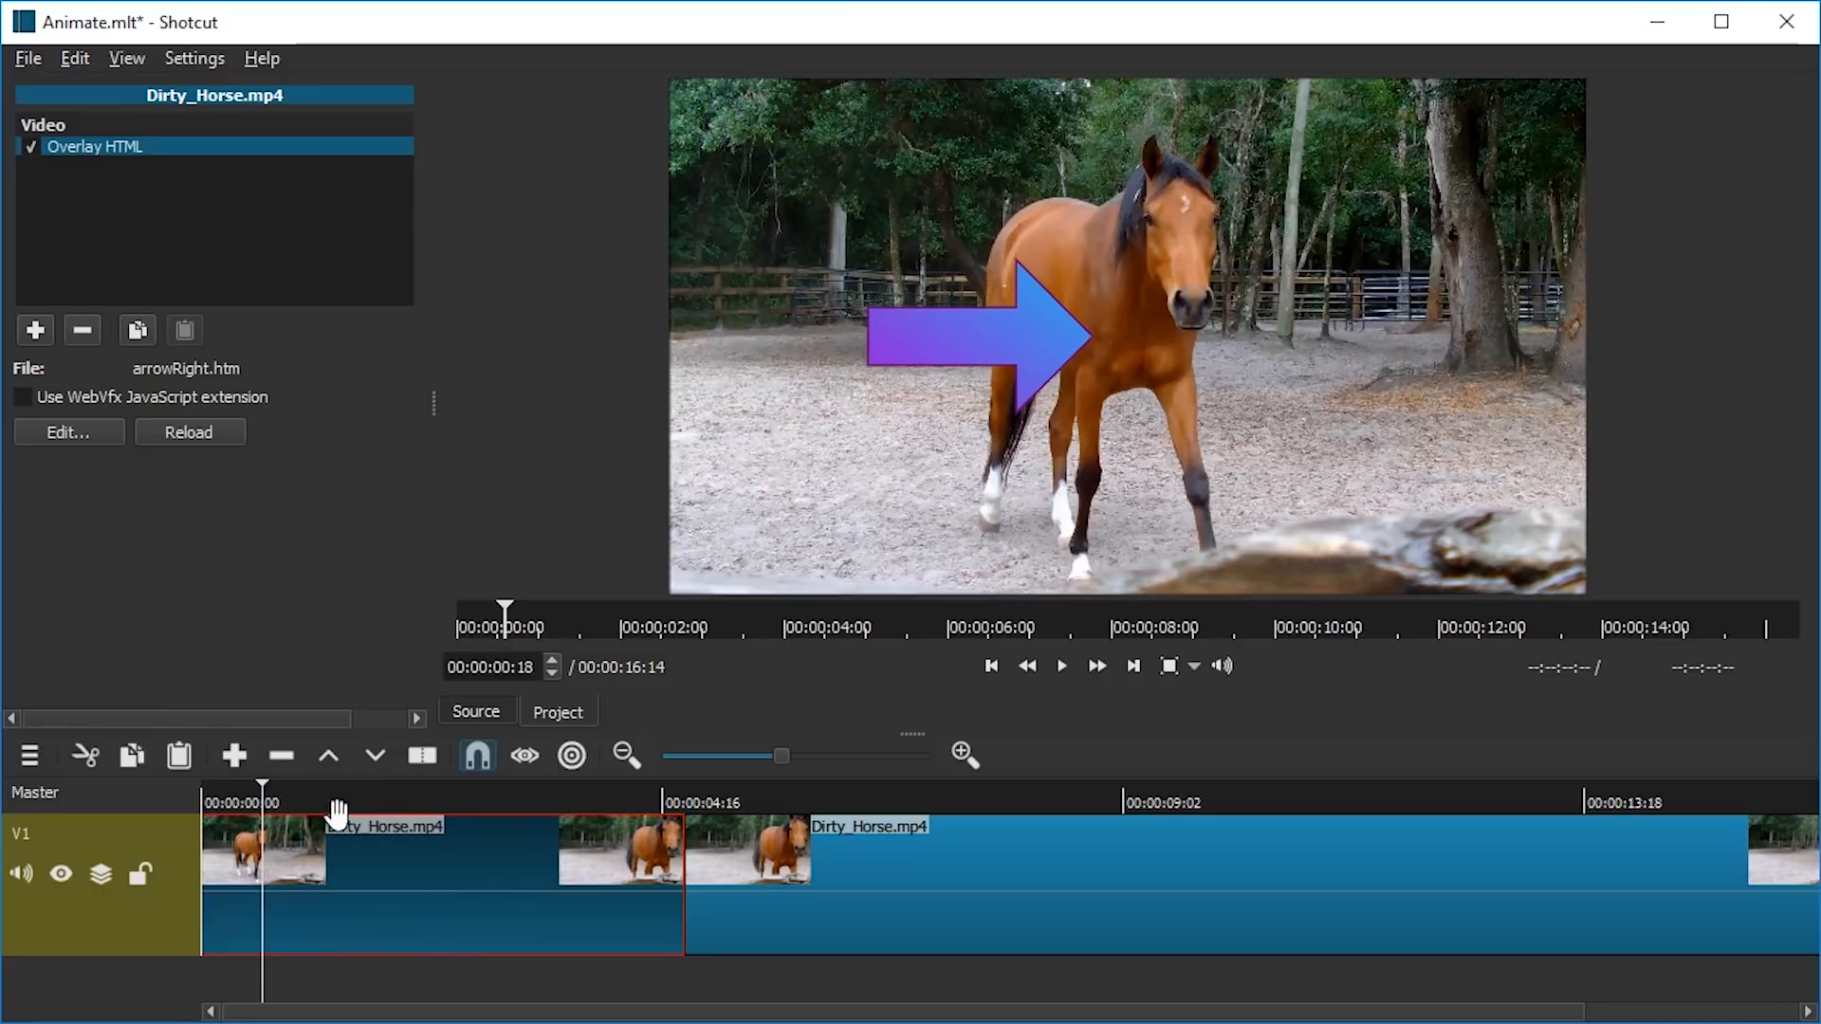
{"action": "key", "text": "s"}
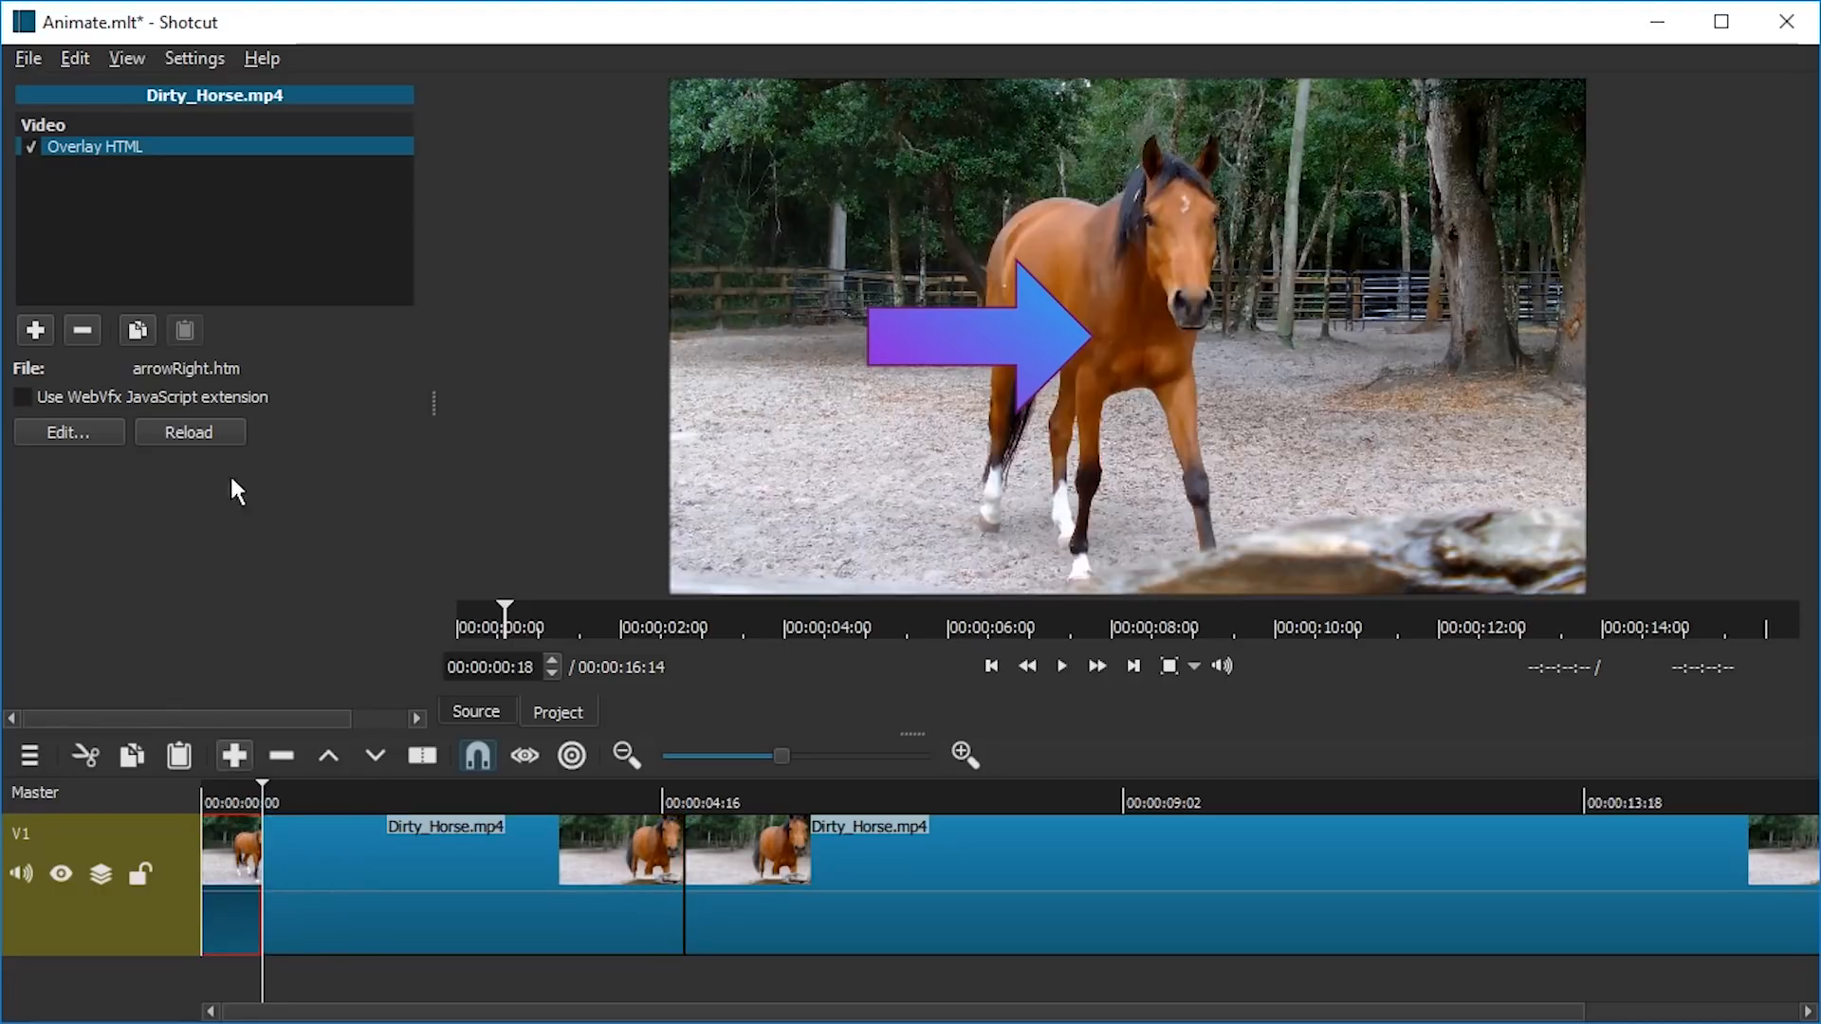
{"action": "left_click", "coordinate": [84, 331]}
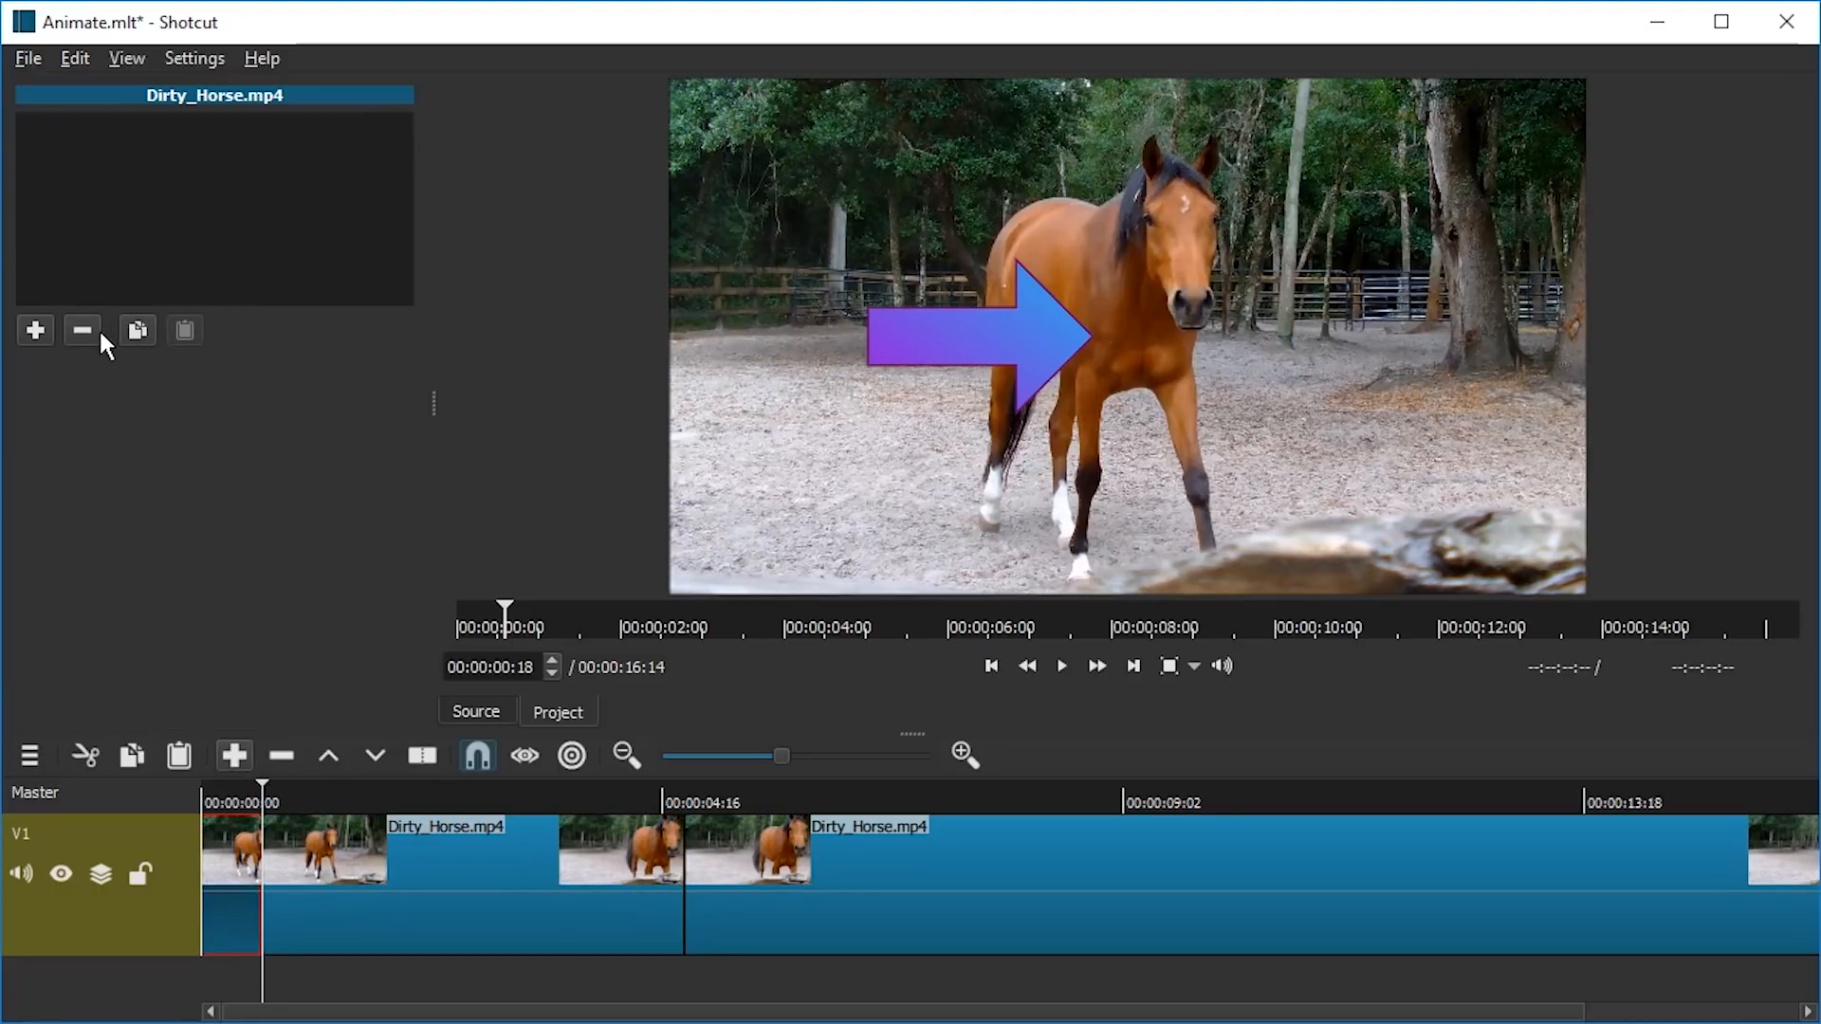
Step: Reload arrowRight.htm in the segment starting at 00:00:00:18 and preview the result from the timeline start
{"action": "left_click", "coordinate": [374, 828]}
{"action": "left_click", "coordinate": [186, 438]}
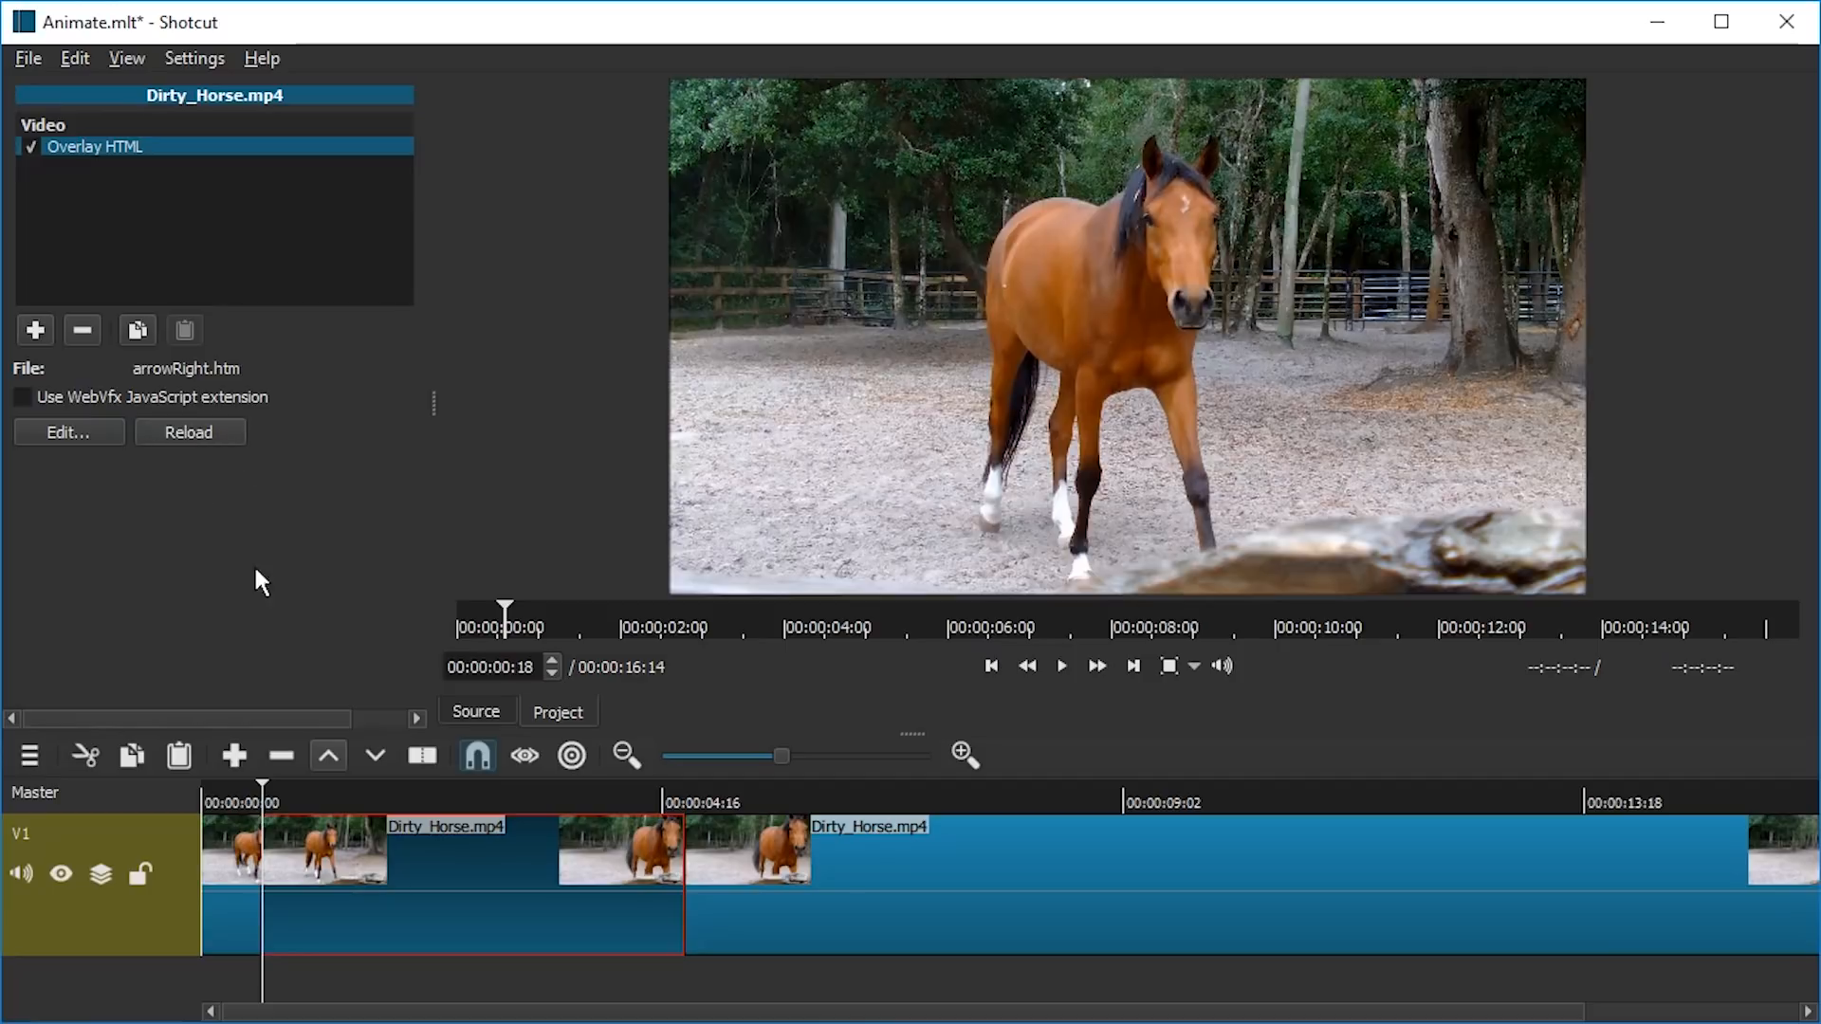
{"action": "key", "text": "Home"}
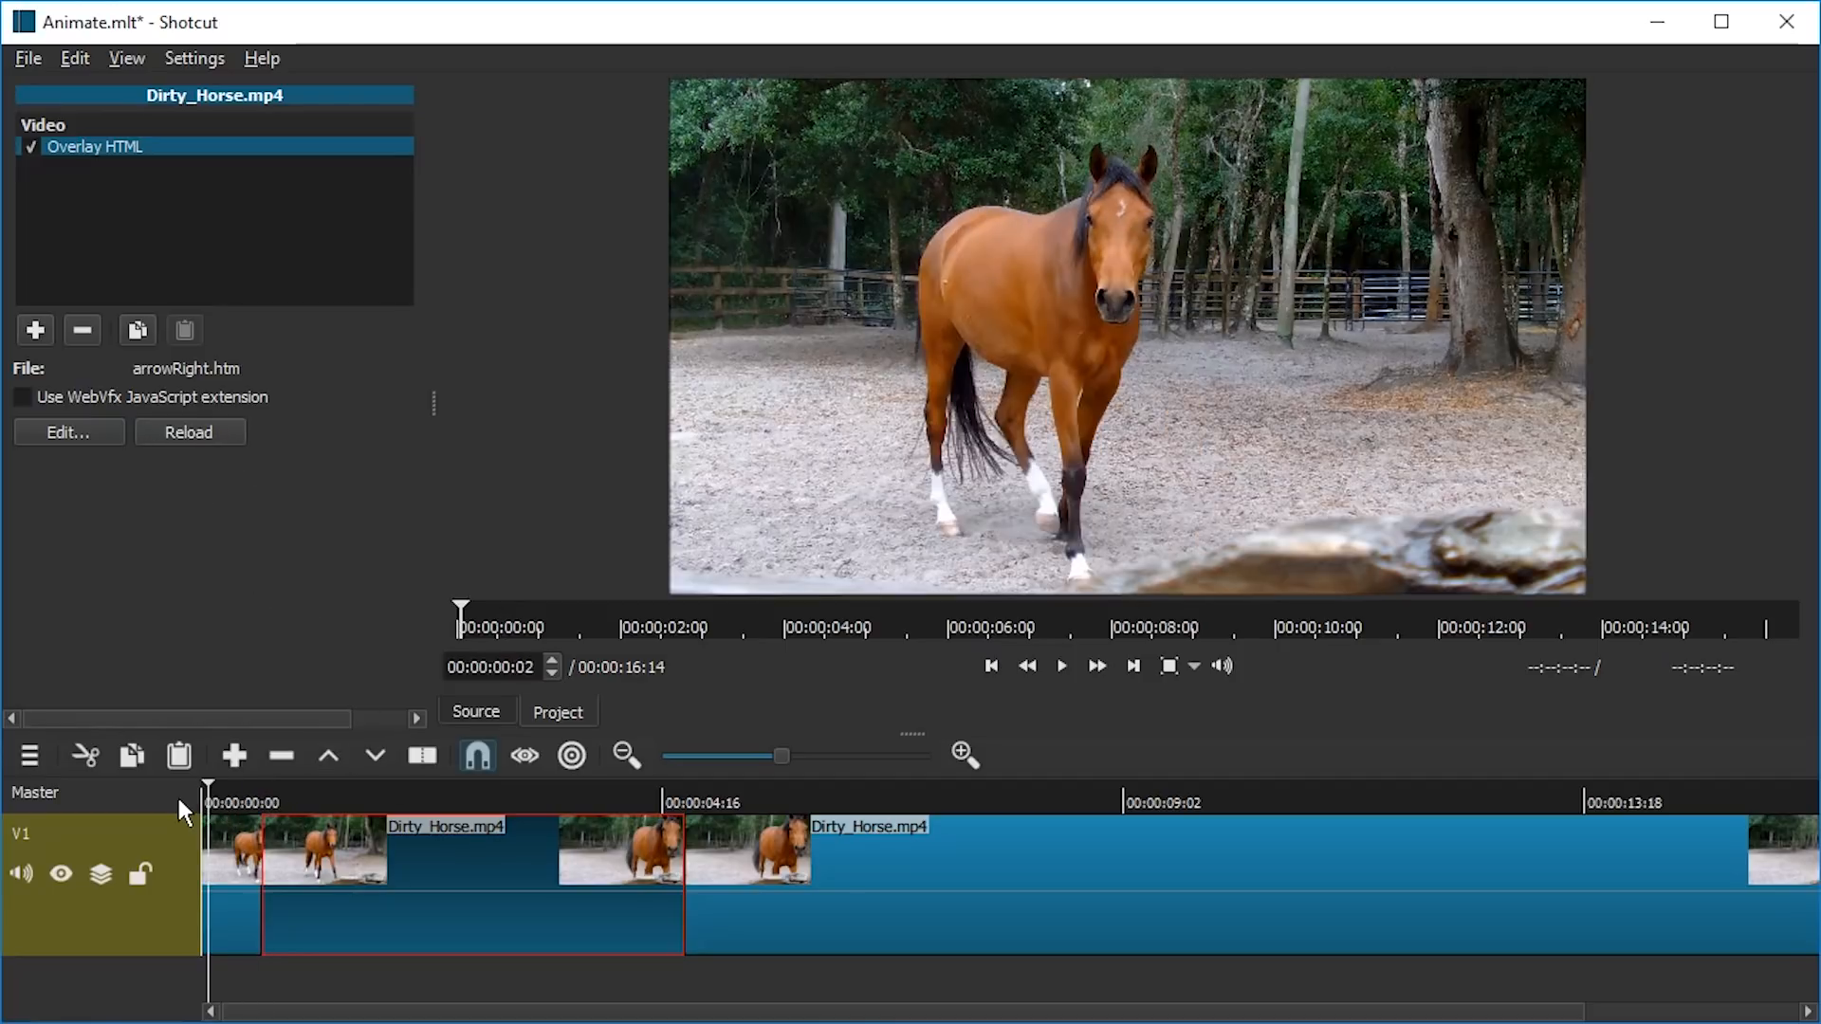
{"action": "key", "text": "space"}
{"action": "key", "text": "space"}
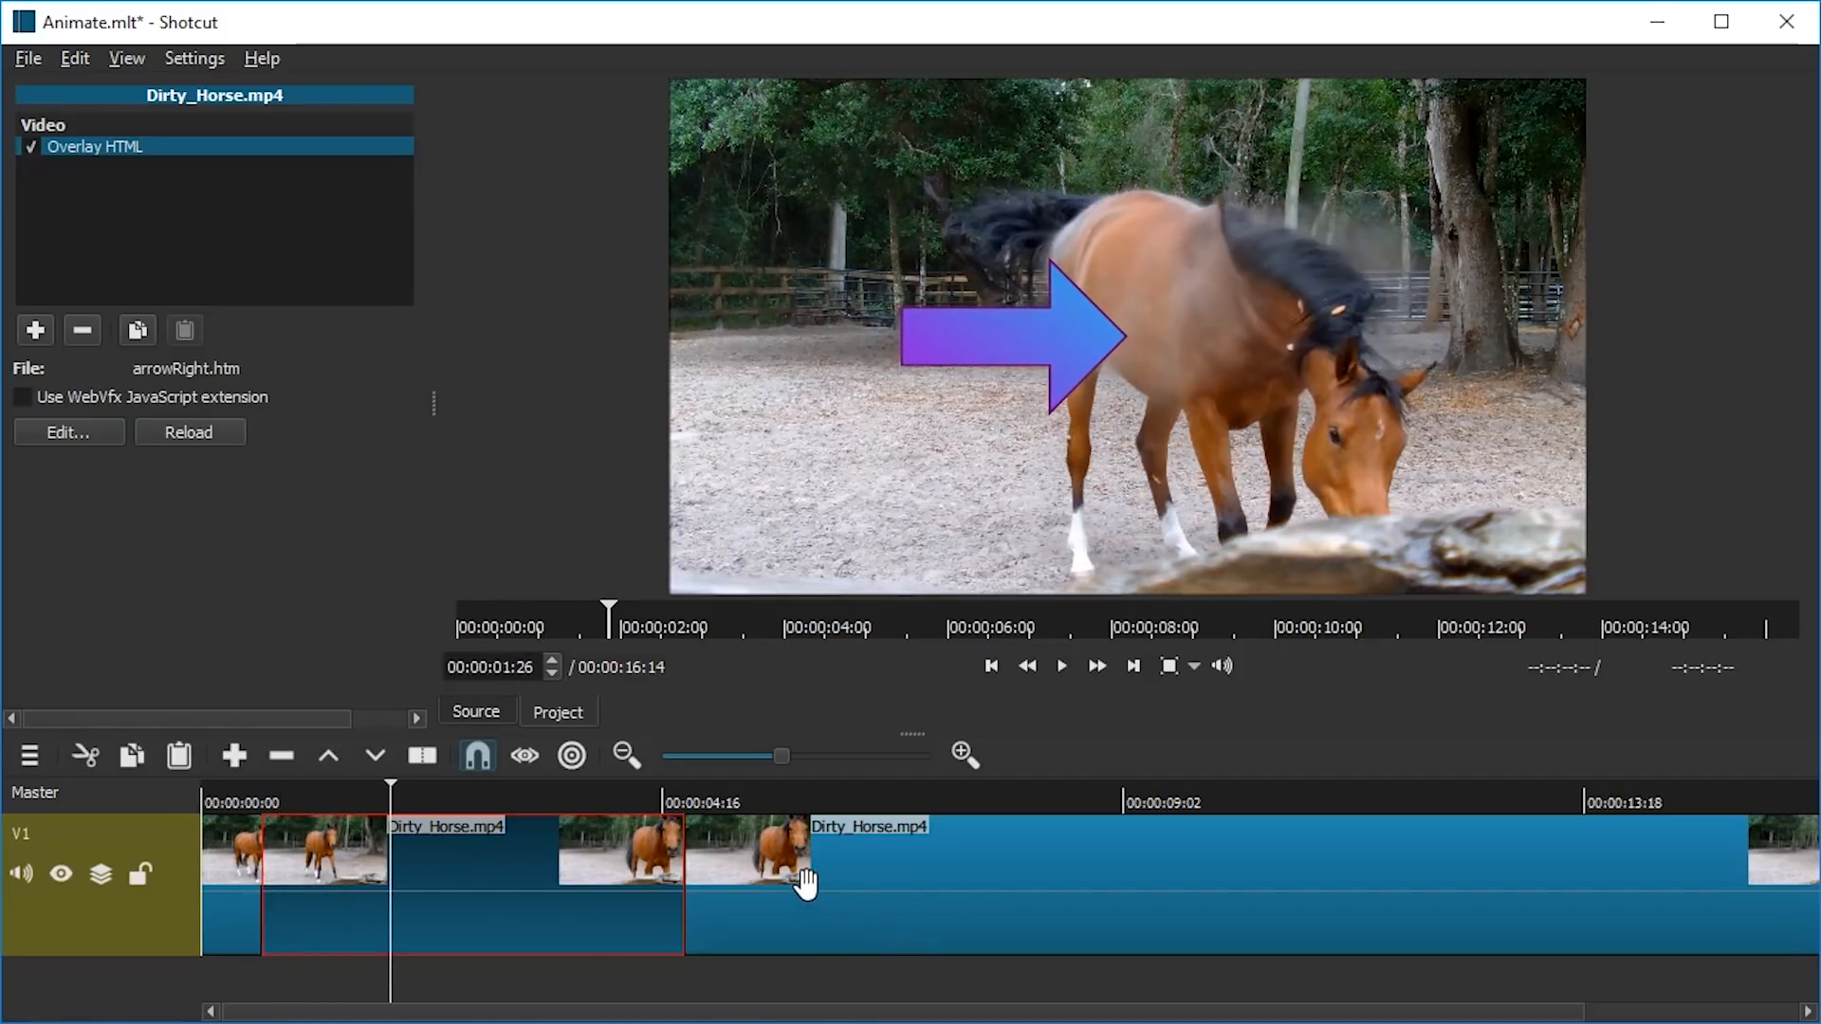
Step: Replay the timeline from the start past the end of the arrow segment to check when the arrow enters and disappears
{"action": "key", "text": "Home"}
{"action": "key", "text": "space"}
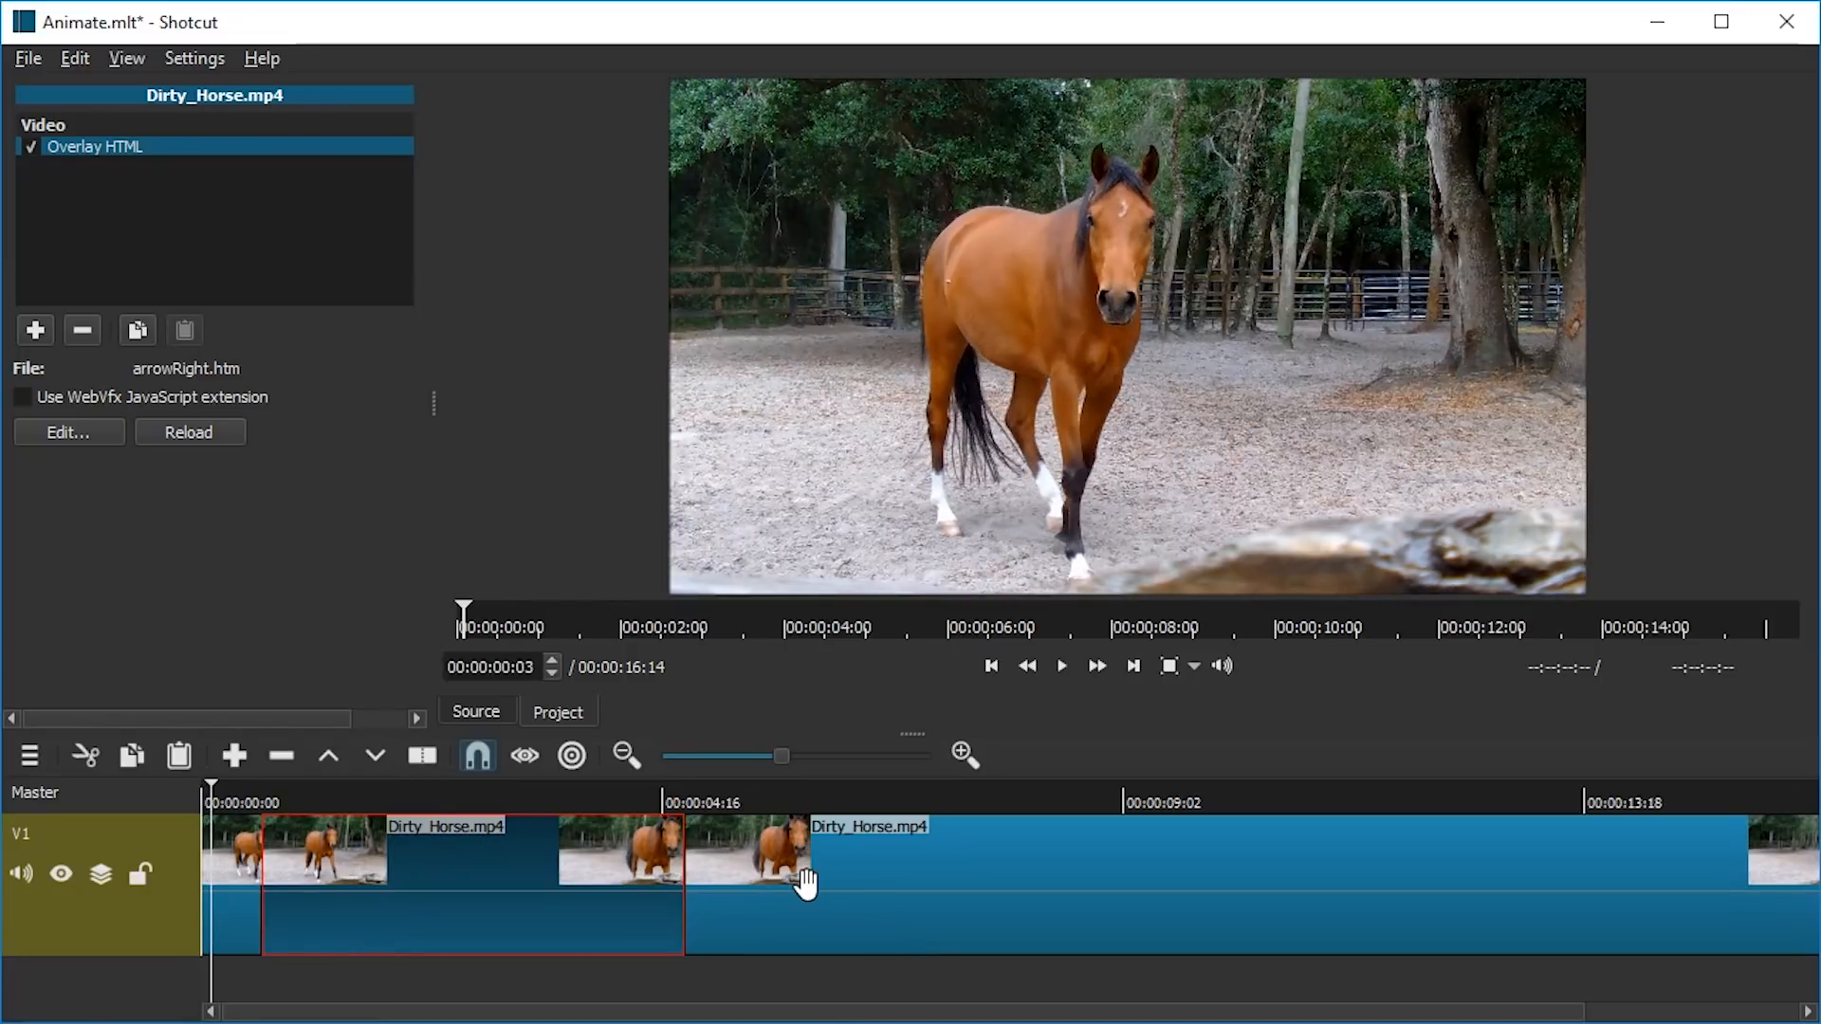
{"action": "key", "text": "Home"}
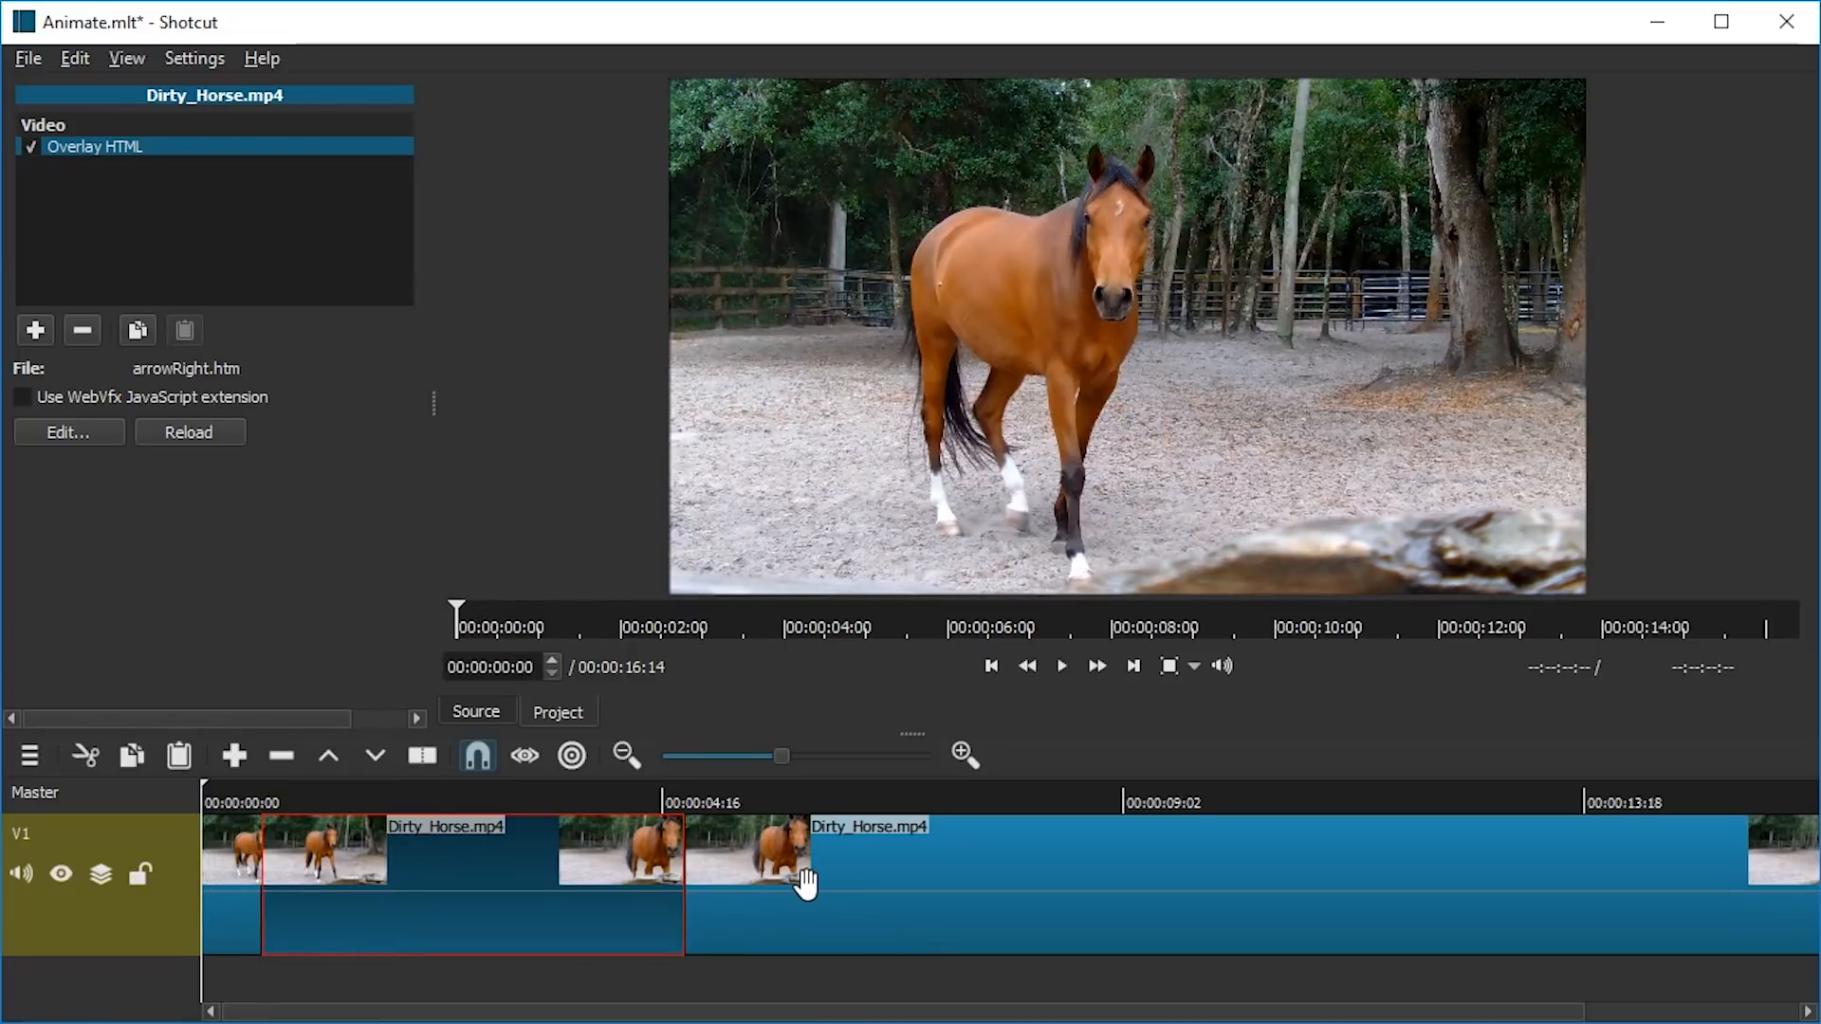
{"action": "key", "text": "space"}
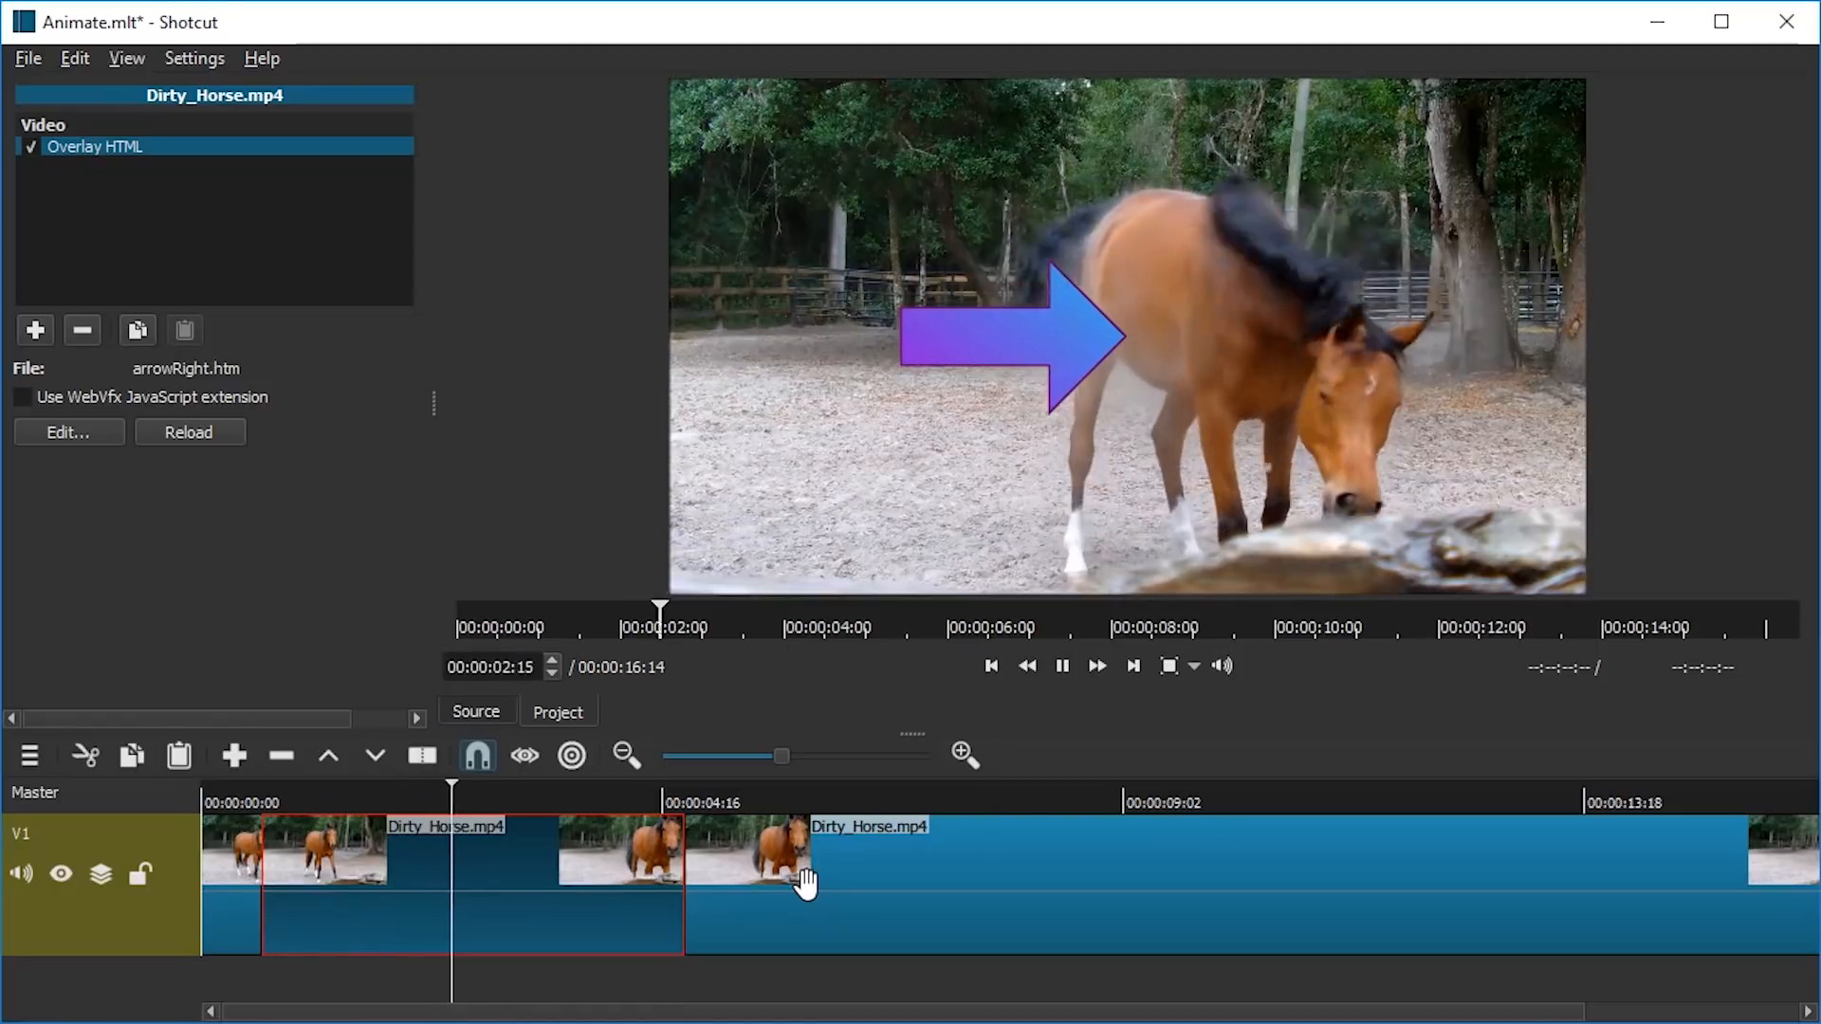
{"action": "key", "text": "space"}
{"action": "key", "text": "space"}
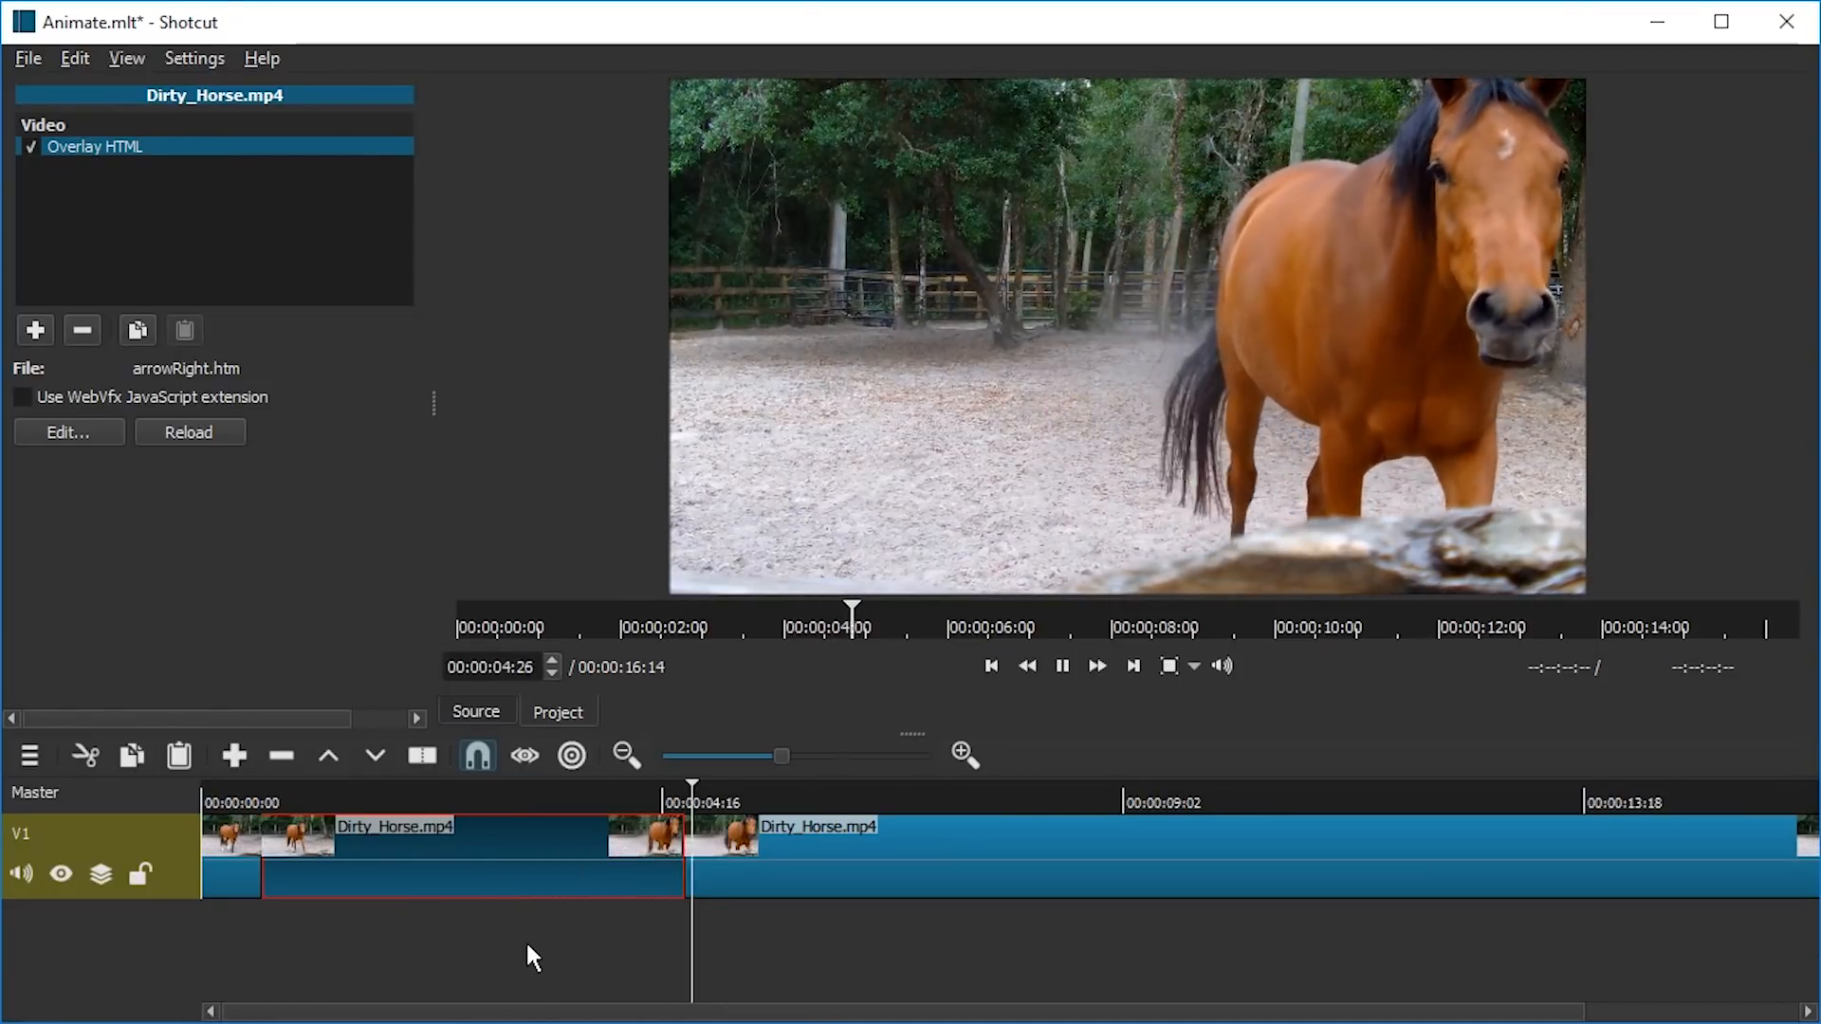
Step: Split the last Dirty_Horse.mp4 segment at 00:00:13:02 and again at 00:00:15:08
{"action": "key", "text": "minus"}
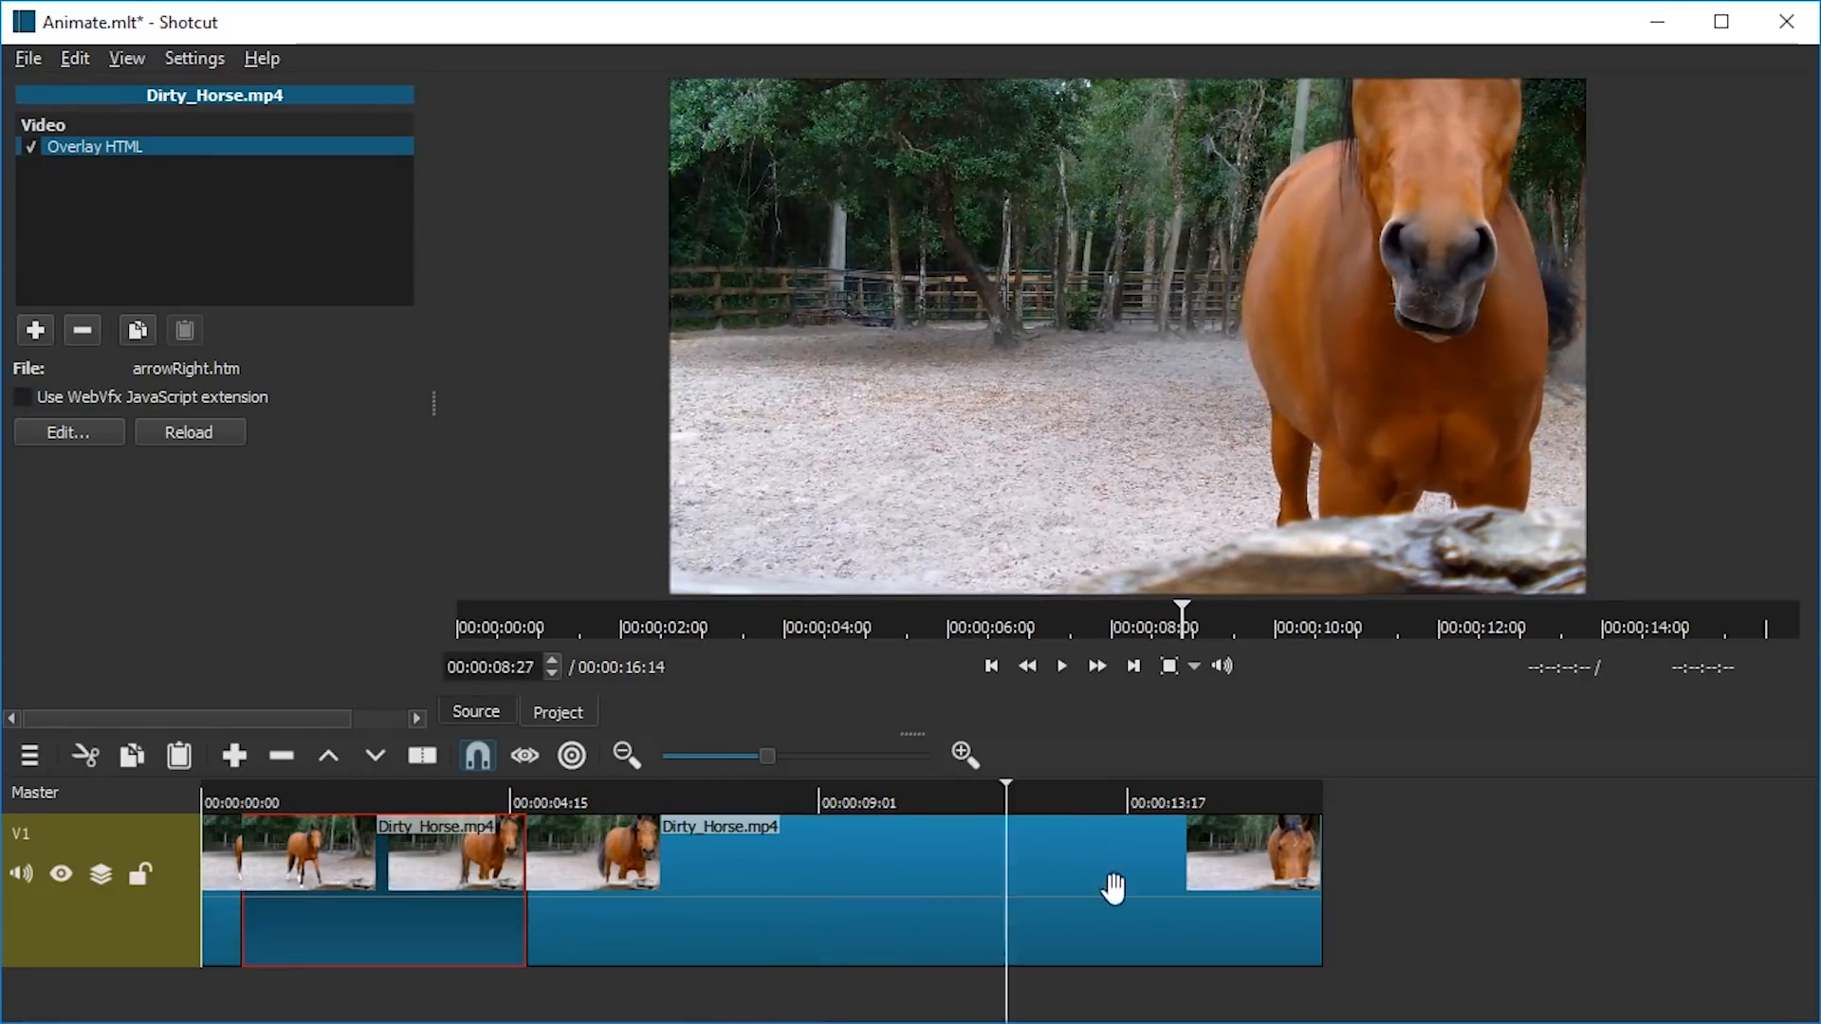
{"action": "key", "text": "space"}
{"action": "left_click", "coordinate": [845, 805]}
{"action": "key", "text": "space"}
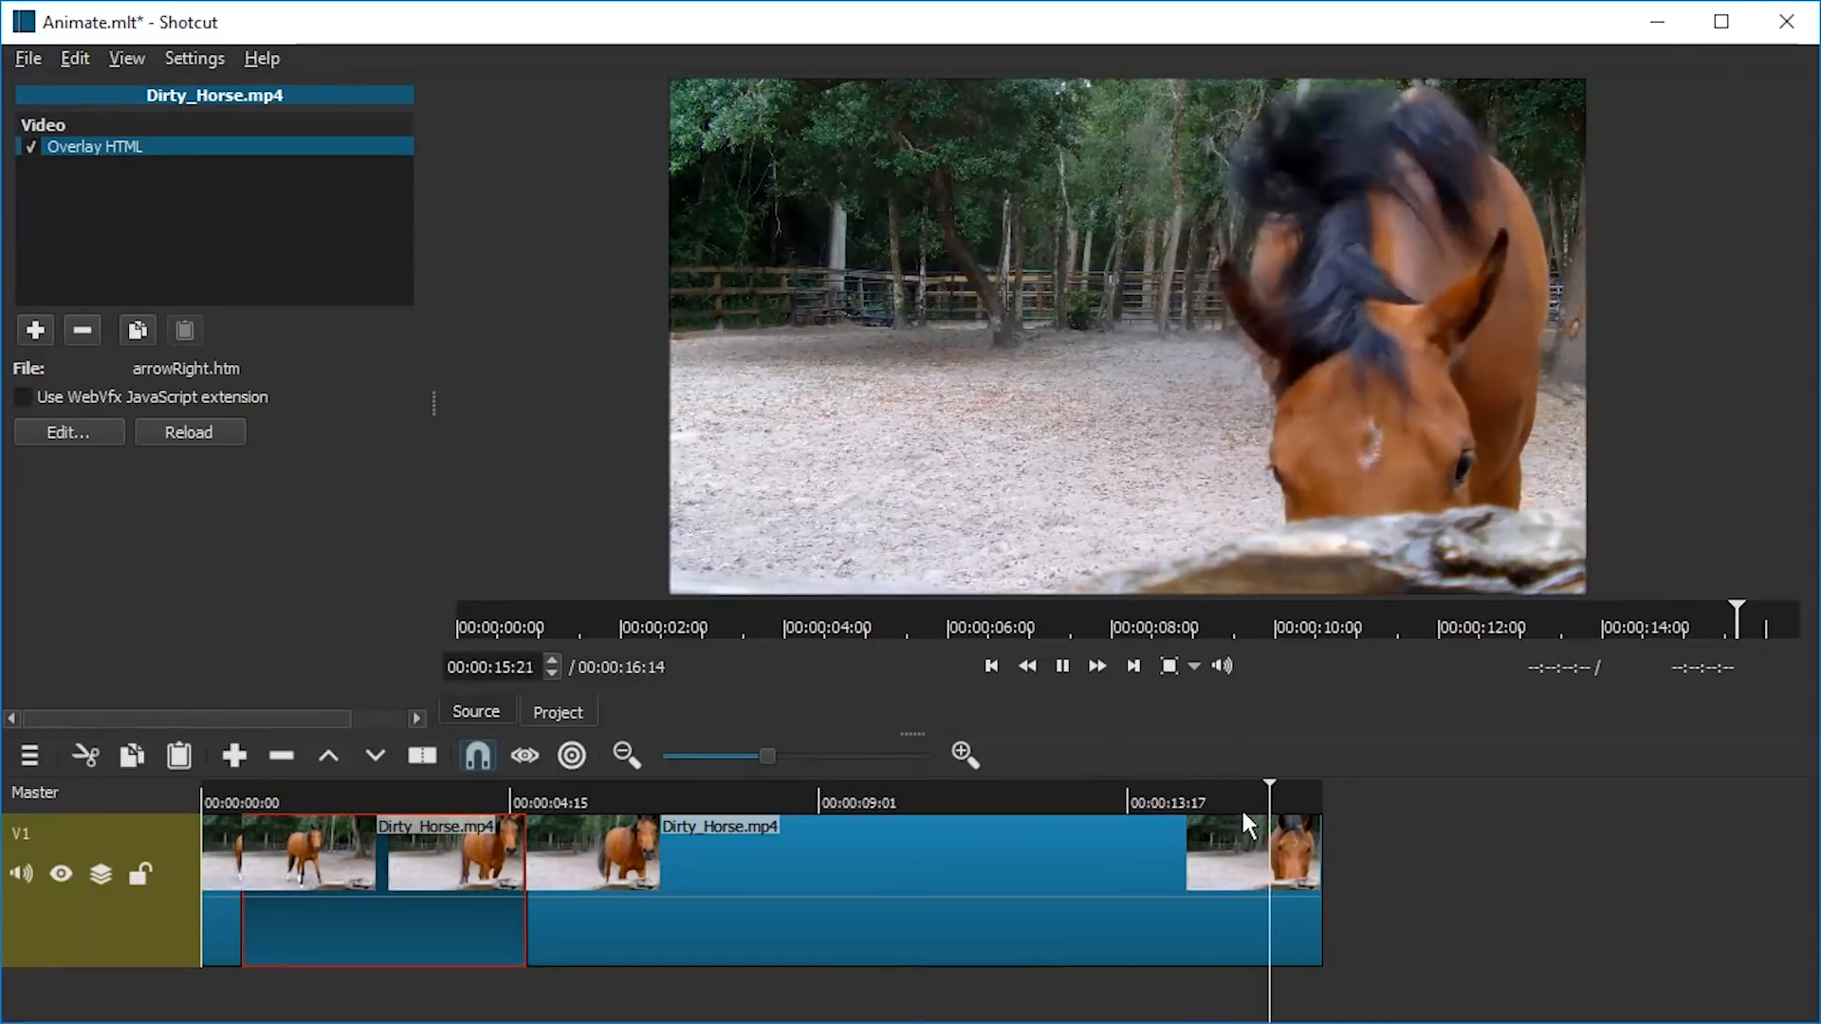
{"action": "left_click", "coordinate": [1098, 807]}
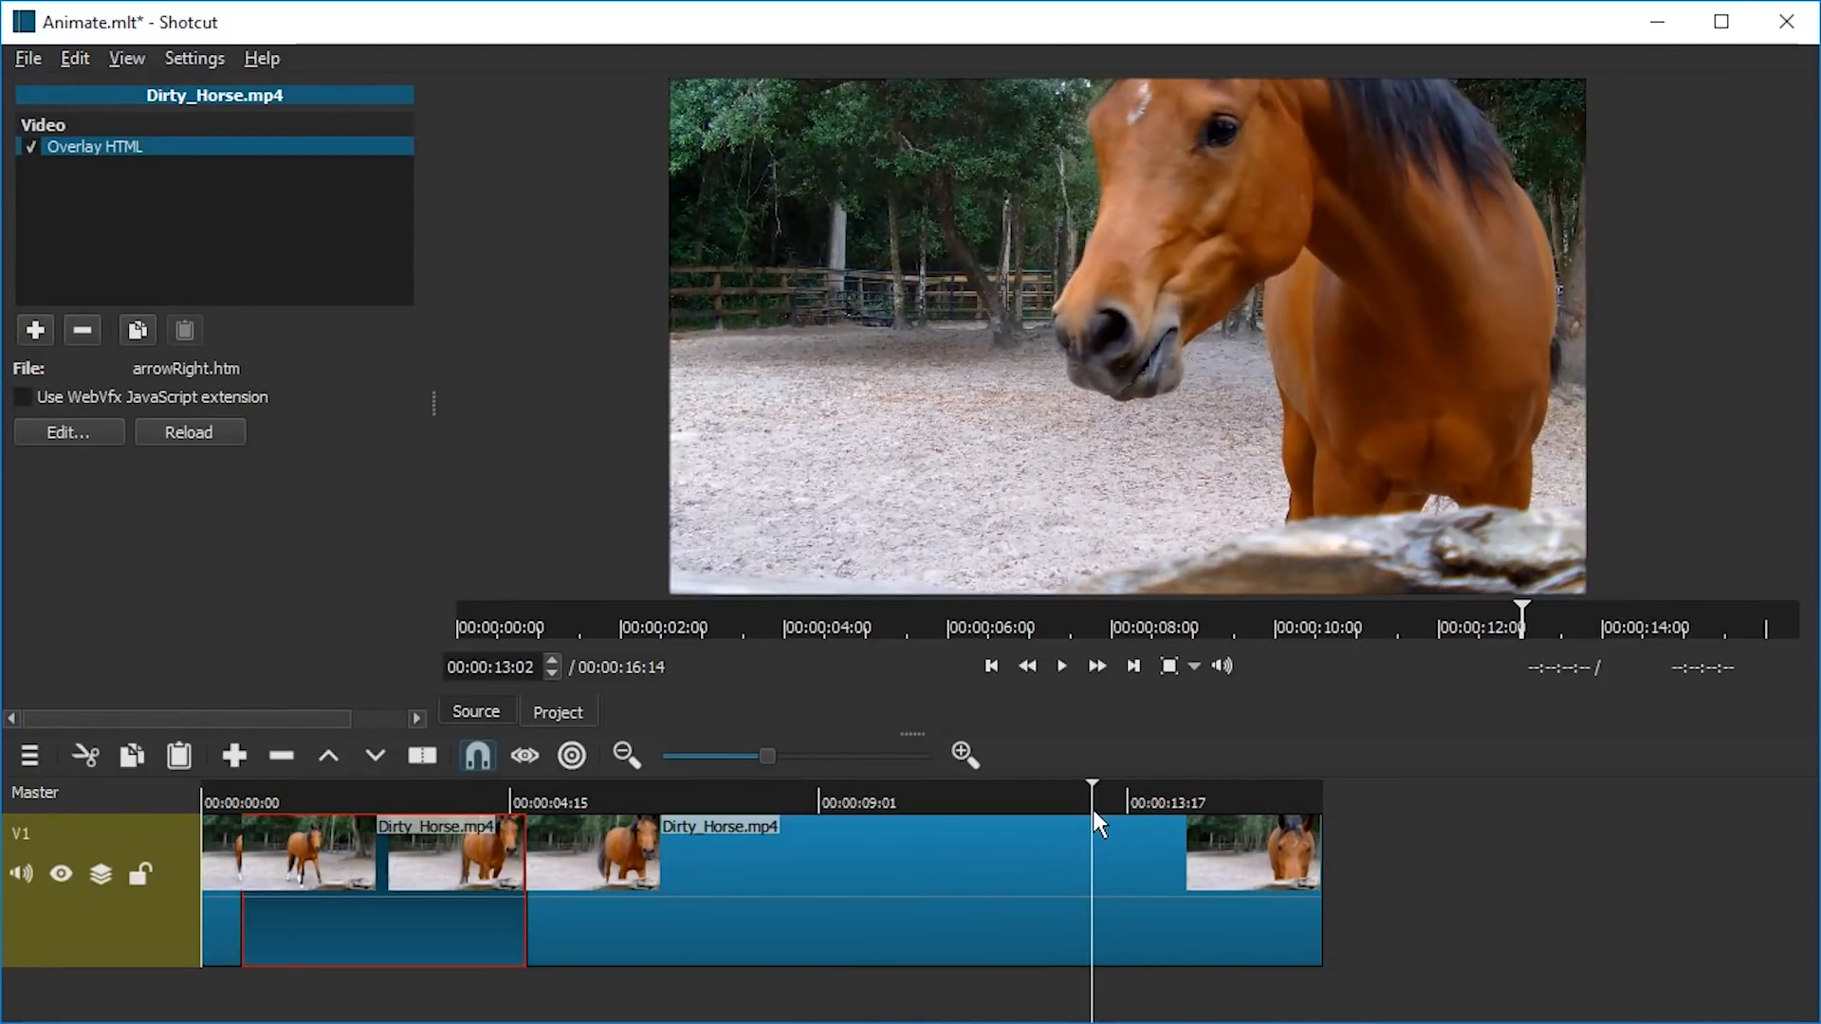
{"action": "left_click", "coordinate": [1129, 838]}
{"action": "key", "text": "s"}
{"action": "left_click_drag", "start_coordinate": [1190, 795], "coordinate": [1243, 797]}
{"action": "left_click", "coordinate": [1207, 863]}
{"action": "key", "text": "s"}
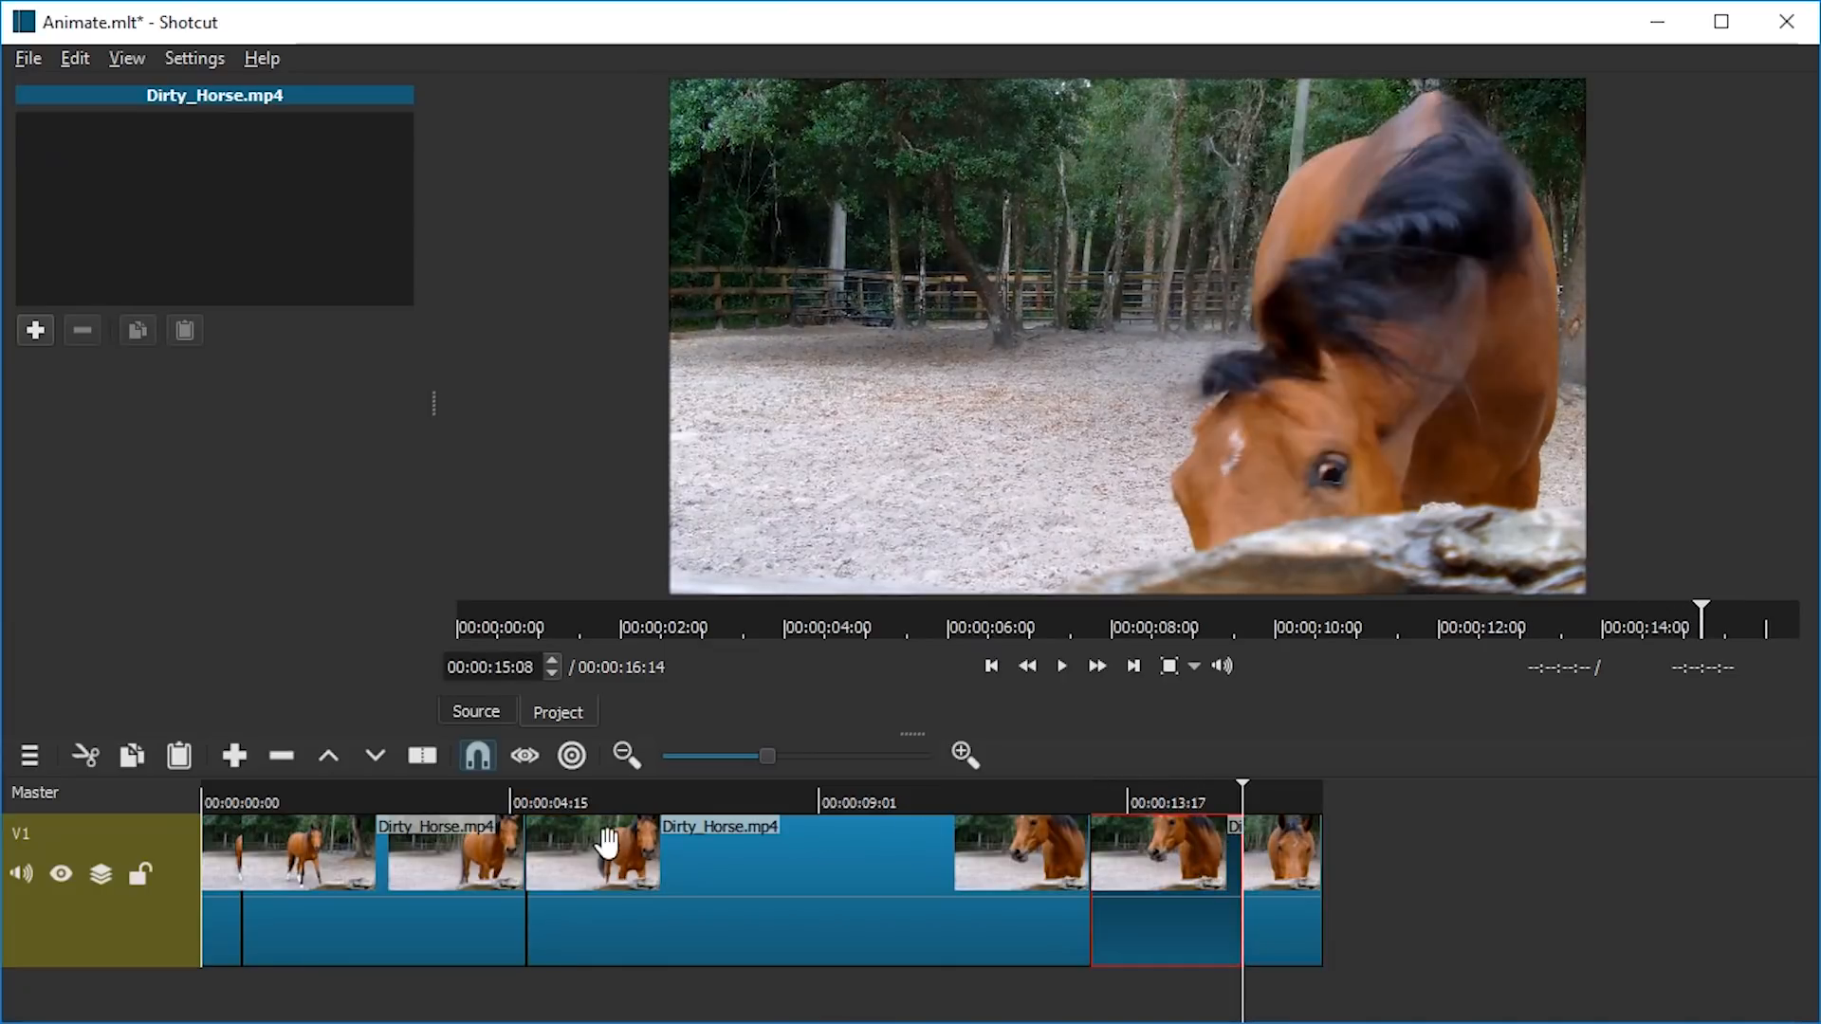
Step: Add an Overlay HTML filter with arrowRight.htm to the segment between 00:00:13:02 and 00:00:15:08
{"action": "left_click_drag", "start_coordinate": [369, 808], "coordinate": [318, 796]}
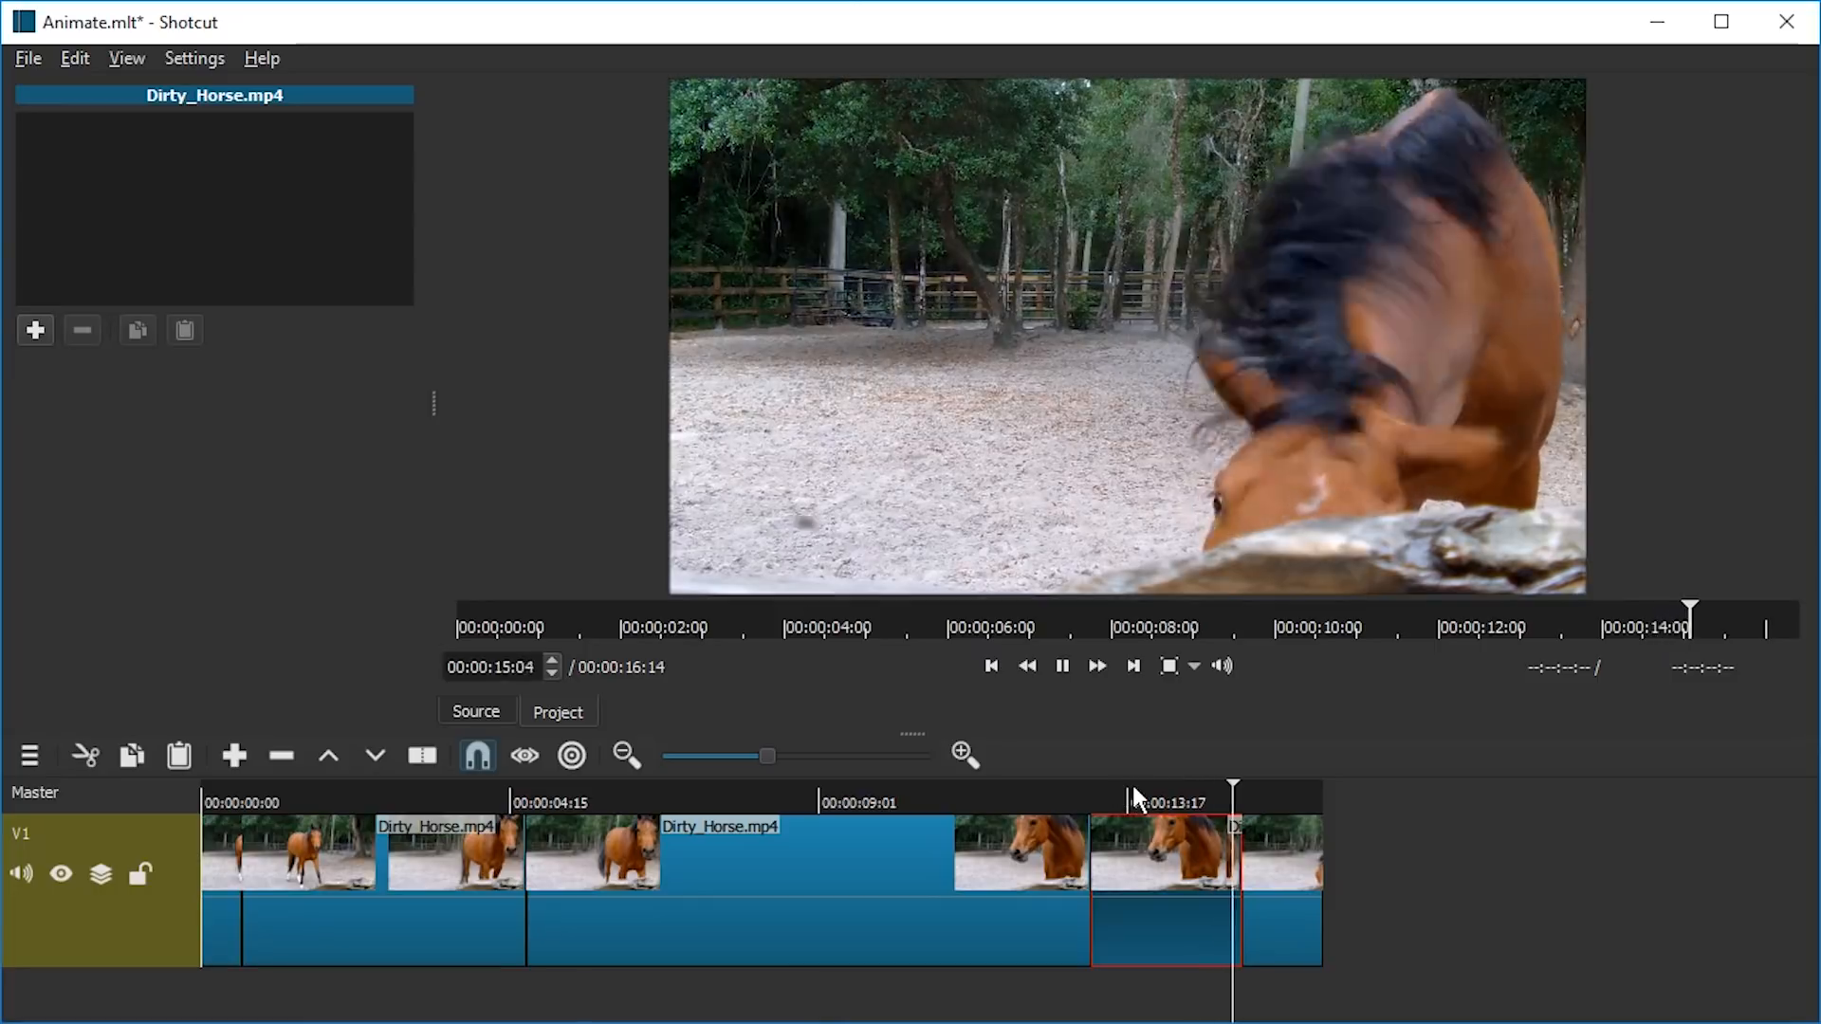
{"action": "key", "text": "space"}
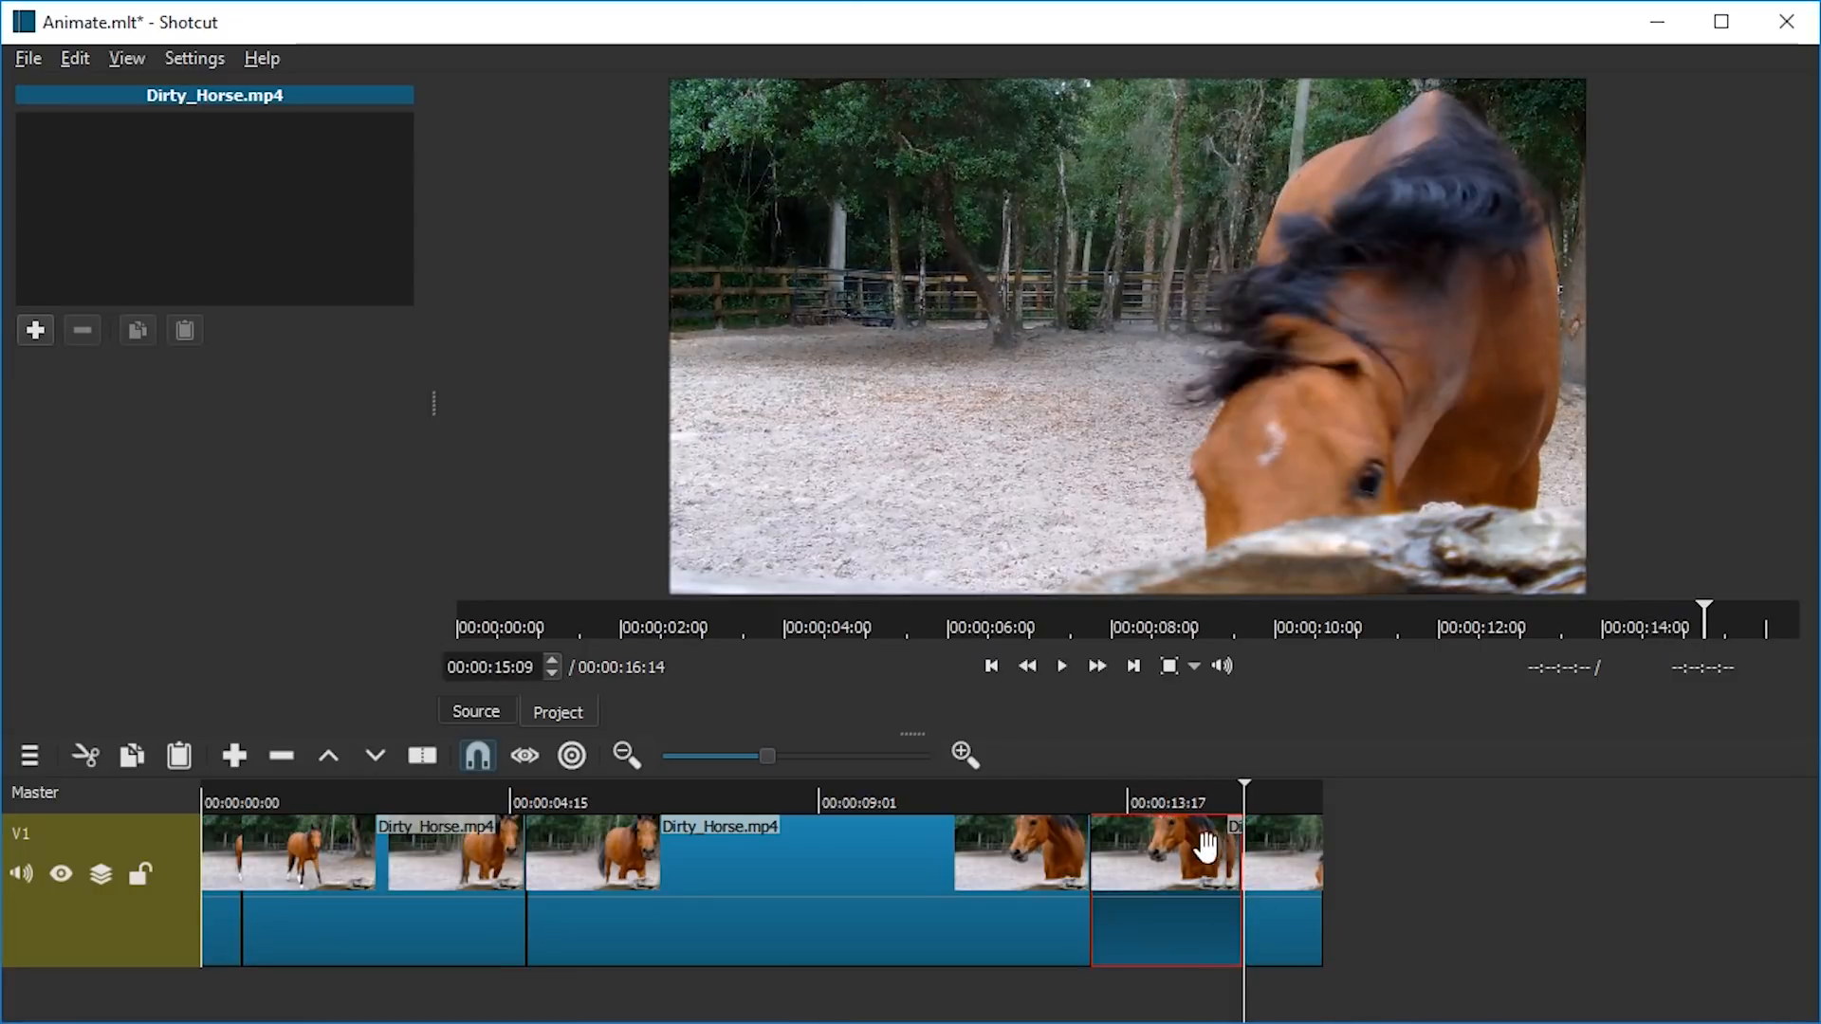
{"action": "left_click", "coordinate": [1175, 802]}
{"action": "left_click", "coordinate": [36, 330]}
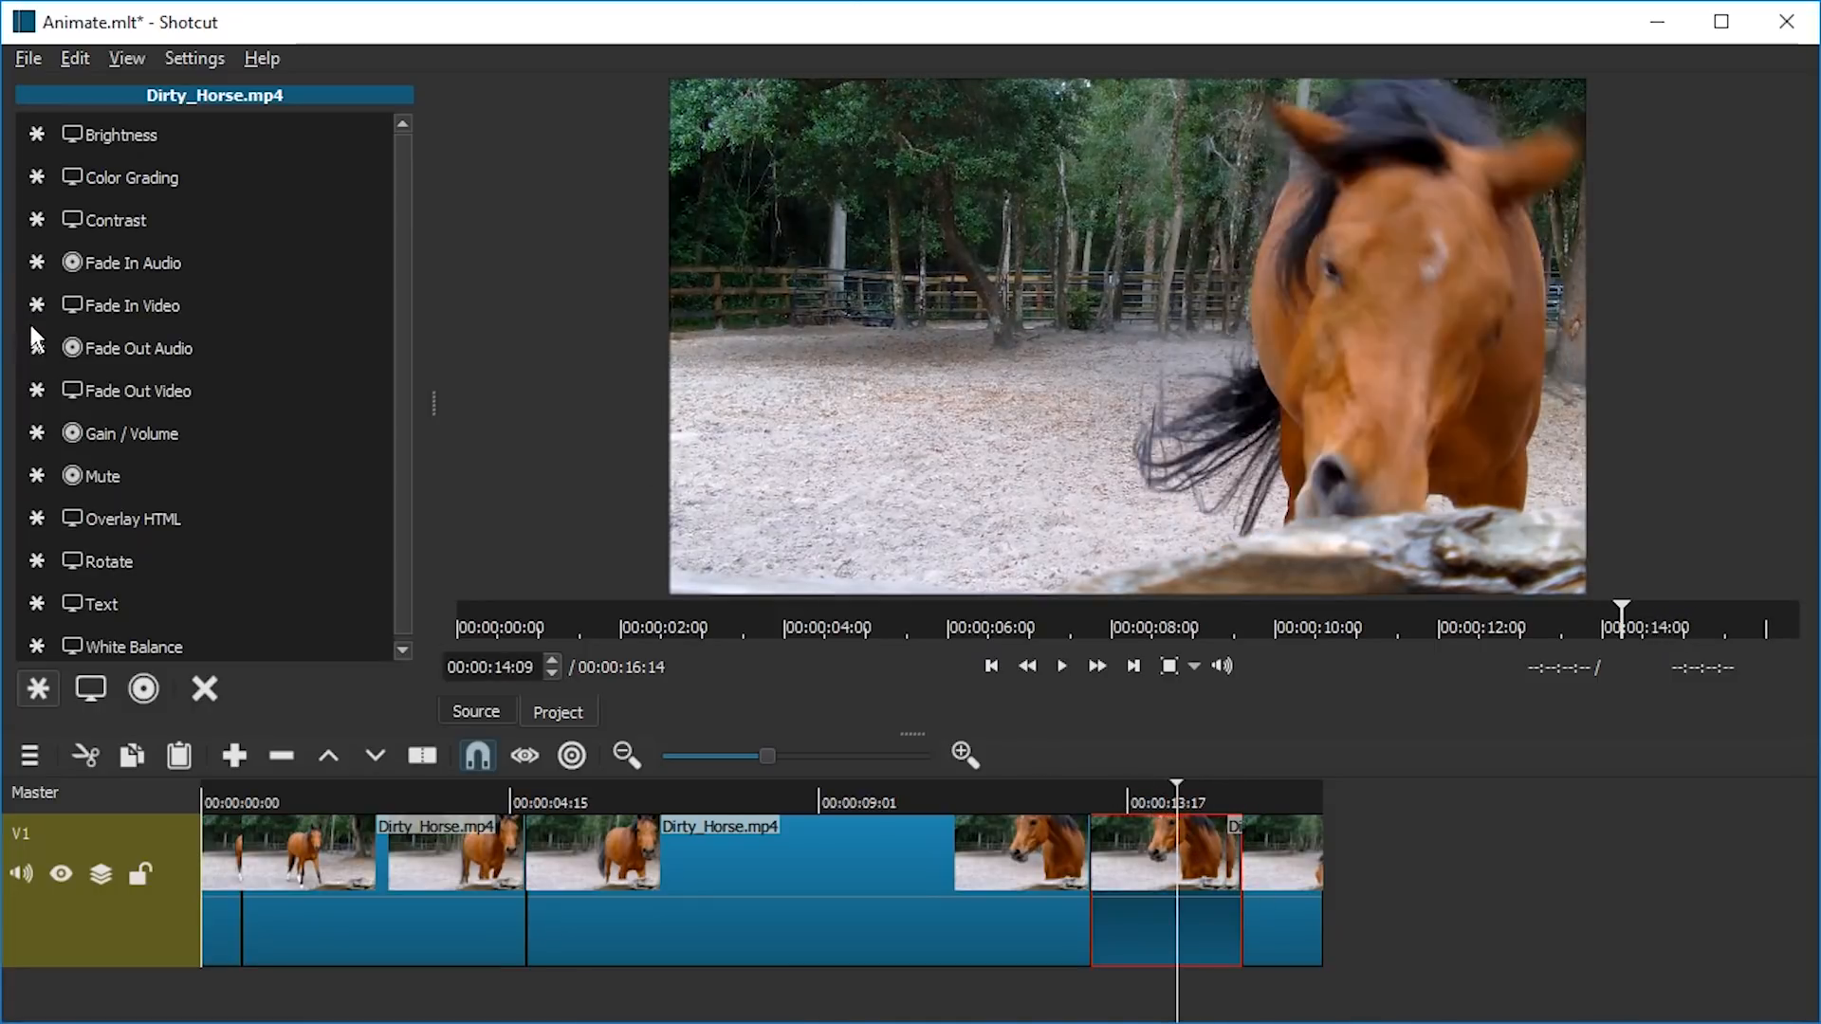
{"action": "left_click", "coordinate": [203, 517]}
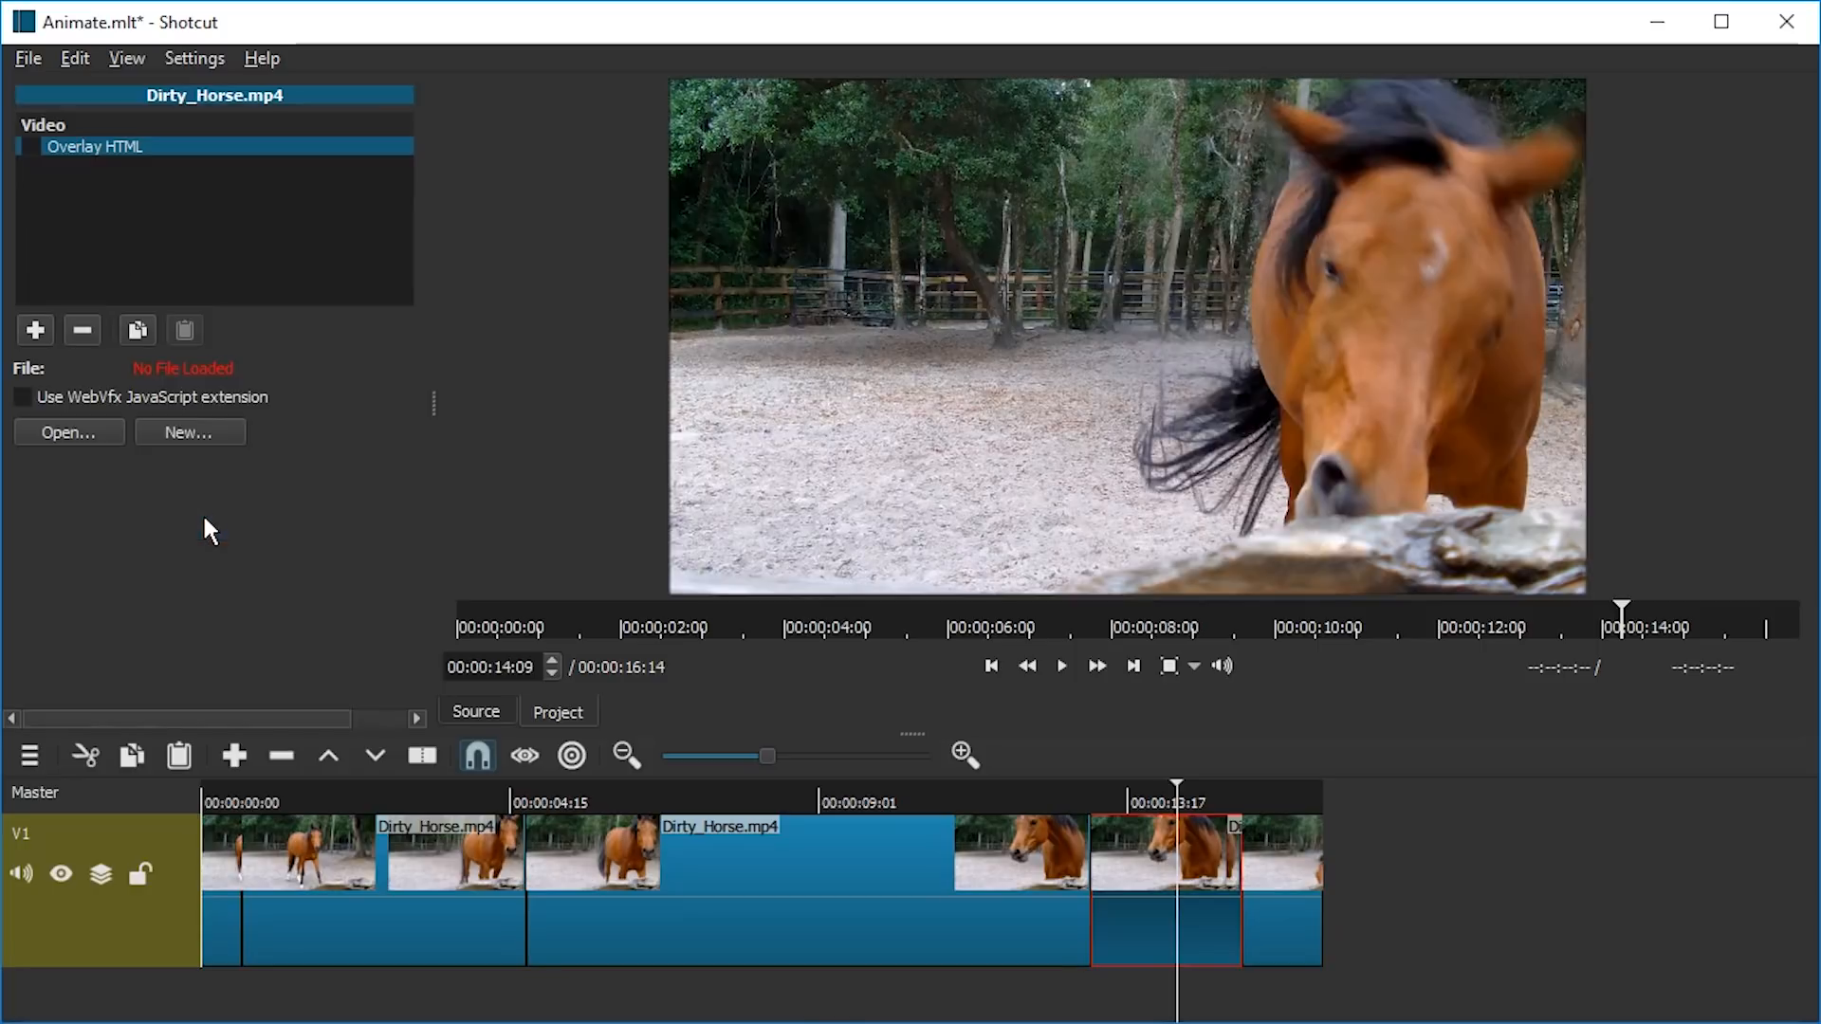
{"action": "left_click", "coordinate": [93, 433]}
{"action": "double_click", "coordinate": [641, 410]}
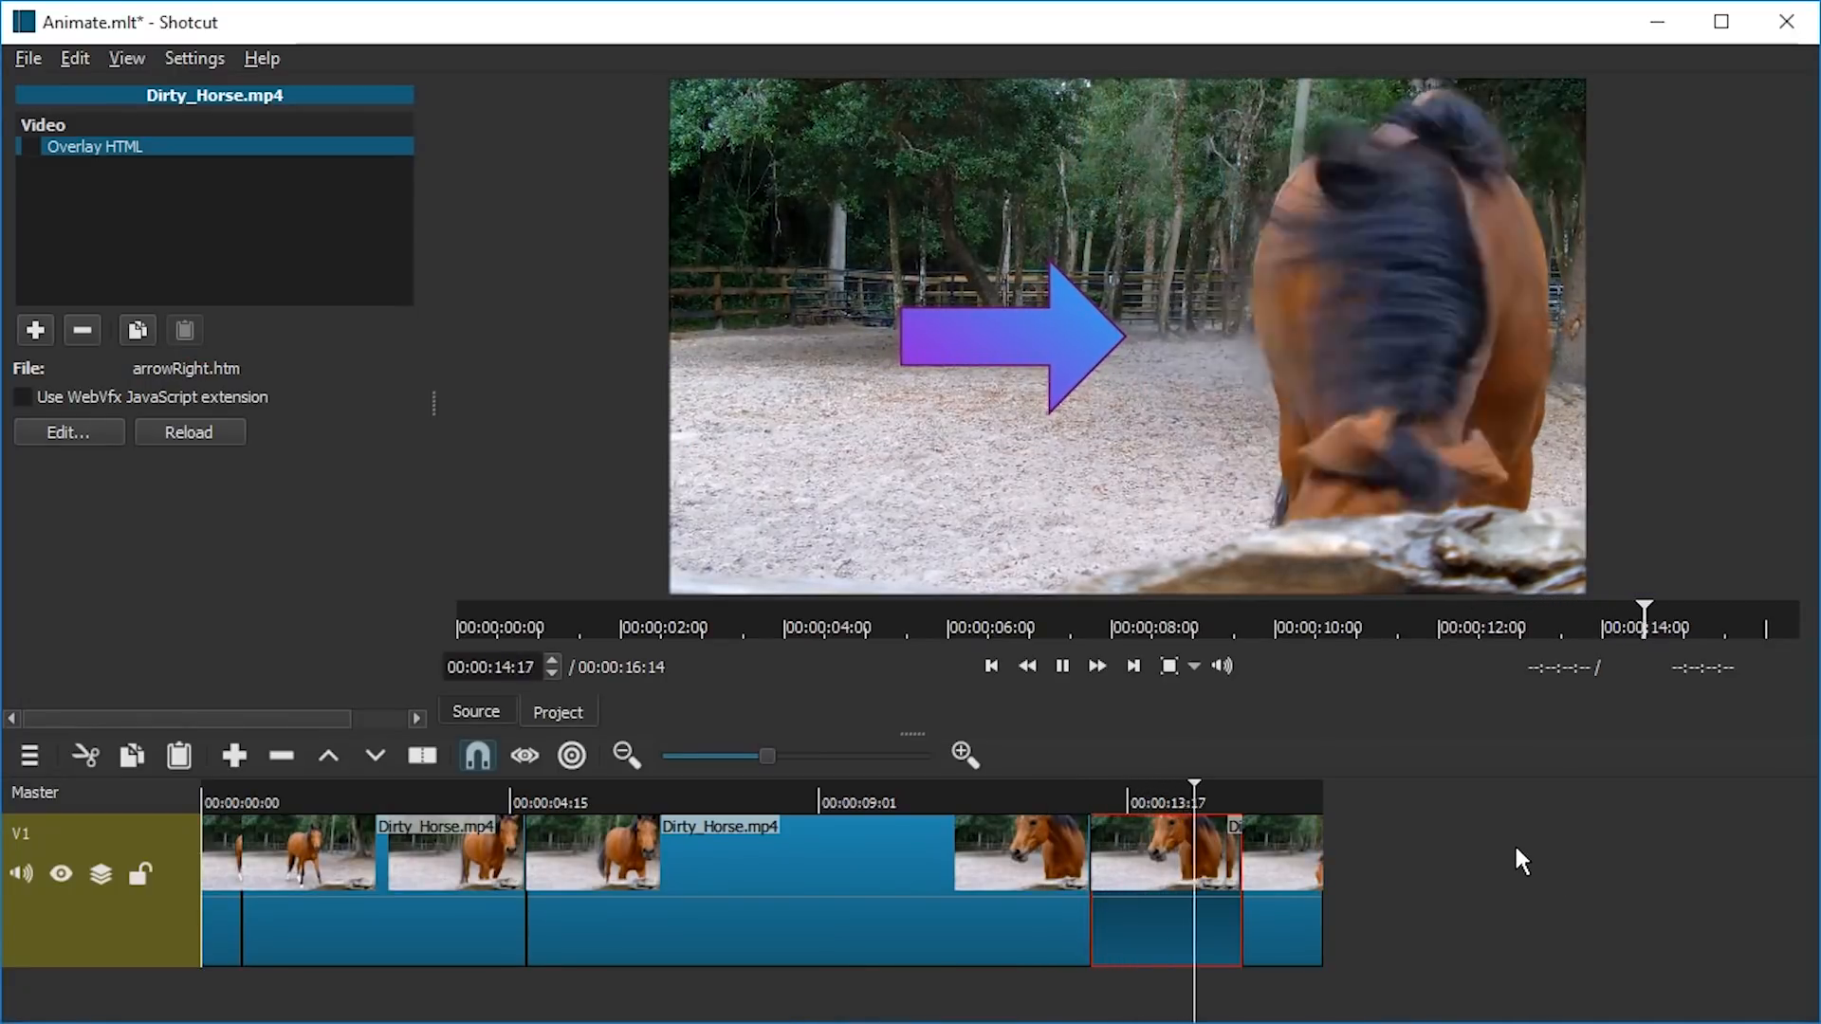
Step: Play through the segment starting at 00:00:13:02 to check the arrow's entry and its final position beside the horse
{"action": "left_click", "coordinate": [1059, 795]}
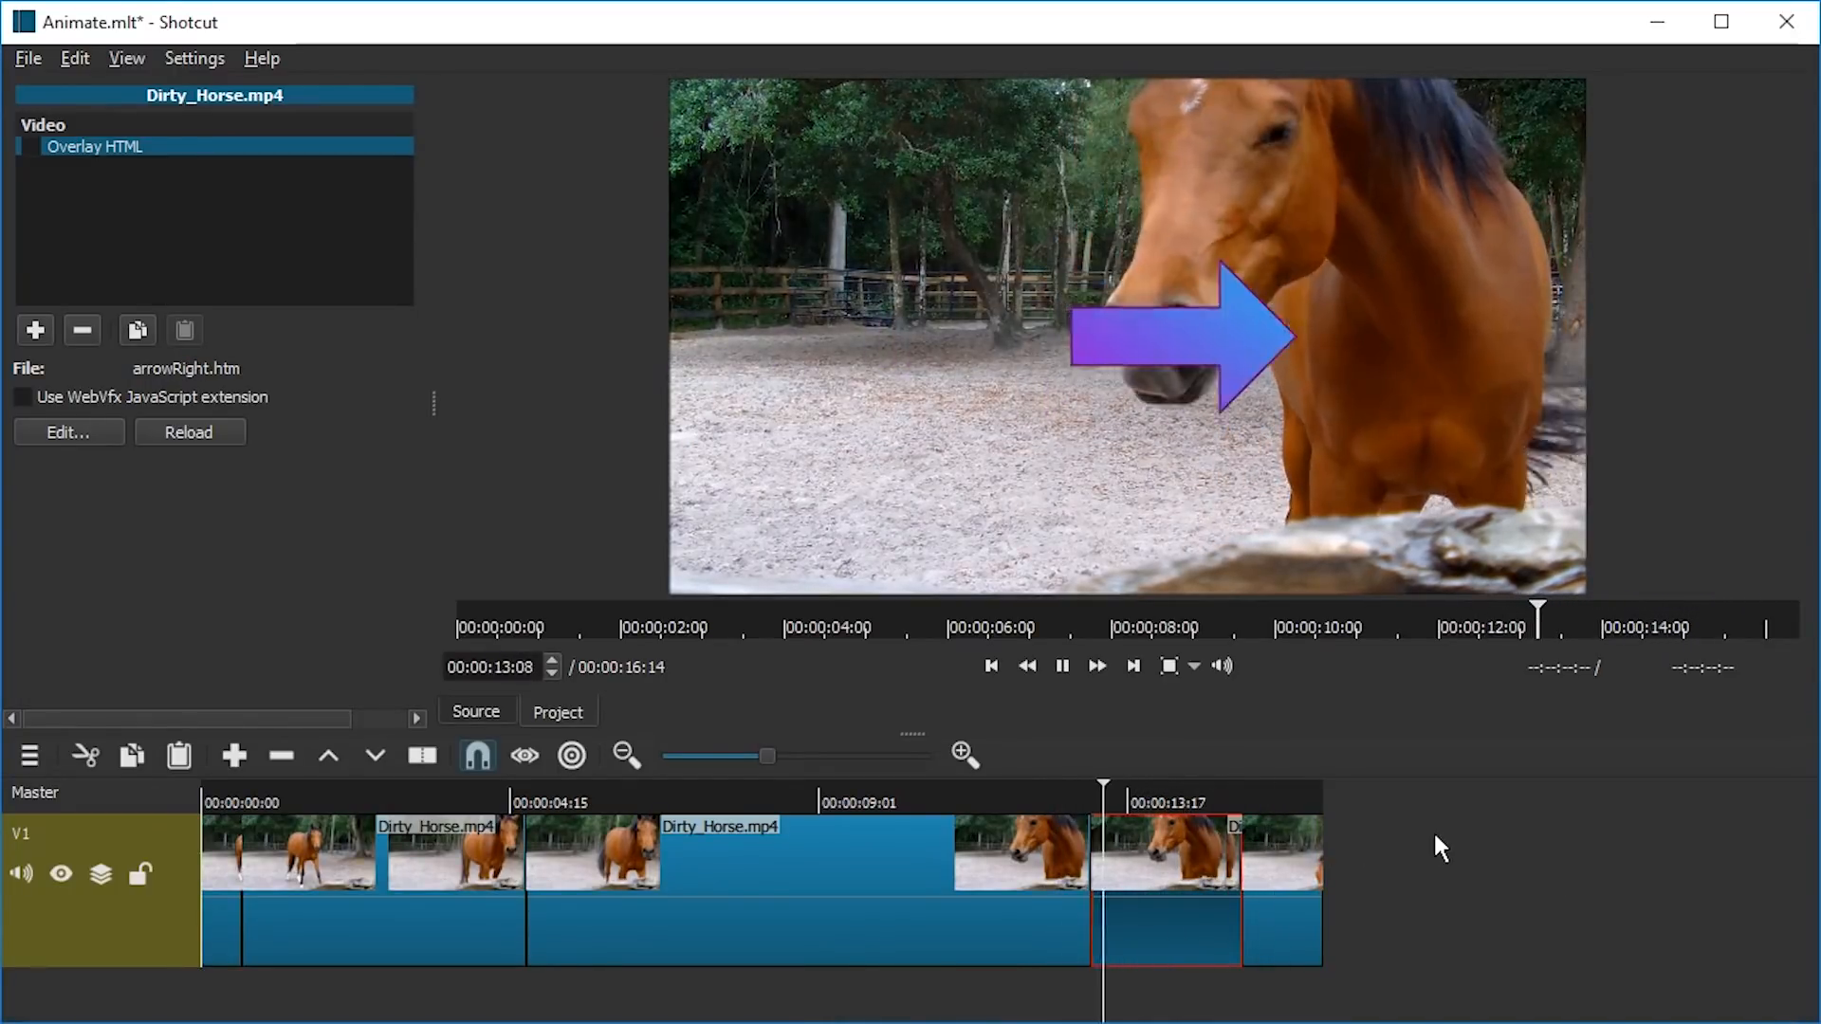
{"action": "left_click", "coordinate": [1151, 802]}
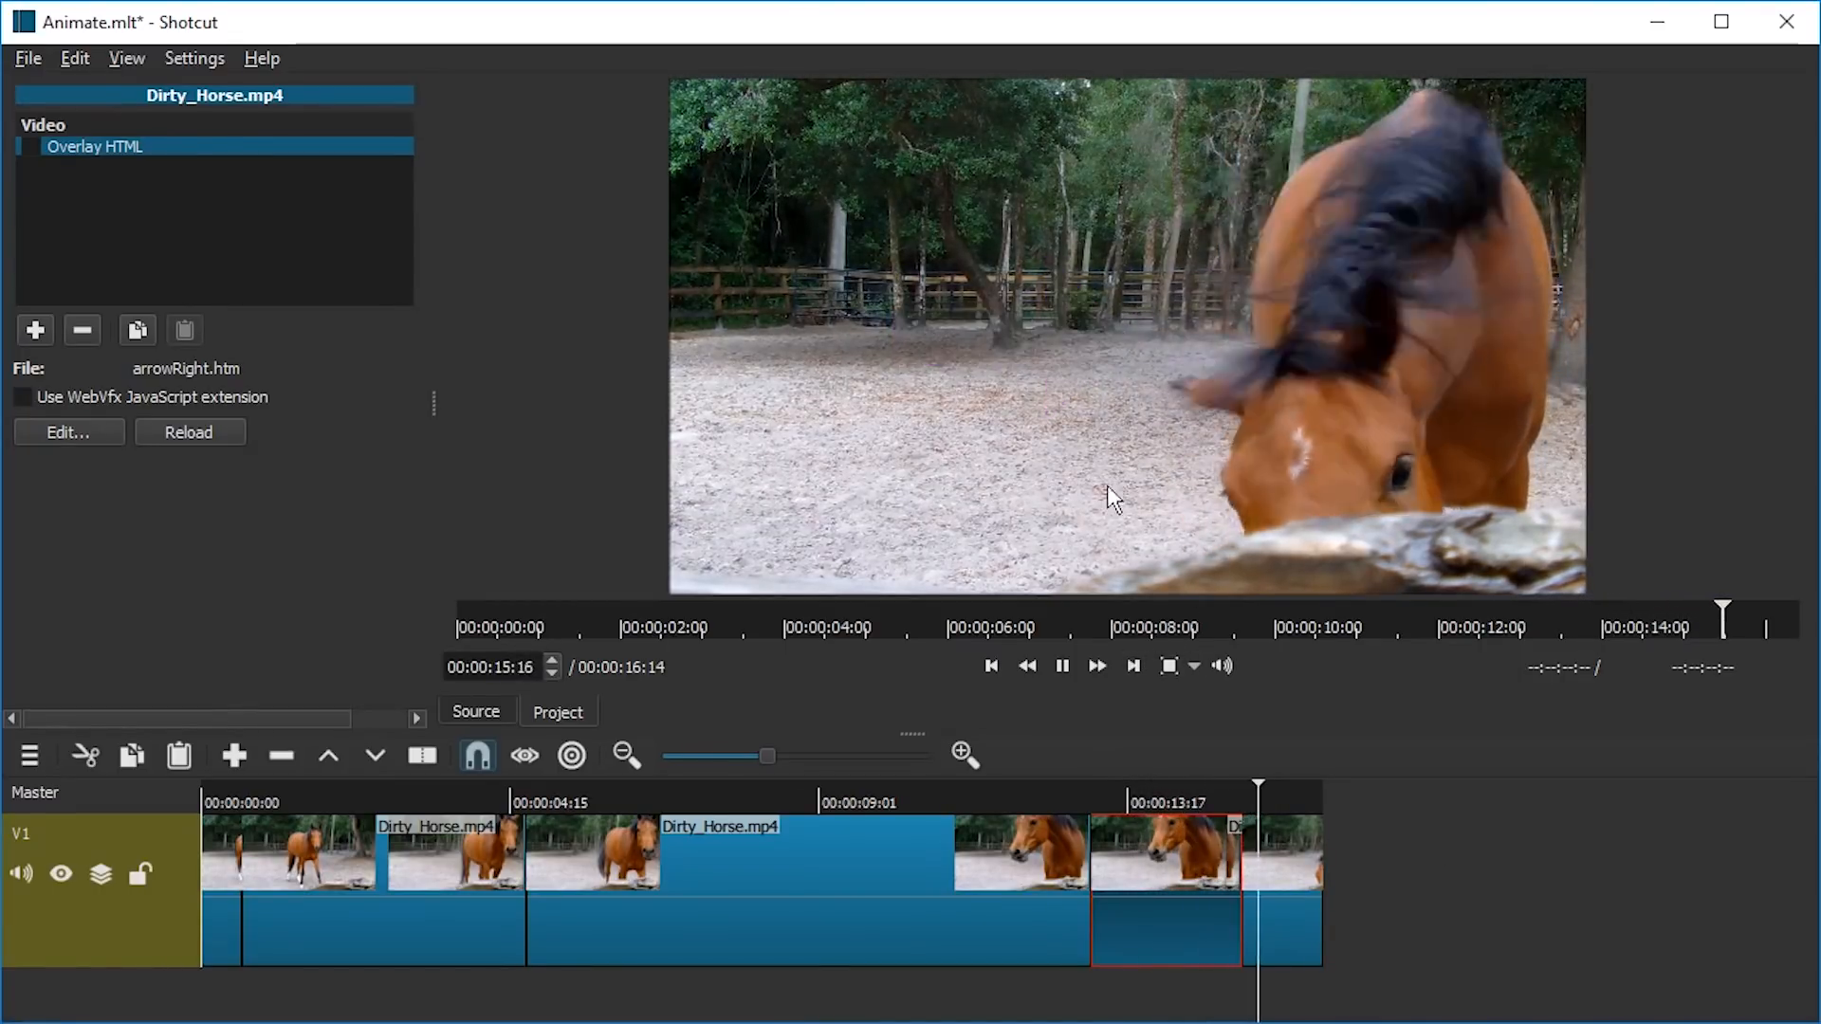
{"action": "left_click", "coordinate": [1148, 790]}
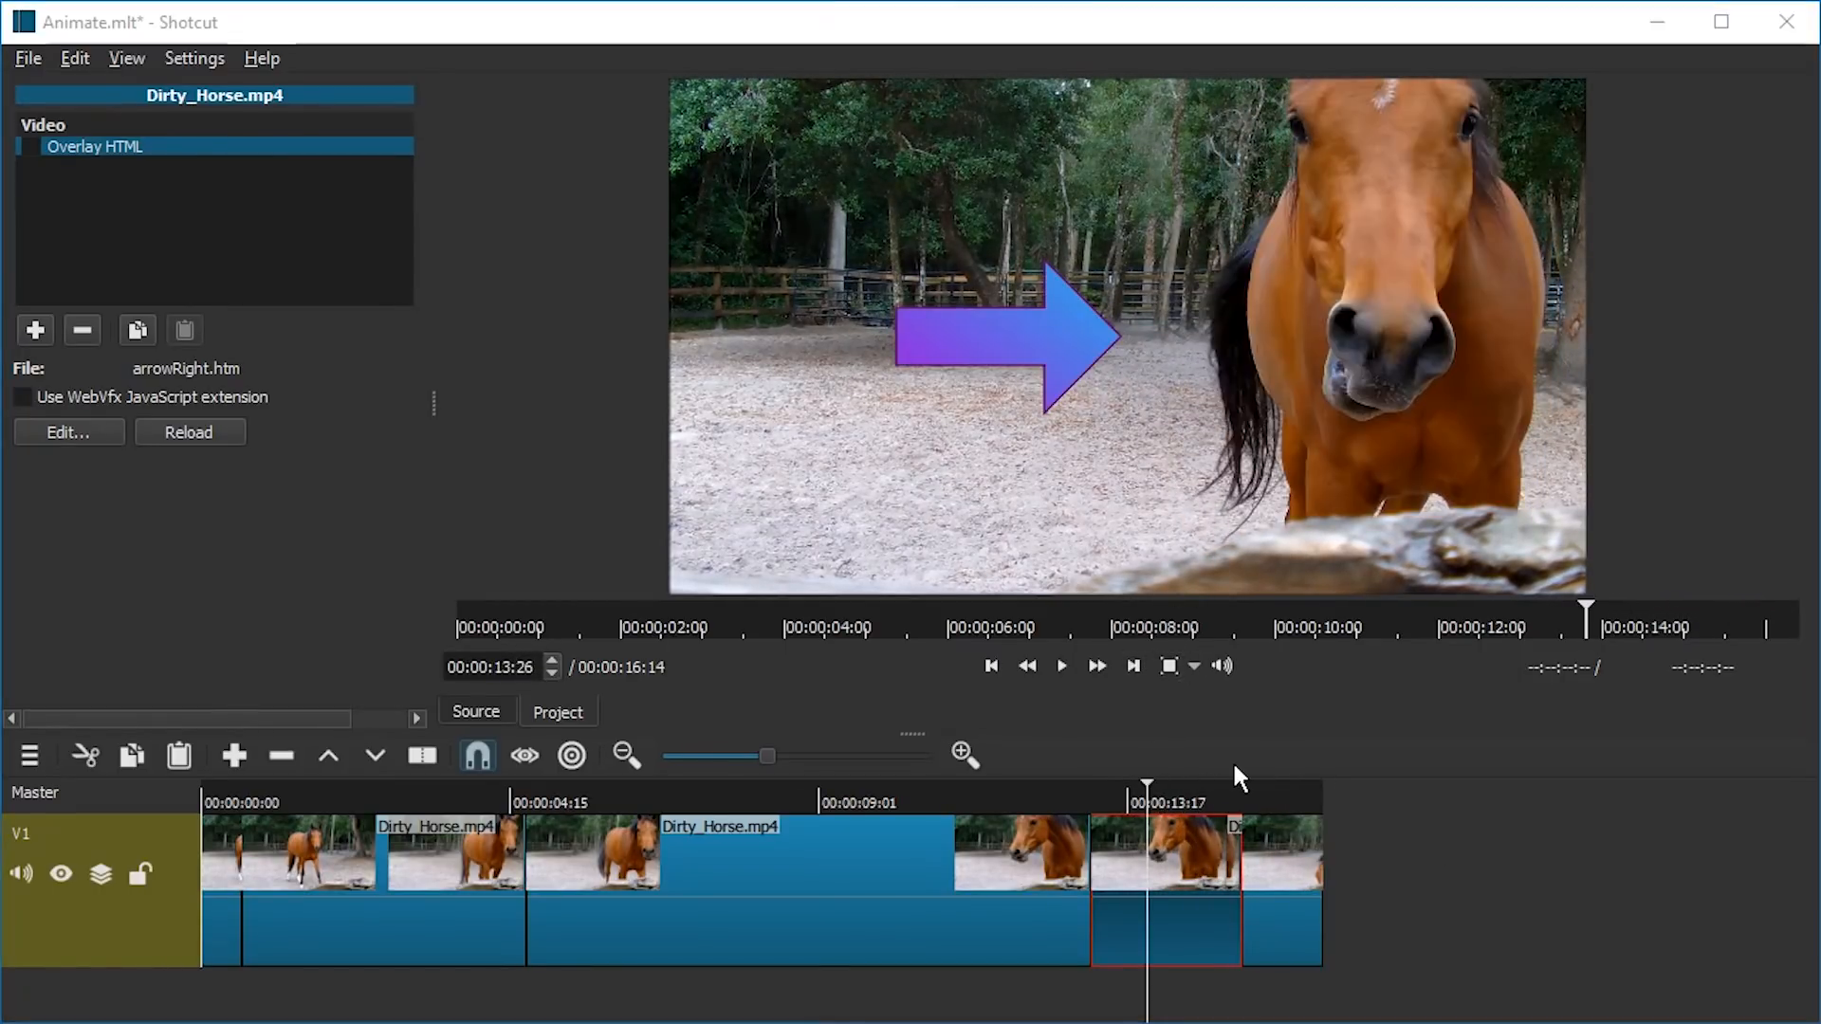
Step: Switch to the Doit folder in File Explorer, duplicate arrowRight.htm and rename the copy arrowRight2.htm
{"action": "key", "text": "alt+Tab"}
{"action": "left_click", "coordinate": [520, 428]}
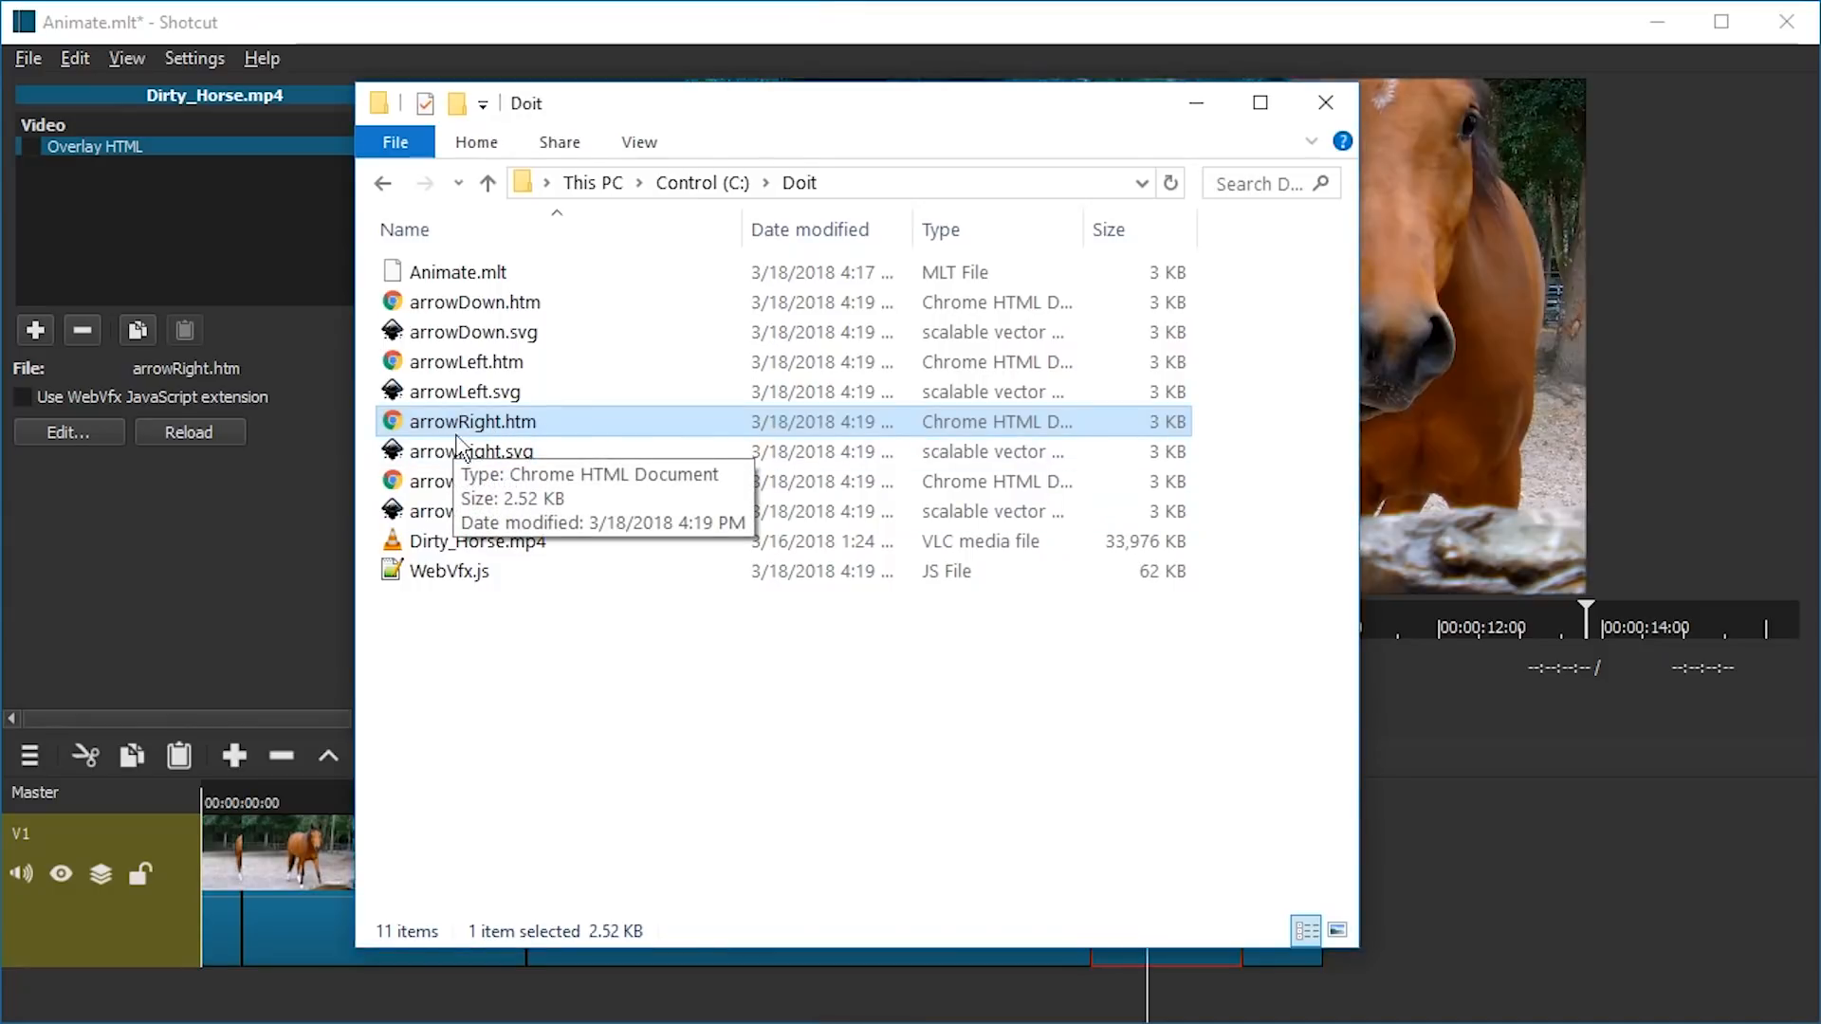
{"action": "left_click_drag", "start_coordinate": [465, 434], "coordinate": [610, 724]}
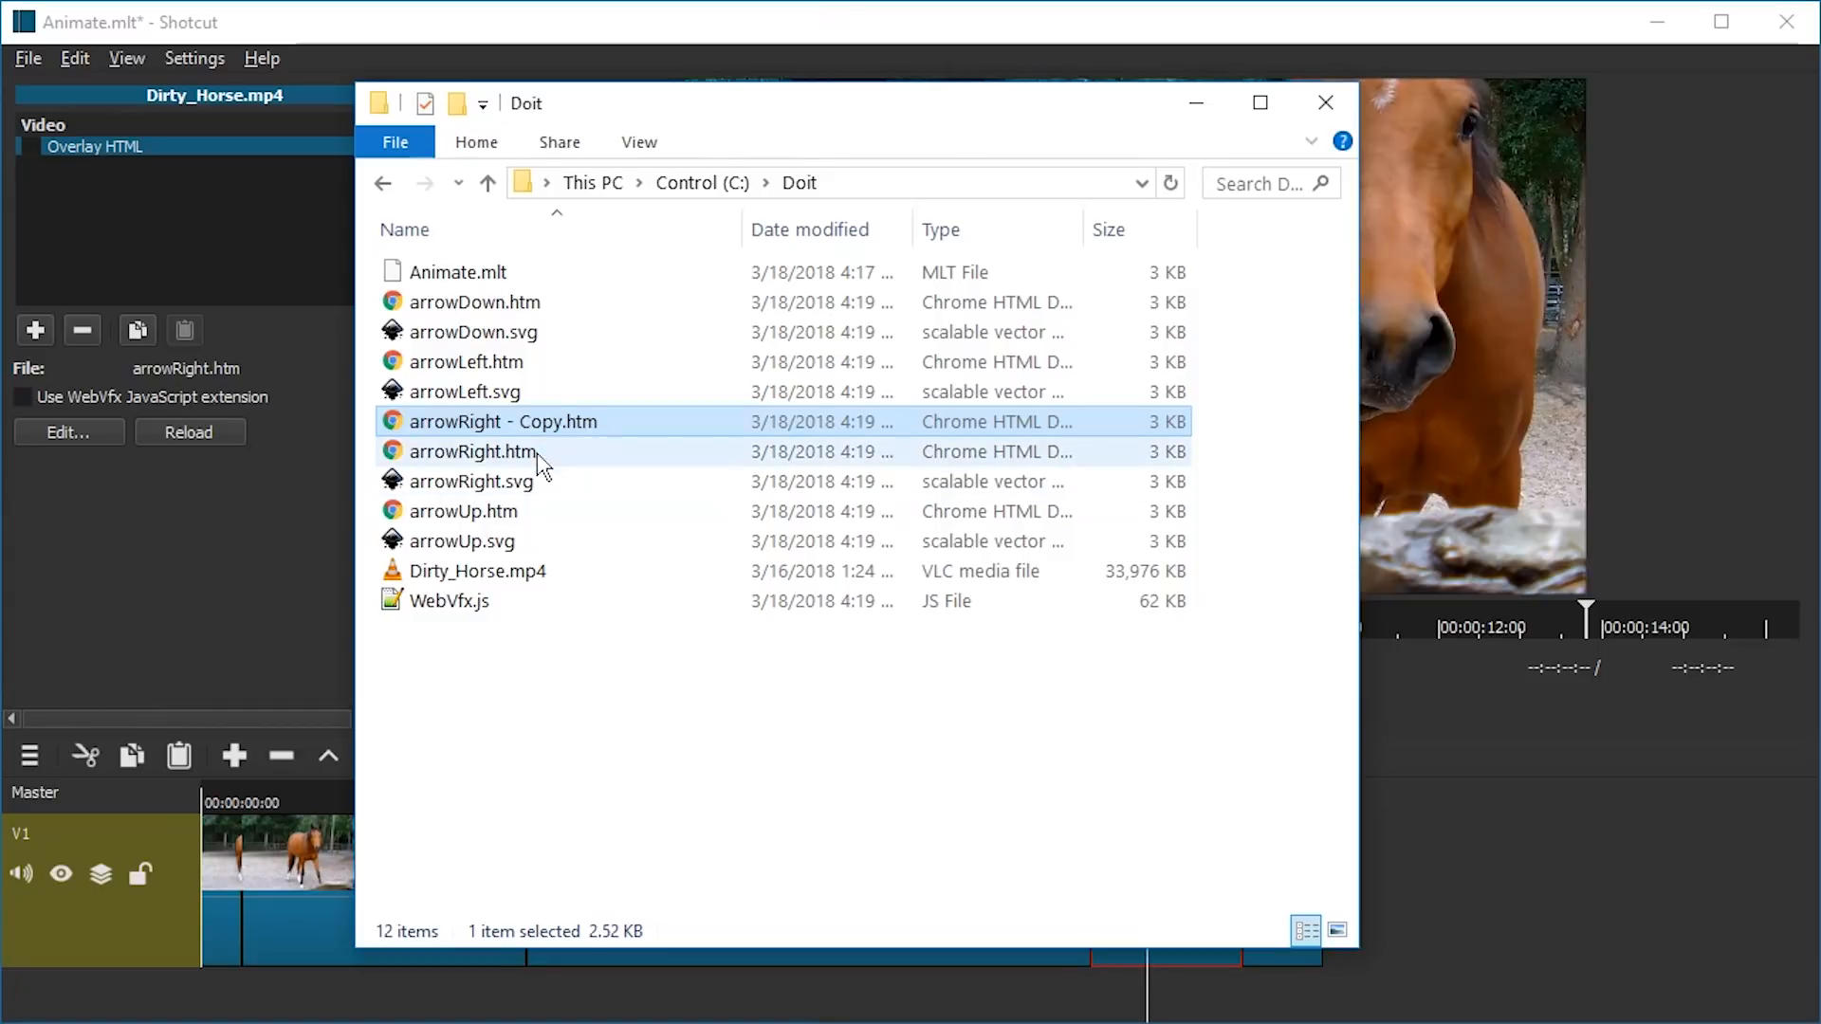
{"action": "key", "text": "F2"}
{"action": "key", "text": "Right"}
{"action": "key", "text": "BackSpace"}
{"action": "key", "text": "BackSpace"}
{"action": "key", "text": "BackSpace"}
{"action": "key", "text": "BackSpace"}
{"action": "key", "text": "BackSpace"}
{"action": "key", "text": "BackSpace"}
{"action": "key", "text": "BackSpace"}
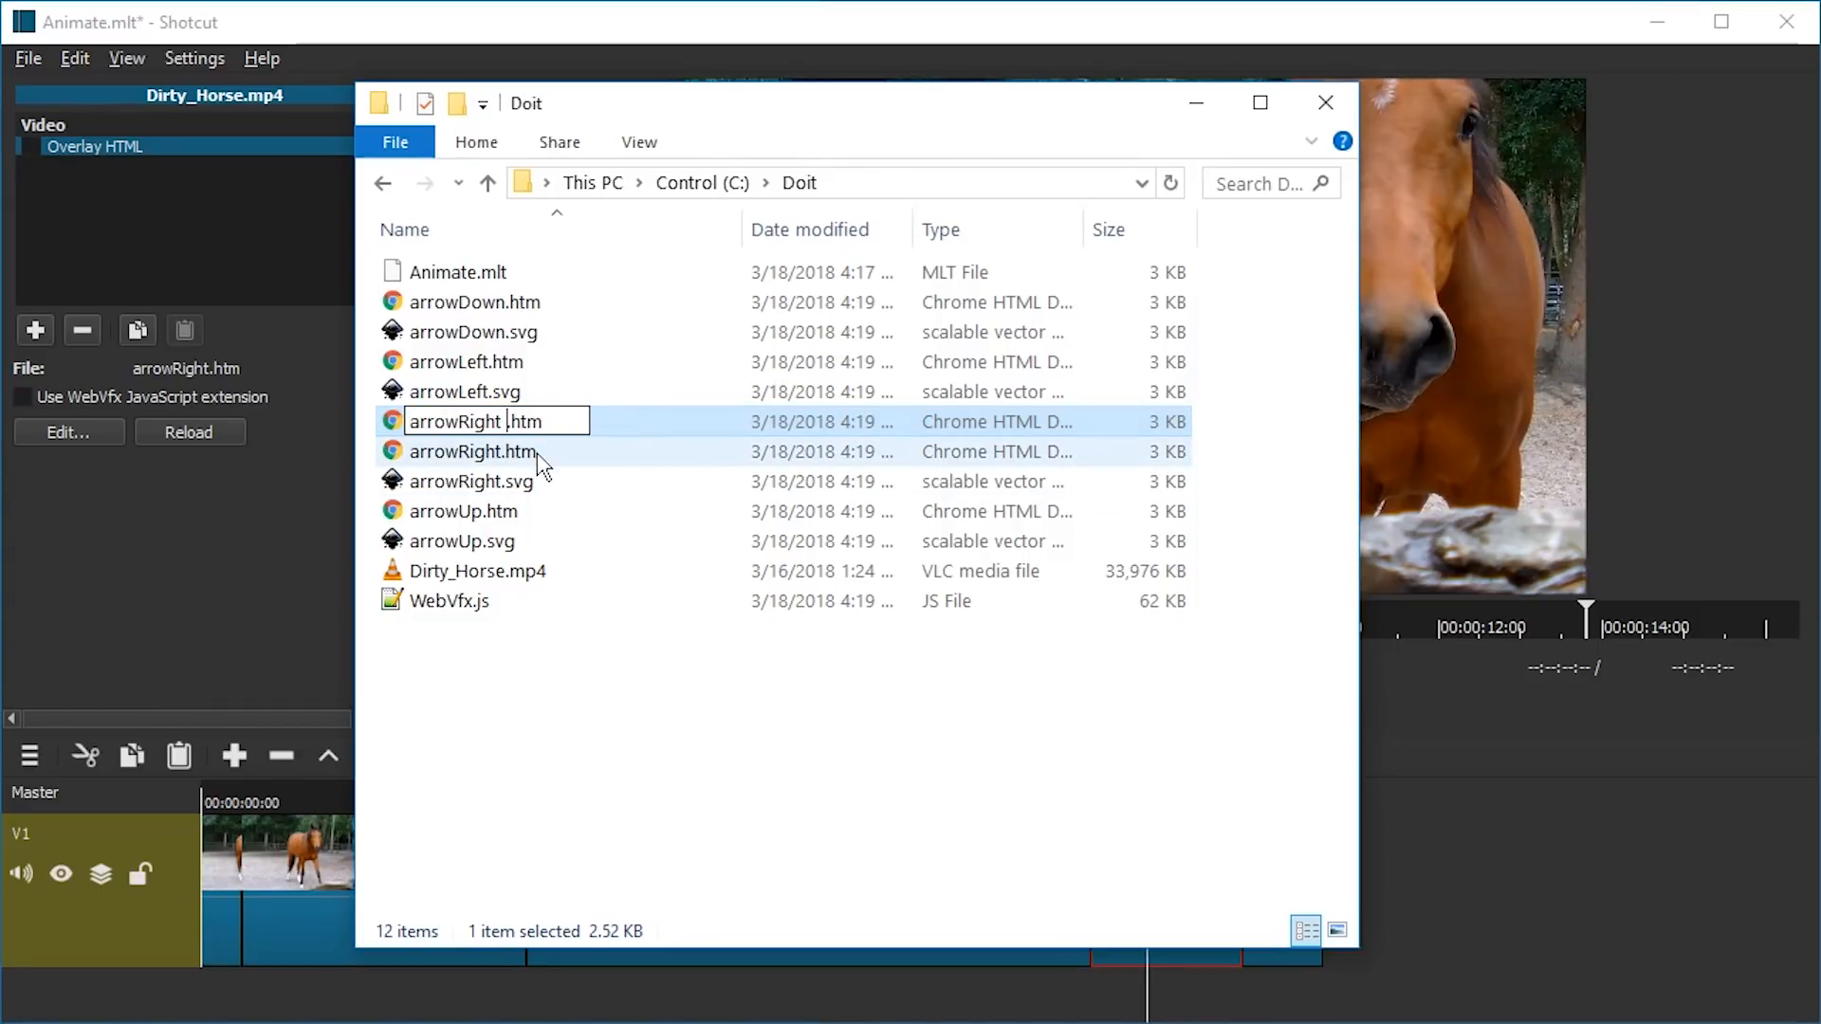
{"action": "type", "text": "2"}
{"action": "key", "text": "Return"}
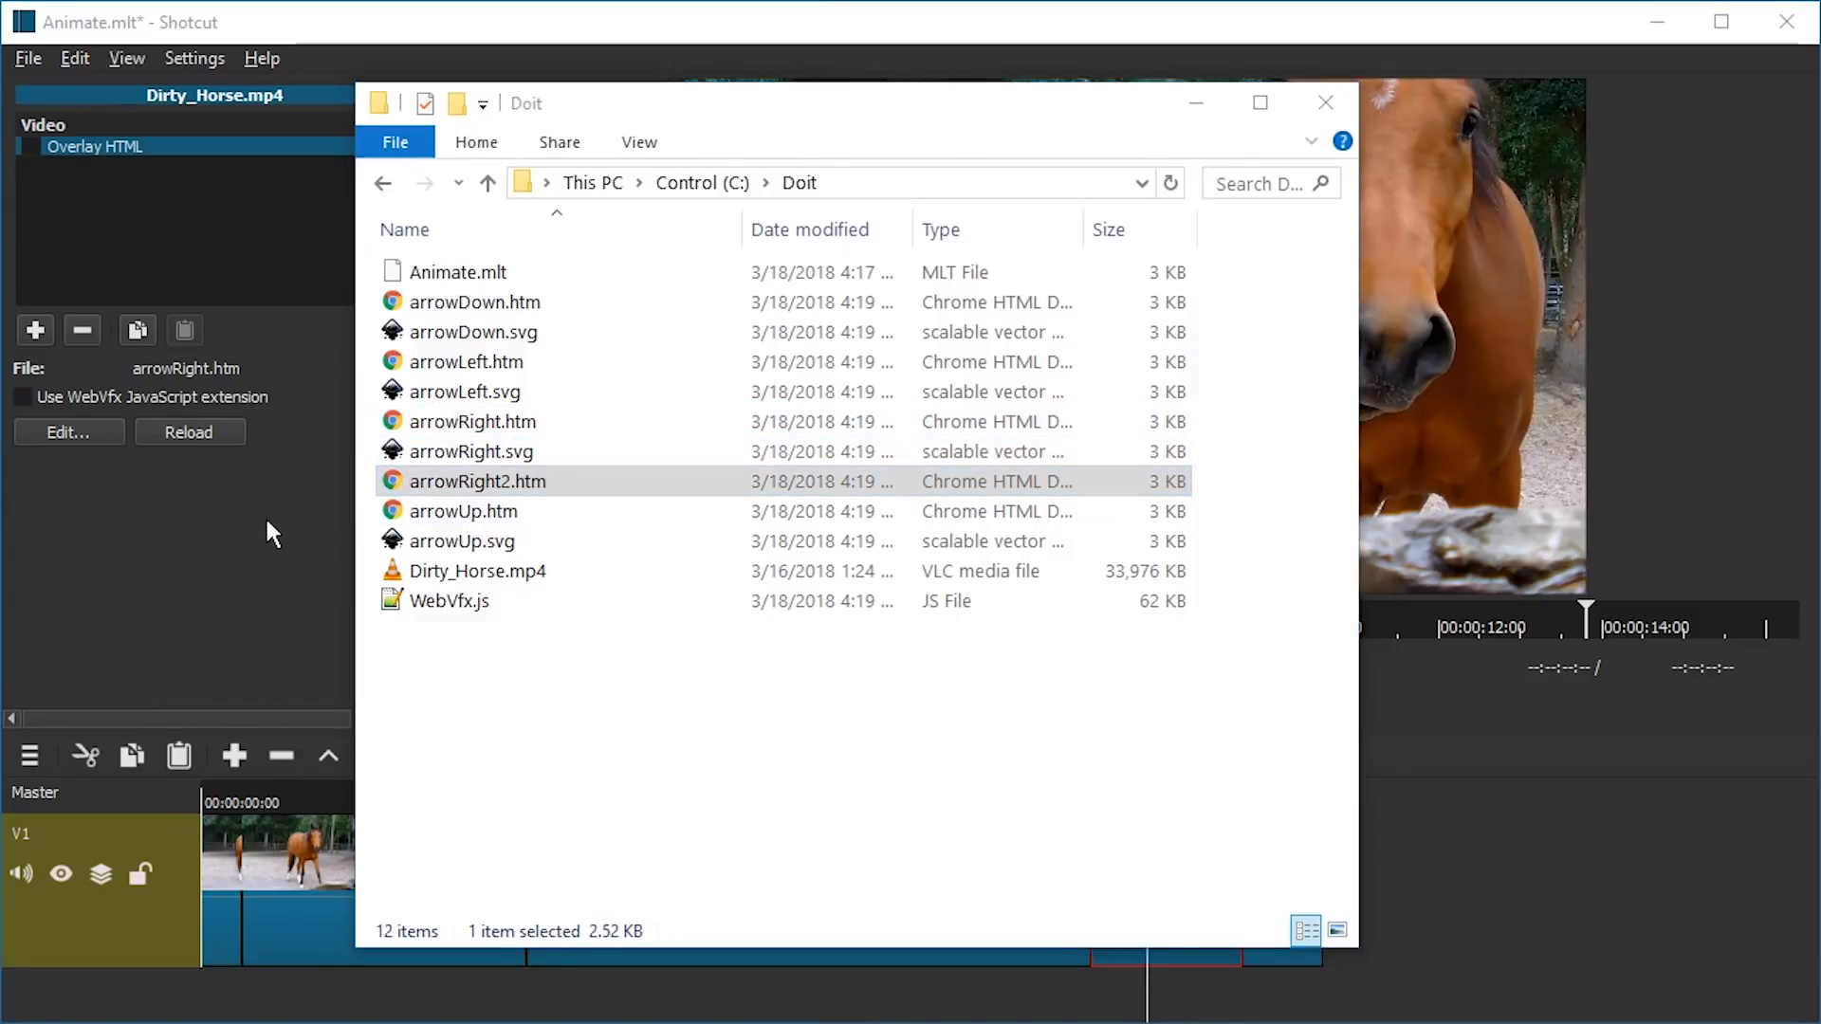
Step: Open arrowRight2.htm in Notepad++ and examine its #arrow style rule and the image tag
{"action": "key", "text": "alt+Tab"}
{"action": "left_click_drag", "start_coordinate": [492, 486], "coordinate": [1166, 478]}
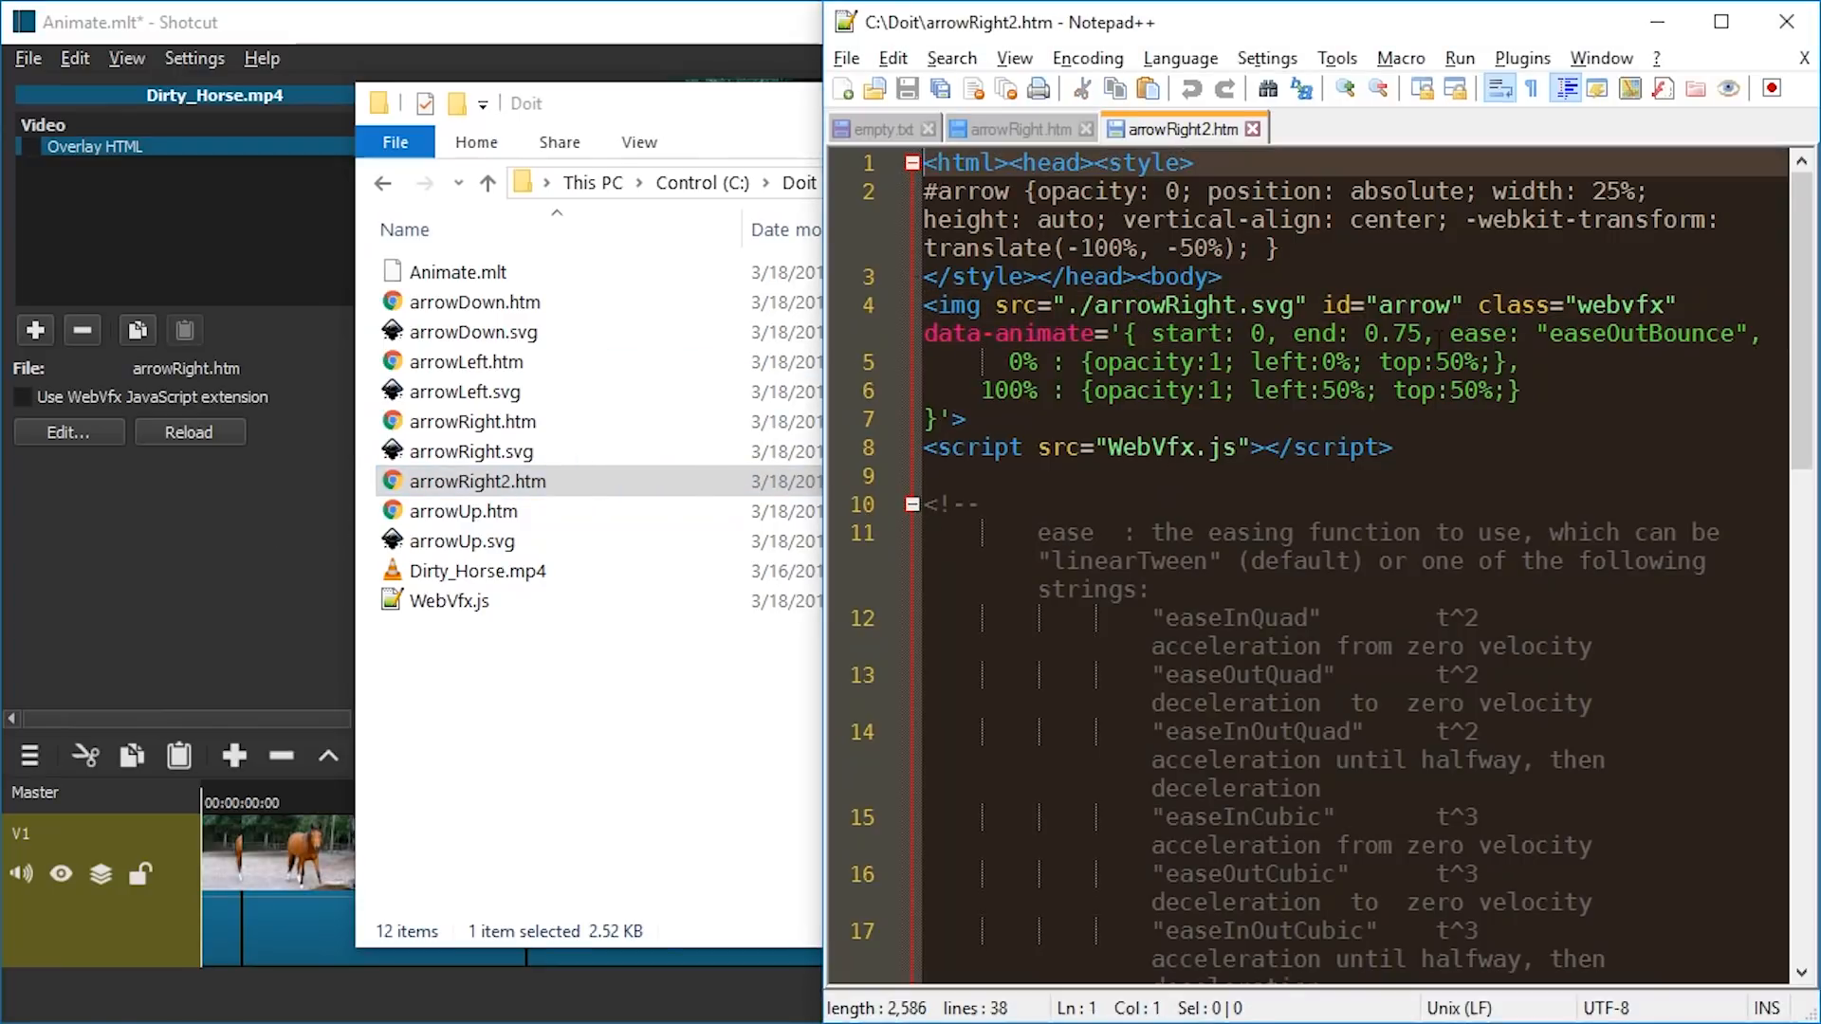
{"action": "triple_click", "coordinate": [1204, 364]}
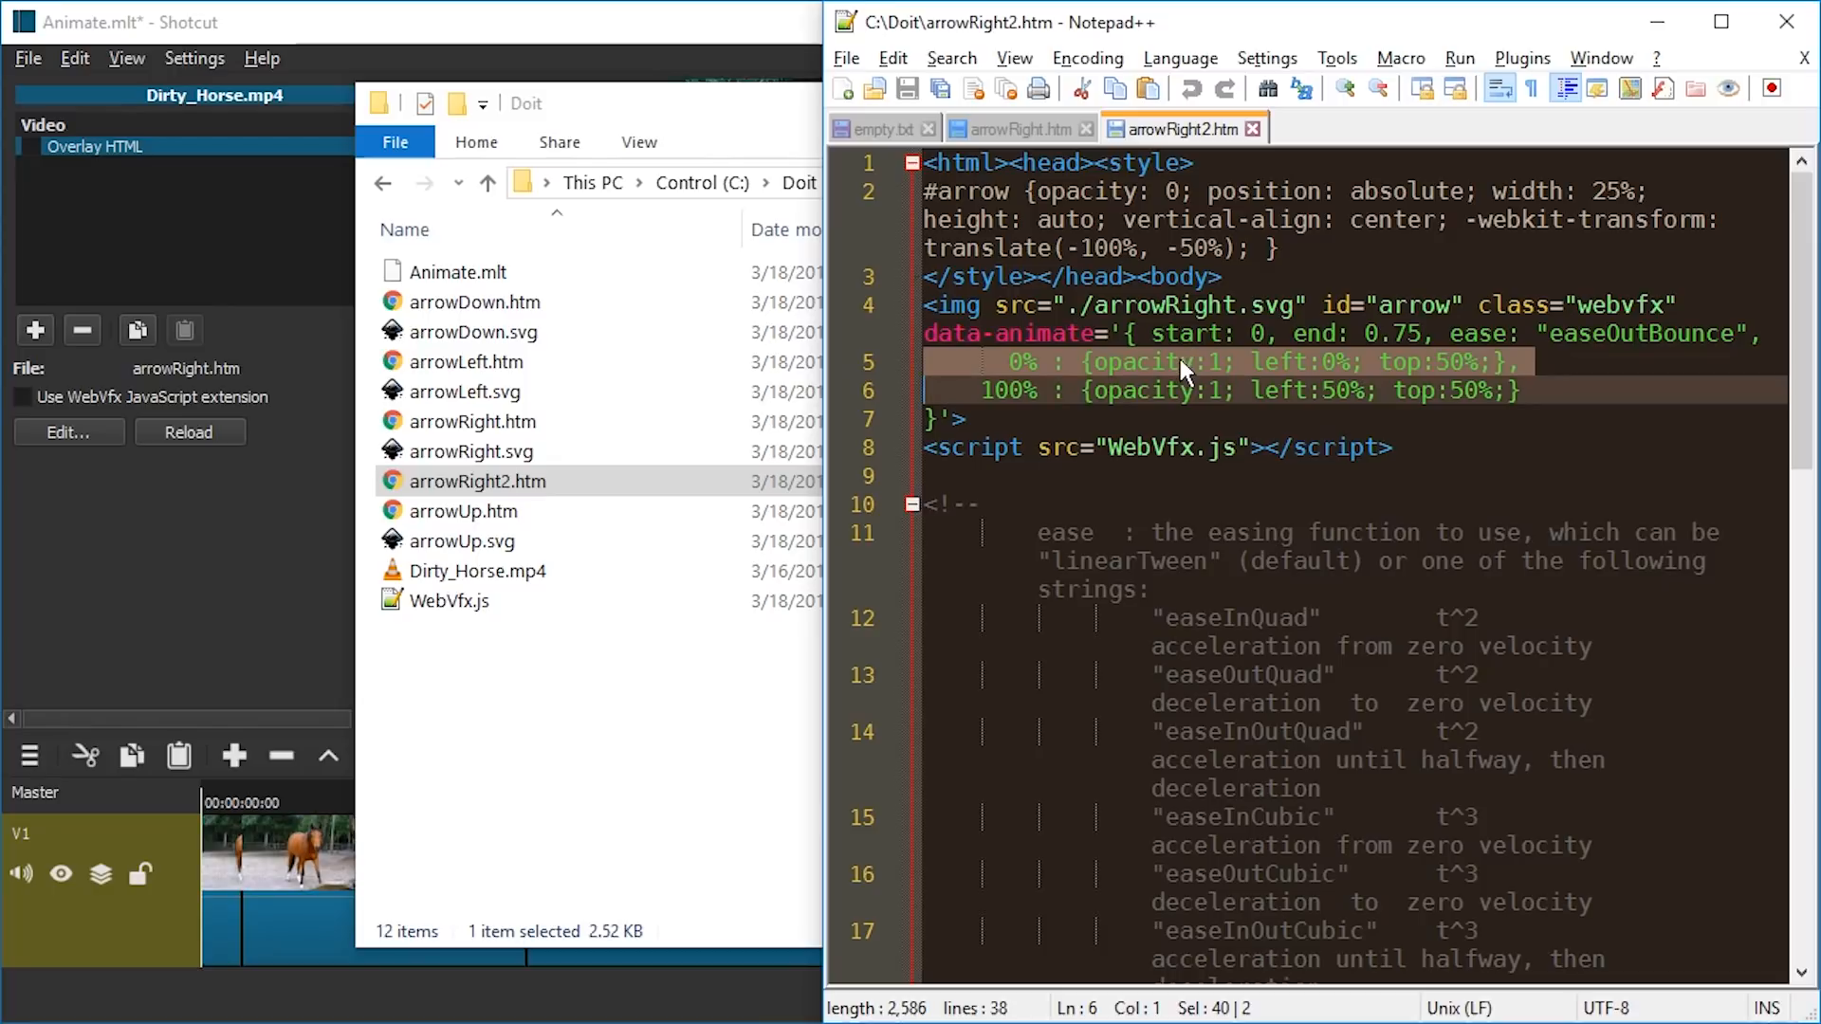
{"action": "left_click", "coordinate": [1185, 366]}
{"action": "double_click", "coordinate": [958, 305]}
{"action": "left_click_drag", "start_coordinate": [958, 304], "coordinate": [1158, 333]}
{"action": "left_click_drag", "start_coordinate": [1281, 248], "coordinate": [934, 197]}
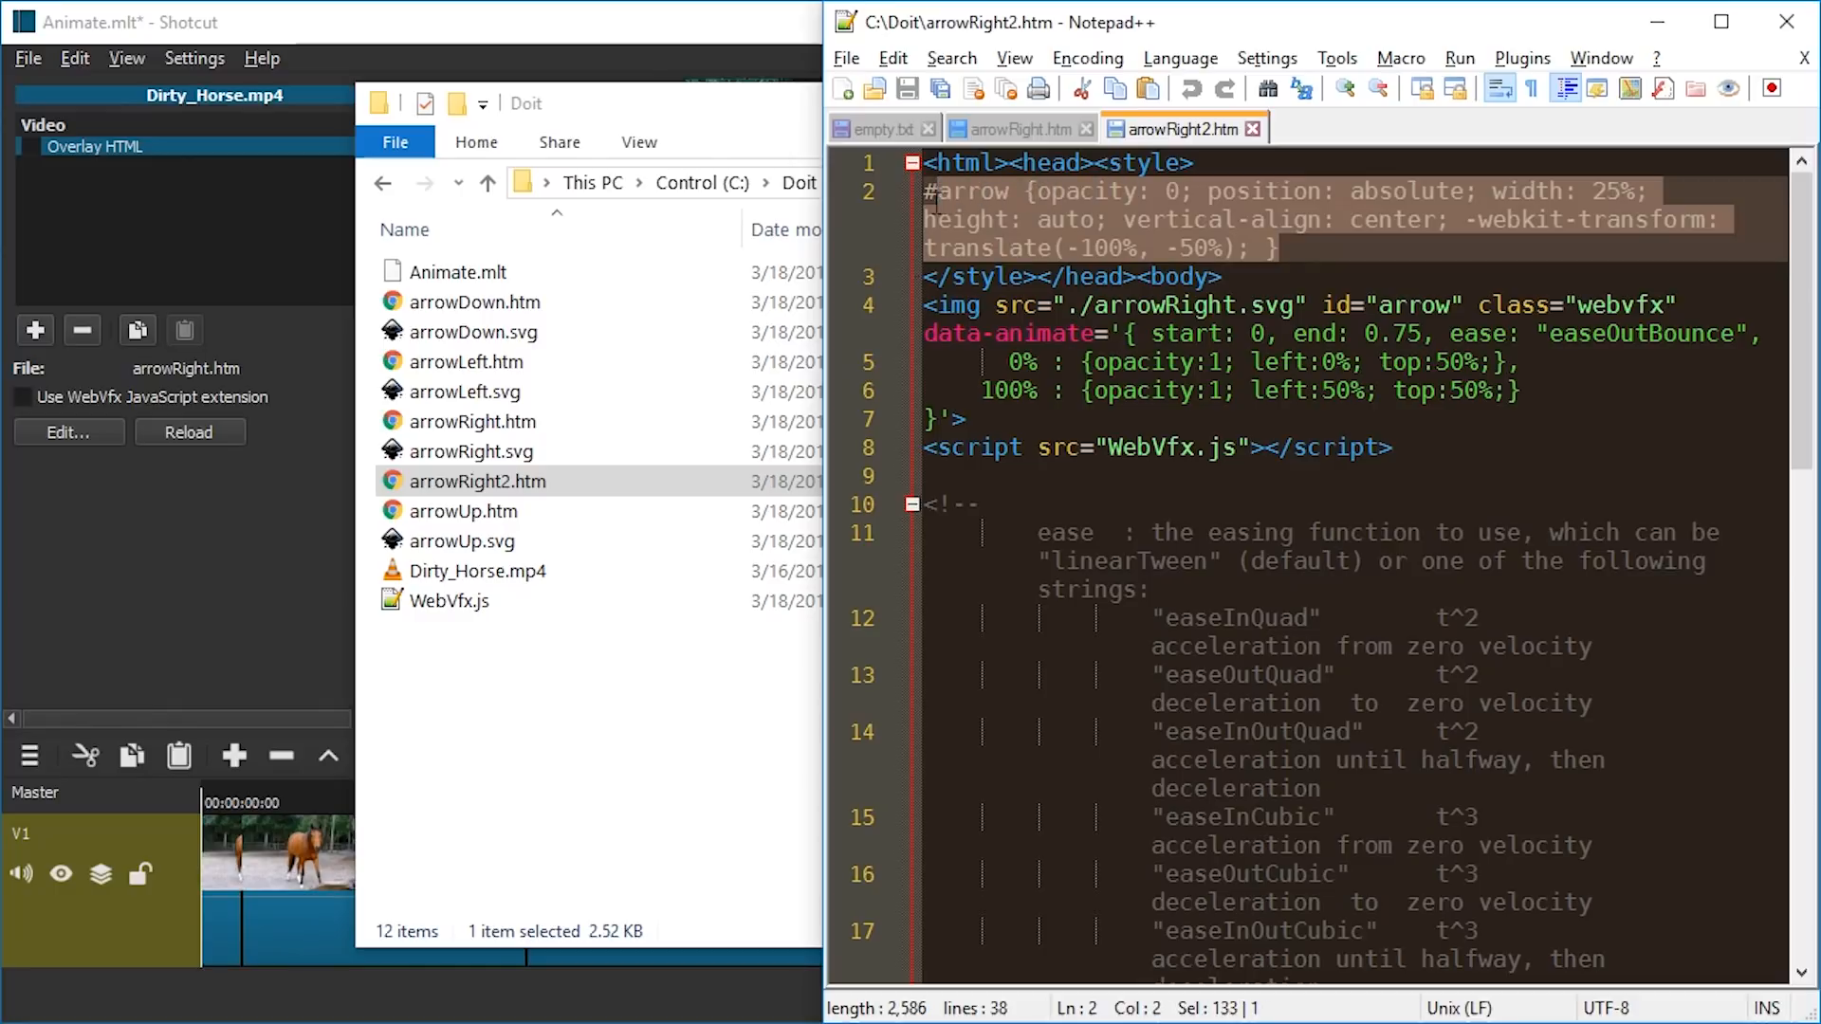
{"action": "left_click", "coordinate": [1035, 218]}
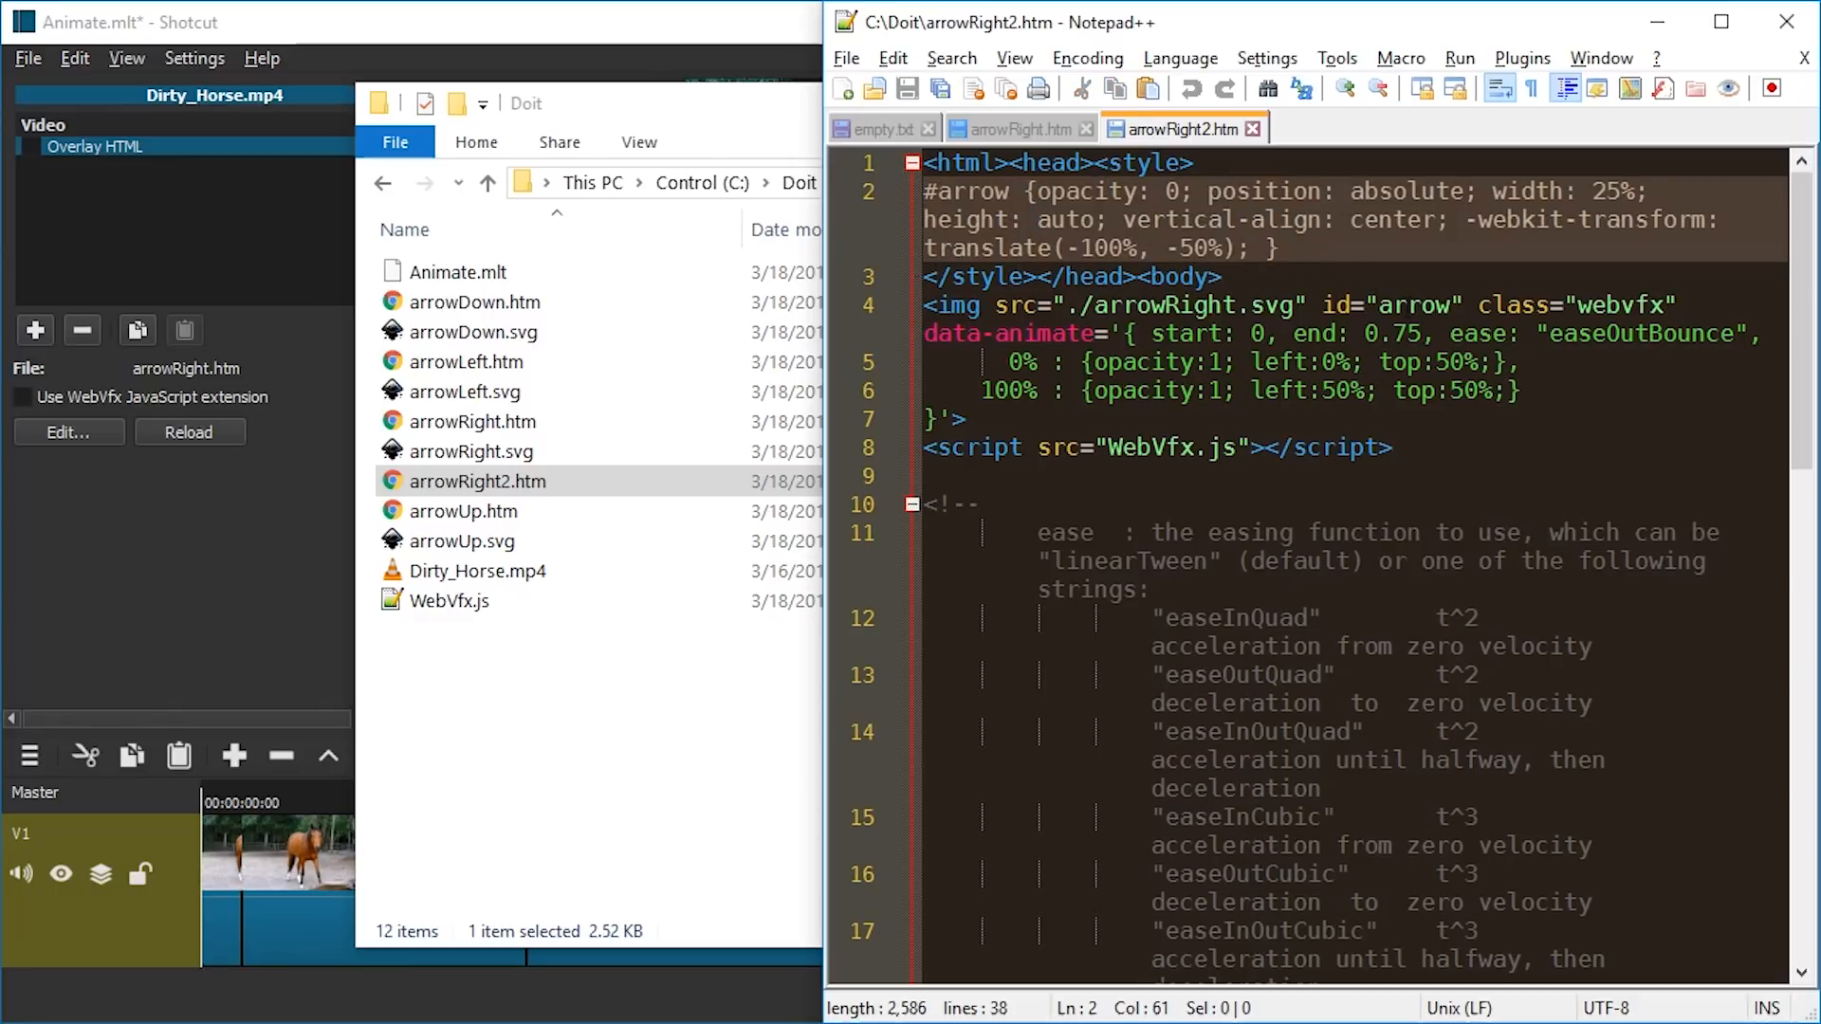
{"action": "left_click", "coordinate": [1224, 245]}
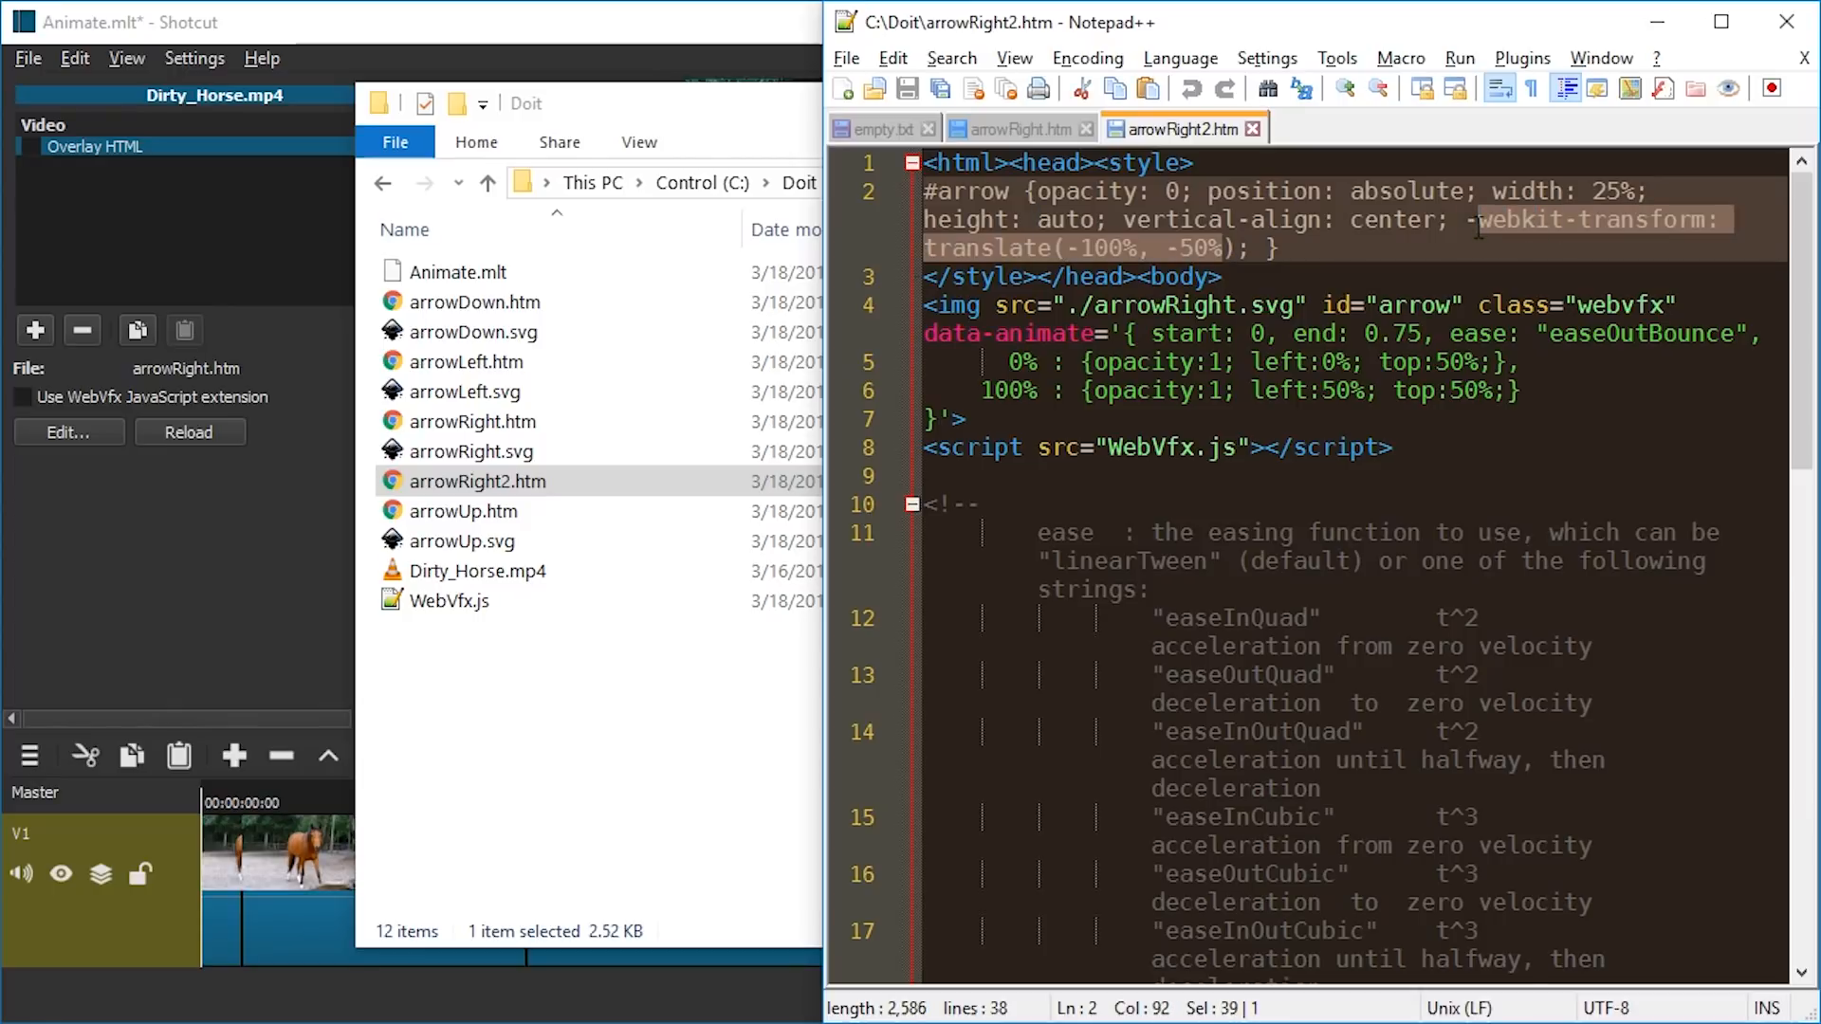
Step: Examine the data-animate start, end and ease settings and the commented list of easing function names
{"action": "left_click", "coordinate": [1020, 338]}
{"action": "left_click_drag", "start_coordinate": [958, 338], "coordinate": [1031, 332]}
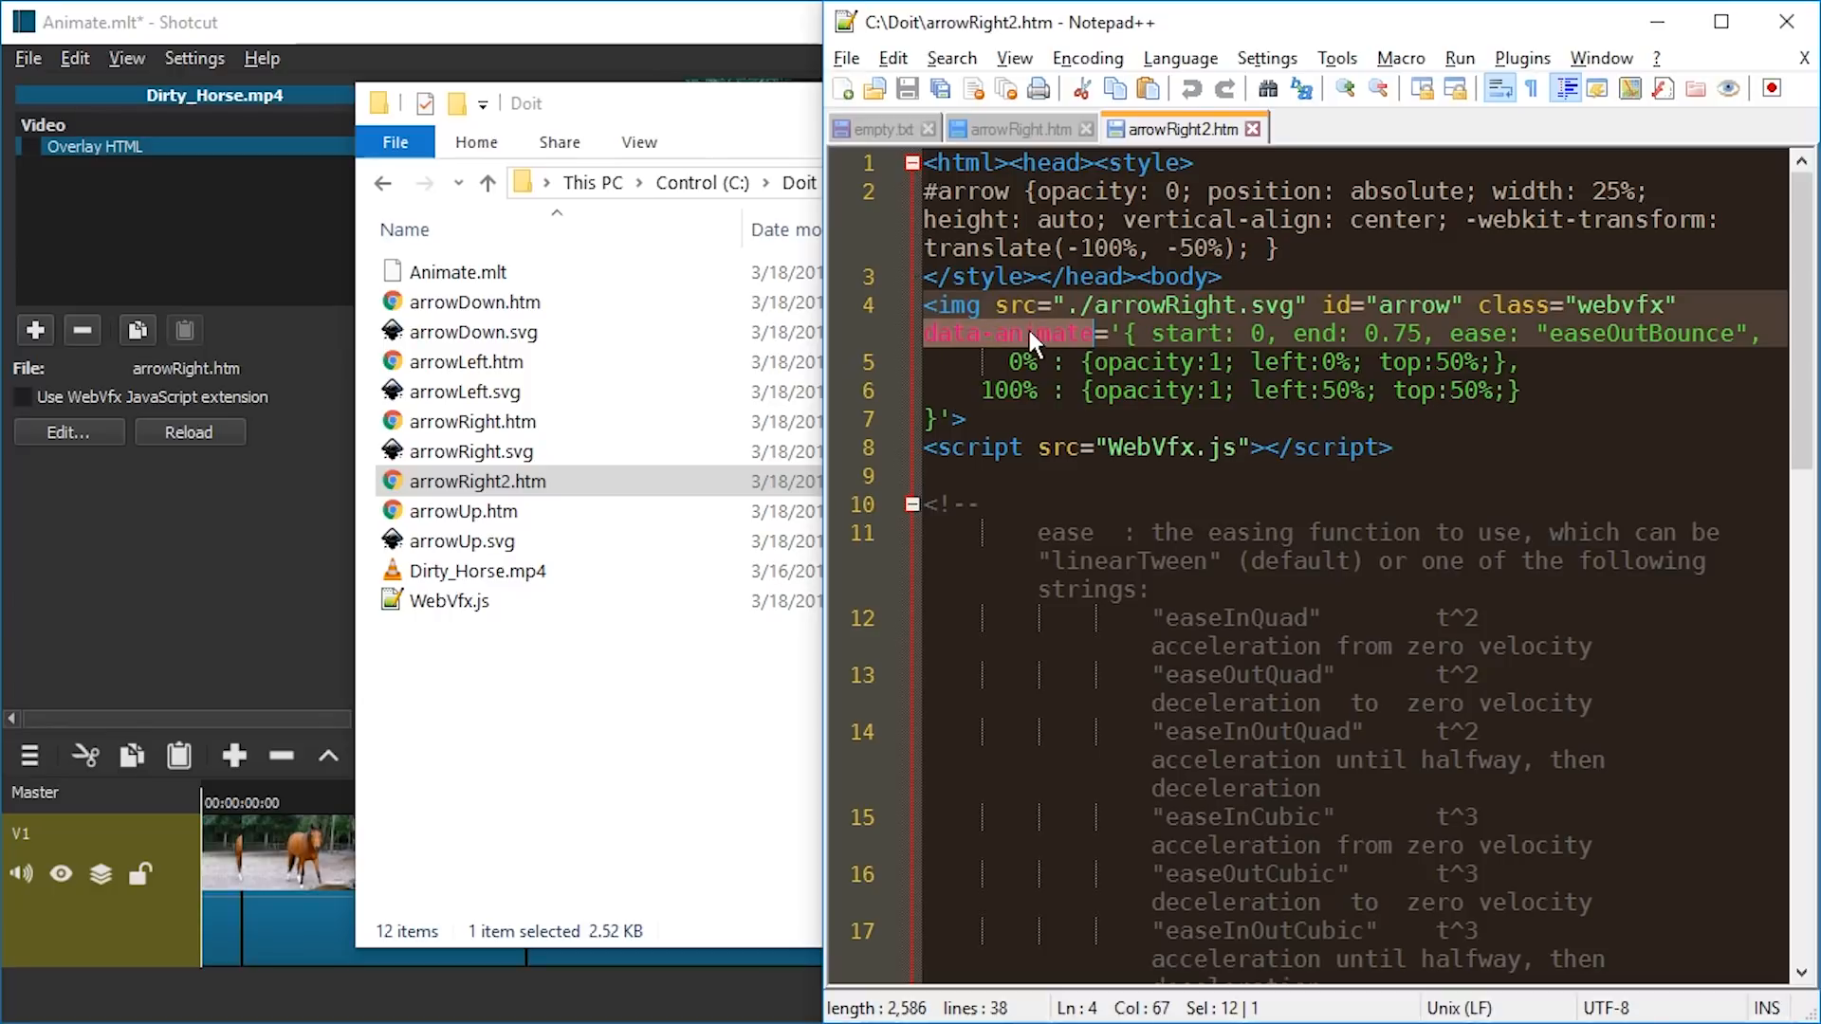
{"action": "left_click", "coordinate": [1192, 333]}
{"action": "left_click_drag", "start_coordinate": [1151, 333], "coordinate": [1428, 334]}
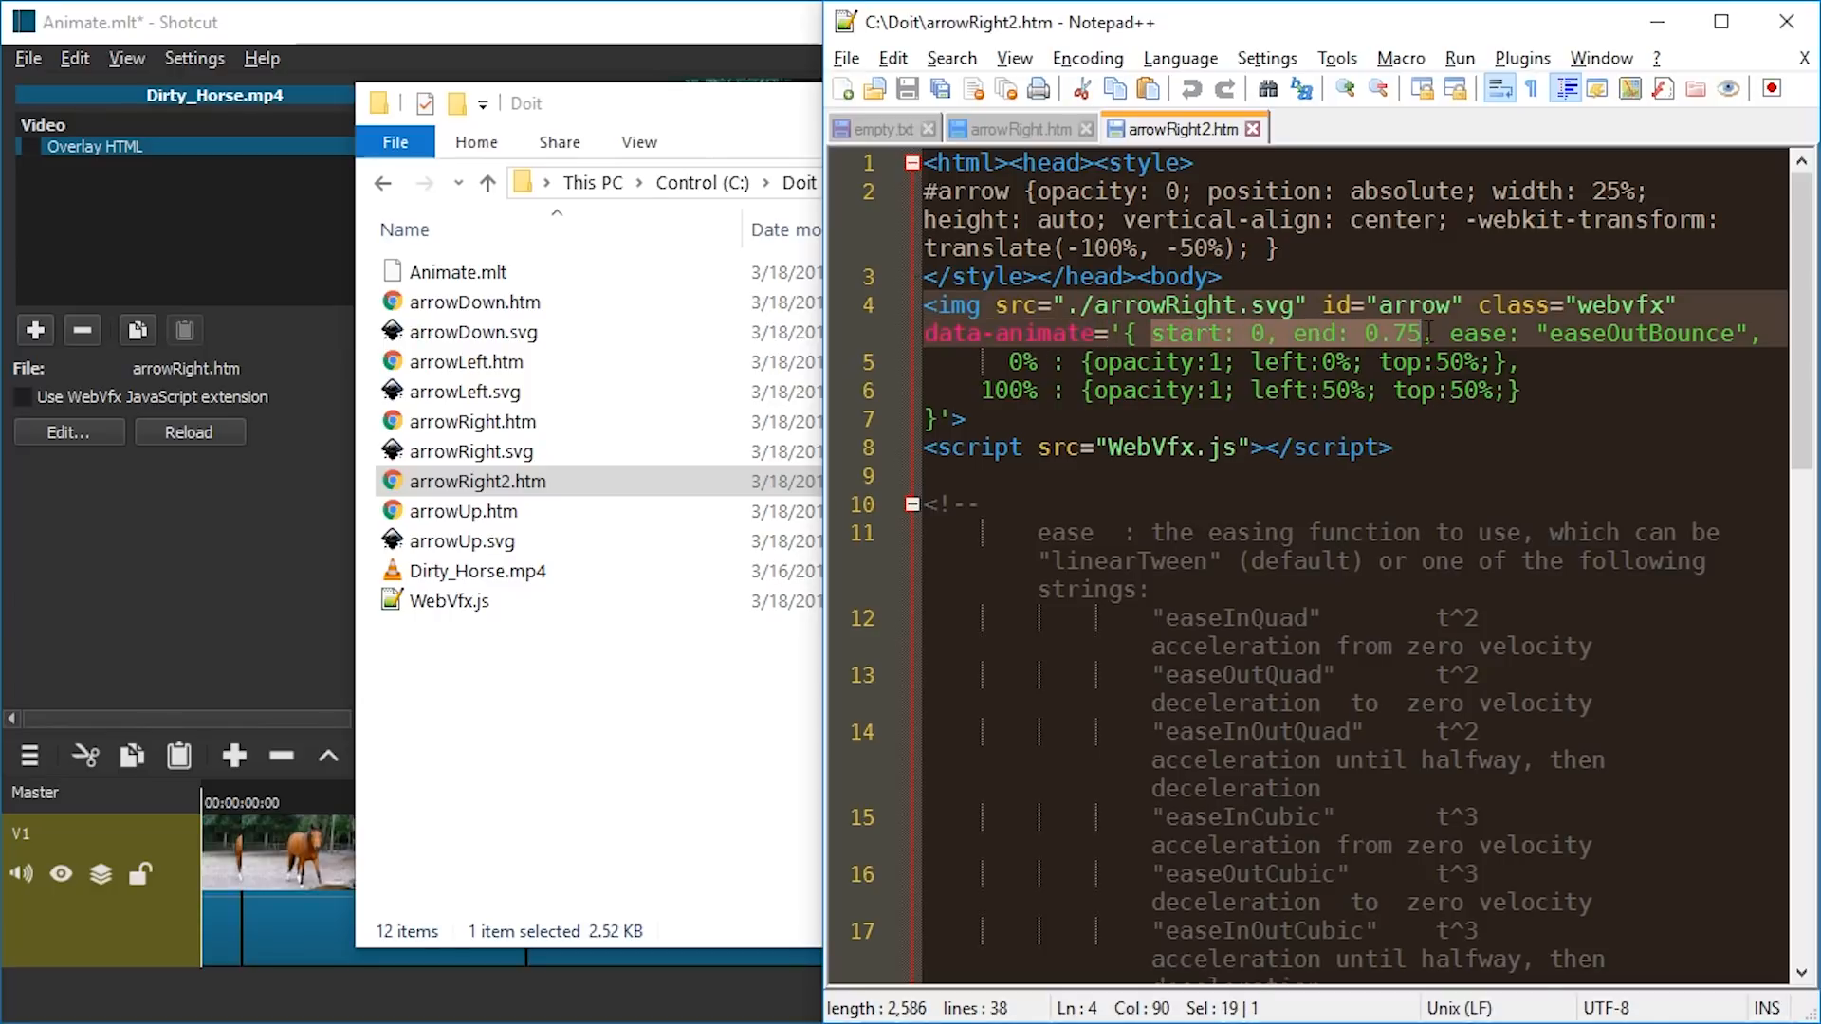
{"action": "double_click", "coordinate": [1601, 333]}
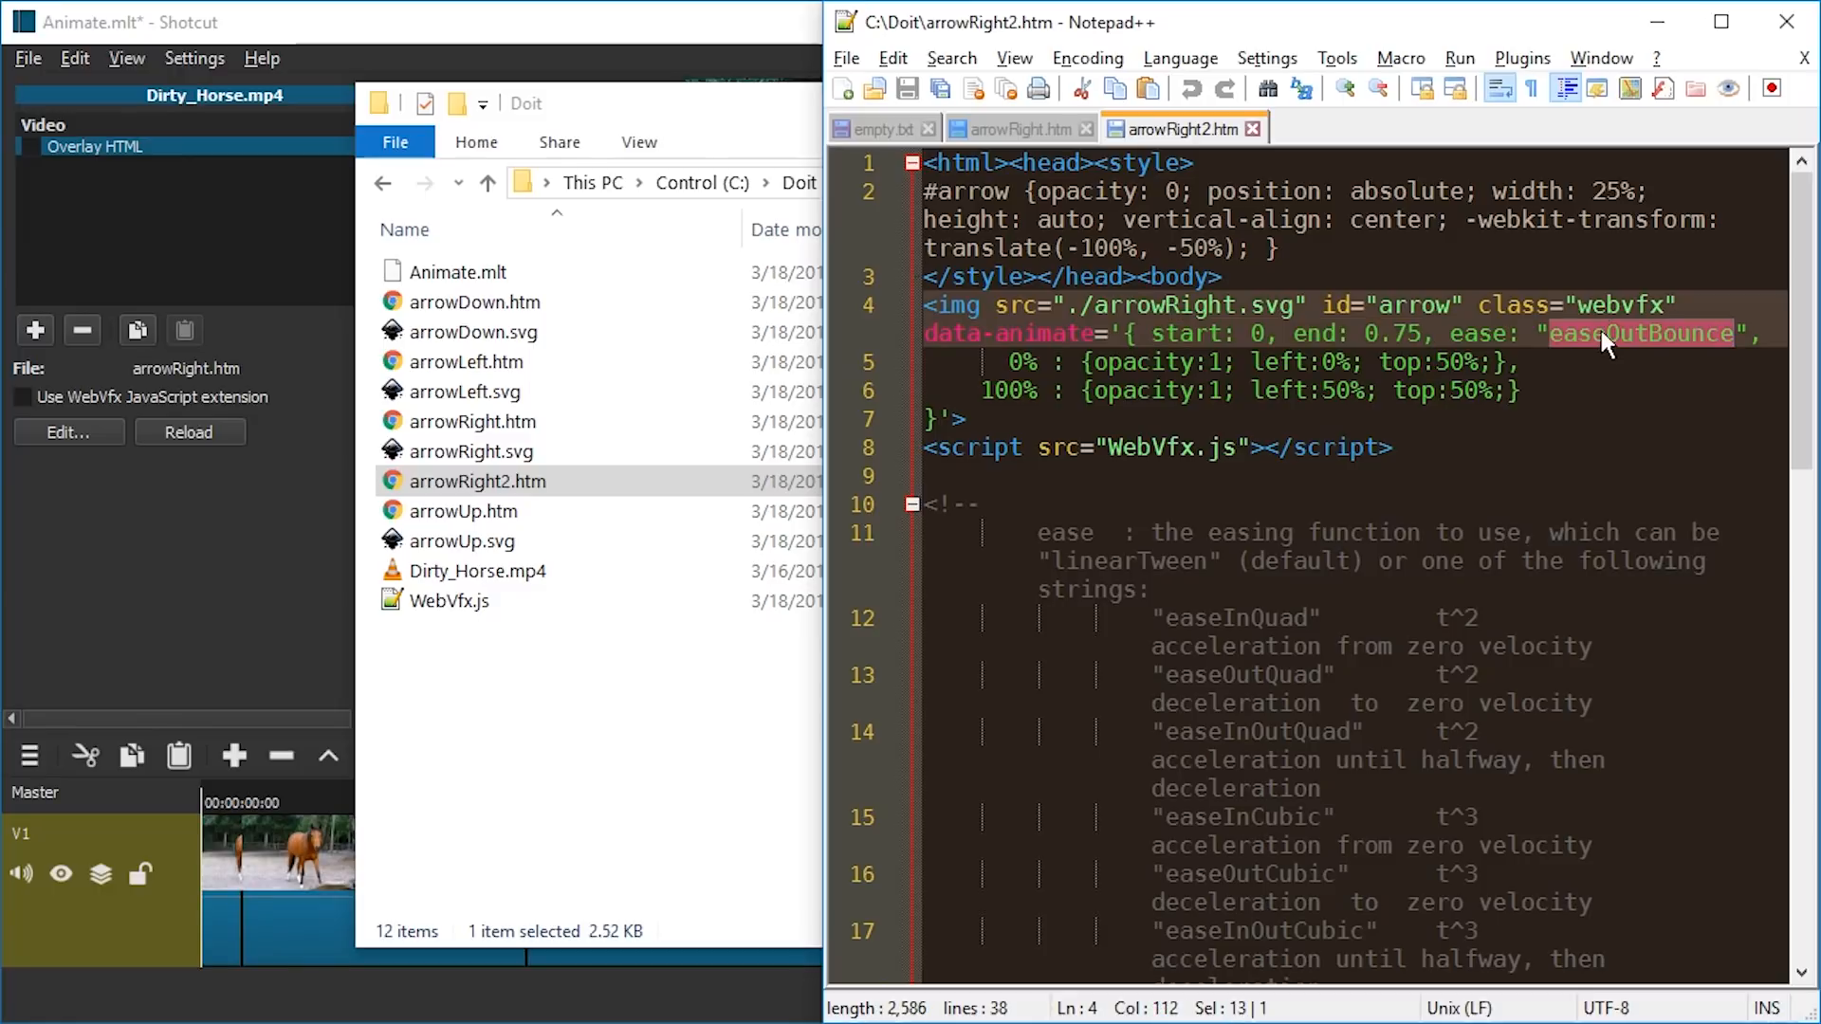
{"action": "scroll", "coordinate": [1605, 341], "scroll_direction": "down", "scroll_amount": 15}
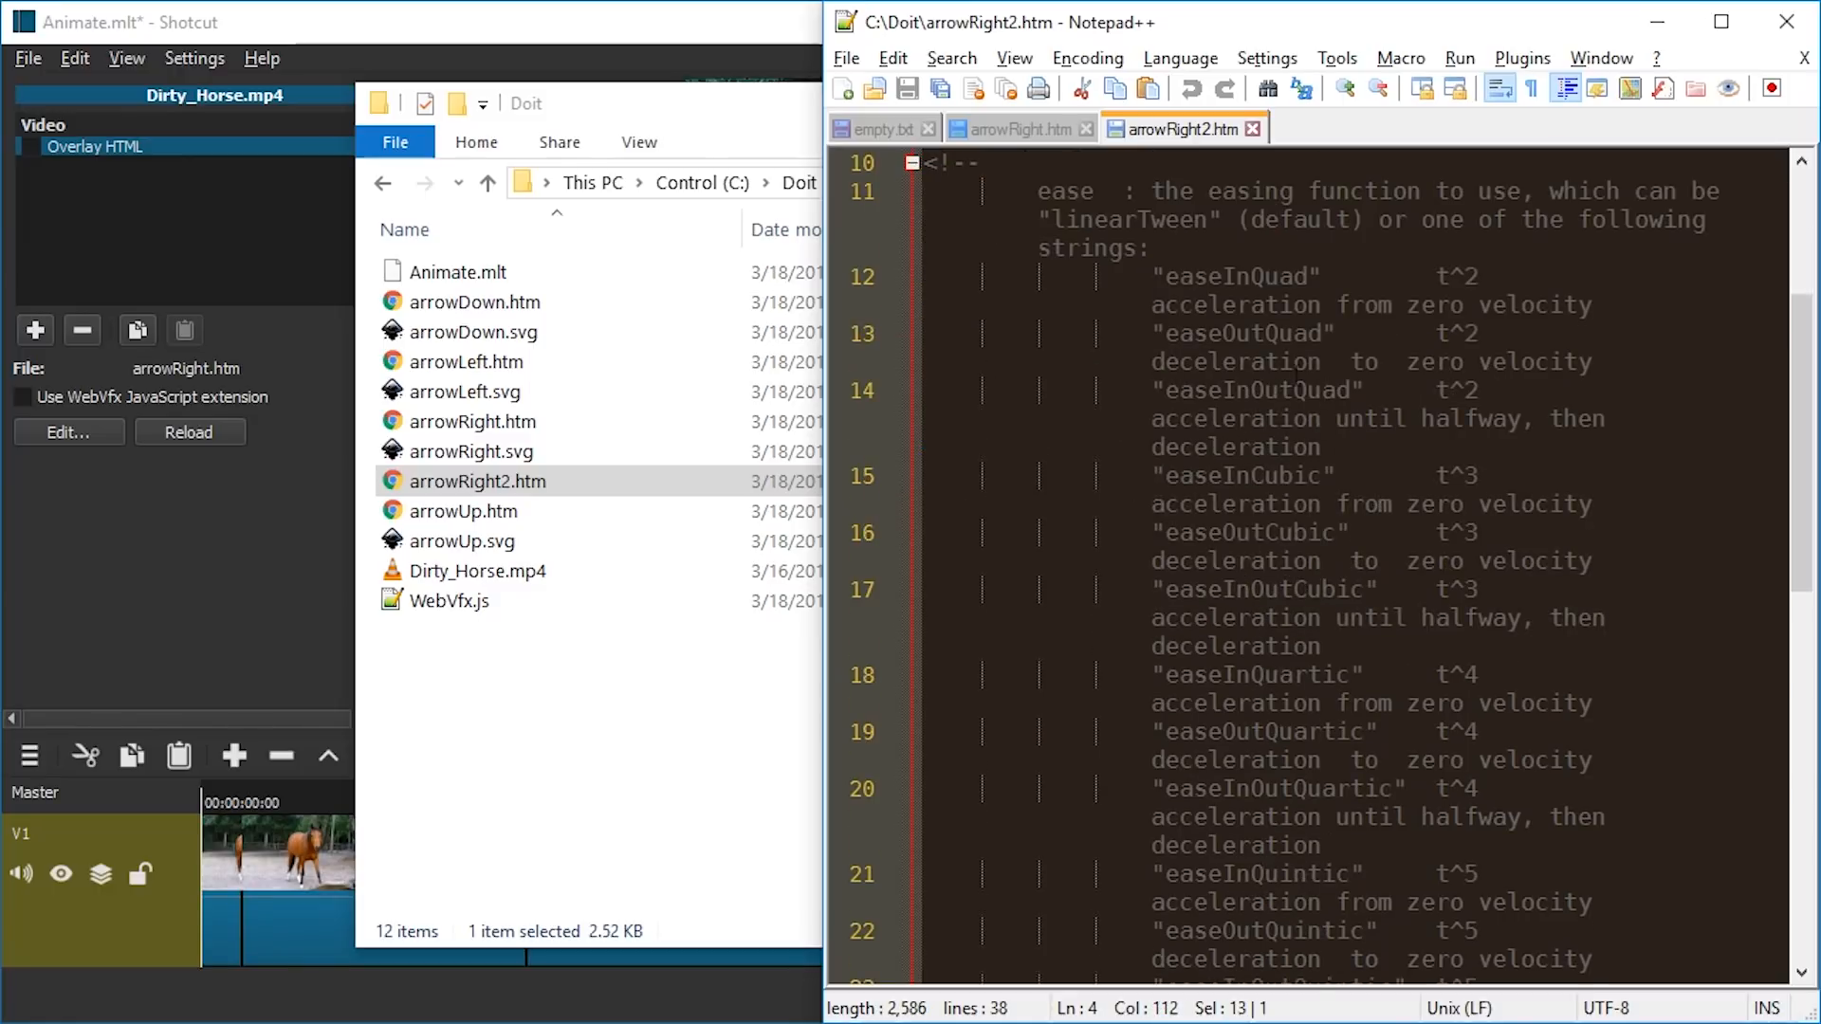
{"action": "double_click", "coordinate": [1244, 505]}
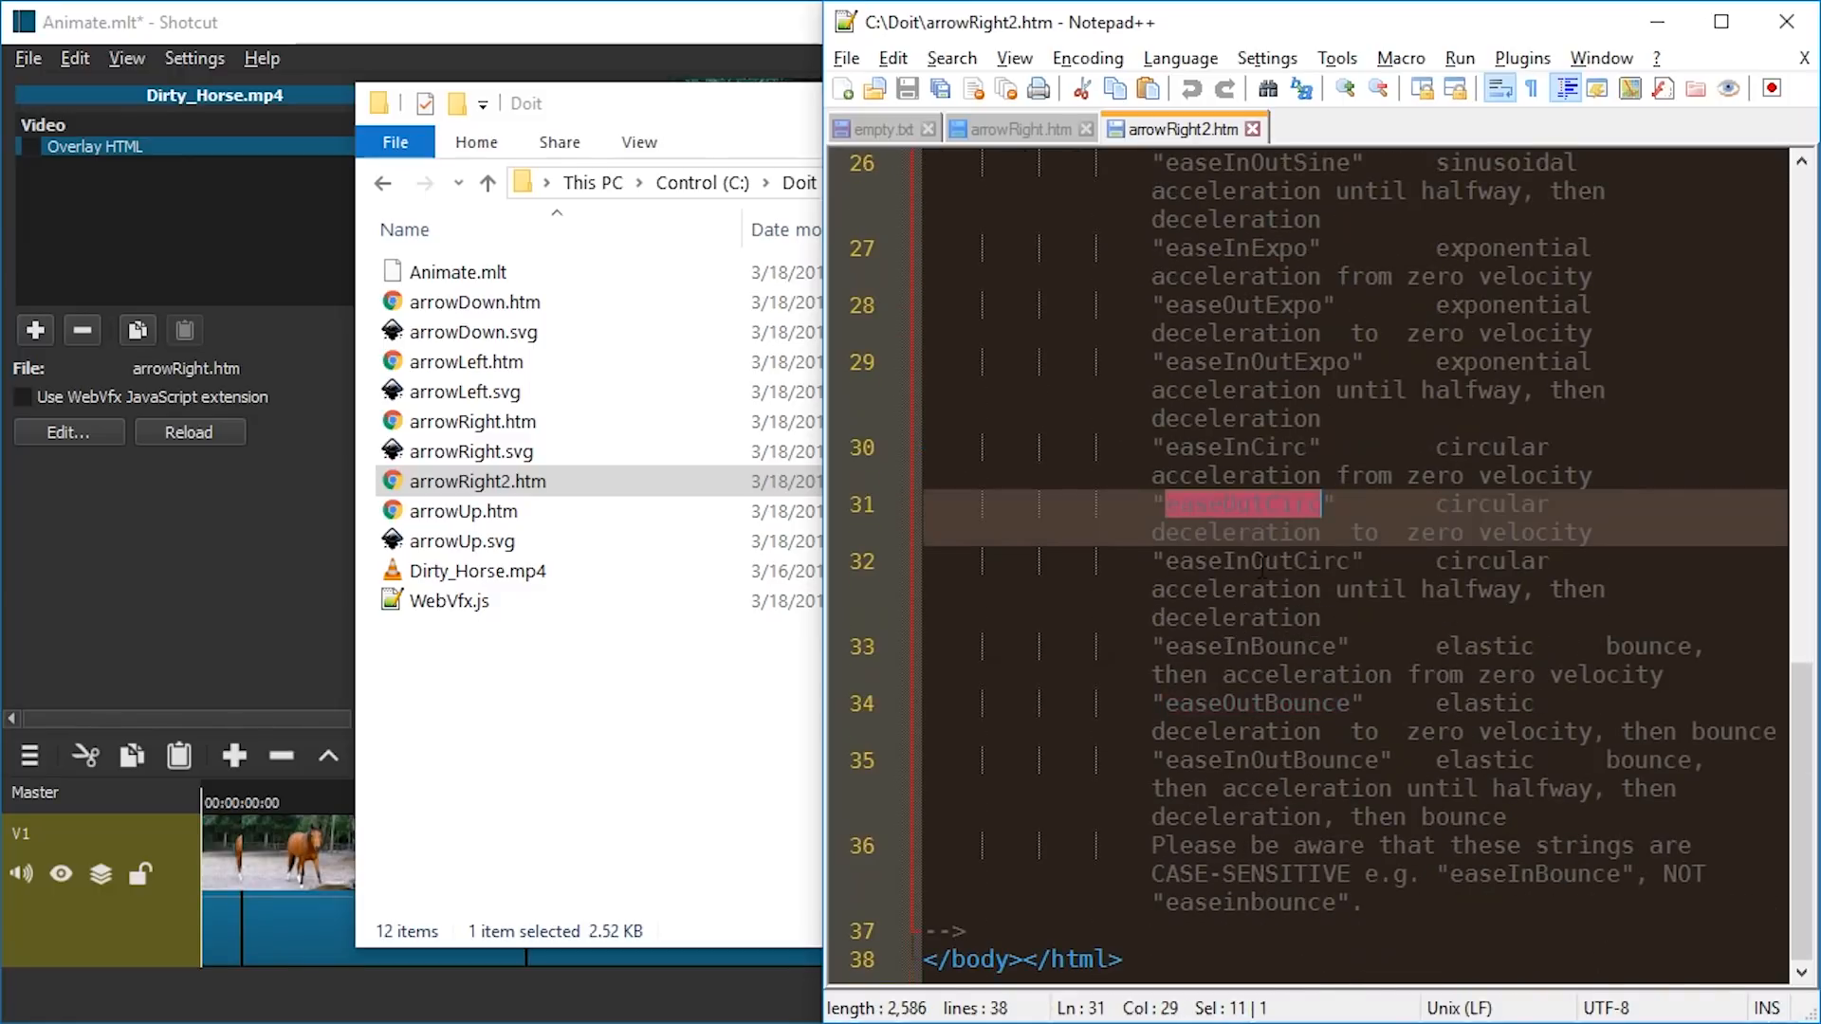
{"action": "double_click", "coordinate": [1297, 760]}
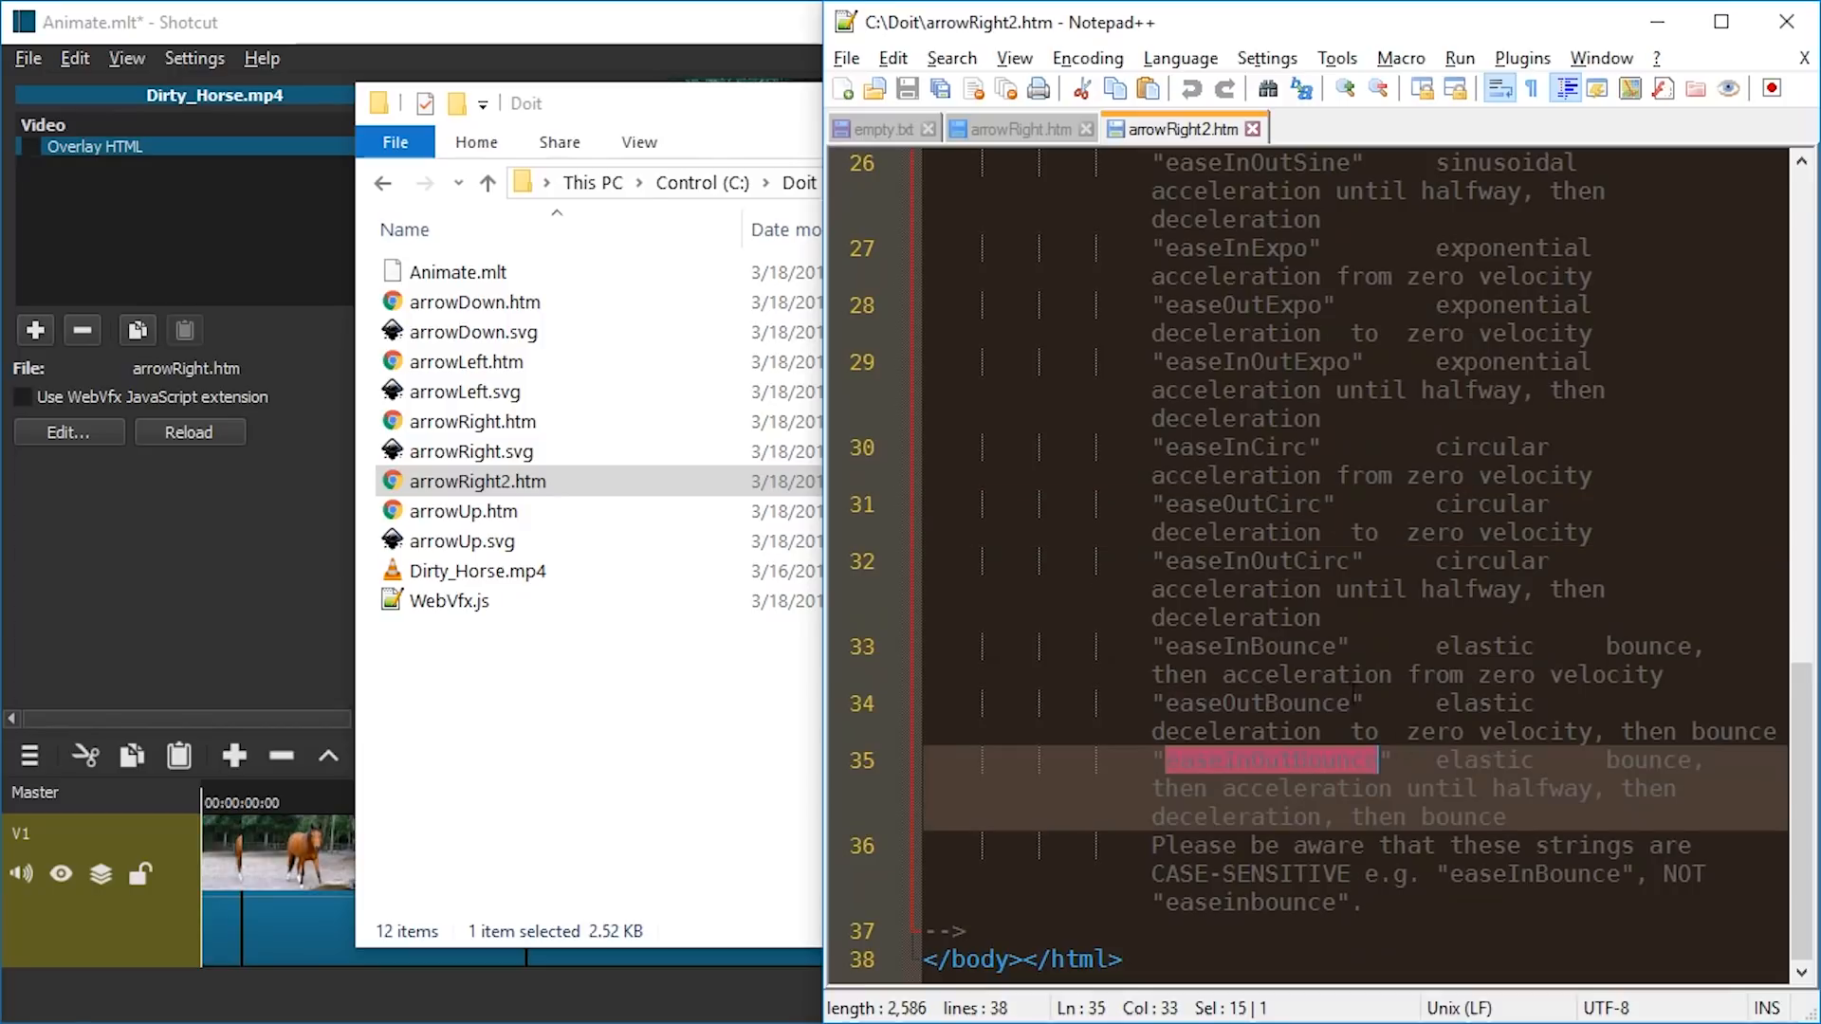
{"action": "left_click", "coordinate": [1337, 704]}
{"action": "scroll", "coordinate": [1278, 597], "scroll_direction": "up", "scroll_amount": 12}
{"action": "scroll", "coordinate": [1277, 599], "scroll_direction": "up", "scroll_amount": 4}
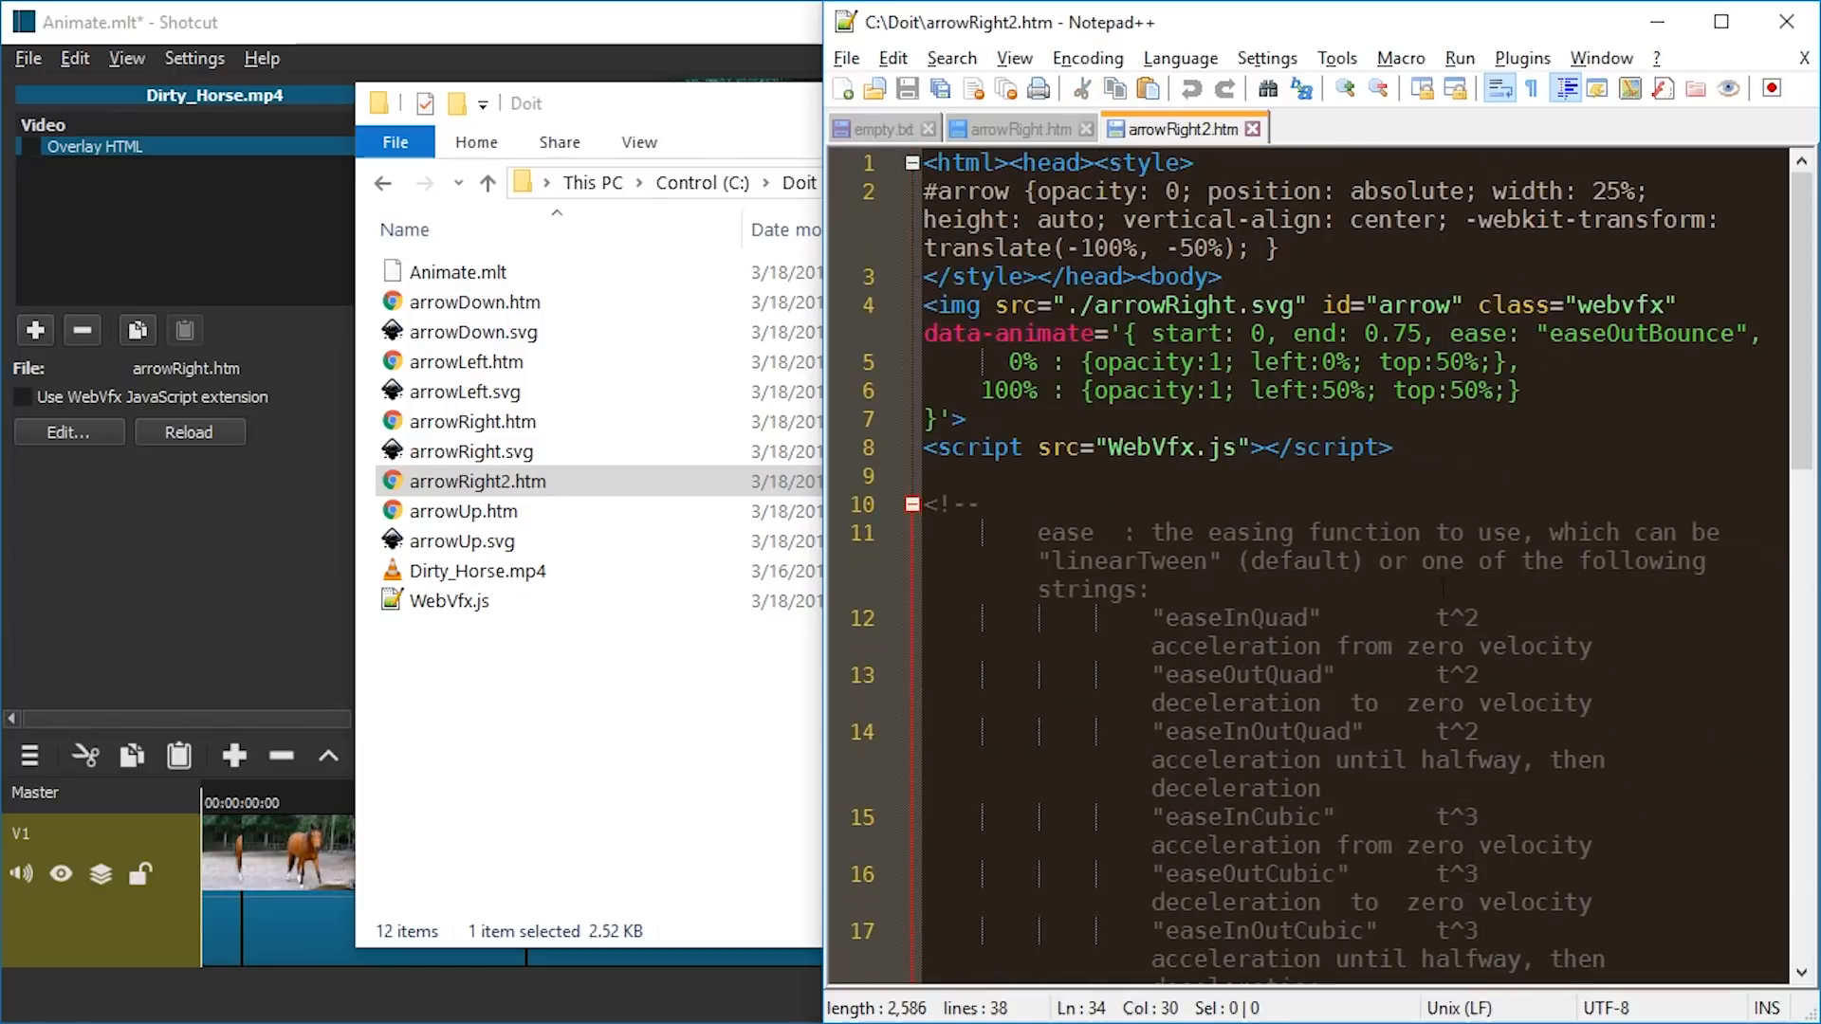
Step: Examine the 0% and 100% keyframe lines and their opacity, left and top properties
{"action": "left_click_drag", "start_coordinate": [1567, 381], "coordinate": [1011, 365]}
{"action": "left_click", "coordinate": [1013, 362]}
{"action": "key", "text": "Left"}
{"action": "left_click", "coordinate": [980, 389]}
{"action": "double_click", "coordinate": [1526, 363]}
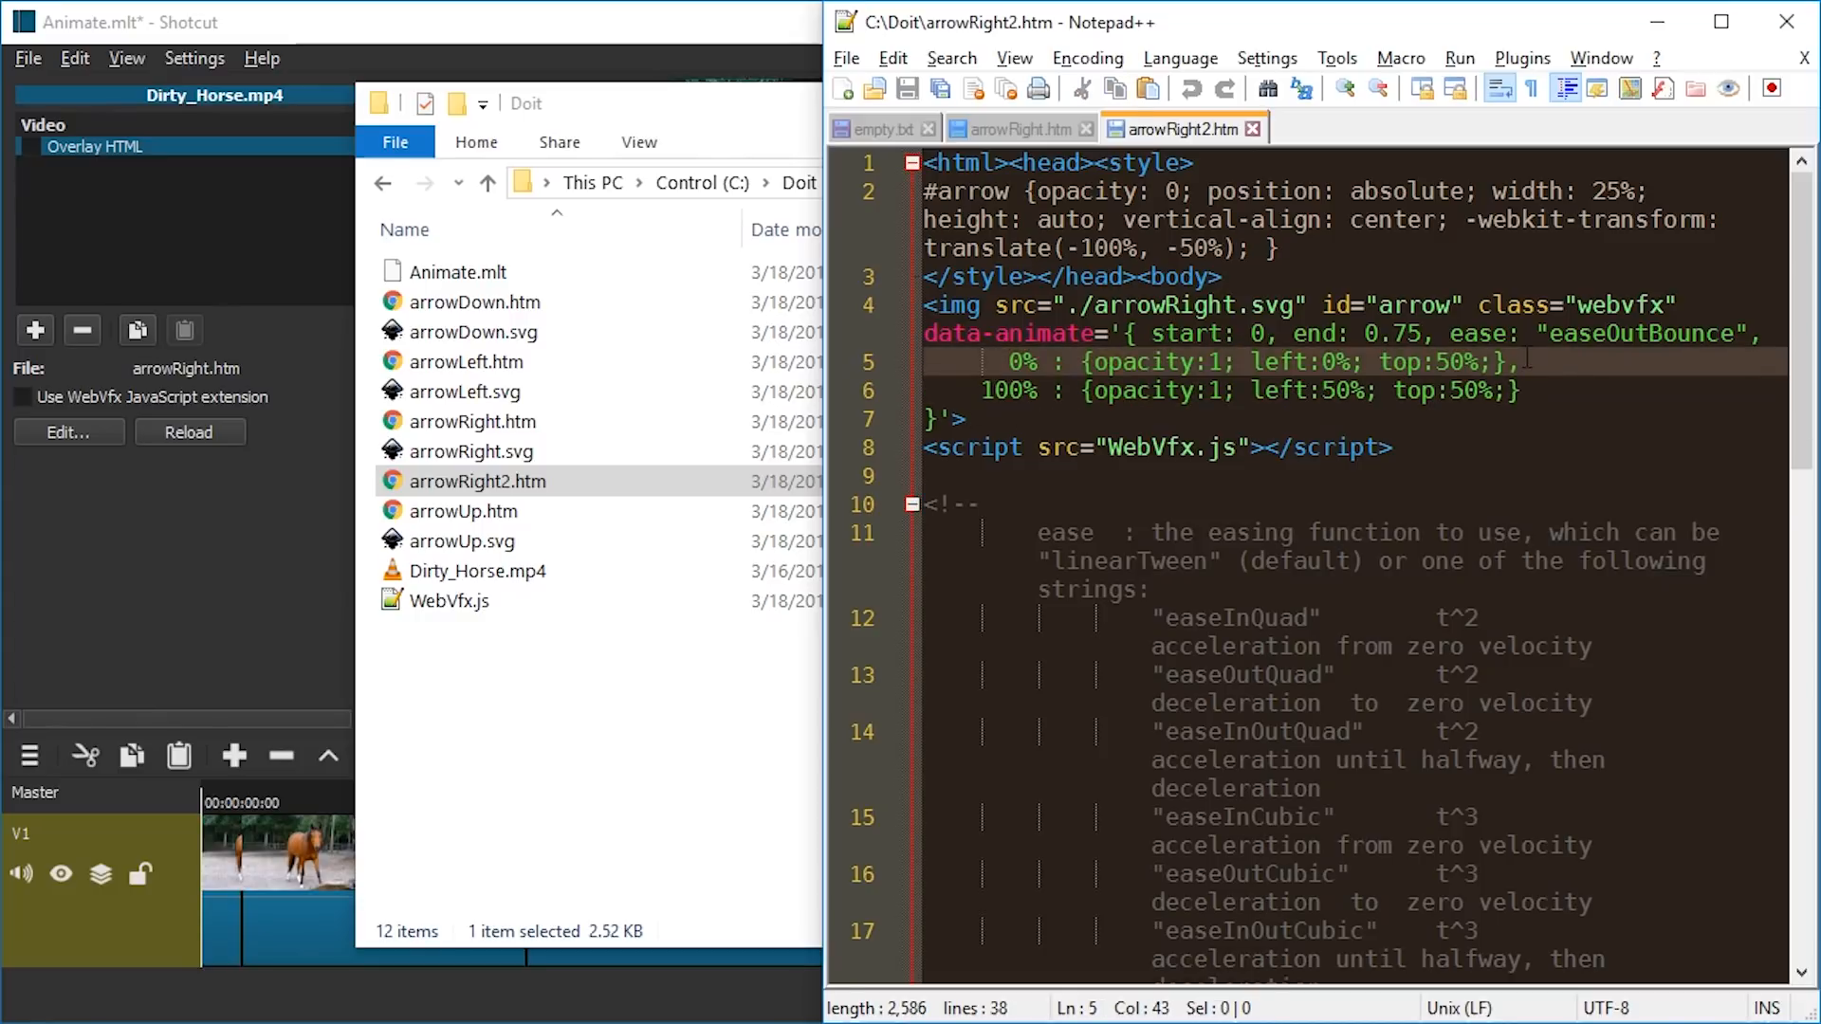
{"action": "left_click_drag", "start_coordinate": [1527, 390], "coordinate": [993, 390]}
{"action": "left_click", "coordinate": [1270, 334]}
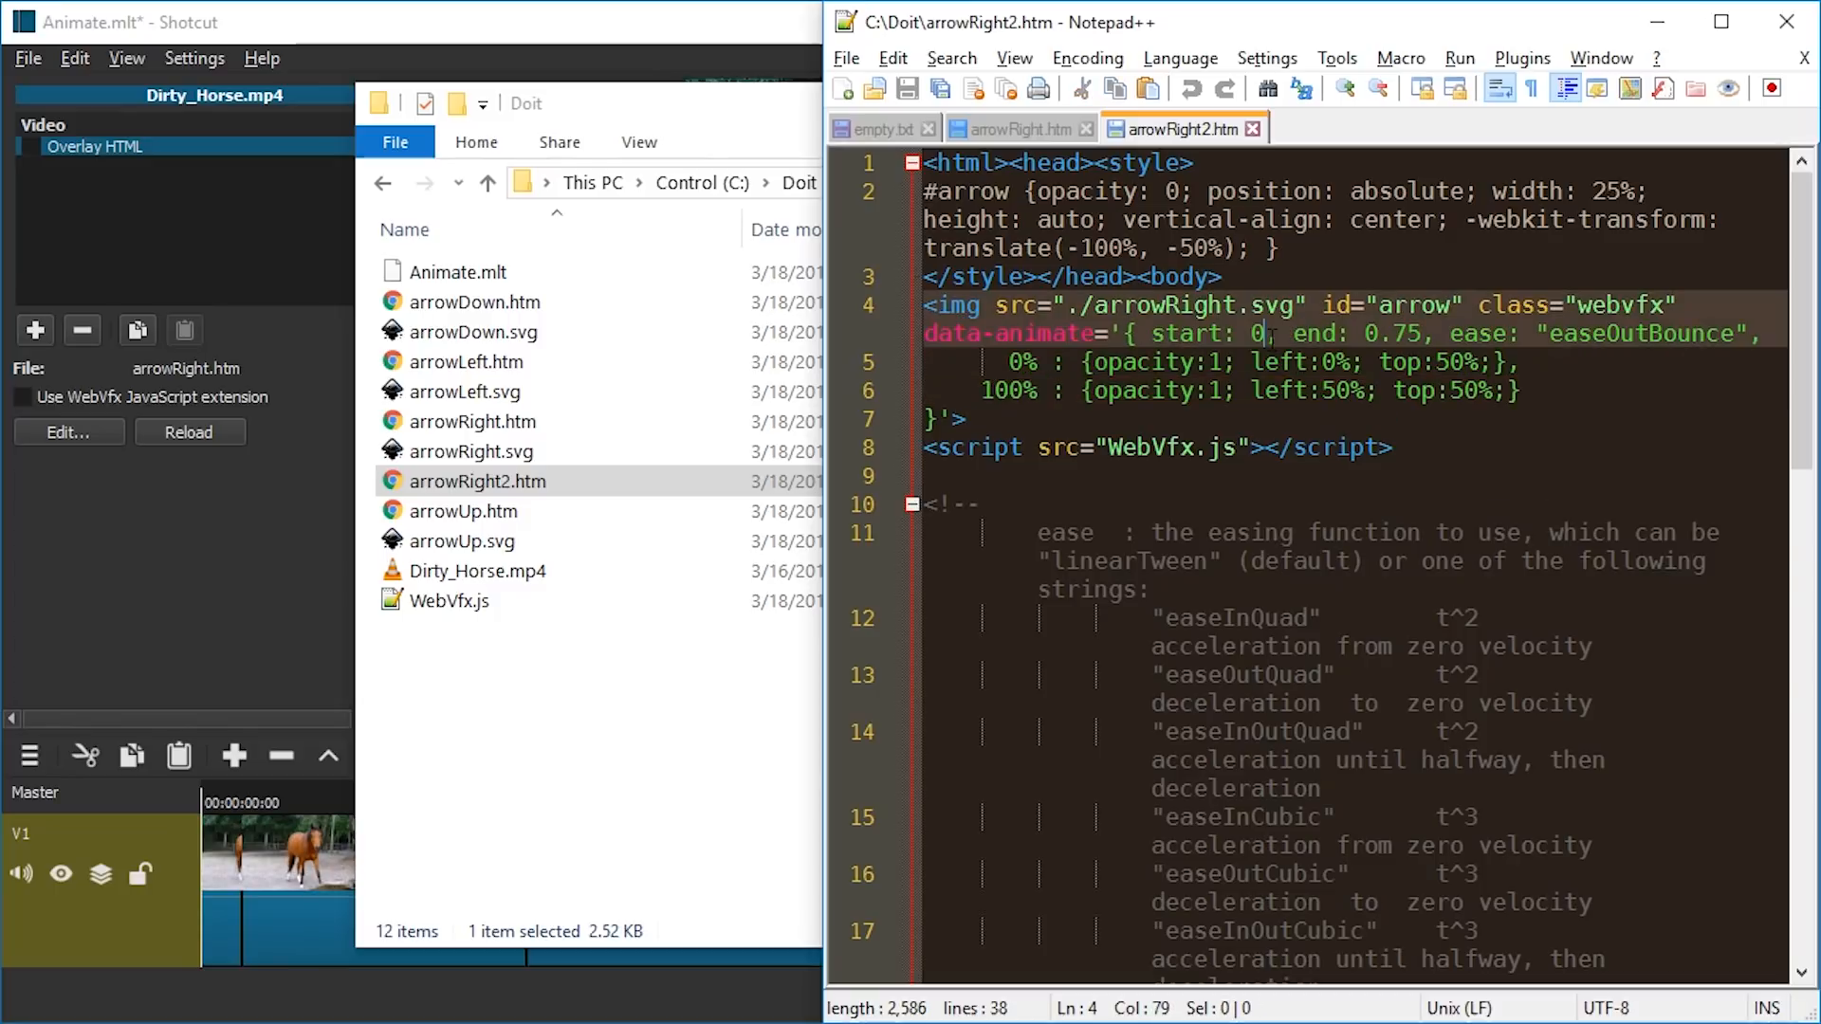
{"action": "left_click", "coordinate": [1250, 362]}
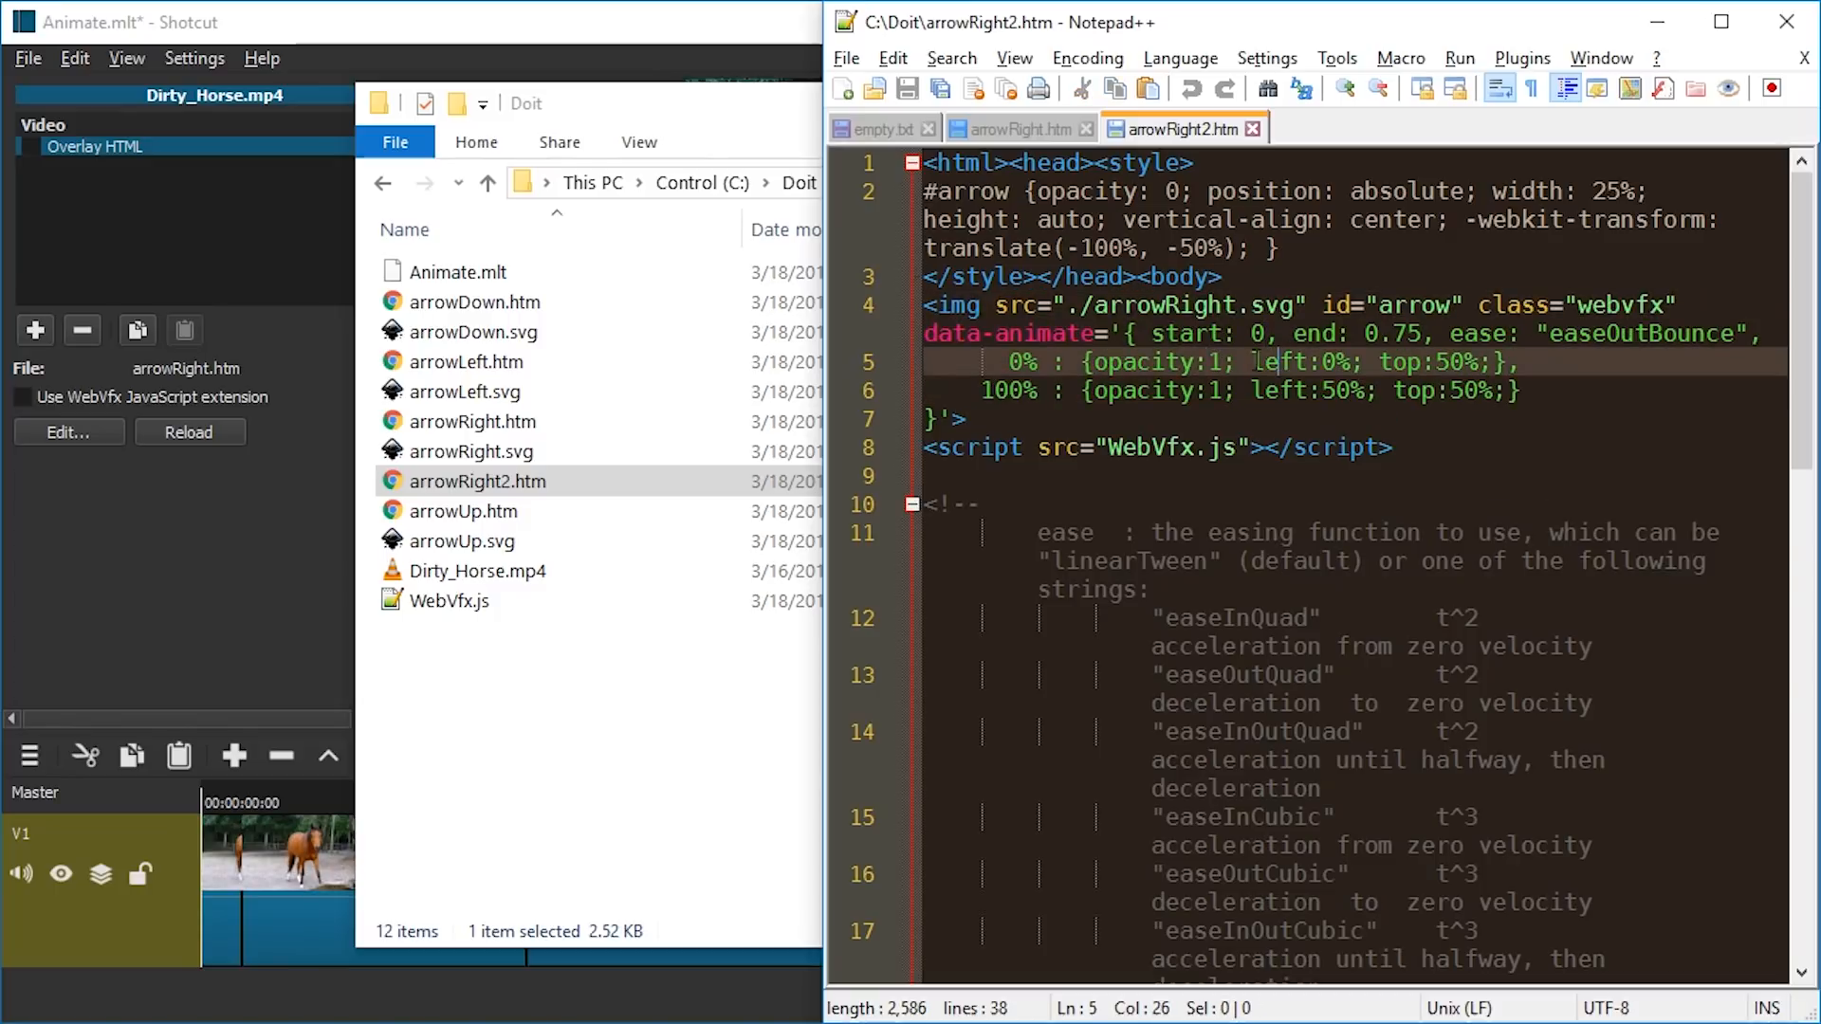
{"action": "left_click_drag", "start_coordinate": [1234, 363], "coordinate": [1496, 363]}
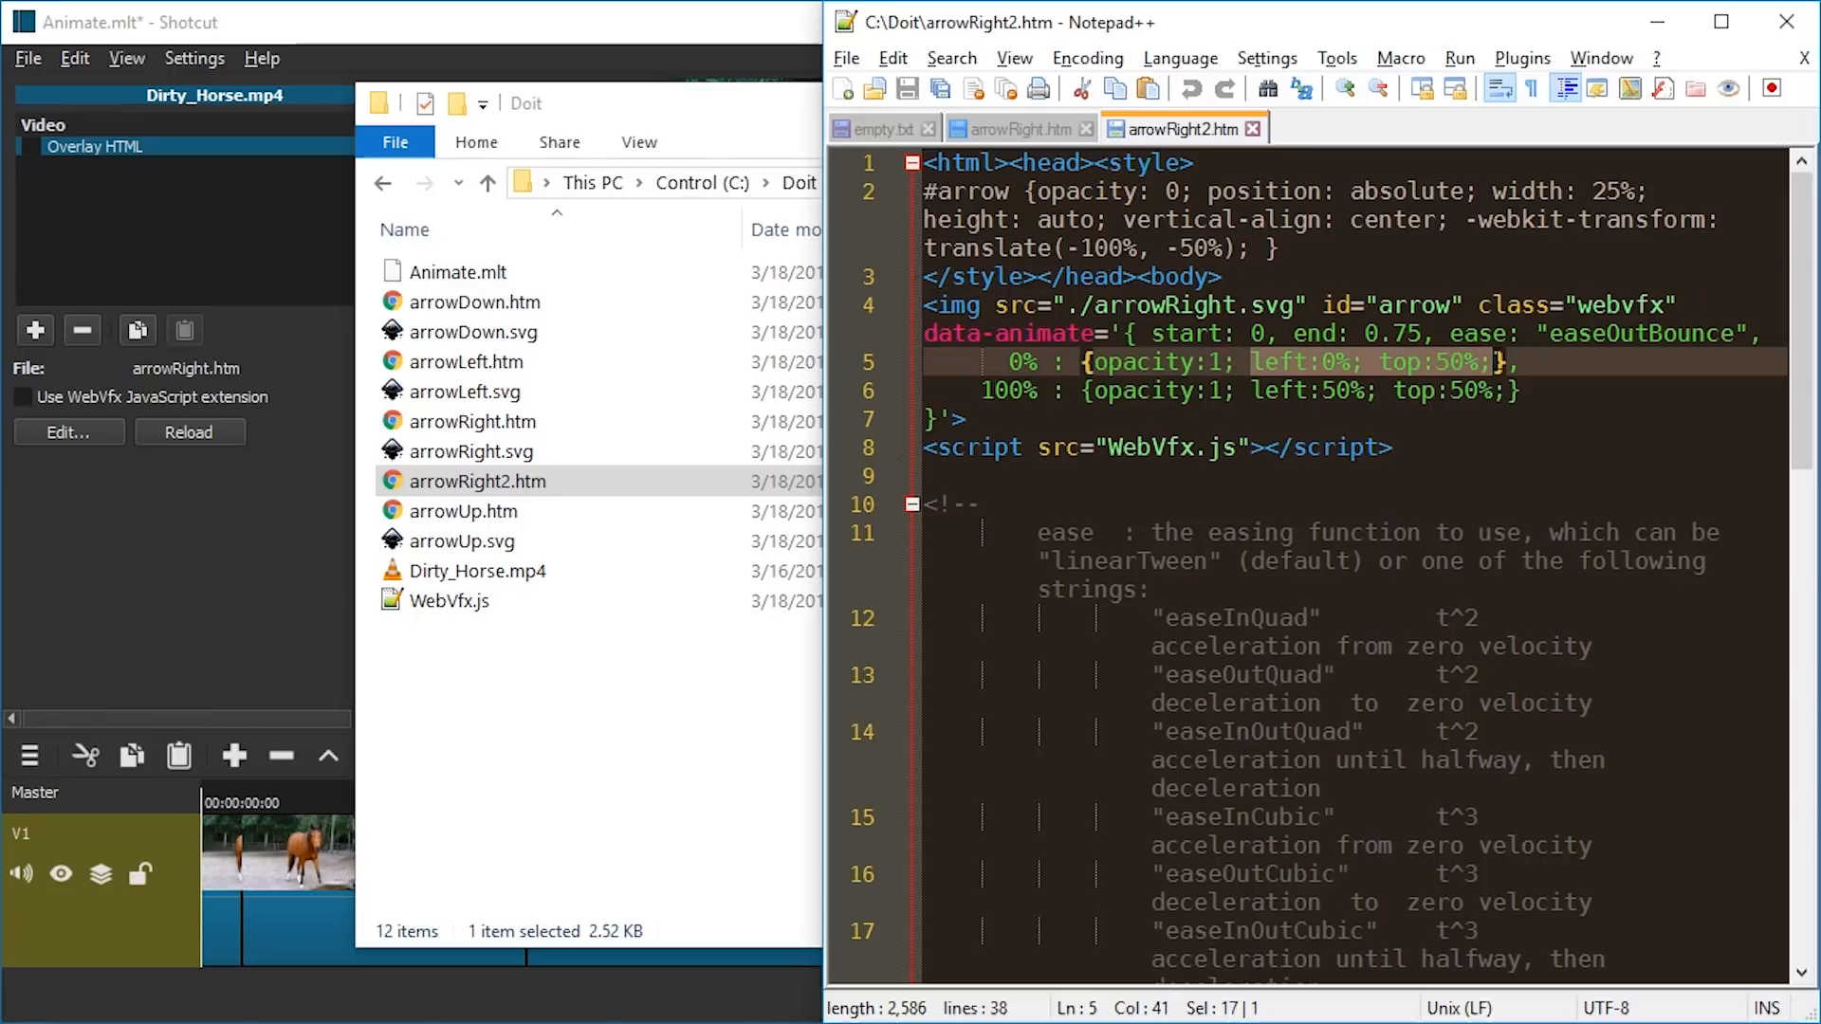
{"action": "left_click", "coordinate": [1375, 362]}
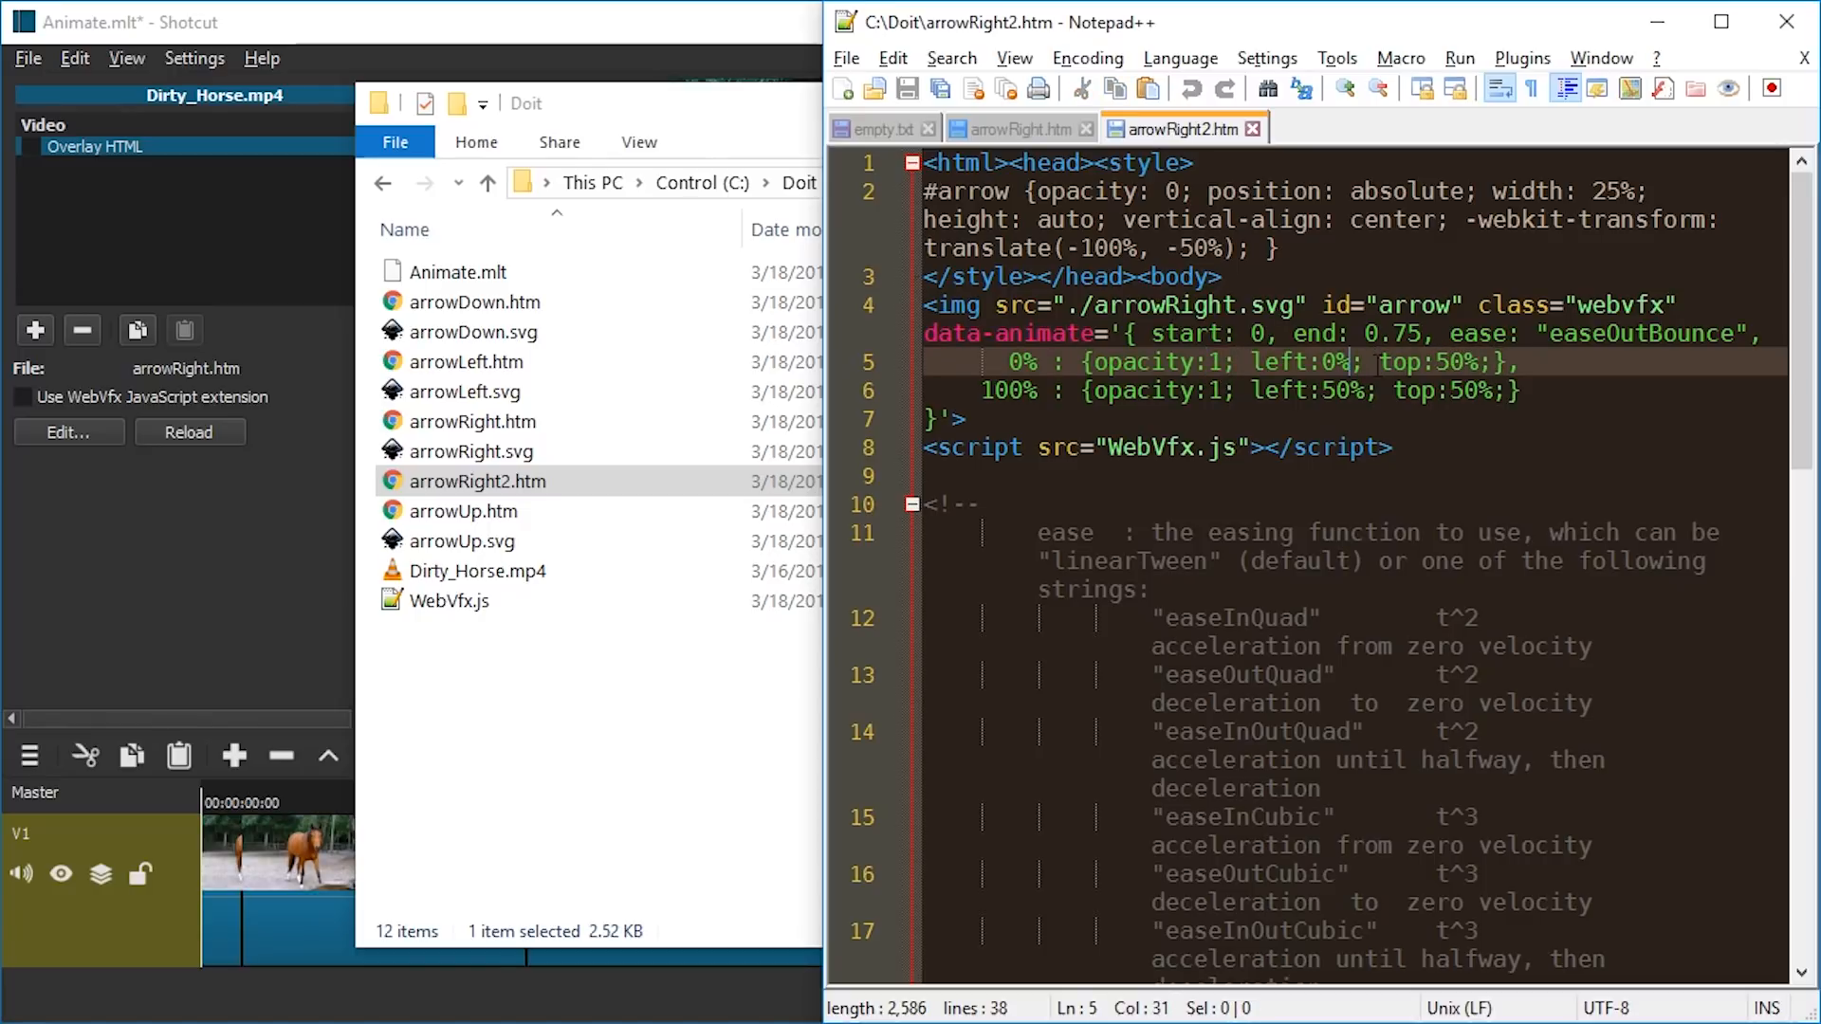
{"action": "left_click_drag", "start_coordinate": [1380, 363], "coordinate": [1476, 362]}
{"action": "left_click", "coordinate": [1062, 389]}
{"action": "left_click", "coordinate": [1245, 390]}
{"action": "left_click_drag", "start_coordinate": [1247, 390], "coordinate": [1371, 390]}
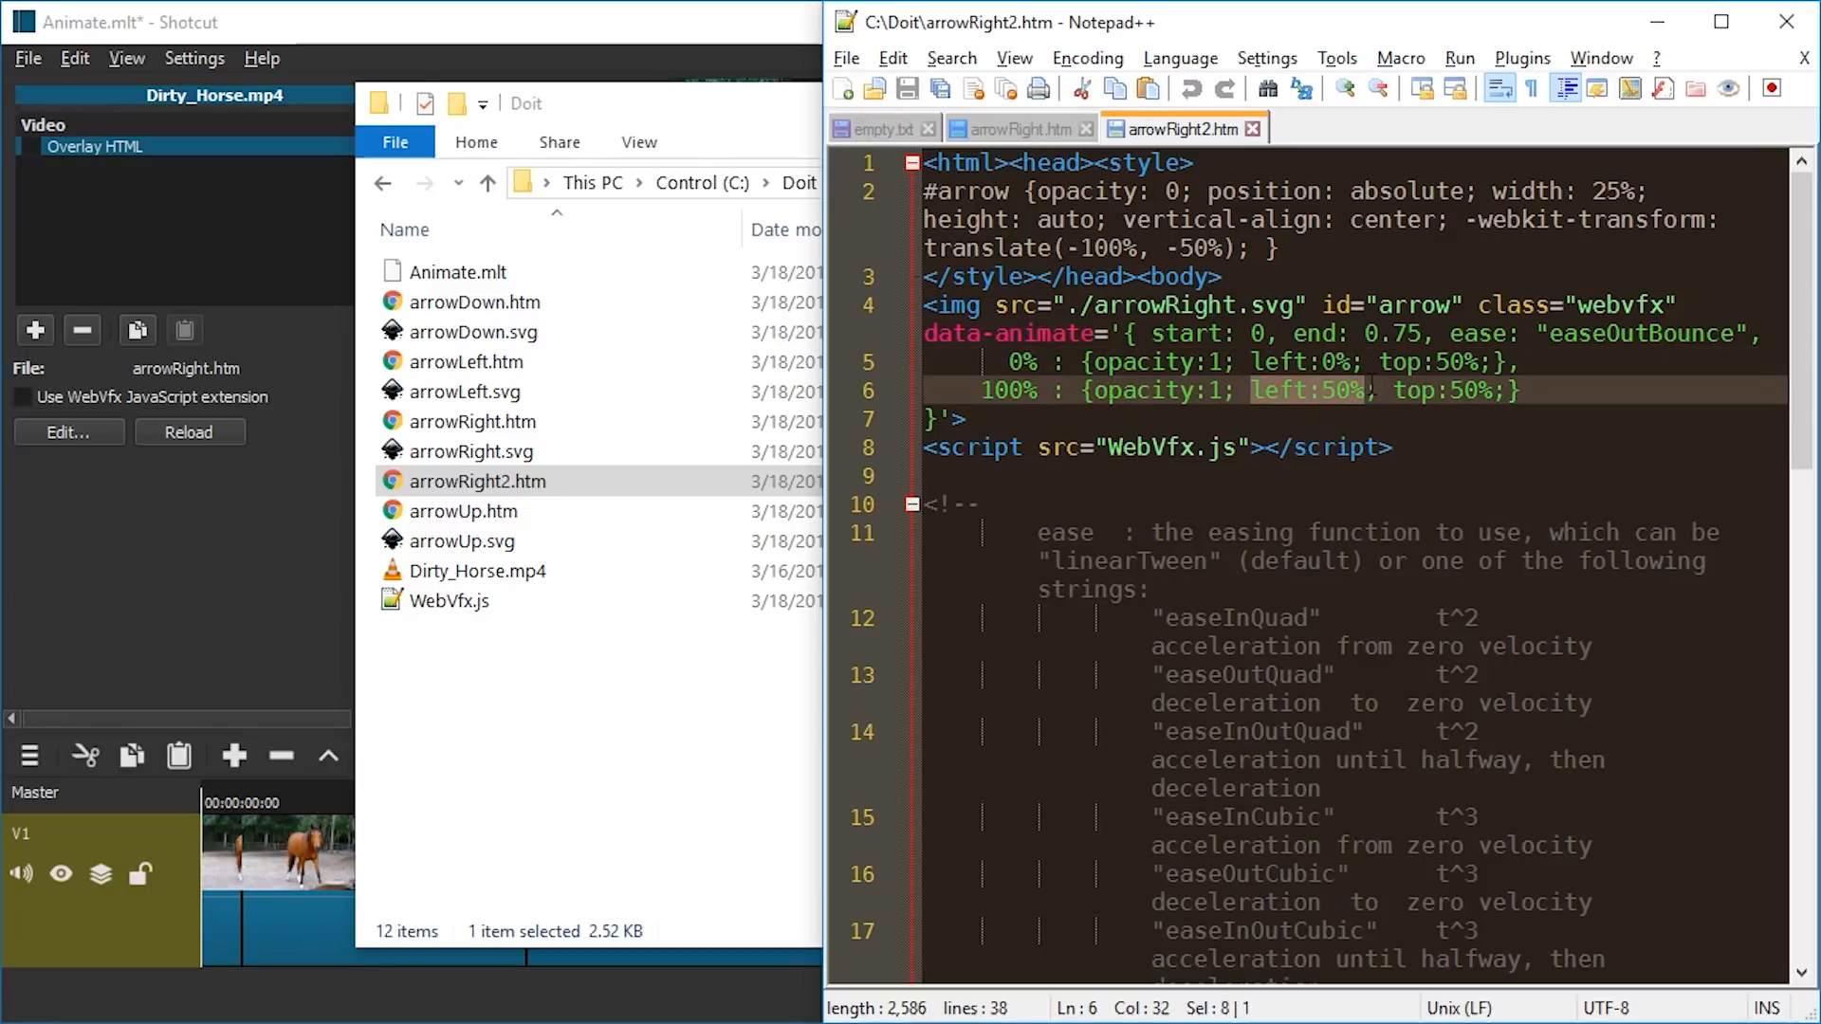
Step: Set the left position in the 100% keyframe to 75% and save arrowRight2.htm
{"action": "left_click", "coordinate": [1340, 389]}
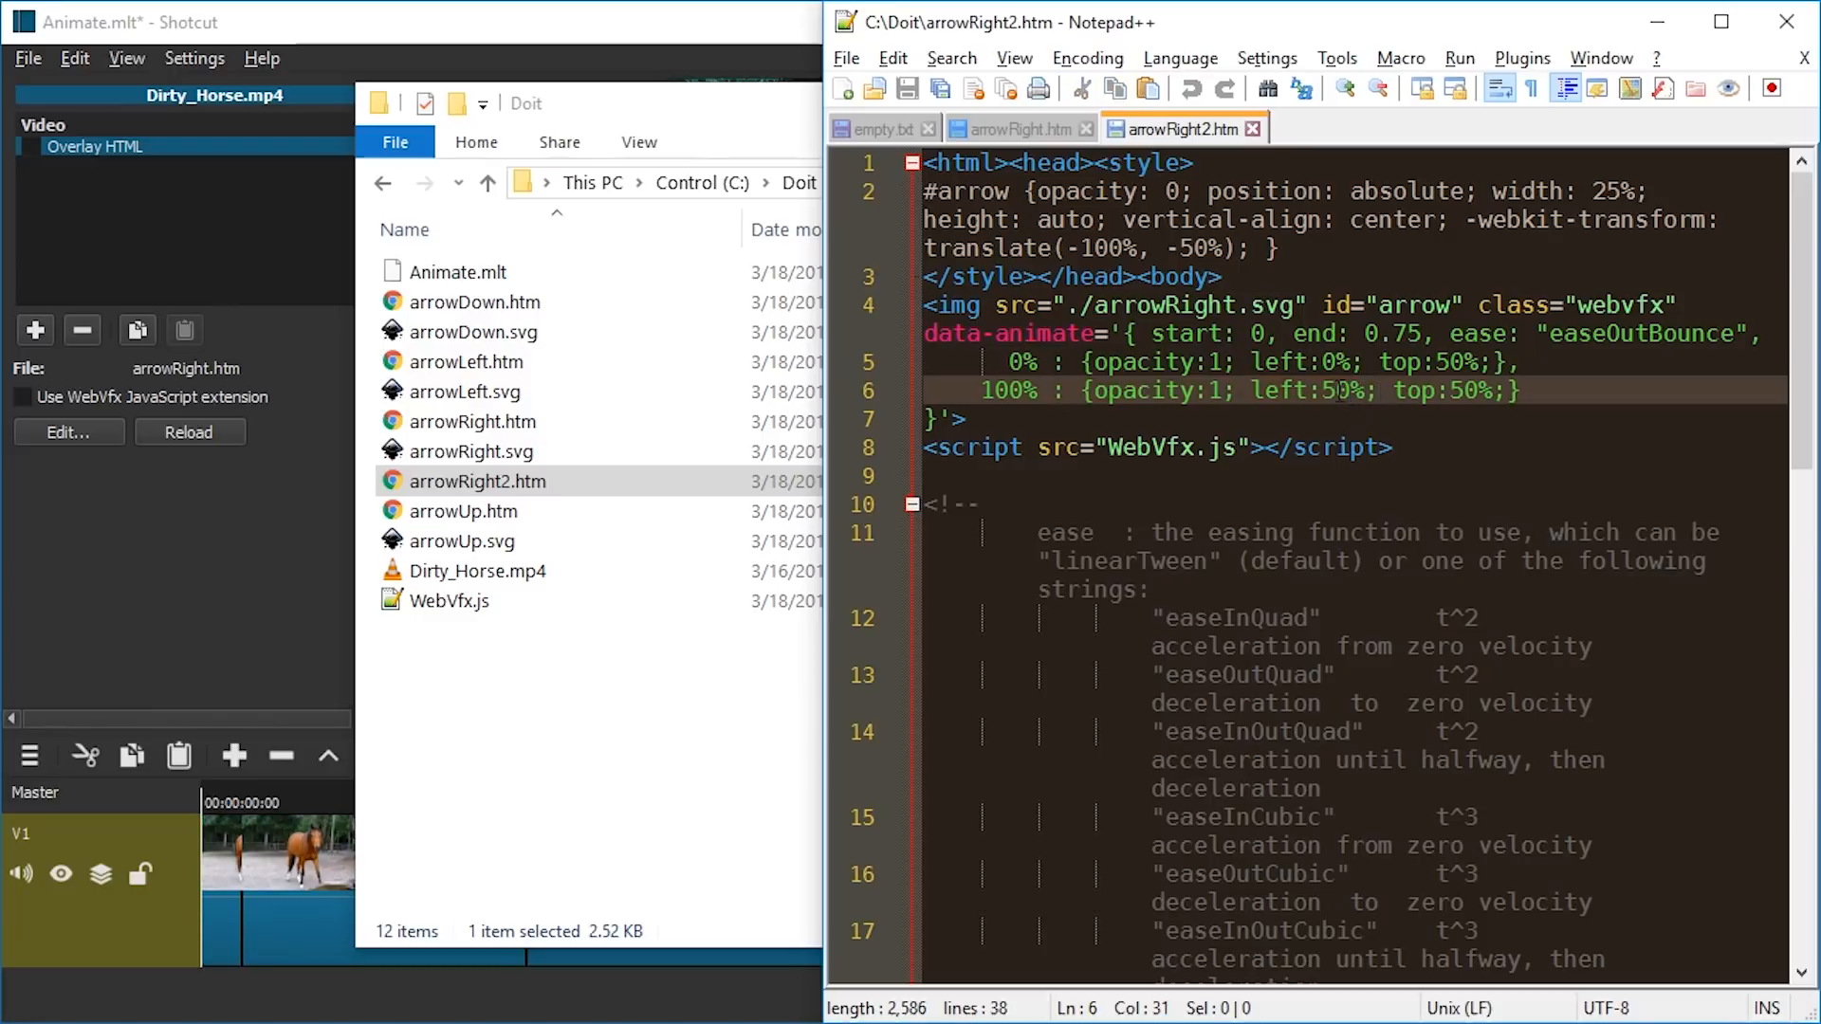
{"action": "key", "text": "BackSpace"}
{"action": "type", "text": "75"}
{"action": "key", "text": "Delete"}
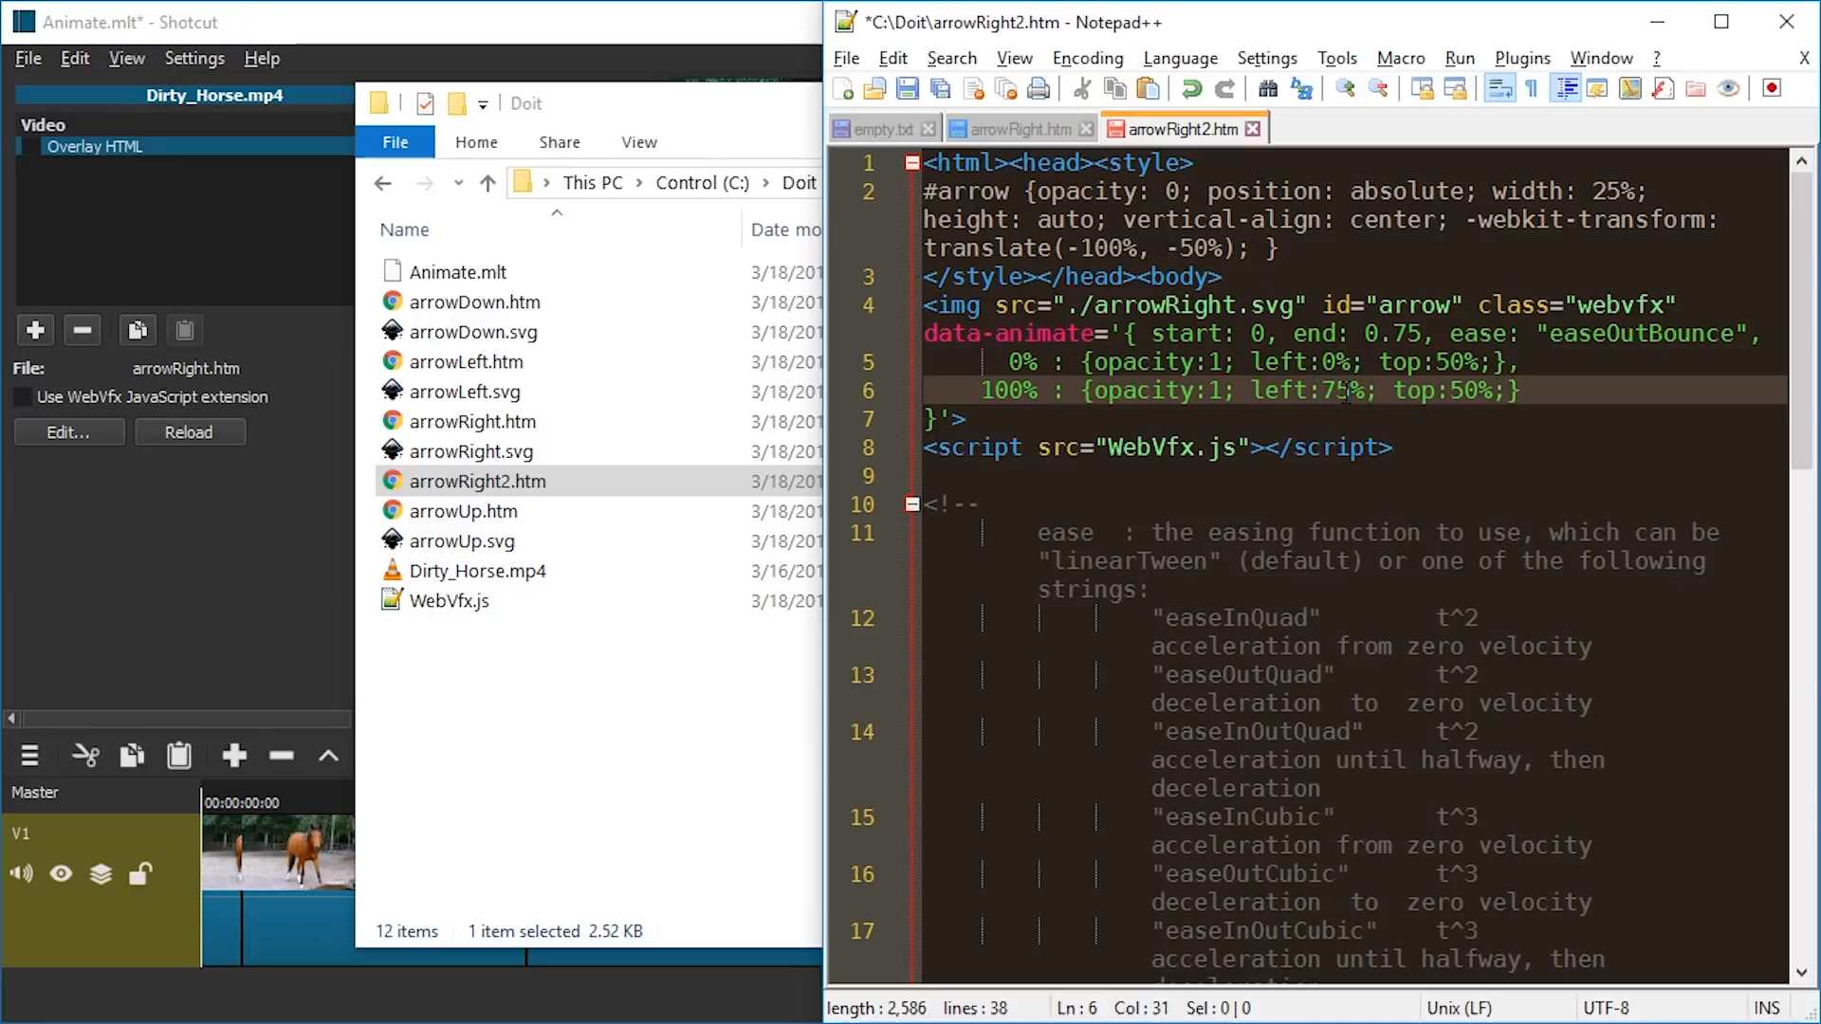
{"action": "key", "text": "ctrl+s"}
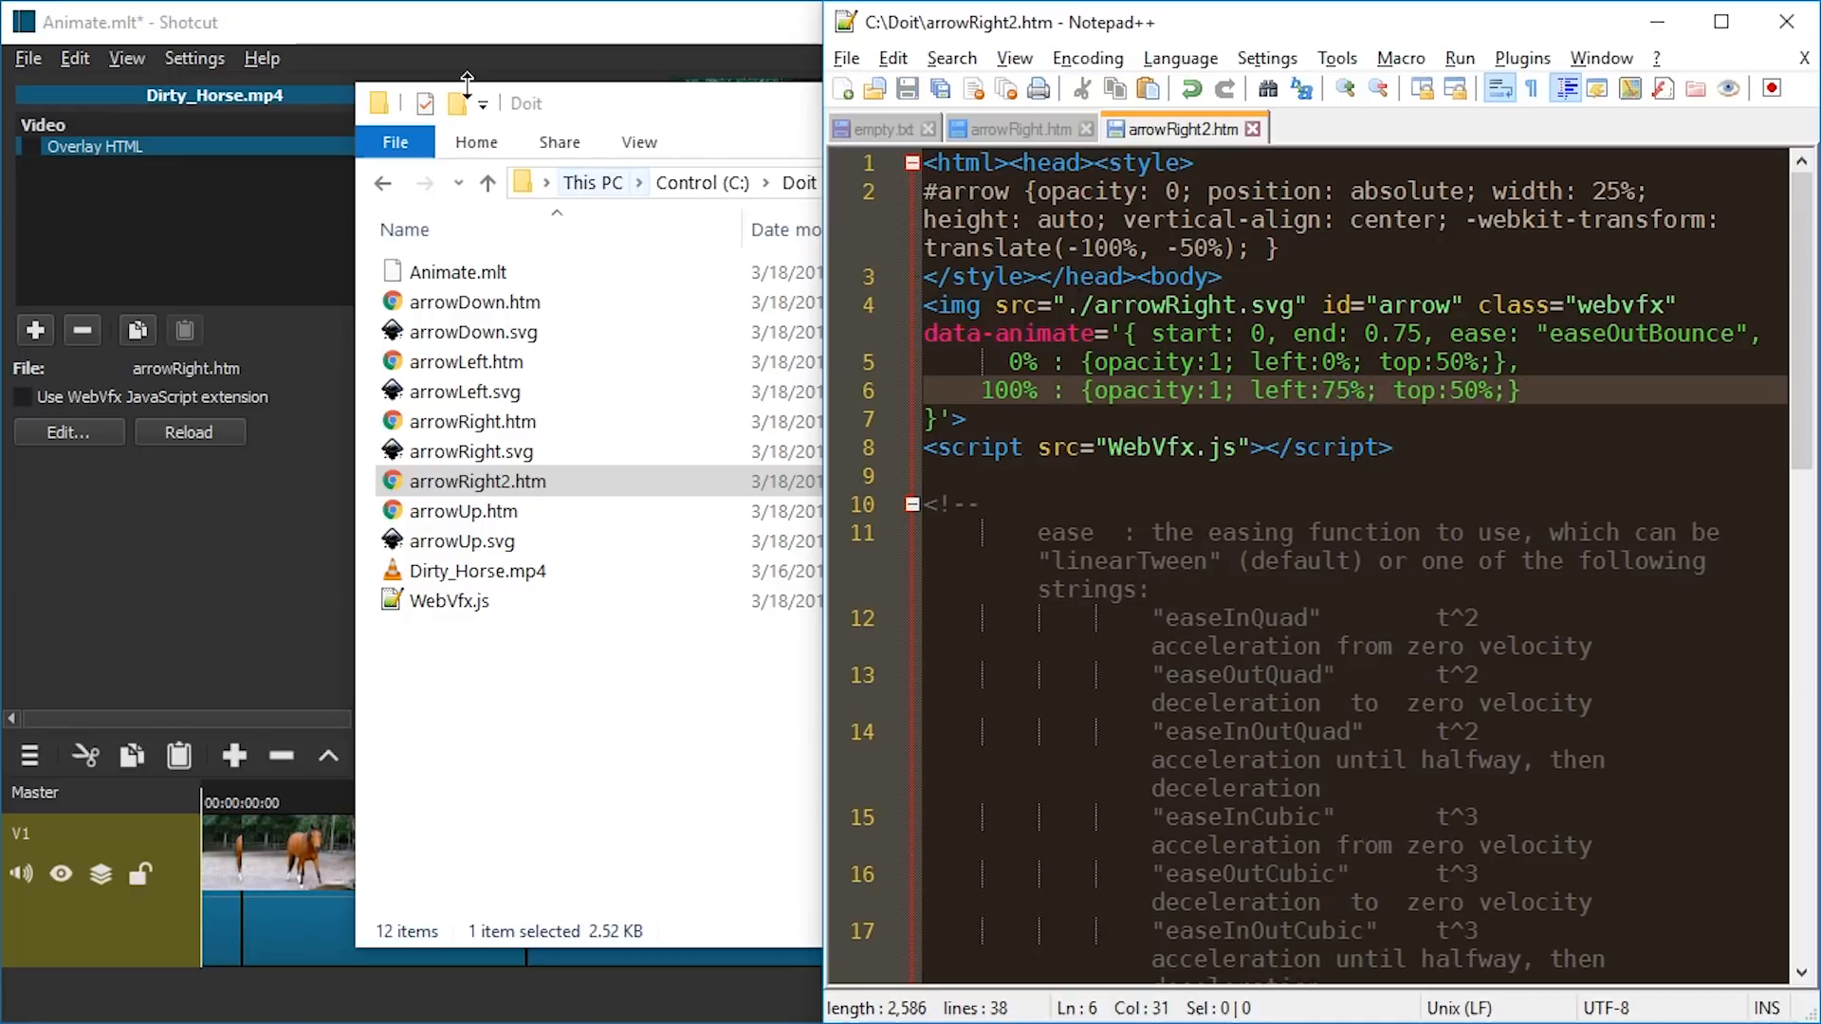
Step: Back in Shotcut, replace the selected segment's Overlay HTML filter with a new one that loads arrowRight2.htm
{"action": "left_click", "coordinate": [472, 37]}
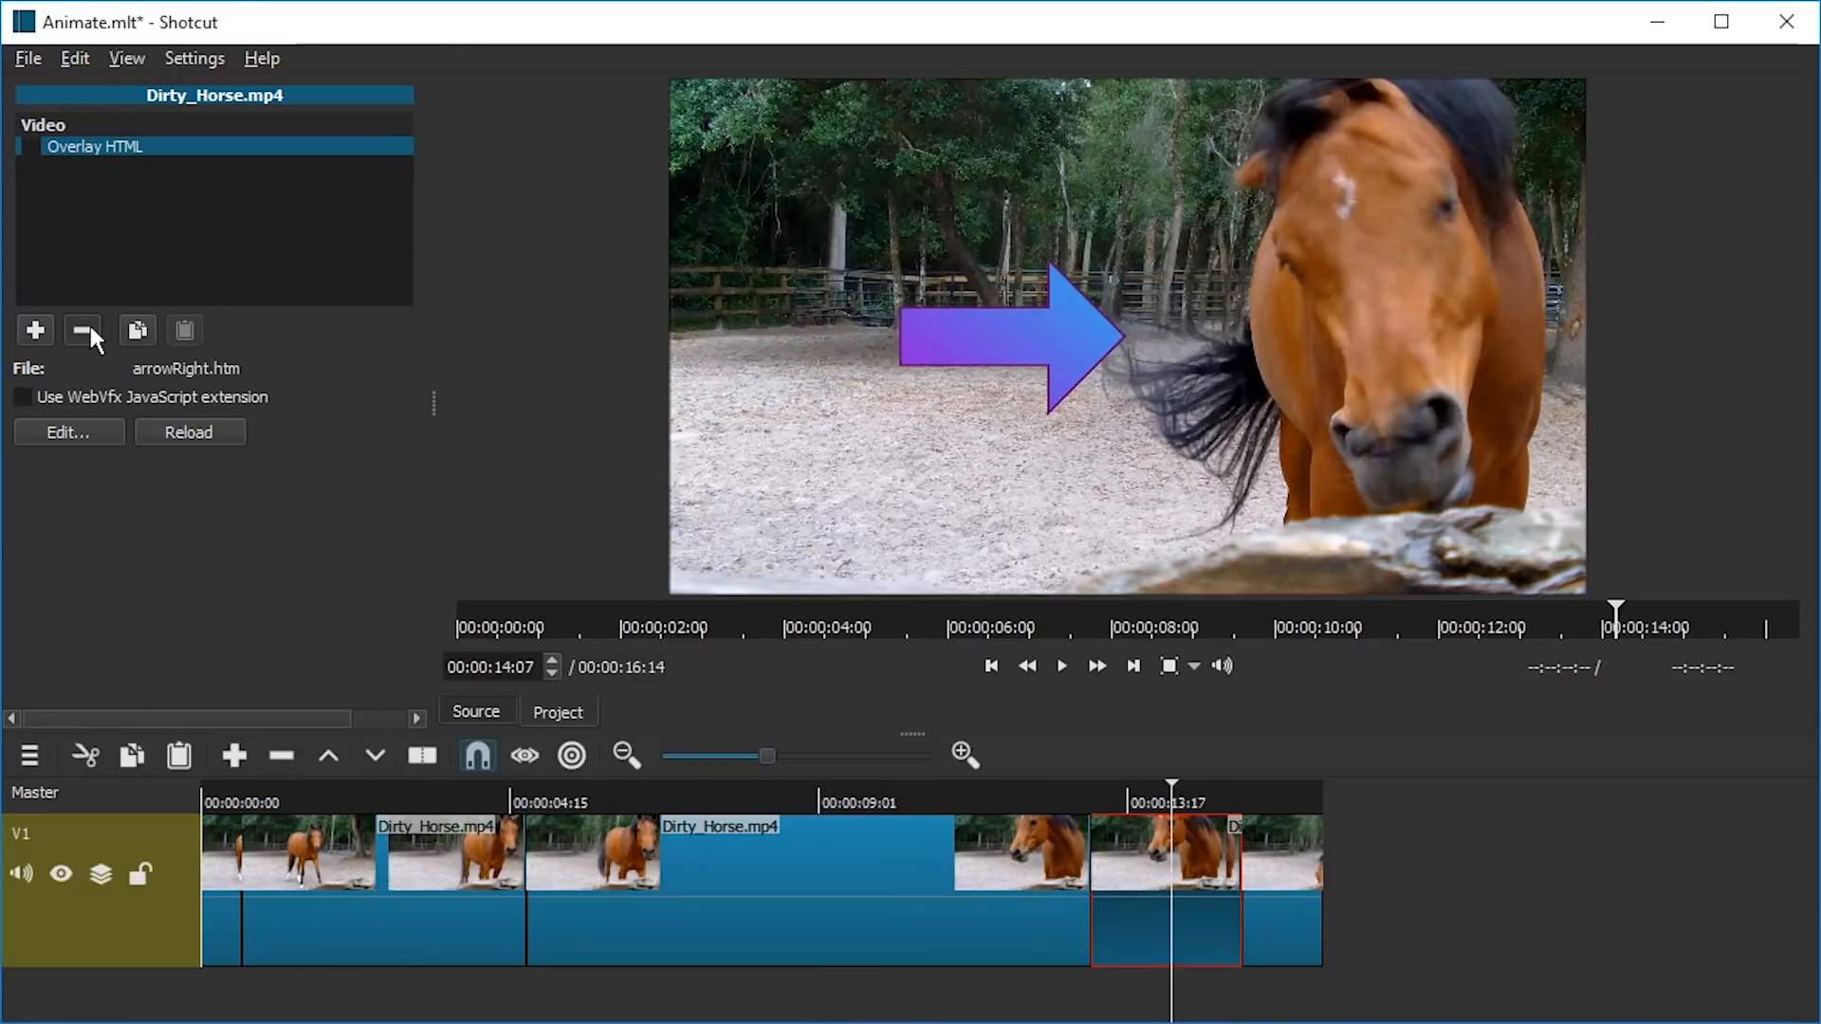
{"action": "left_click", "coordinate": [83, 328]}
{"action": "left_click", "coordinate": [38, 329]}
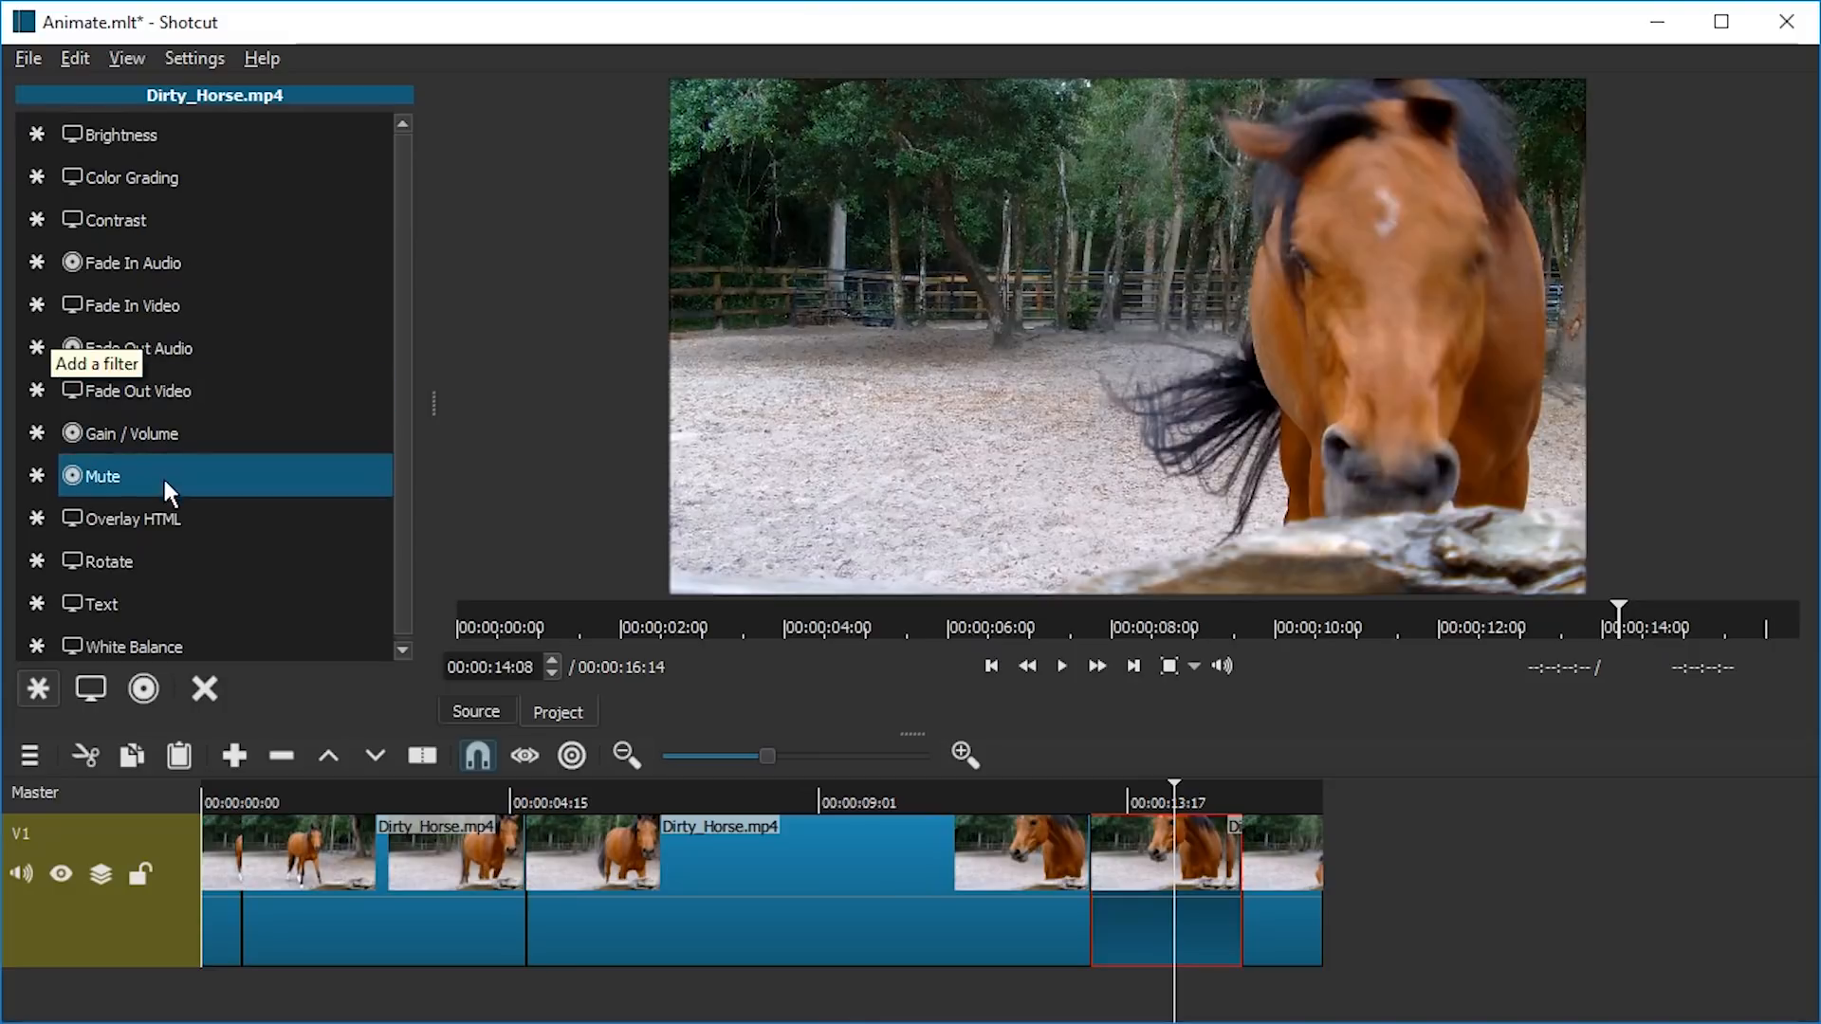
{"action": "left_click", "coordinate": [144, 518]}
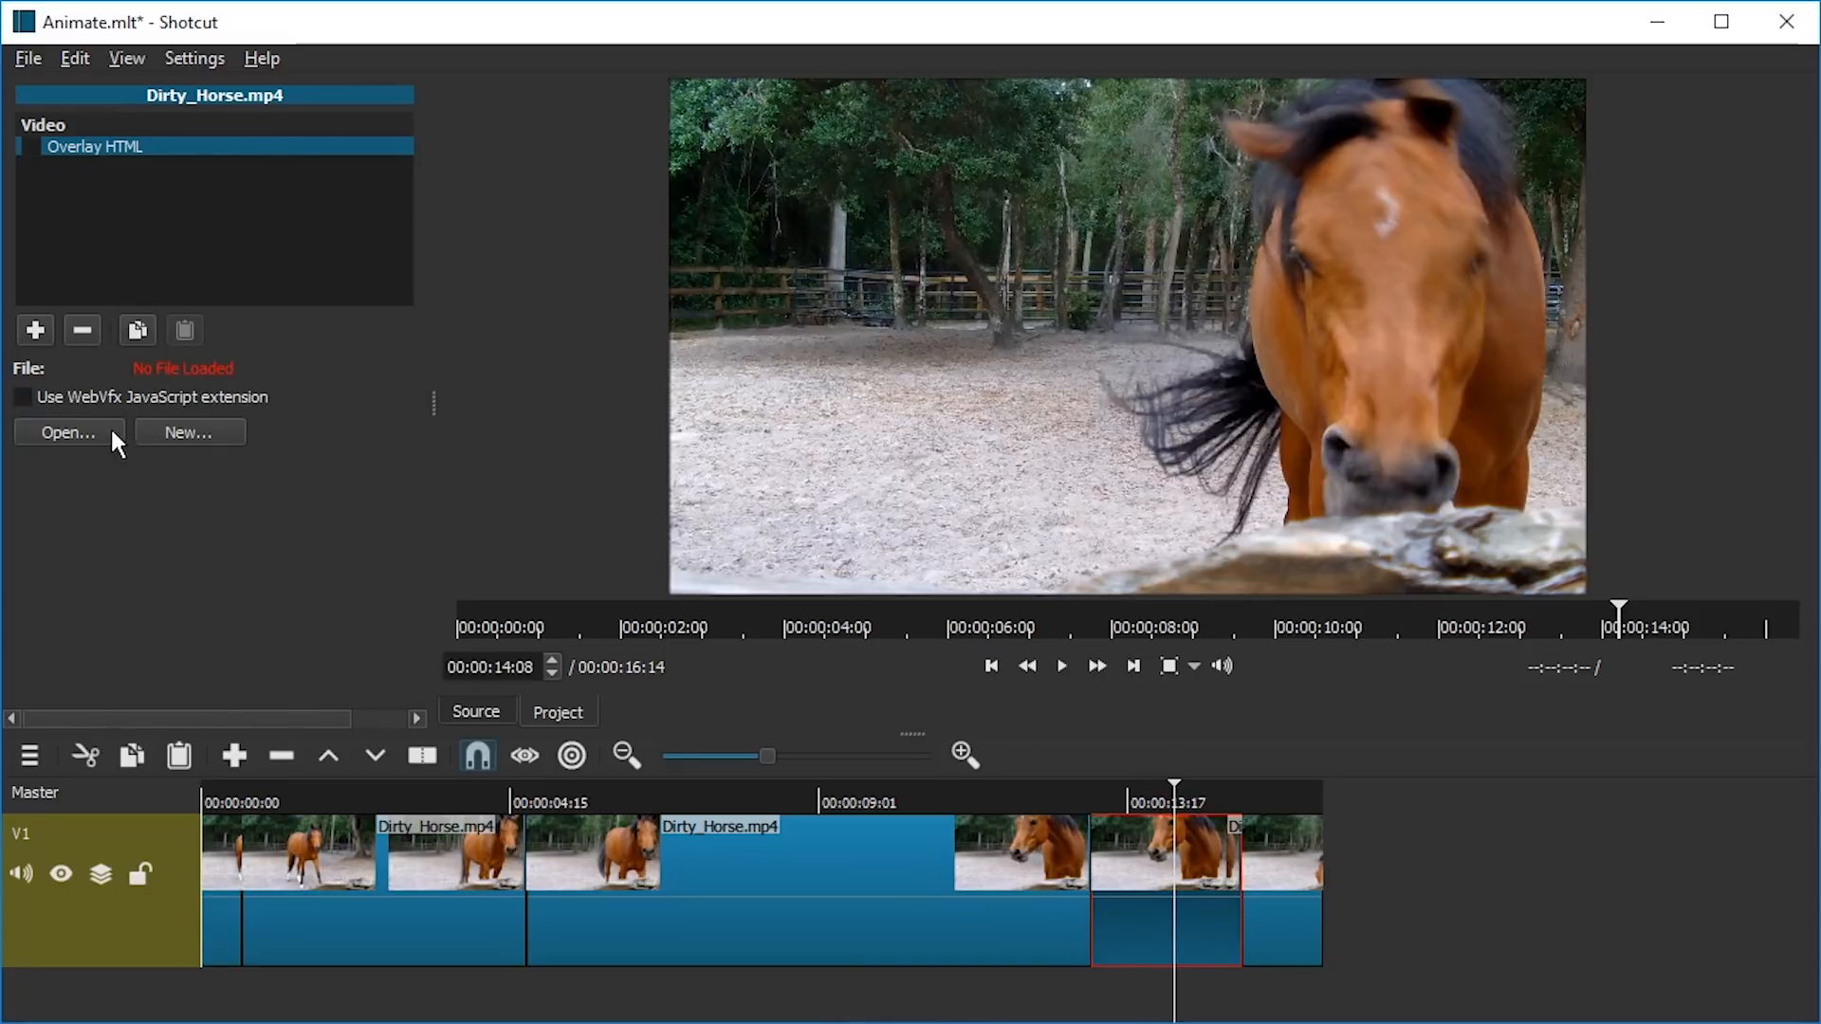
{"action": "left_click", "coordinate": [72, 432]}
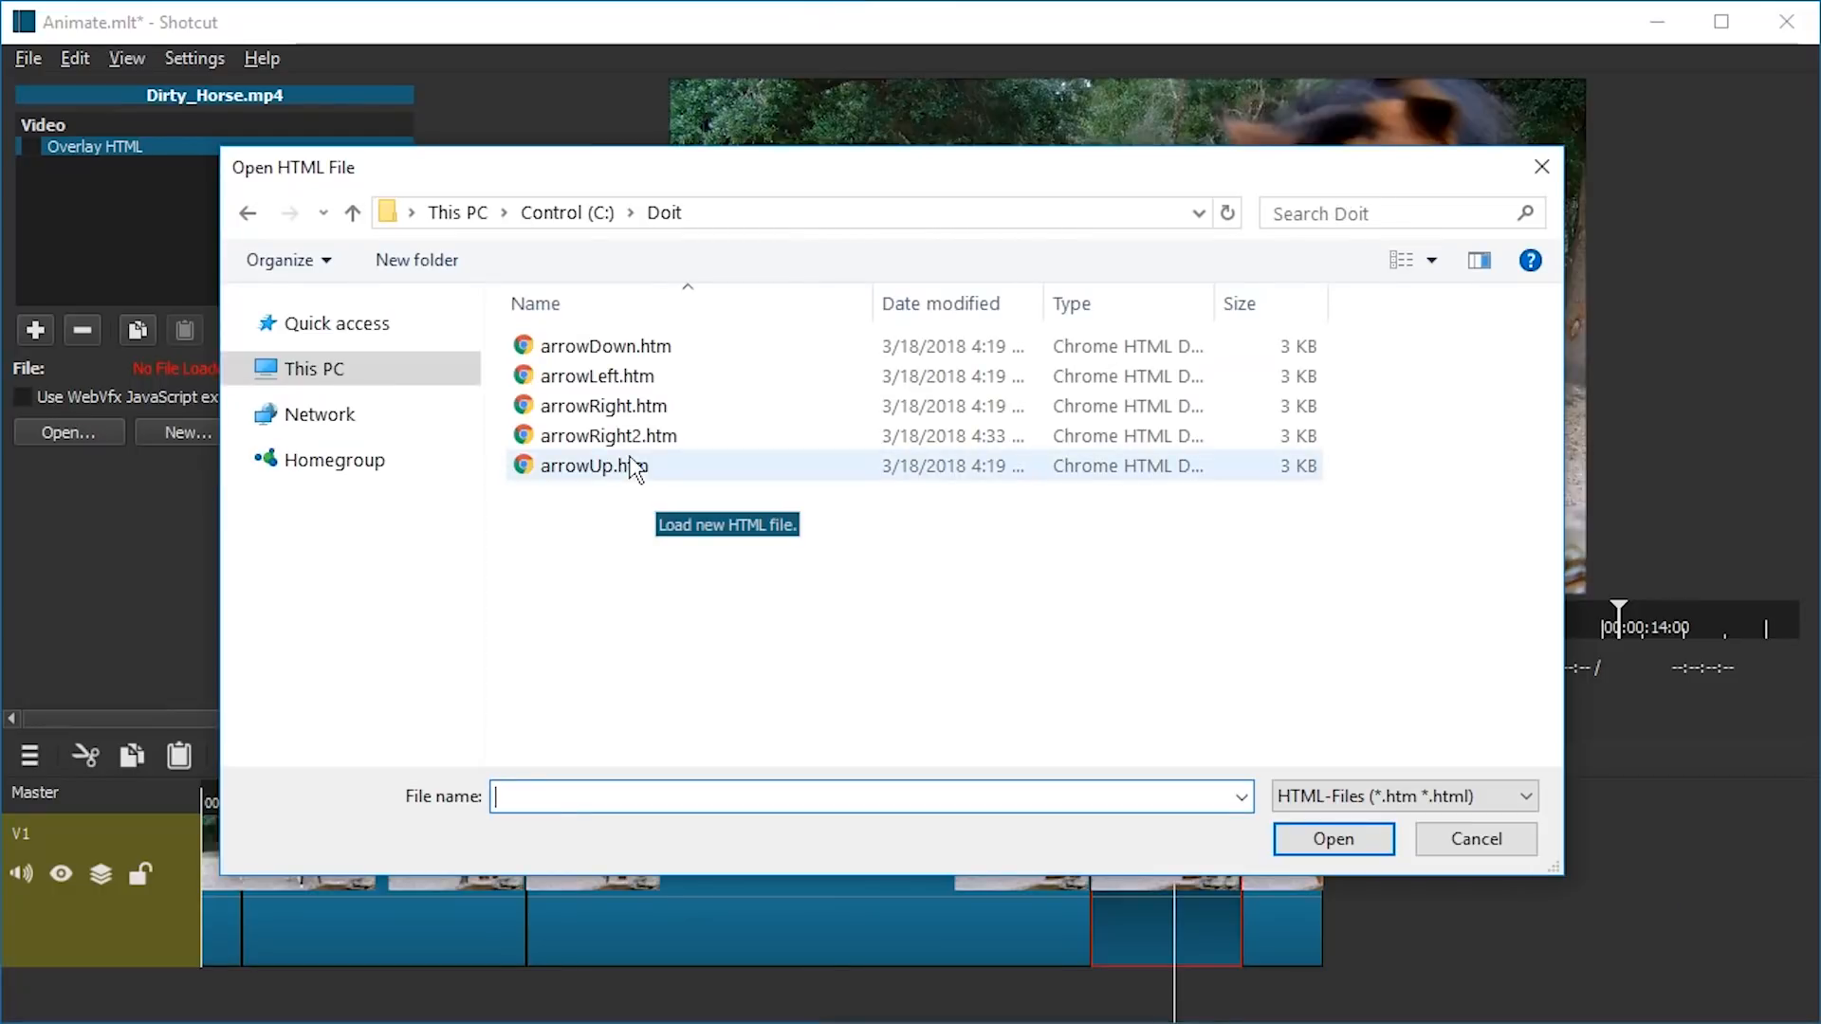
{"action": "double_click", "coordinate": [628, 435]}
Step: Play the segment from its start to review the arrowRight2.htm animation
{"action": "left_click", "coordinate": [1079, 800]}
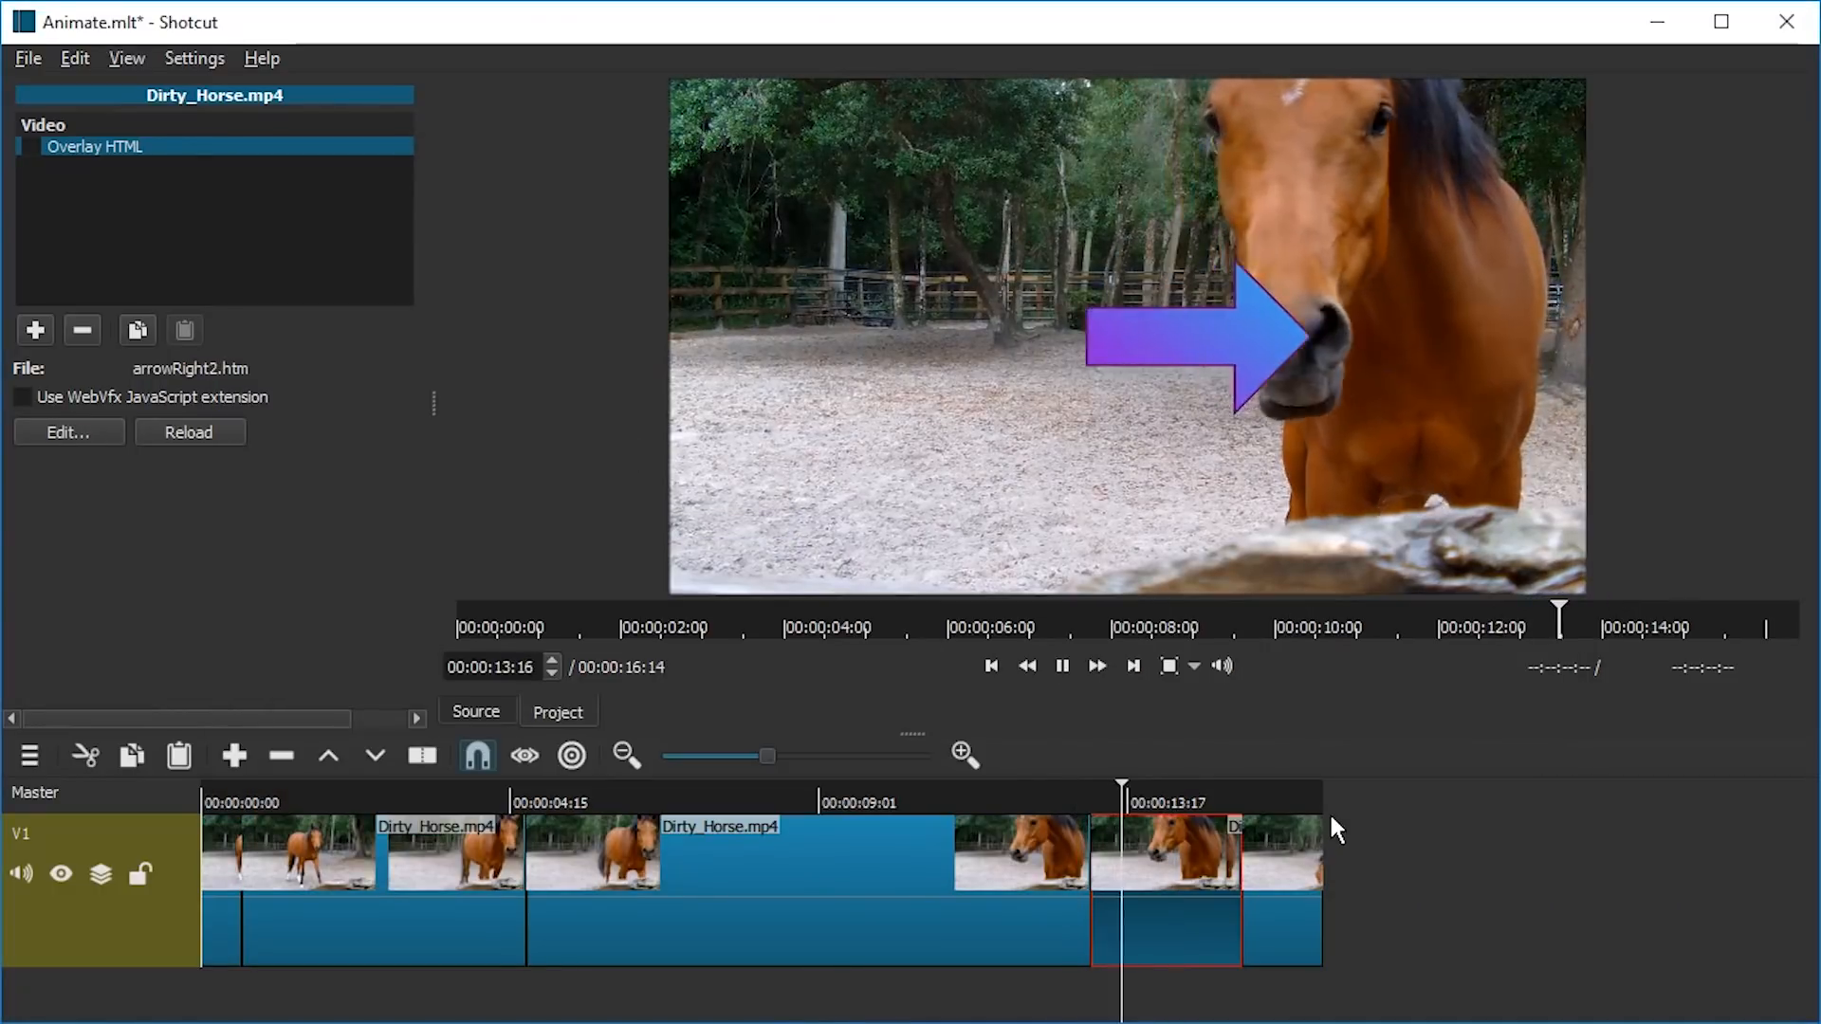
{"action": "left_click", "coordinate": [1063, 799]}
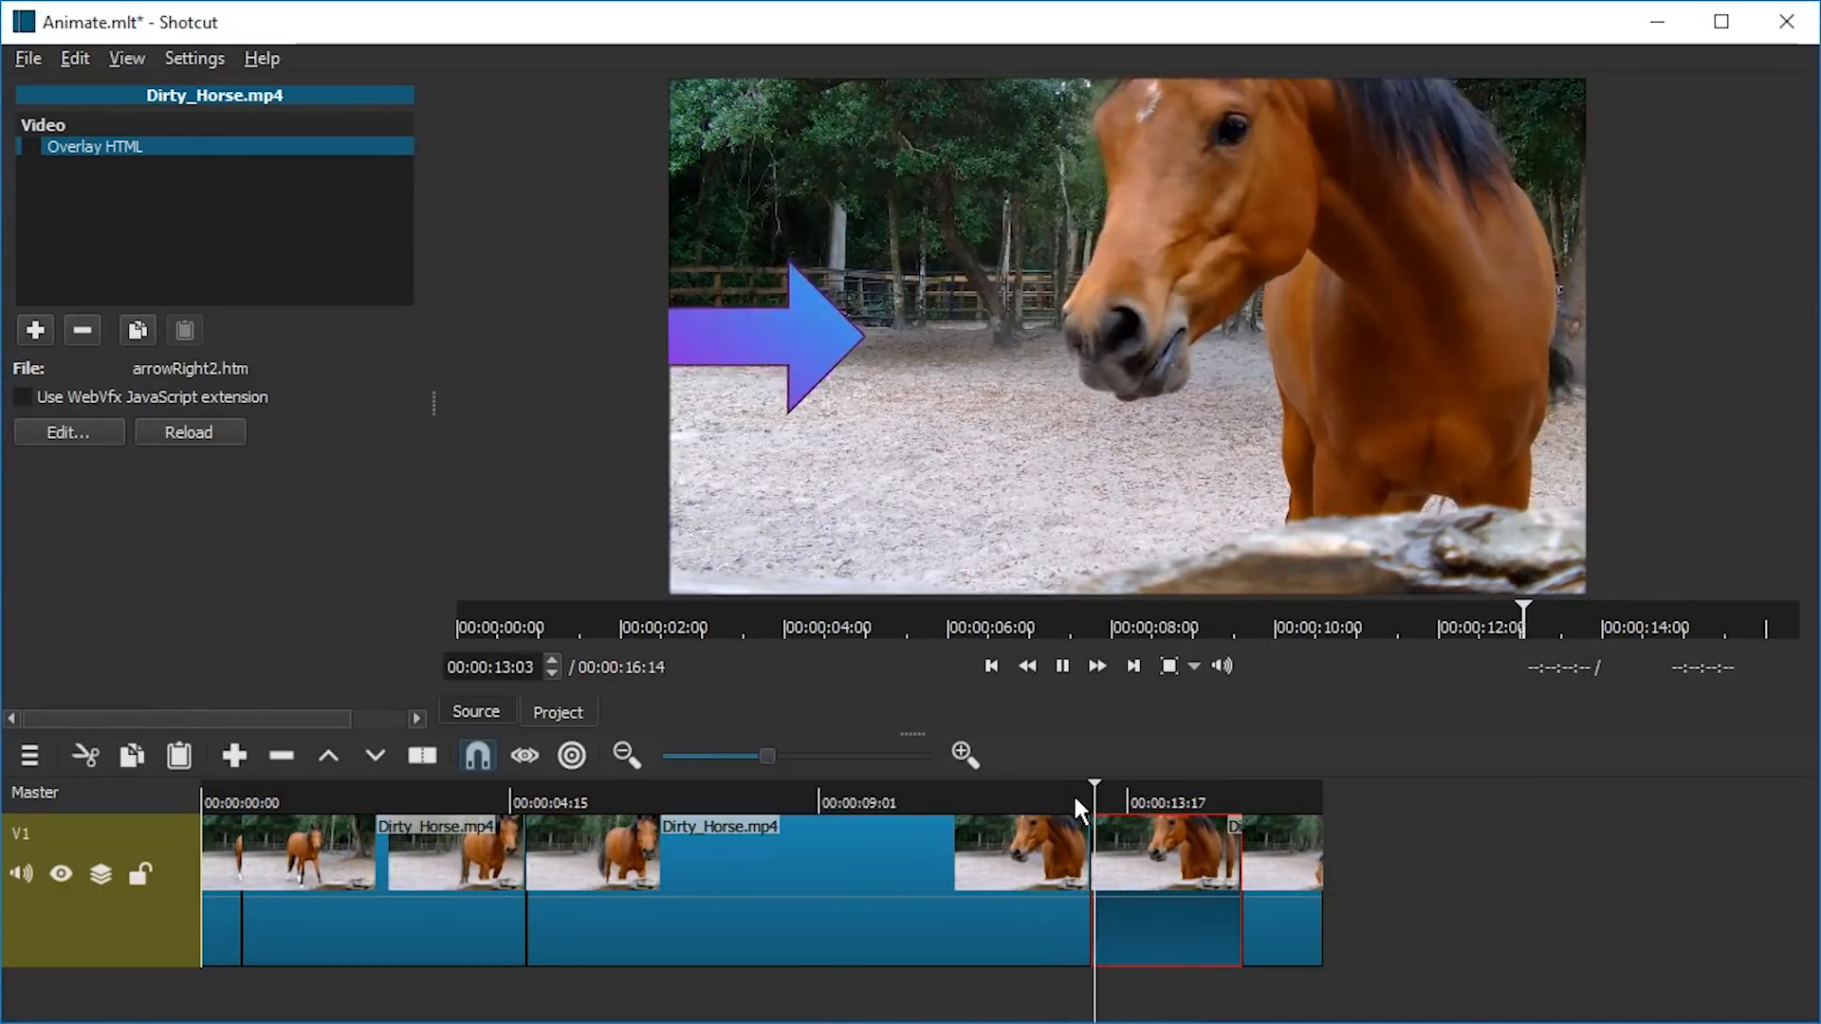
{"action": "key", "text": "space"}
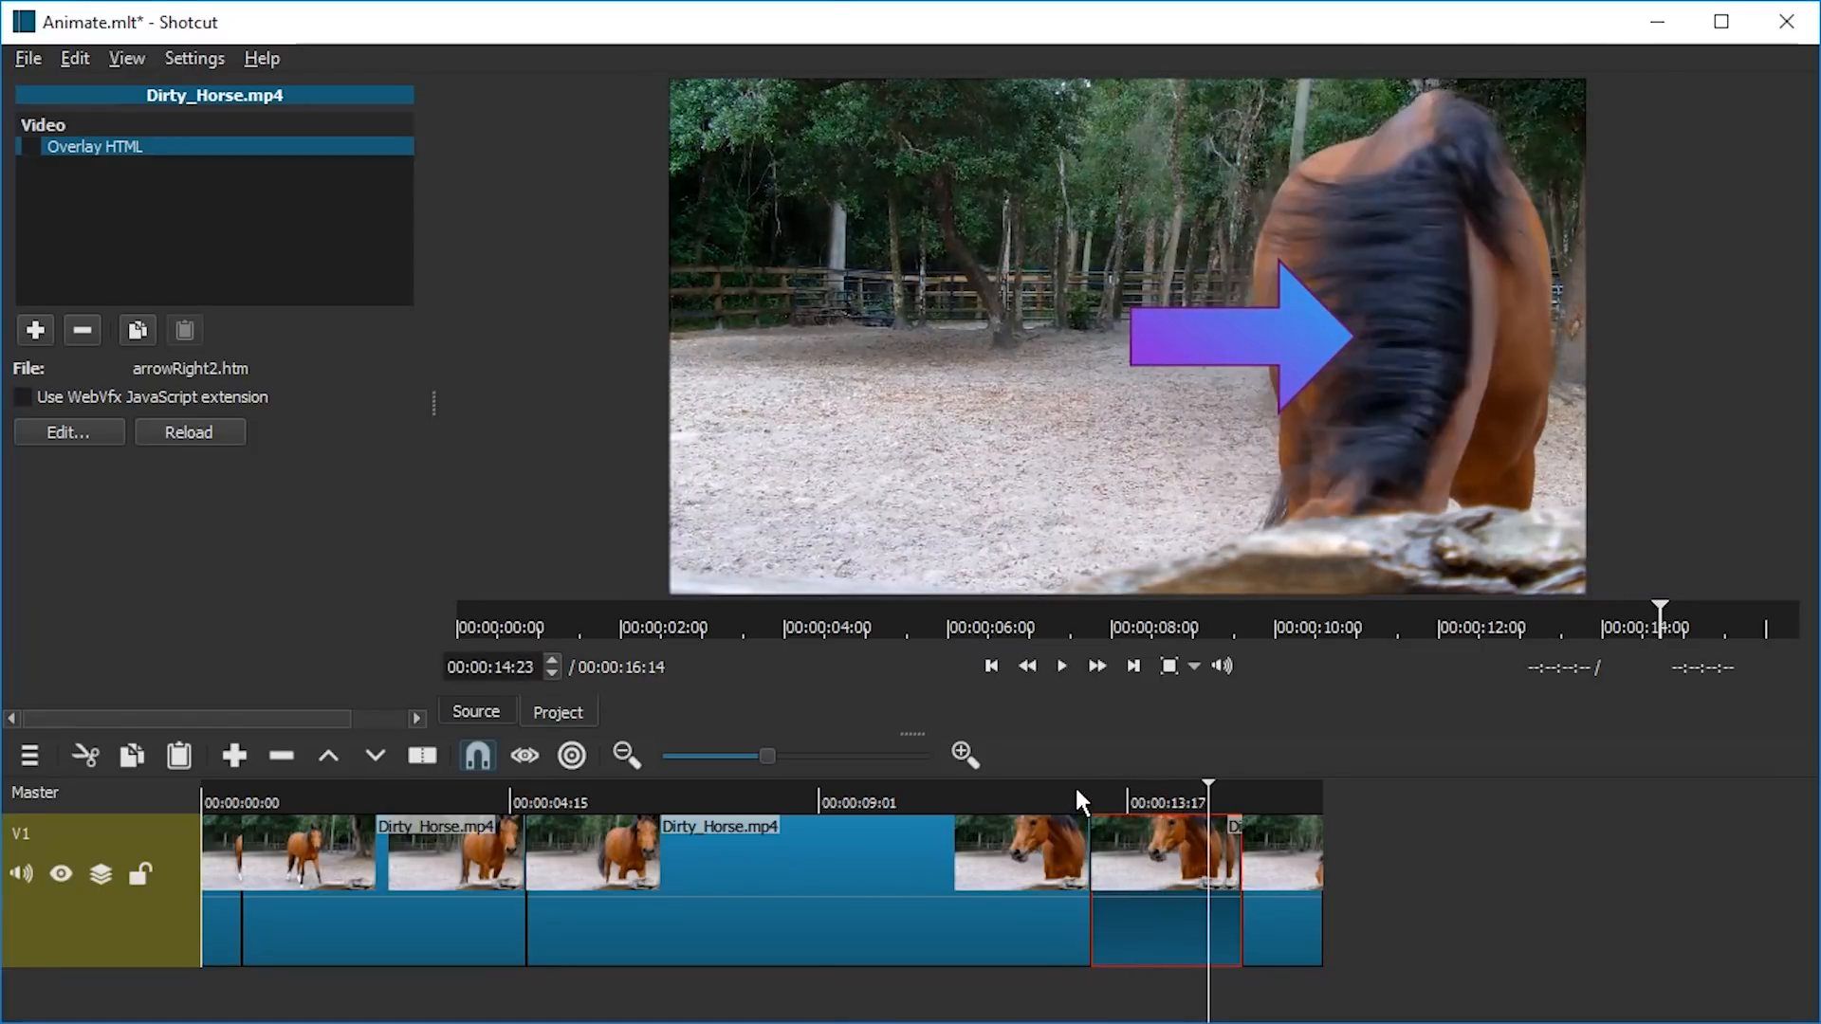
Step: In Notepad++, set the 100% keyframe's left position to 65%, save arrowRight2.htm and reload the overlay in Shotcut
{"action": "key", "text": "alt+Tab"}
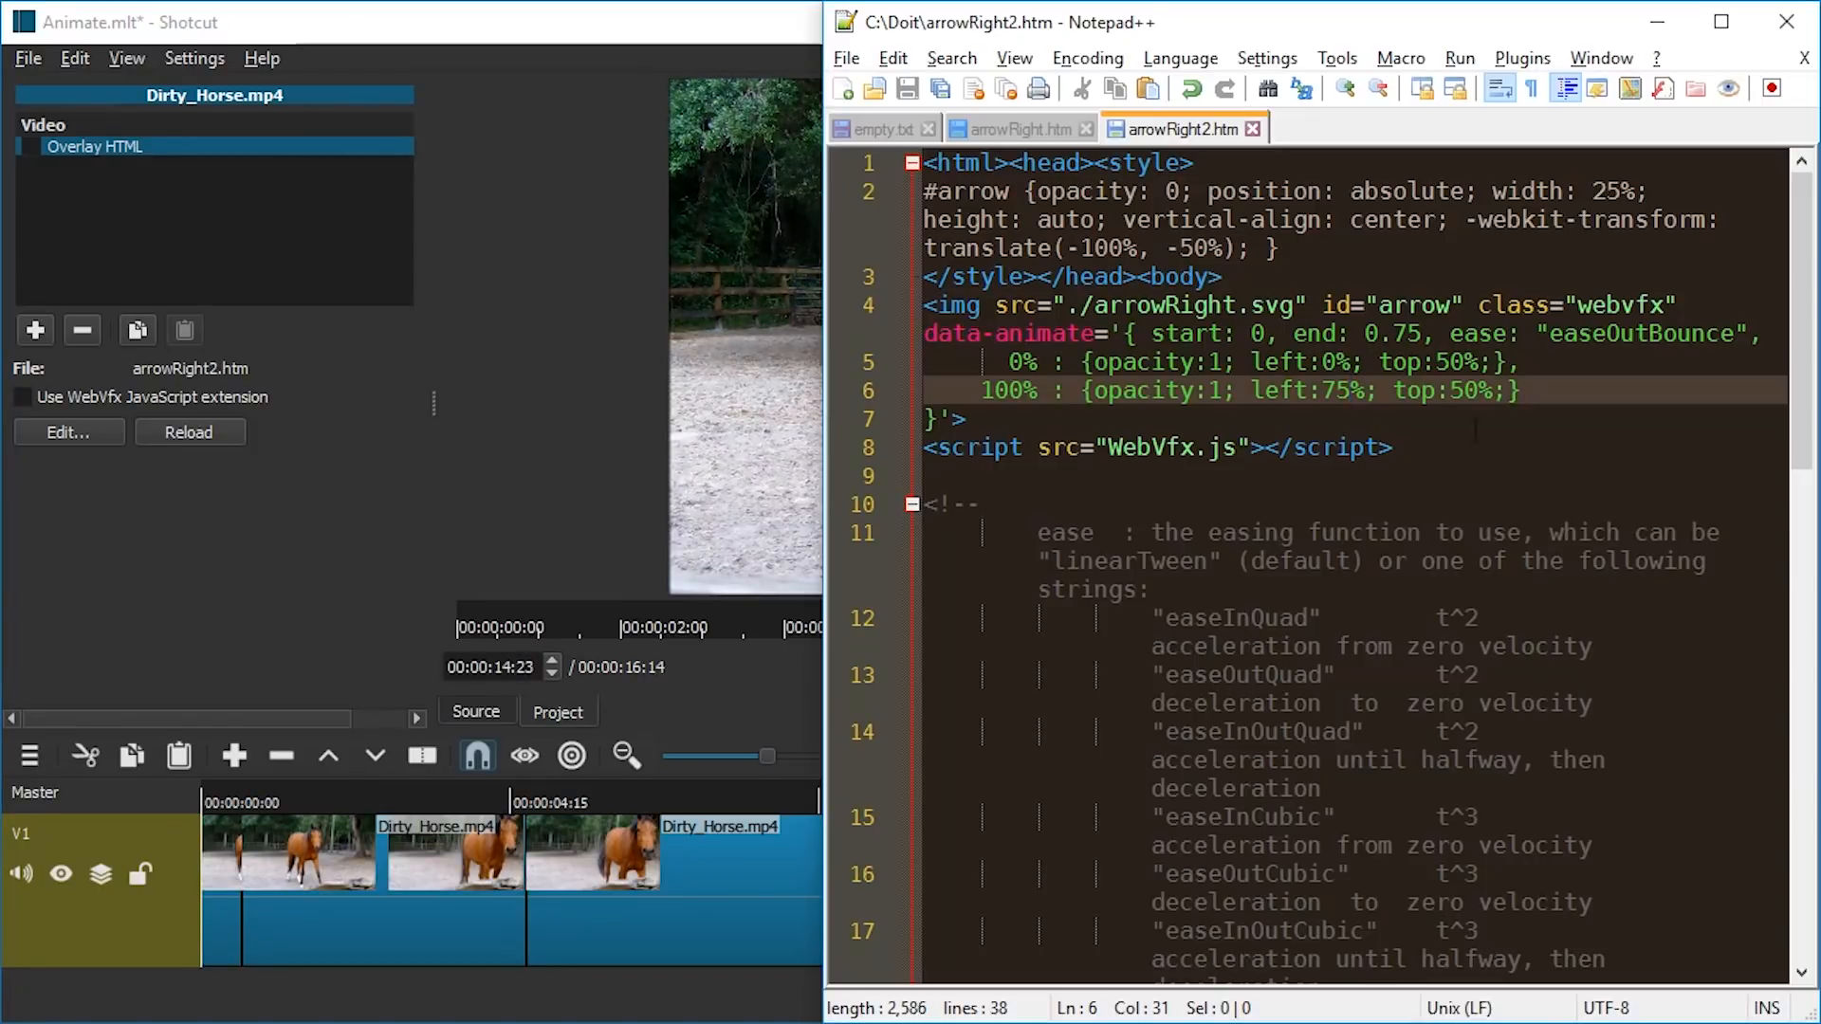
{"action": "key", "text": "BackSpace"}
{"action": "type", "text": "6"}
{"action": "left_click", "coordinate": [218, 431]}
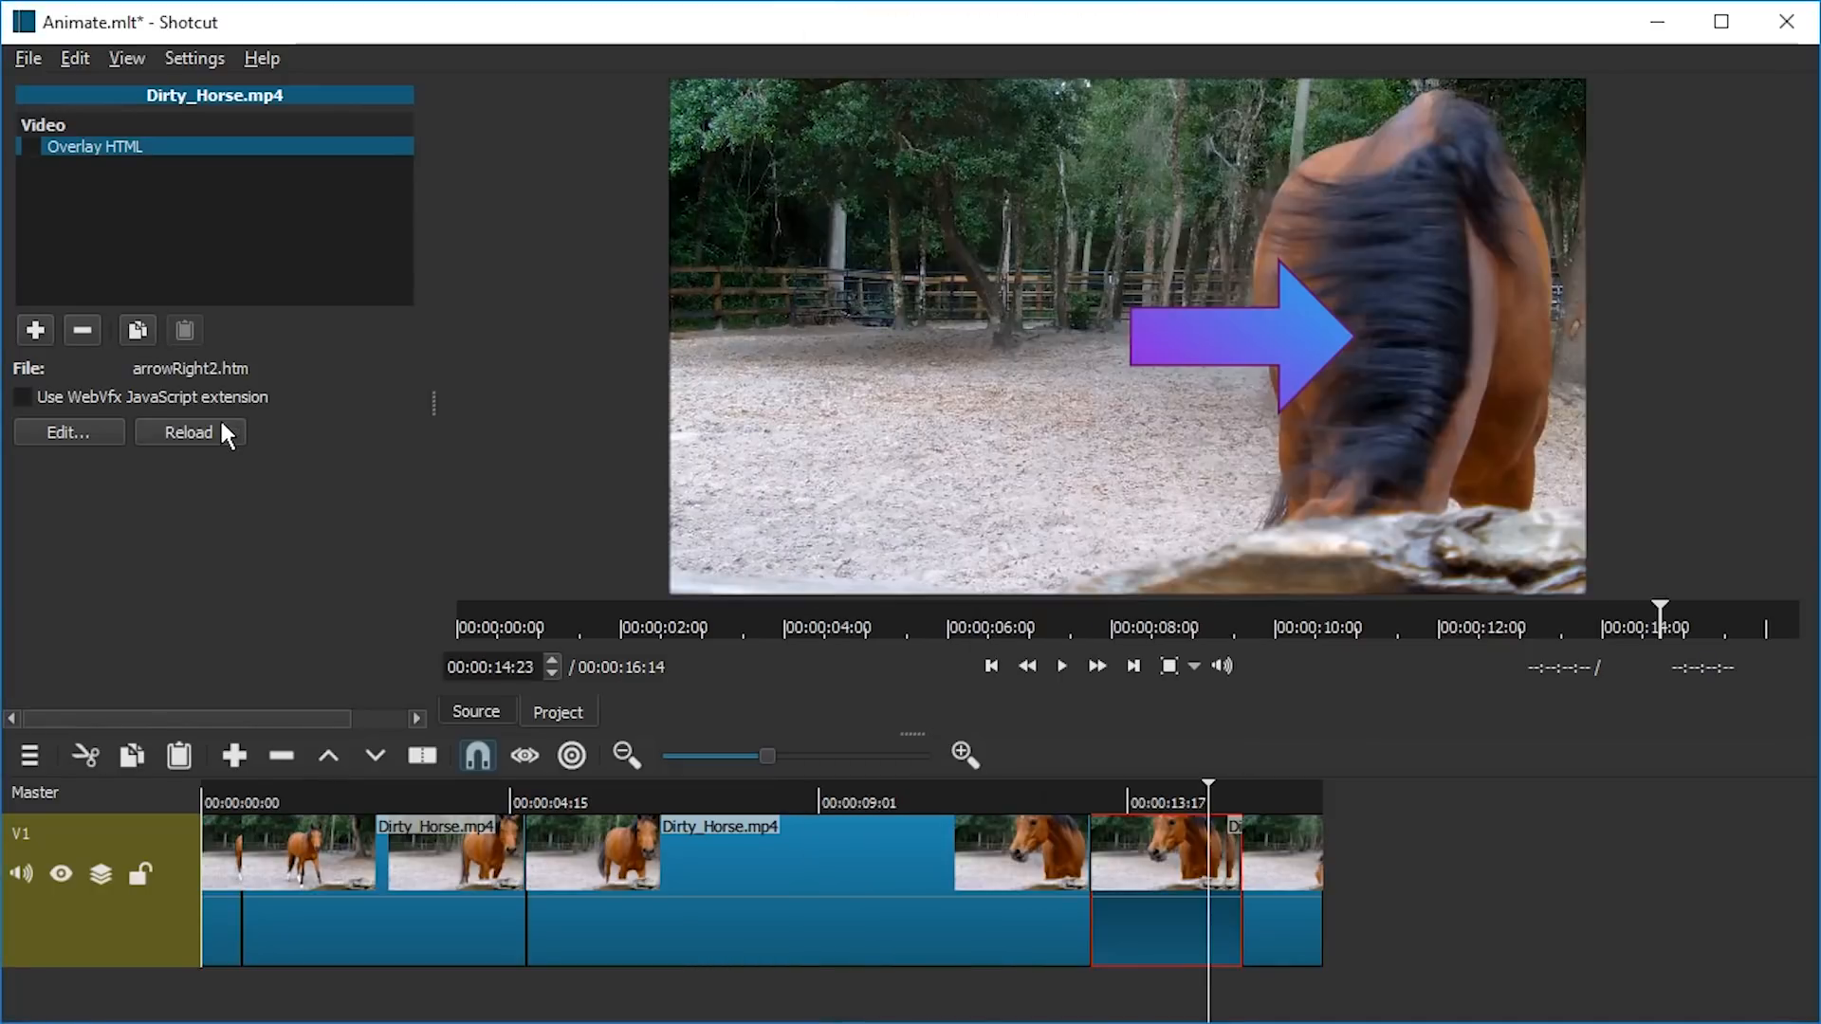
Step: Preview the reloaded arrow animation from the segment's start and save the Animate.mlt project
{"action": "left_click", "coordinate": [1078, 787]}
{"action": "key", "text": "space"}
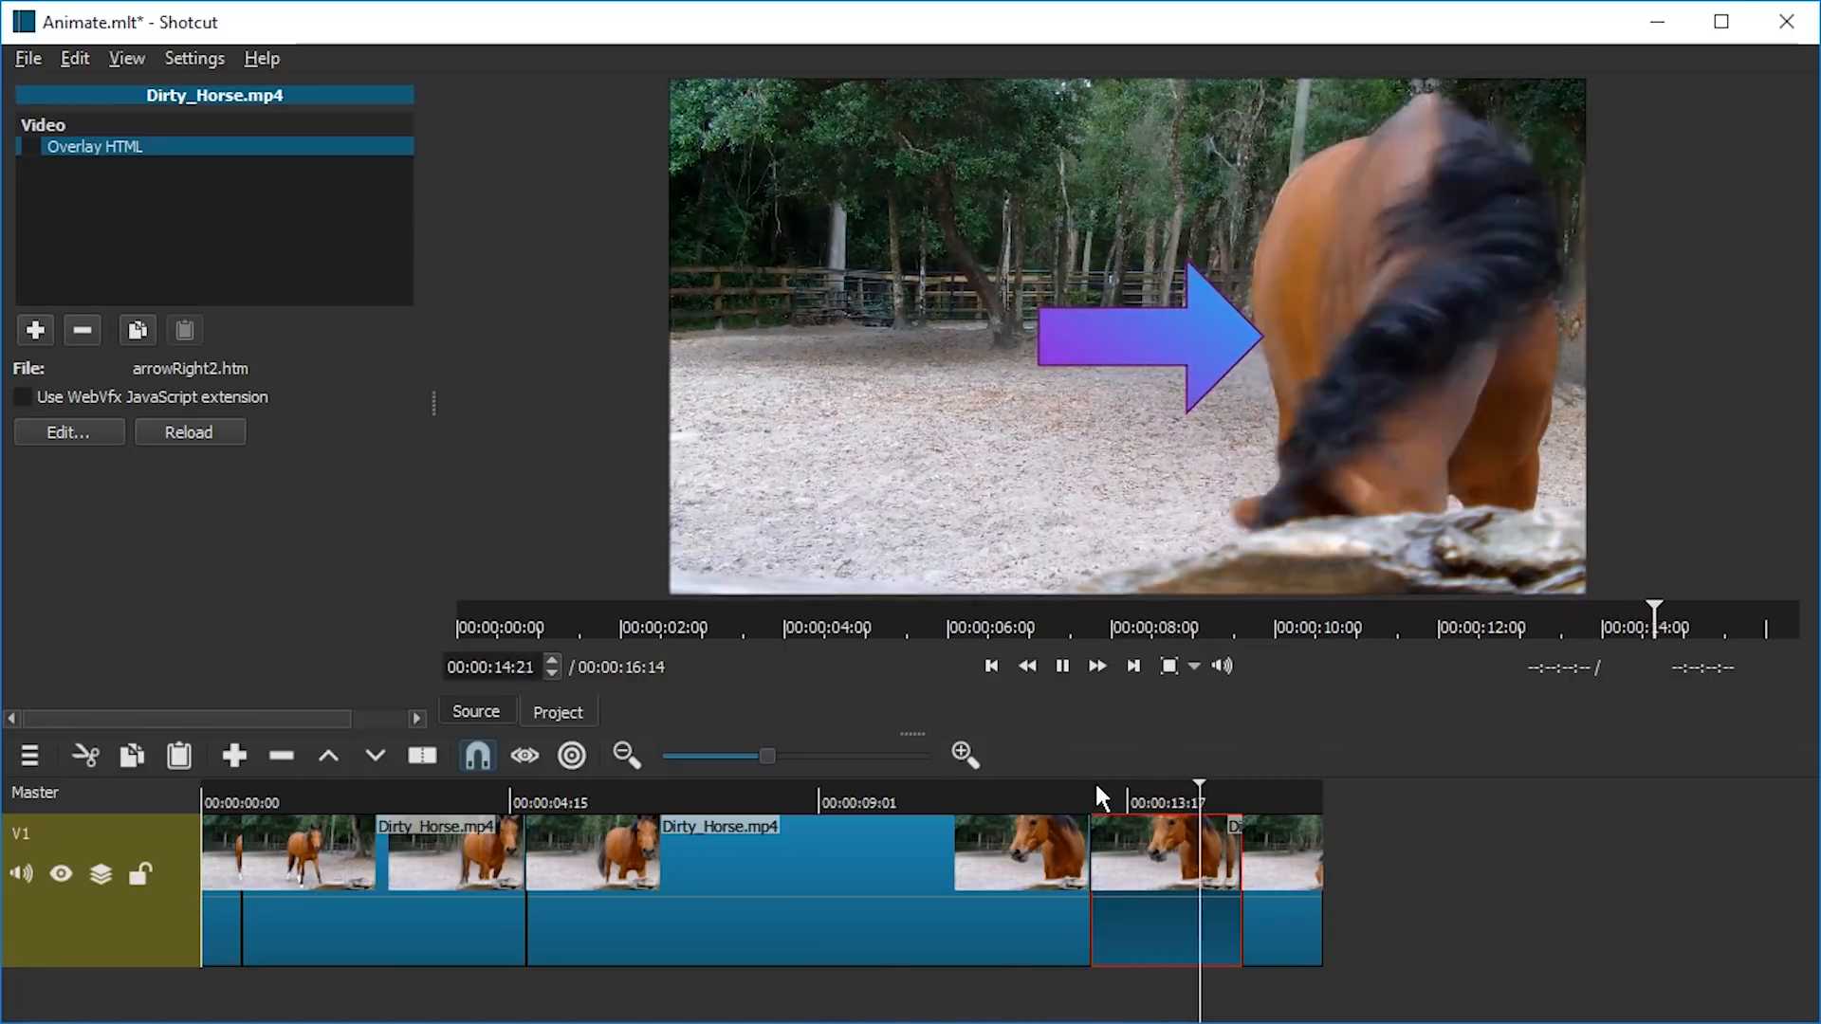
{"action": "left_click", "coordinate": [1077, 787]}
{"action": "key", "text": "ctrl+s"}
{"action": "key", "text": "space"}
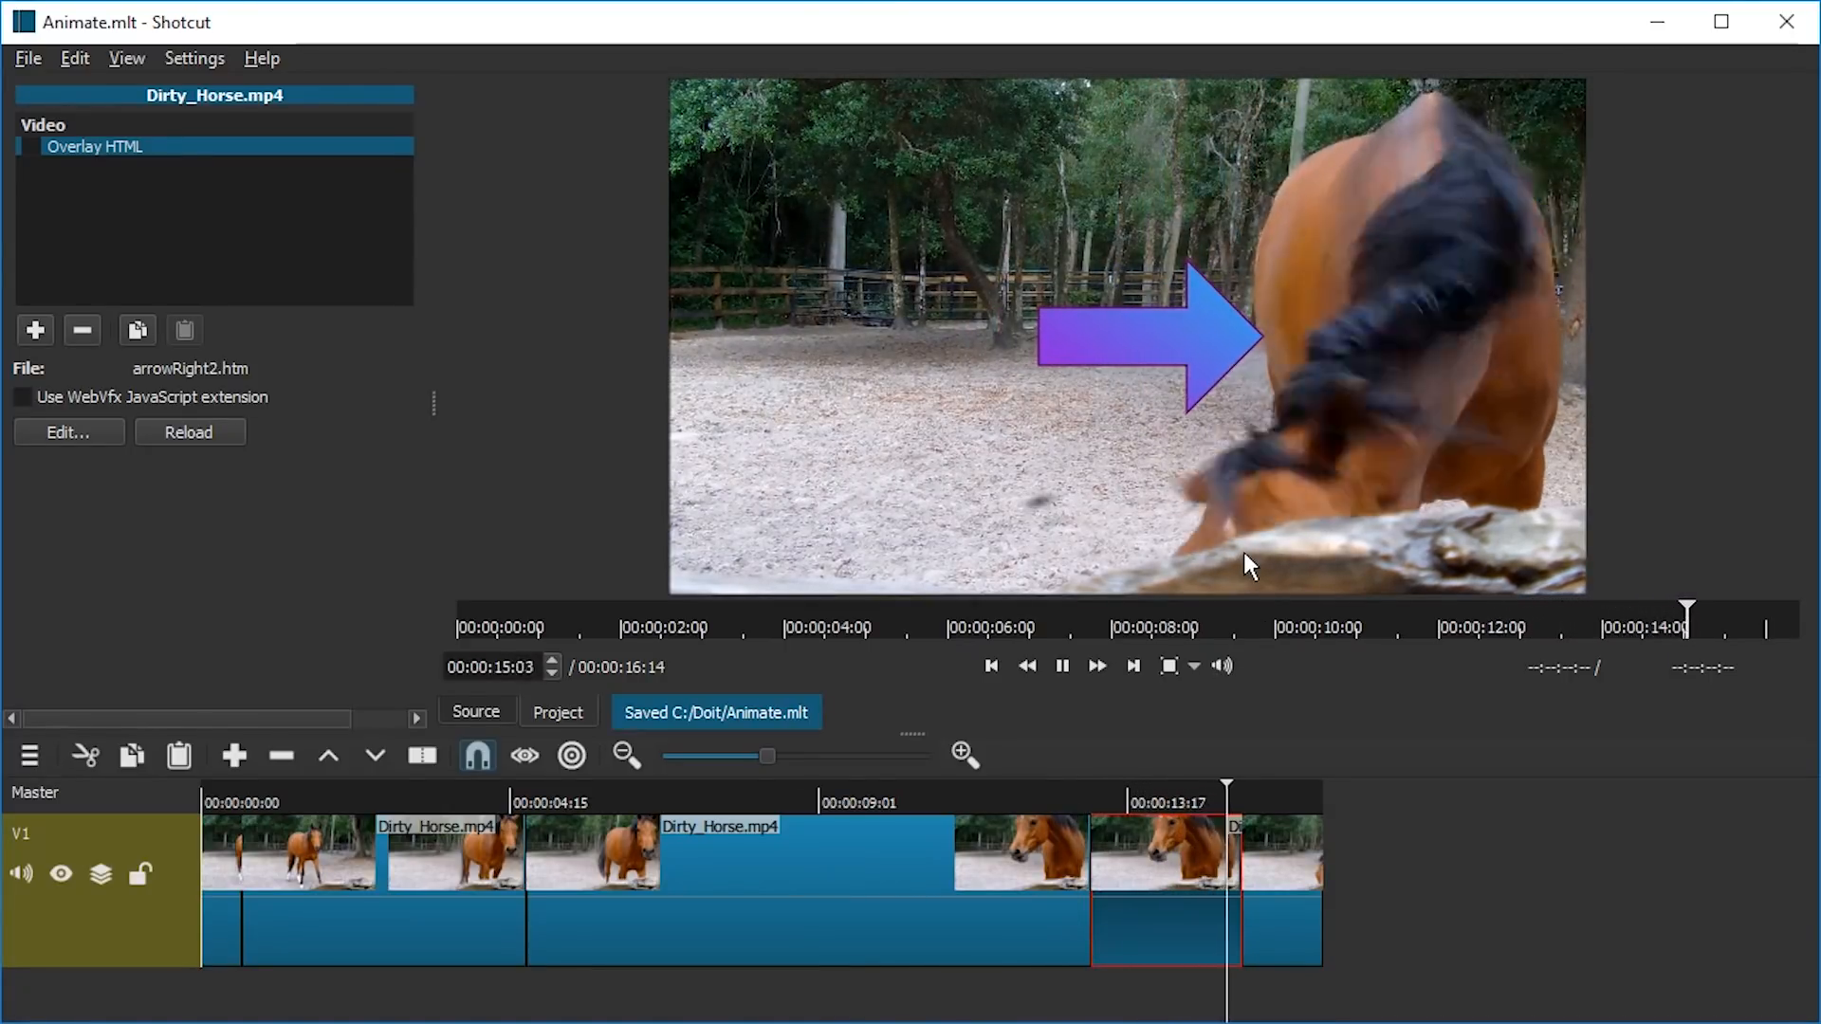
Step: Replay the arrow's bounce-in and how it ends at the cut to the following segment
{"action": "left_click_drag", "start_coordinate": [1121, 791], "coordinate": [1083, 791]}
{"action": "key", "text": "space"}
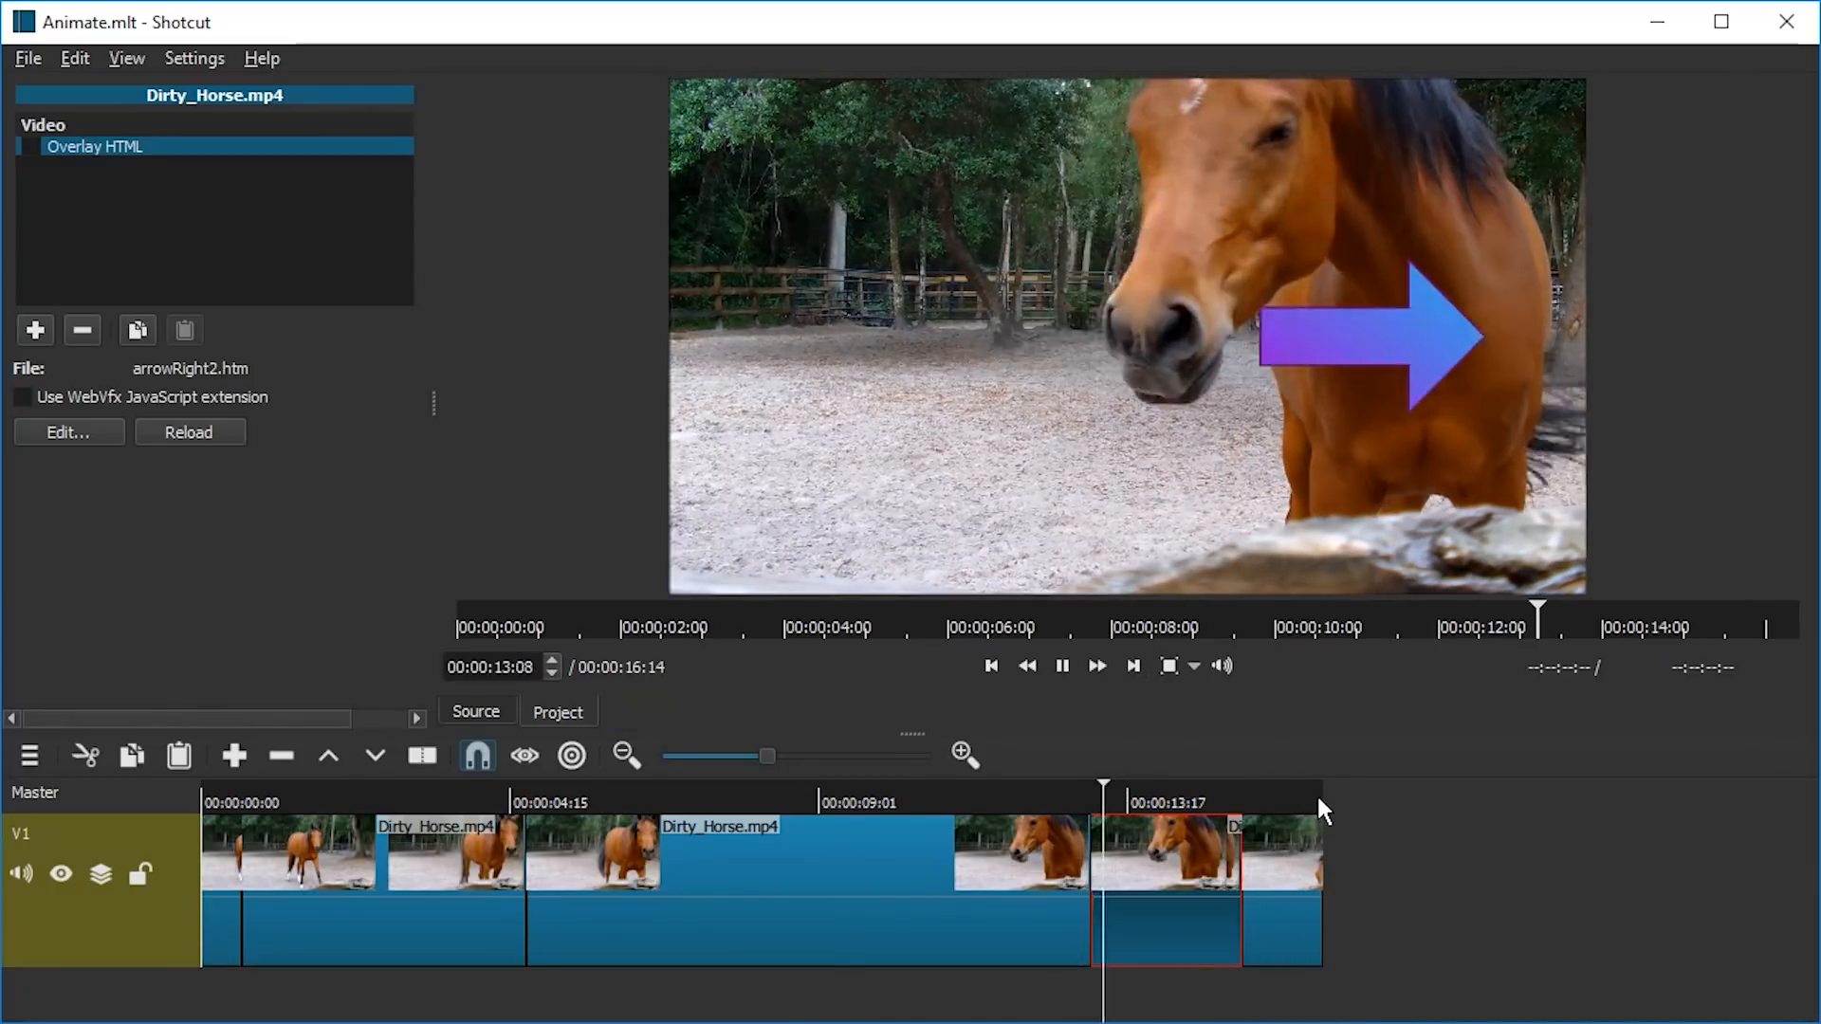
{"action": "left_click", "coordinate": [1221, 800]}
{"action": "key", "text": "space"}
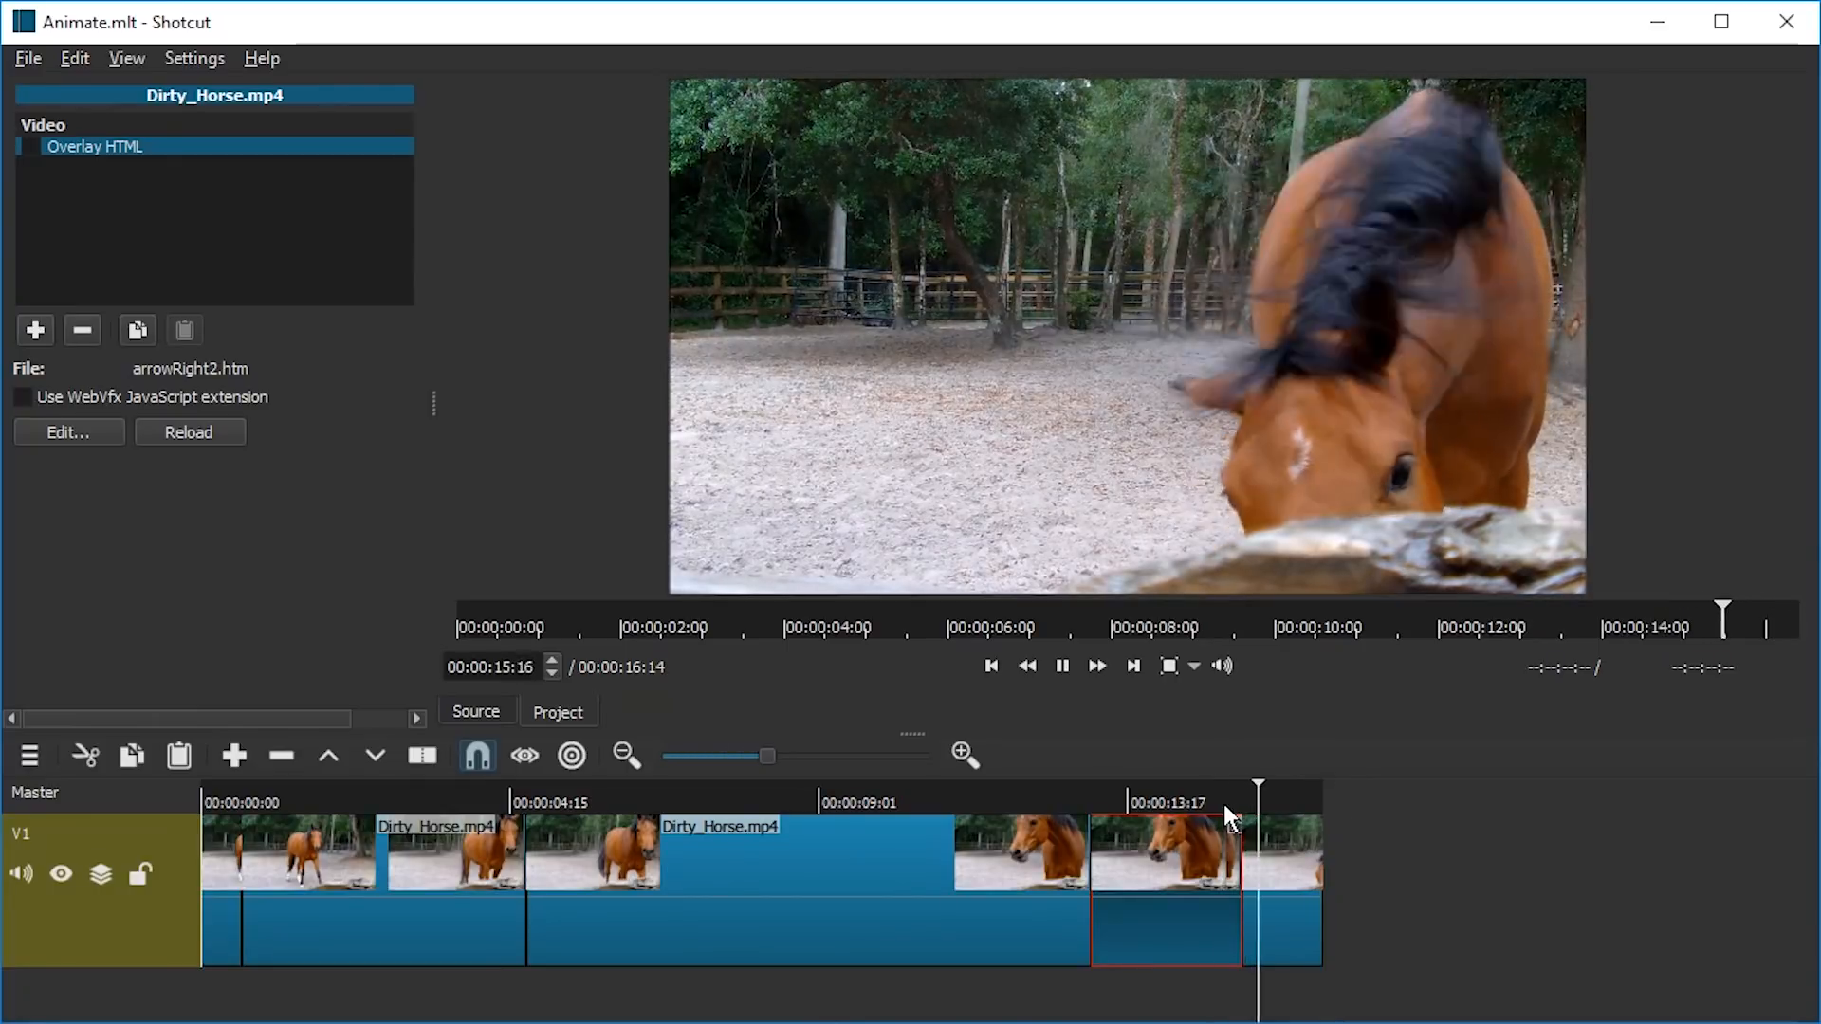
{"action": "left_click", "coordinate": [1076, 801]}
Step: In Notepad++, move the img tag's closing bracket to its own line, leaving an empty line after the data-animate block
{"action": "key", "text": "alt+Tab"}
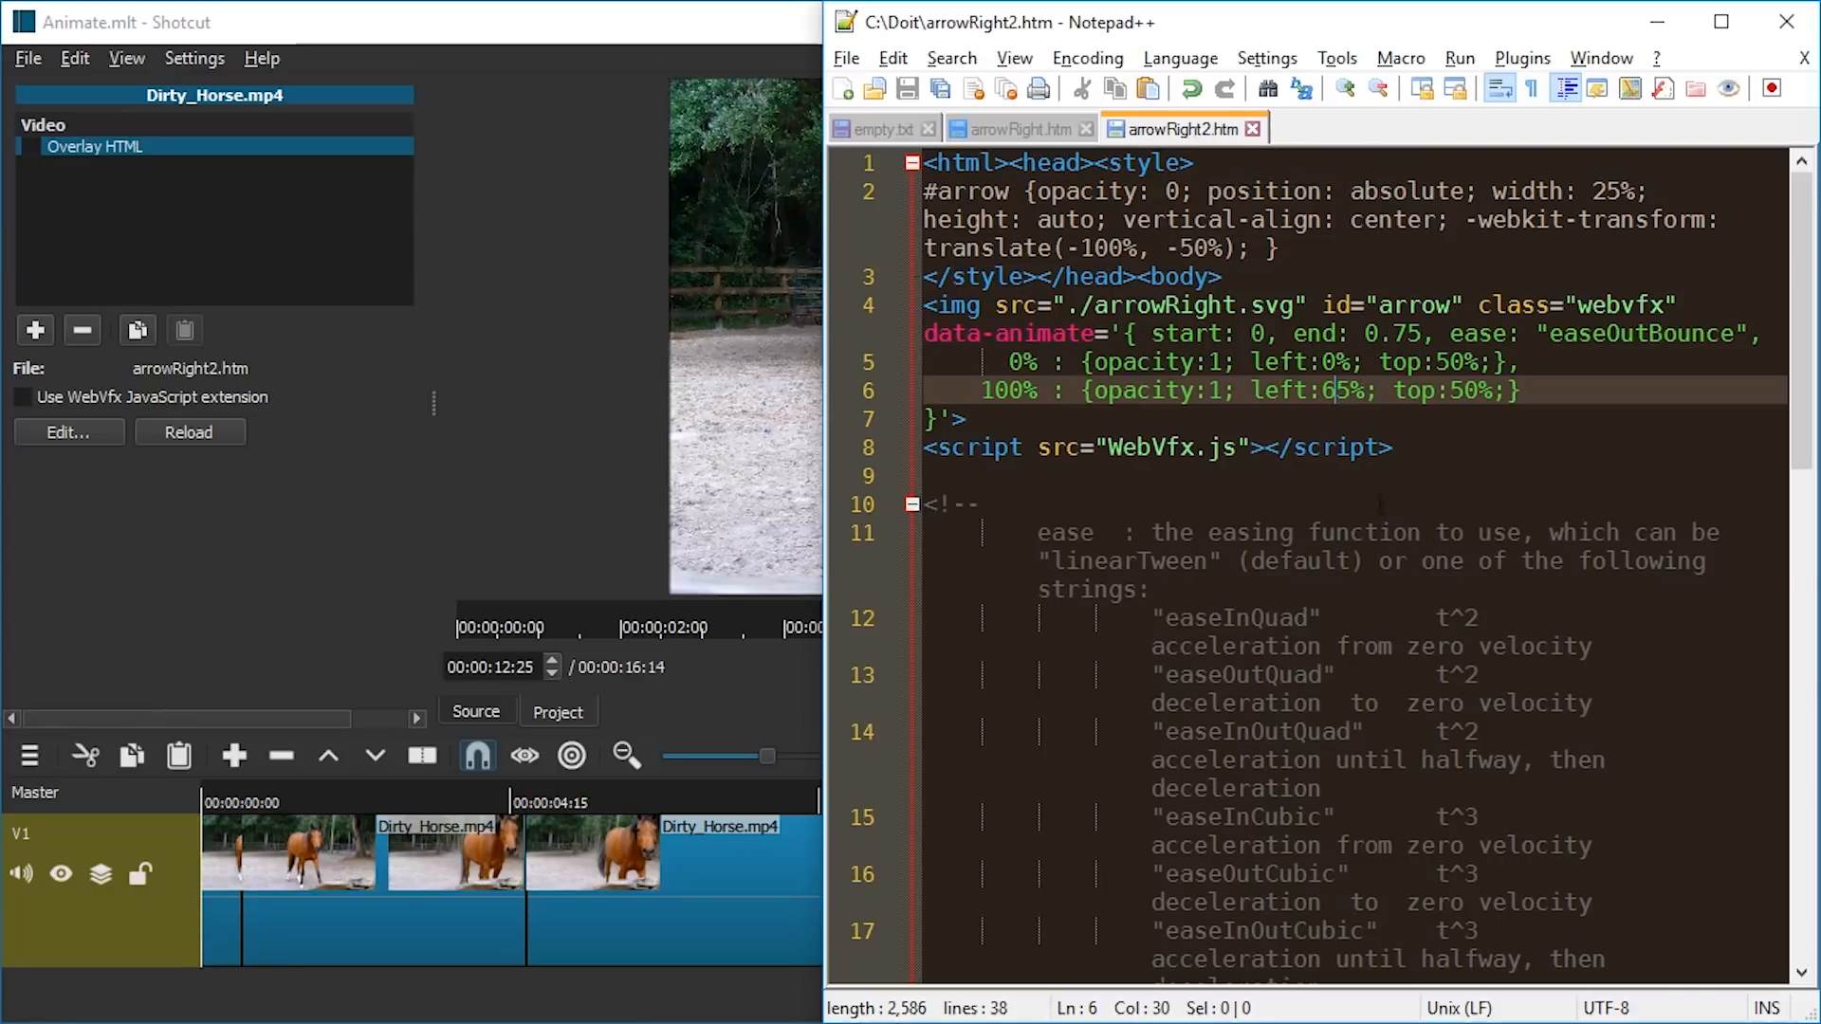
{"action": "left_click", "coordinate": [1405, 431]}
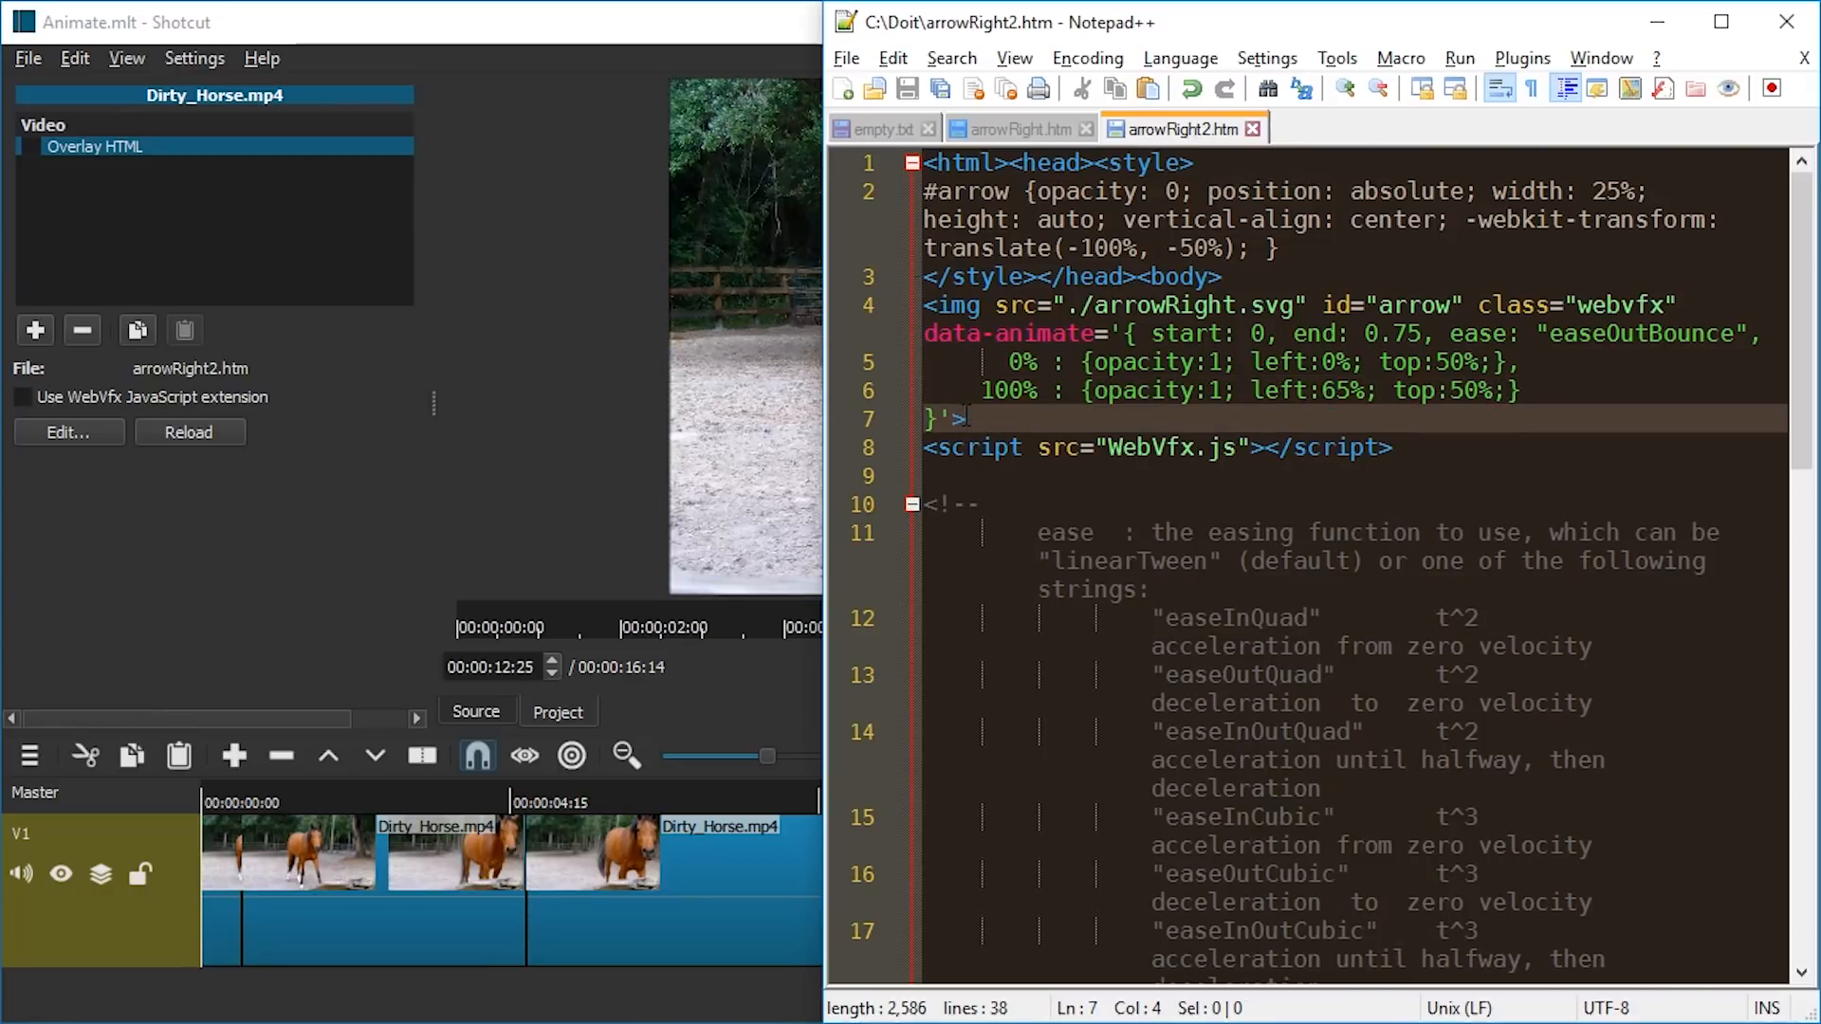
{"action": "key", "text": "Right"}
{"action": "key", "text": "shift+Down"}
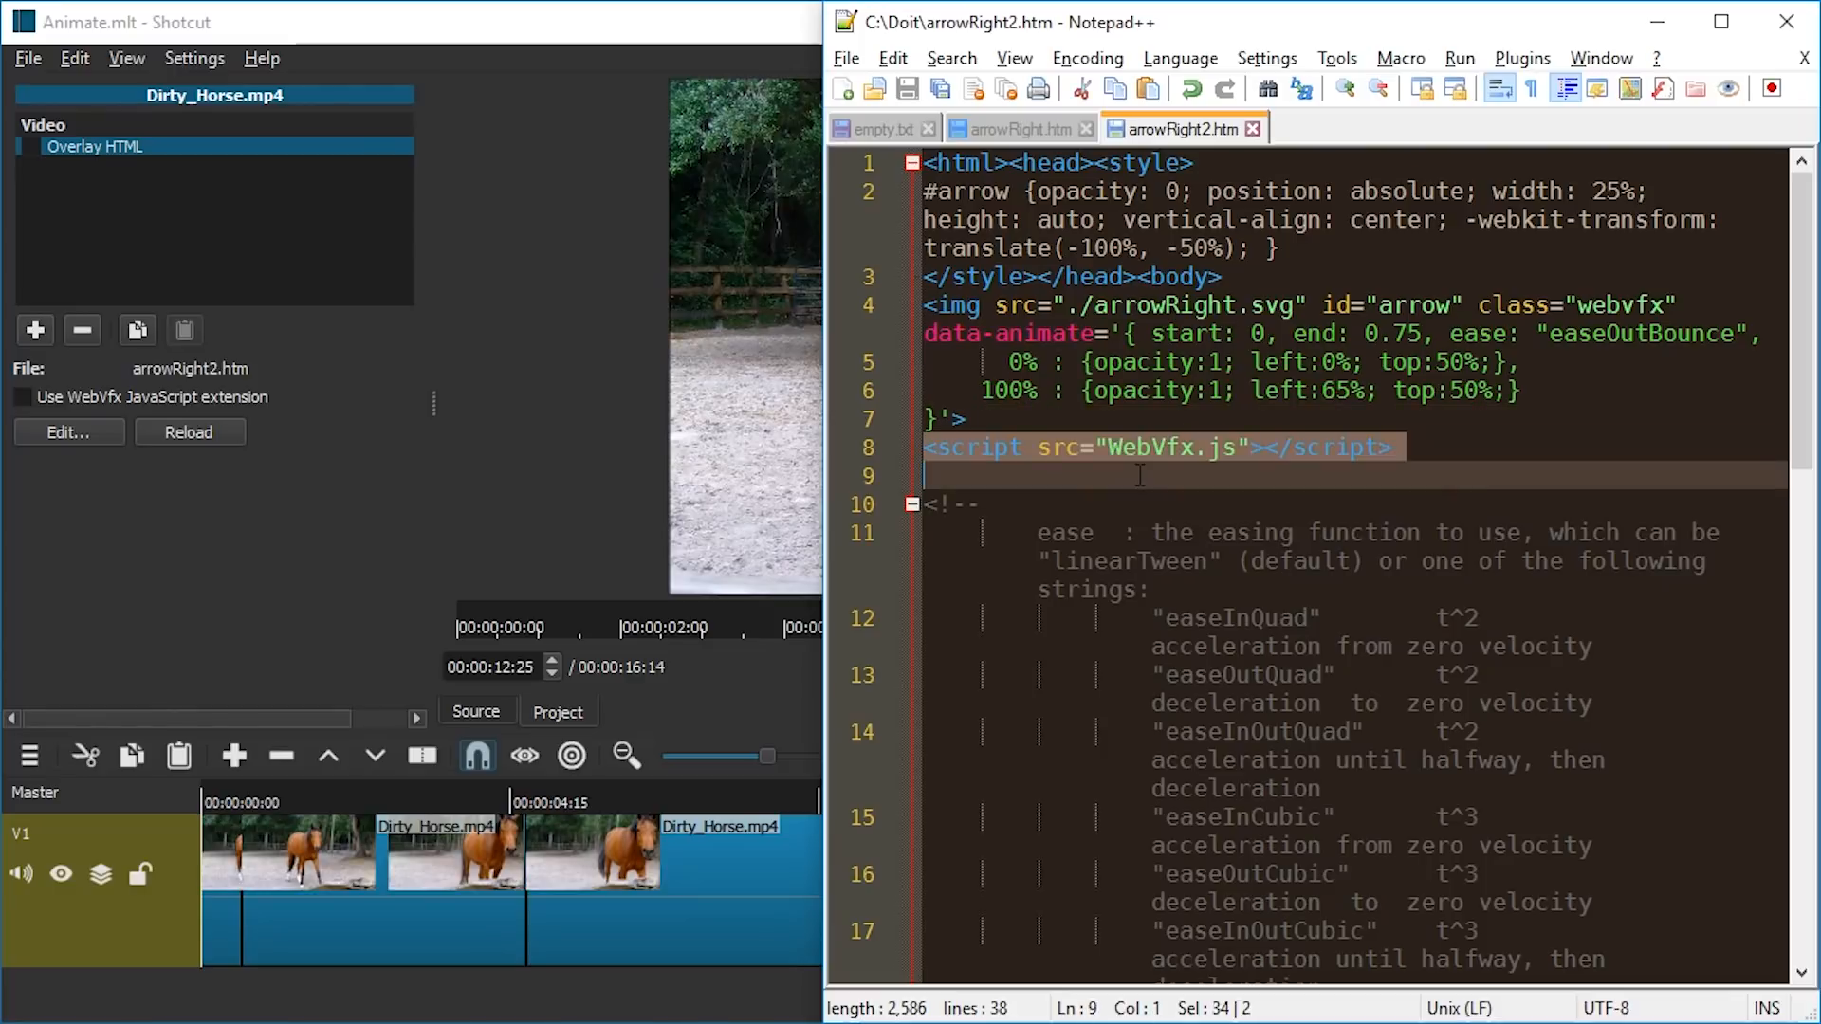
{"action": "key", "text": "Left"}
{"action": "key", "text": "Left"}
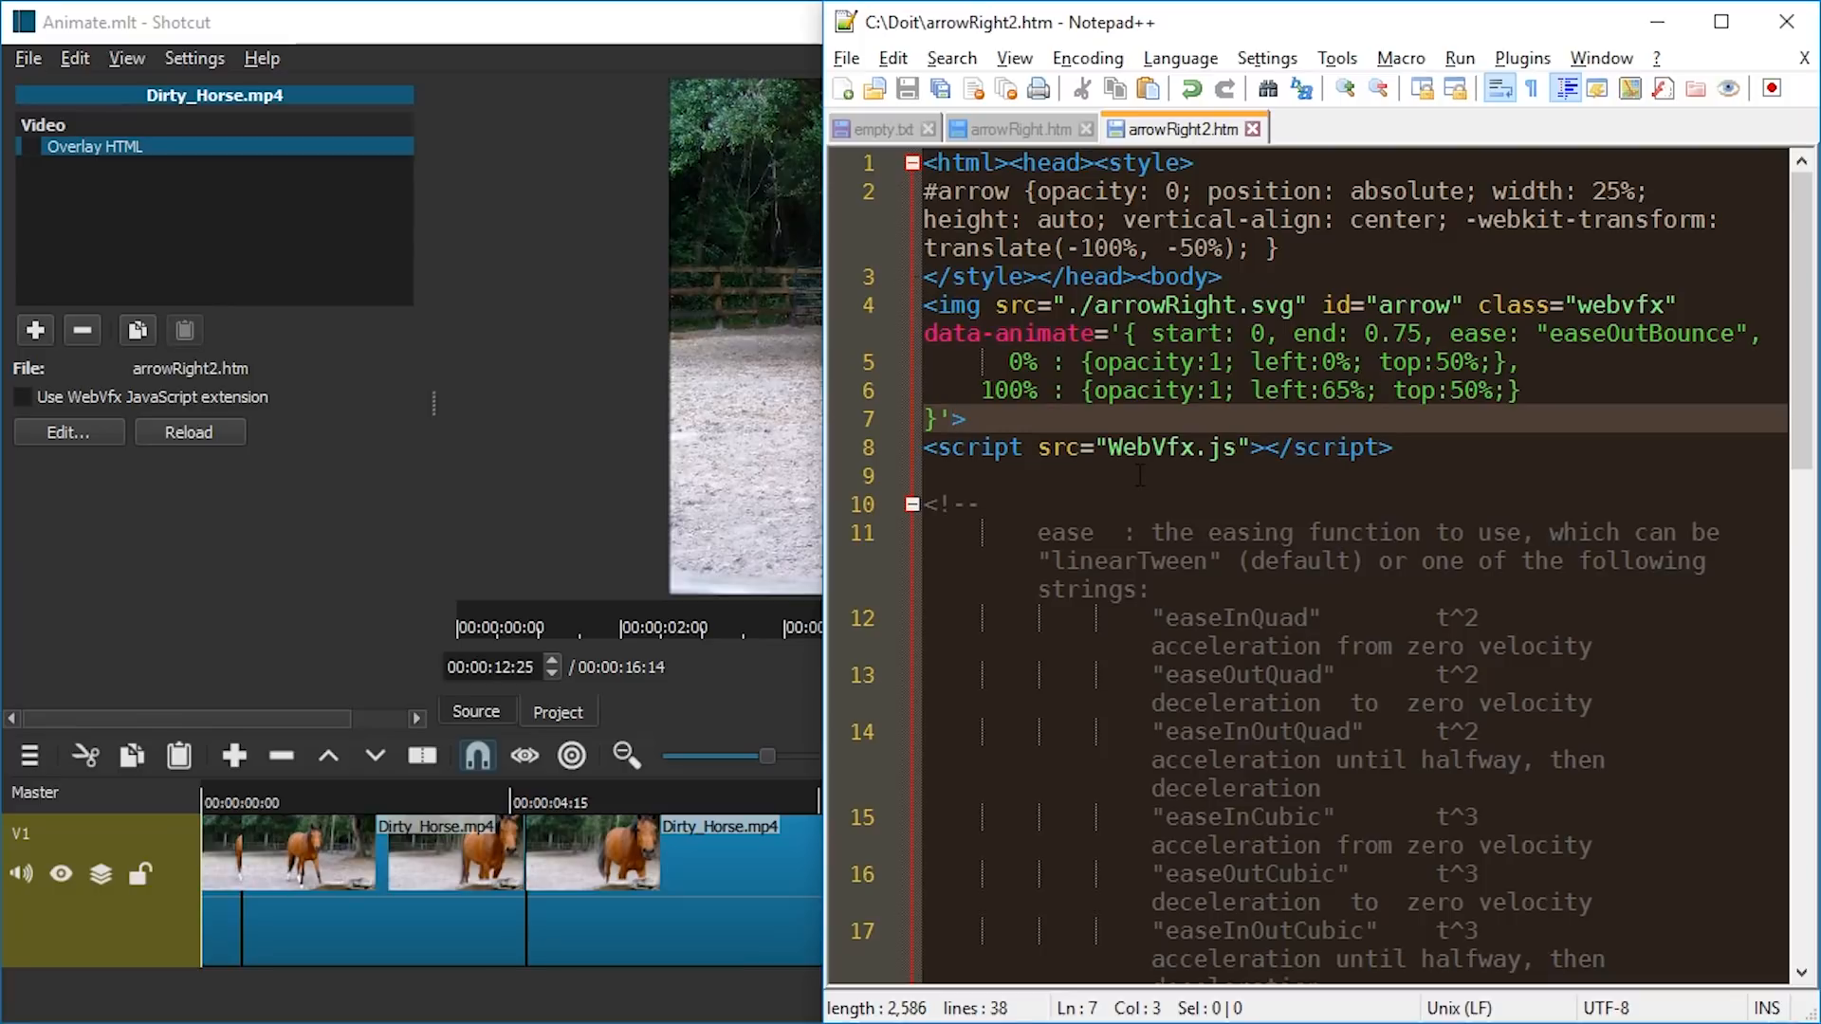
{"action": "key", "text": "Return"}
{"action": "key", "text": "Return"}
{"action": "key", "text": "Up"}
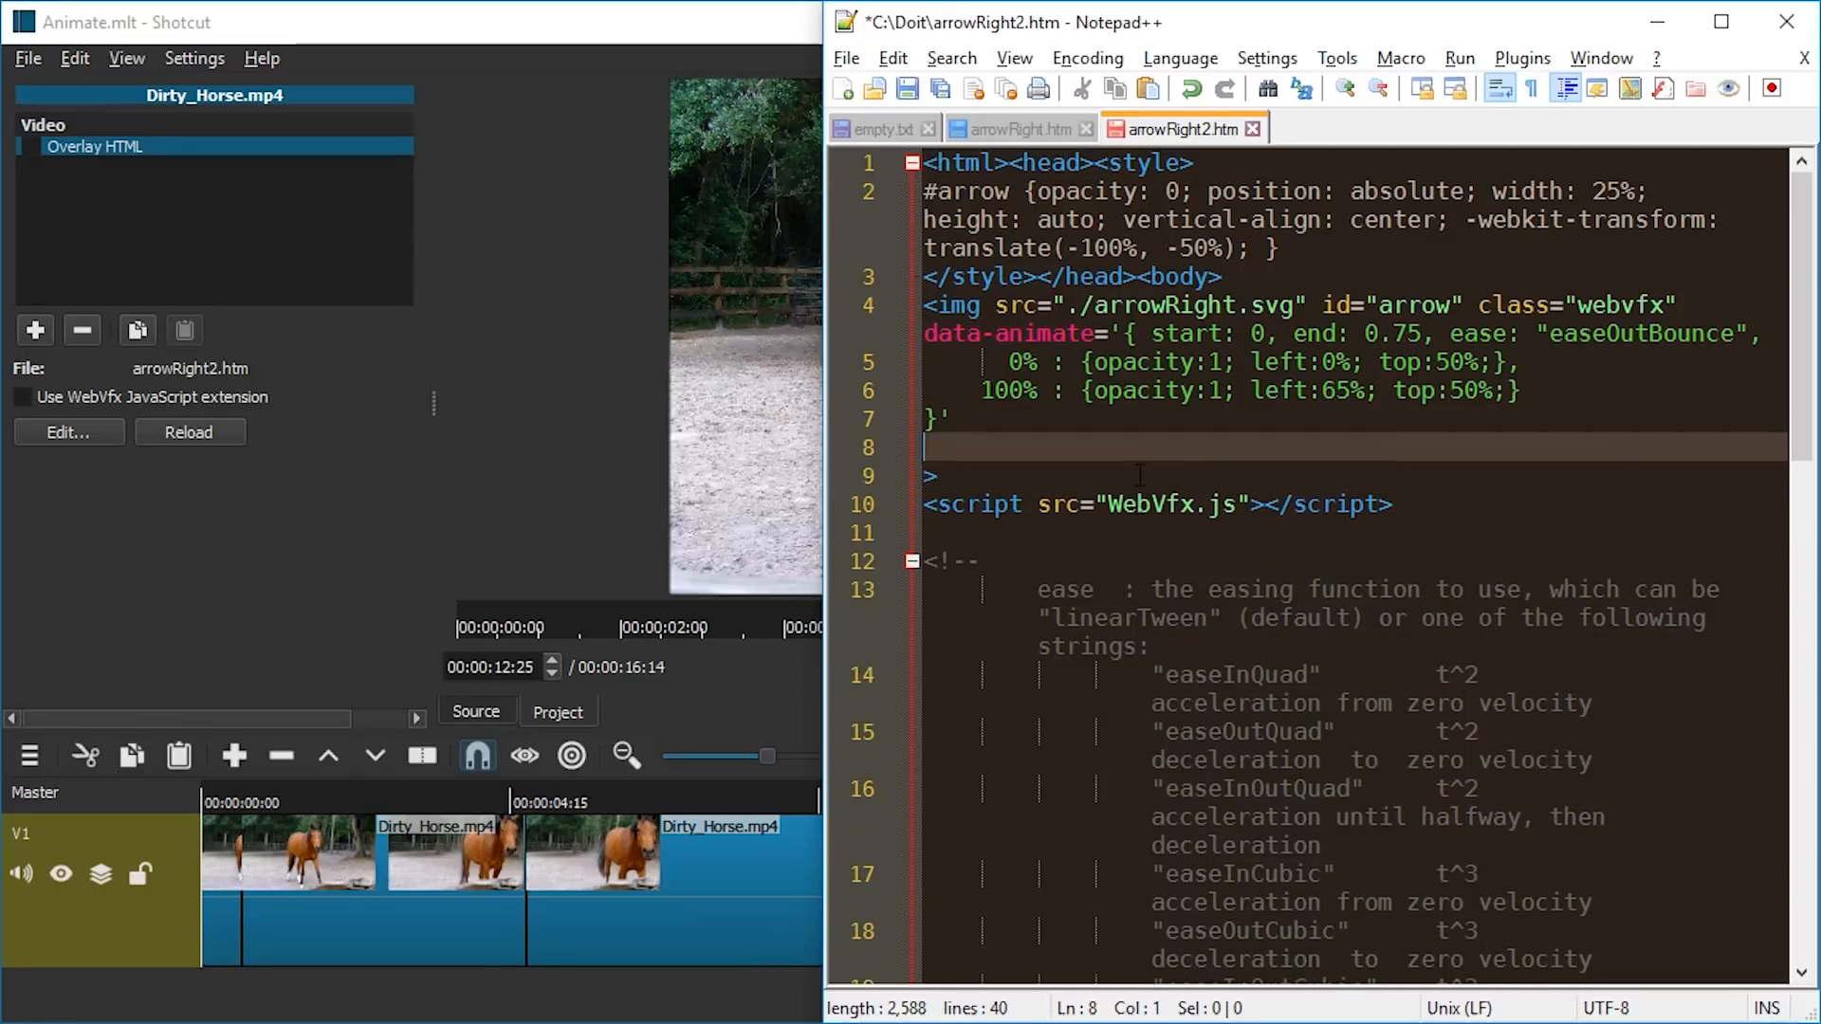
Step: Add a data-animate2 attribute on the empty line with a copy of the data-animate value block
{"action": "type", "text": "data"}
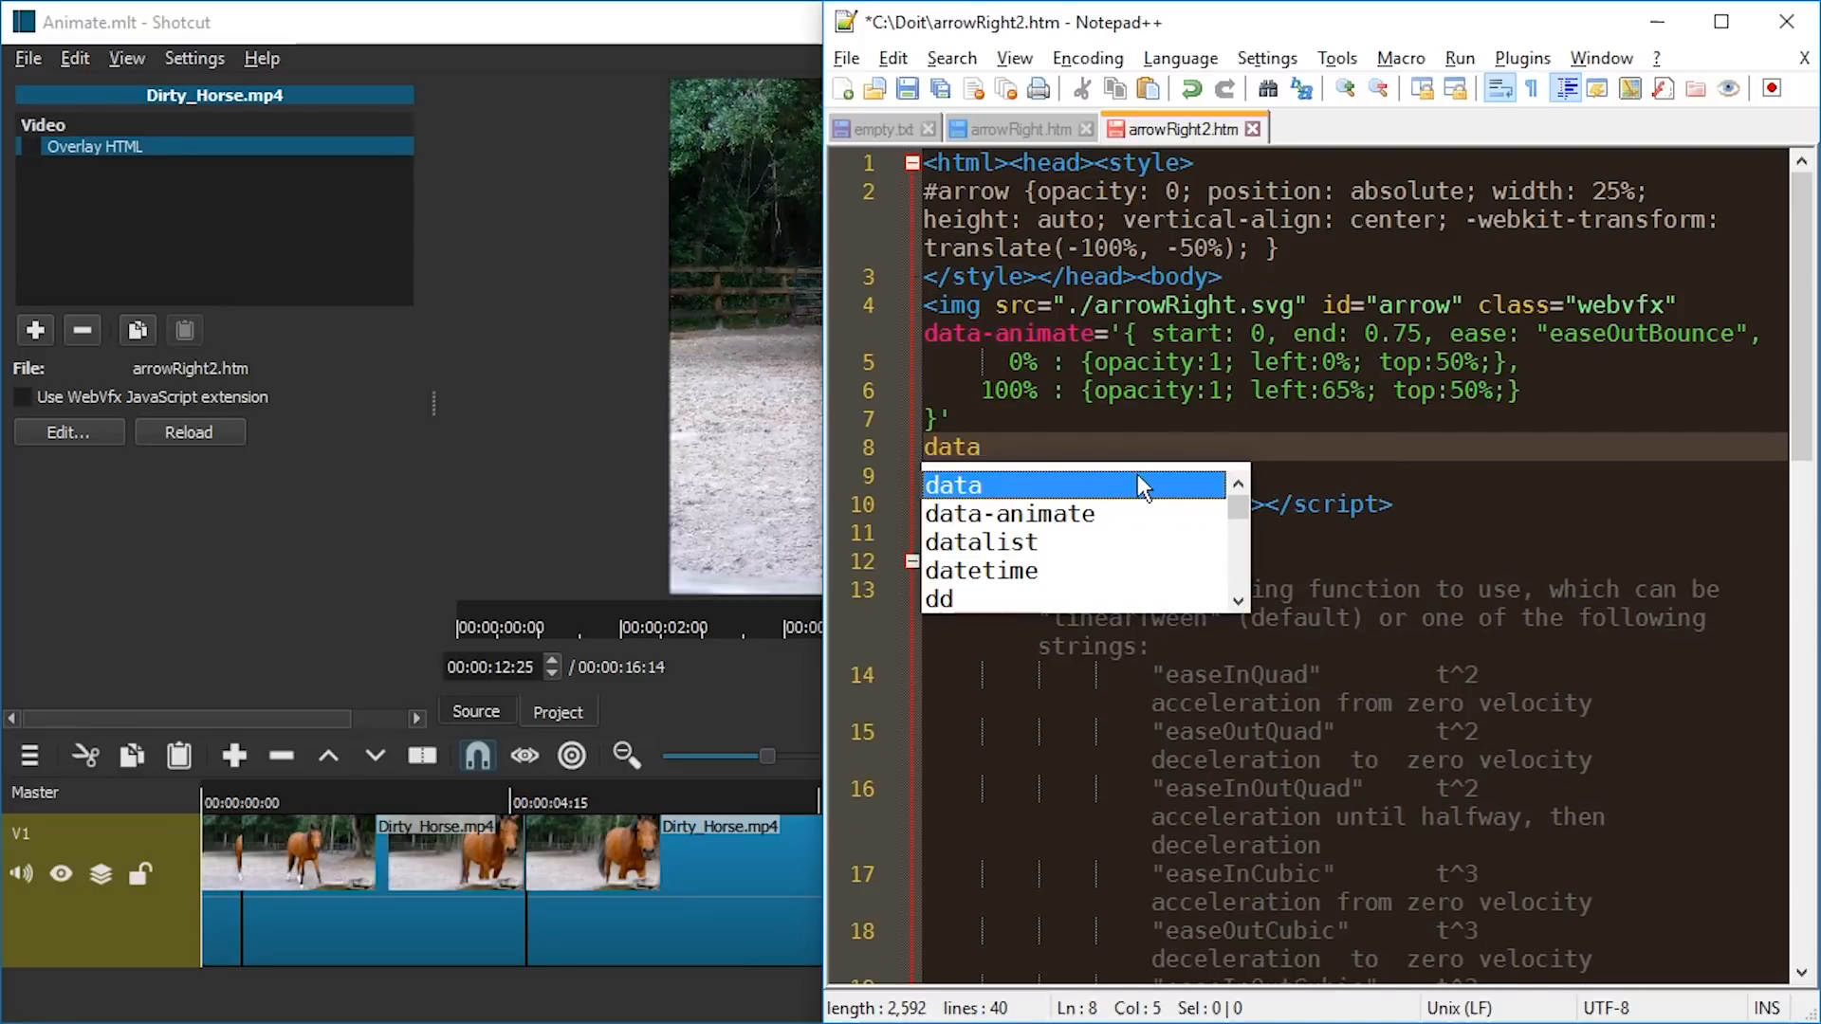
{"action": "type", "text": "-animate2="}
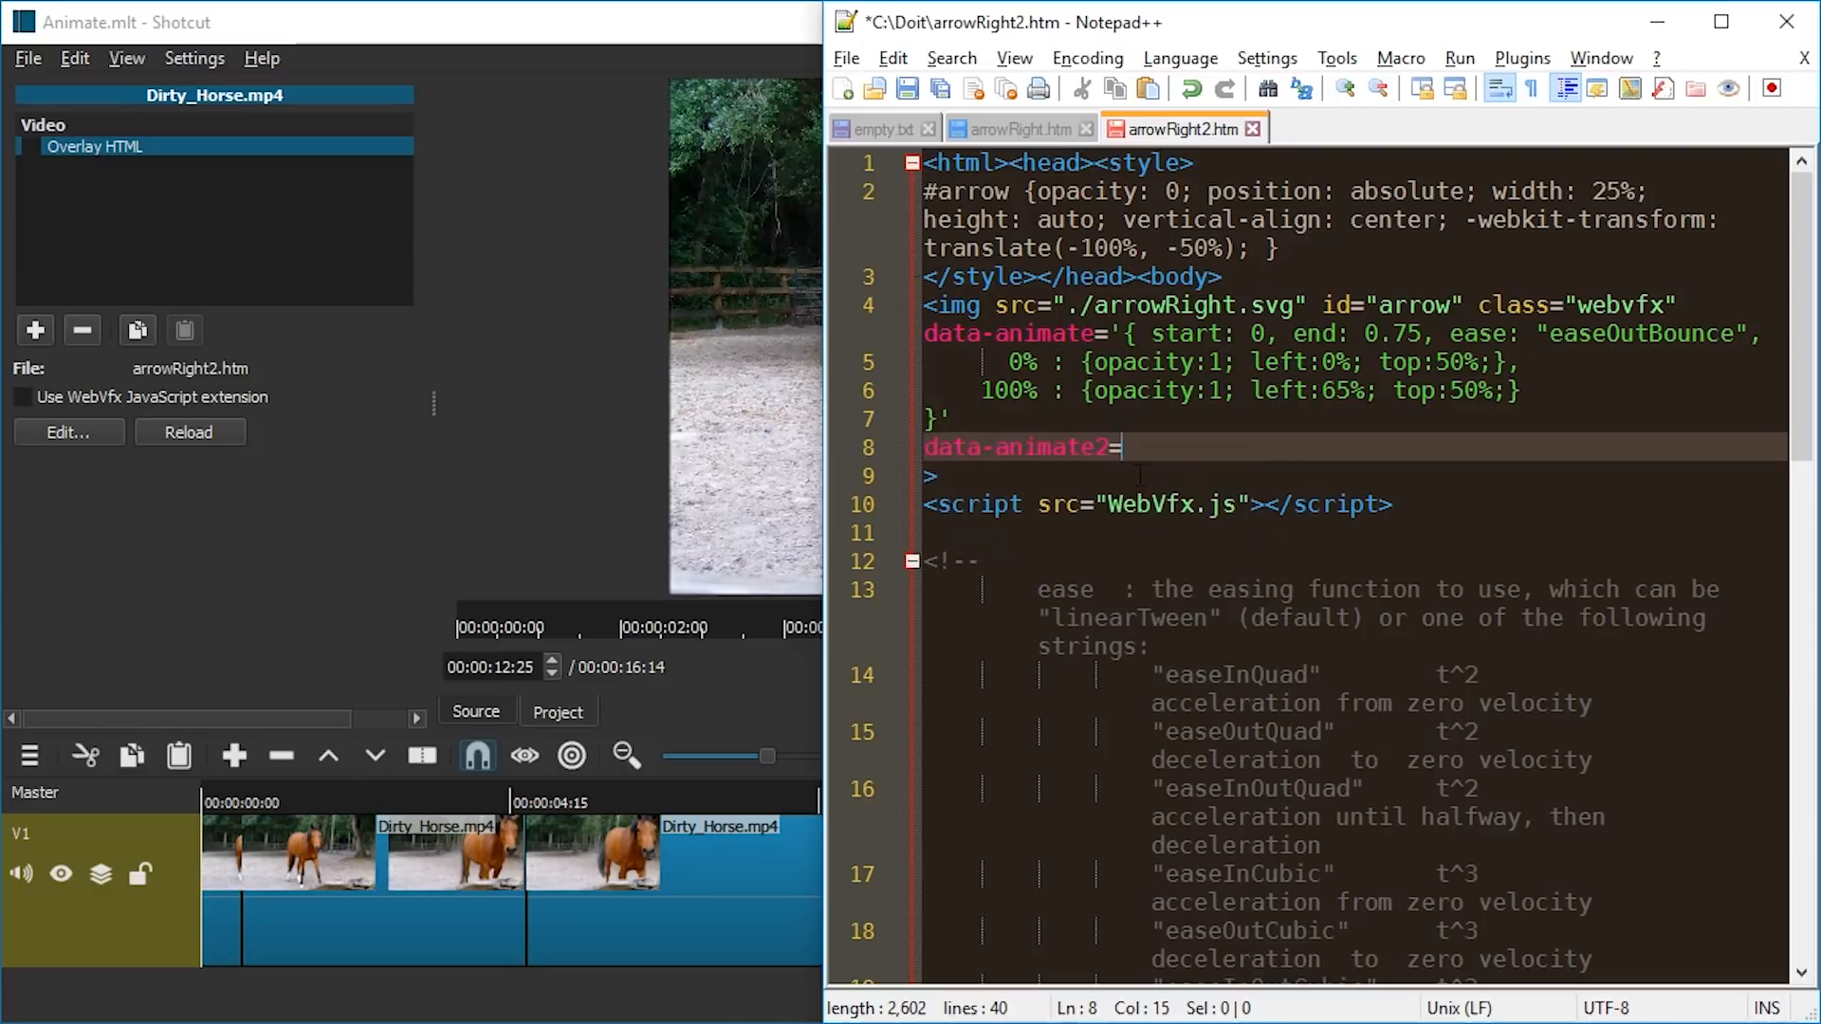
{"action": "left_click_drag", "start_coordinate": [1086, 426], "coordinate": [1112, 339]}
{"action": "key", "text": "ctrl+c"}
{"action": "left_click", "coordinate": [1135, 338]}
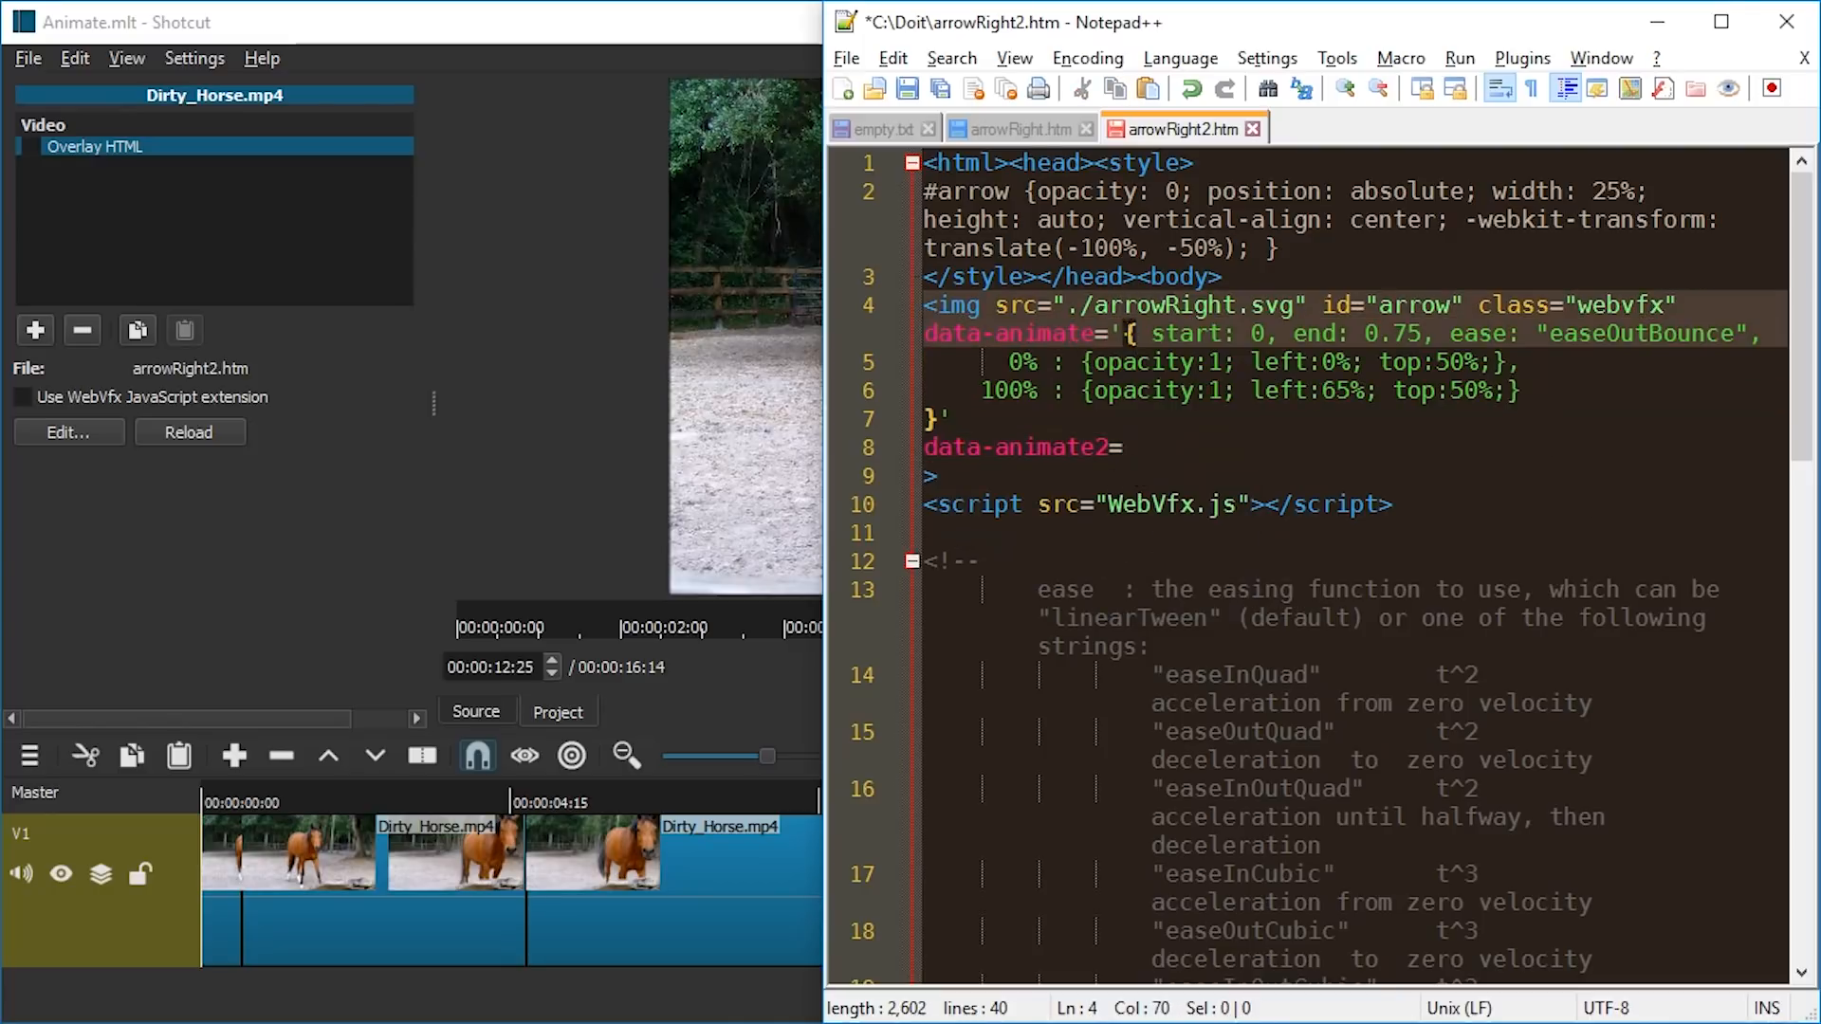
{"action": "left_click", "coordinate": [1155, 452]}
{"action": "key", "text": "ctrl+v"}
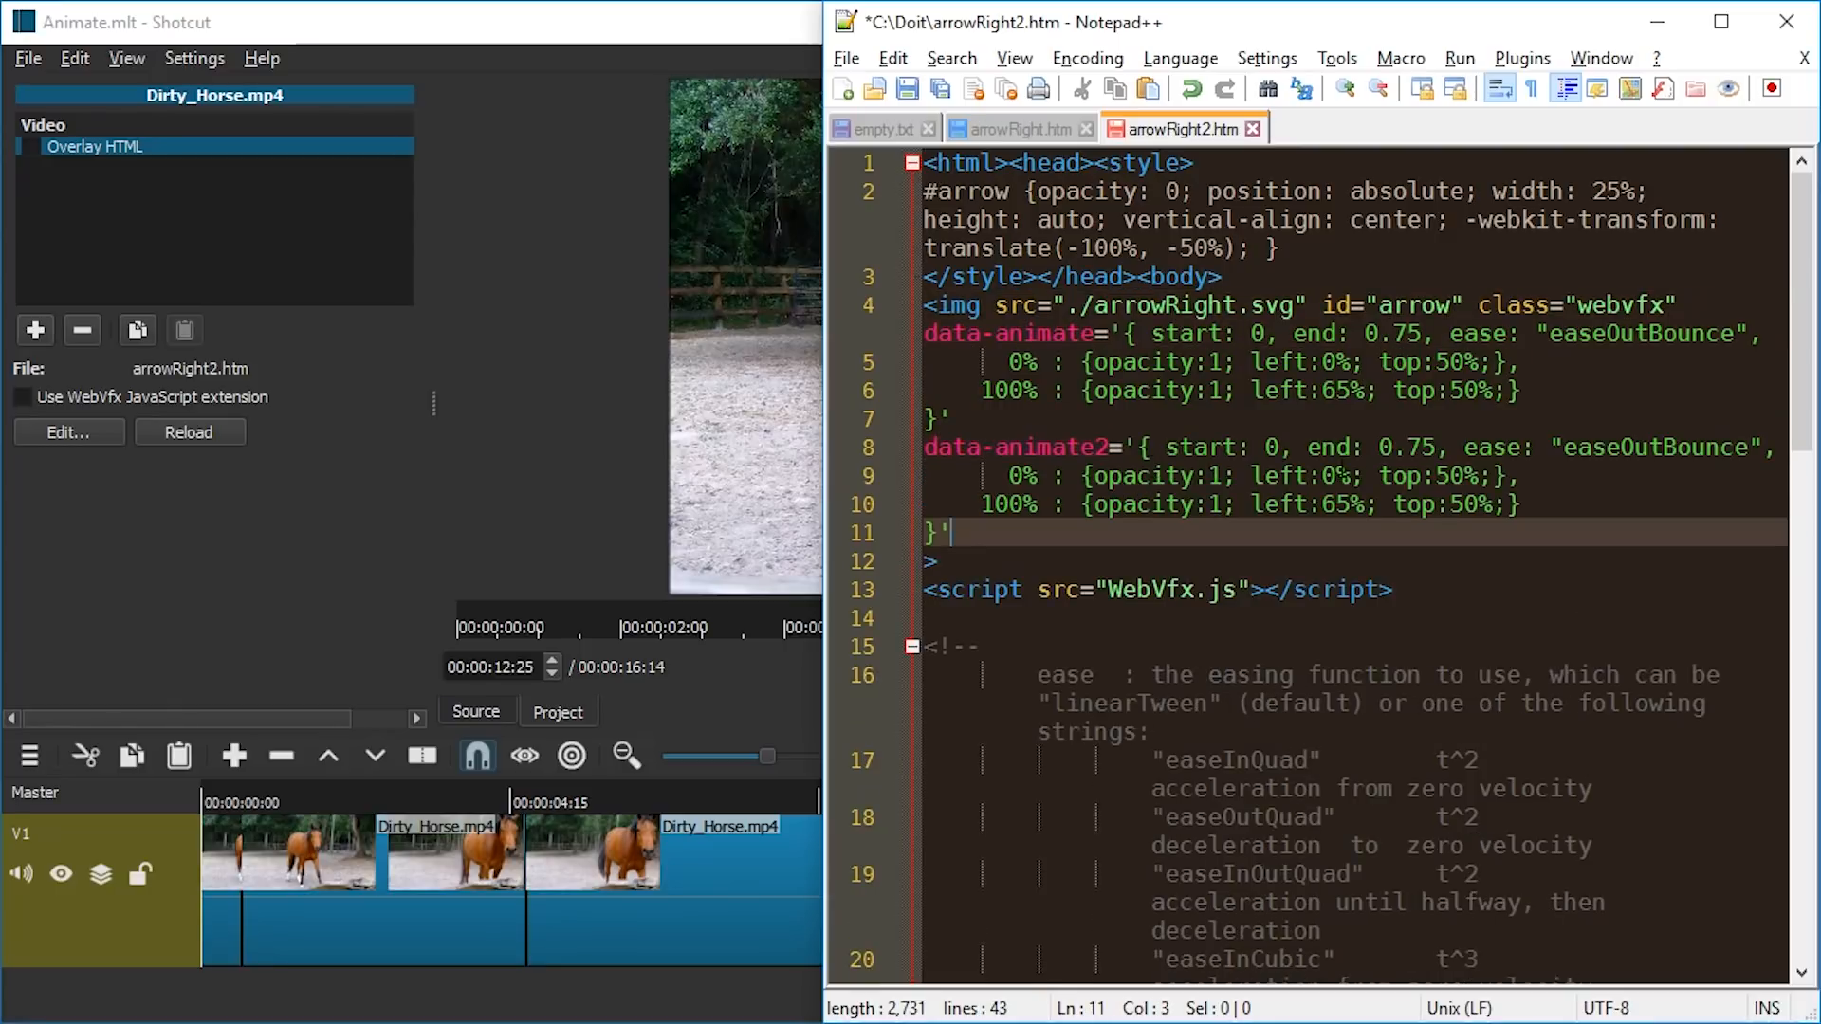
Step: Set the data-animate2 start to 0.75 and its end to 1.0
{"action": "left_click", "coordinate": [1276, 446]}
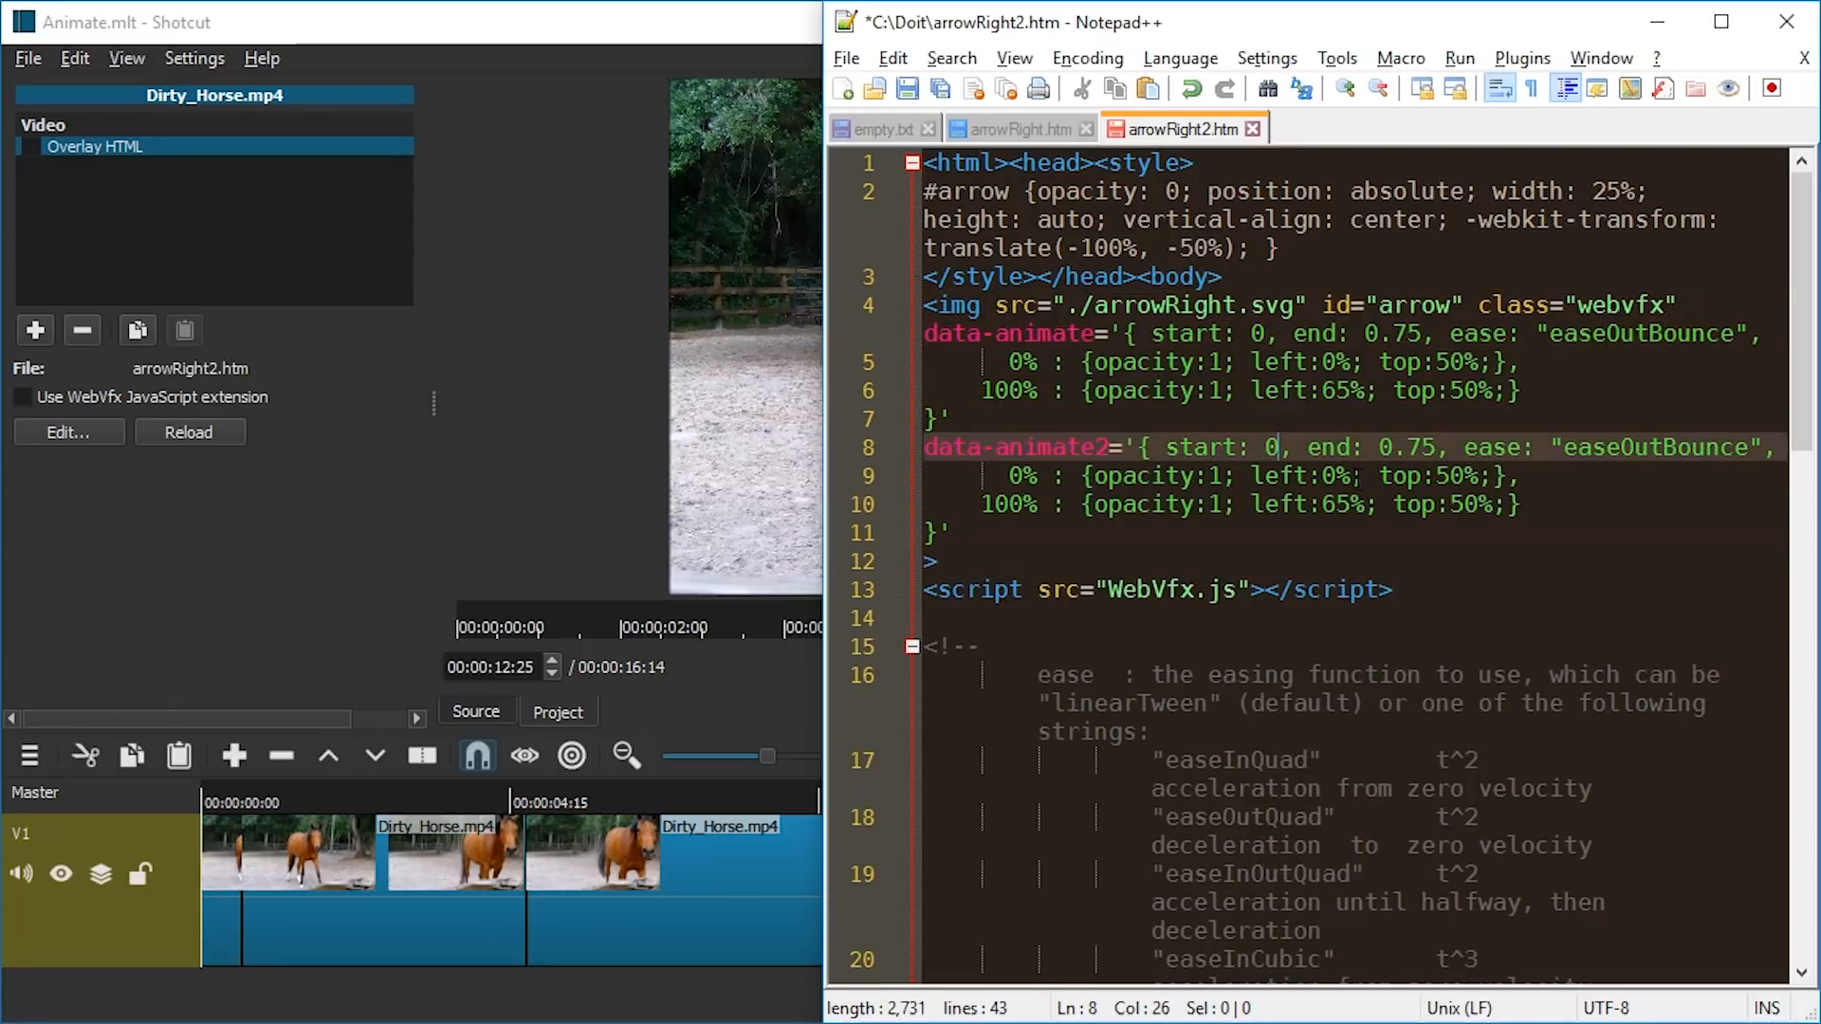
{"action": "type", "text": ".2"}
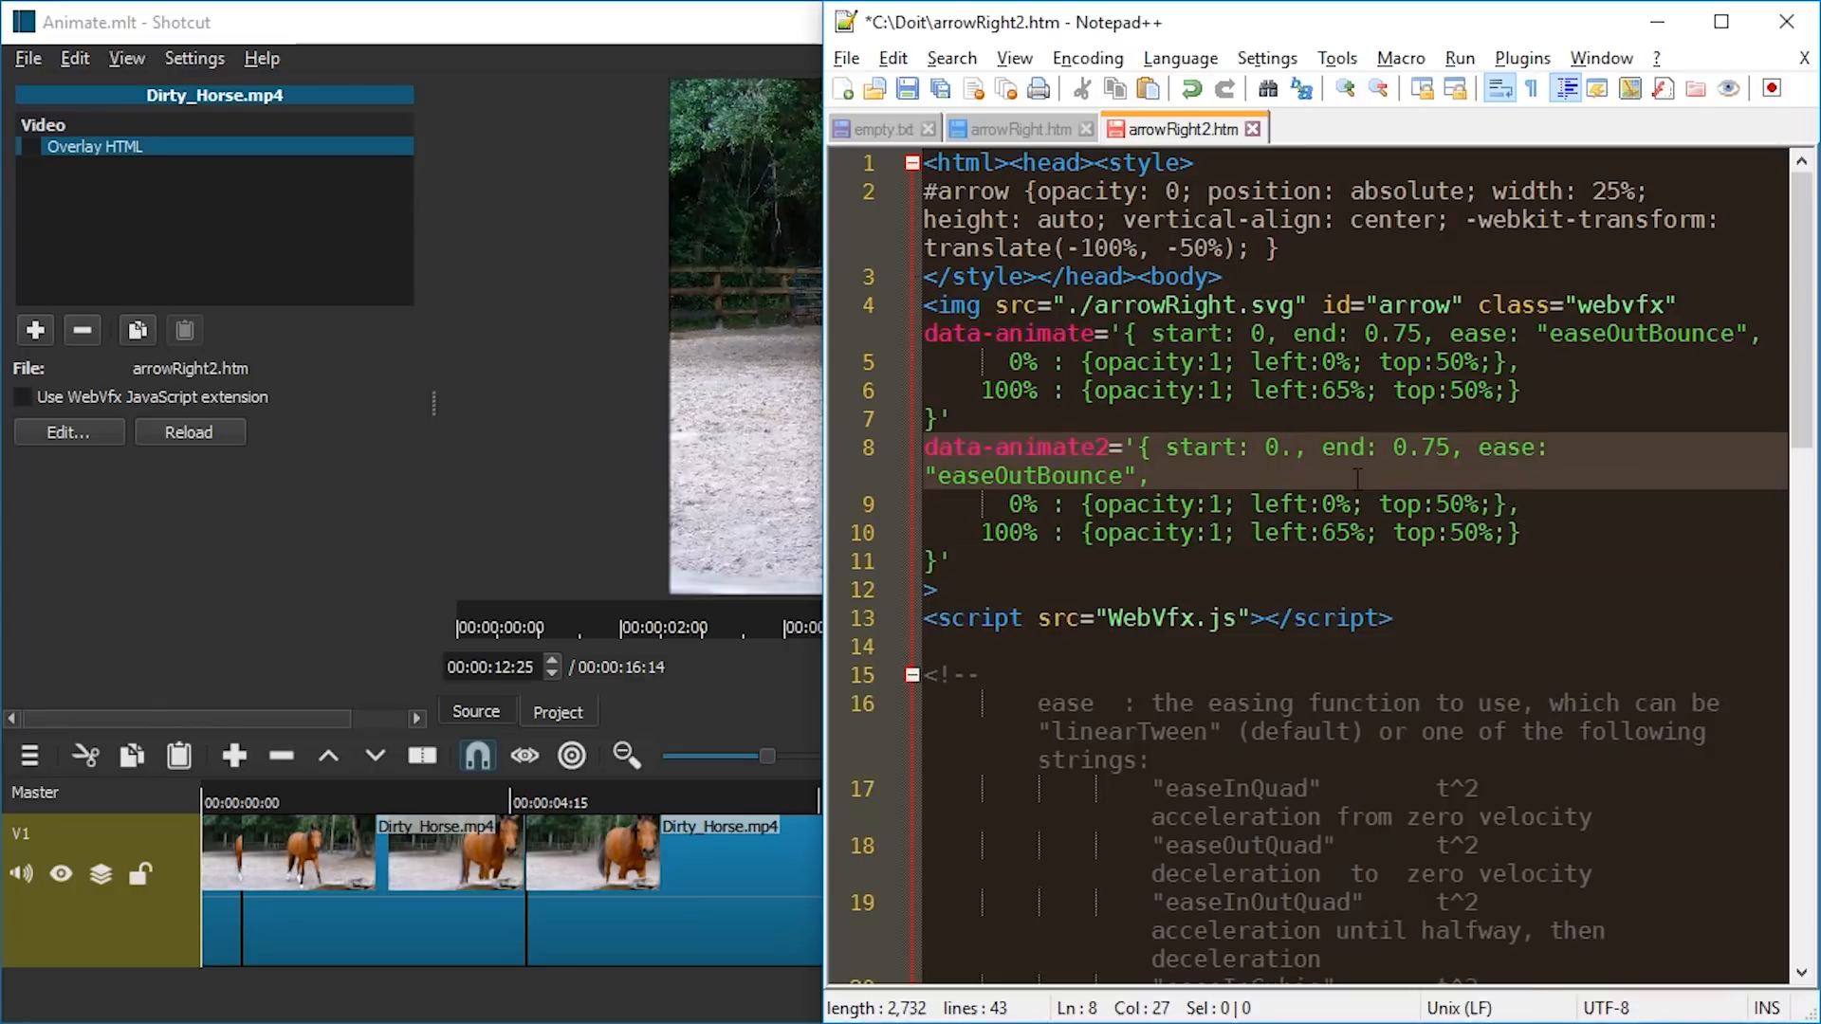
{"action": "key", "text": "BackSpace"}
{"action": "type", "text": "725"}
{"action": "key", "text": "BackSpace"}
{"action": "key", "text": "BackSpace"}
{"action": "type", "text": "5"}
{"action": "key", "text": "Right"}
{"action": "key", "text": "Right"}
{"action": "key", "text": "Right"}
{"action": "key", "text": "BackSpace"}
{"action": "type", "text": "1"}
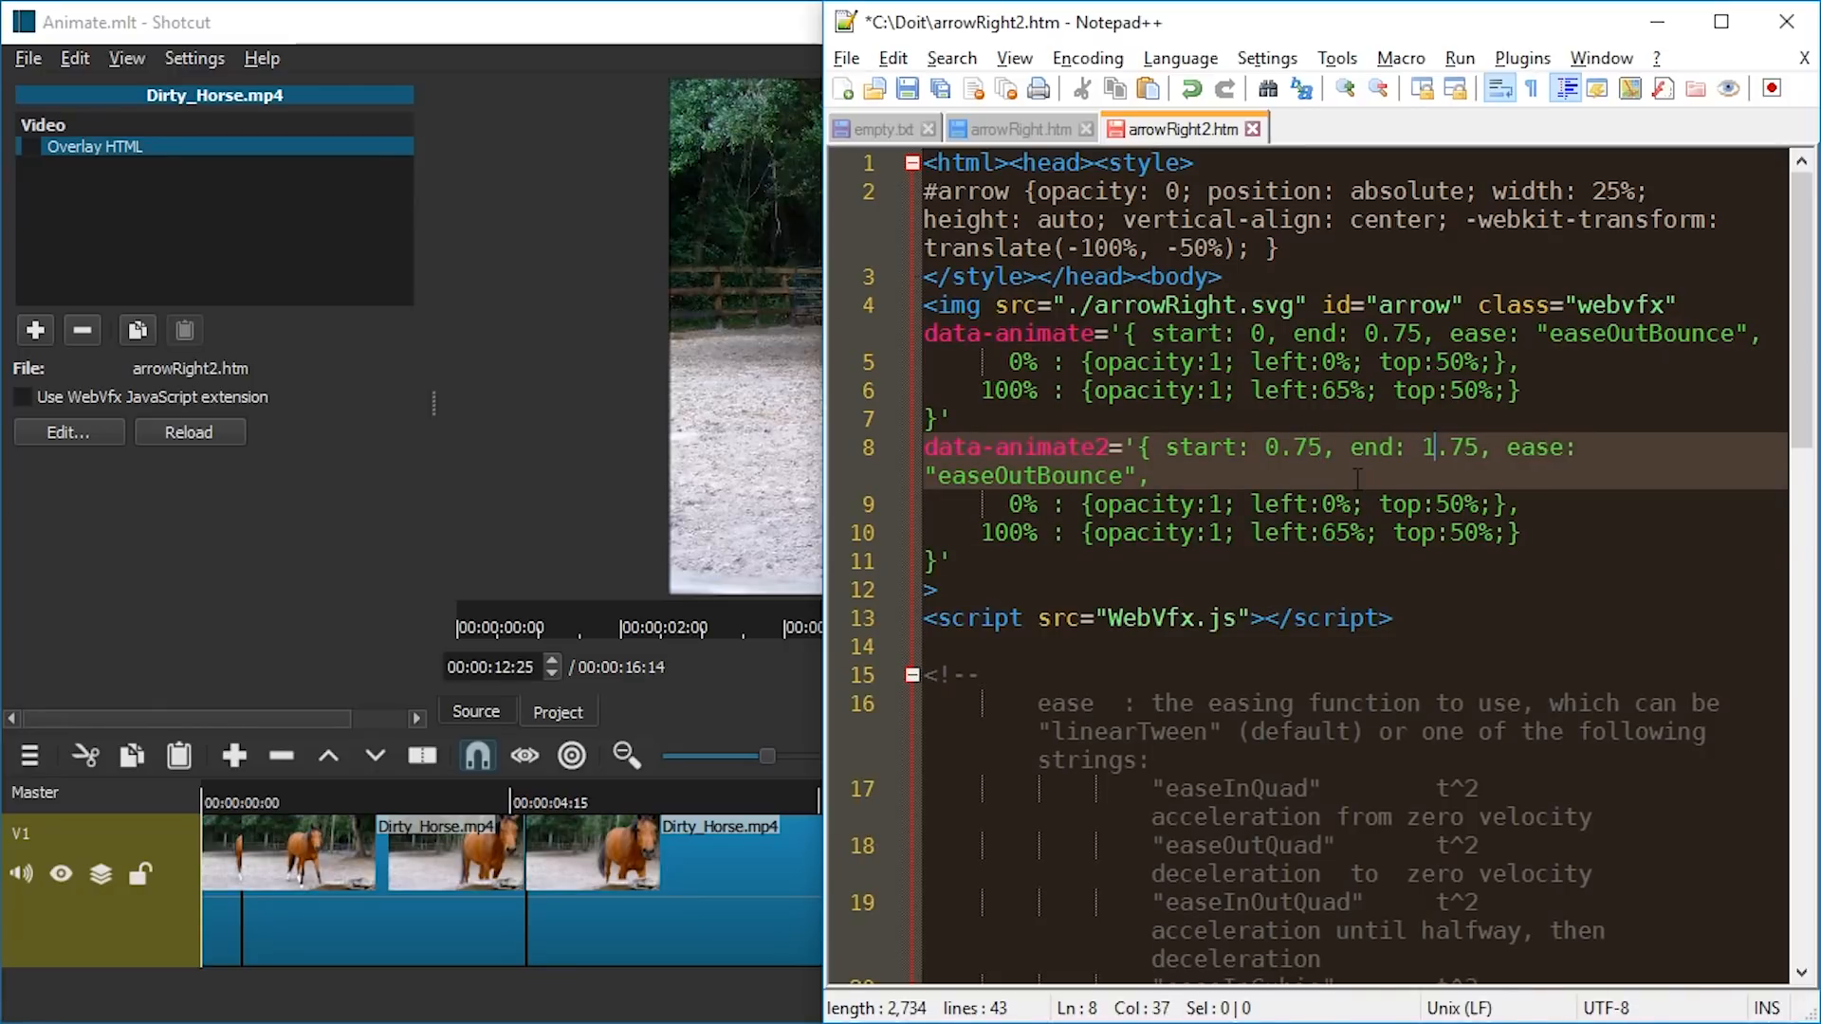
{"action": "key", "text": "Delete"}
{"action": "key", "text": "Delete"}
{"action": "type", "text": "0"}
Step: Set the left position in the 100% keyframe of data-animate2 to 125%
{"action": "key", "text": "End"}
{"action": "key", "text": "Down"}
{"action": "key", "text": "Right"}
{"action": "key", "text": "Right"}
{"action": "key", "text": "Right"}
{"action": "key", "text": "Right"}
{"action": "key", "text": "Right"}
{"action": "key", "text": "Right"}
{"action": "key", "text": "Right"}
{"action": "key", "text": "Right"}
{"action": "key", "text": "Right"}
{"action": "key", "text": "Right"}
{"action": "key", "text": "Right"}
{"action": "key", "text": "Right"}
{"action": "key", "text": "Right"}
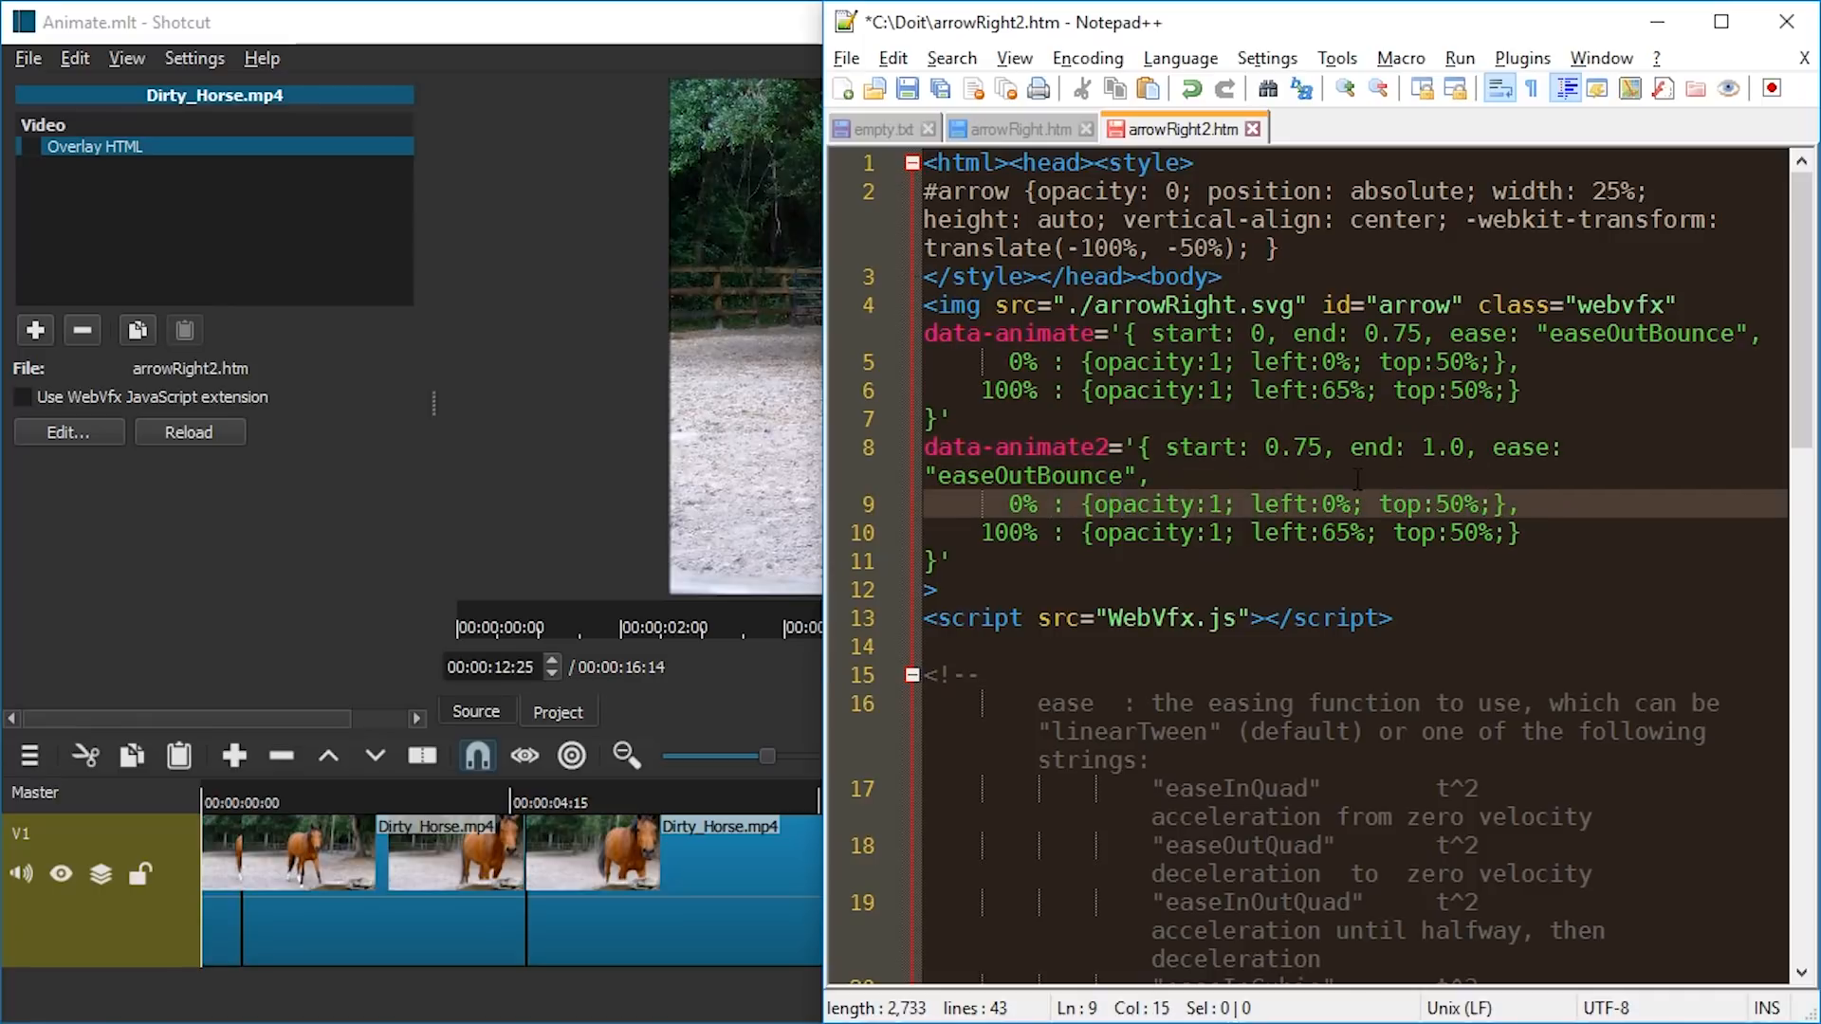
{"action": "key", "text": "Right"}
{"action": "key", "text": "Down"}
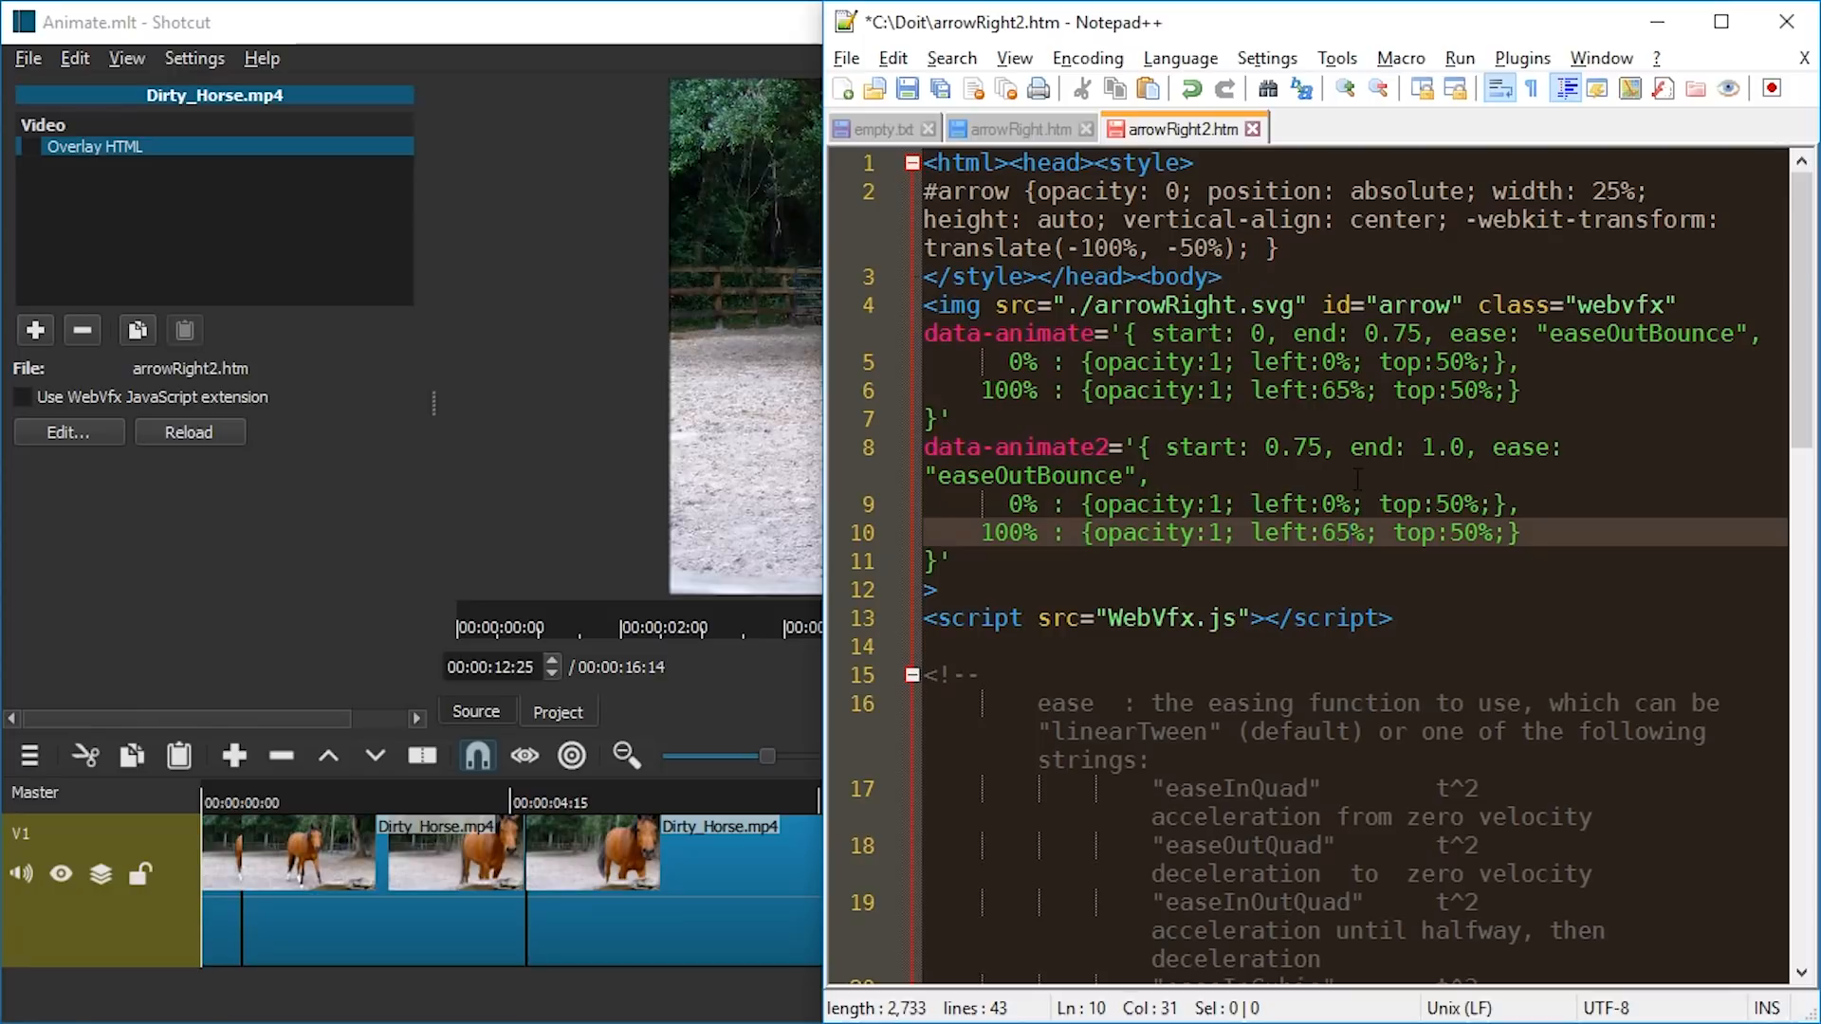
{"action": "key", "text": "BackSpace"}
{"action": "key", "text": "BackSpace"}
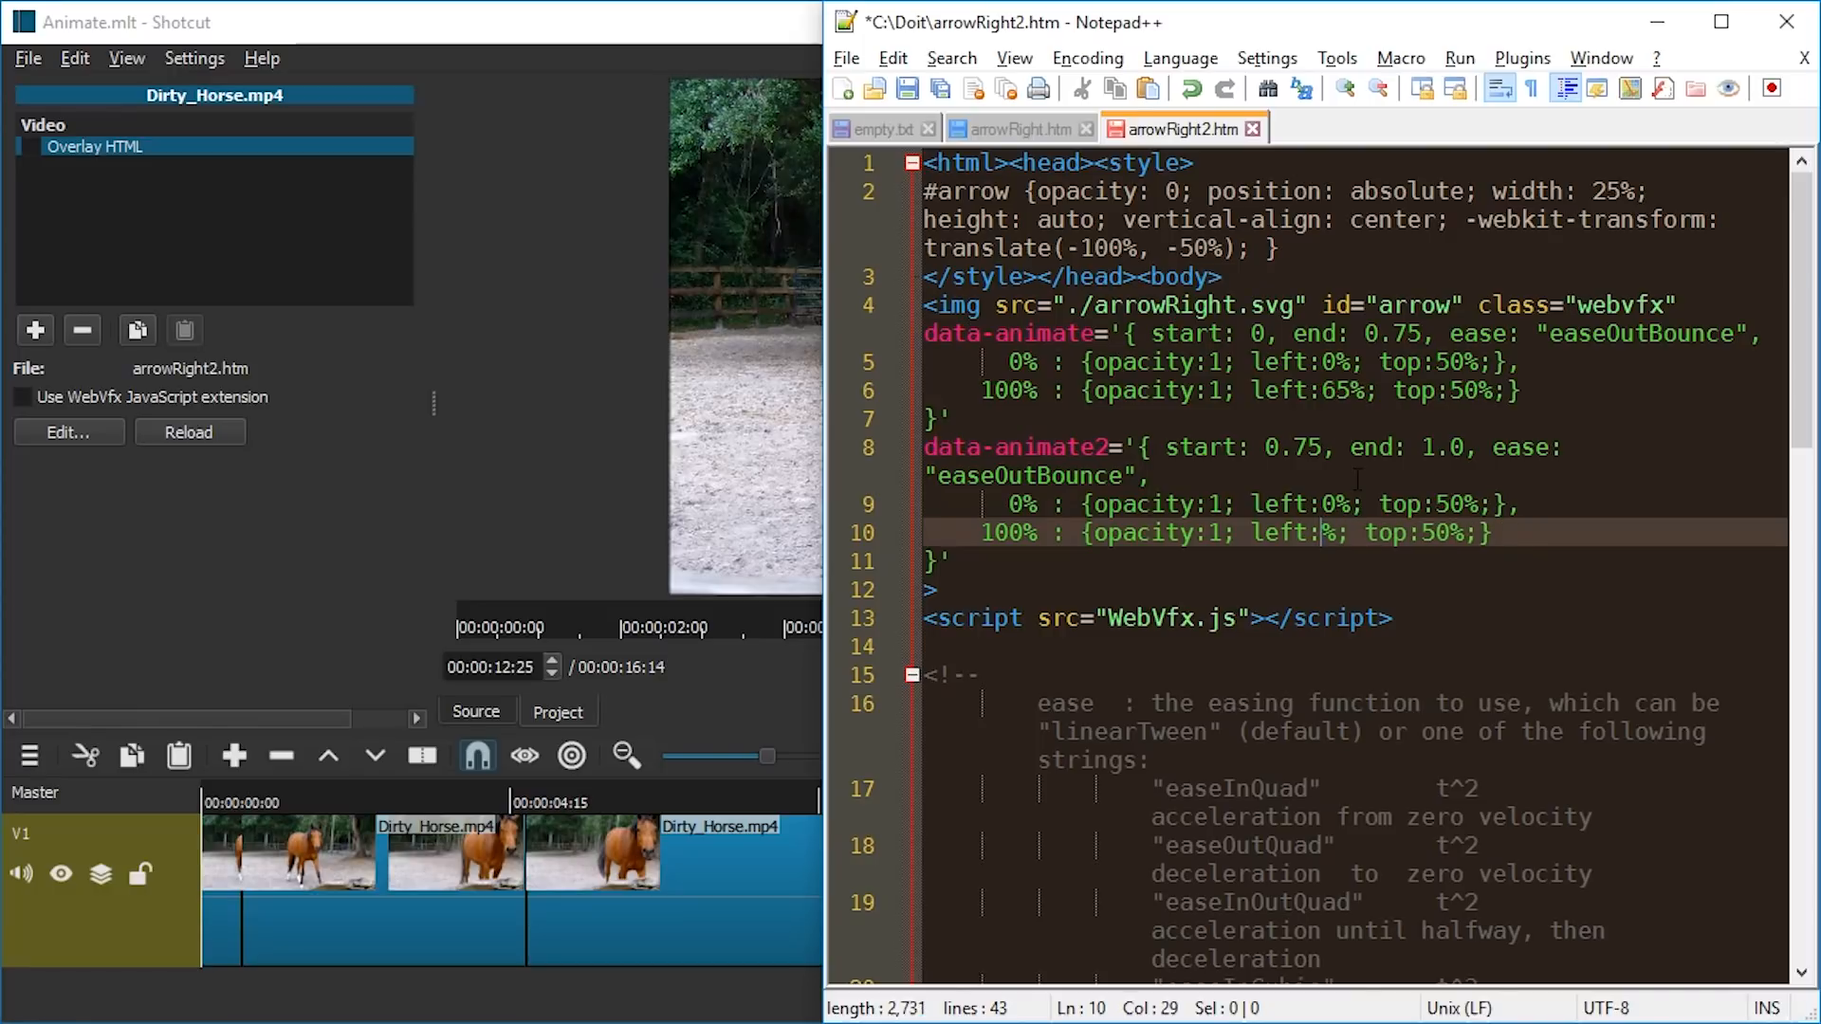
{"action": "type", "text": "125"}
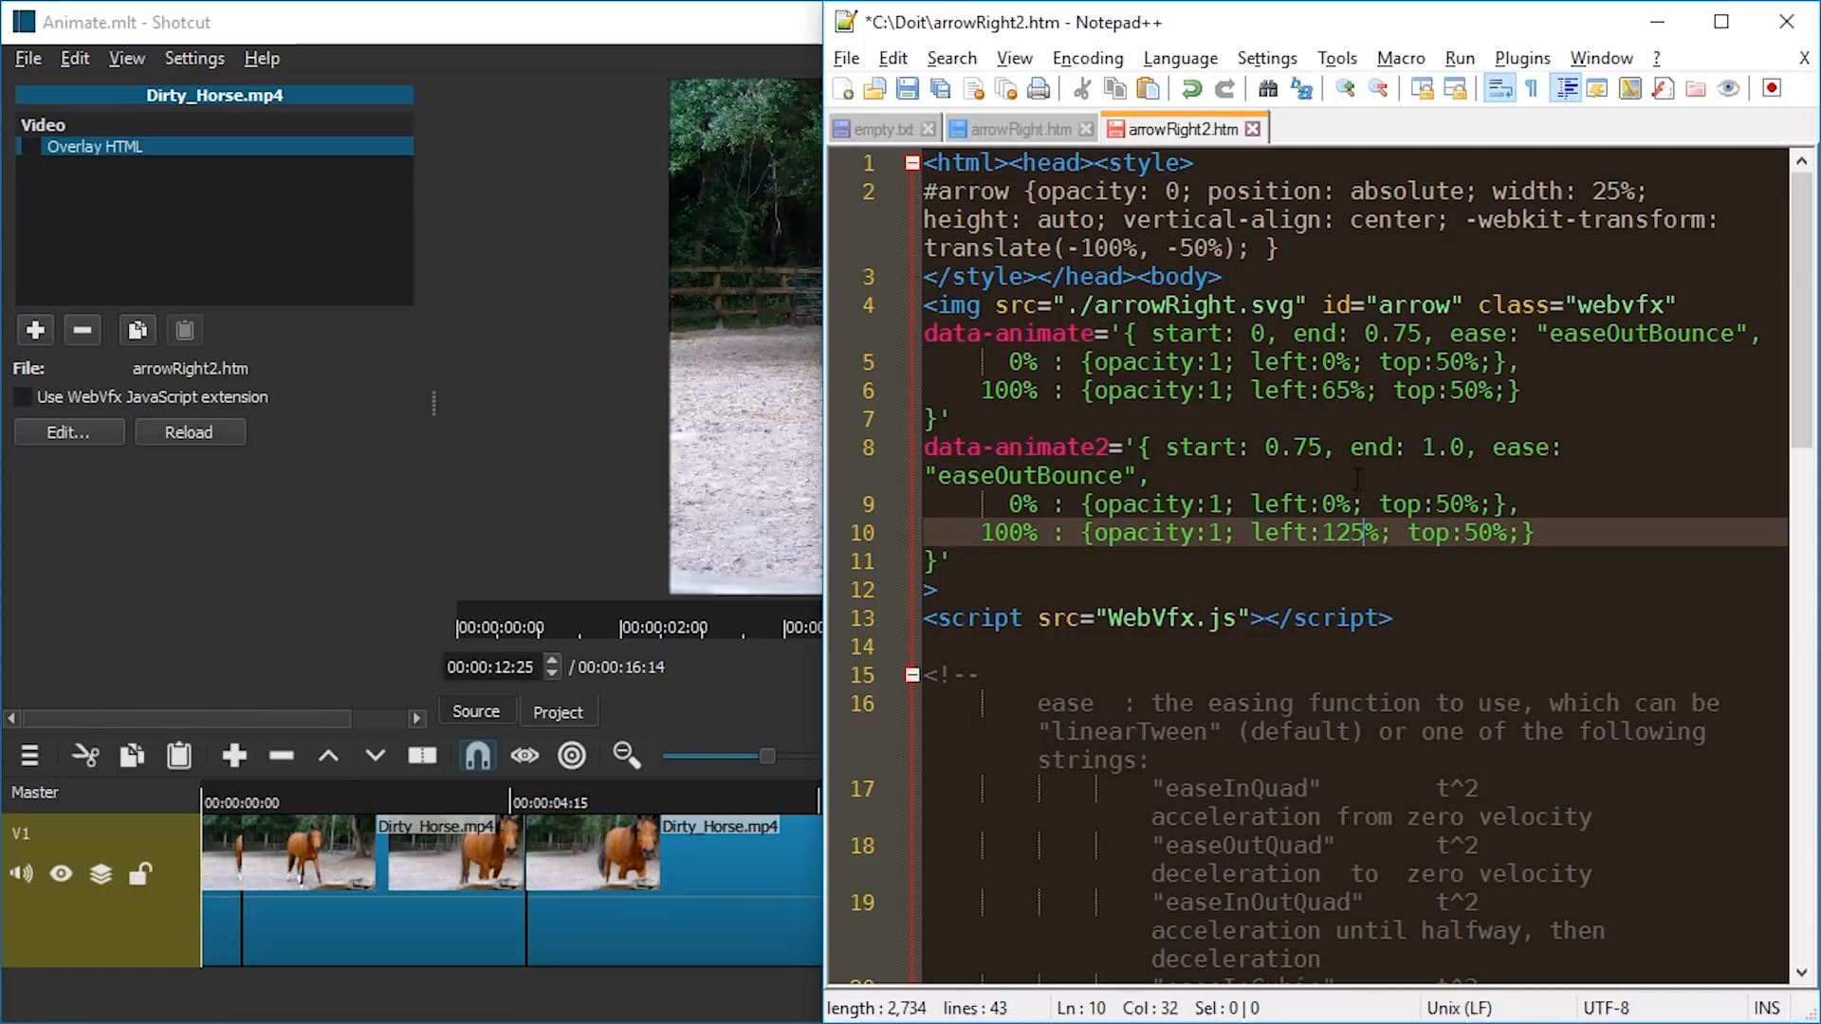
Step: Set the left position in data-animate2's 0% keyframe to 65%, save arrowRight2.htm and reload the overlay in Shotcut
{"action": "left_click", "coordinate": [1350, 503]}
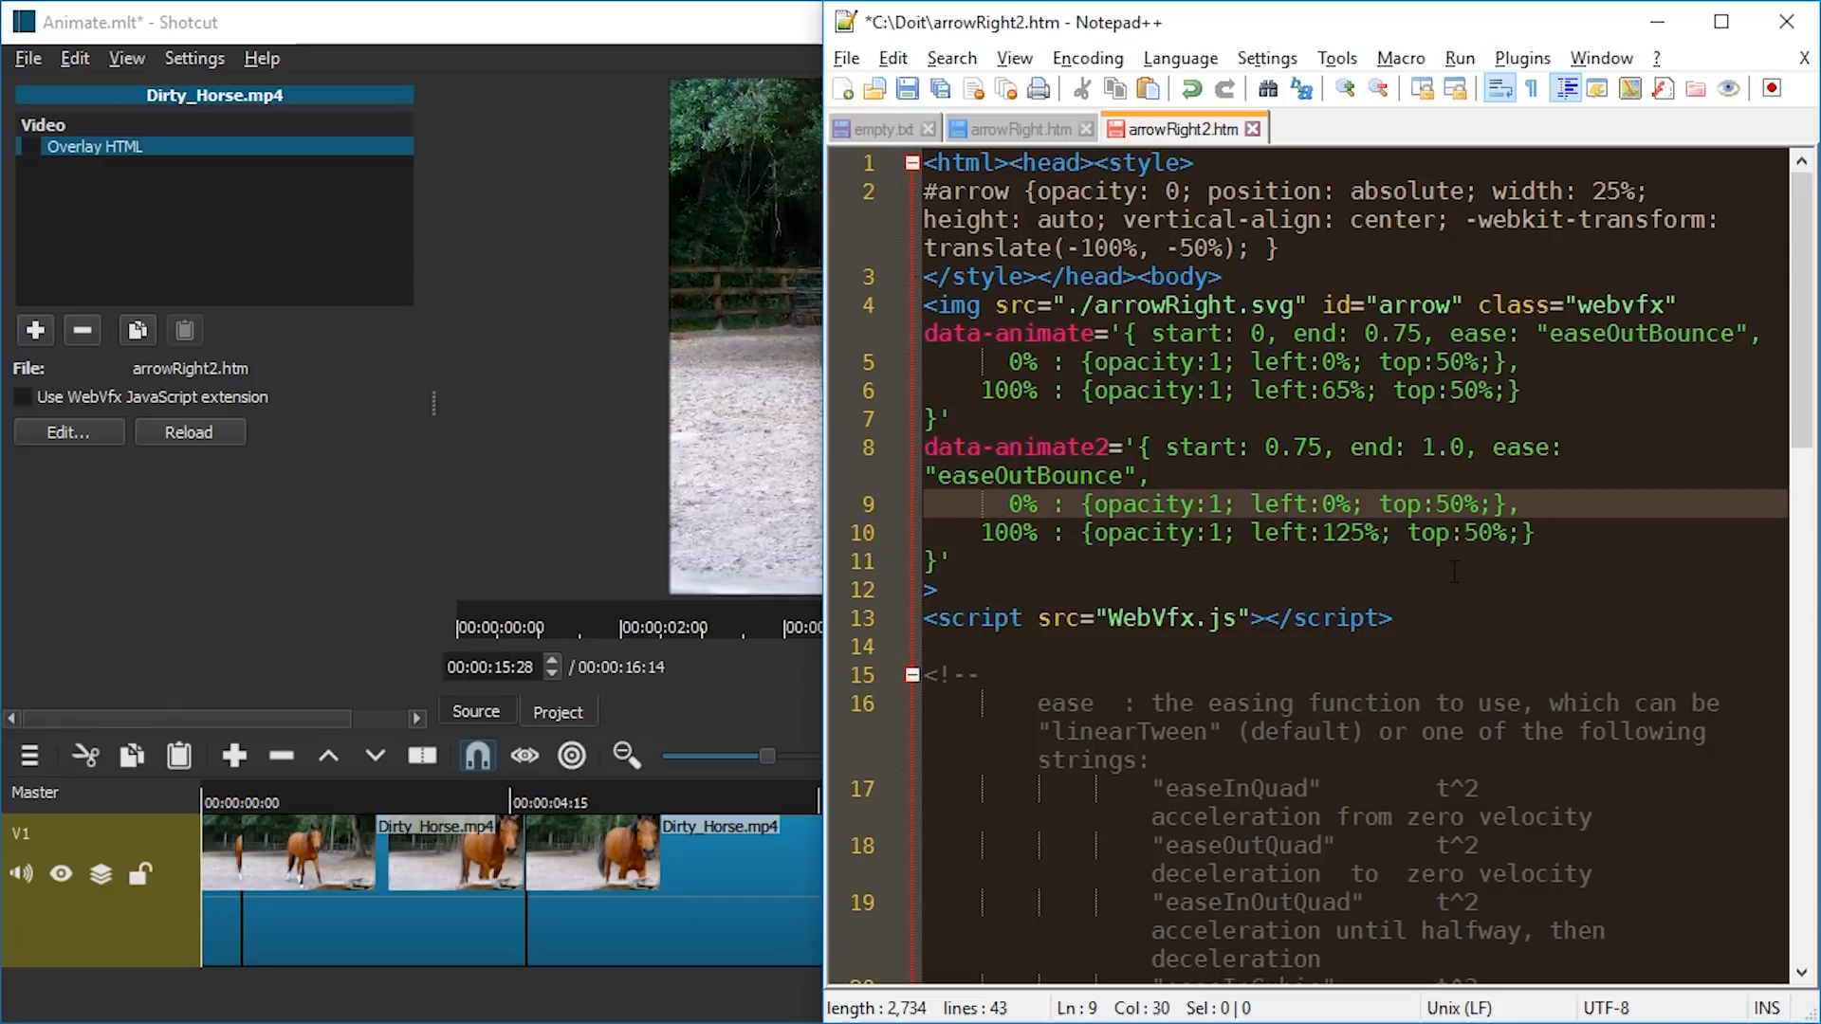
{"action": "key", "text": "shift+Left"}
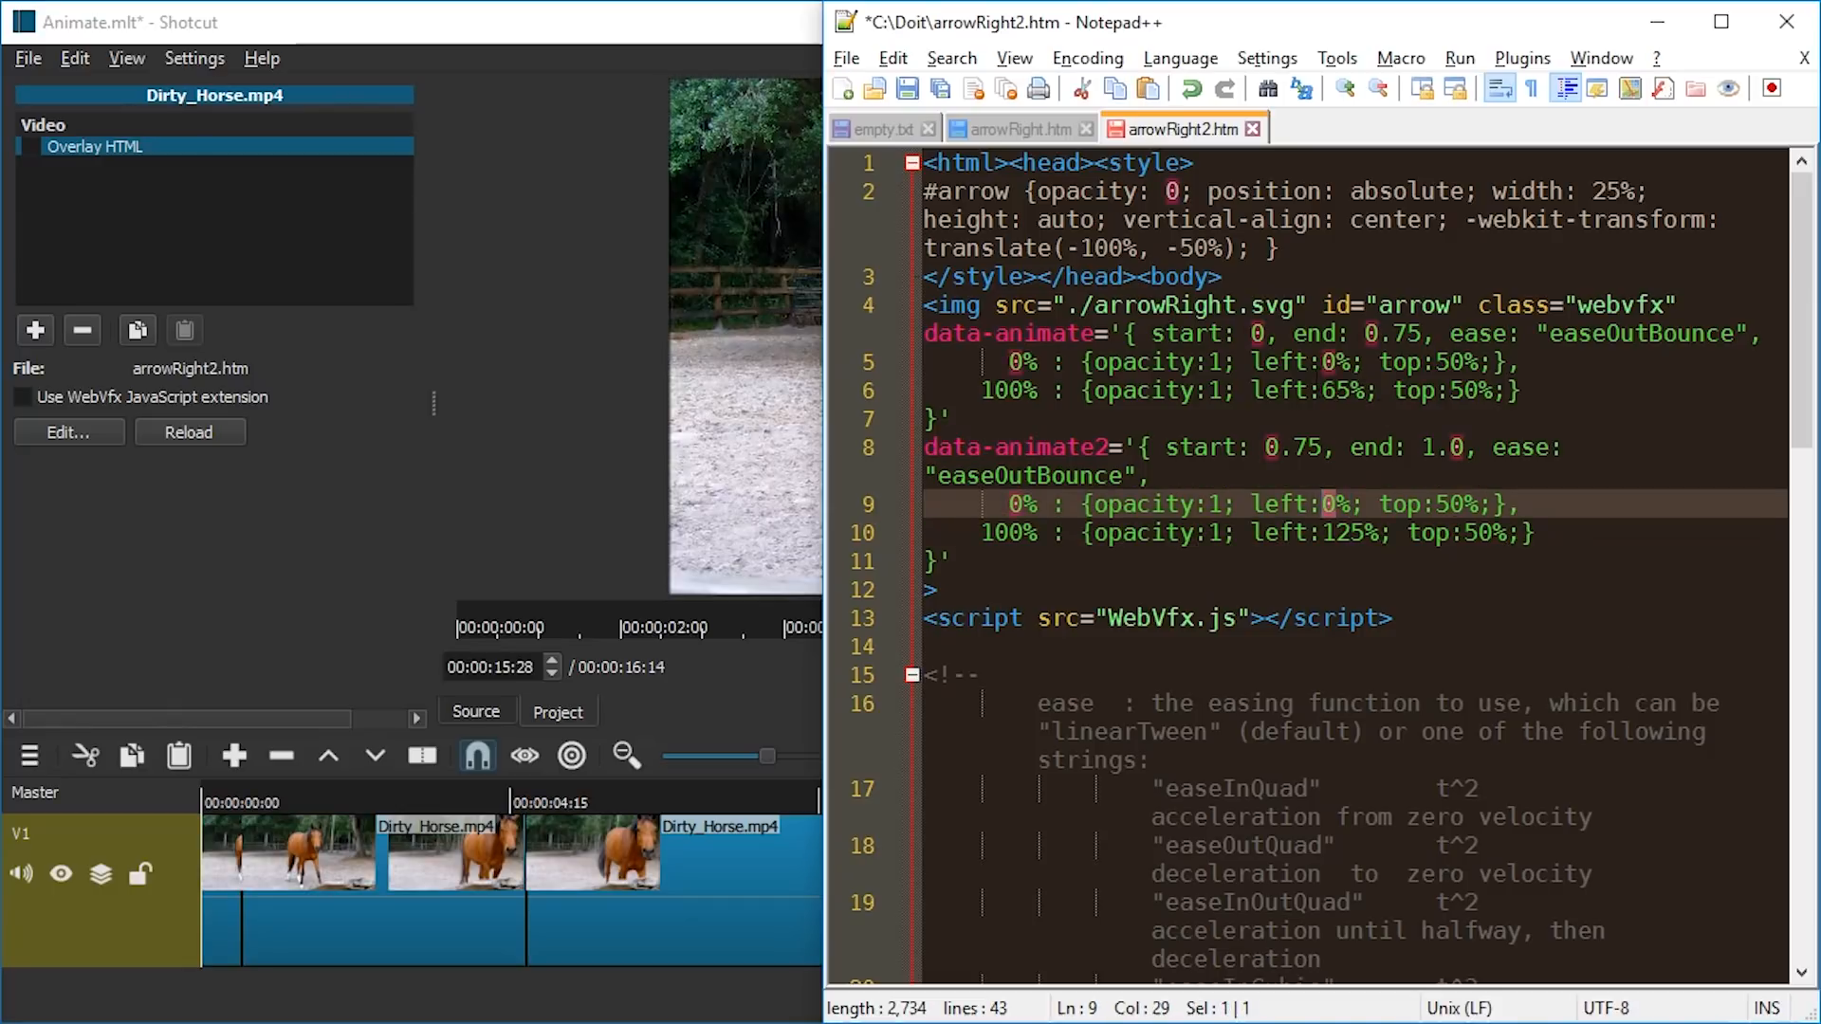
{"action": "double_click", "coordinate": [1313, 372]}
{"action": "double_click", "coordinate": [1338, 388]}
{"action": "left_click_drag", "start_coordinate": [1350, 505], "coordinate": [1335, 504]}
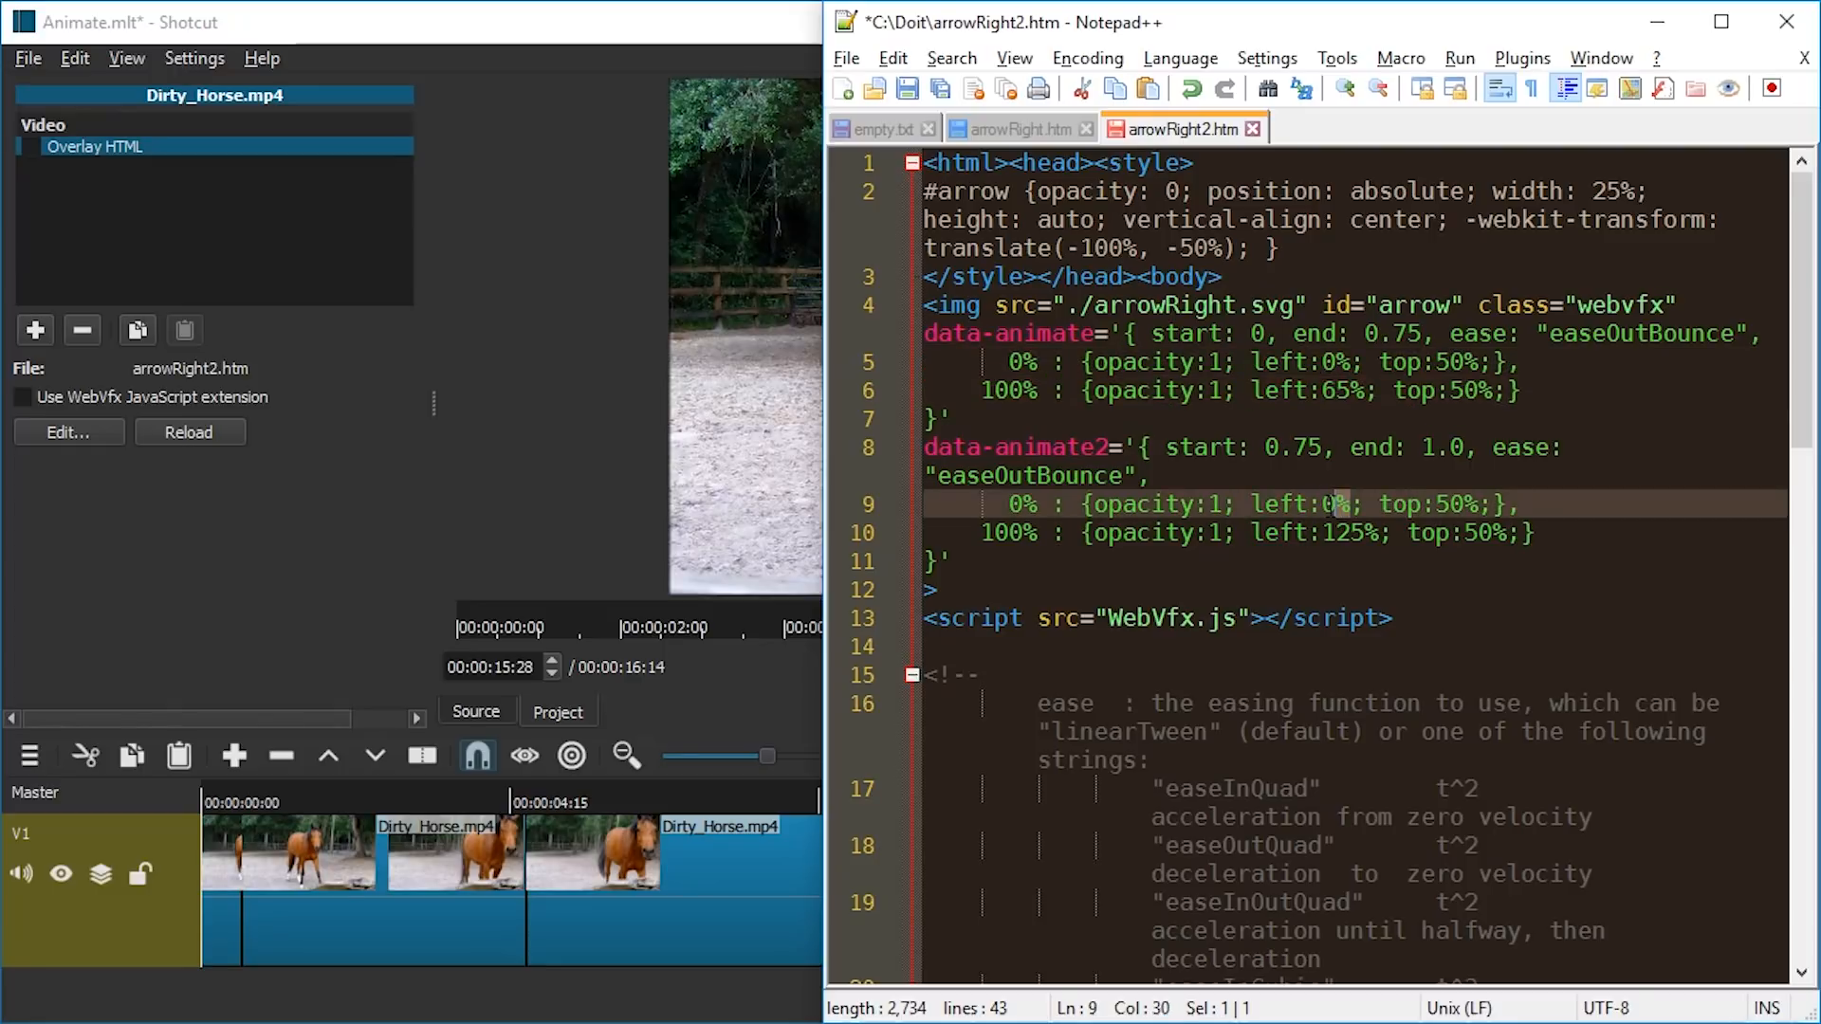
{"action": "left_click", "coordinate": [1336, 503]}
{"action": "type", "text": "65"}
{"action": "key", "text": "ctrl+s"}
{"action": "left_click", "coordinate": [190, 433]}
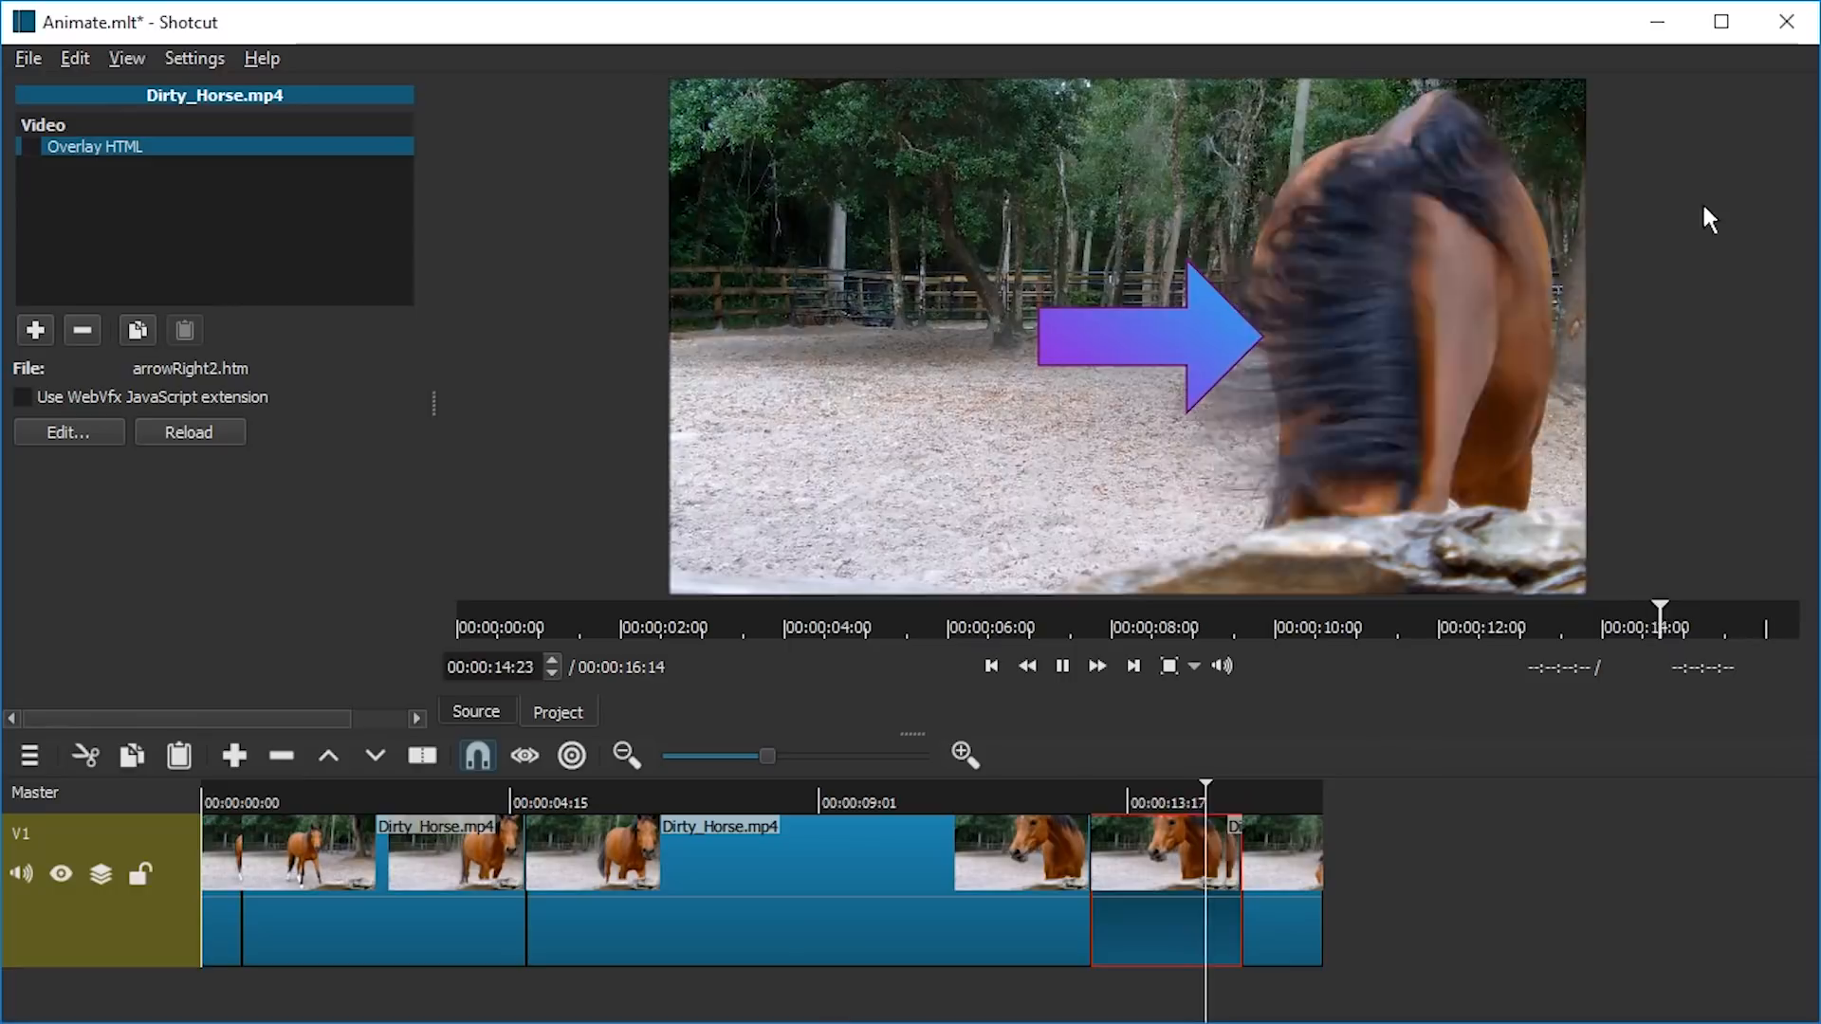
Step: Save the project, close Shotcut and reopen Animate.mlt in it
{"action": "key", "text": "ctrl+s"}
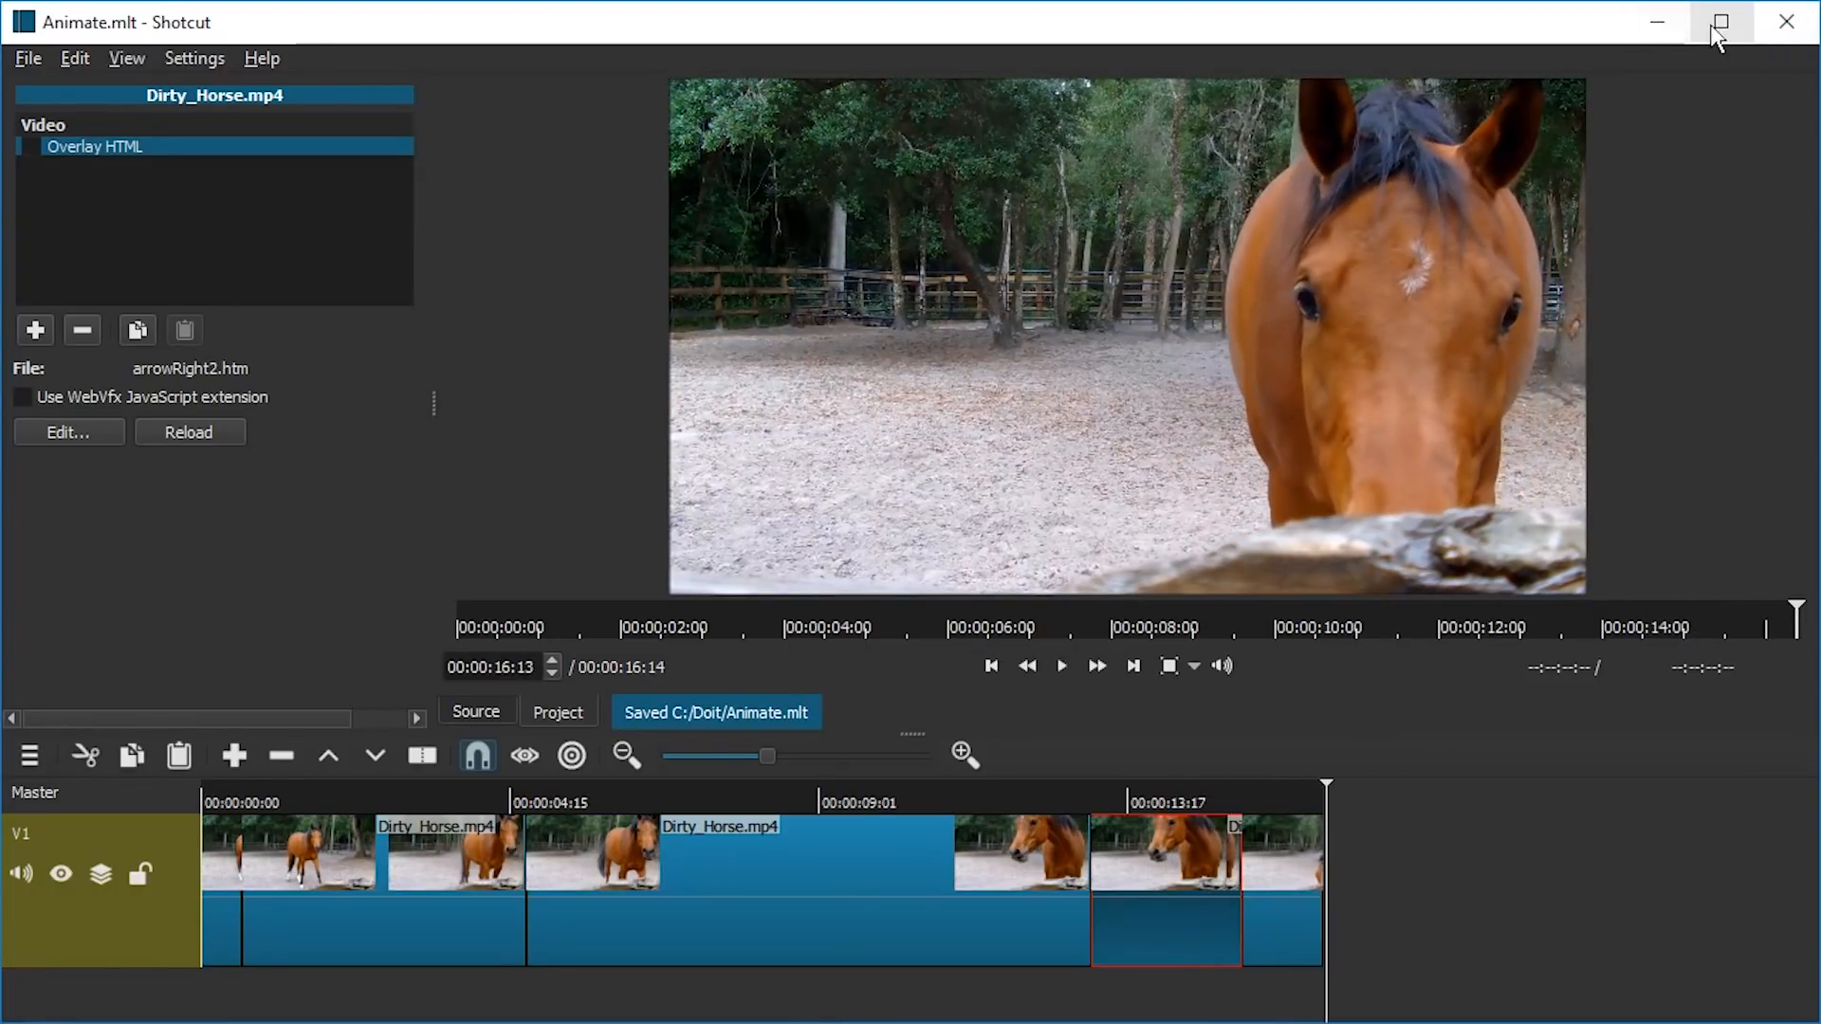
{"action": "left_click", "coordinate": [1787, 20]}
{"action": "left_click_drag", "start_coordinate": [458, 272], "coordinate": [171, 215]}
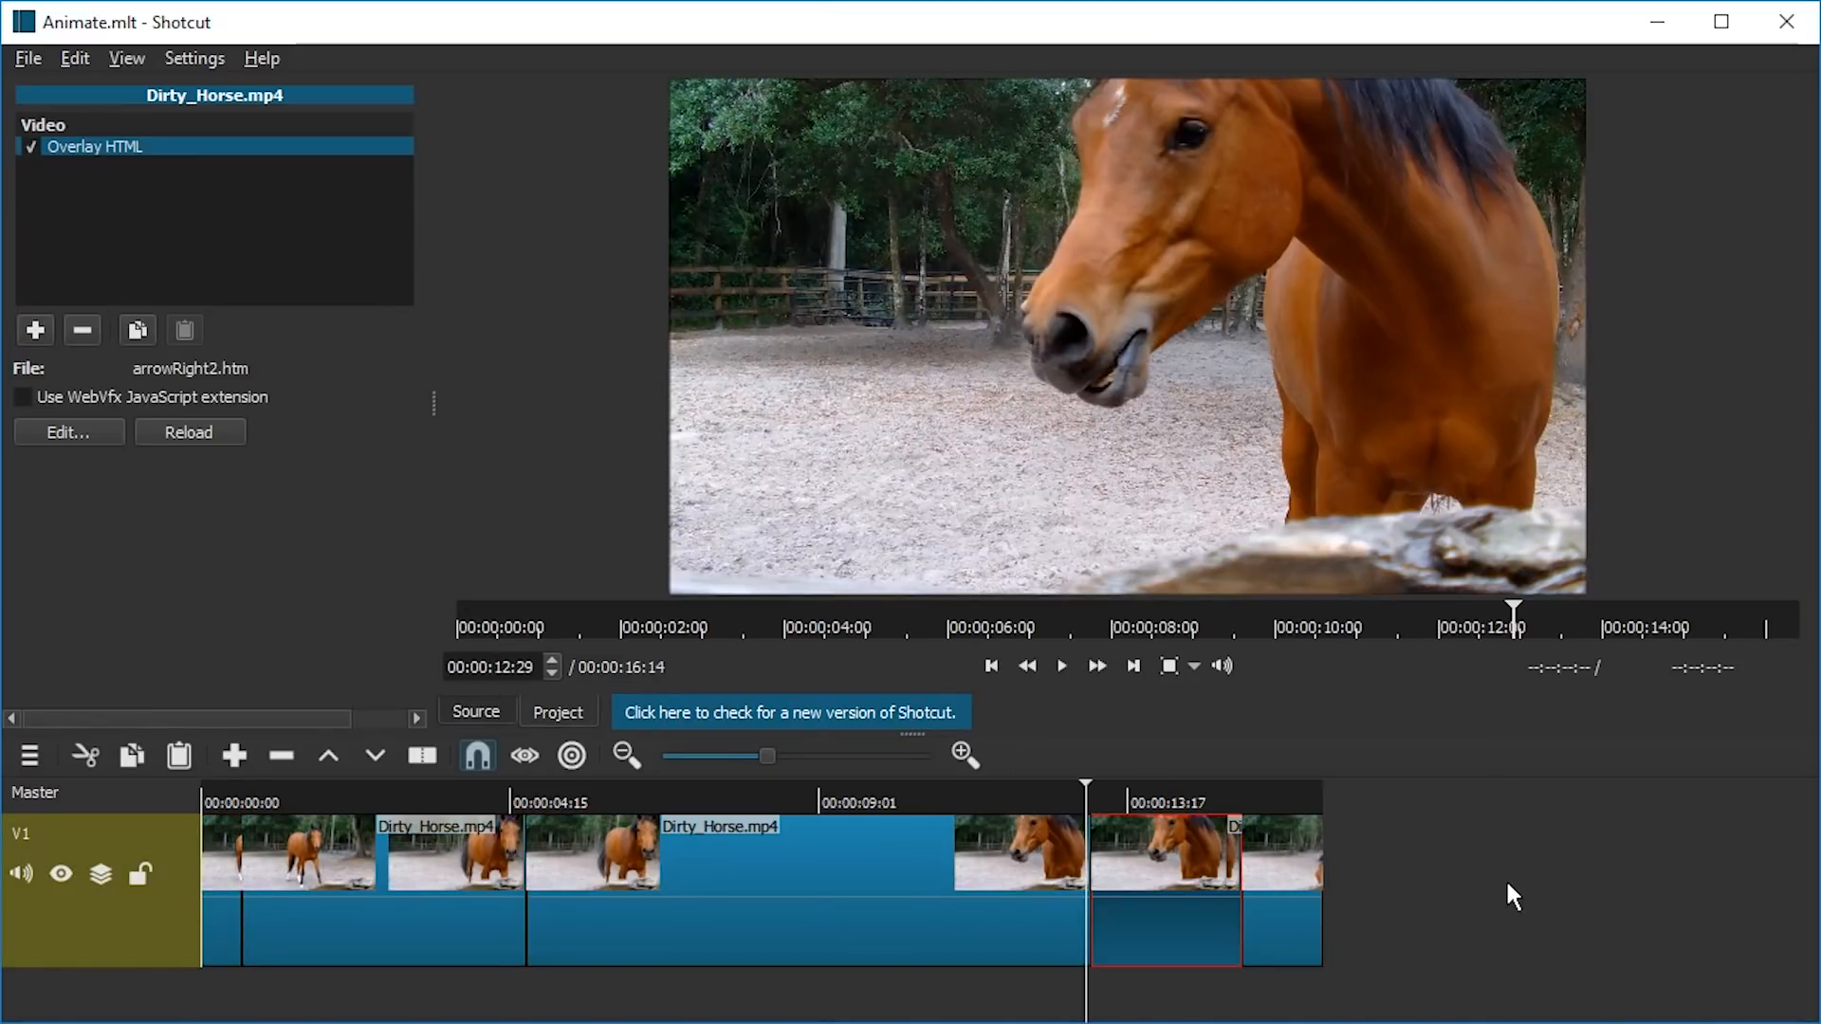
Step: Play the arrowRight2.htm overlay clip and step through the frames around 00:00:14:21 to examine the arrow's exit animation
{"action": "key", "text": "space"}
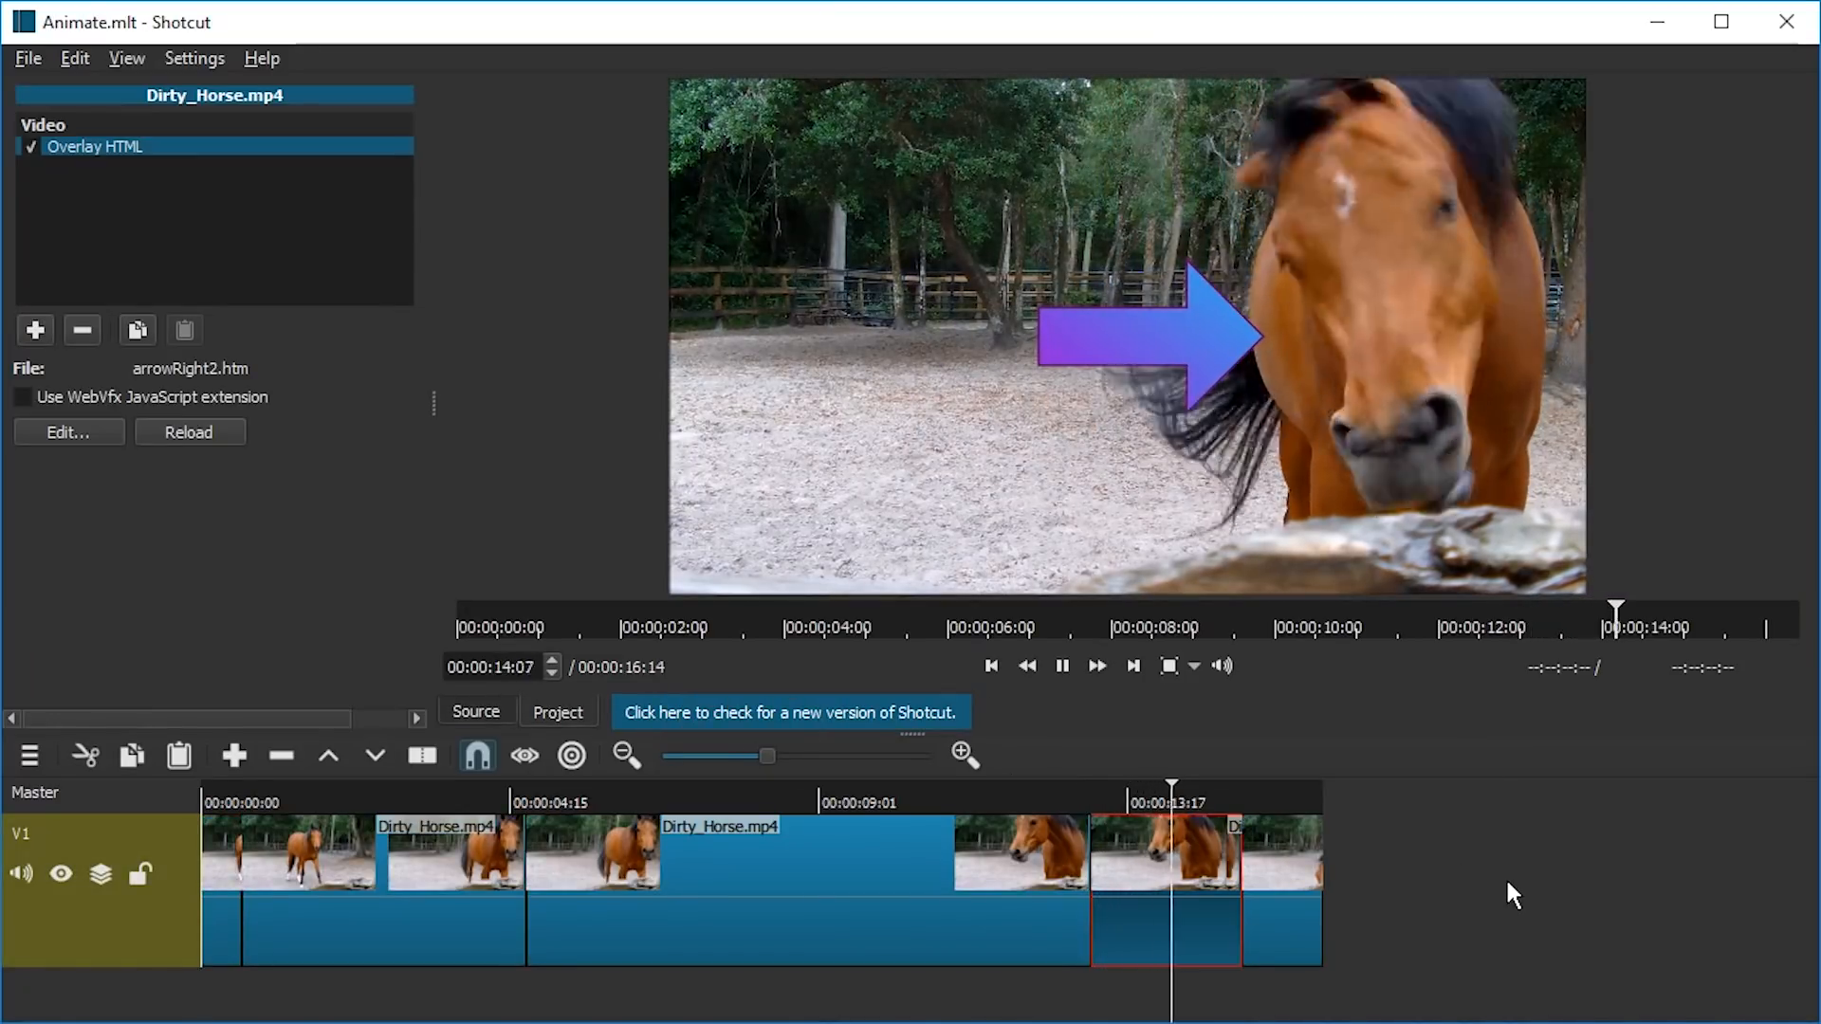
{"action": "left_click", "coordinate": [1210, 789]}
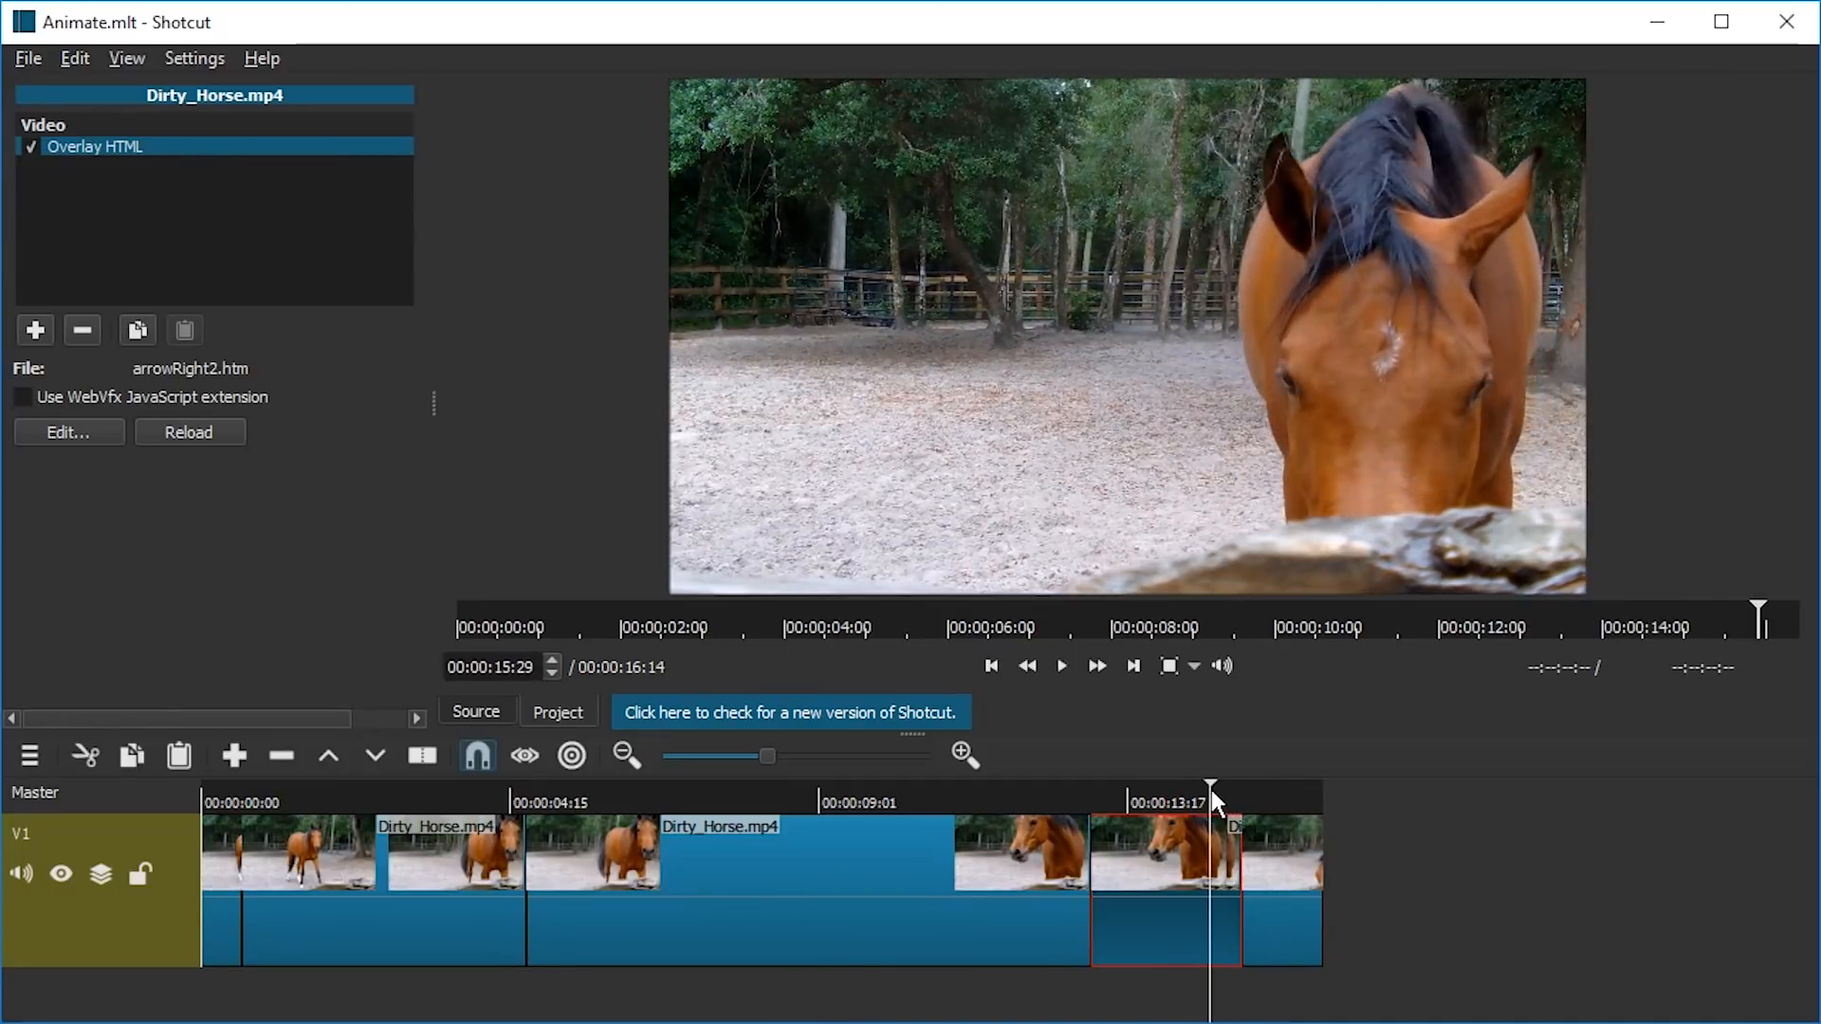
{"action": "key", "text": "Left"}
{"action": "key", "text": "Left"}
{"action": "key", "text": "Left"}
{"action": "key", "text": "Left"}
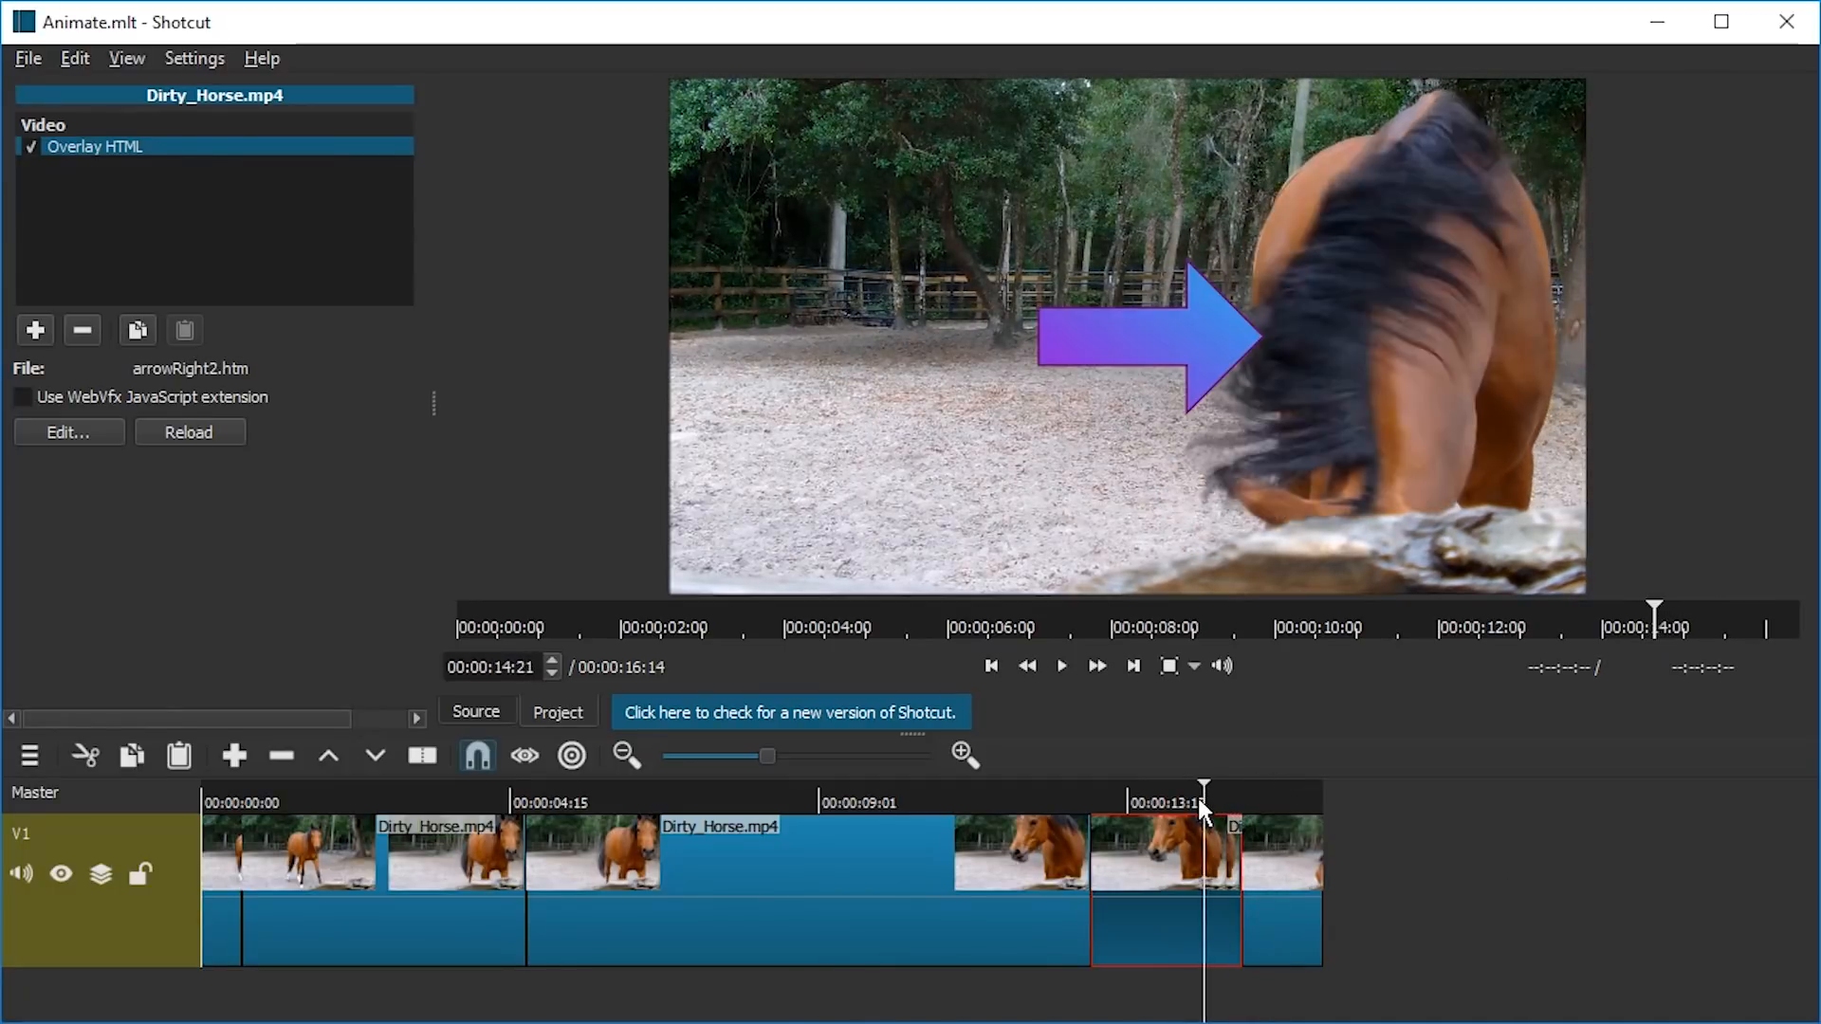
{"action": "key", "text": "Right"}
{"action": "key", "text": "Right"}
{"action": "key", "text": "Right"}
{"action": "key", "text": "Right"}
{"action": "key", "text": "Right"}
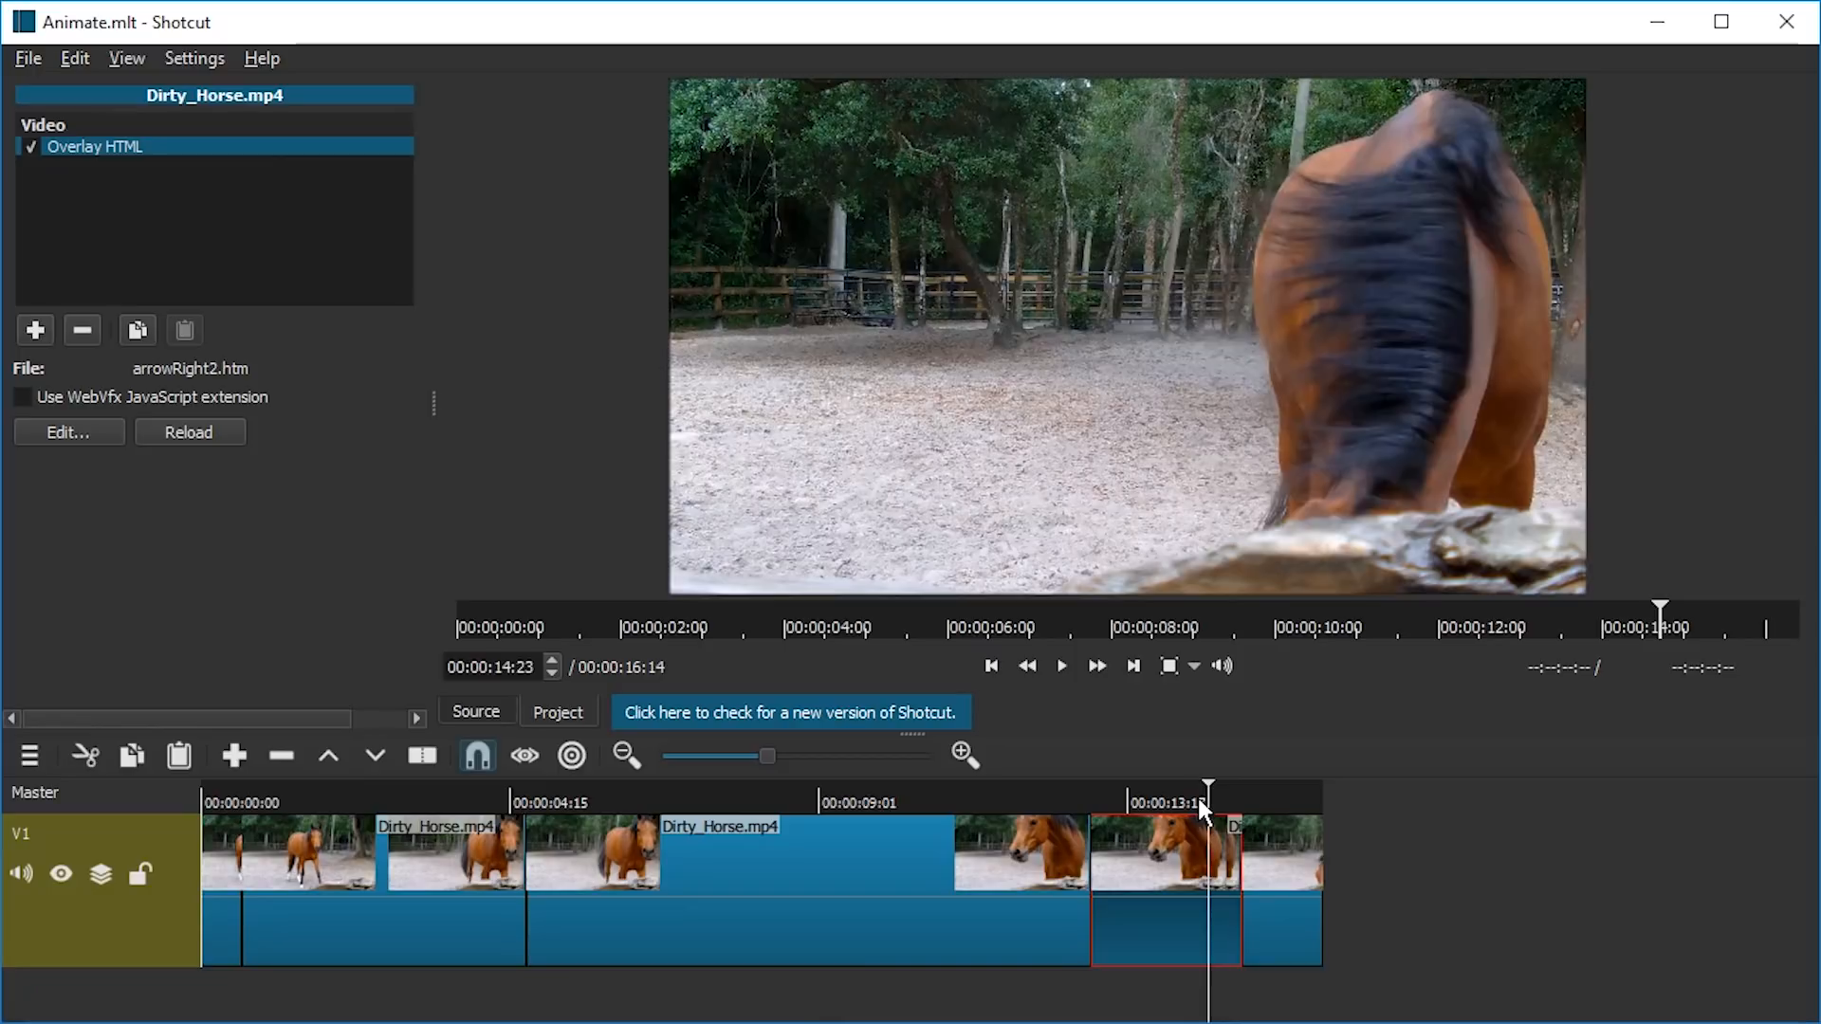
{"action": "key", "text": "Right"}
{"action": "key", "text": "Right"}
{"action": "key", "text": "Right"}
{"action": "key", "text": "Right"}
{"action": "key", "text": "Left"}
{"action": "key", "text": "Left"}
{"action": "key", "text": "Left"}
{"action": "key", "text": "Left"}
{"action": "key", "text": "Left"}
{"action": "key", "text": "Left"}
{"action": "key", "text": "Left"}
{"action": "key", "text": "Left"}
{"action": "key", "text": "Left"}
{"action": "key", "text": "Left"}
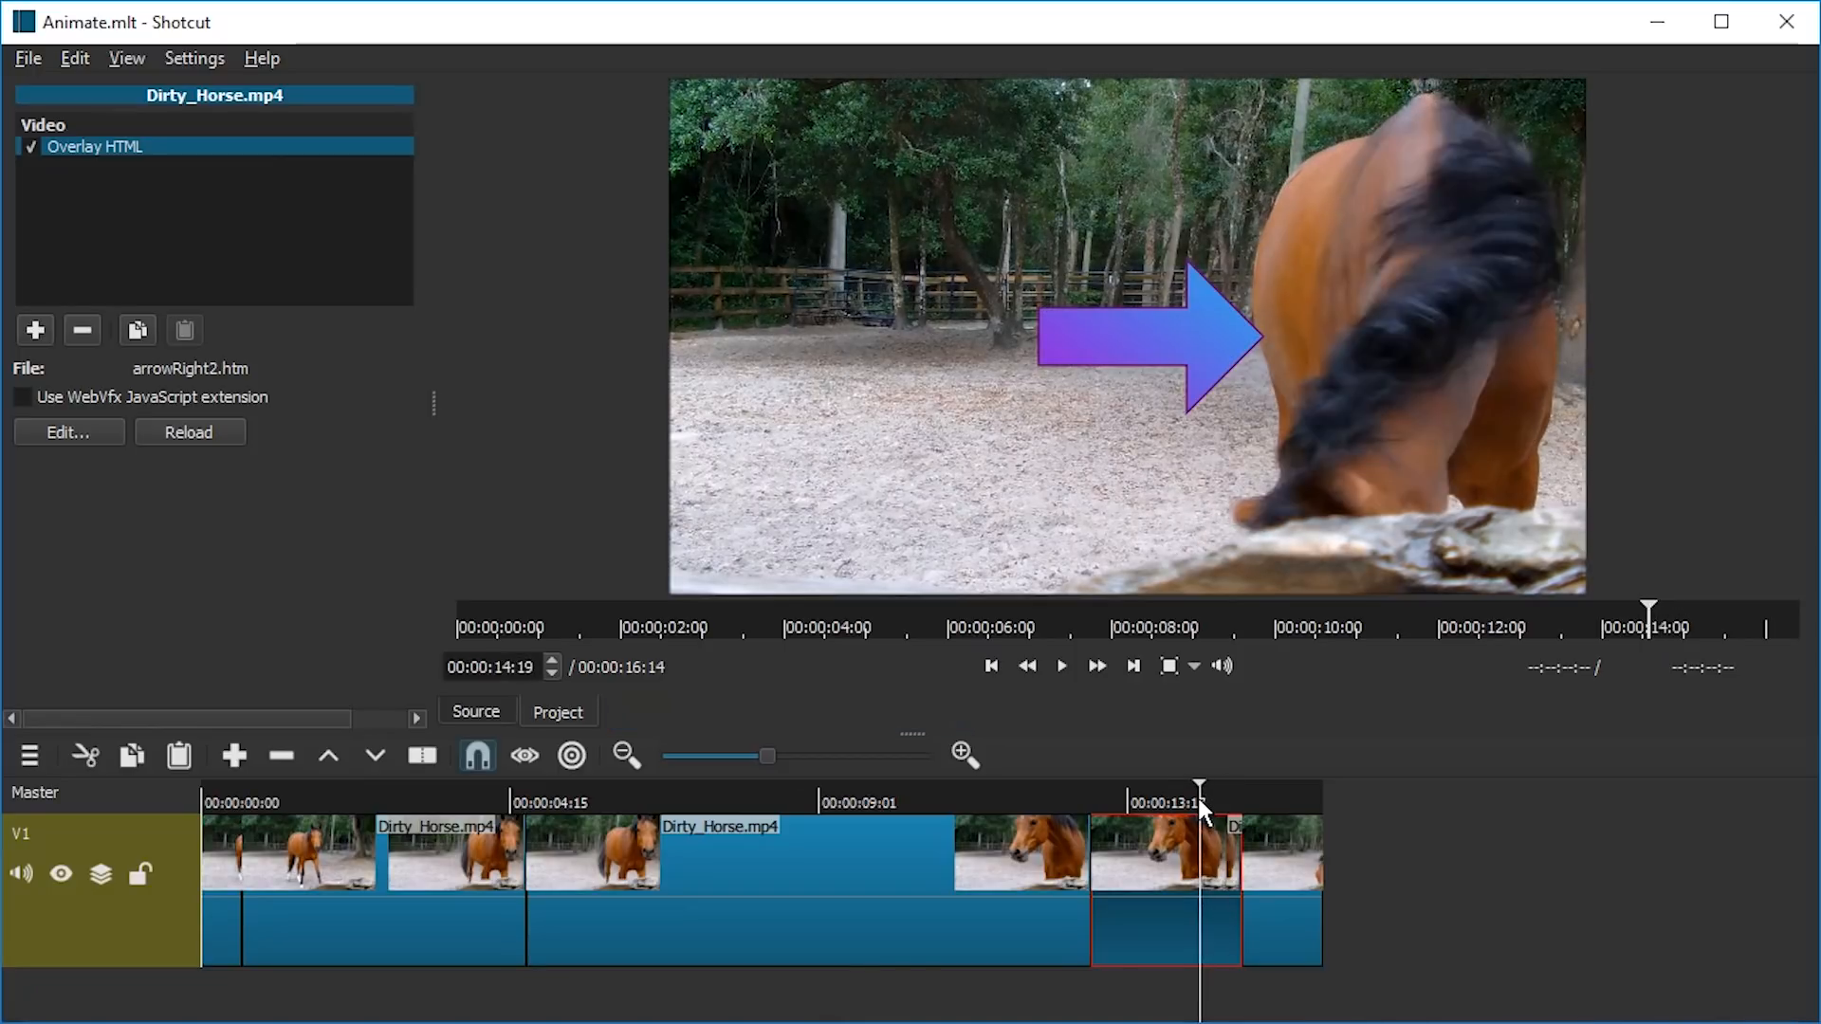
{"action": "key", "text": "Right"}
{"action": "key", "text": "Right"}
{"action": "key", "text": "Right"}
{"action": "key", "text": "Right"}
{"action": "key", "text": "Right"}
{"action": "key", "text": "Left"}
{"action": "key", "text": "Left"}
{"action": "key", "text": "Left"}
Step: Switch to Notepad++ and change the data-animate2 easing in arrowRight2.htm to easeInSine, copied from the list of easing functions
{"action": "key", "text": "alt+Tab"}
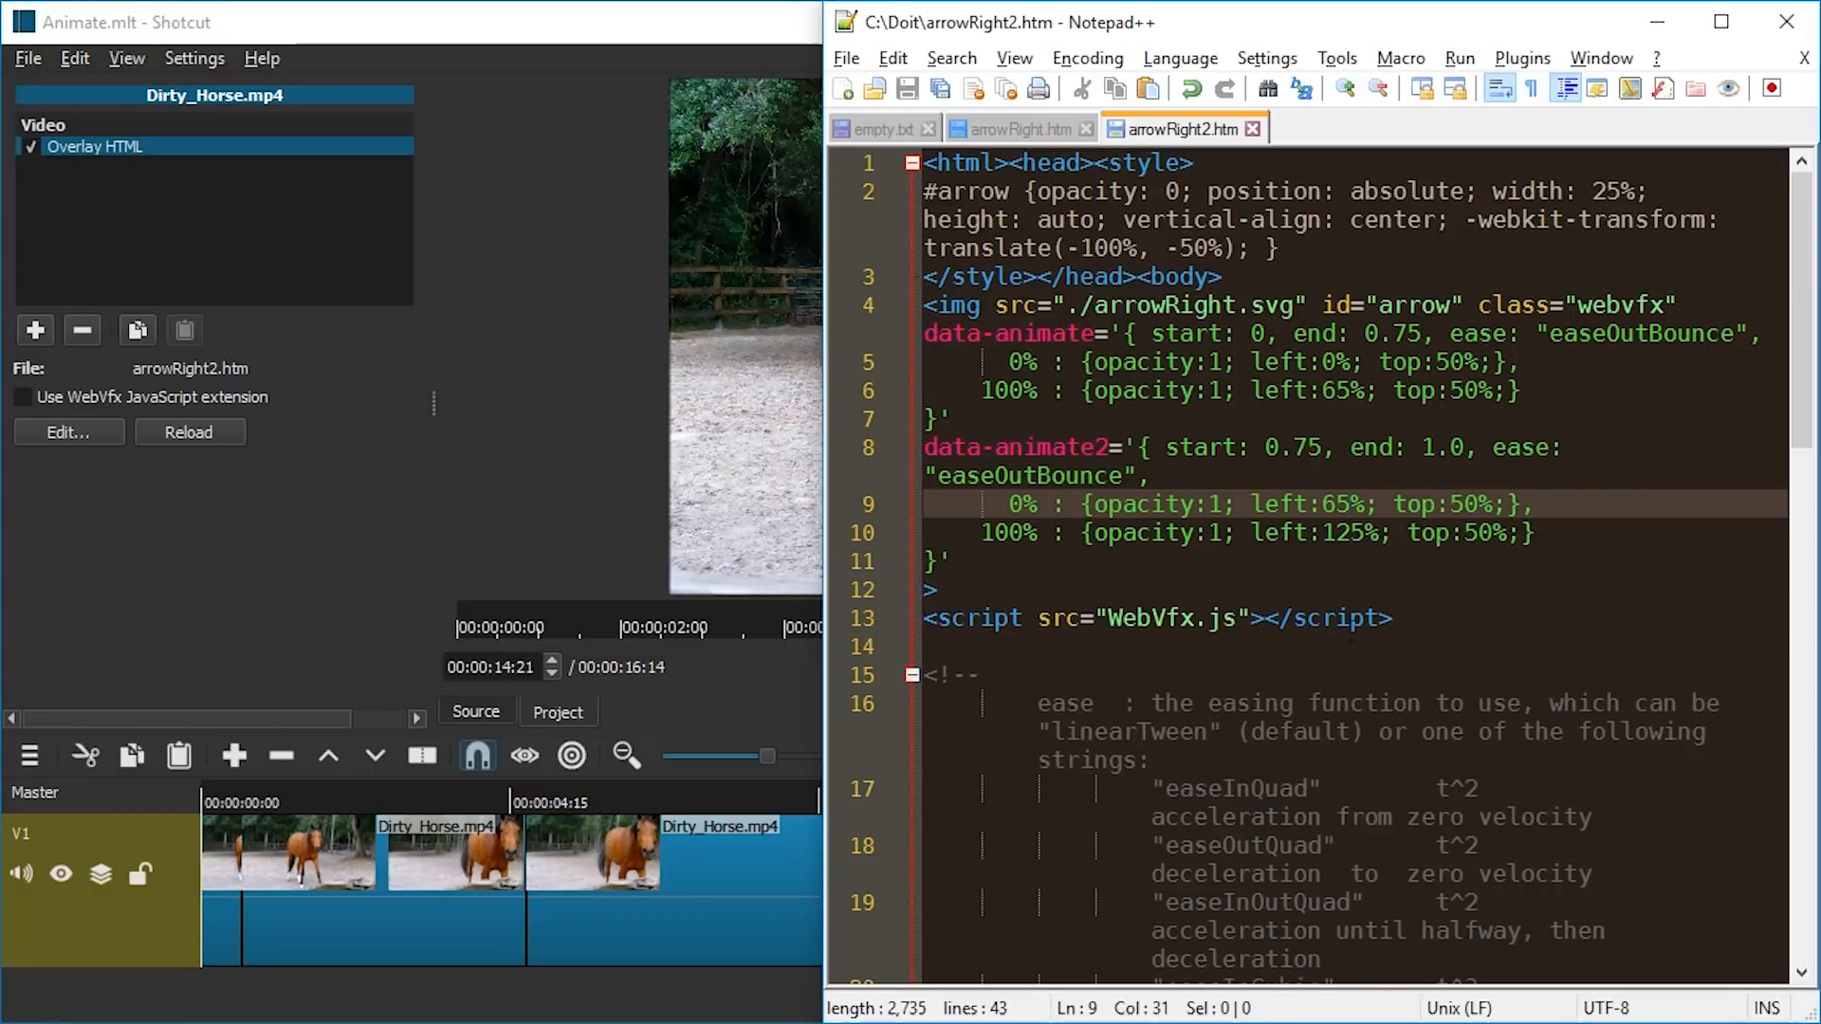
{"action": "scroll", "coordinate": [1350, 603], "scroll_direction": "down", "scroll_amount": 6}
{"action": "scroll", "coordinate": [1258, 674], "scroll_direction": "down", "scroll_amount": 6}
{"action": "double_click", "coordinate": [1322, 679]}
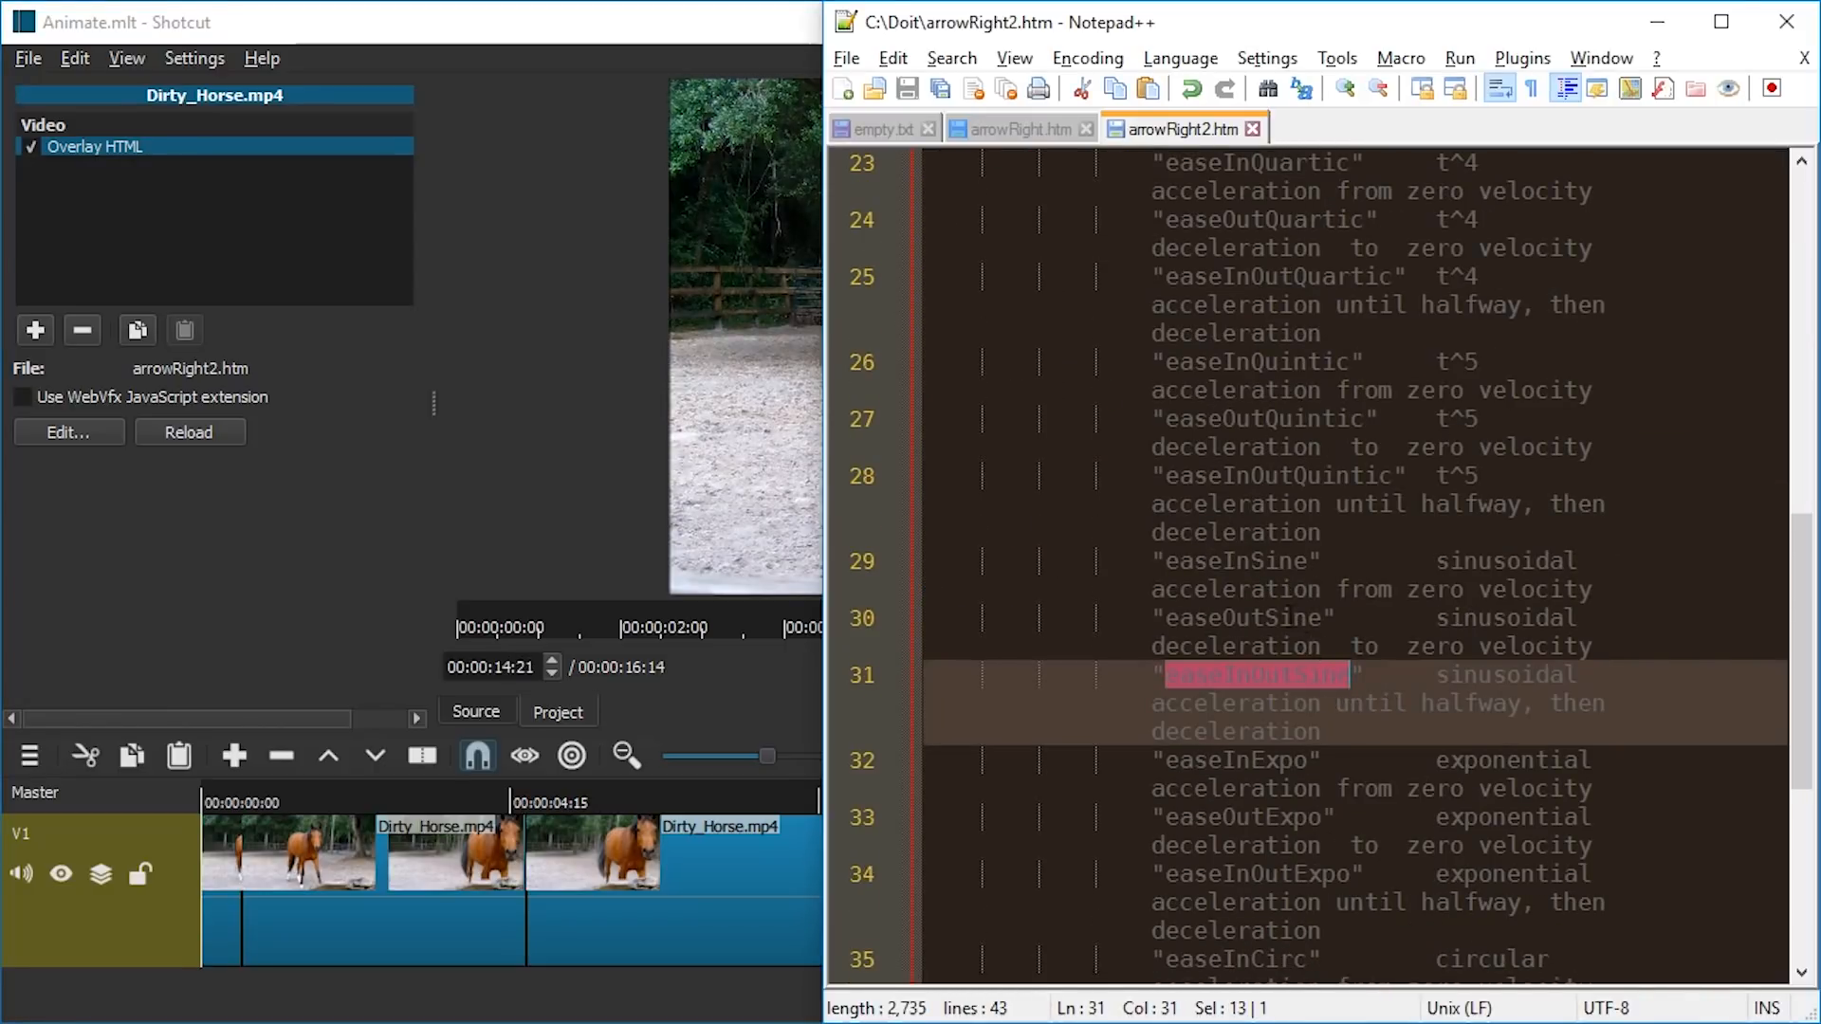
{"action": "double_click", "coordinate": [1242, 562]}
{"action": "key", "text": "ctrl+c"}
{"action": "scroll", "coordinate": [1249, 560], "scroll_direction": "up", "scroll_amount": 10}
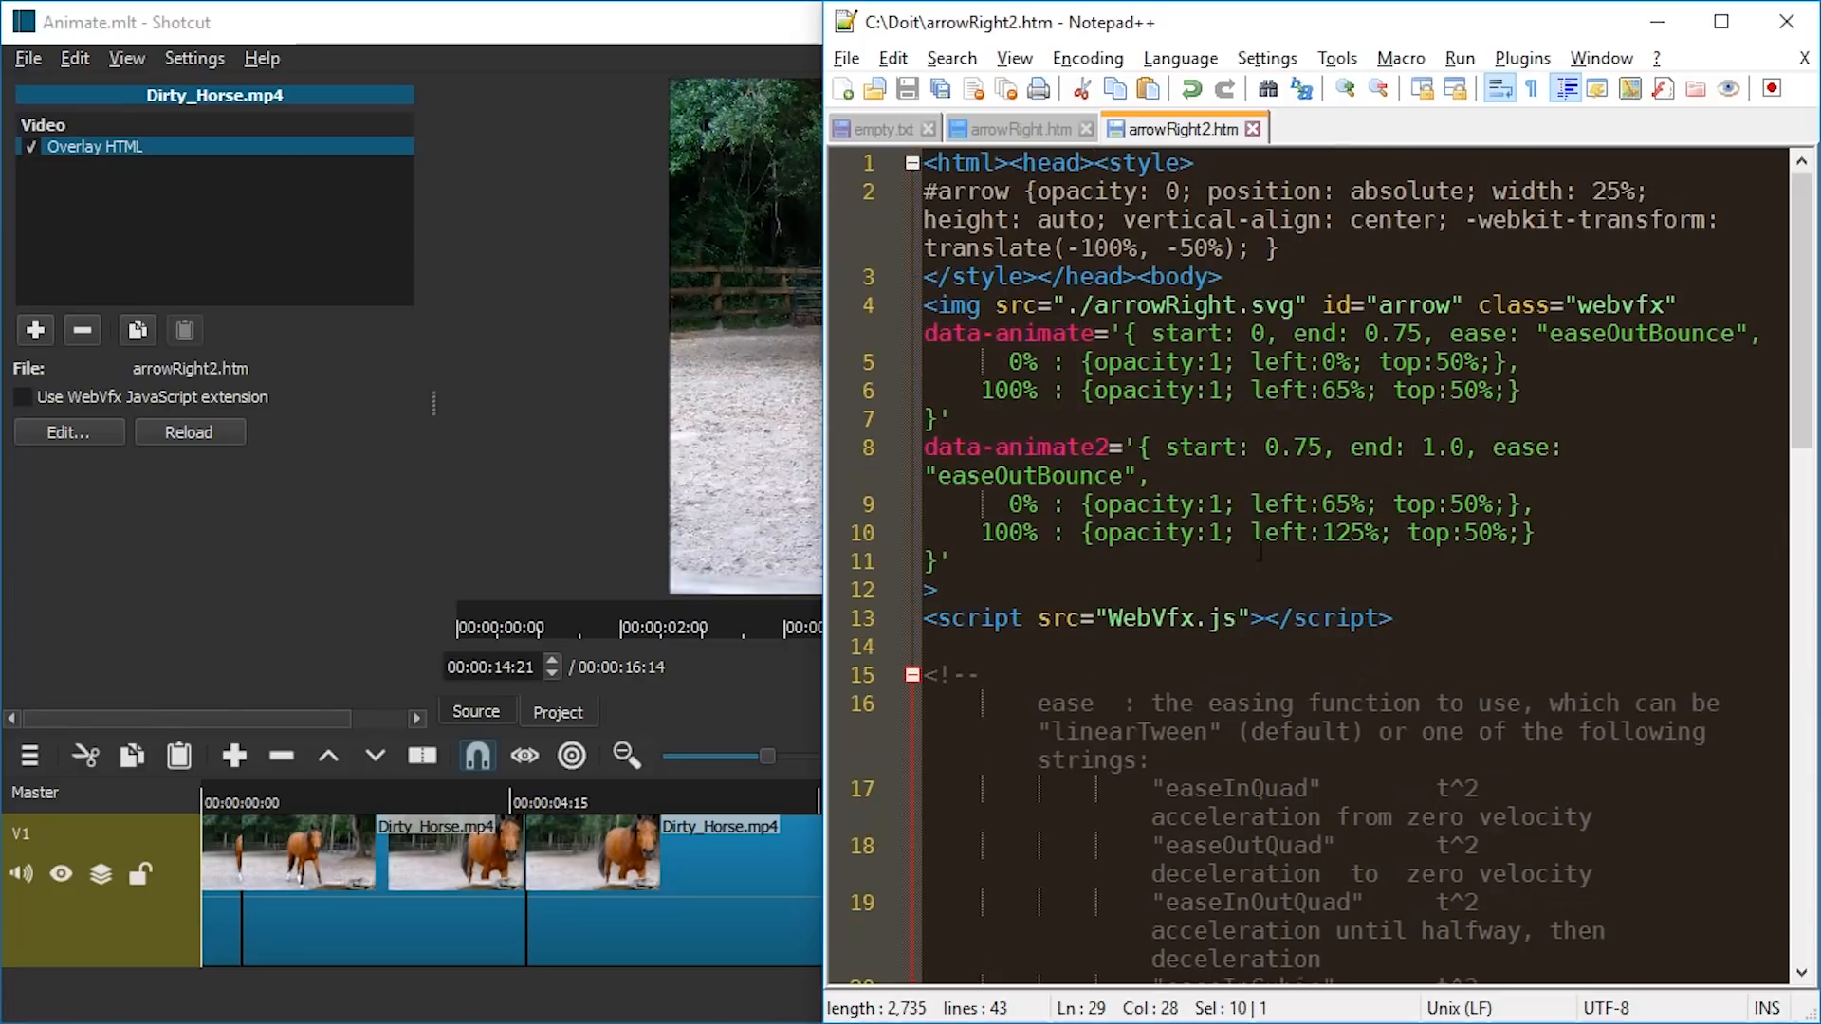
{"action": "double_click", "coordinate": [1119, 474]}
{"action": "key", "text": "ctrl+v"}
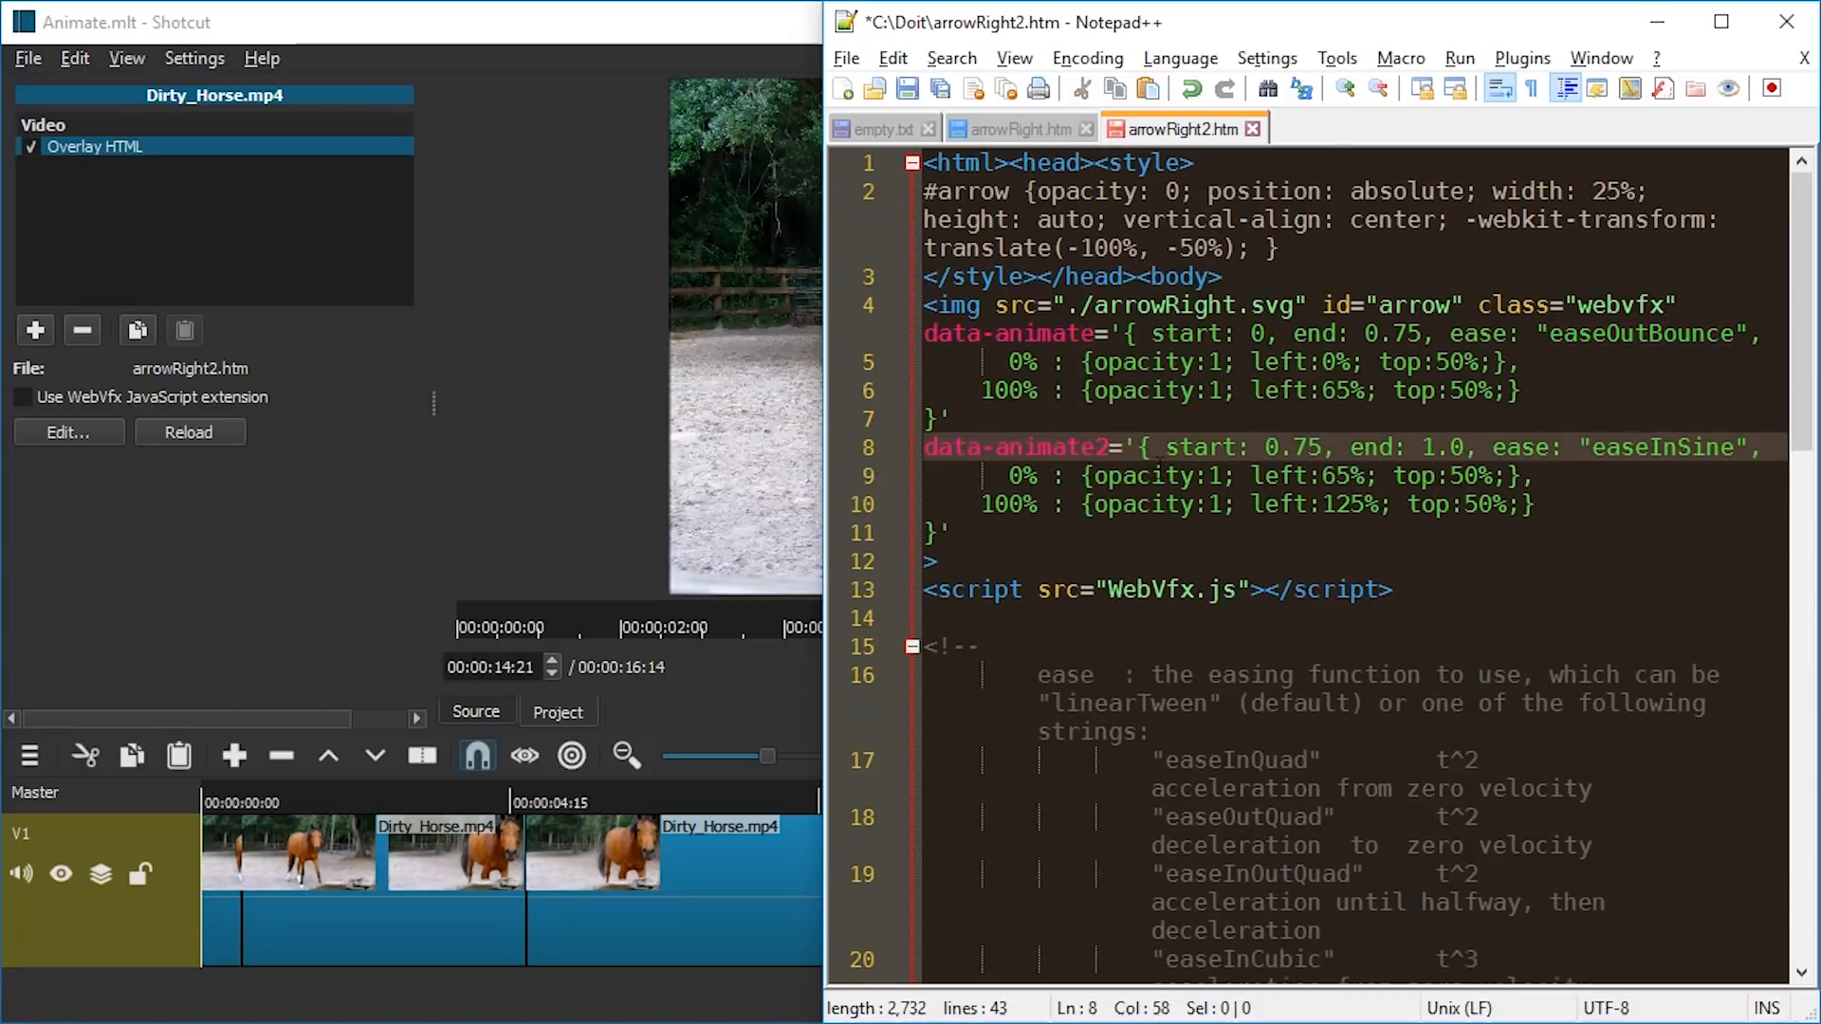
Step: Save arrowRight2.htm and reload the HTML overlay in Shotcut
{"action": "key", "text": "ctrl+s"}
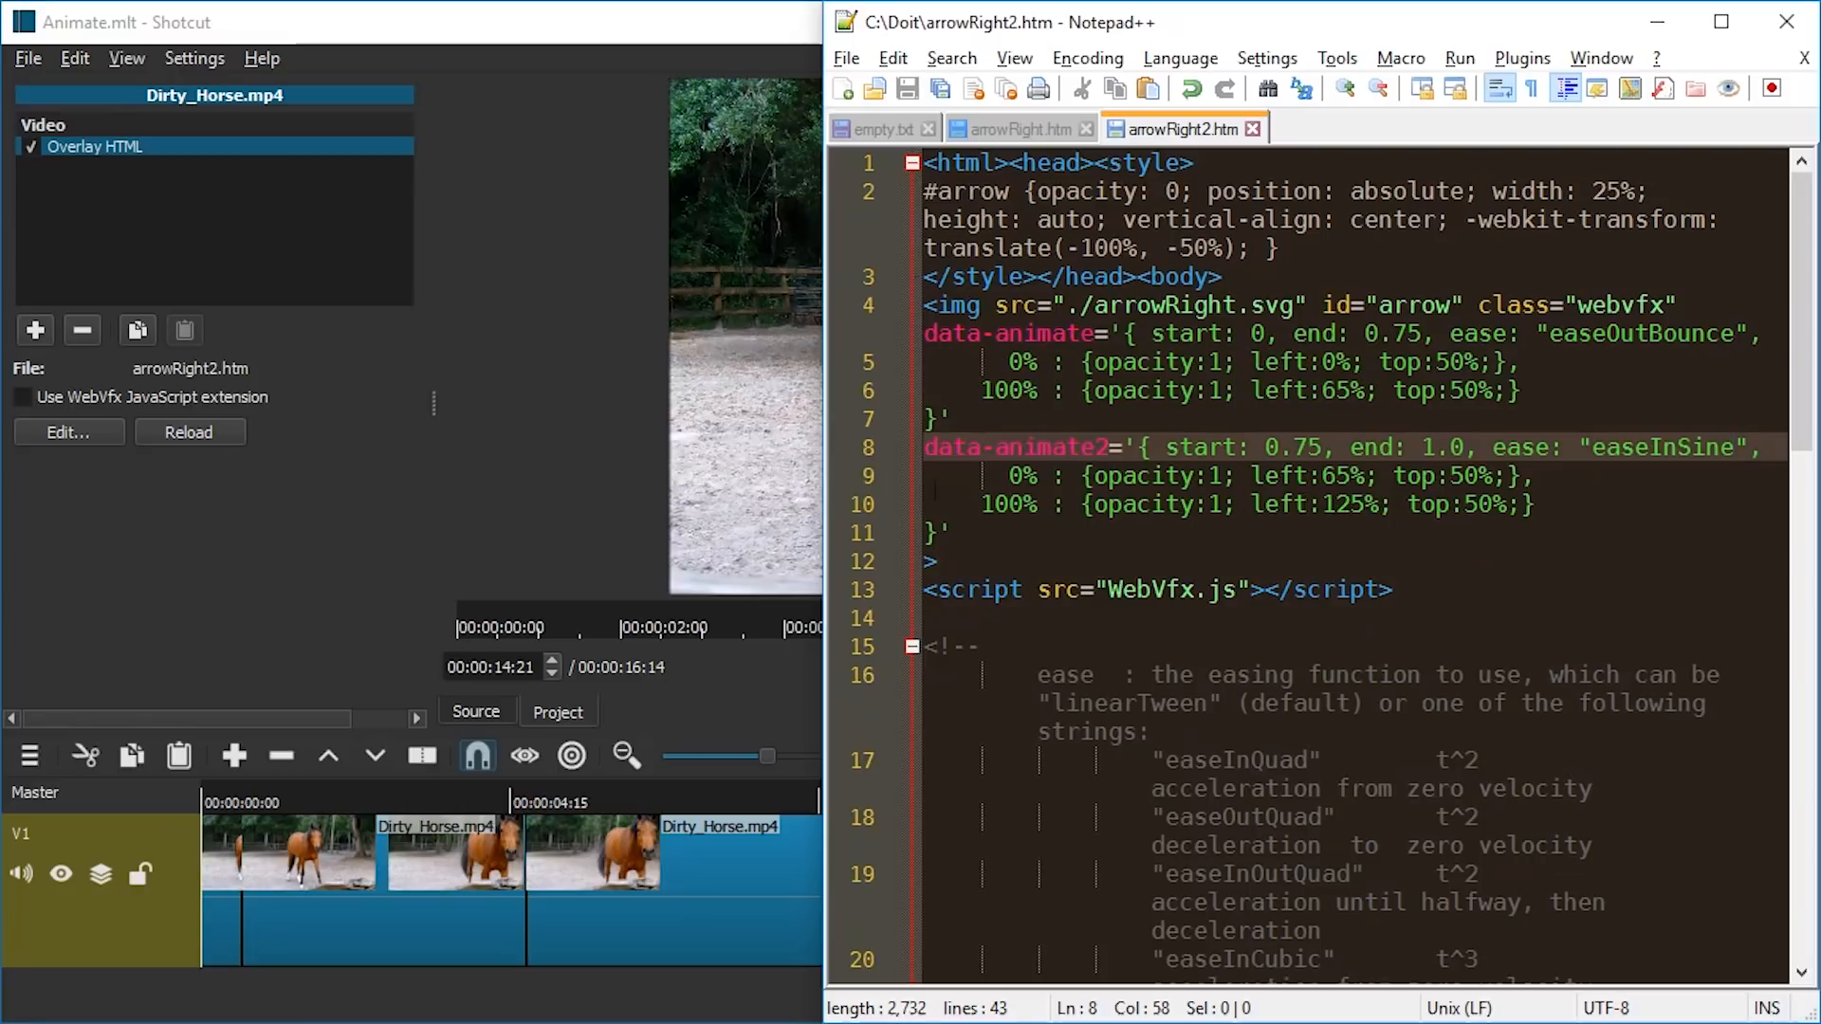
{"action": "left_click", "coordinate": [400, 267]}
{"action": "left_click", "coordinate": [223, 429]}
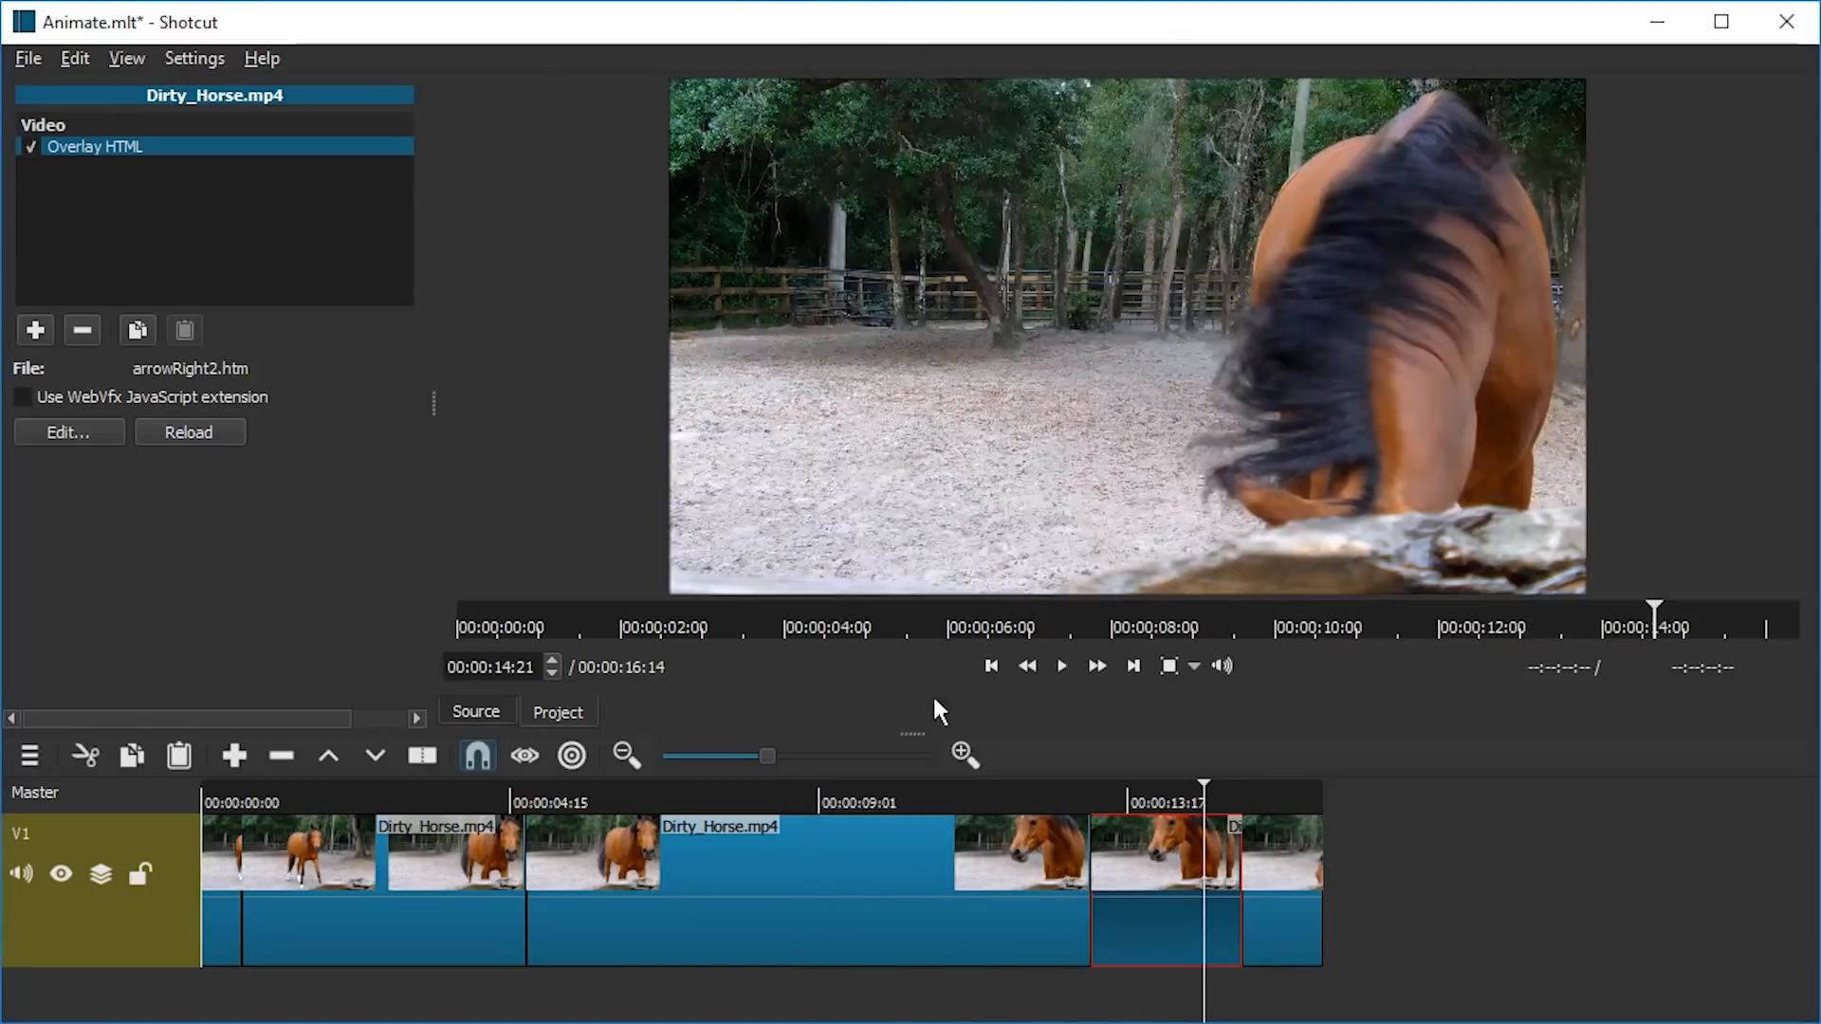
Step: Replay the reloaded arrowRight2.htm overlay clip and go through its last quarter frame by frame to examine the eased exit
{"action": "left_click", "coordinate": [1094, 793]}
{"action": "key", "text": "space"}
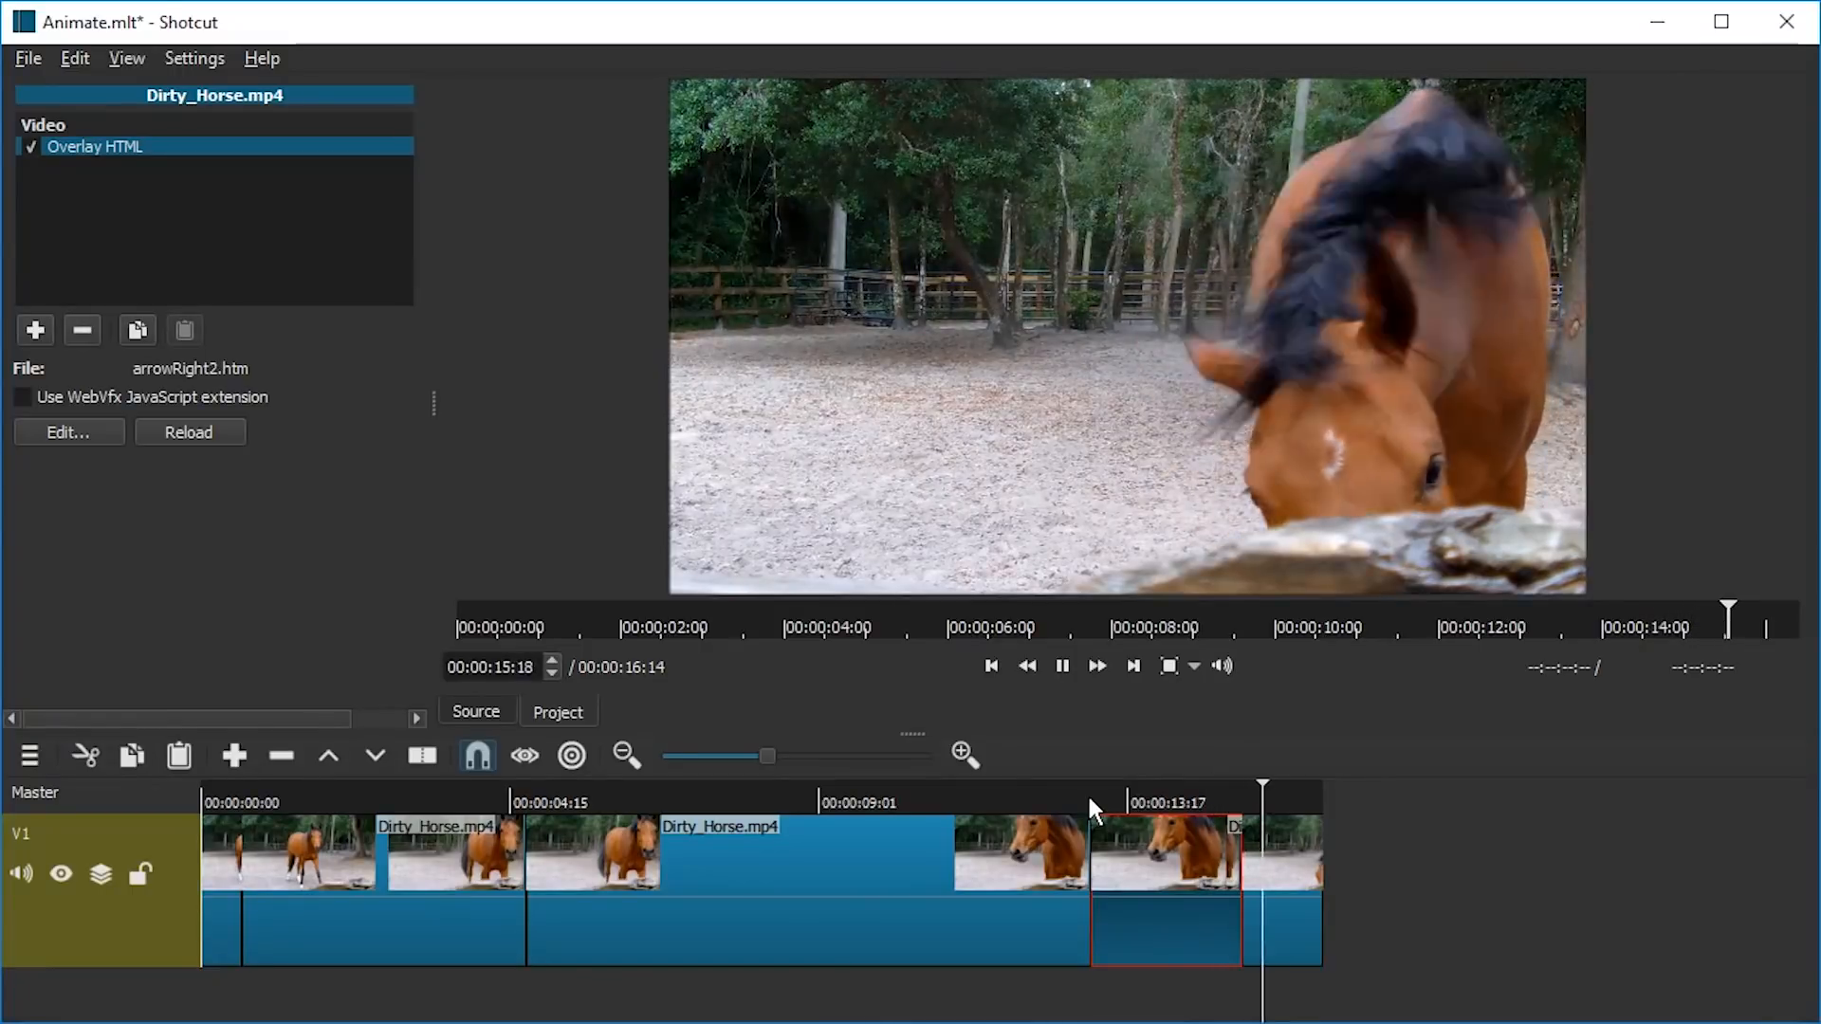
{"action": "left_click_drag", "start_coordinate": [1123, 796], "coordinate": [1181, 773]}
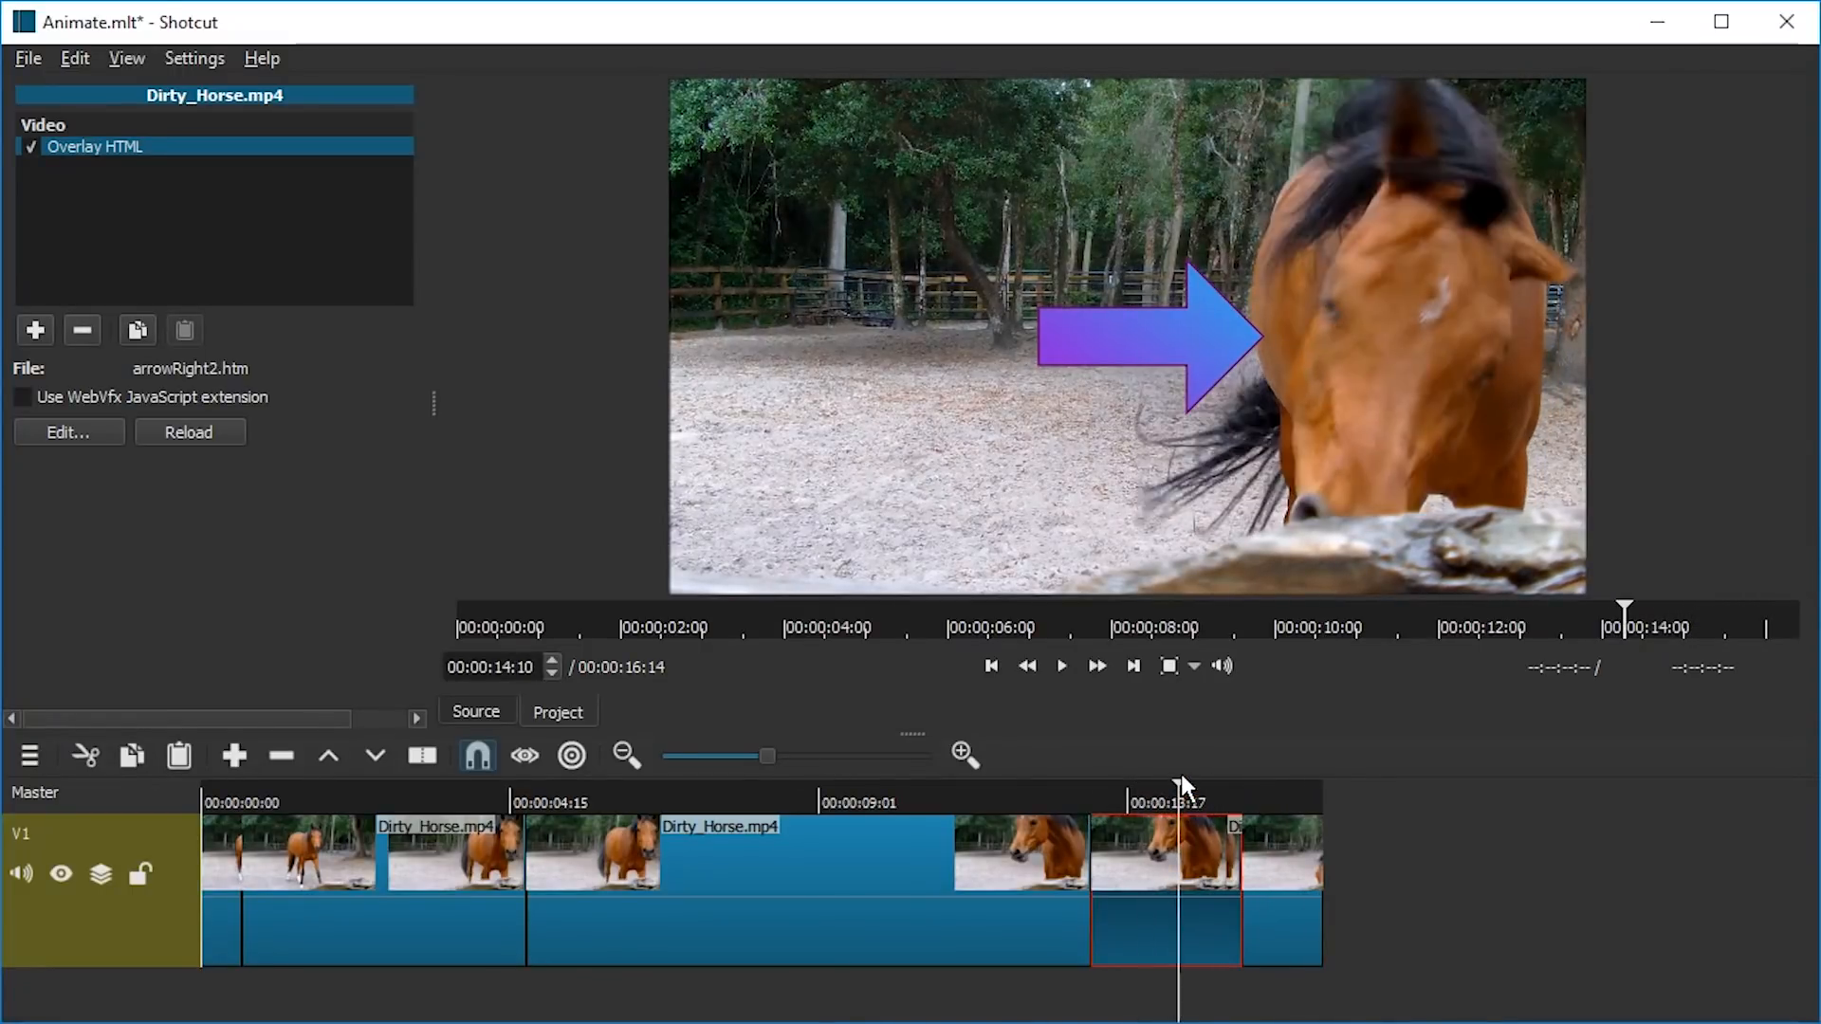
{"action": "key", "text": "Right"}
{"action": "key", "text": "Right"}
{"action": "key", "text": "Right"}
{"action": "key", "text": "Right"}
{"action": "key", "text": "Right"}
{"action": "key", "text": "Right"}
{"action": "key", "text": "Right"}
{"action": "key", "text": "Right"}
{"action": "key", "text": "Right"}
{"action": "key", "text": "Right"}
{"action": "key", "text": "Right"}
{"action": "key", "text": "Right"}
{"action": "key", "text": "Right"}
{"action": "key", "text": "Right"}
{"action": "key", "text": "Right"}
{"action": "key", "text": "Right"}
{"action": "key", "text": "Right"}
{"action": "key", "text": "Right"}
{"action": "key", "text": "Right"}
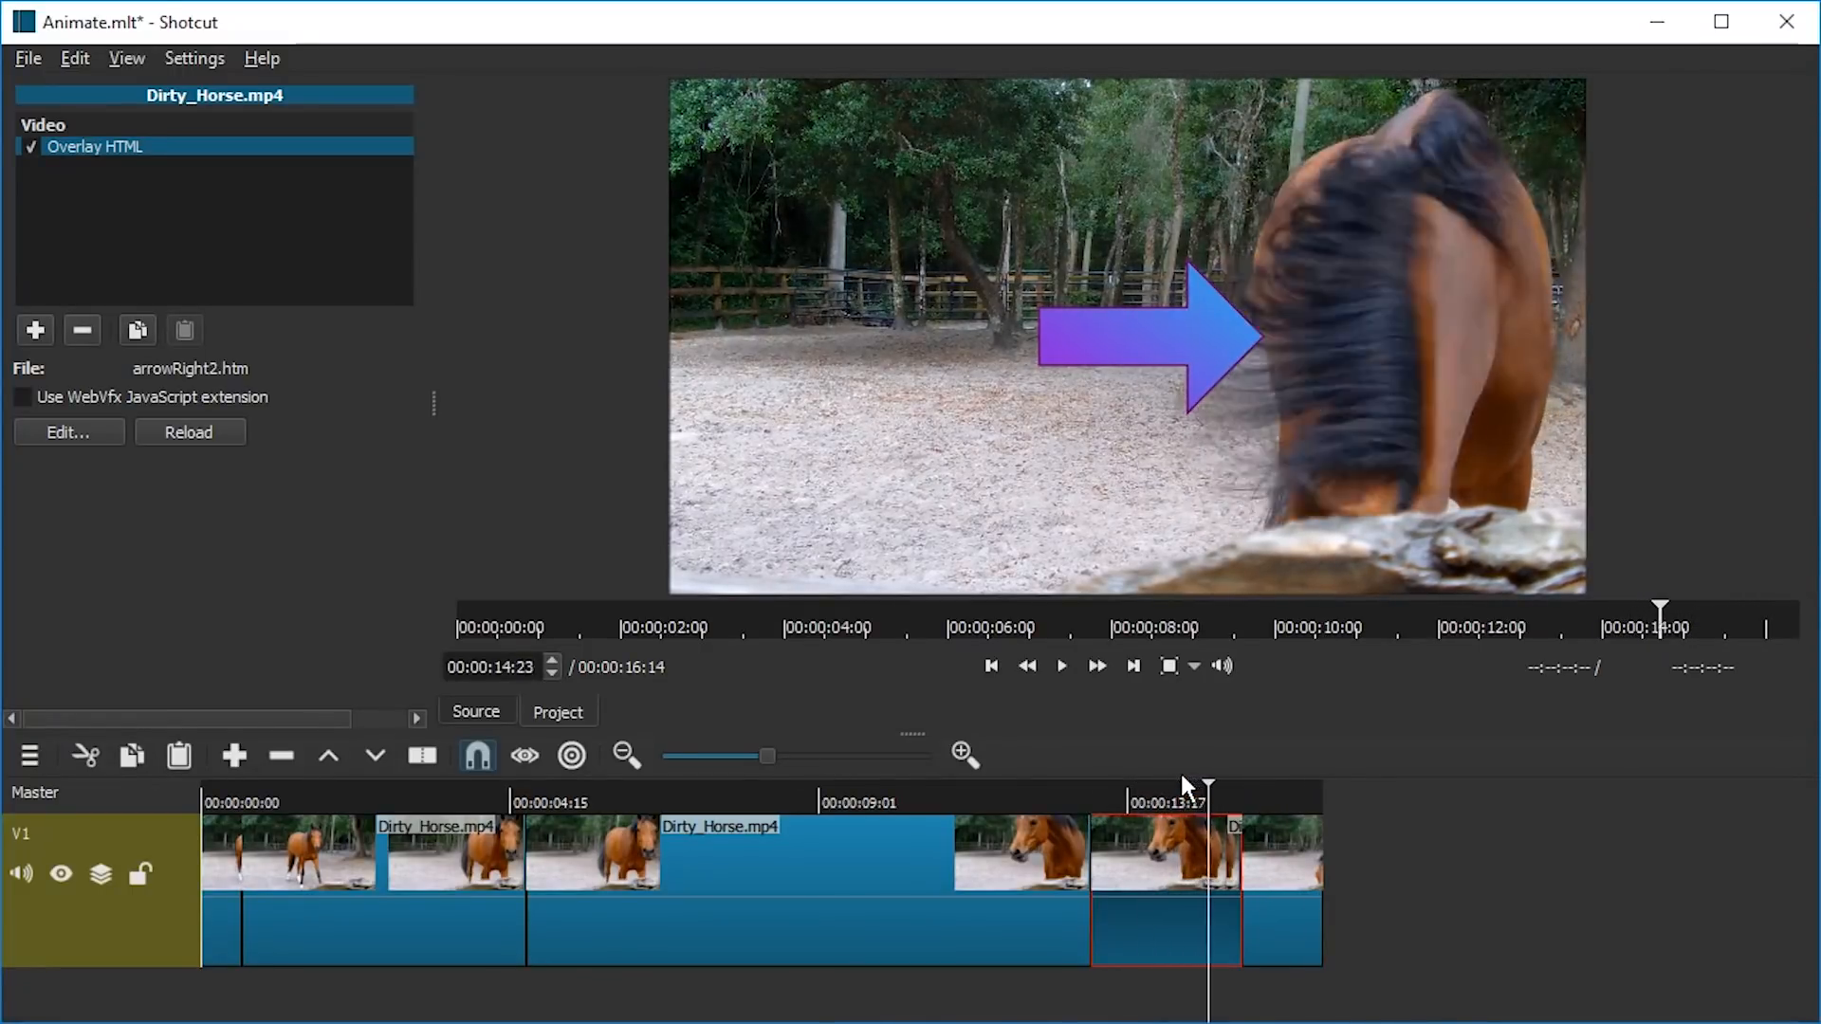
{"action": "key", "text": "Right"}
{"action": "key", "text": "Right"}
{"action": "key", "text": "Right"}
{"action": "key", "text": "Right"}
{"action": "key", "text": "Right"}
{"action": "key", "text": "Right"}
{"action": "key", "text": "Right"}
{"action": "left_click", "coordinate": [1193, 789]}
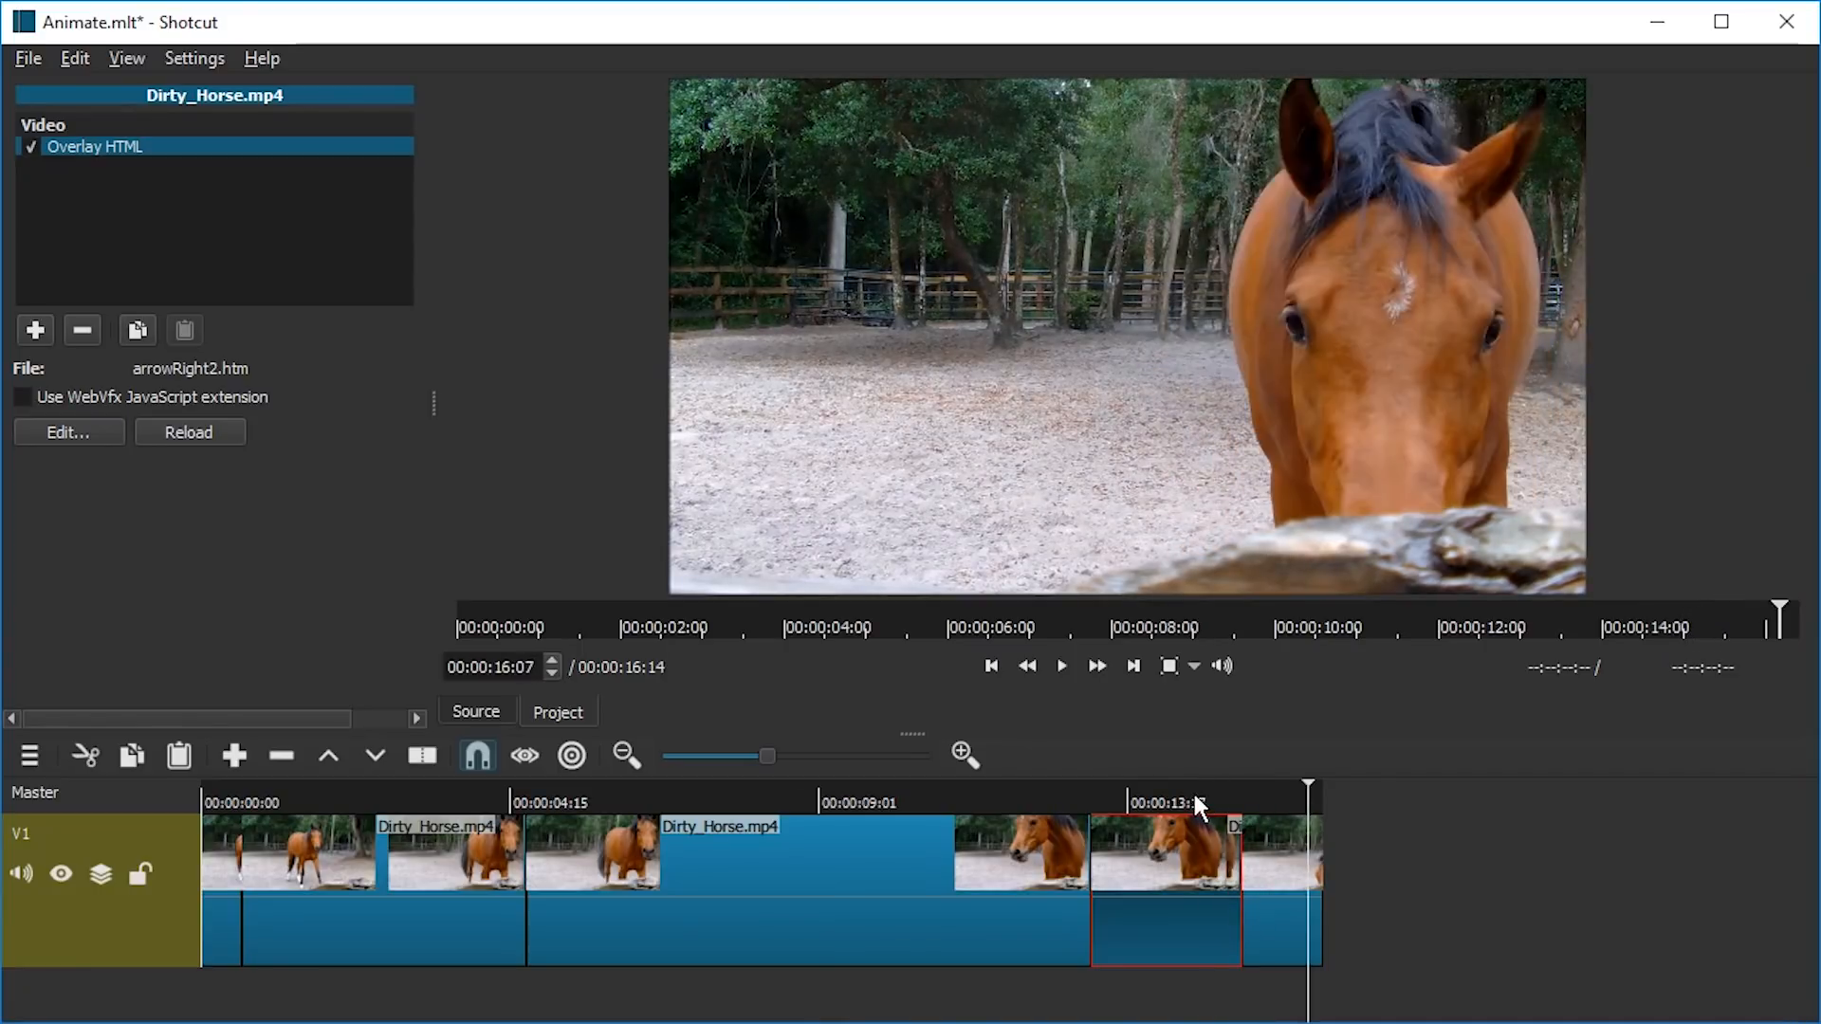
{"action": "left_click", "coordinate": [1232, 791]}
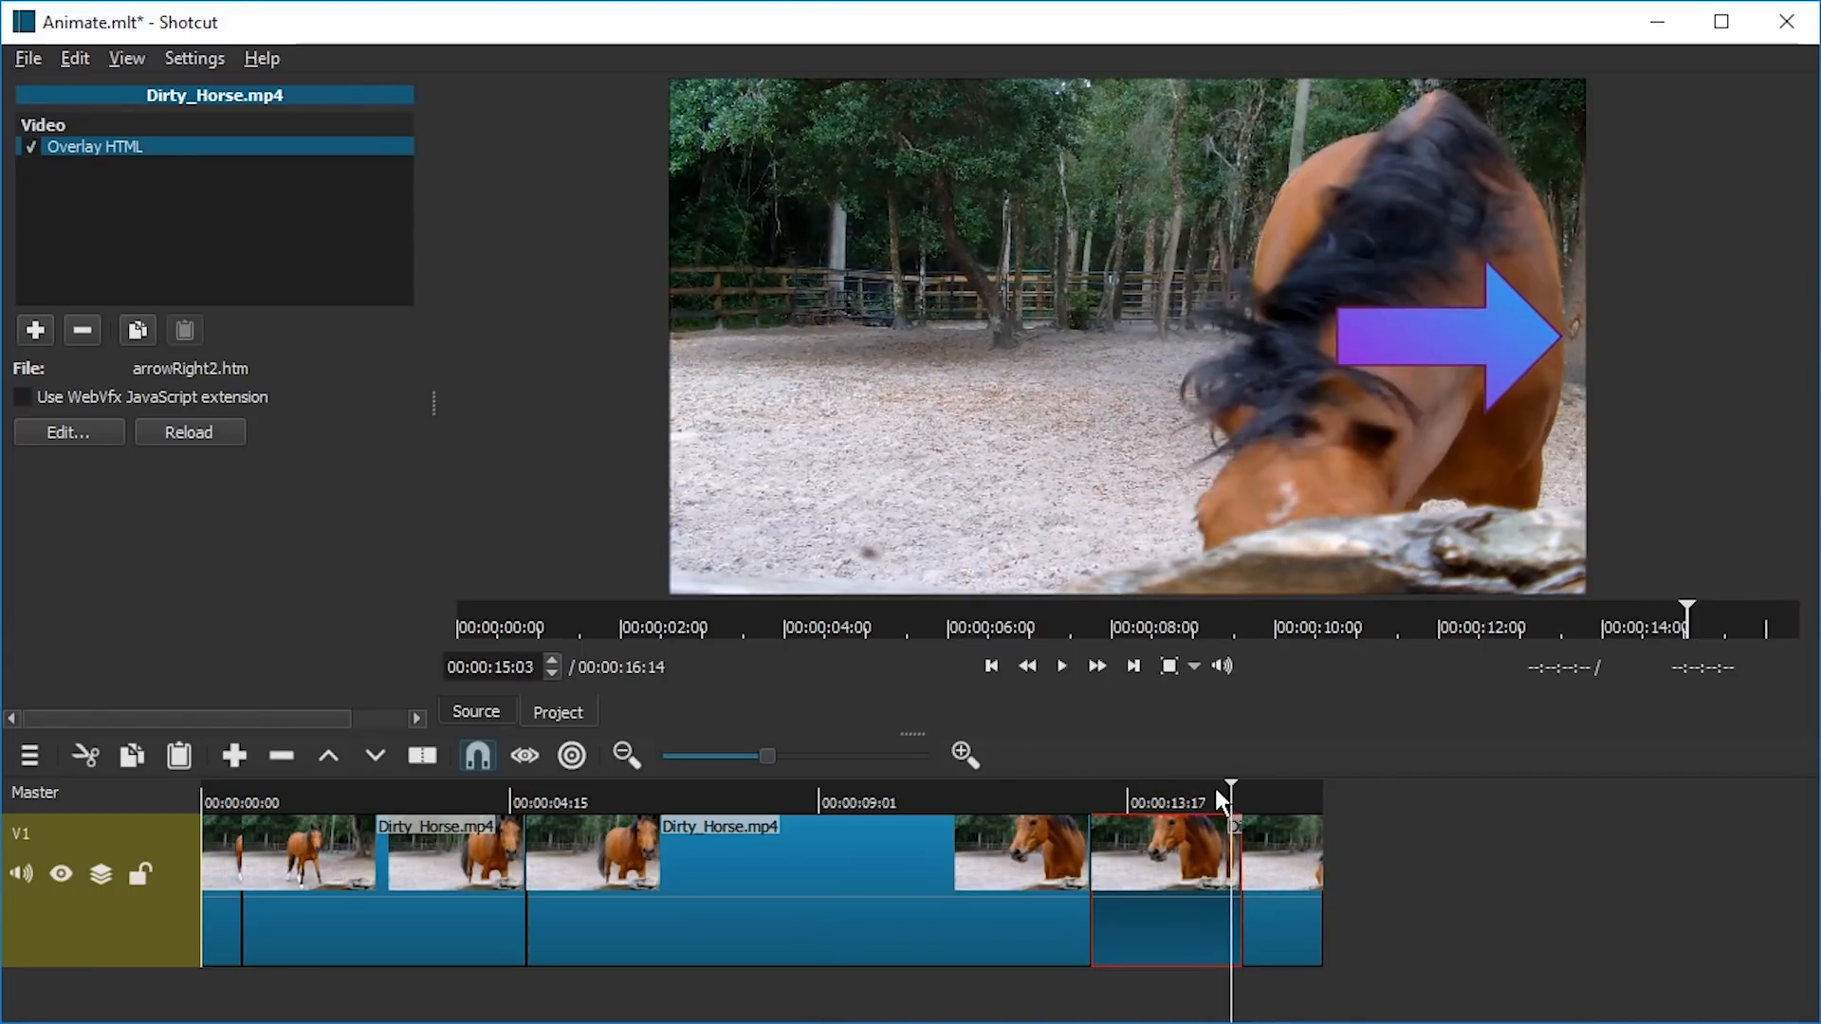
{"action": "left_click_drag", "start_coordinate": [1215, 790], "coordinate": [1190, 800]}
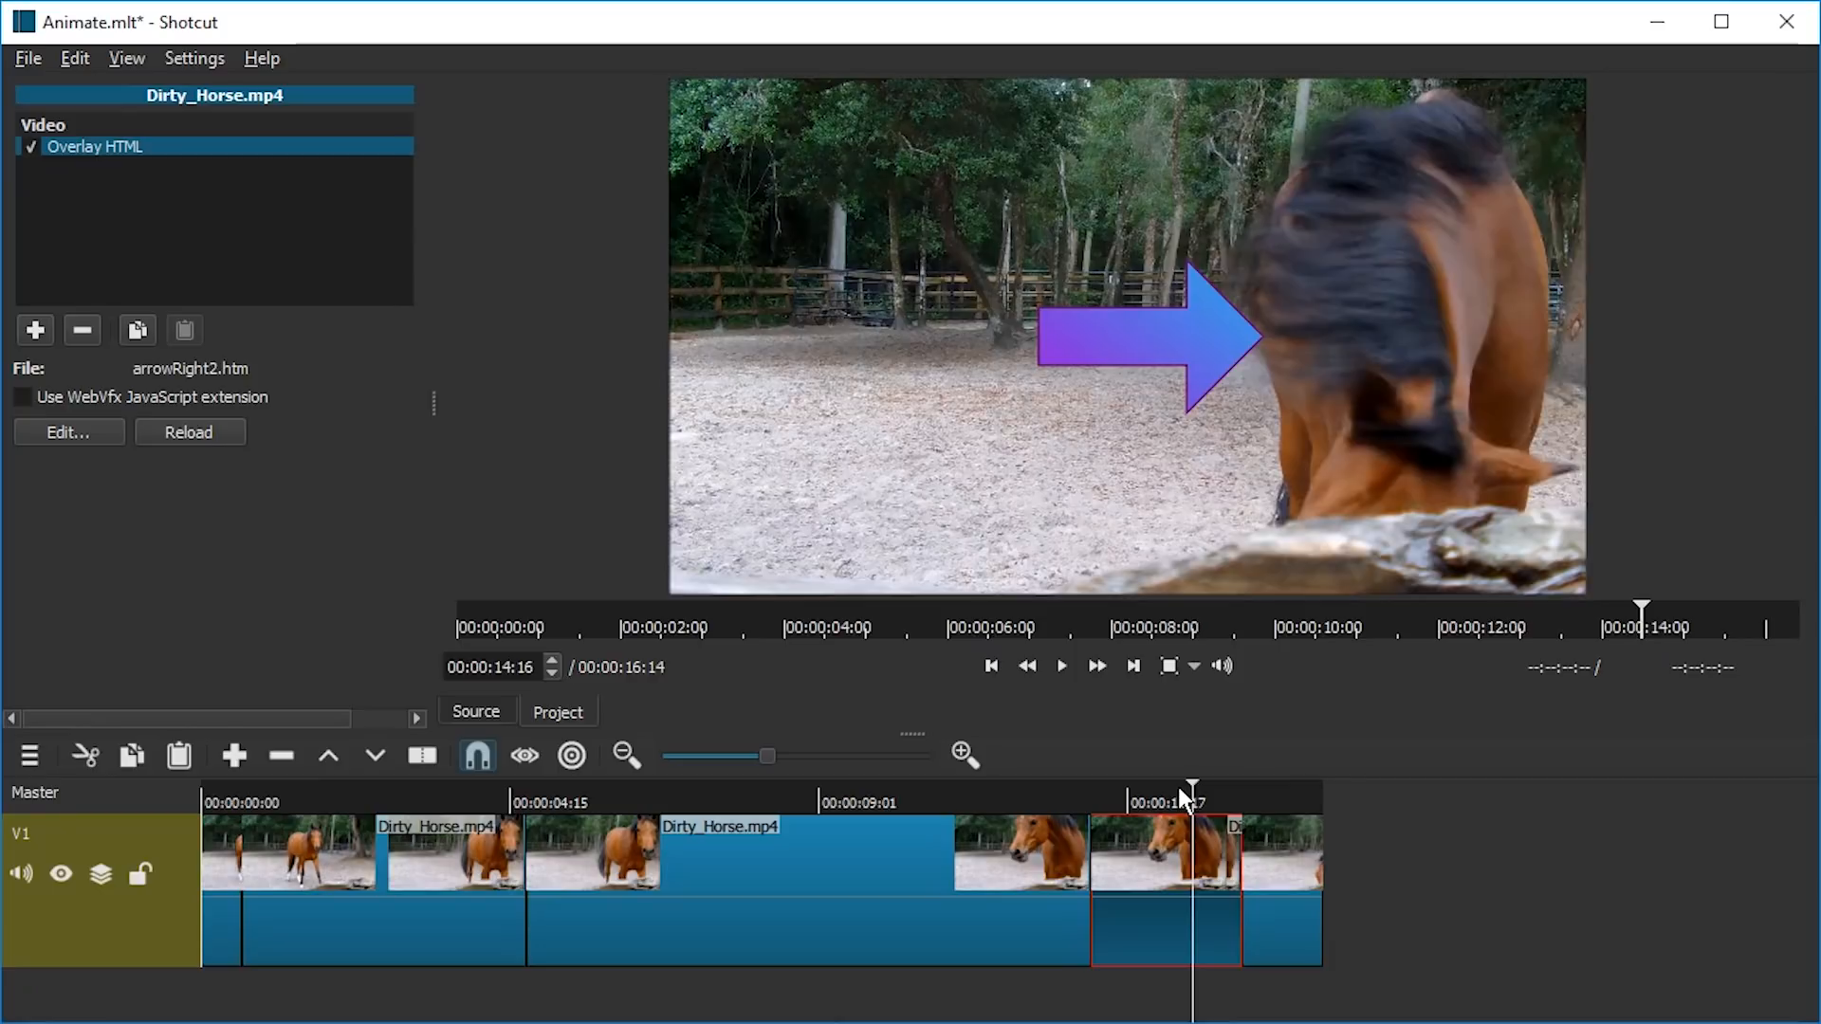
Step: Select the clip carrying the arrowRight.htm overlay and play it past its end to examine how the arrow disappears
{"action": "left_click", "coordinate": [315, 822]}
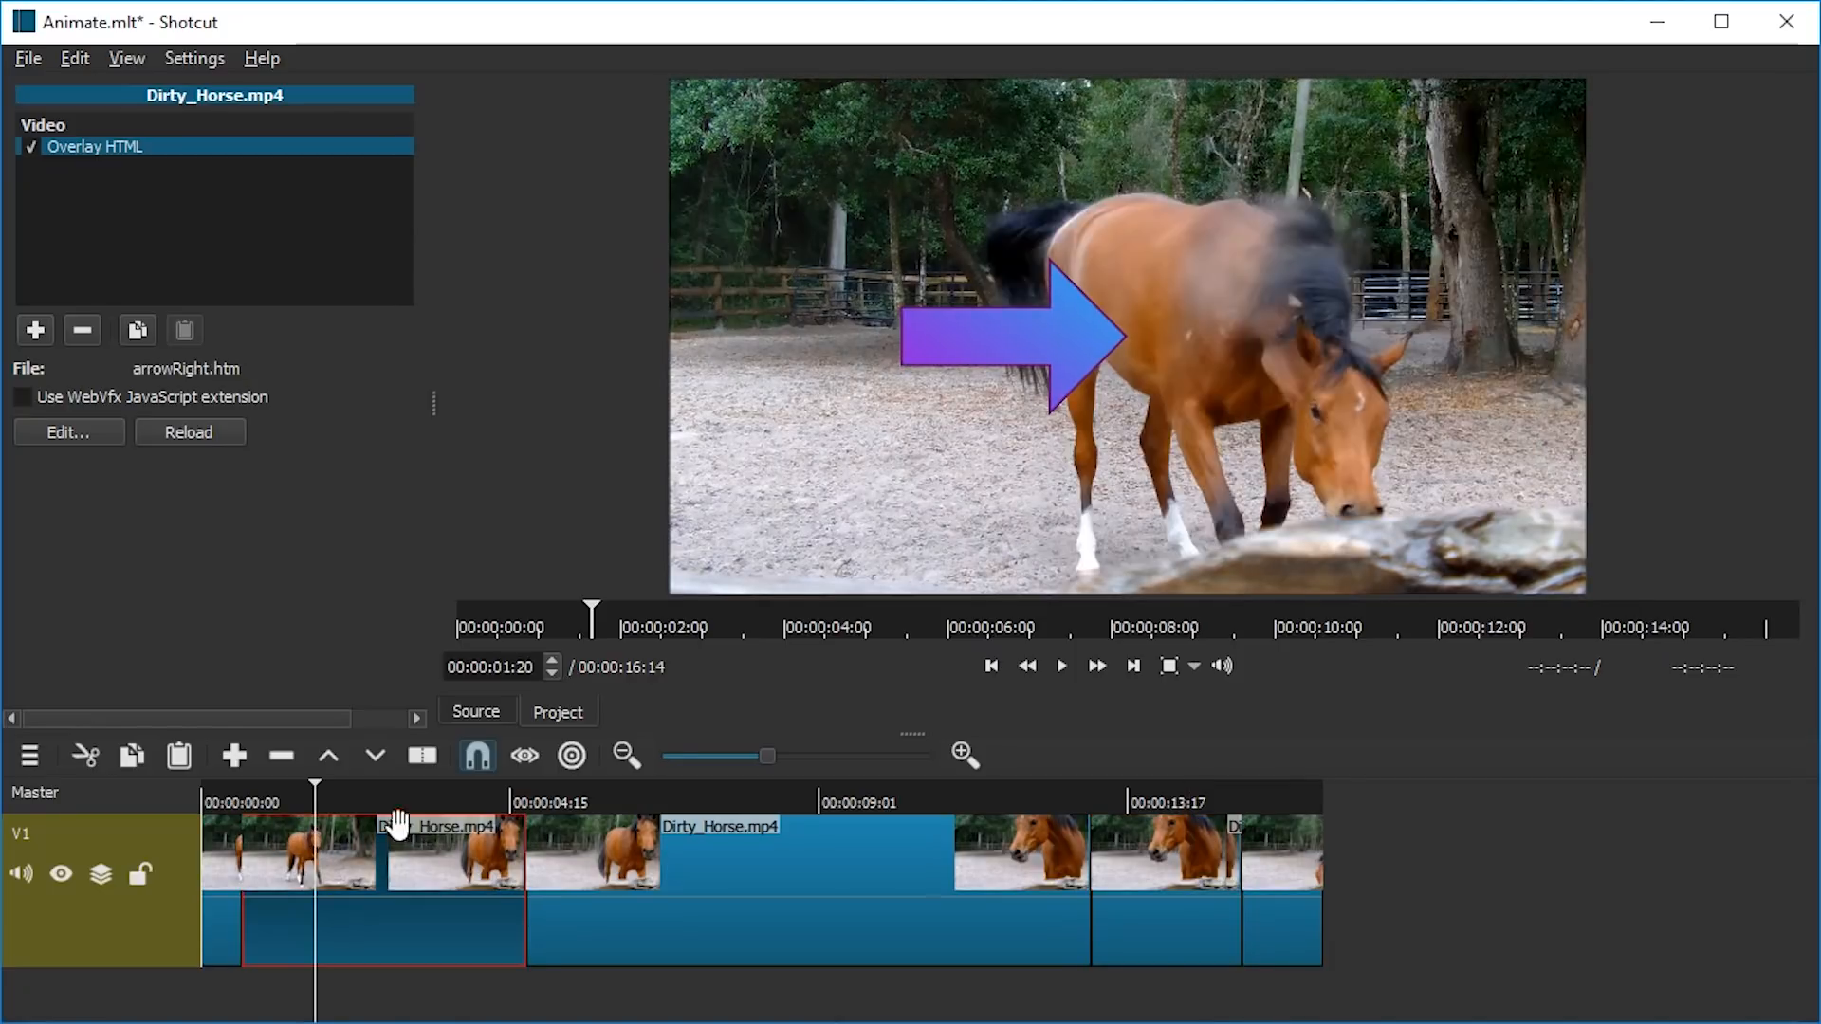
{"action": "key", "text": "space"}
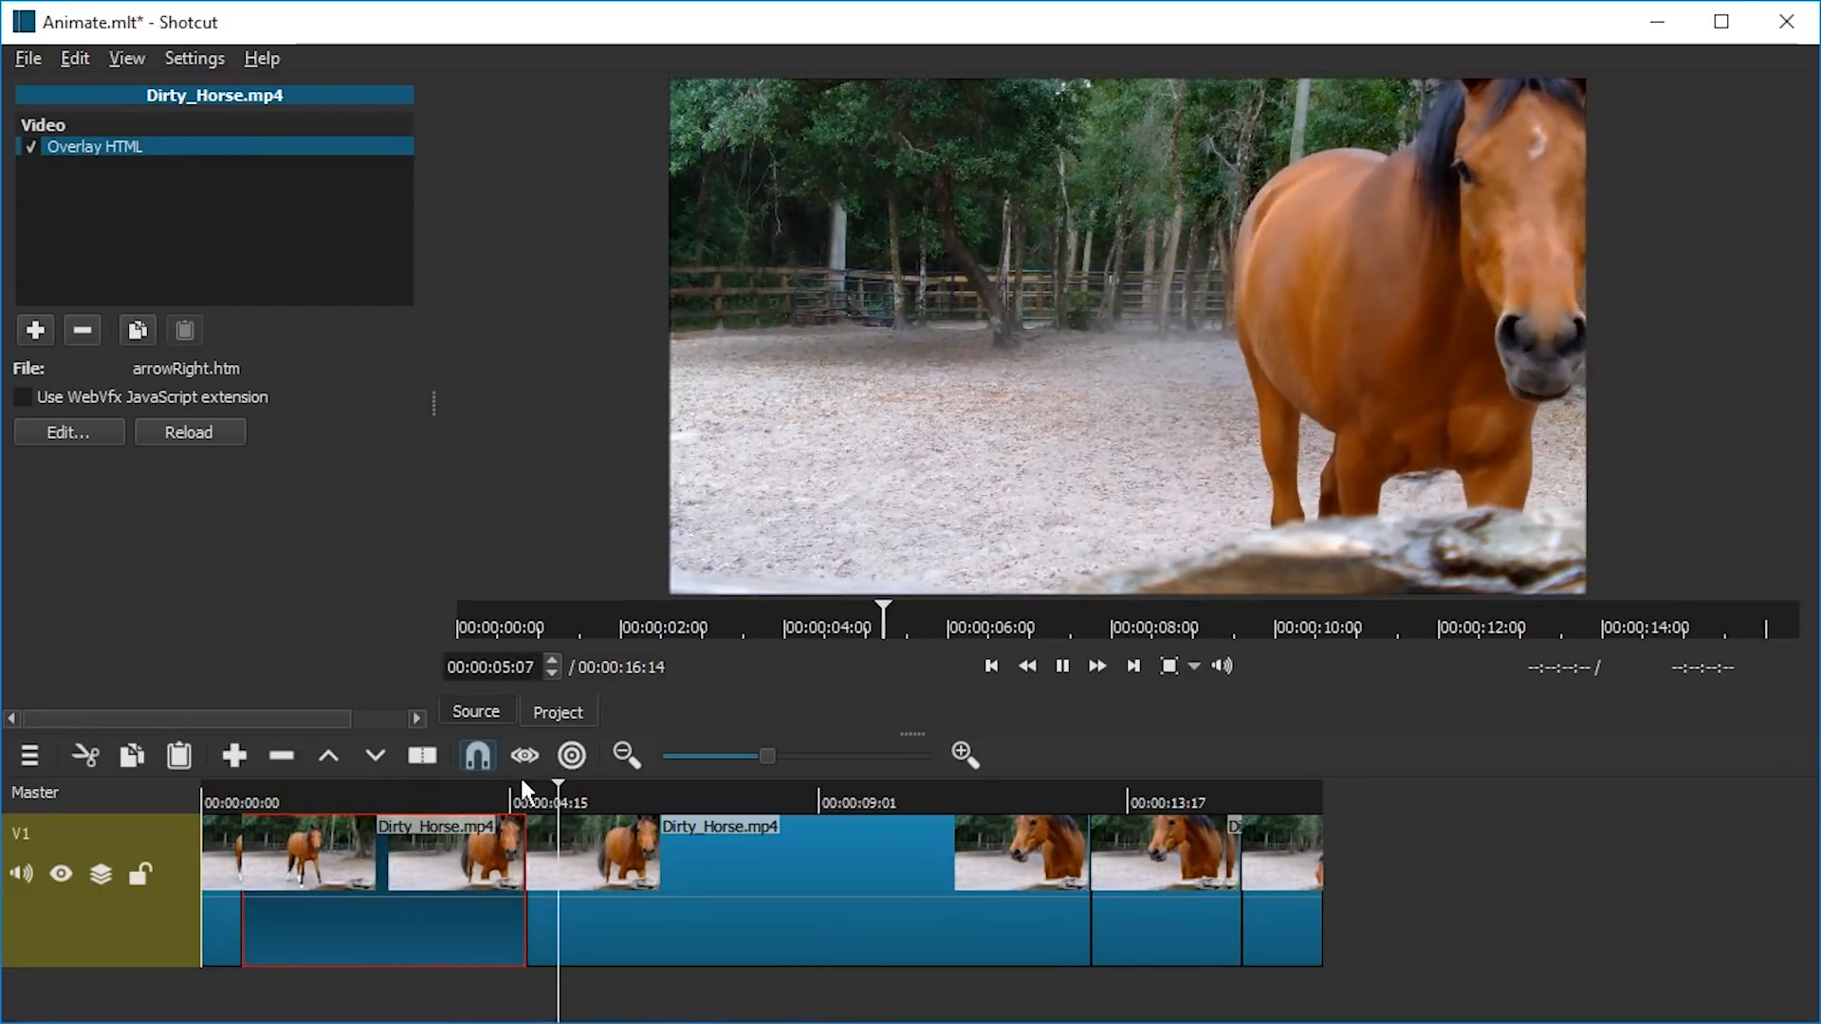
{"action": "left_click", "coordinate": [469, 794]}
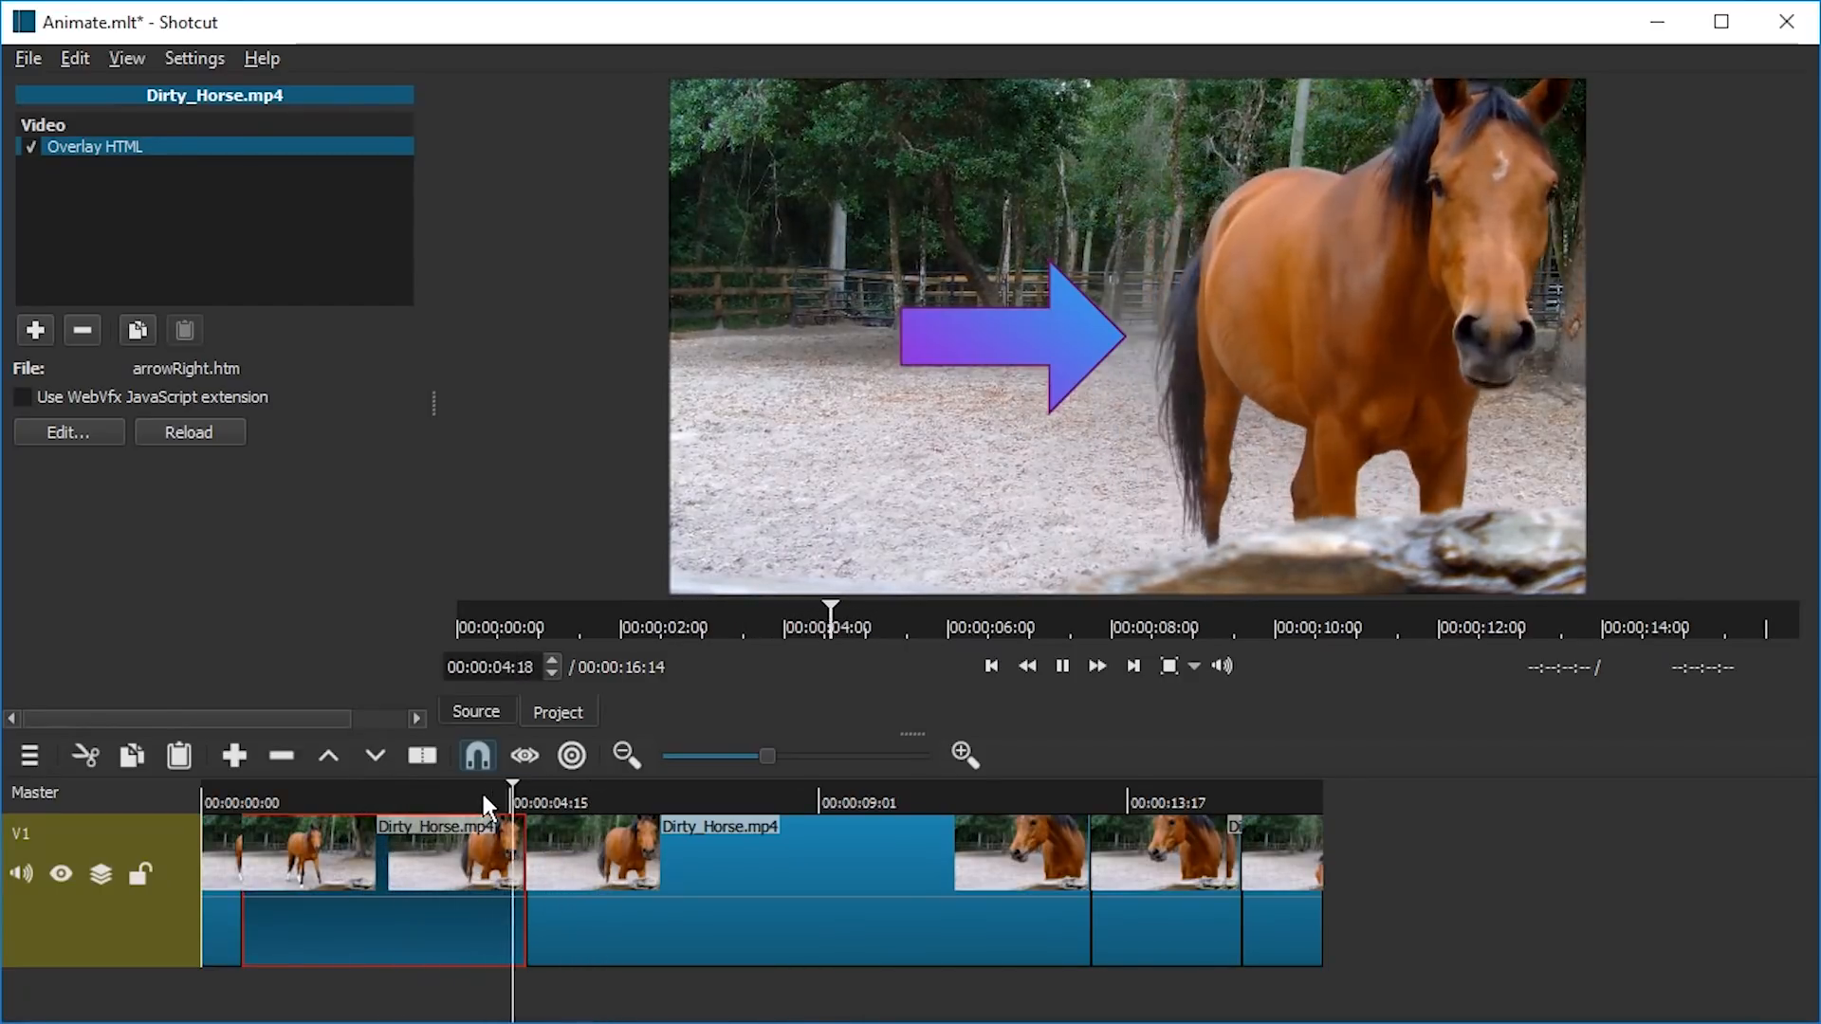
{"action": "left_click", "coordinate": [450, 796]}
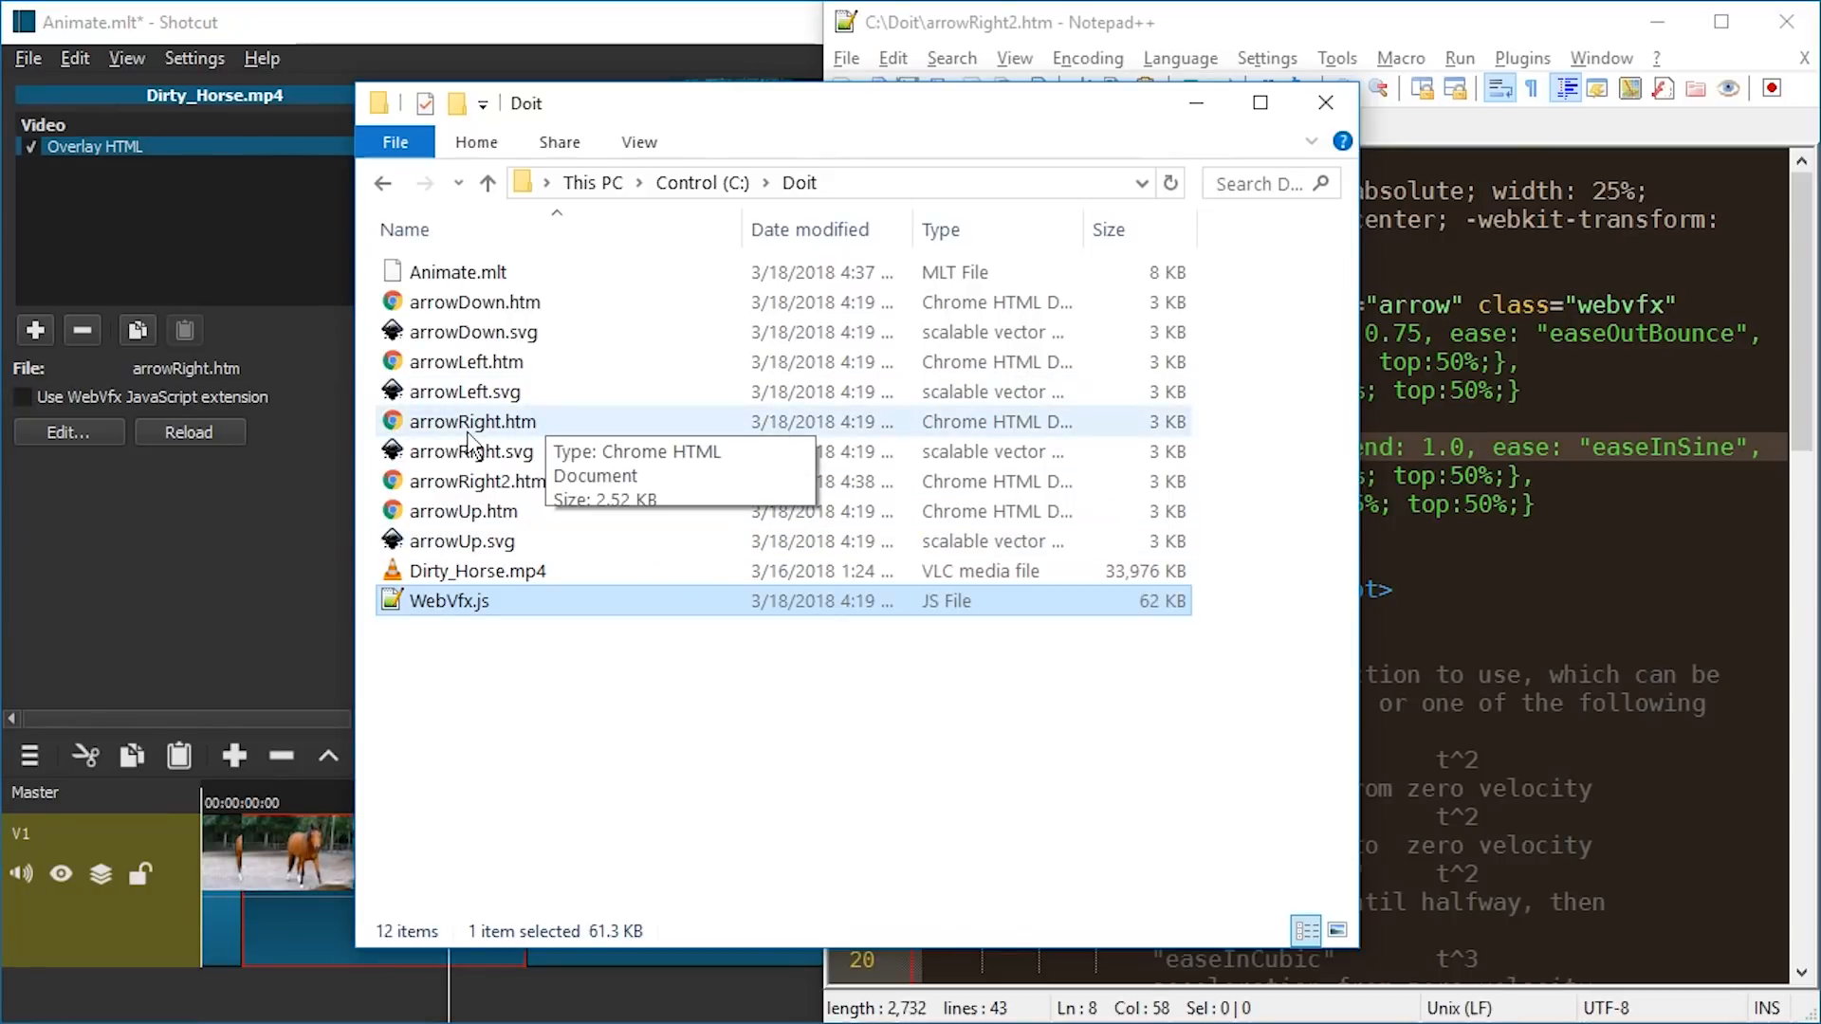
Step: Duplicate arrowRight.htm in the Doit folder and name the copy arrowRight3.htm
{"action": "left_click_drag", "start_coordinate": [468, 434], "coordinate": [549, 724]}
{"action": "key", "text": "F2"}
{"action": "key", "text": "BackSpace"}
{"action": "key", "text": "BackSpace"}
{"action": "key", "text": "BackSpace"}
{"action": "key", "text": "BackSpace"}
{"action": "key", "text": "BackSpace"}
{"action": "key", "text": "BackSpace"}
{"action": "key", "text": "BackSpace"}
{"action": "type", "text": "3"}
{"action": "key", "text": "Return"}
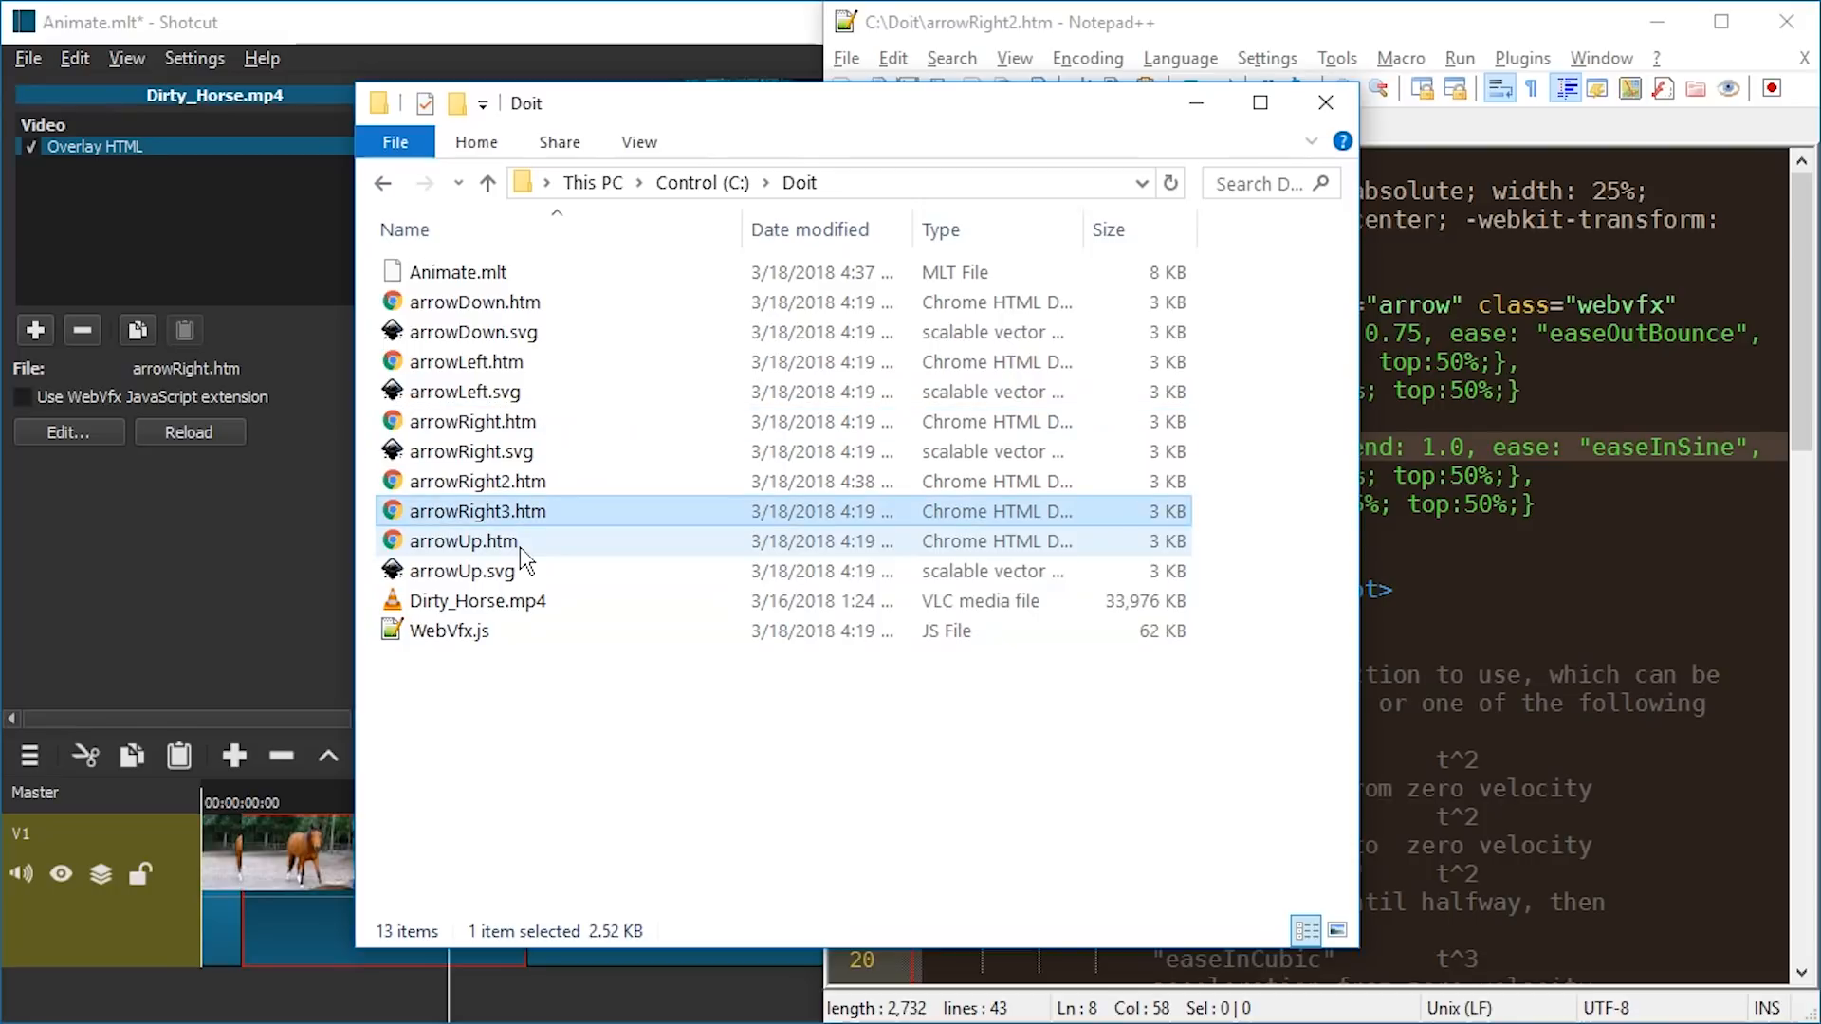
Step: Open arrowRight3.htm in Notepad++ and duplicate the data-animate block below the original, before the img tag's closing bracket
{"action": "left_click_drag", "start_coordinate": [520, 512], "coordinate": [1534, 500]}
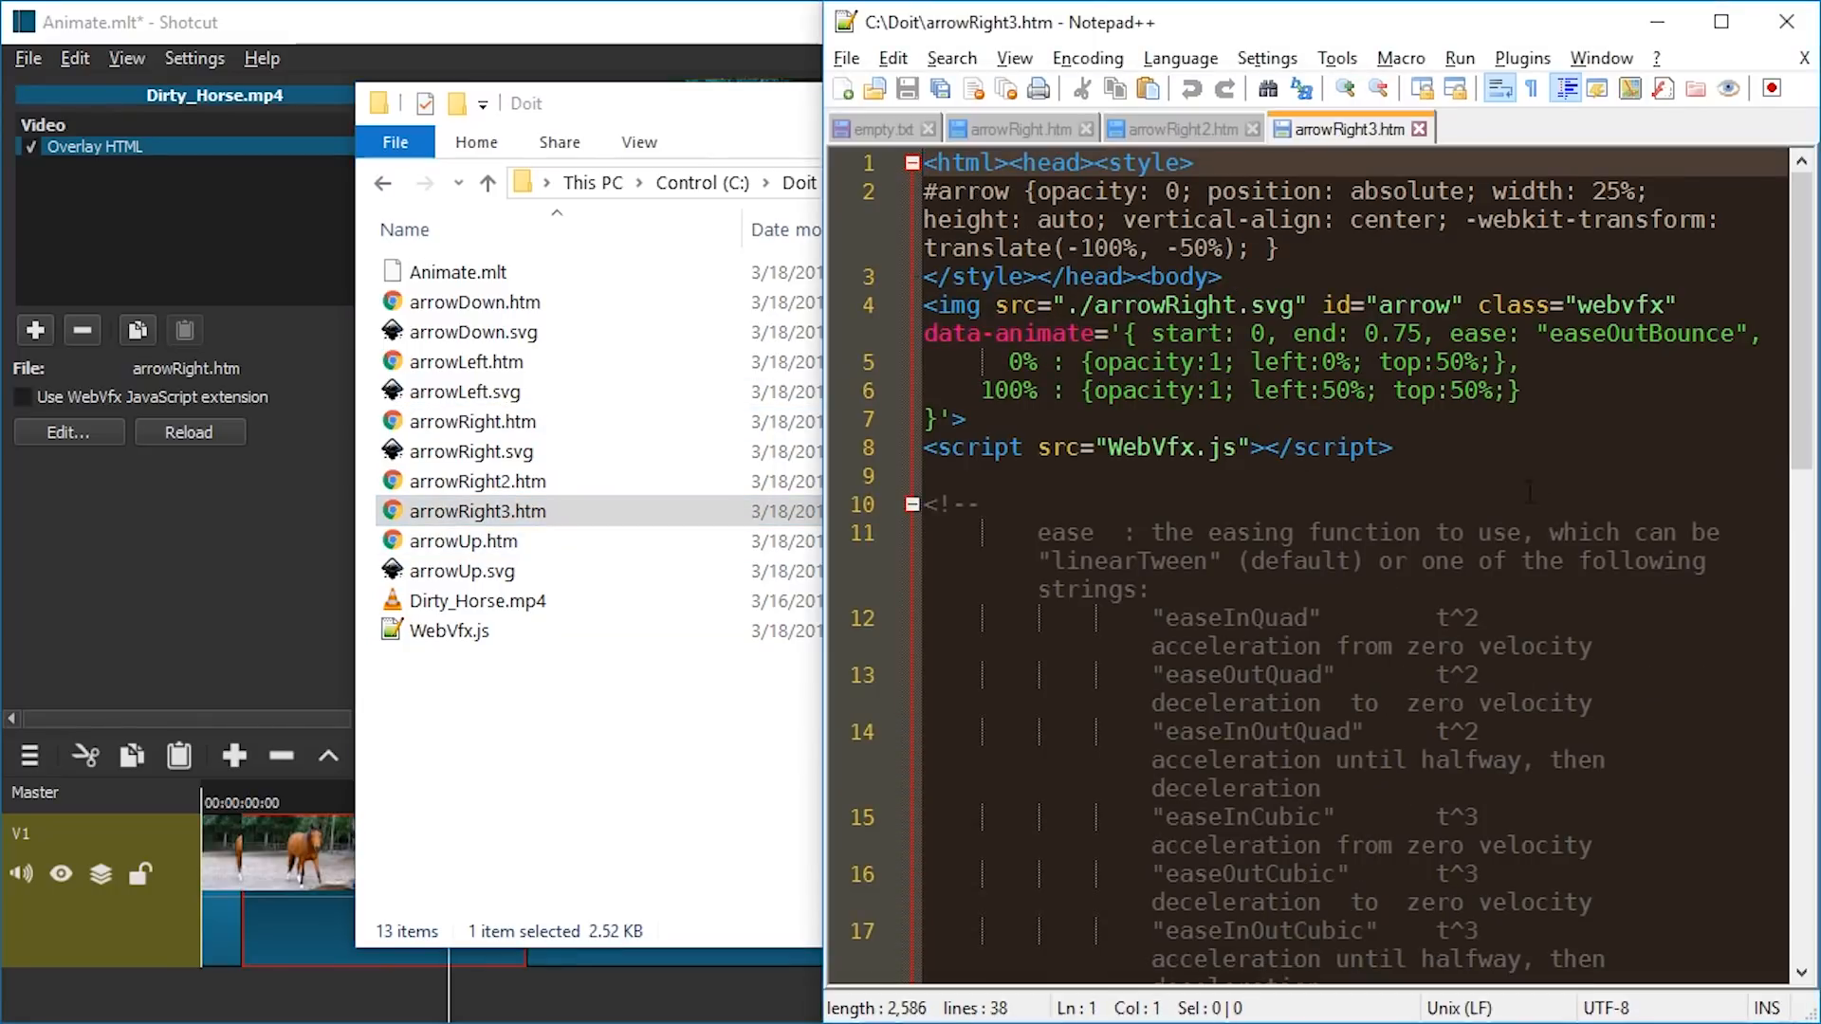
{"action": "left_click", "coordinate": [958, 419]}
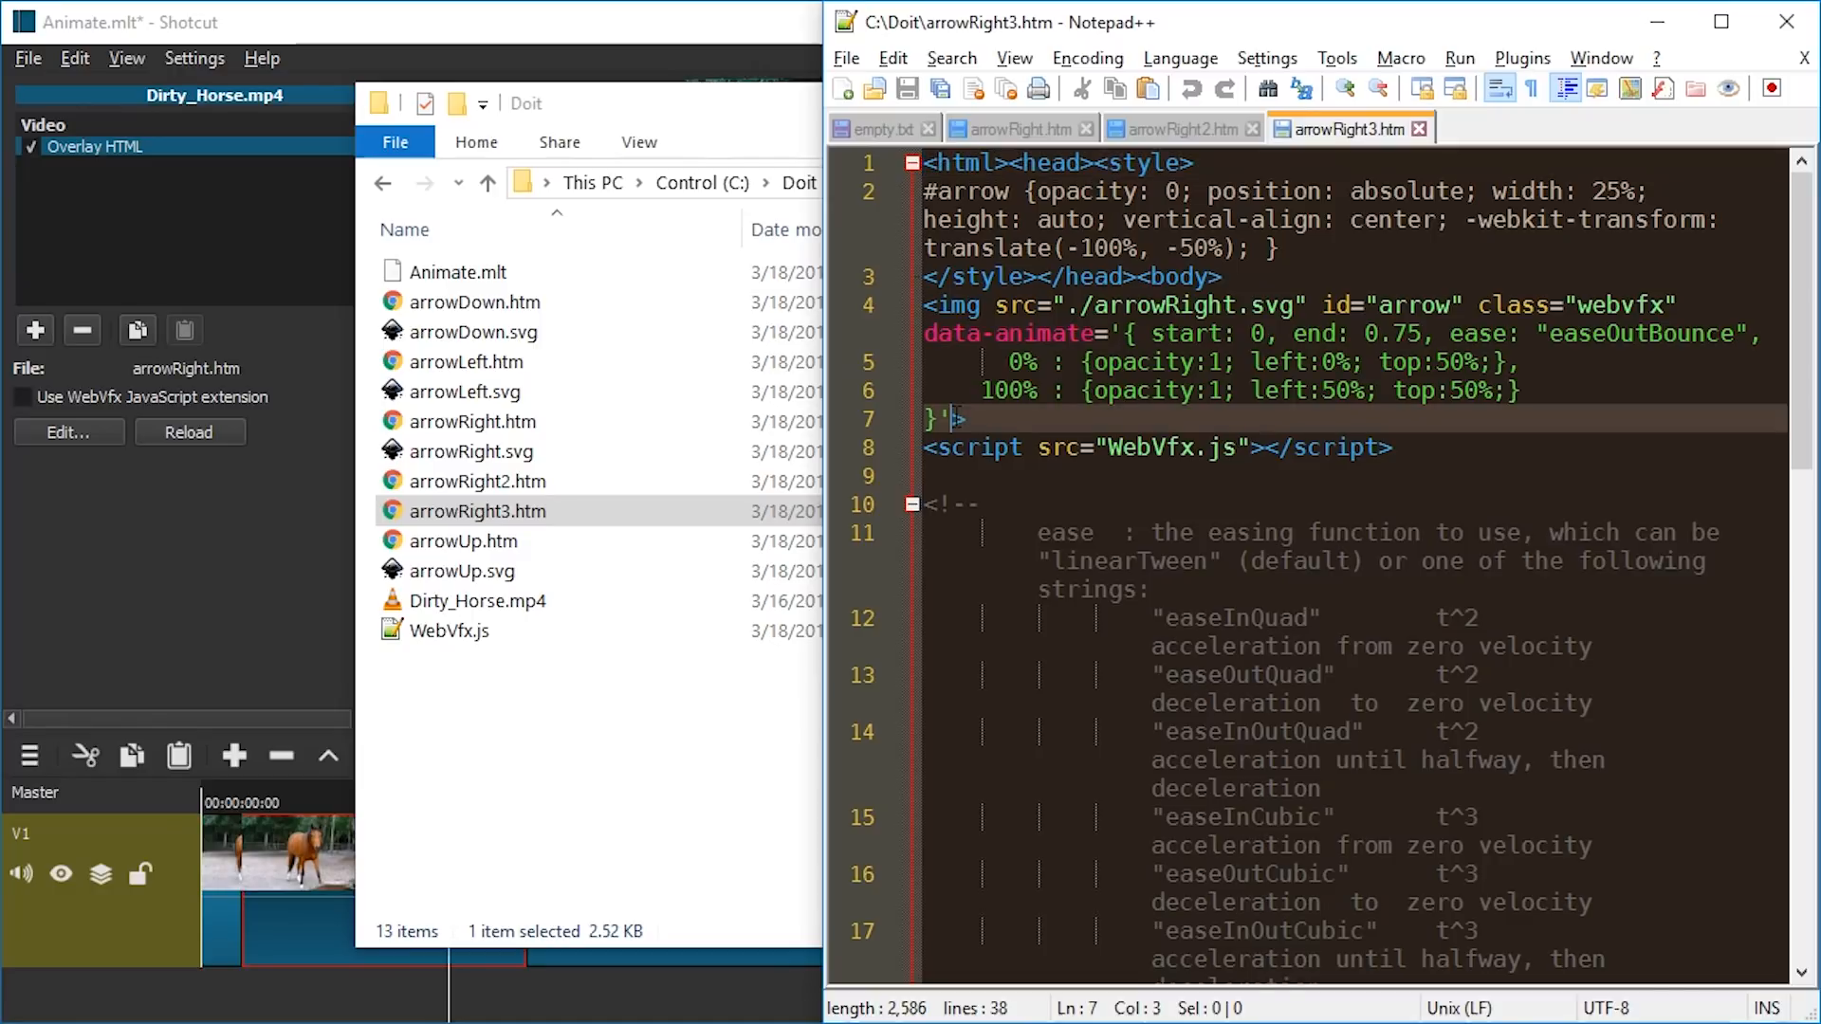
{"action": "key", "text": "Return"}
{"action": "key", "text": "Return"}
{"action": "key", "text": "Up"}
{"action": "key", "text": "shift+Up"}
{"action": "key", "text": "shift+Up"}
{"action": "key", "text": "shift+Up"}
{"action": "key", "text": "shift+Up"}
{"action": "key", "text": "ctrl+c"}
{"action": "key", "text": "Right"}
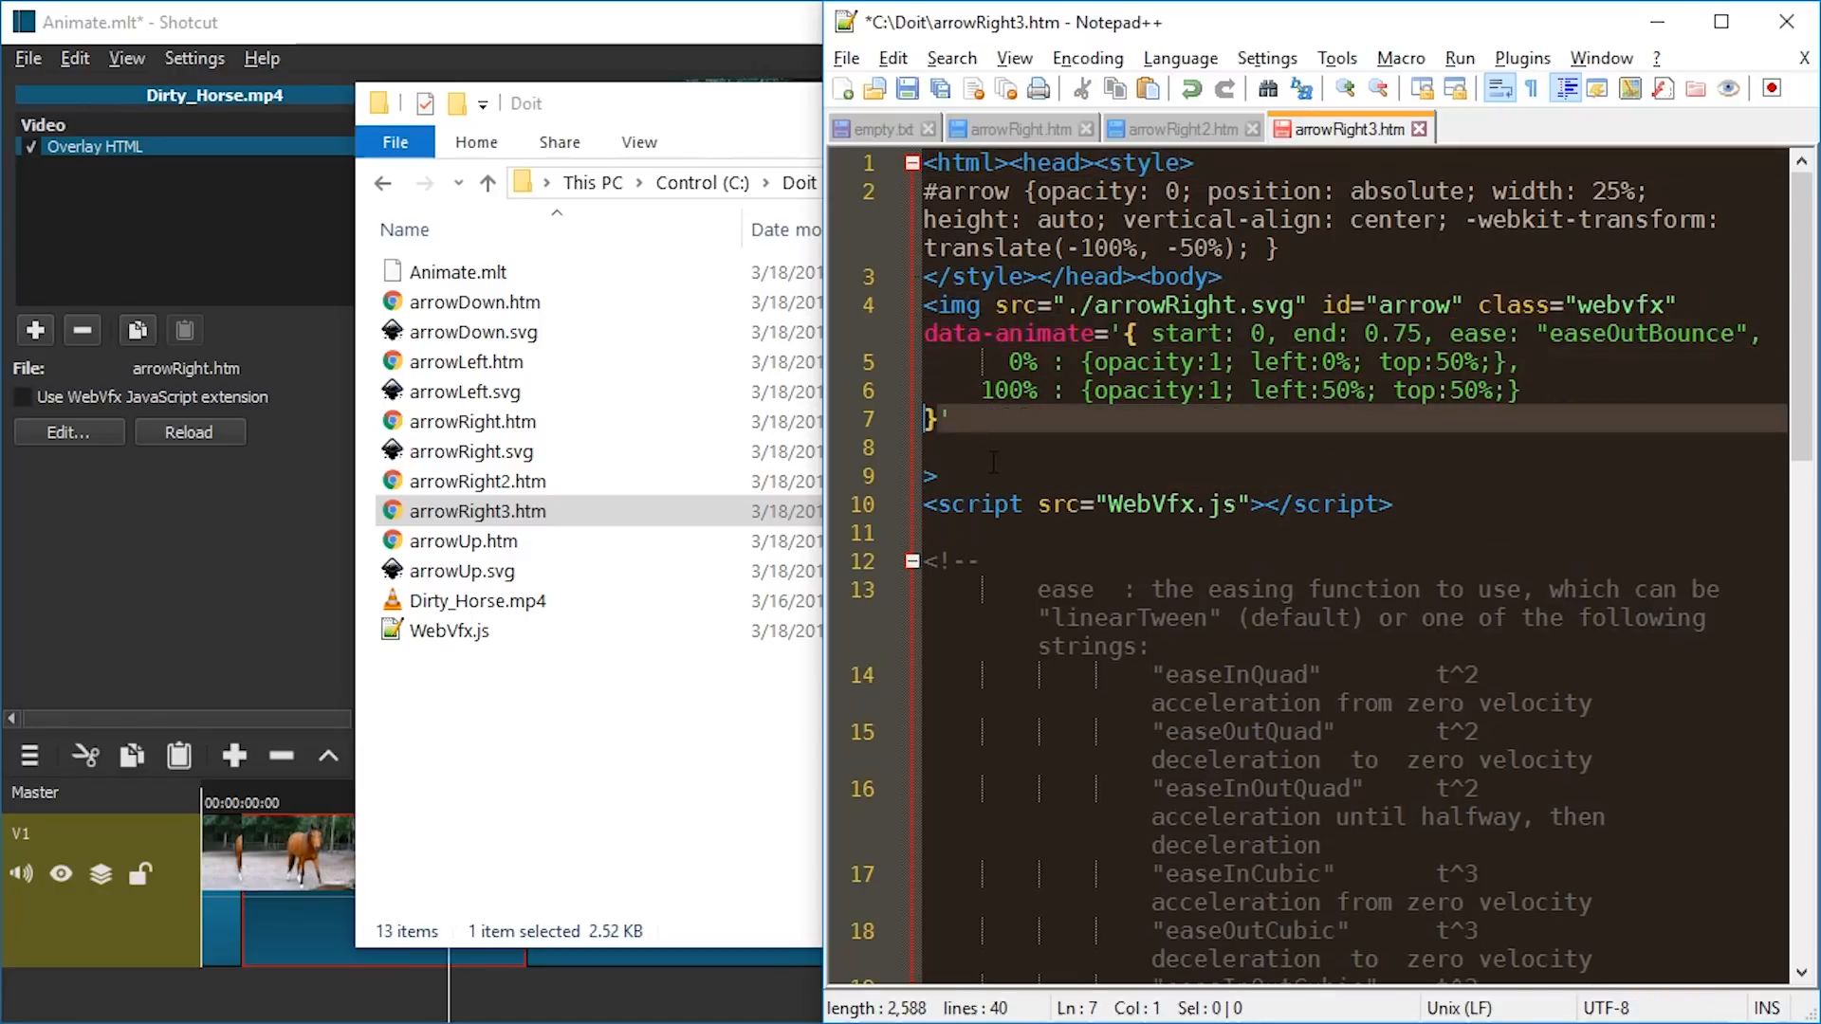
{"action": "key", "text": "ctrl+v"}
{"action": "key", "text": "BackSpace"}
Step: Rename the duplicated block data-animate2 and set its start to 0.75 and its end to 1.0
{"action": "key", "text": "Up"}
{"action": "key", "text": "Up"}
{"action": "key", "text": "Up"}
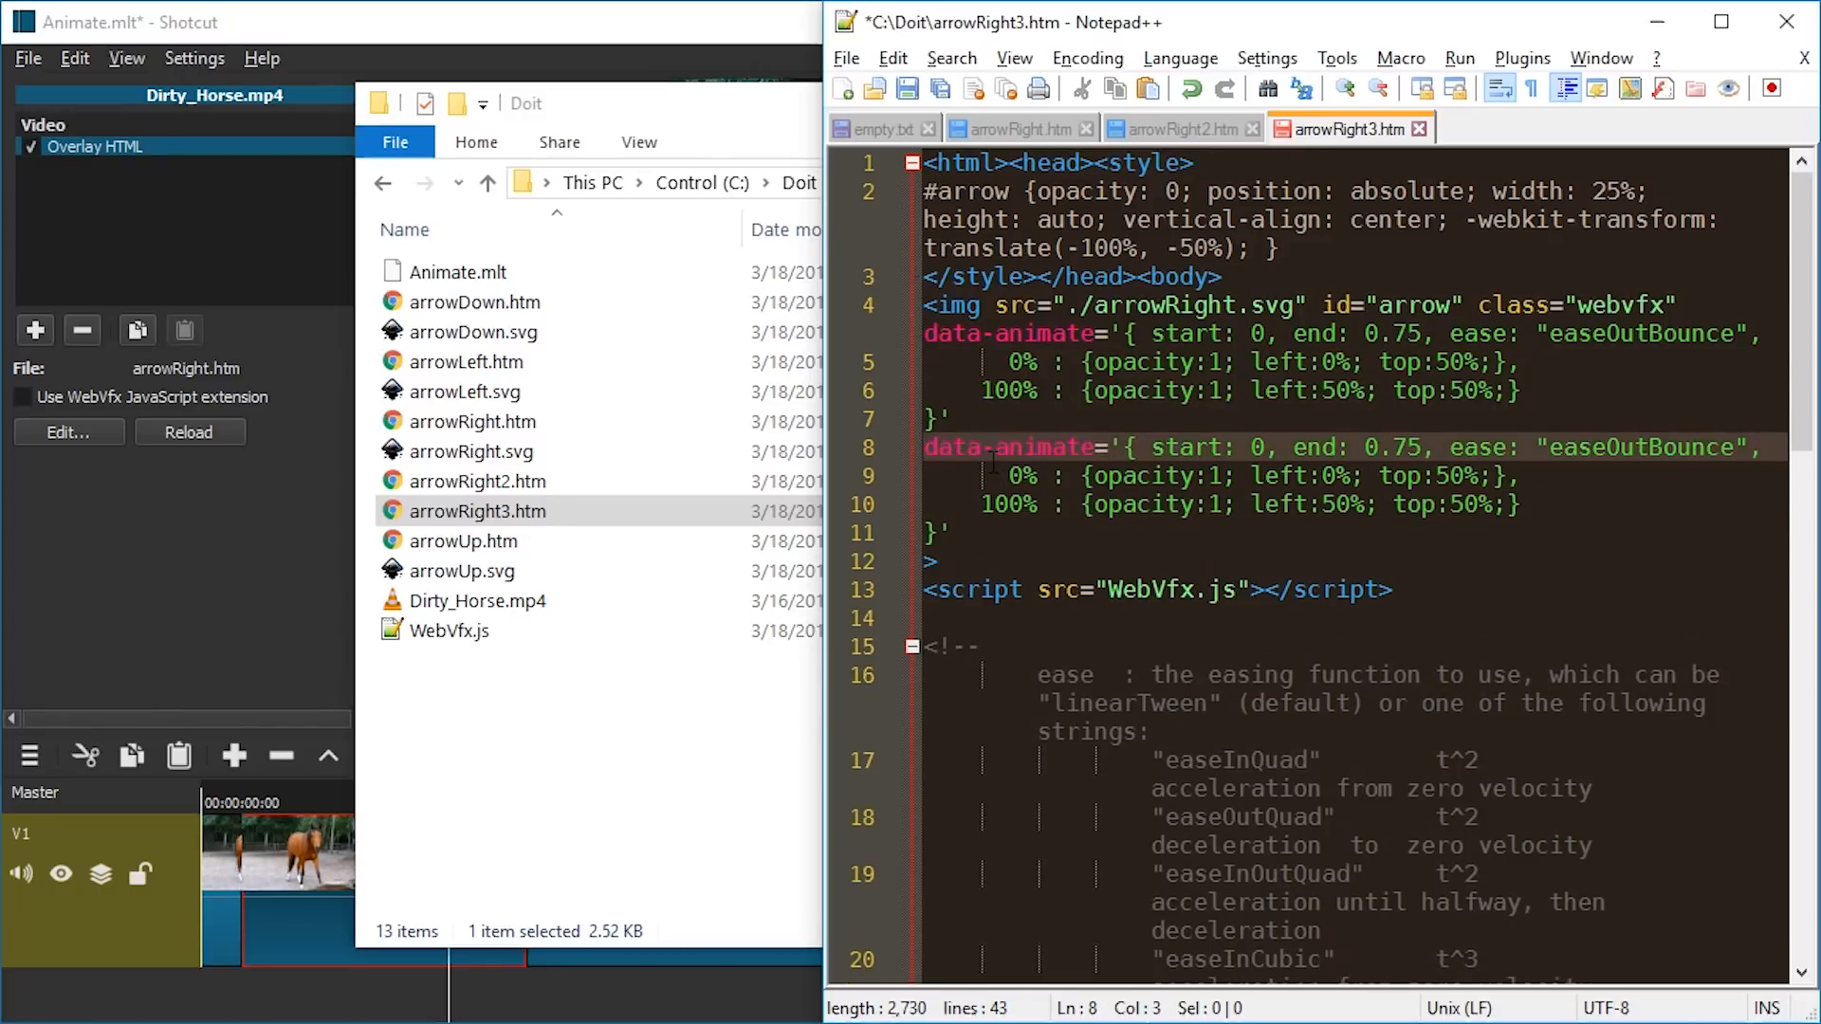
{"action": "key", "text": "ctrl+Right"}
{"action": "type", "text": "2"}
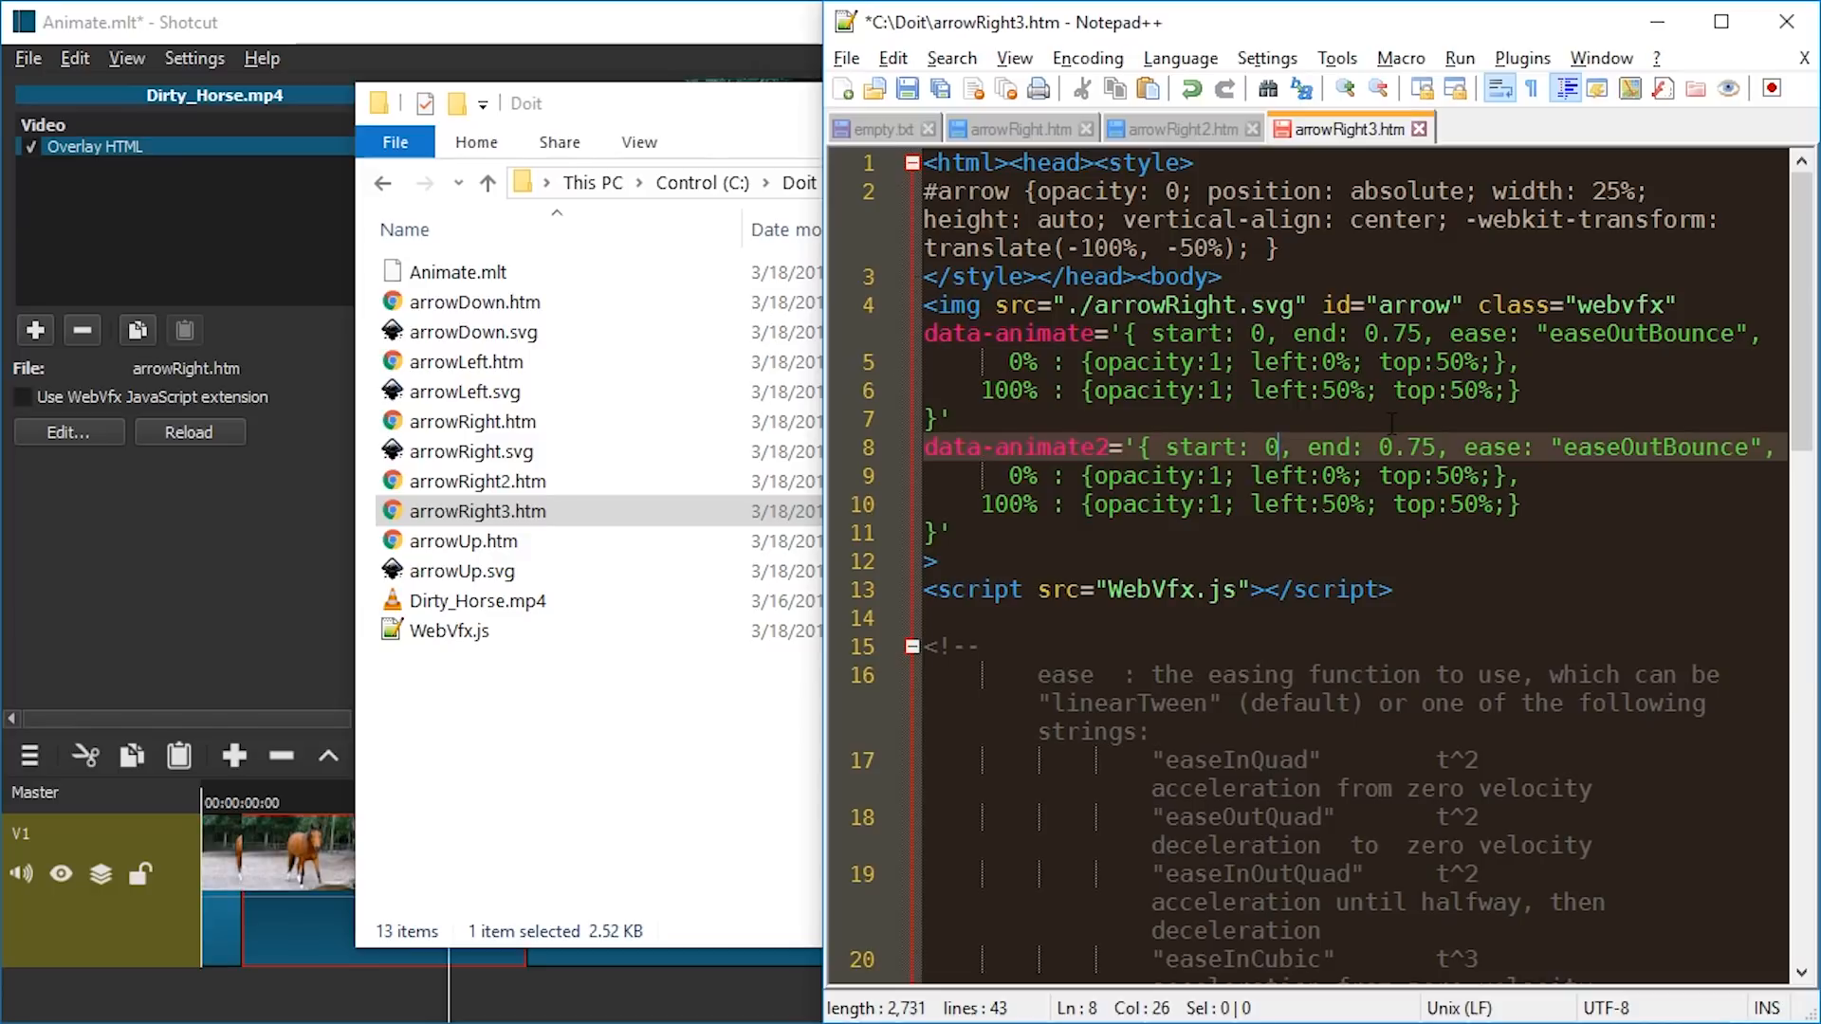
{"action": "type", "text": ".75"}
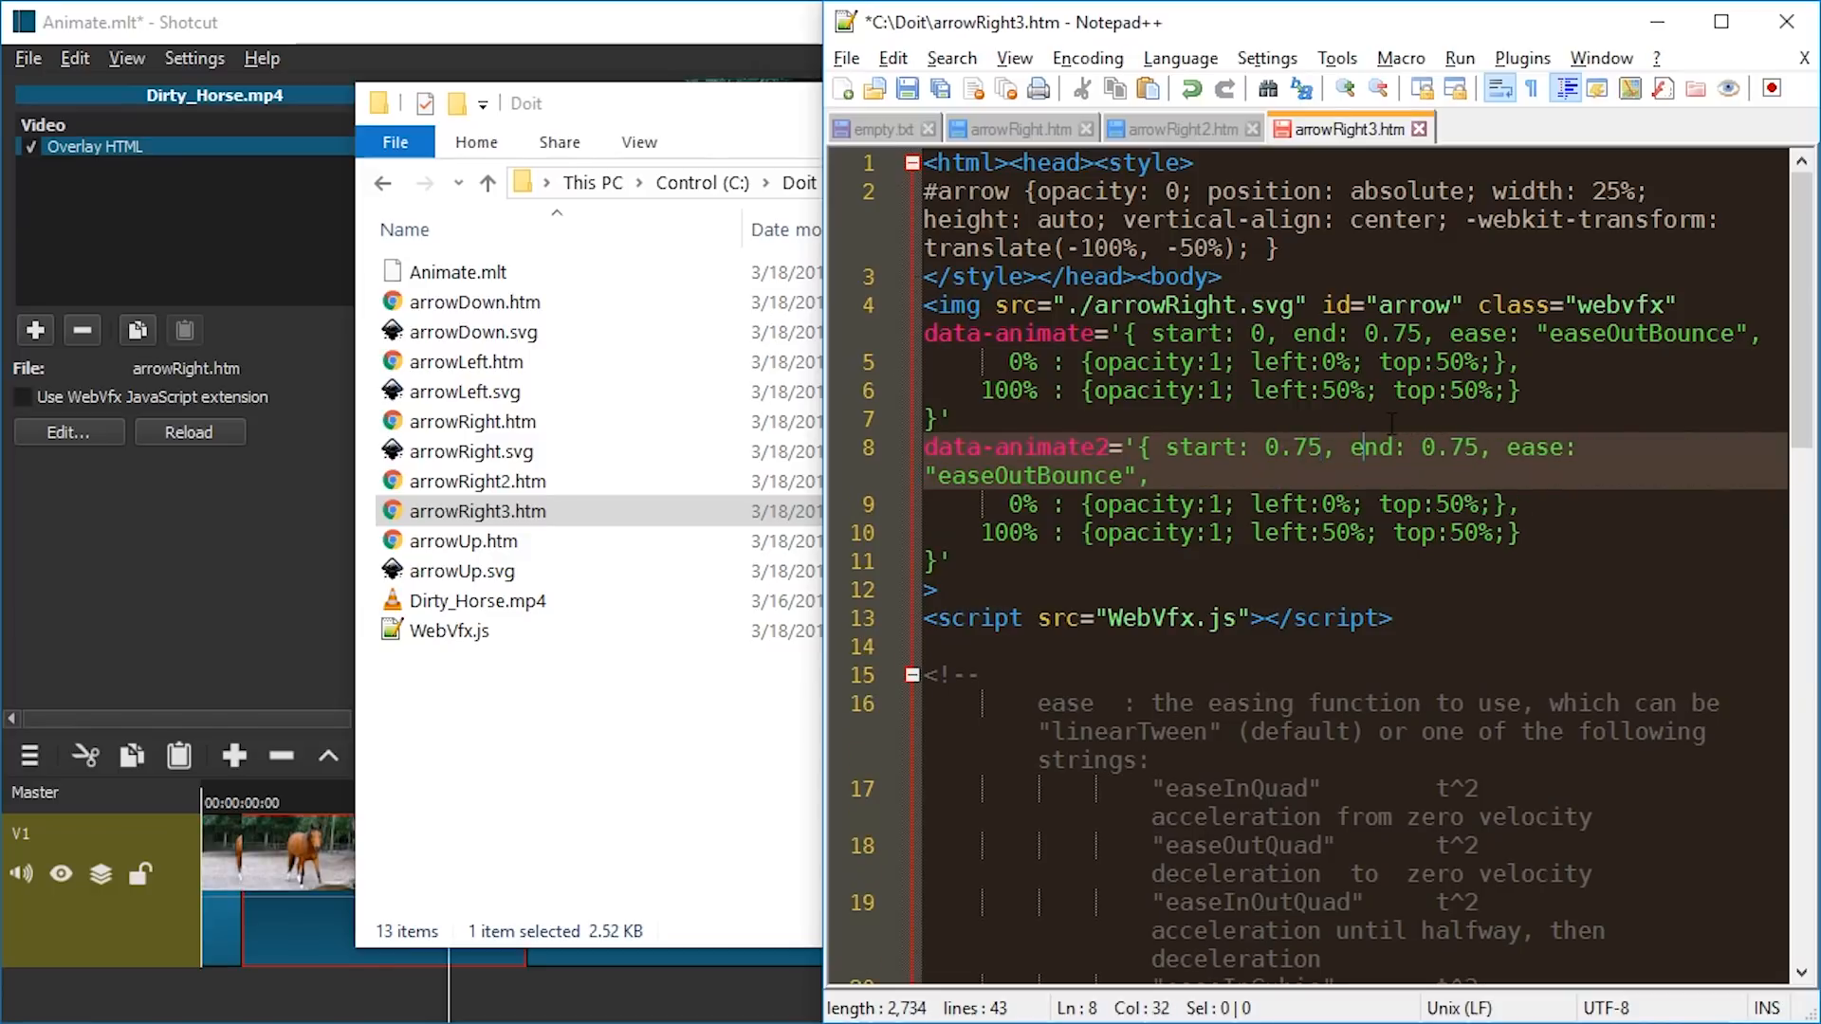
{"action": "key", "text": "Right"}
{"action": "key", "text": "Delete"}
{"action": "key", "text": "Delete"}
{"action": "key", "text": "Delete"}
{"action": "key", "text": "Delete"}
{"action": "type", "text": "1.0"}
Step: Set the data-animate2 easing to linearTween, copied from the easing function list
{"action": "double_click", "coordinate": [1150, 719]}
{"action": "key", "text": "ctrl+c"}
{"action": "double_click", "coordinate": [986, 477]}
{"action": "key", "text": "ctrl+v"}
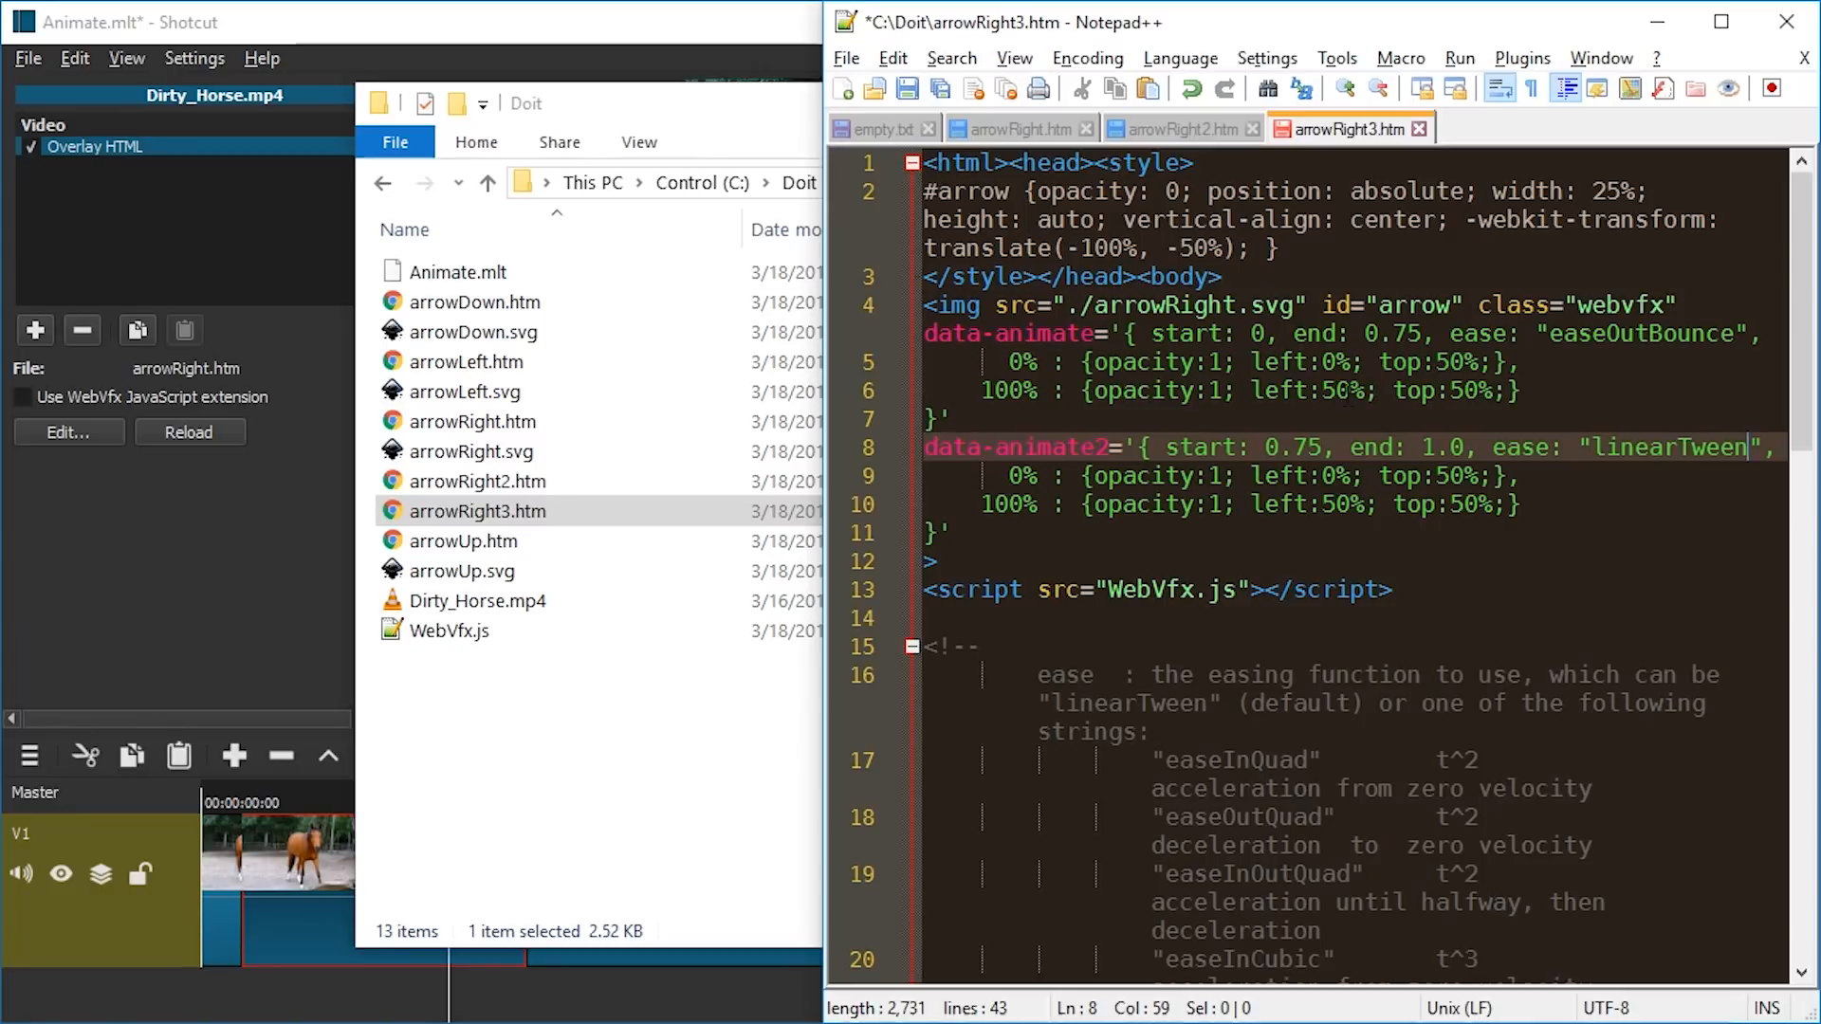
Step: Set the left position in data-animate2's 0% keyframe to 50%, copied from the 100% keyframe of data-animate
{"action": "double_click", "coordinate": [1333, 389]}
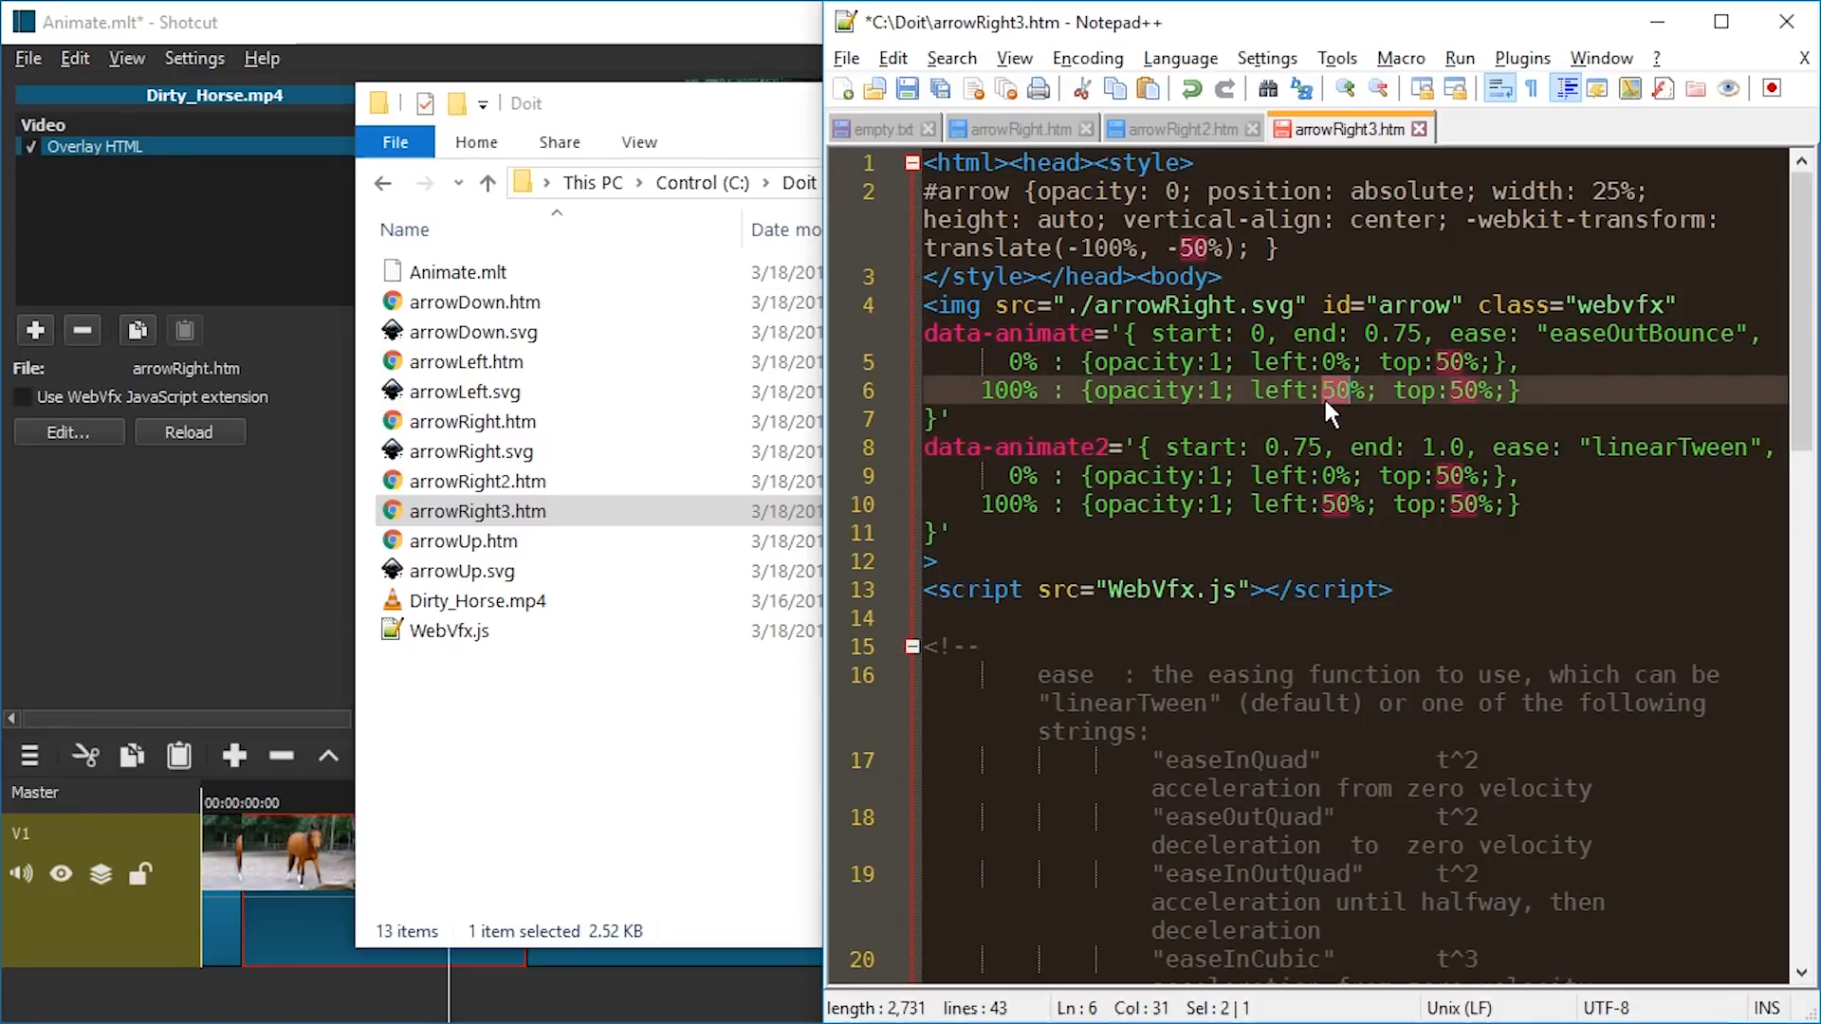
{"action": "key", "text": "ctrl+c"}
{"action": "double_click", "coordinate": [1333, 475]}
{"action": "key", "text": "ctrl+v"}
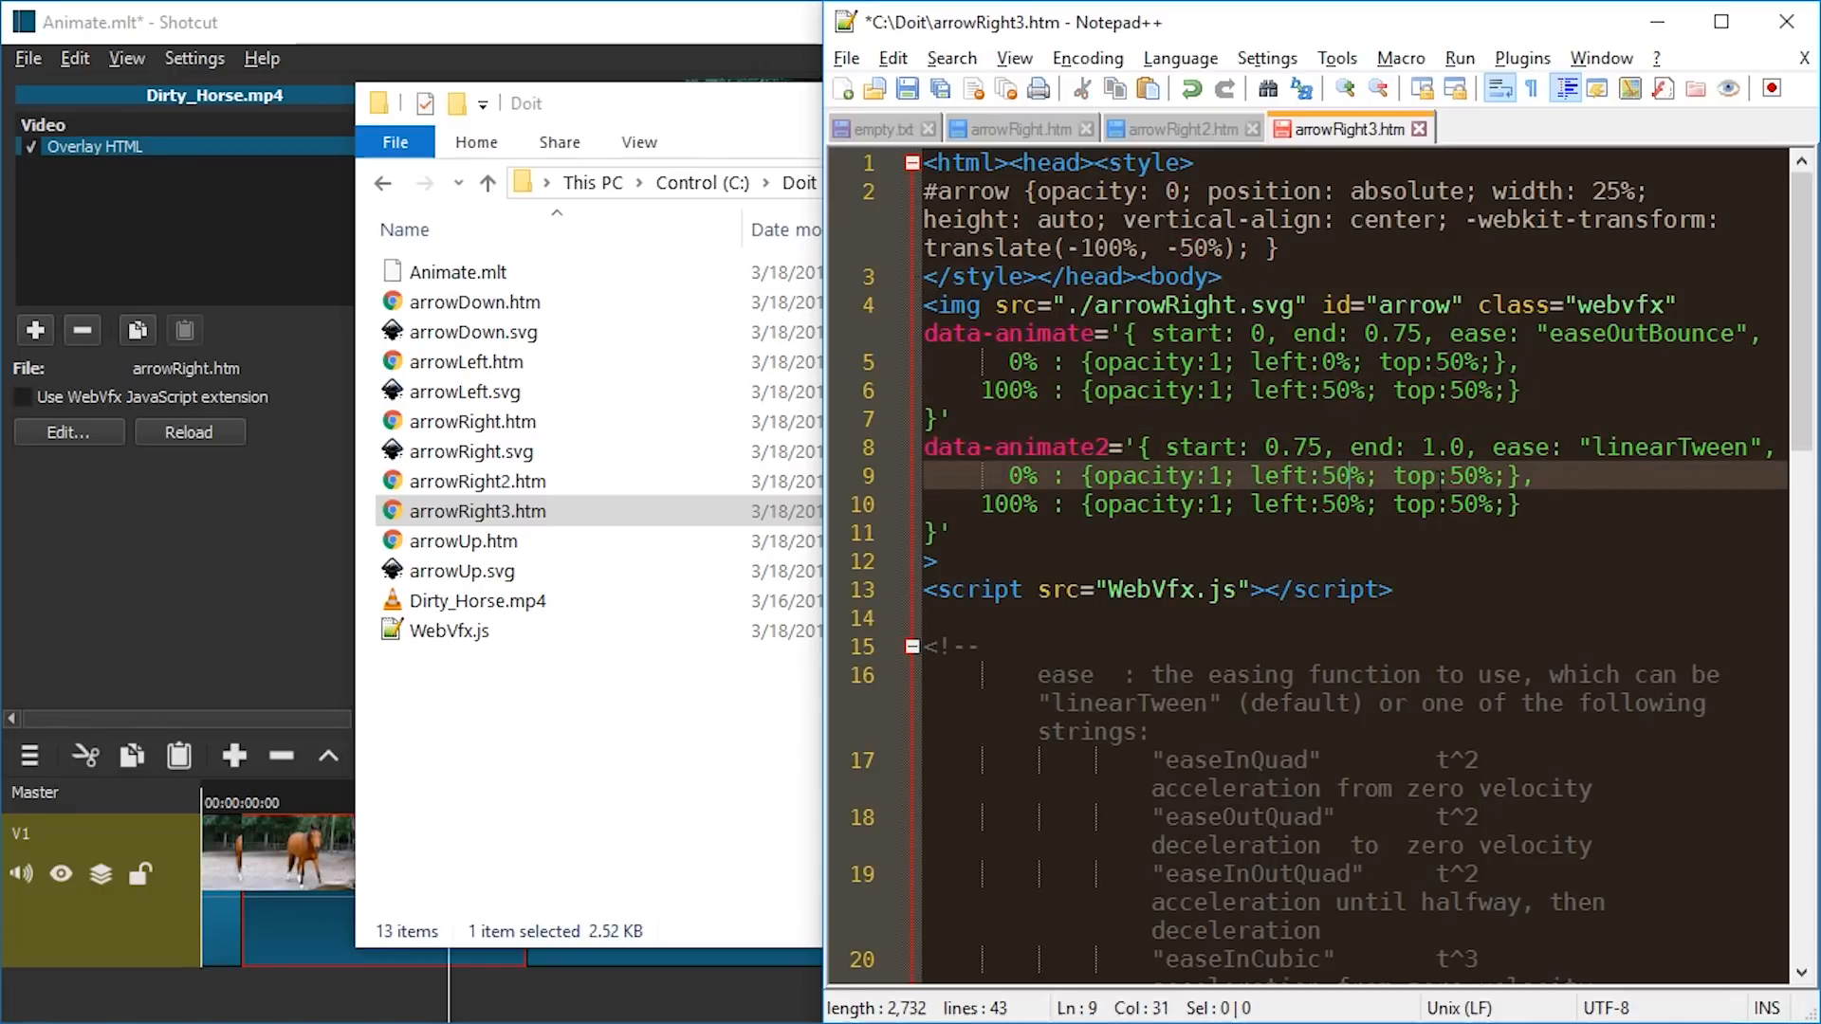
{"action": "double_click", "coordinate": [1335, 390]}
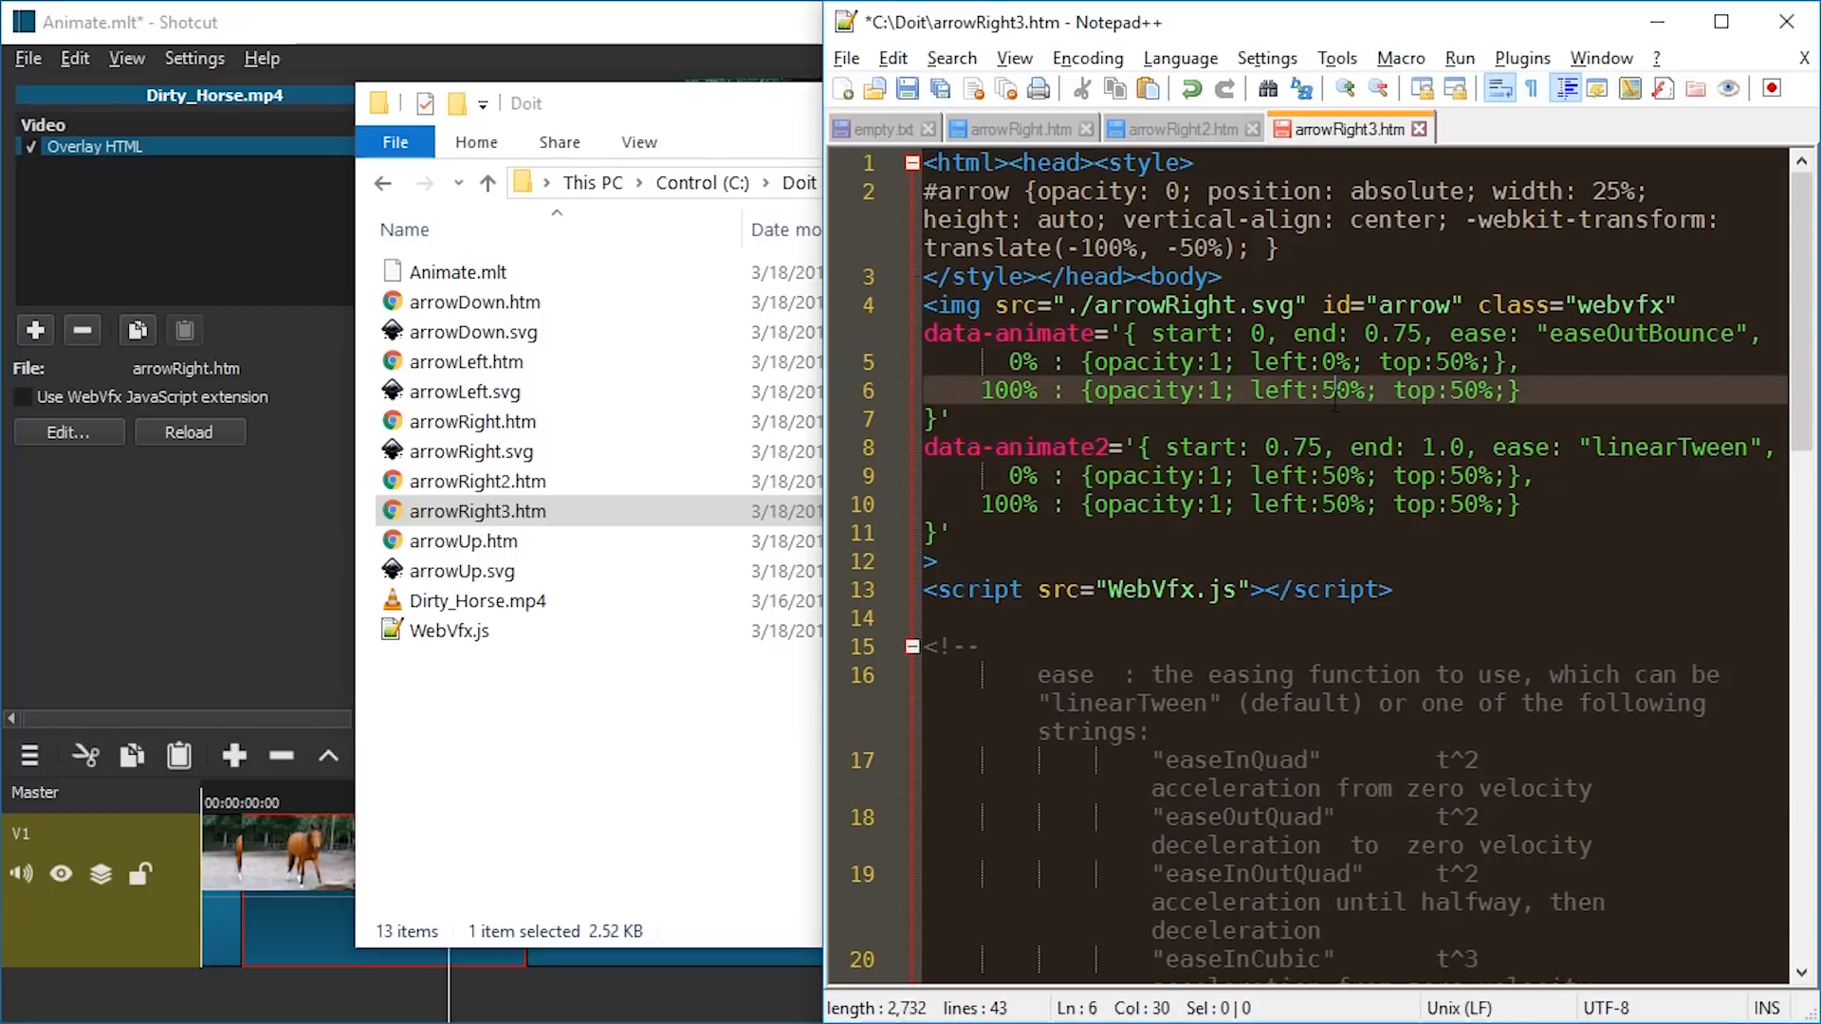
{"action": "double_click", "coordinate": [1463, 393]}
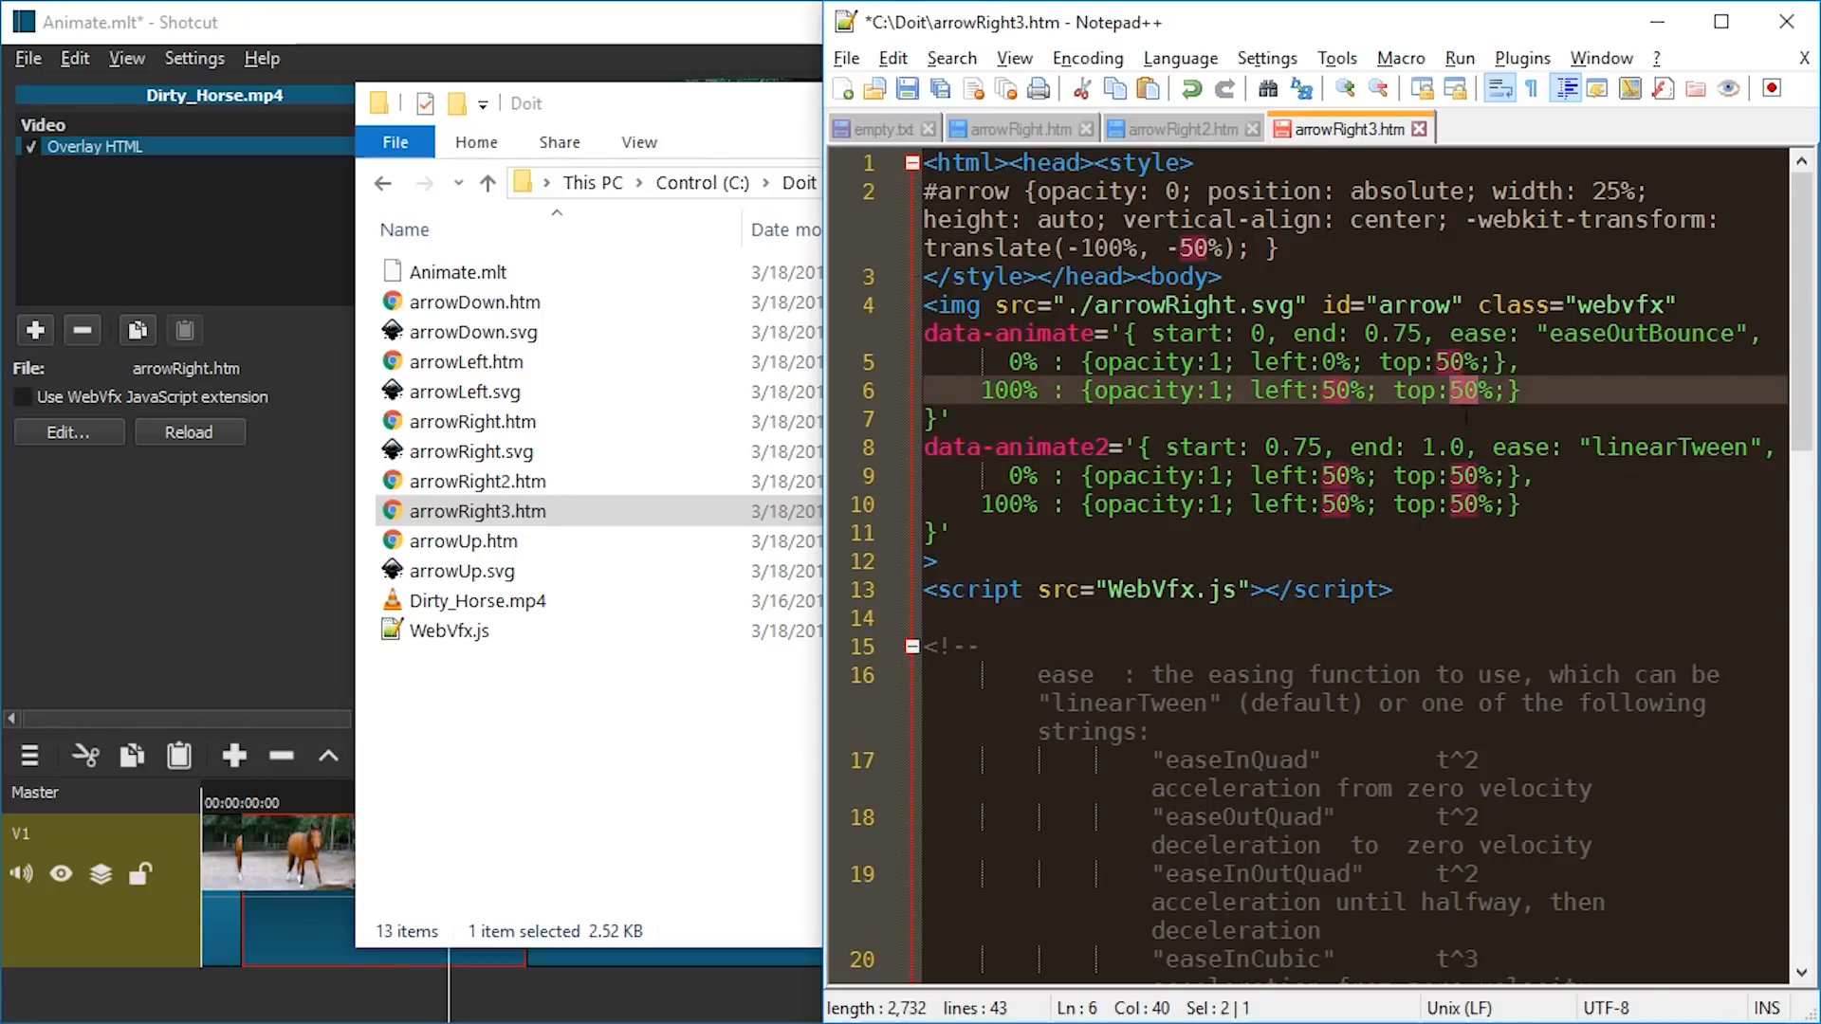
Step: Remove the left and top positions from both data-animate2 keyframes, leaving only opacity:1
{"action": "mouse_move", "coordinate": [1508, 475]}
{"action": "left_mouse_down"}
{"action": "mouse_move", "coordinate": [1254, 475]}
{"action": "mouse_move", "coordinate": [1238, 504]}
{"action": "mouse_move", "coordinate": [1508, 503]}
{"action": "left_mouse_up"}
{"action": "key", "text": "Delete"}
{"action": "key", "text": "BackSpace"}
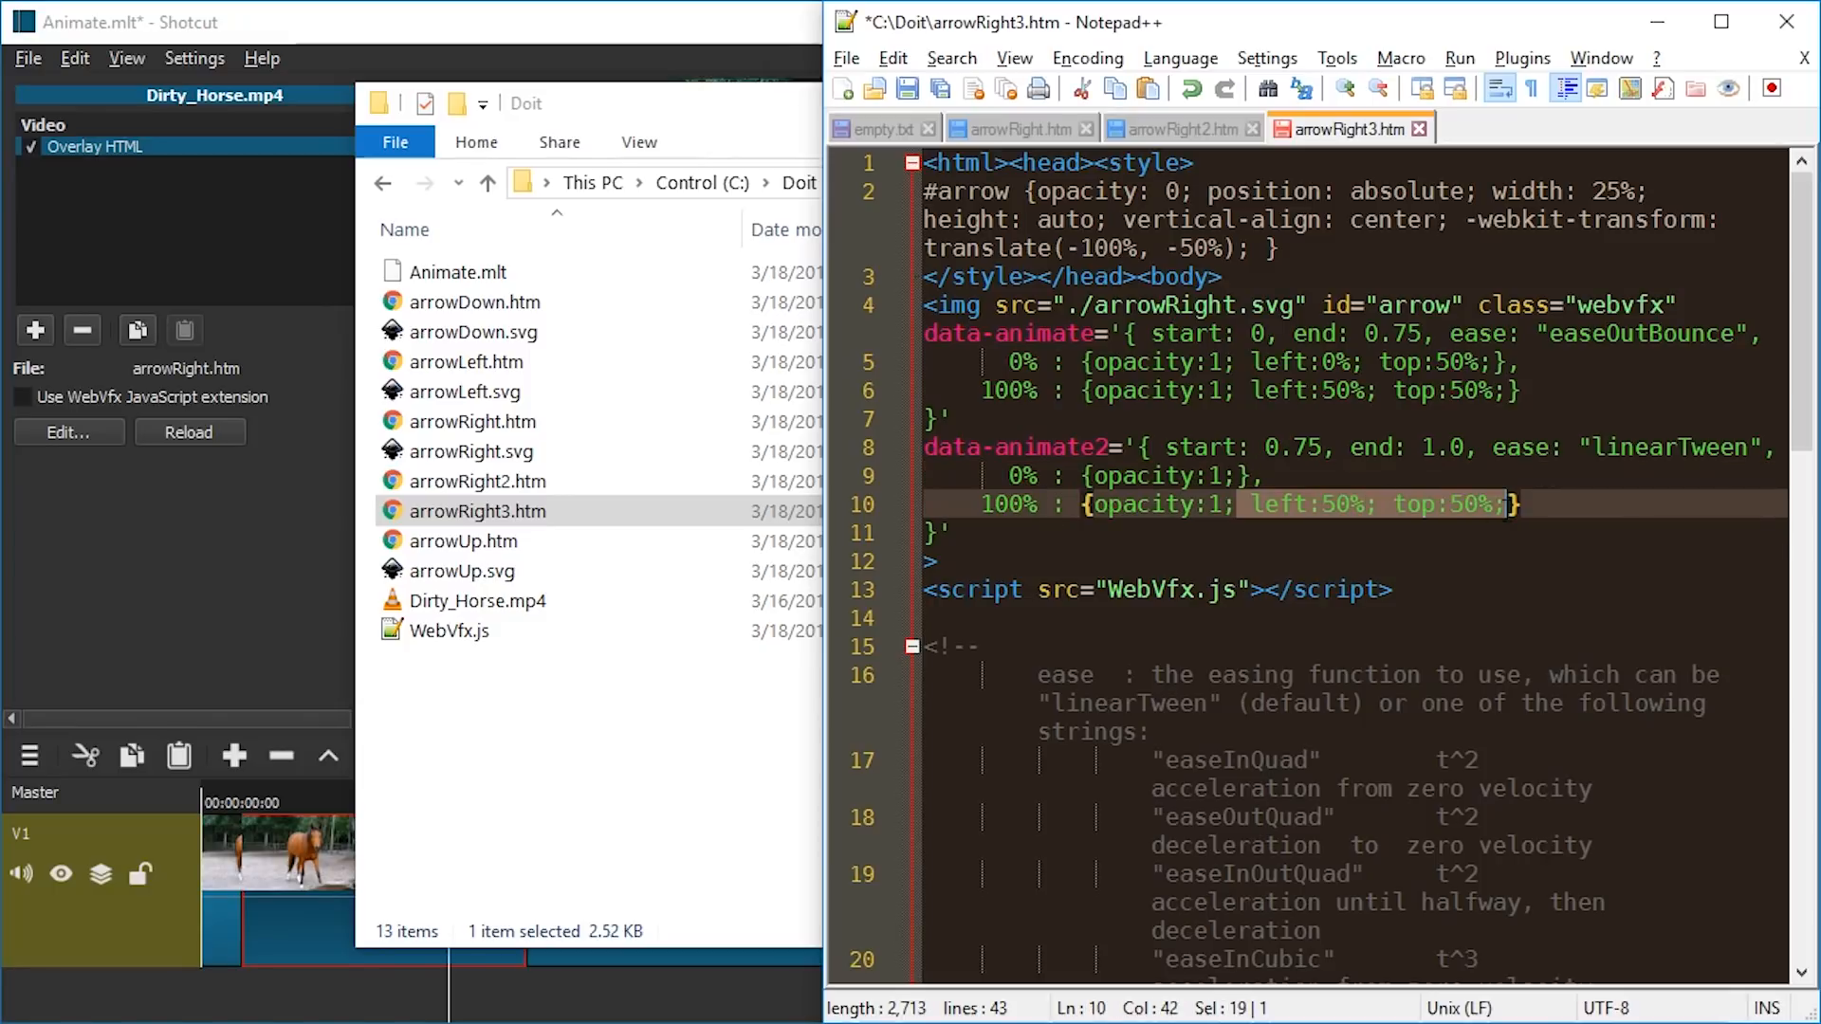
{"action": "key", "text": "Delete"}
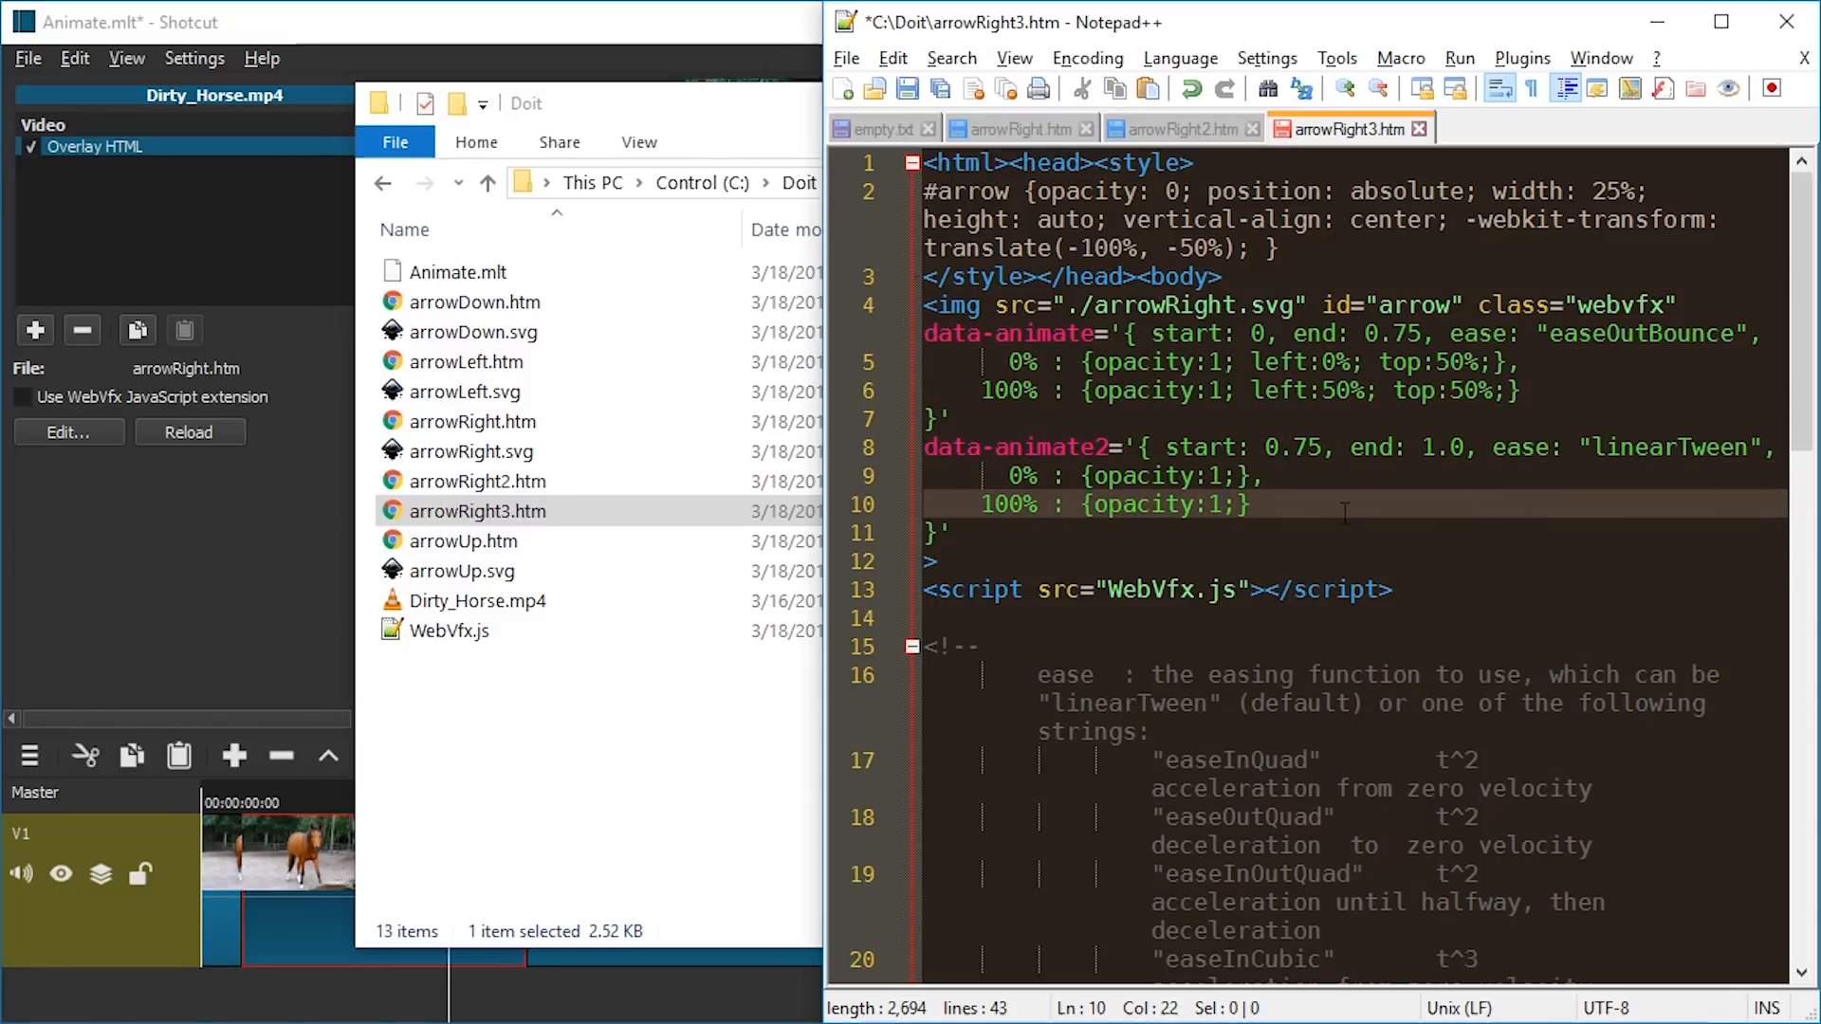
Step: Set the opacity in data-animate2's 100% keyframe to 0 and save arrowRight3.htm
{"action": "type", "text": "0"}
{"action": "key", "text": "ctrl+s"}
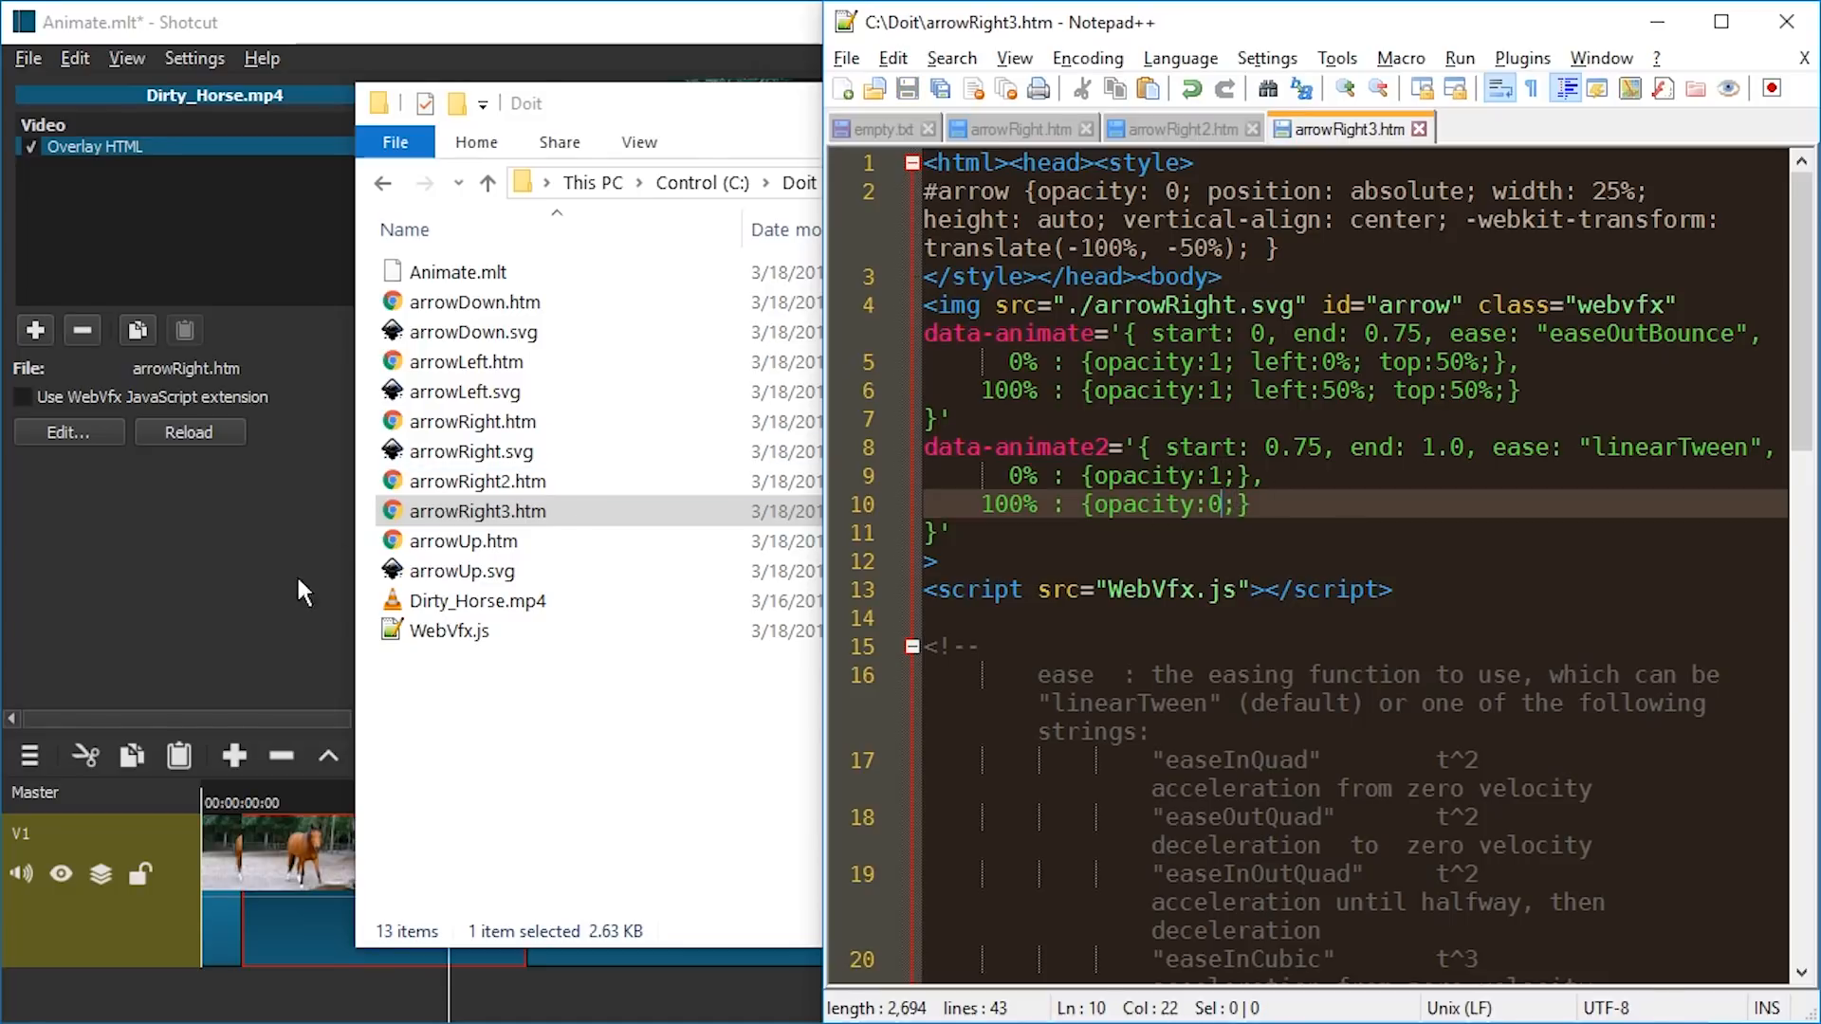
Step: In Shotcut, replace the selected clip's Overlay HTML filter with a new one loading arrowRight3.htm, and play the timeline from near its start
{"action": "left_click", "coordinate": [164, 635]}
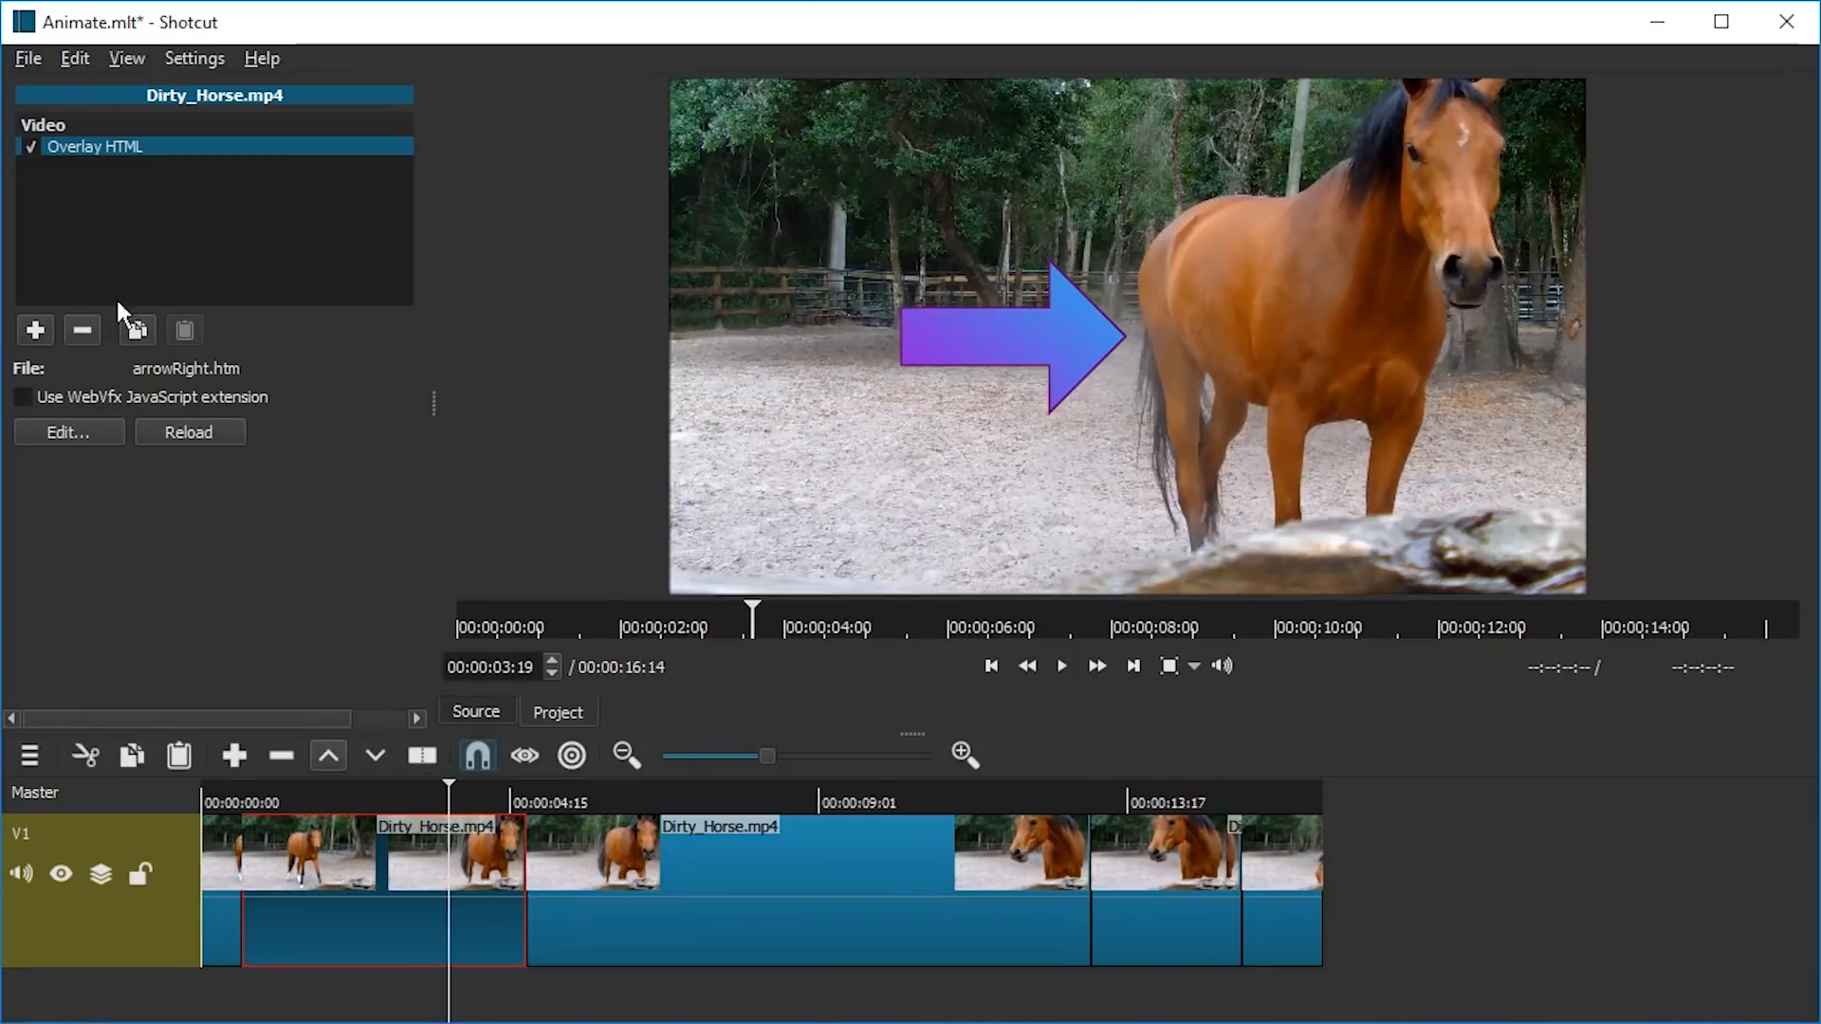
{"action": "left_click", "coordinate": [84, 331]}
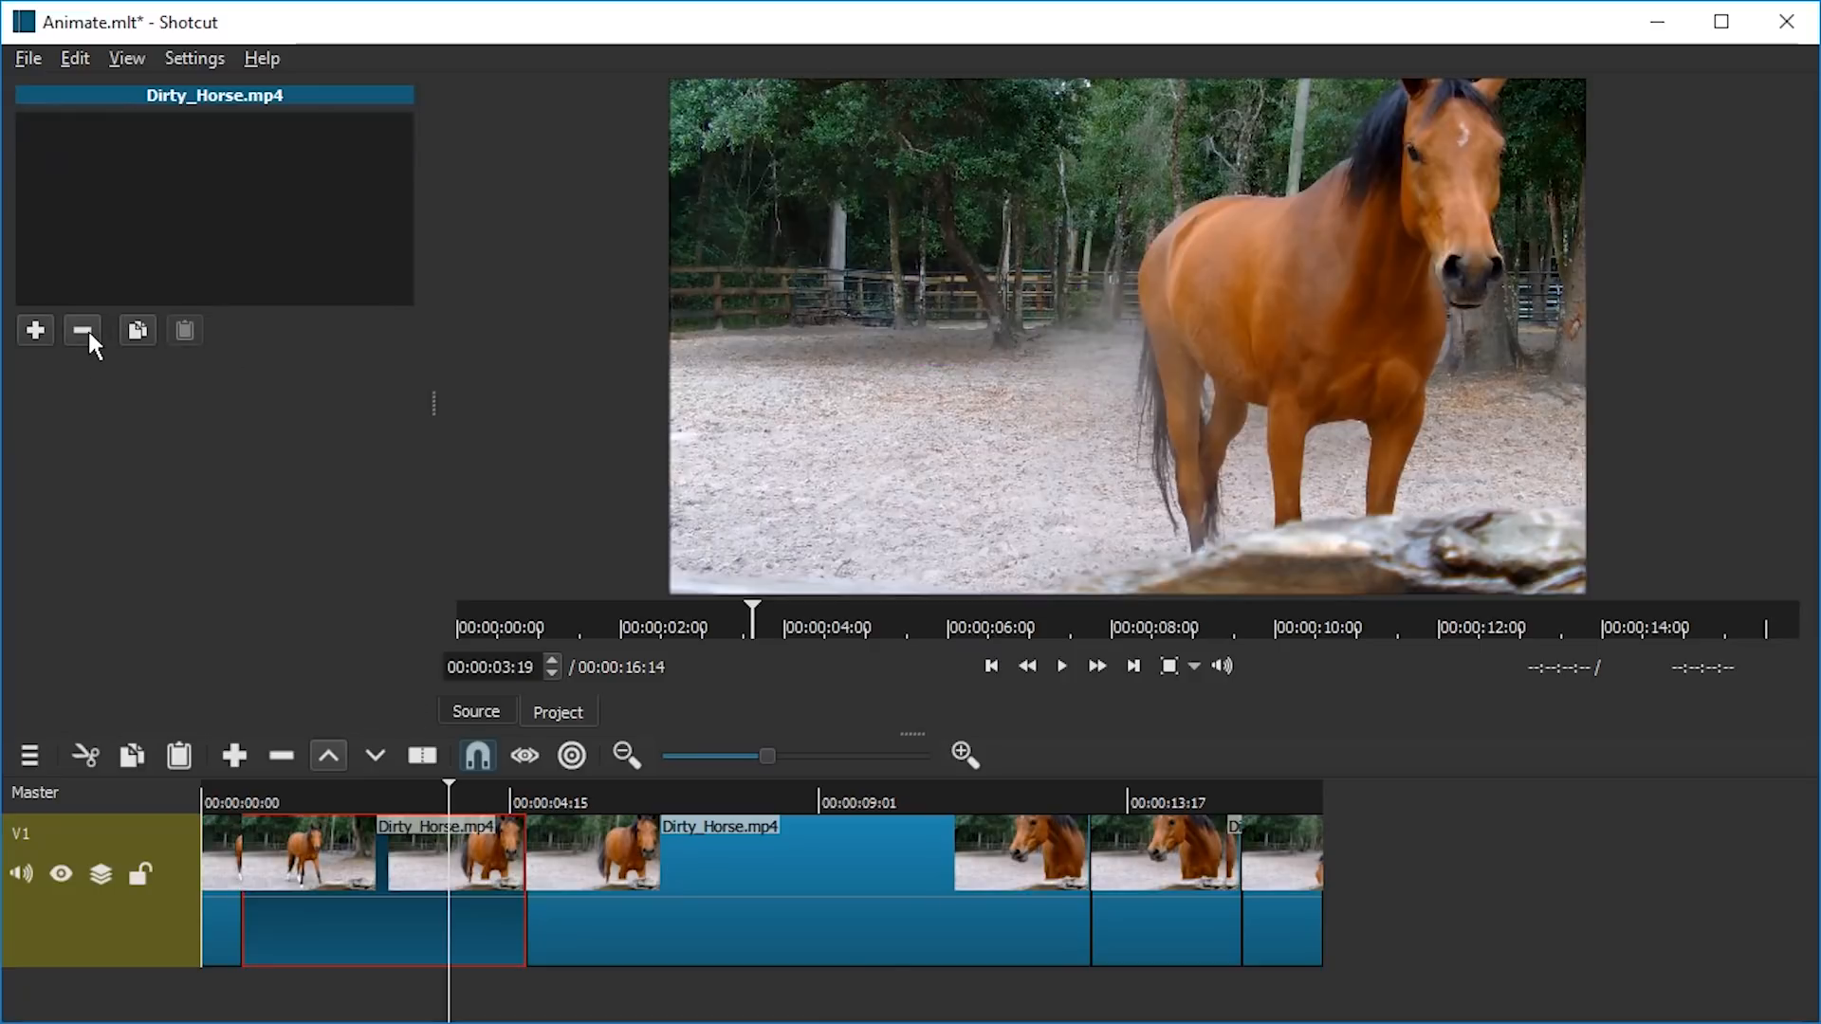
{"action": "left_click", "coordinate": [37, 330]}
{"action": "left_click", "coordinate": [104, 519]}
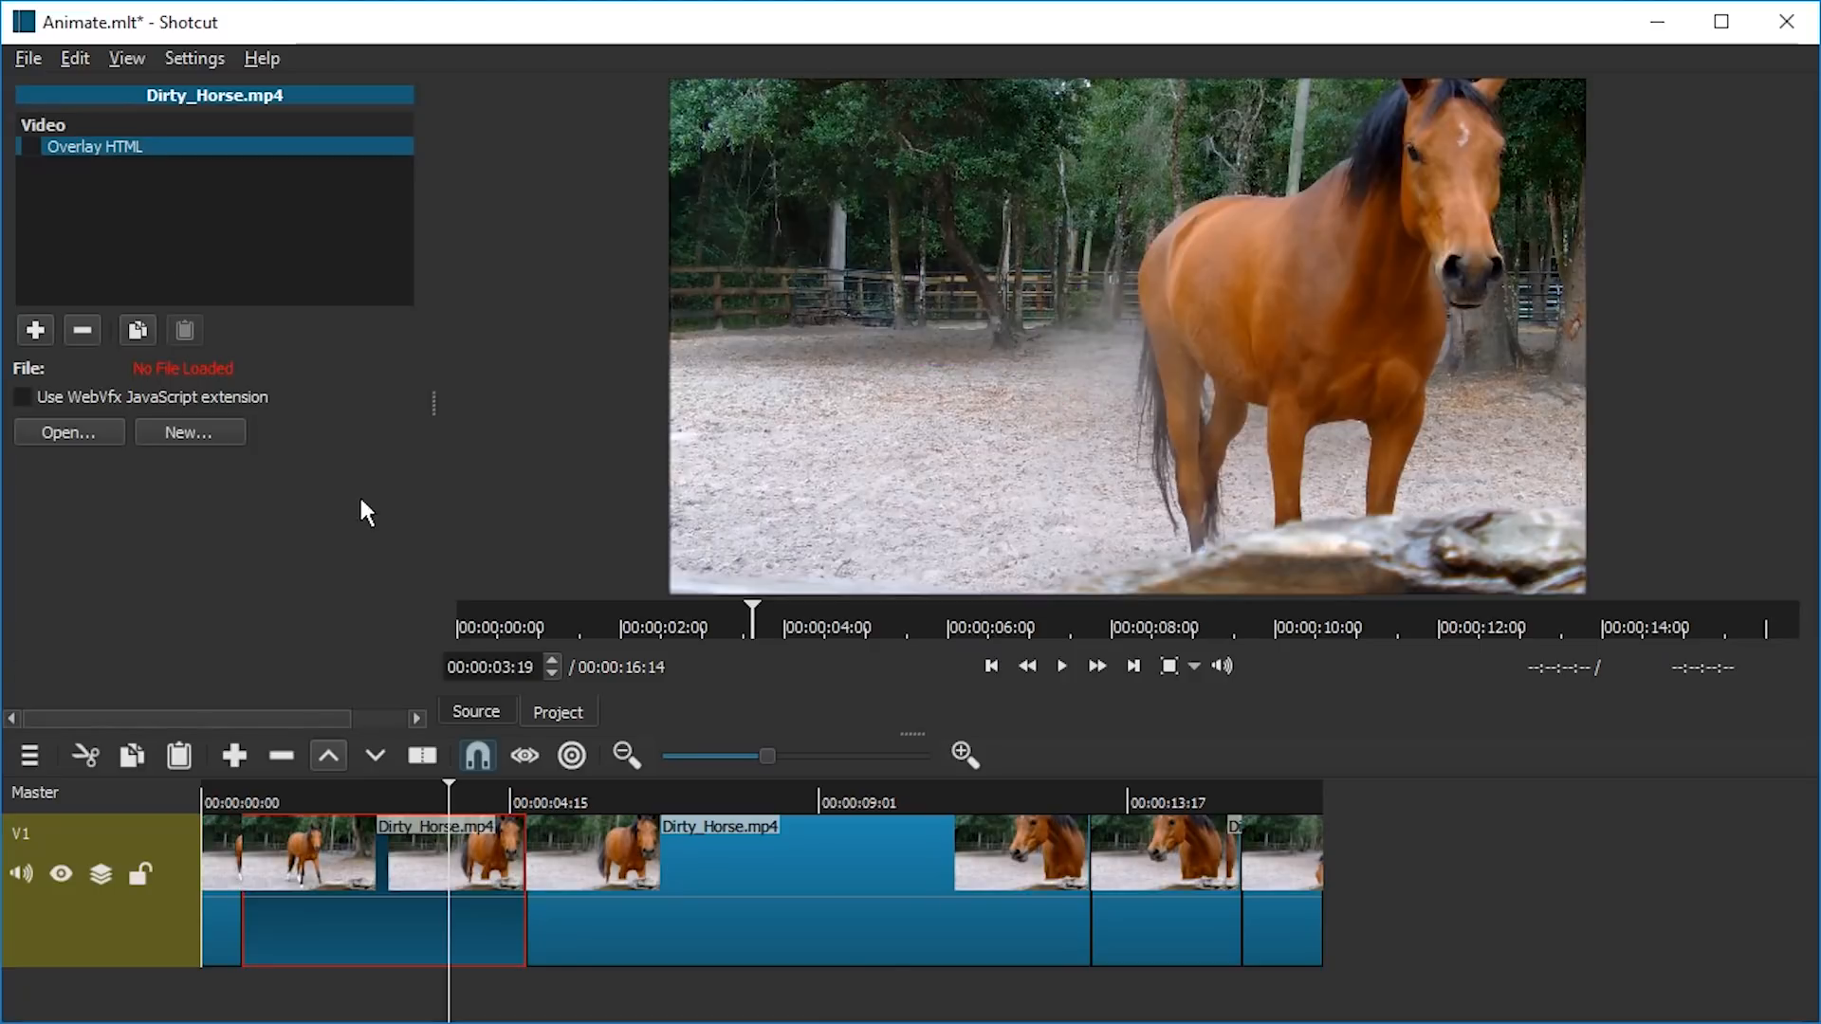
{"action": "left_click", "coordinate": [88, 431]}
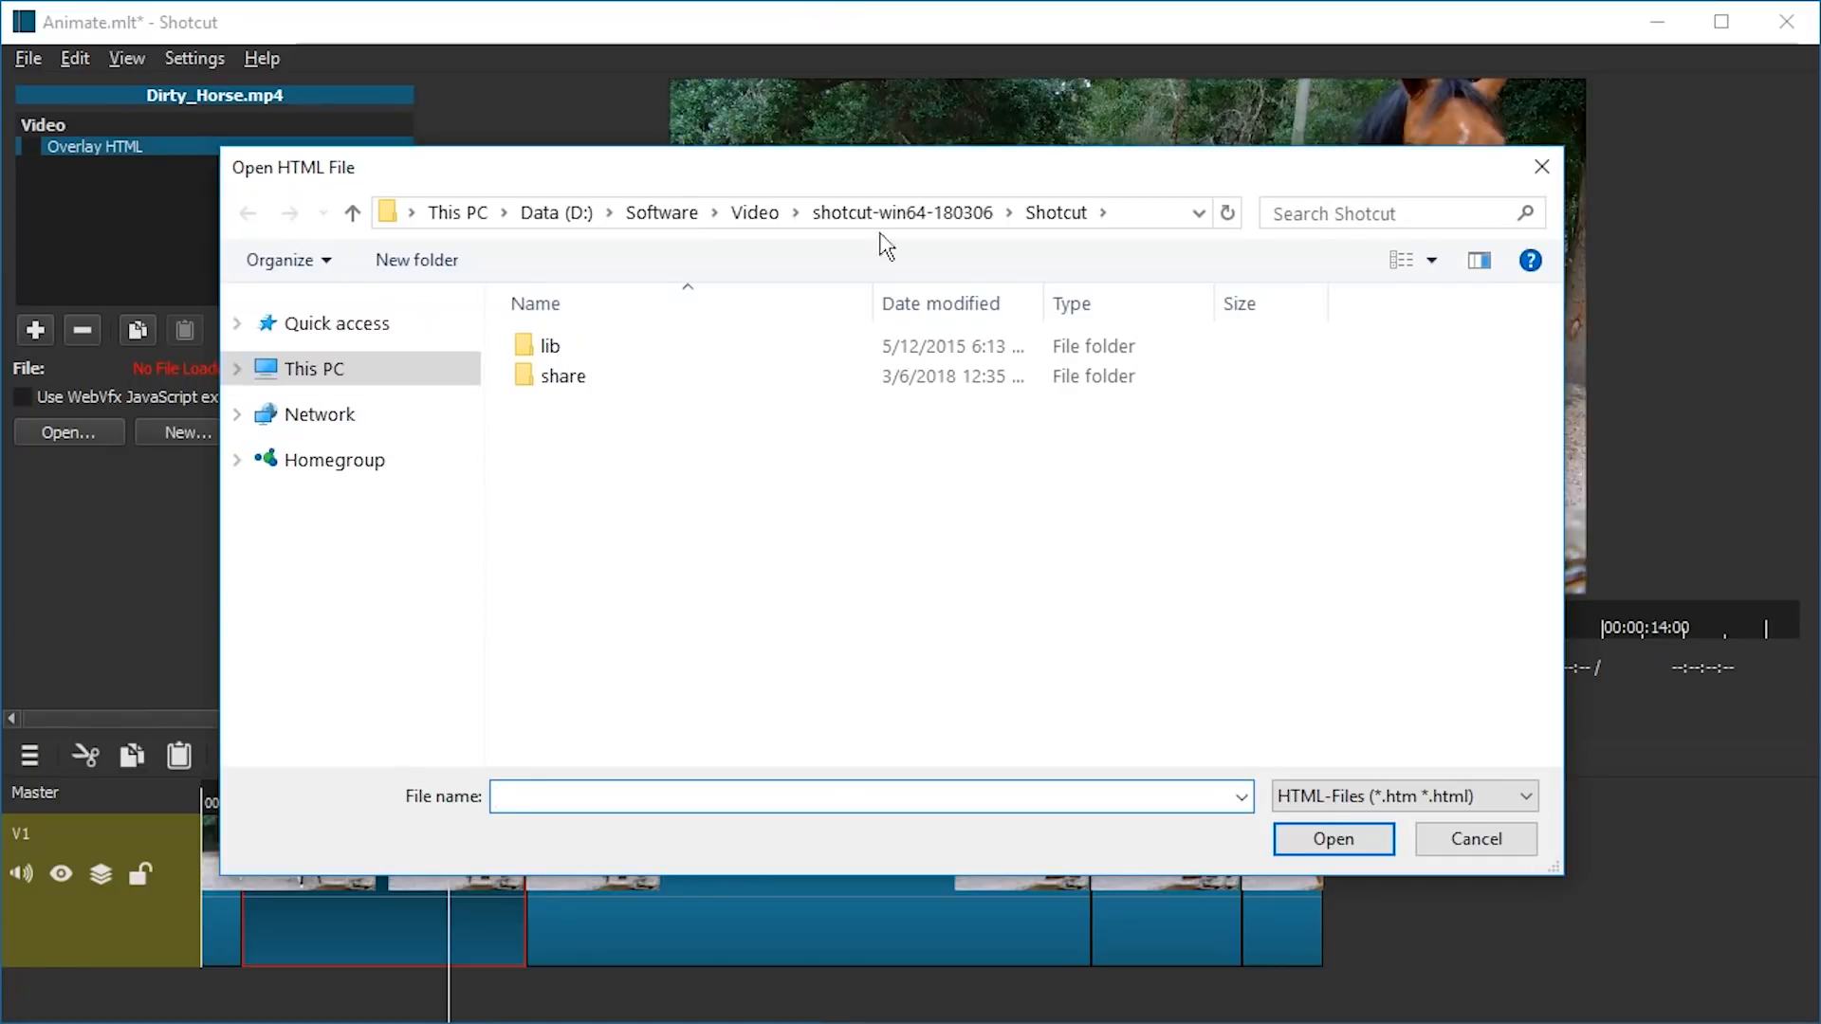
{"action": "double_click", "coordinate": [599, 464]}
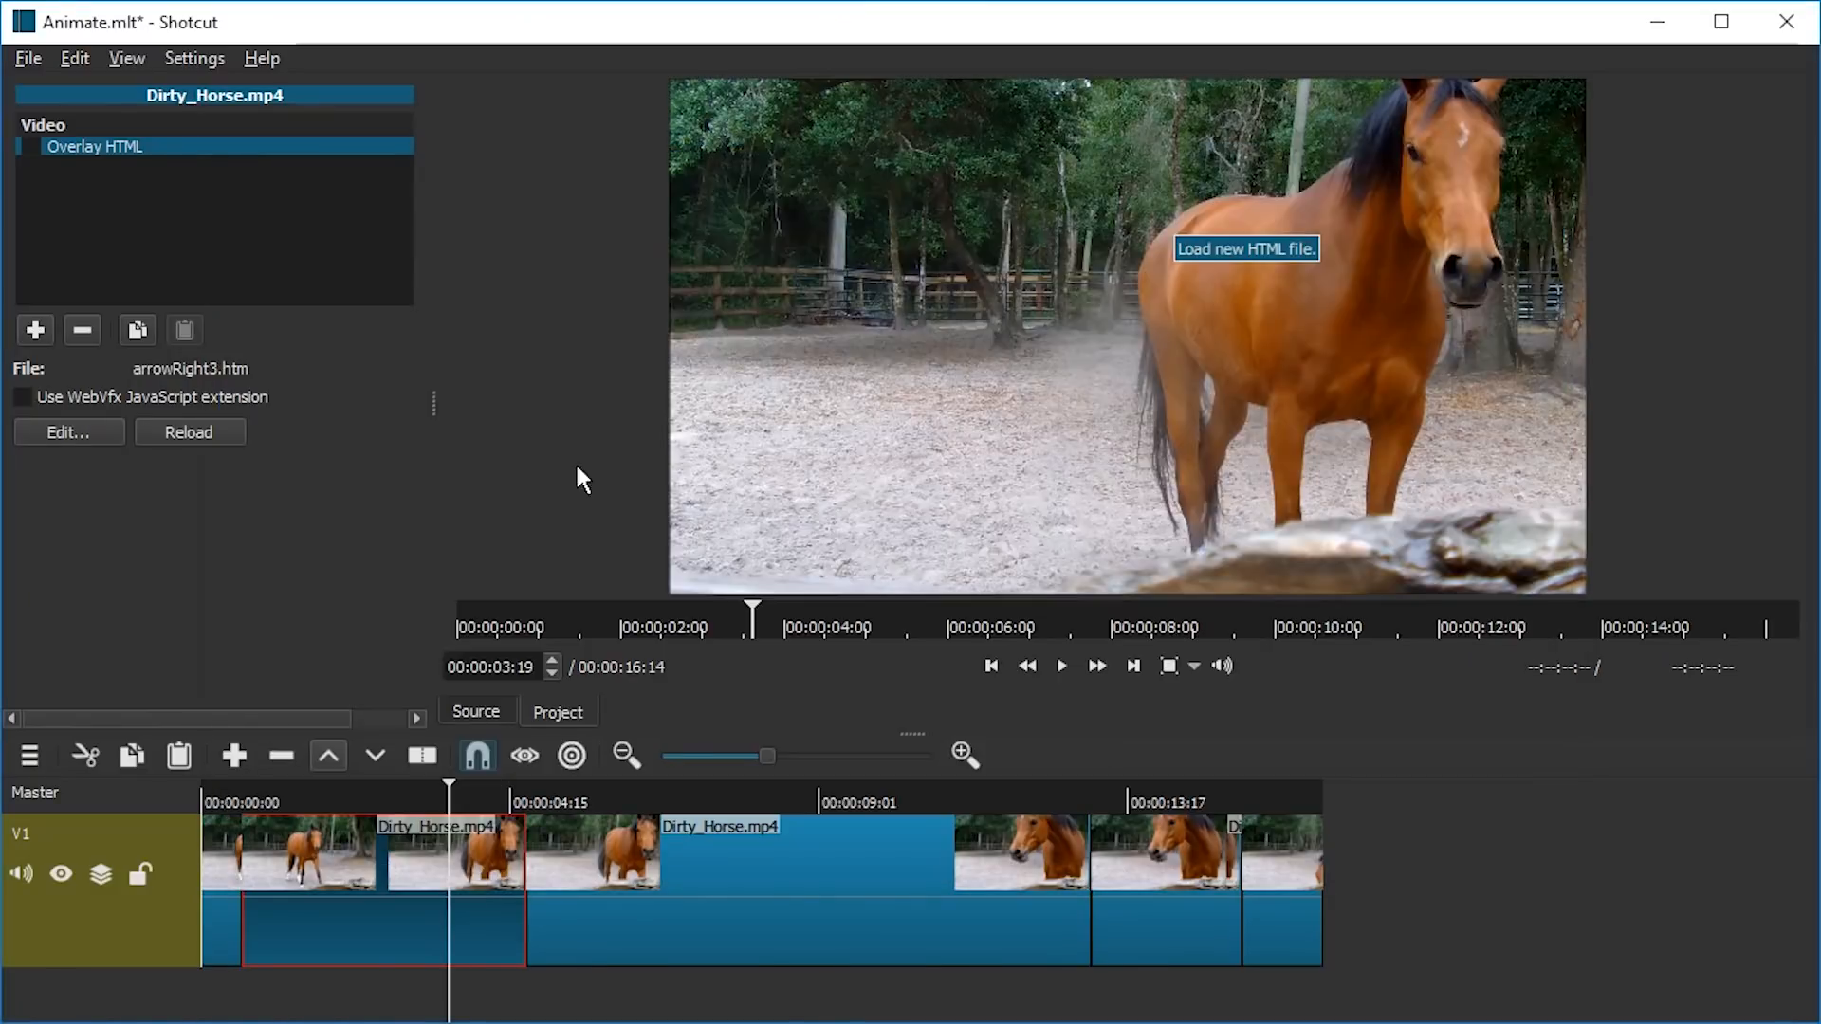
{"action": "left_click", "coordinate": [216, 805]}
{"action": "key", "text": "space"}
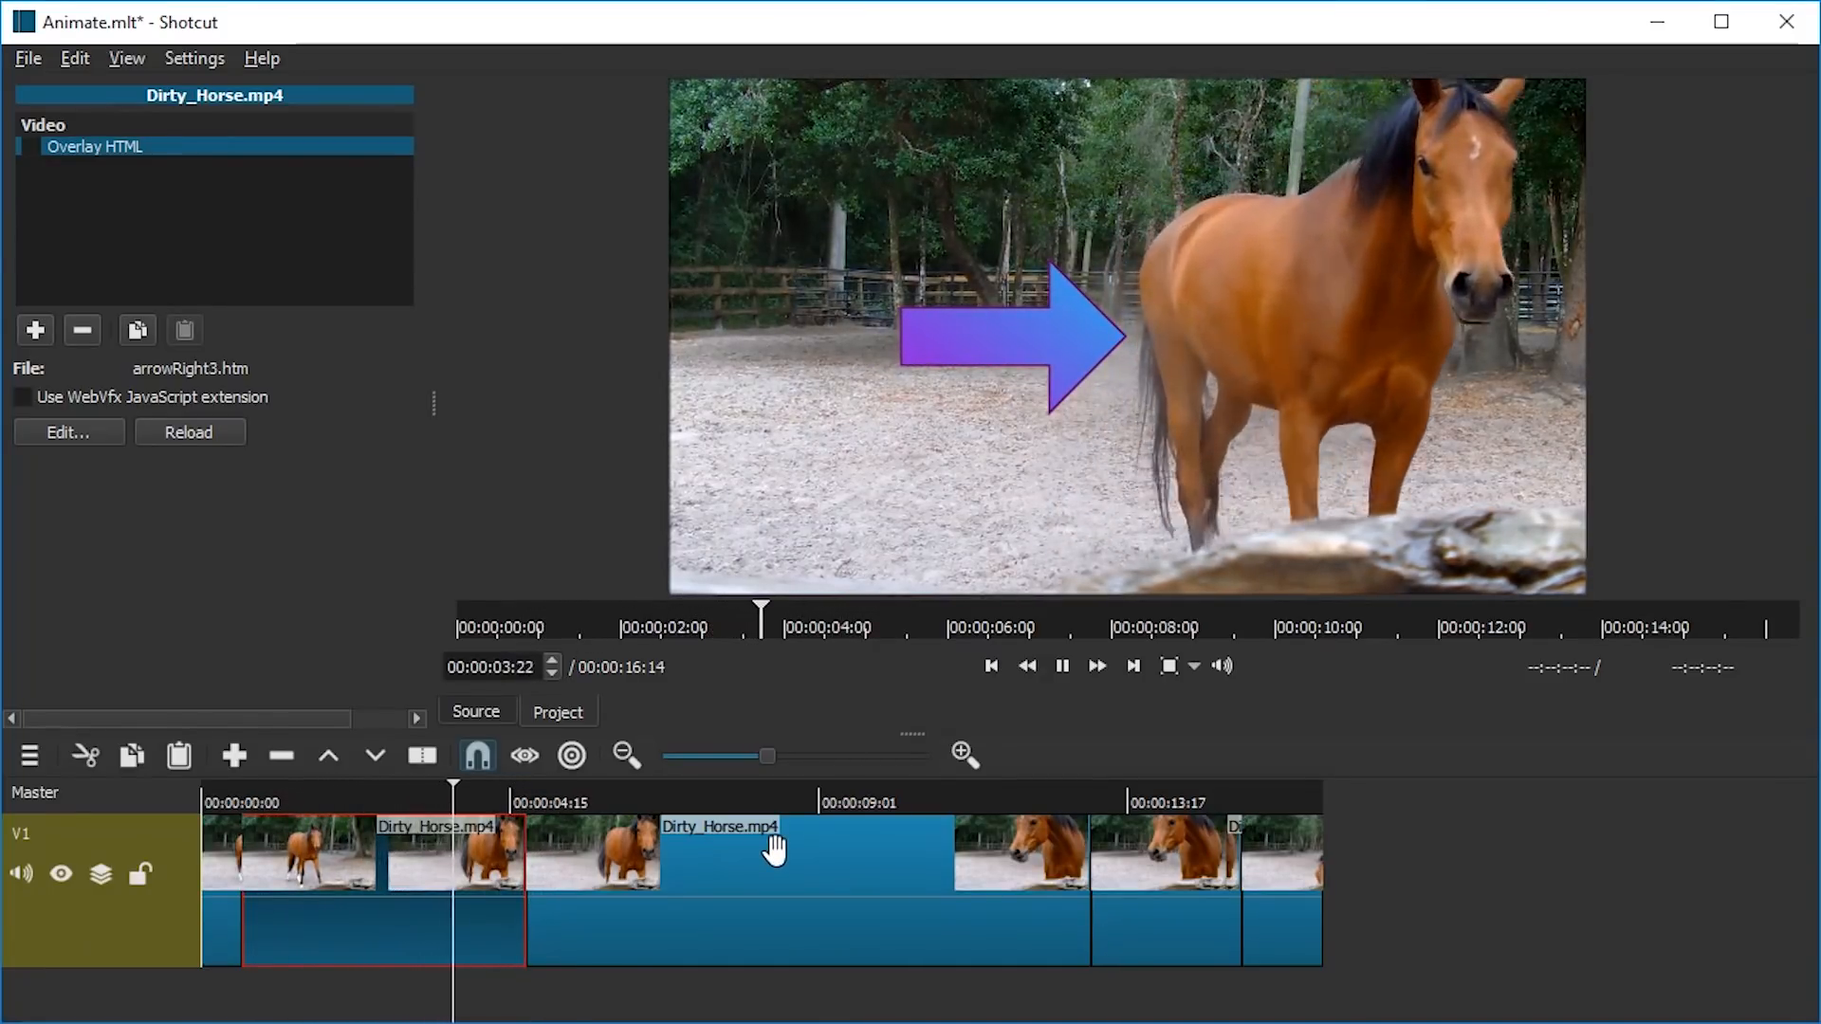
Step: In Notepad++, set data-animate2's start to 0.5 and its end to 0.8, and save arrowRight3.htm
{"action": "key", "text": "alt+Tab"}
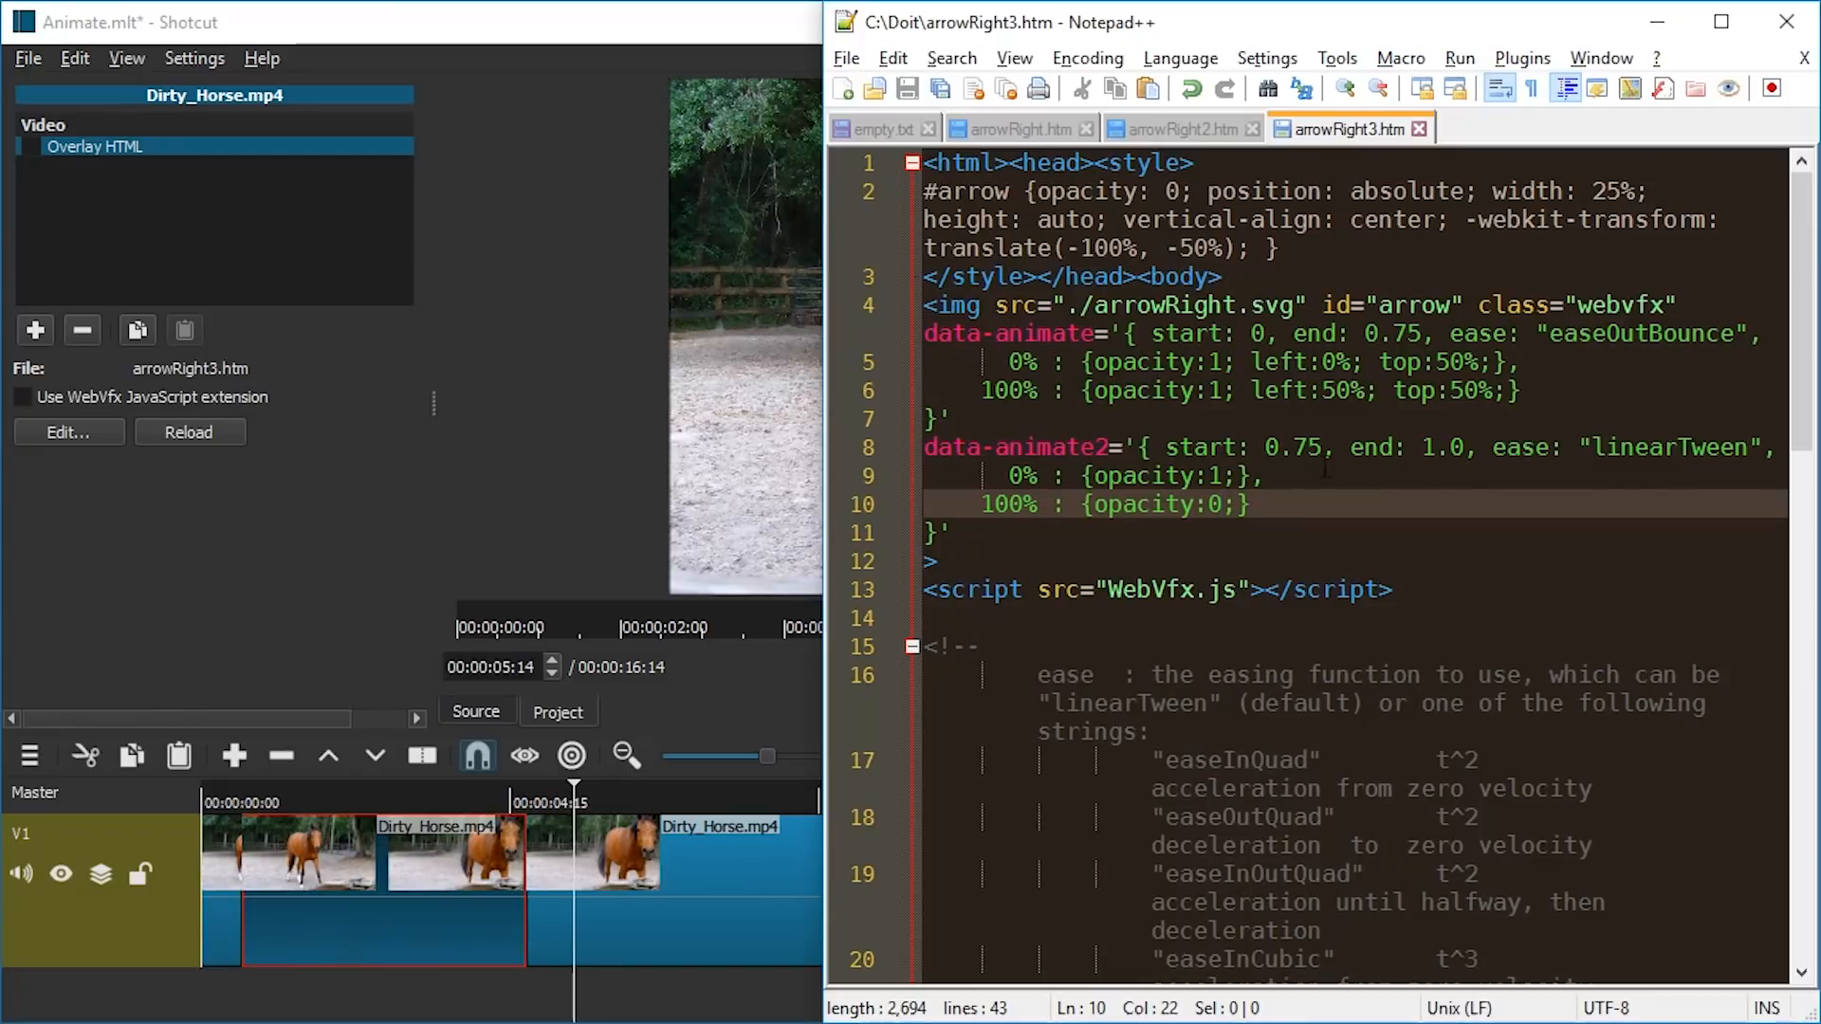
{"action": "left_click", "coordinate": [1309, 447]}
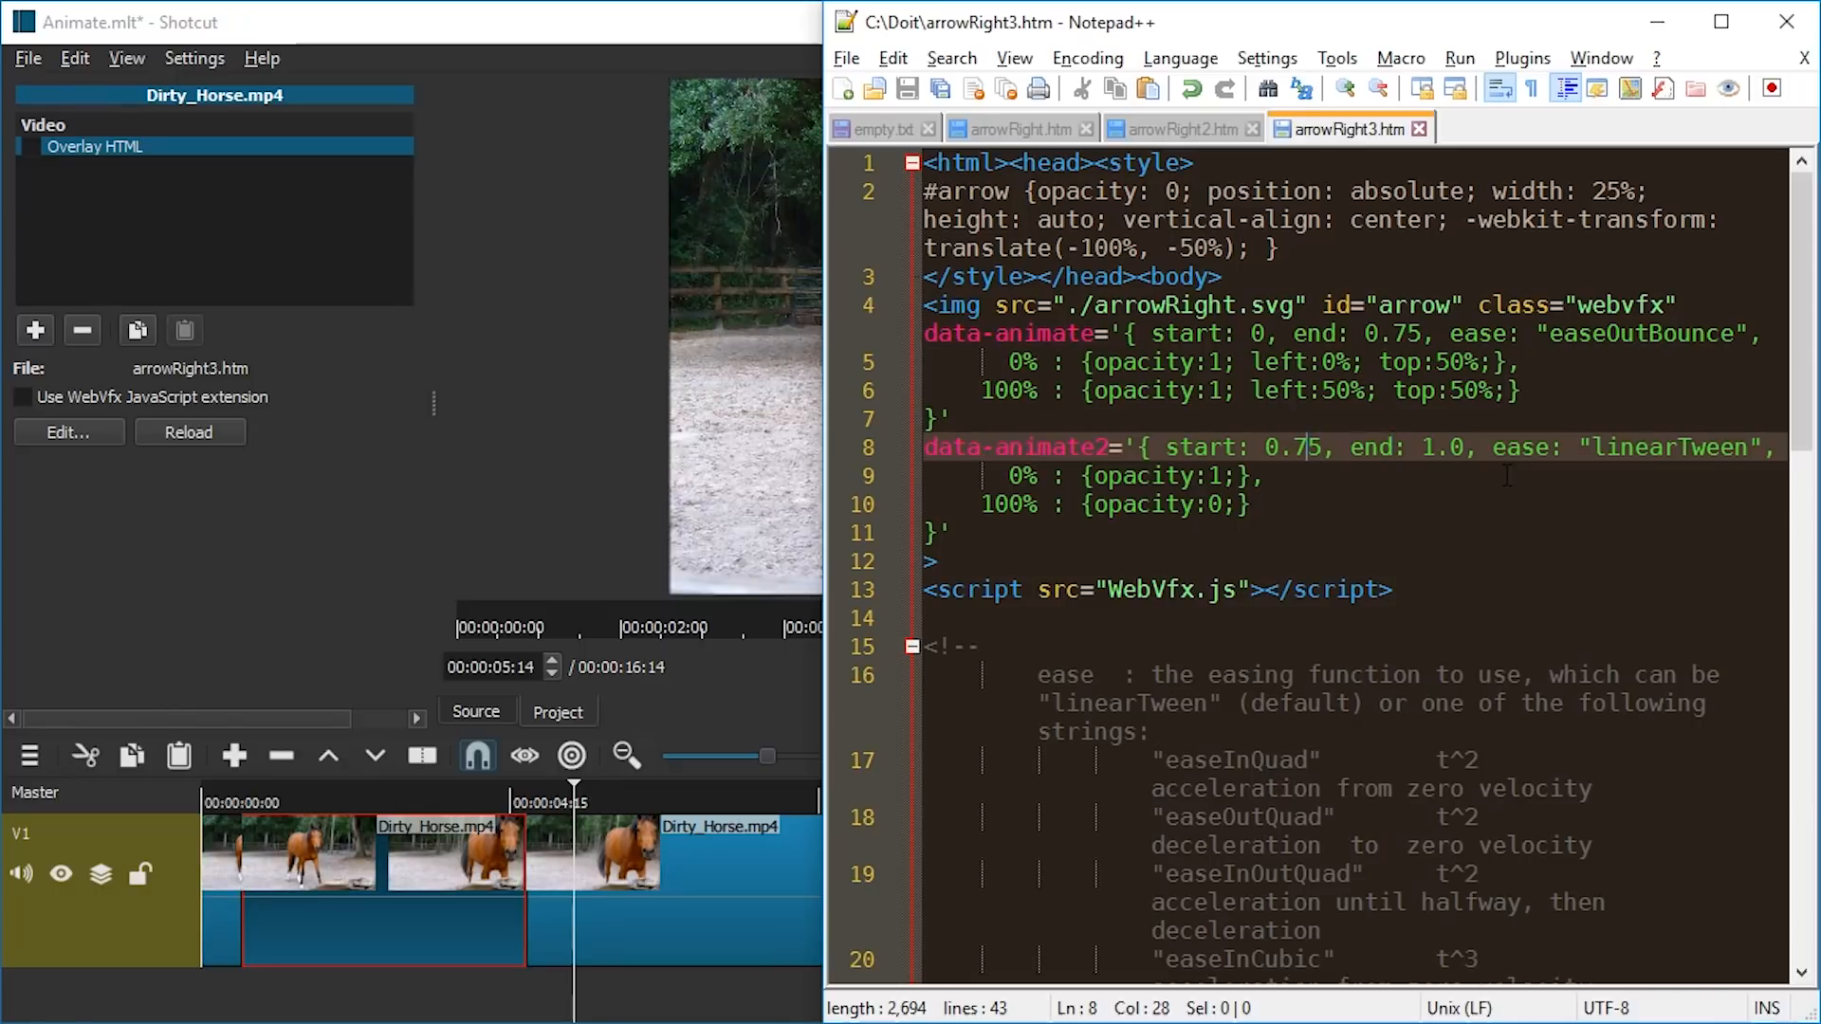
{"action": "key", "text": "BackSpace"}
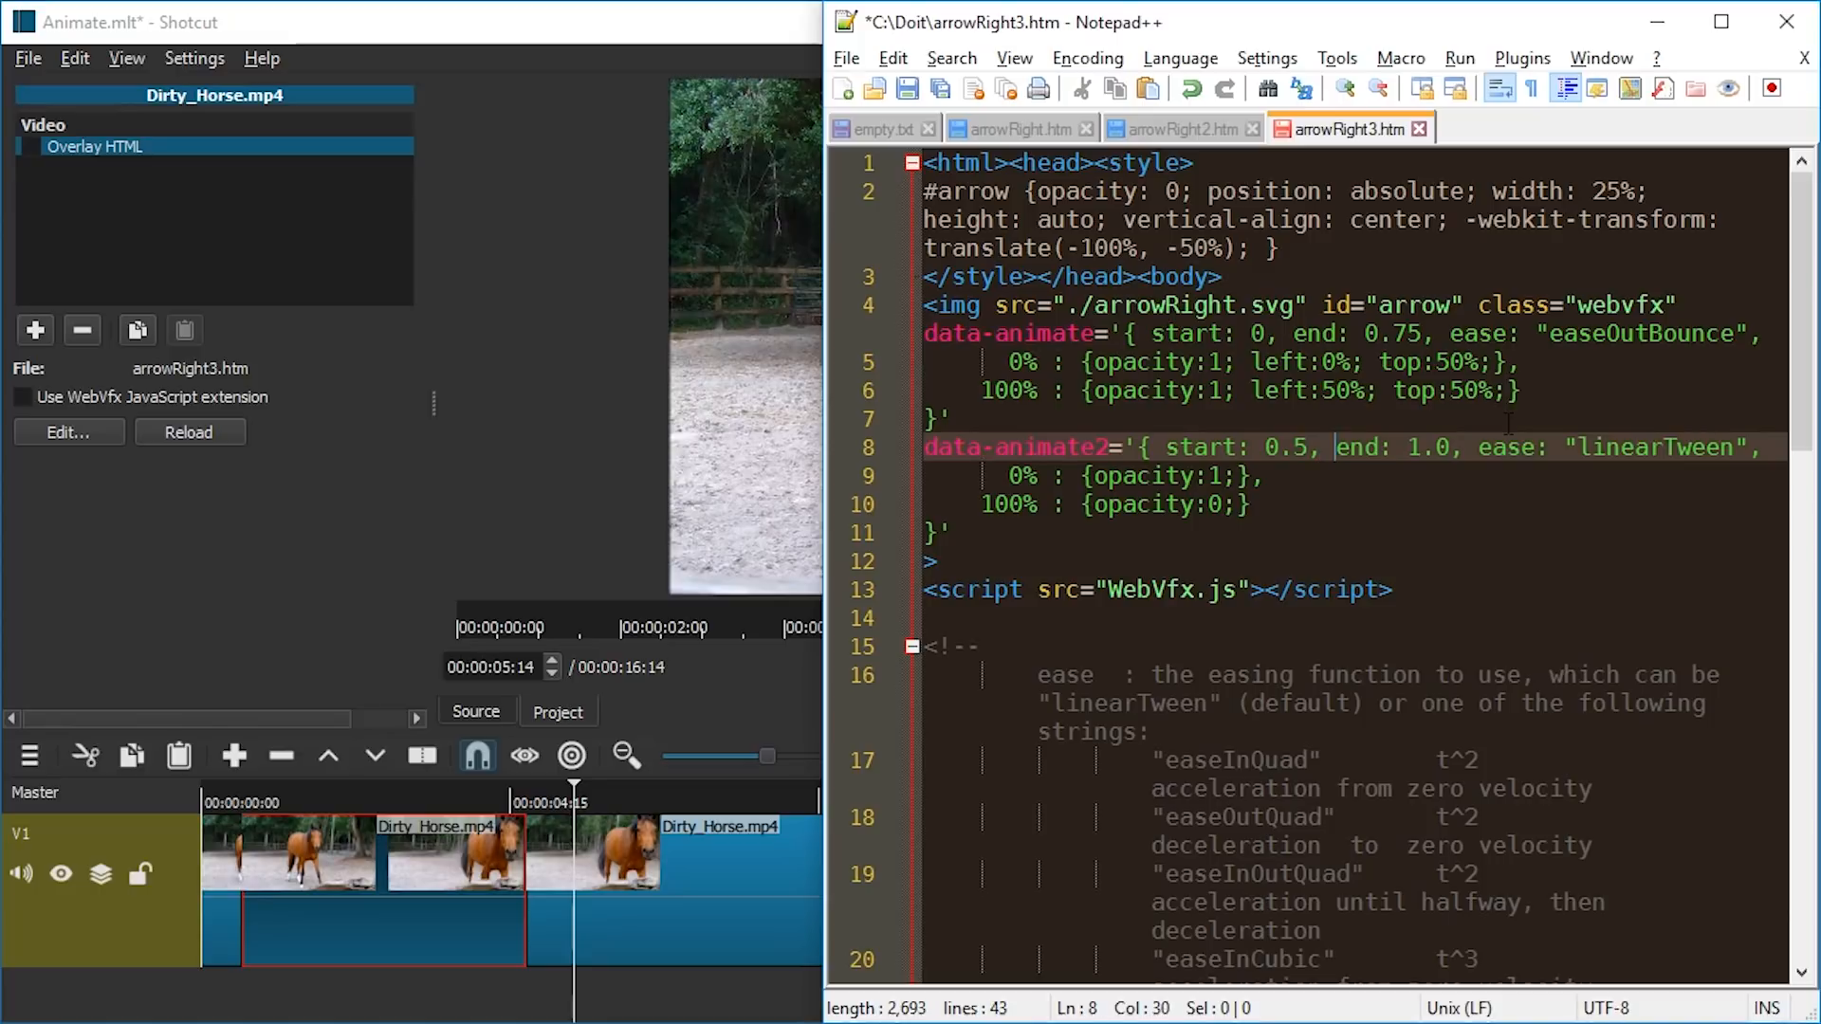
{"action": "key", "text": "BackSpace"}
{"action": "type", "text": "0"}
{"action": "key", "text": "Delete"}
{"action": "type", "text": "8"}
{"action": "key", "text": "ctrl+s"}
Step: Return to Shotcut and play the timeline from near its start and from 00:00:12:26 to review both arrow animations
{"action": "double_click", "coordinate": [457, 24]}
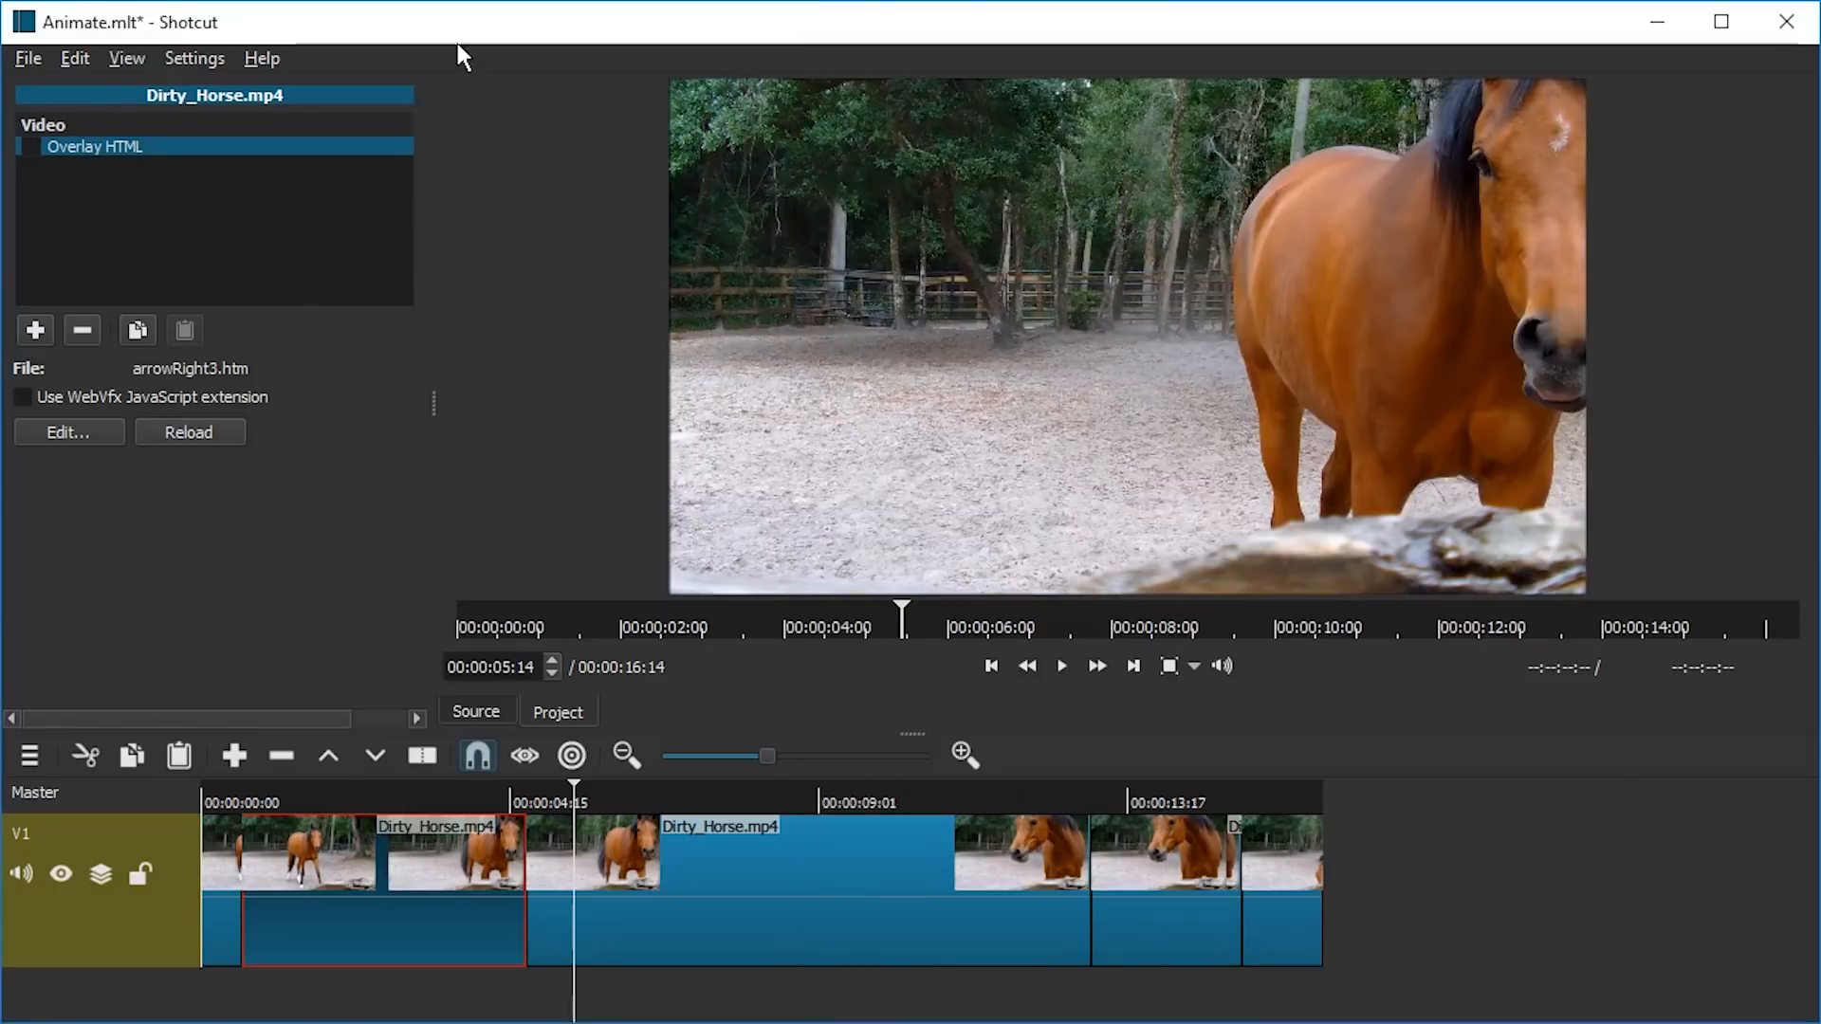
{"action": "left_click", "coordinate": [231, 797]}
{"action": "key", "text": "space"}
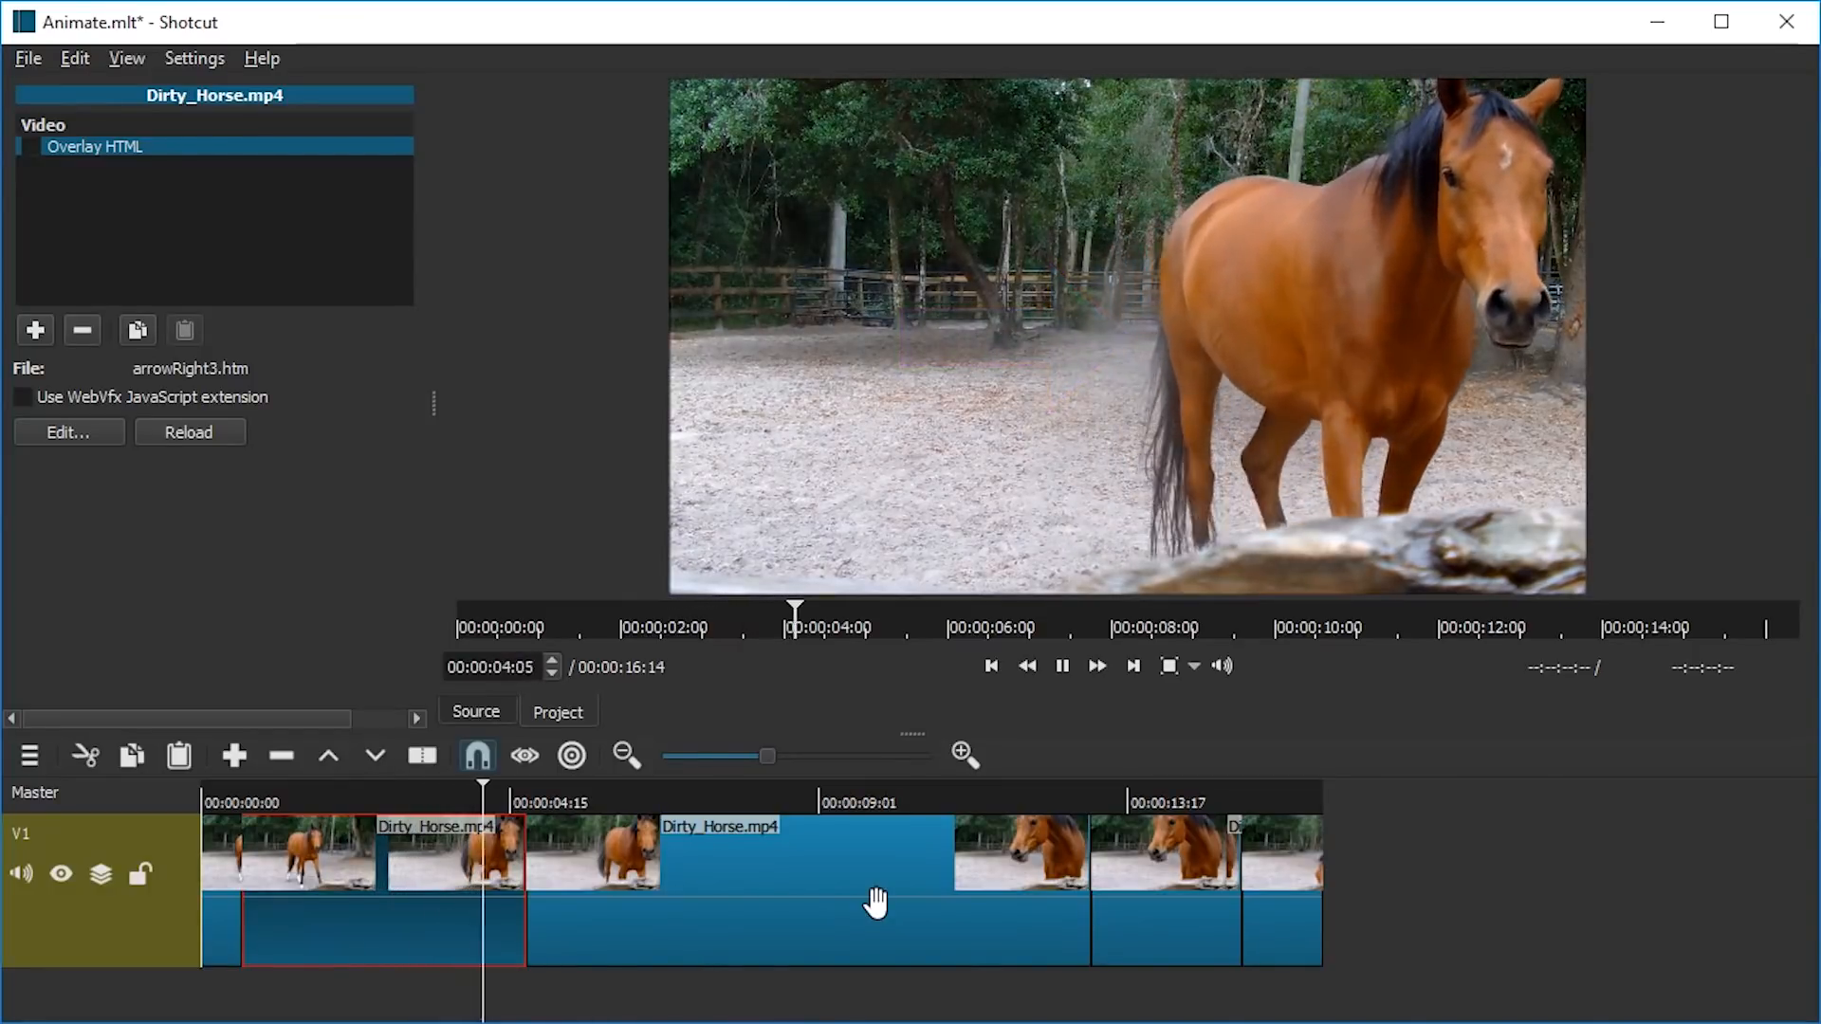
{"action": "left_click", "coordinate": [1078, 797]}
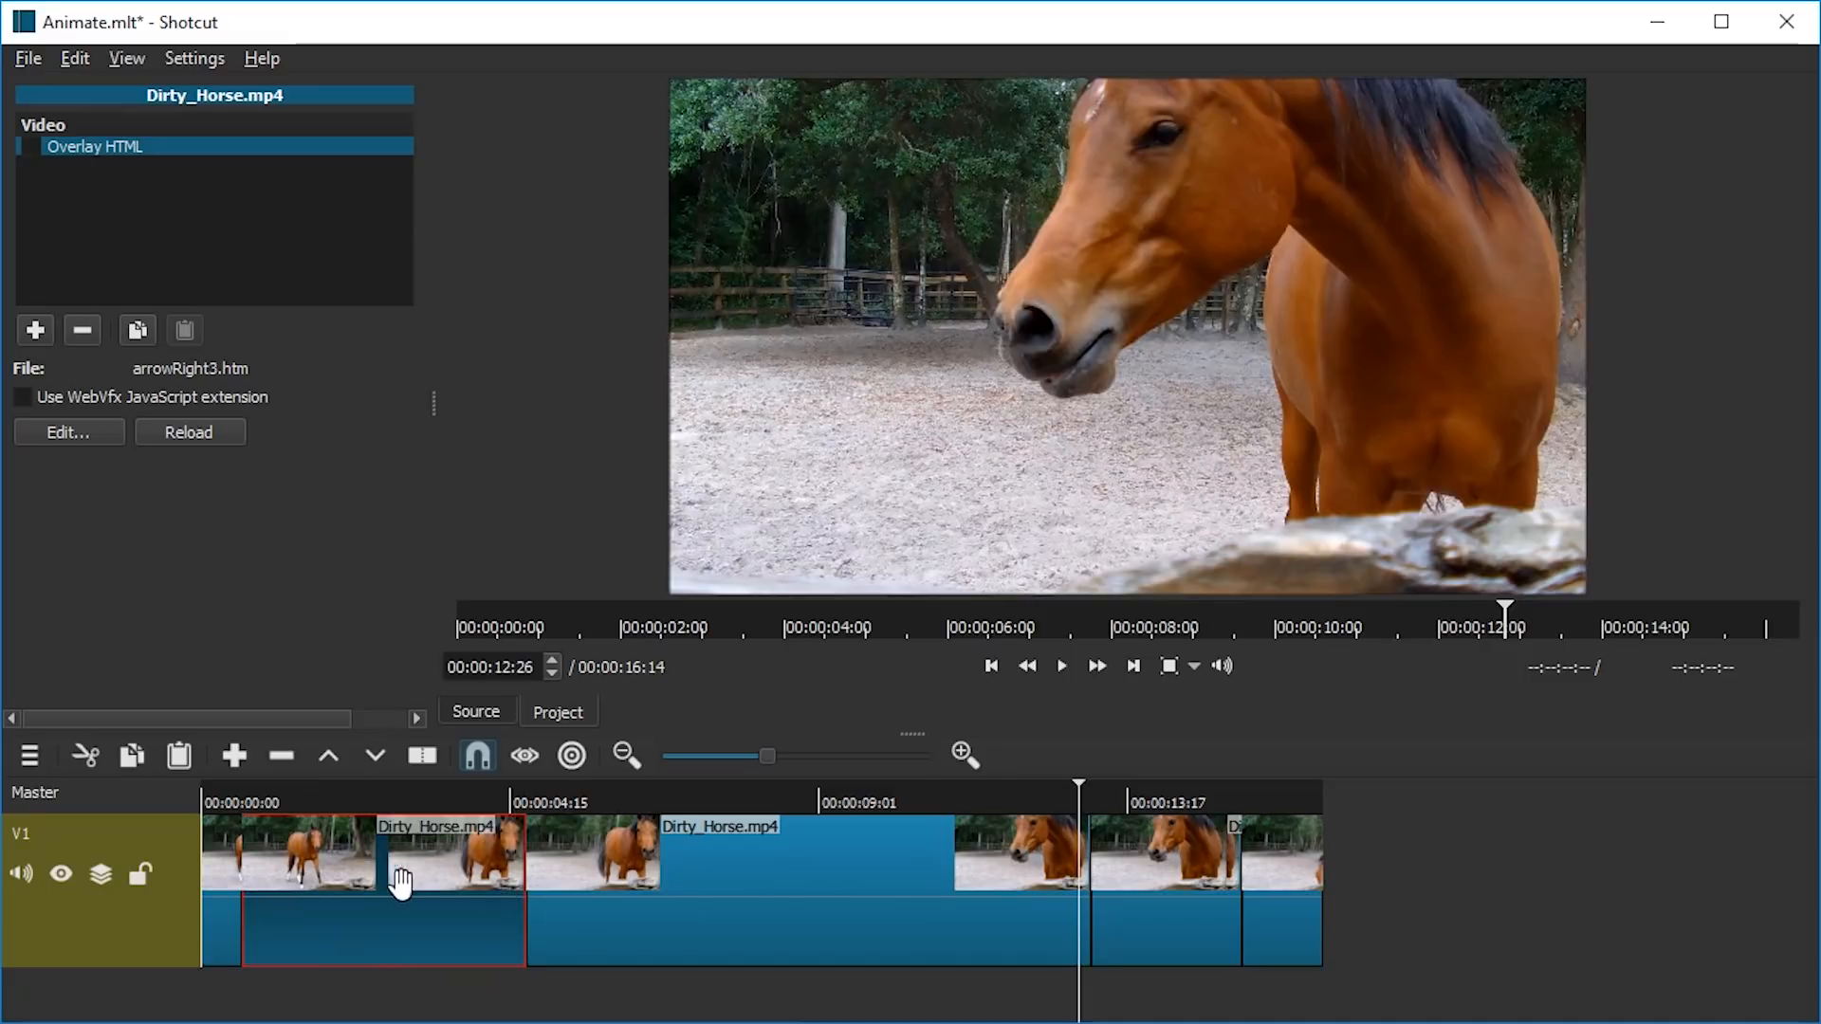
{"action": "key", "text": "space"}
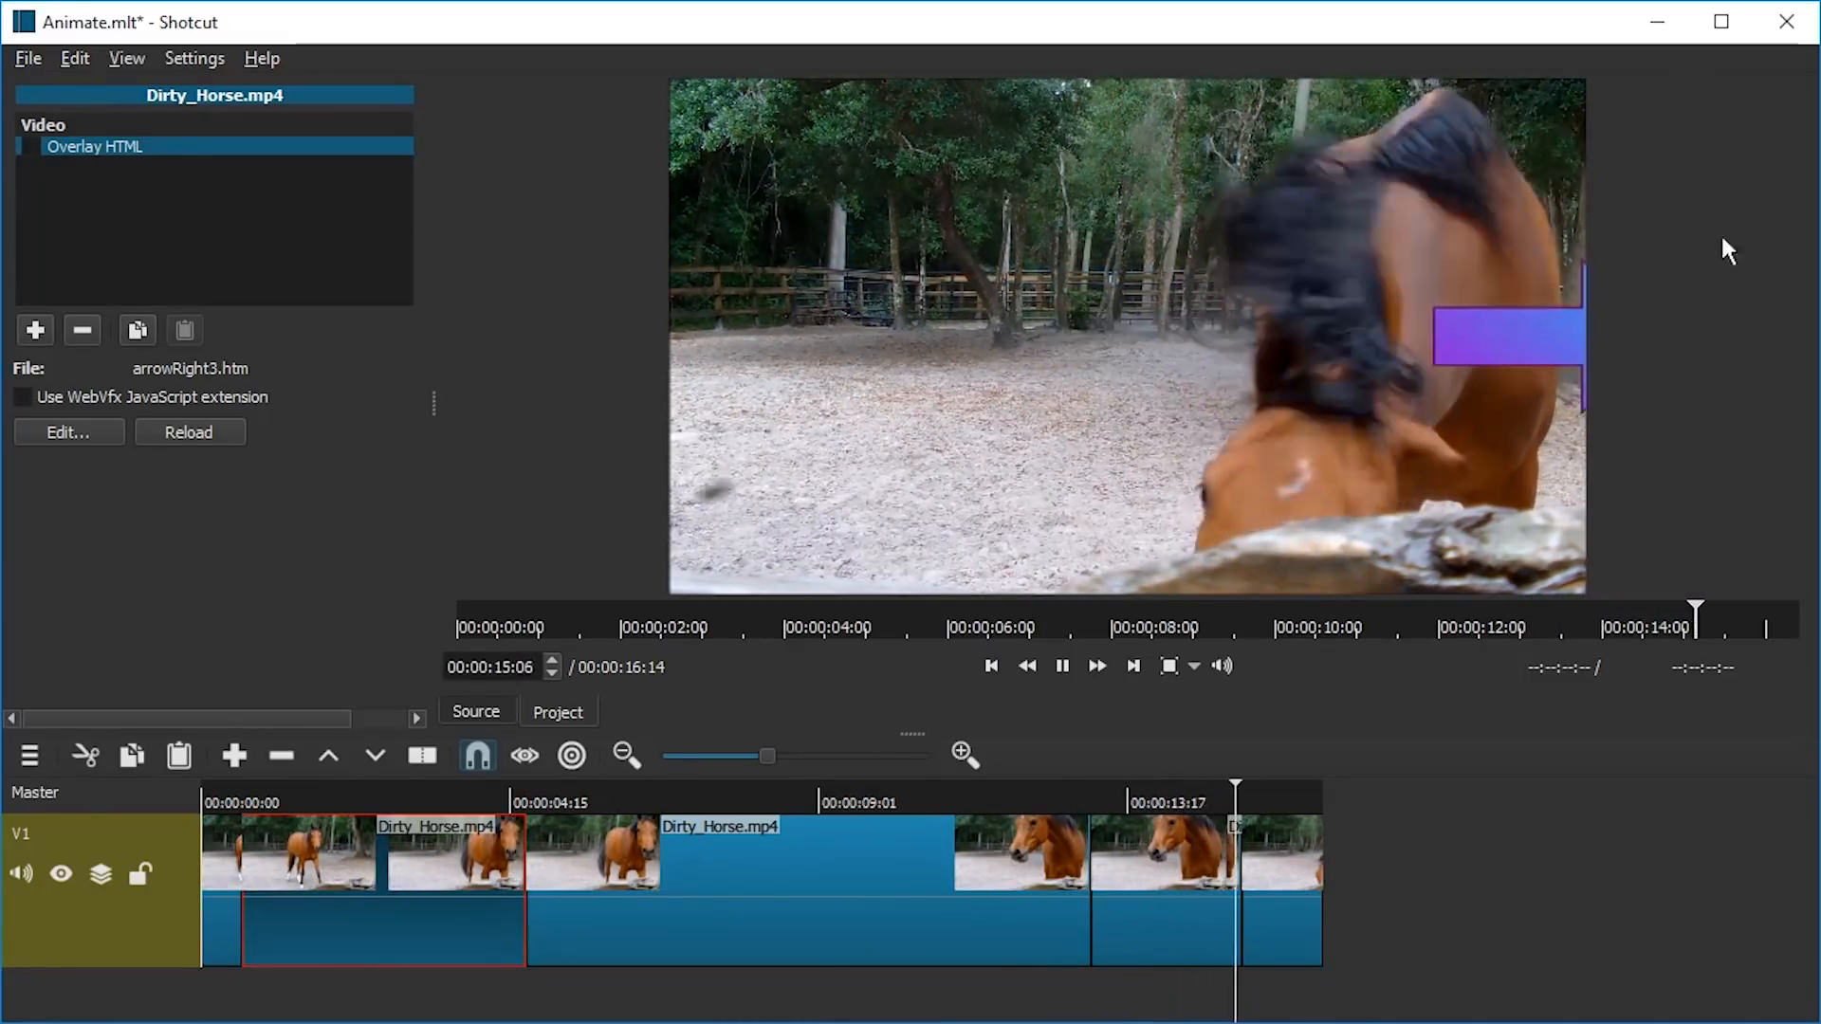
Step: Play and scrub the long clip without an overlay to examine where the horse's head moves
{"action": "left_click", "coordinate": [546, 795]}
{"action": "key", "text": "space"}
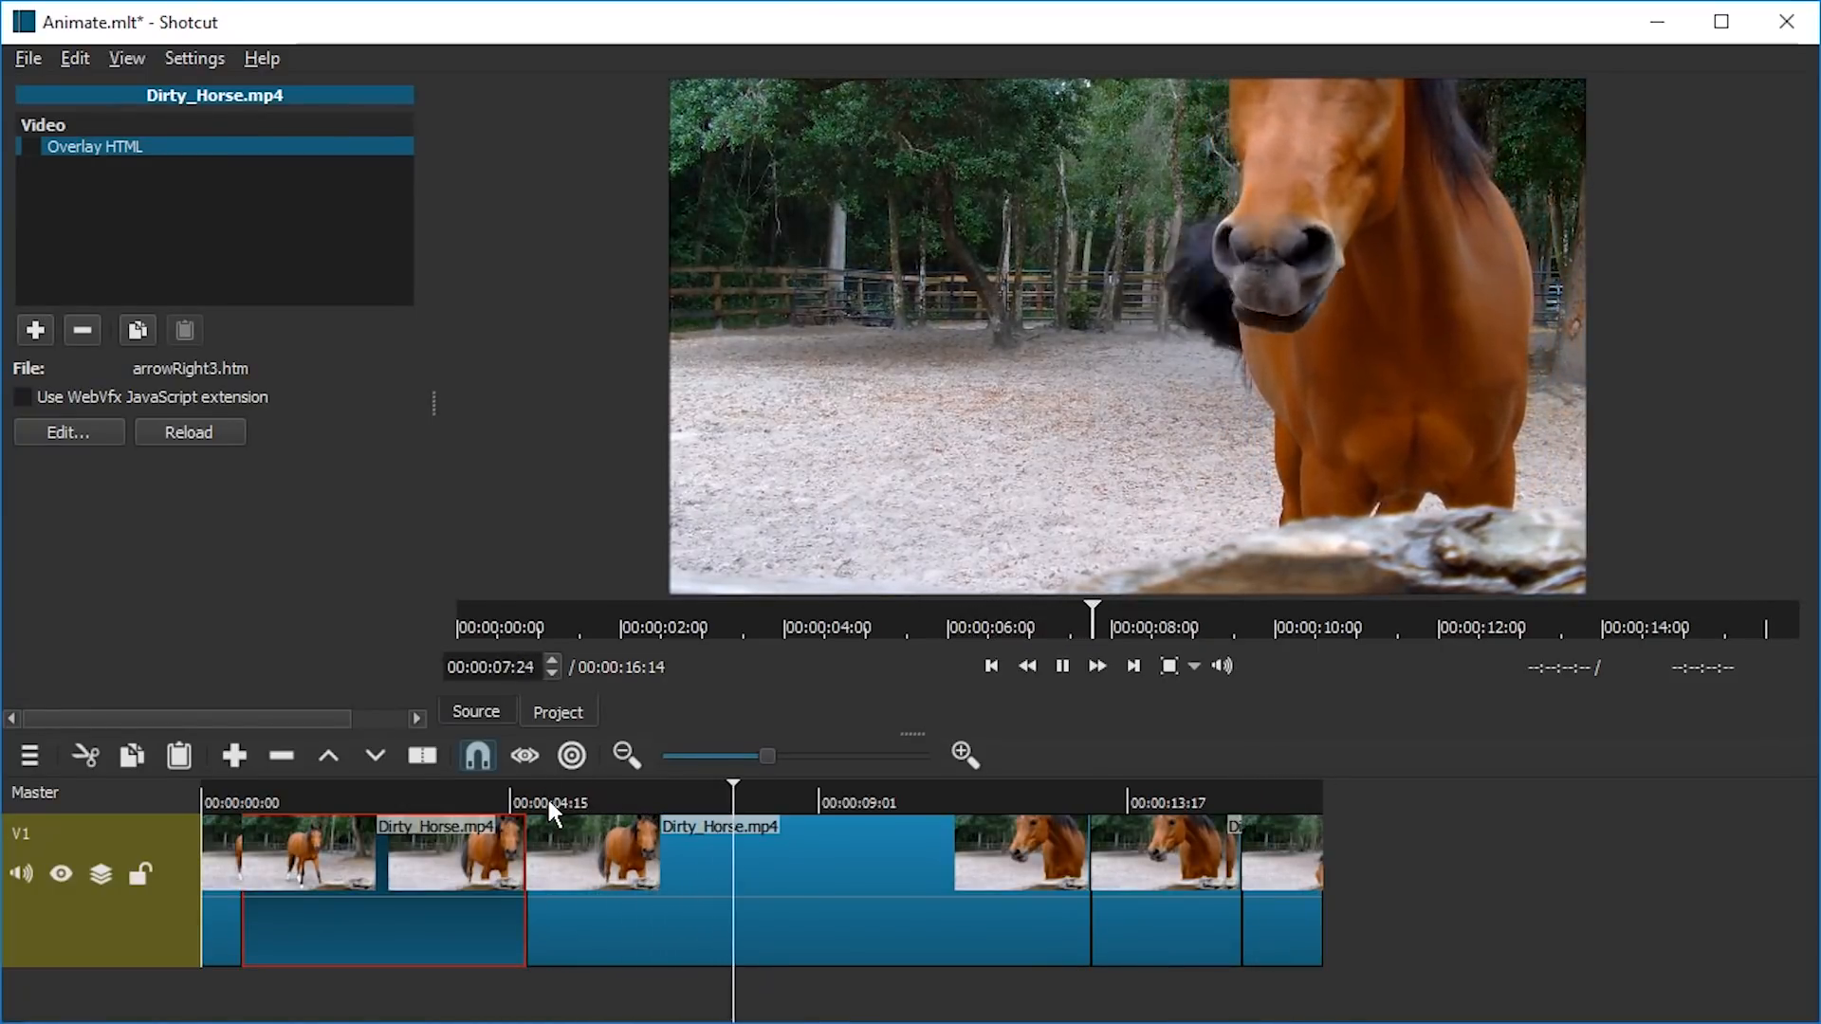
{"action": "left_click", "coordinate": [548, 797]}
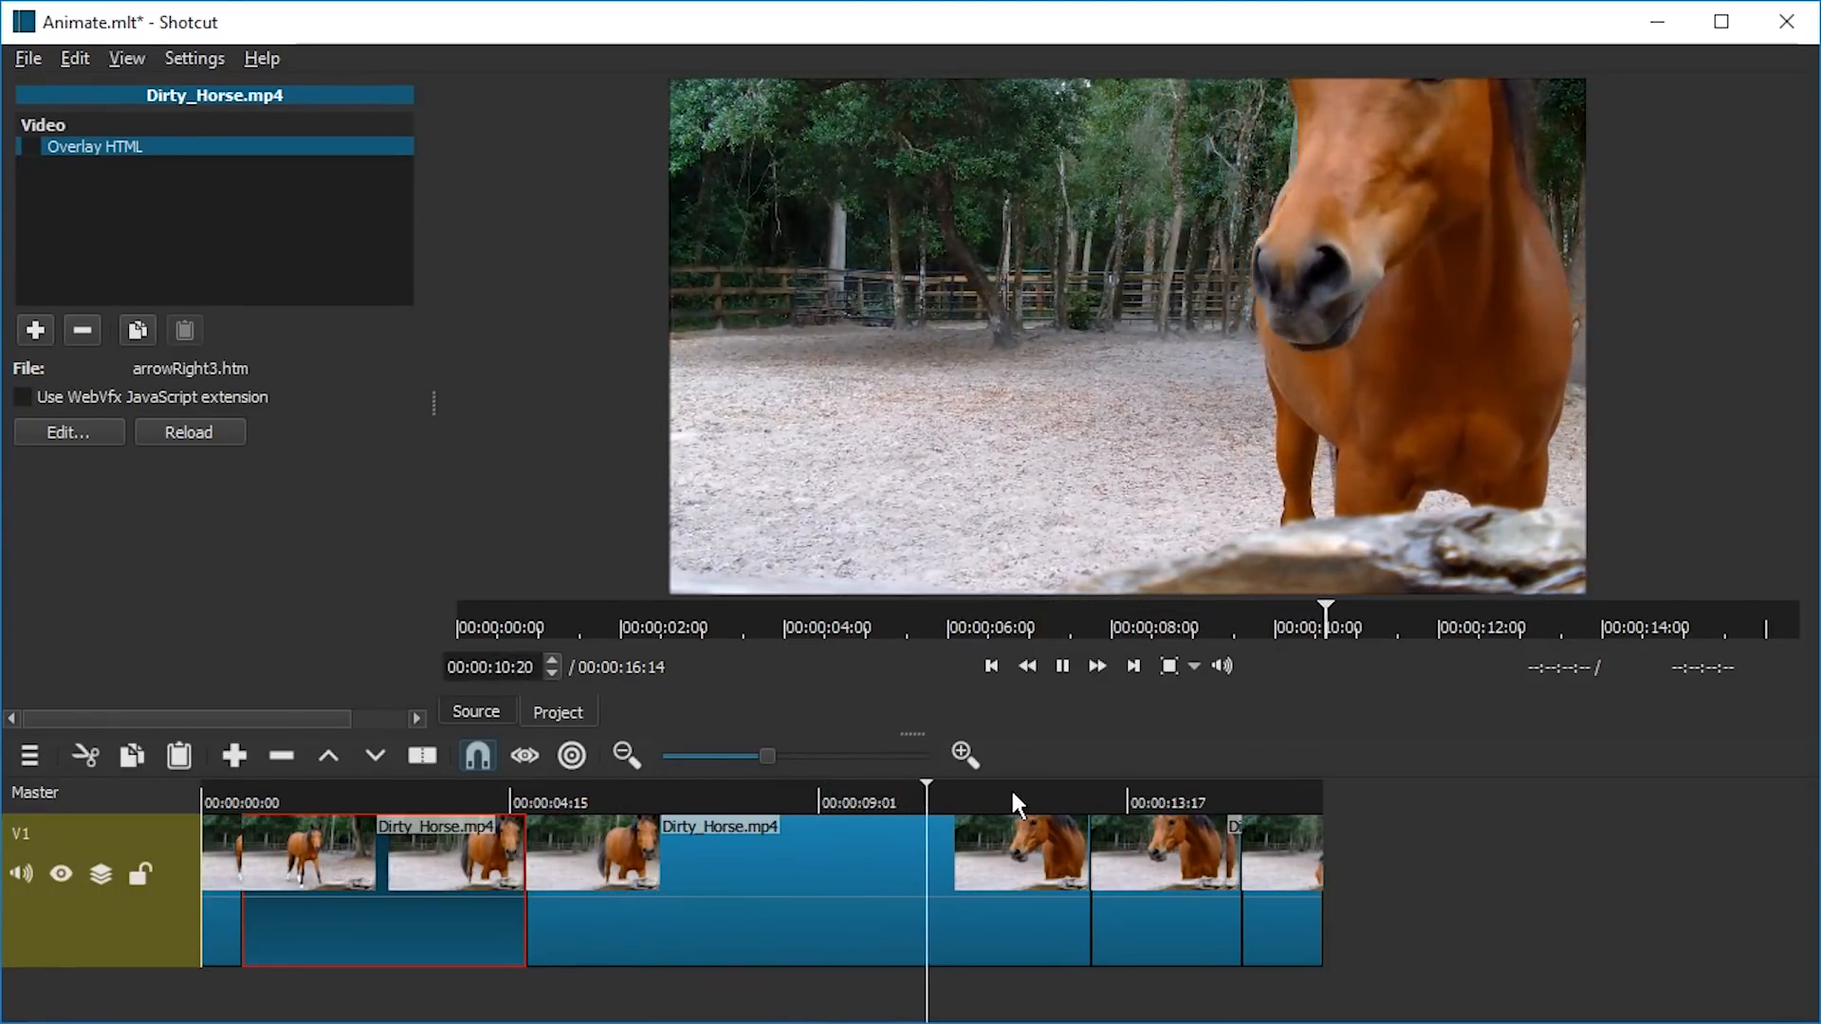
{"action": "left_click", "coordinate": [965, 795]}
{"action": "left_click_drag", "start_coordinate": [963, 796], "coordinate": [585, 804]}
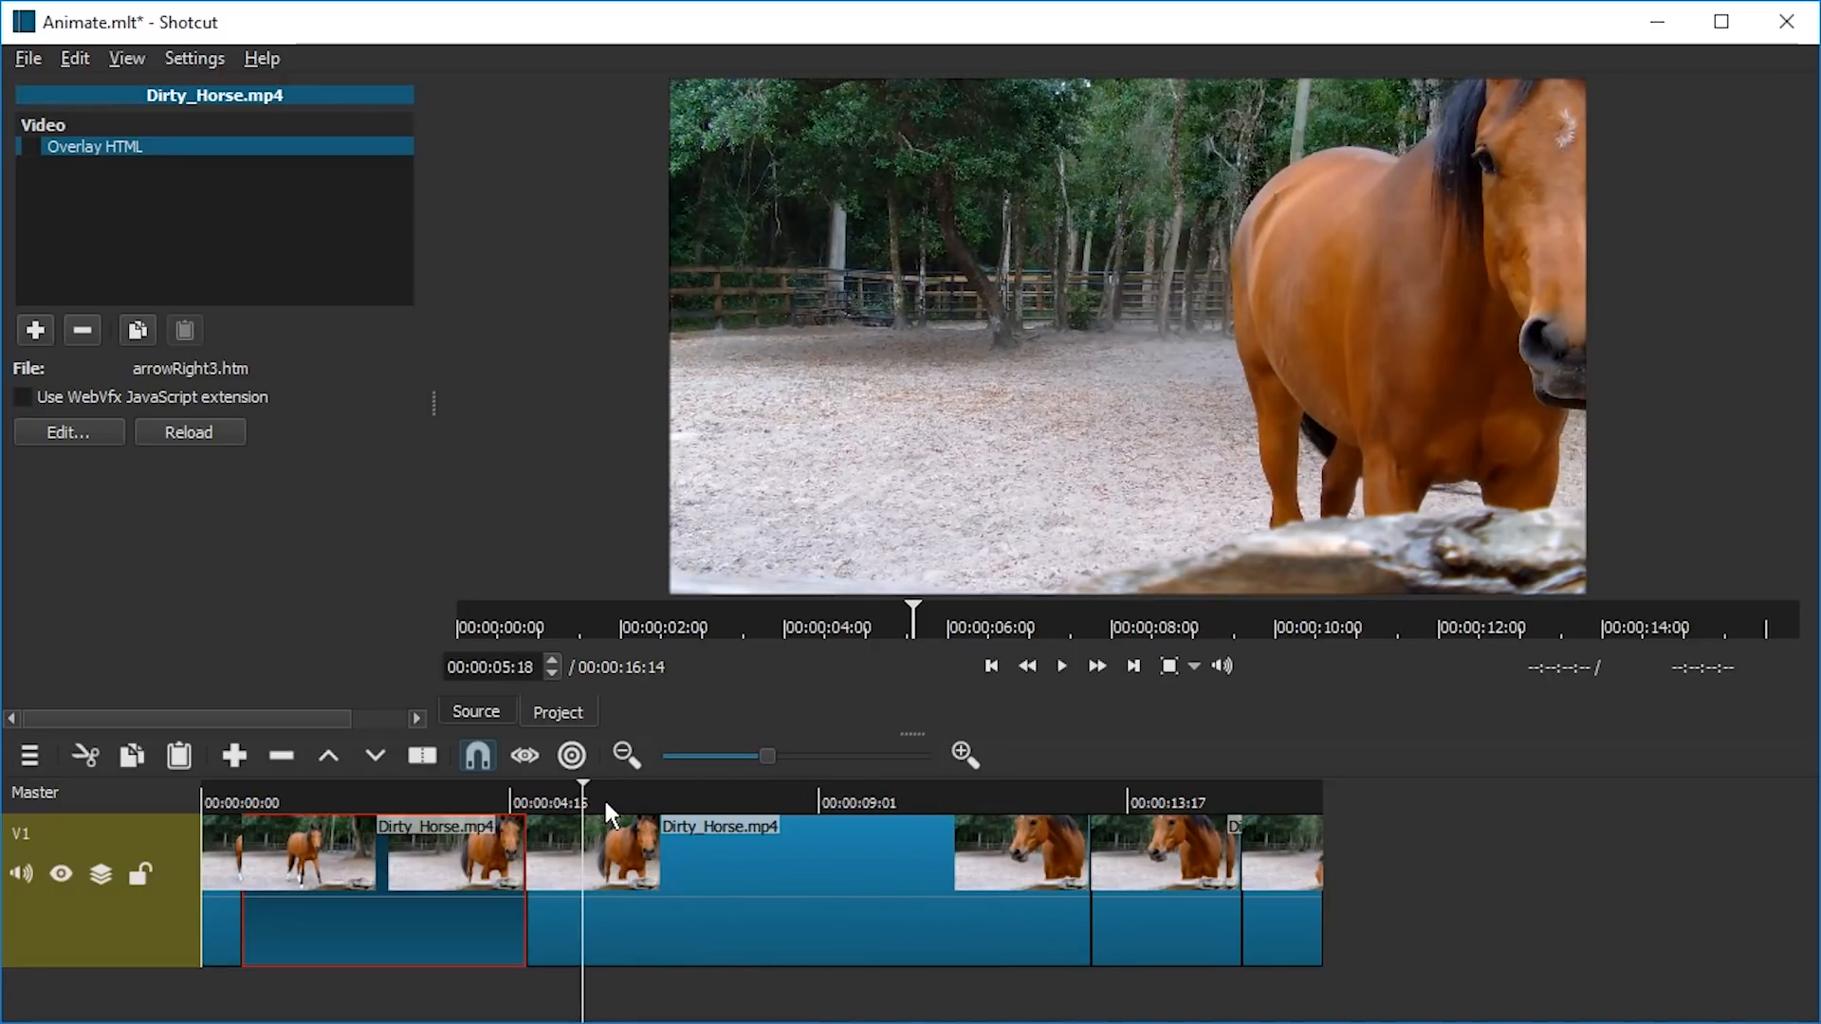
{"action": "key", "text": "space"}
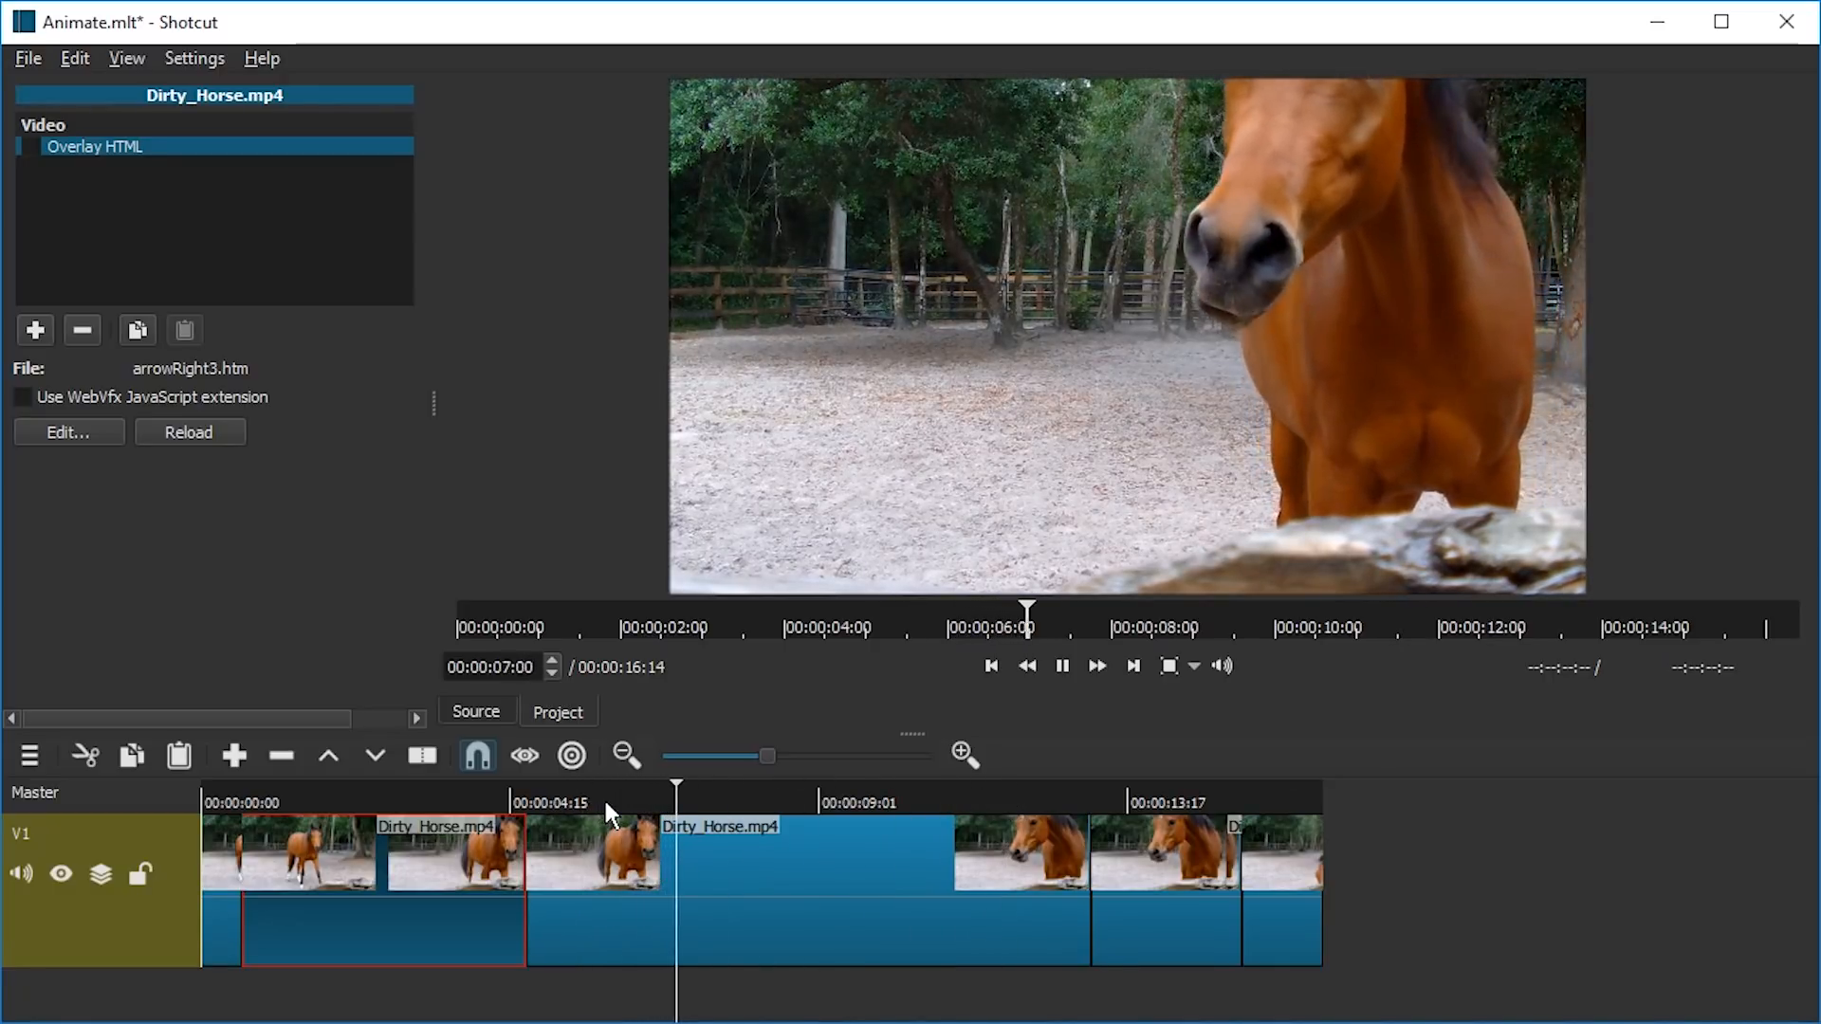
{"action": "left_click", "coordinate": [606, 803]}
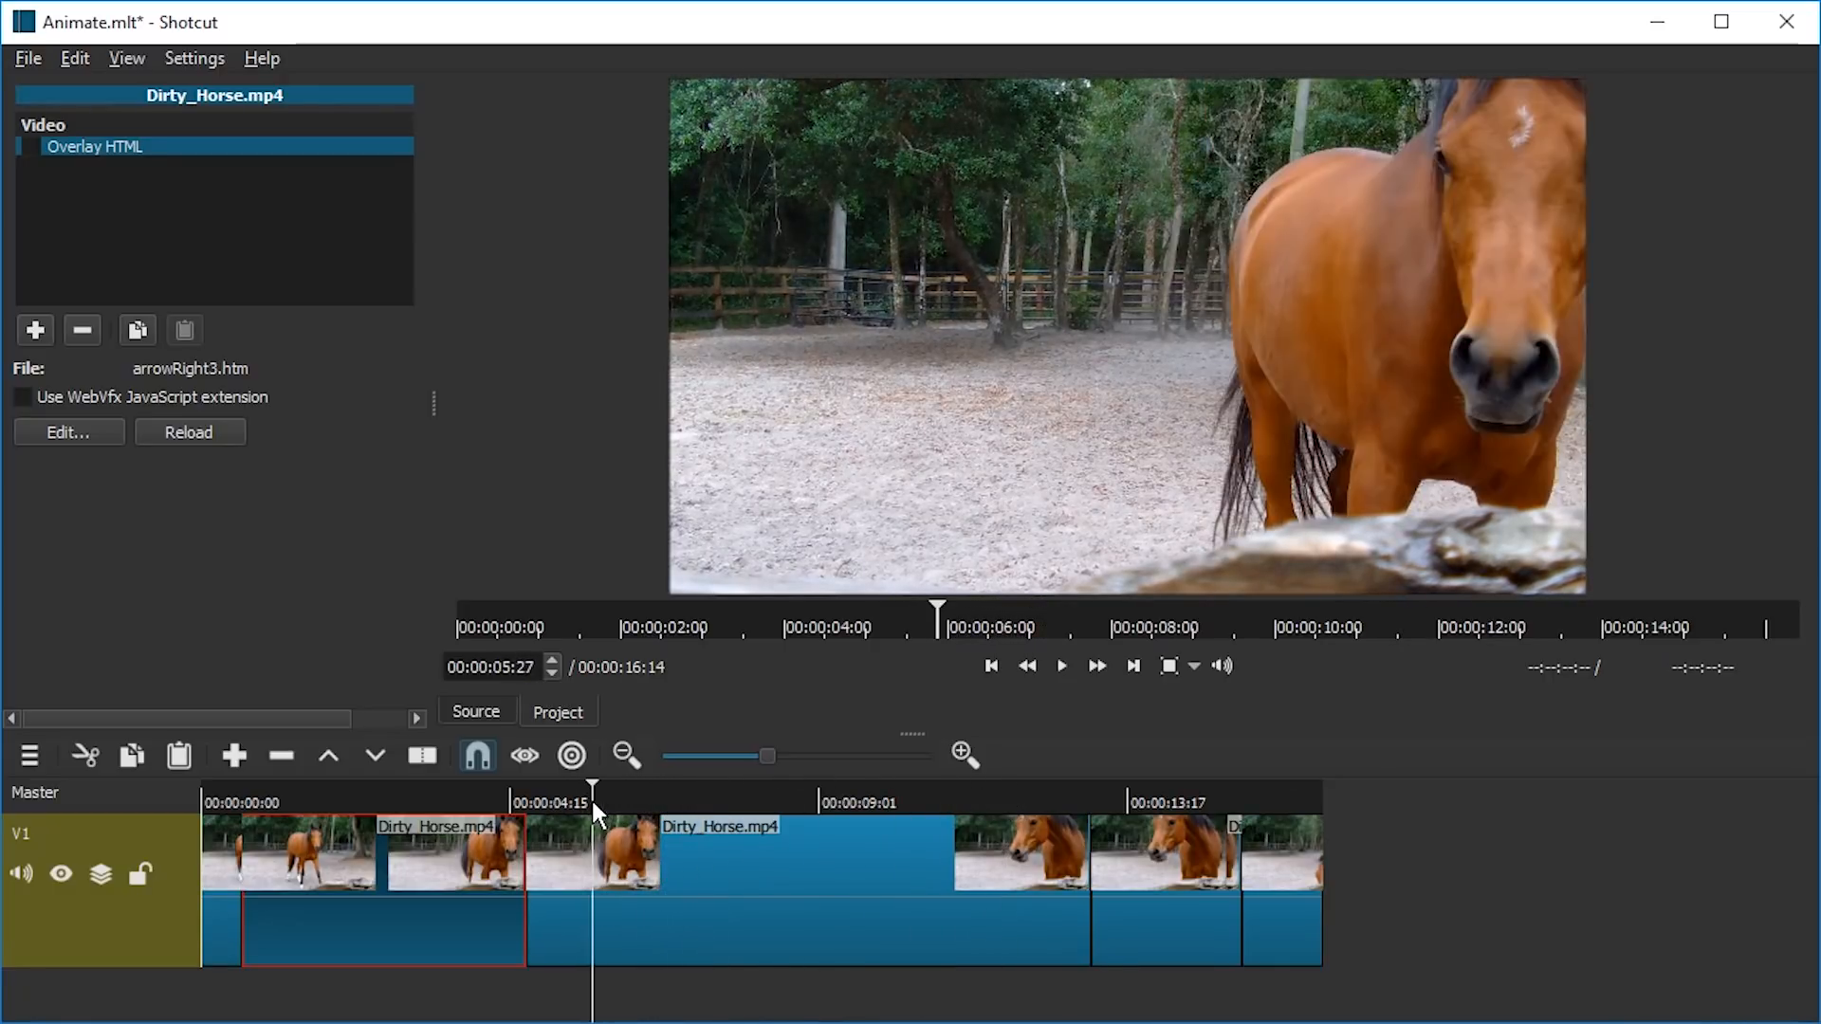
{"action": "key", "text": "space"}
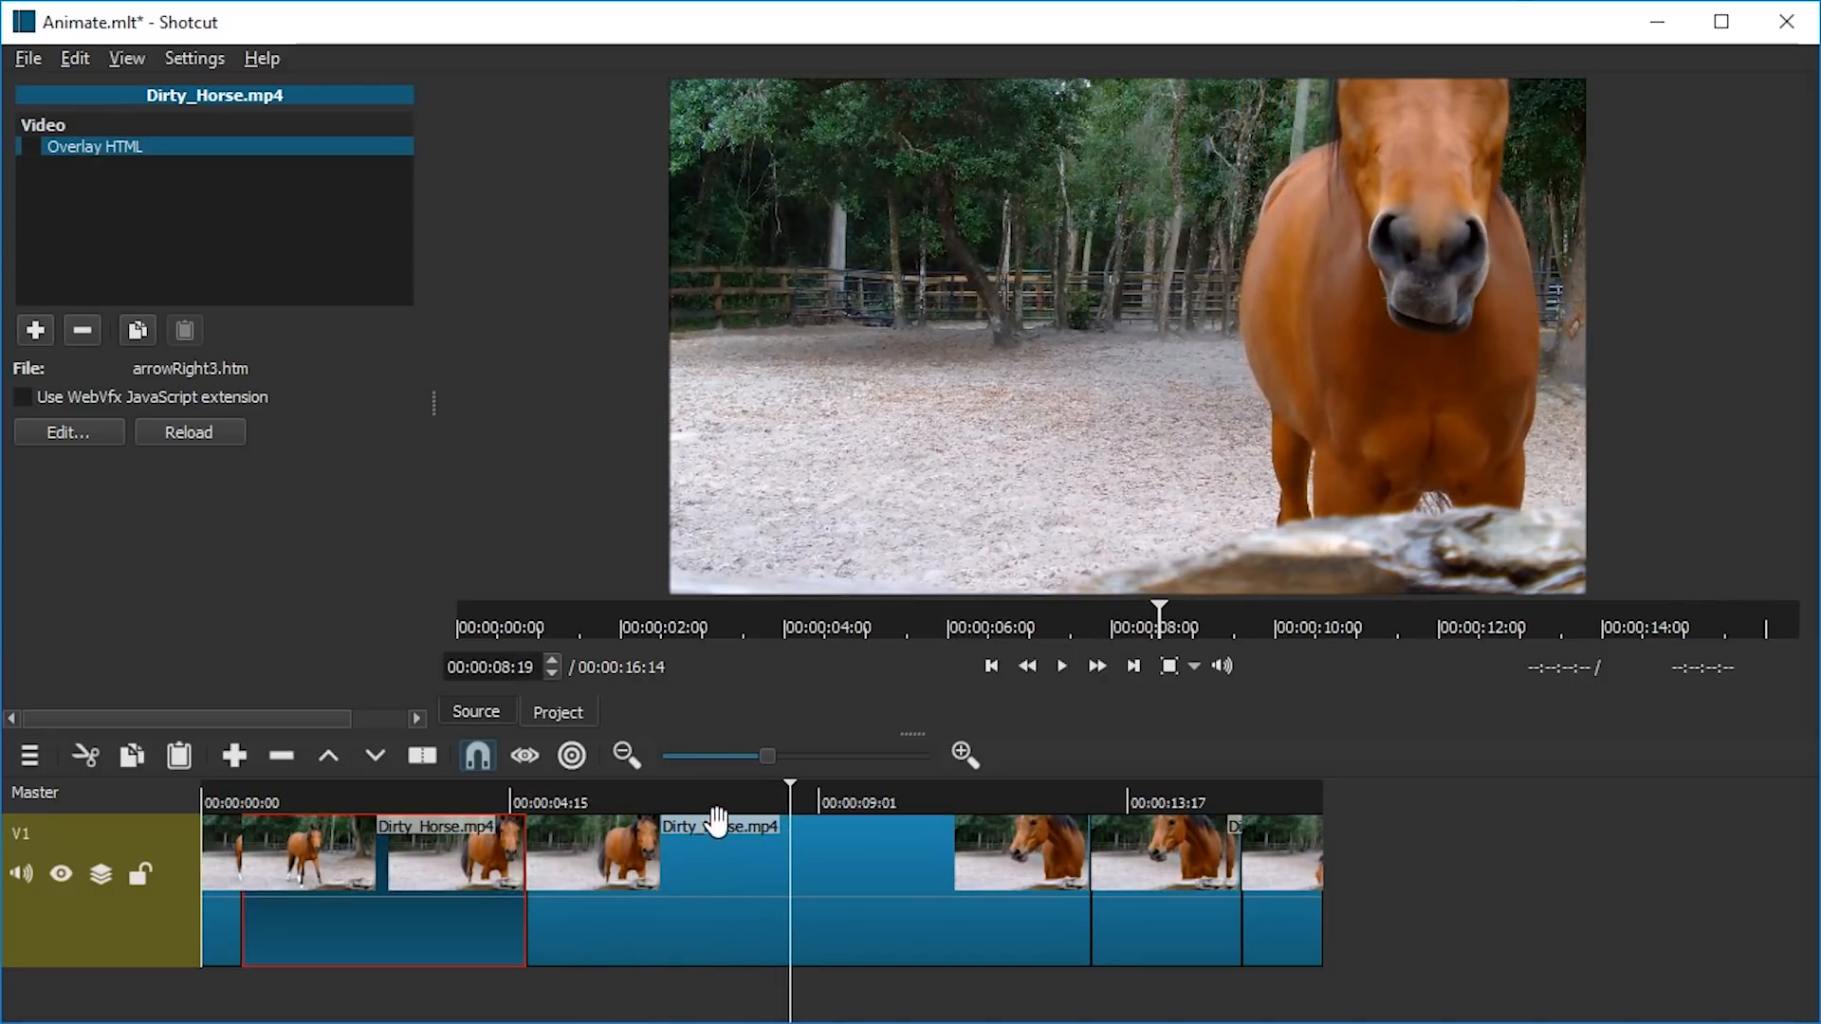
Step: Split the long middle clip at 00:00:12:12 and at about 00:00:07:00
{"action": "left_click", "coordinate": [683, 834]}
{"action": "left_click", "coordinate": [654, 799]}
{"action": "key", "text": "space"}
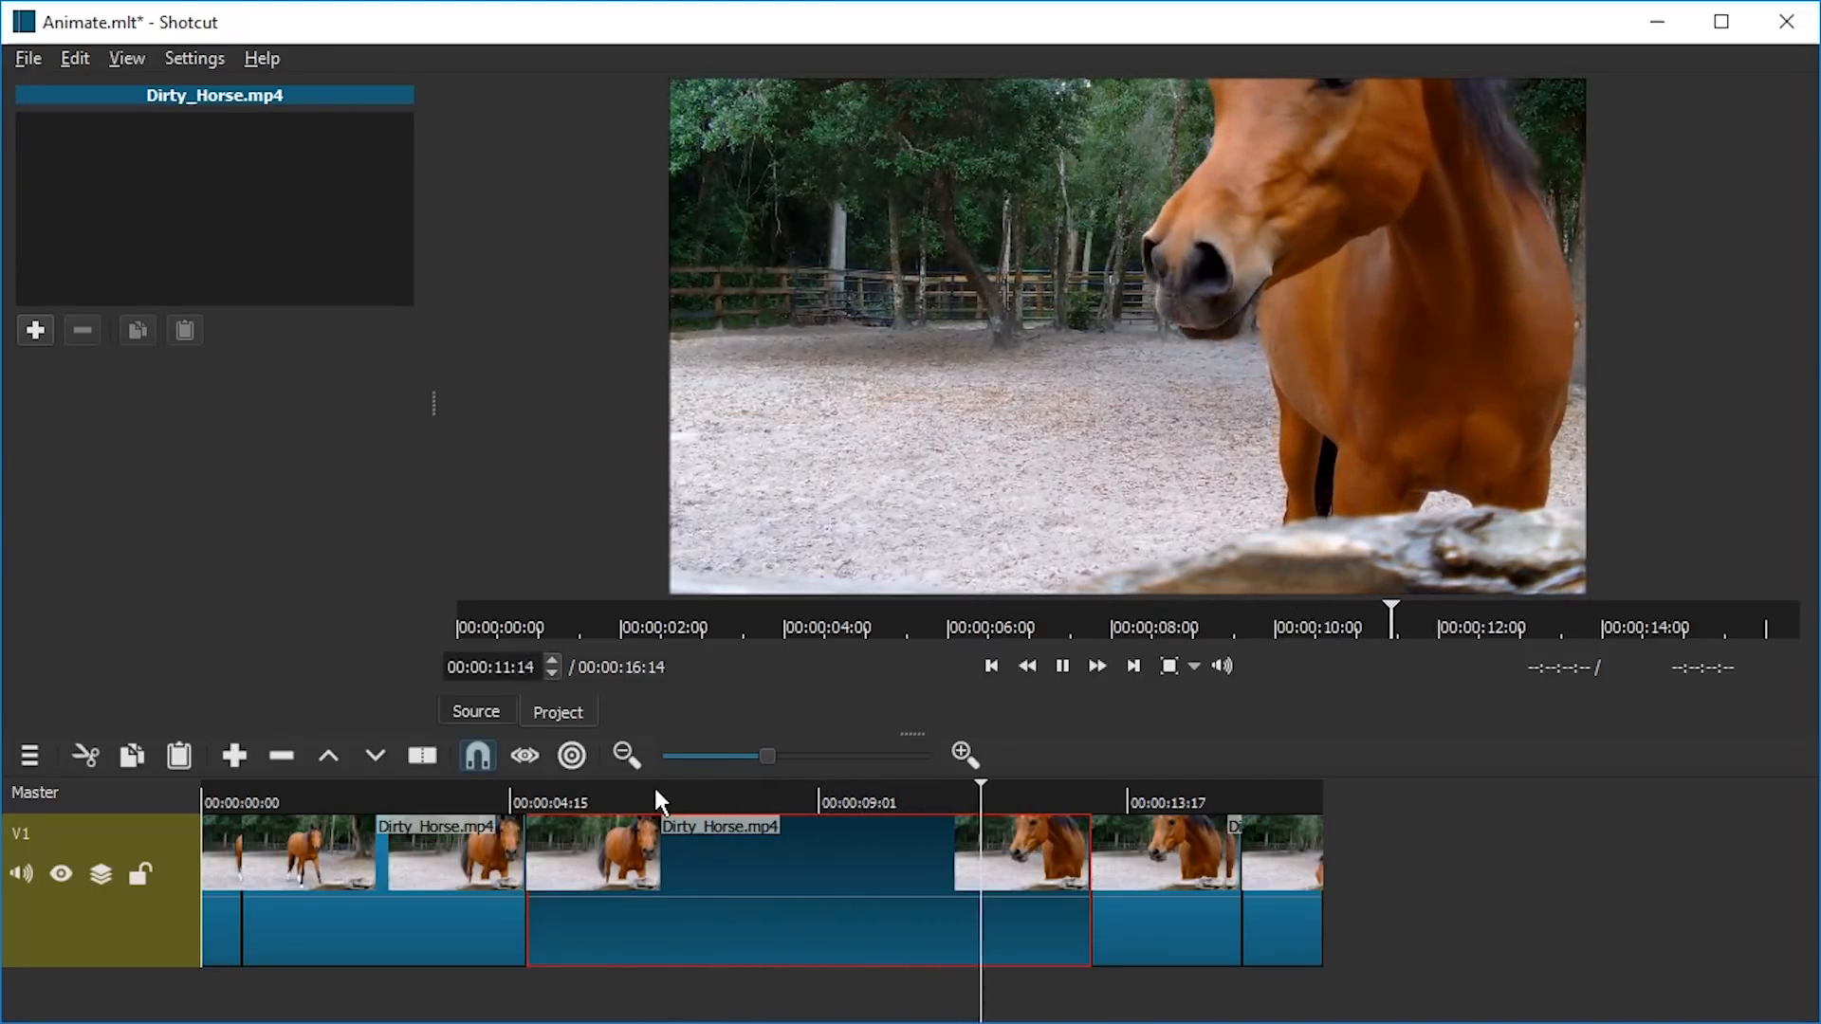
{"action": "key", "text": "space"}
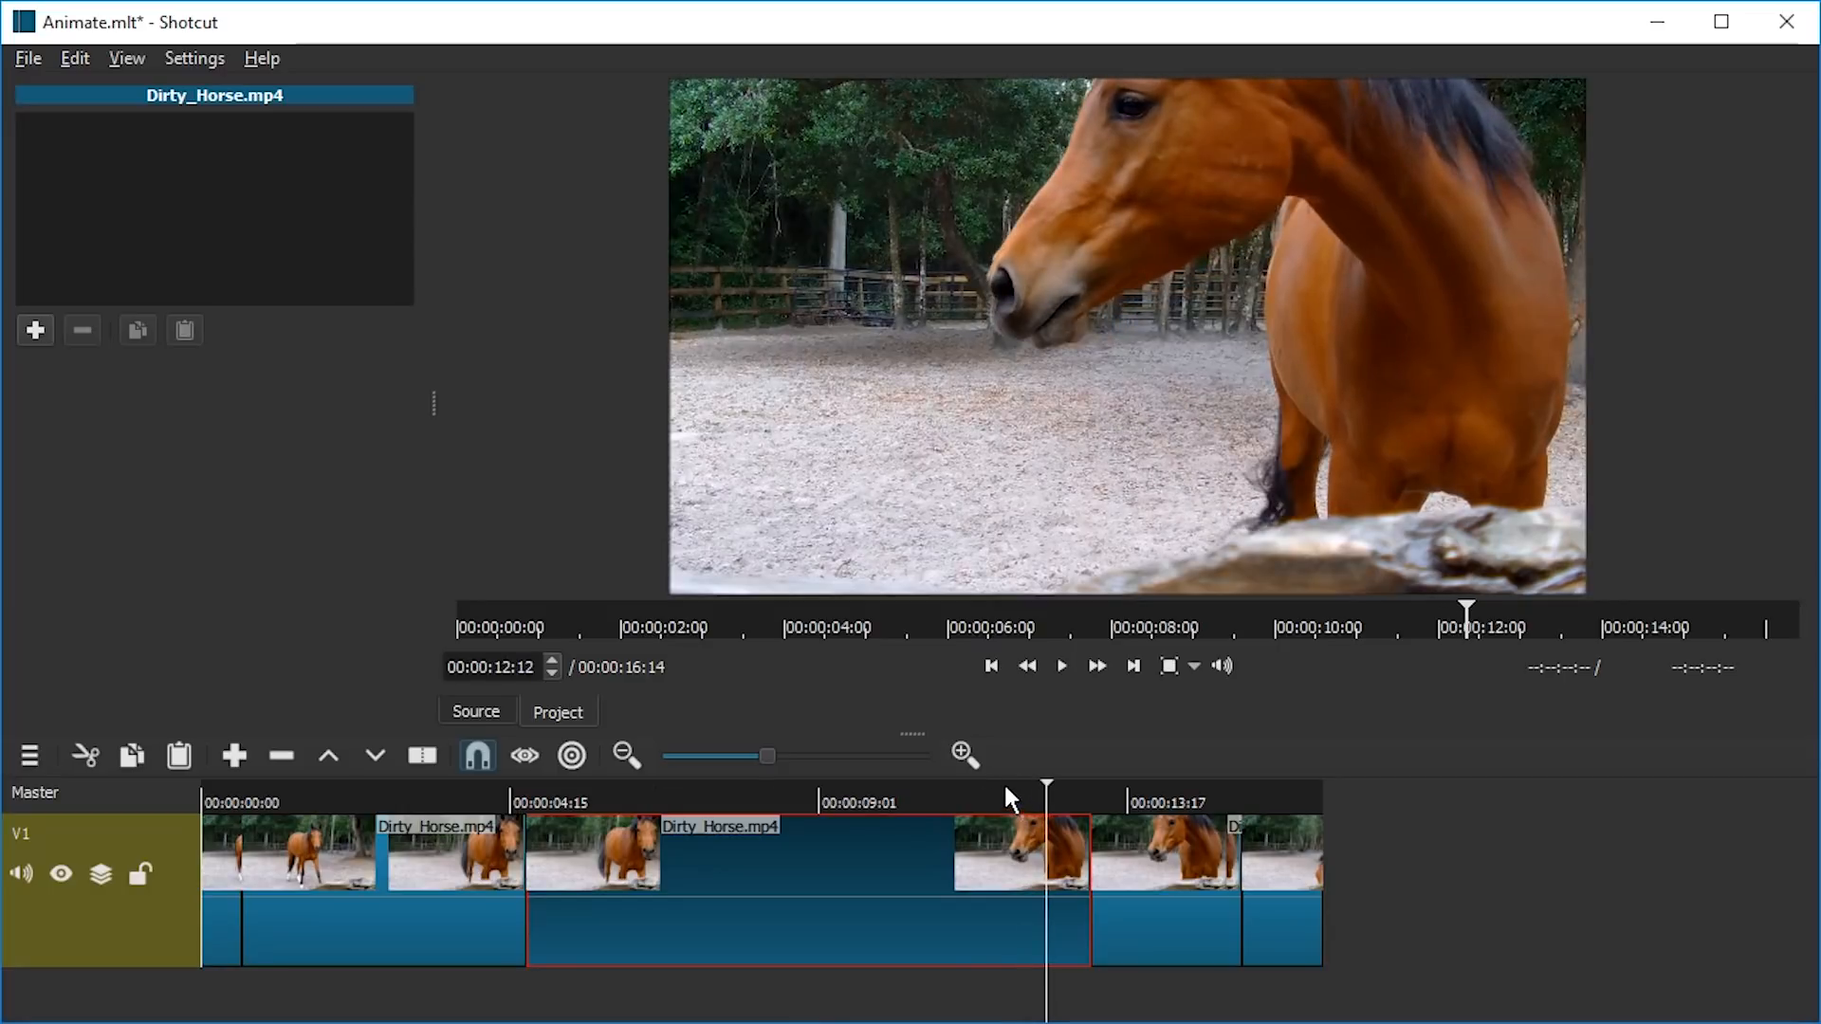
{"action": "key", "text": "s"}
{"action": "left_click", "coordinate": [640, 795]}
{"action": "left_click_drag", "start_coordinate": [635, 795], "coordinate": [675, 798]}
{"action": "key", "text": "s"}
Step: Play the newly split middle section and scrub back to about 00:00:07:09 to check its start
{"action": "key", "text": "space"}
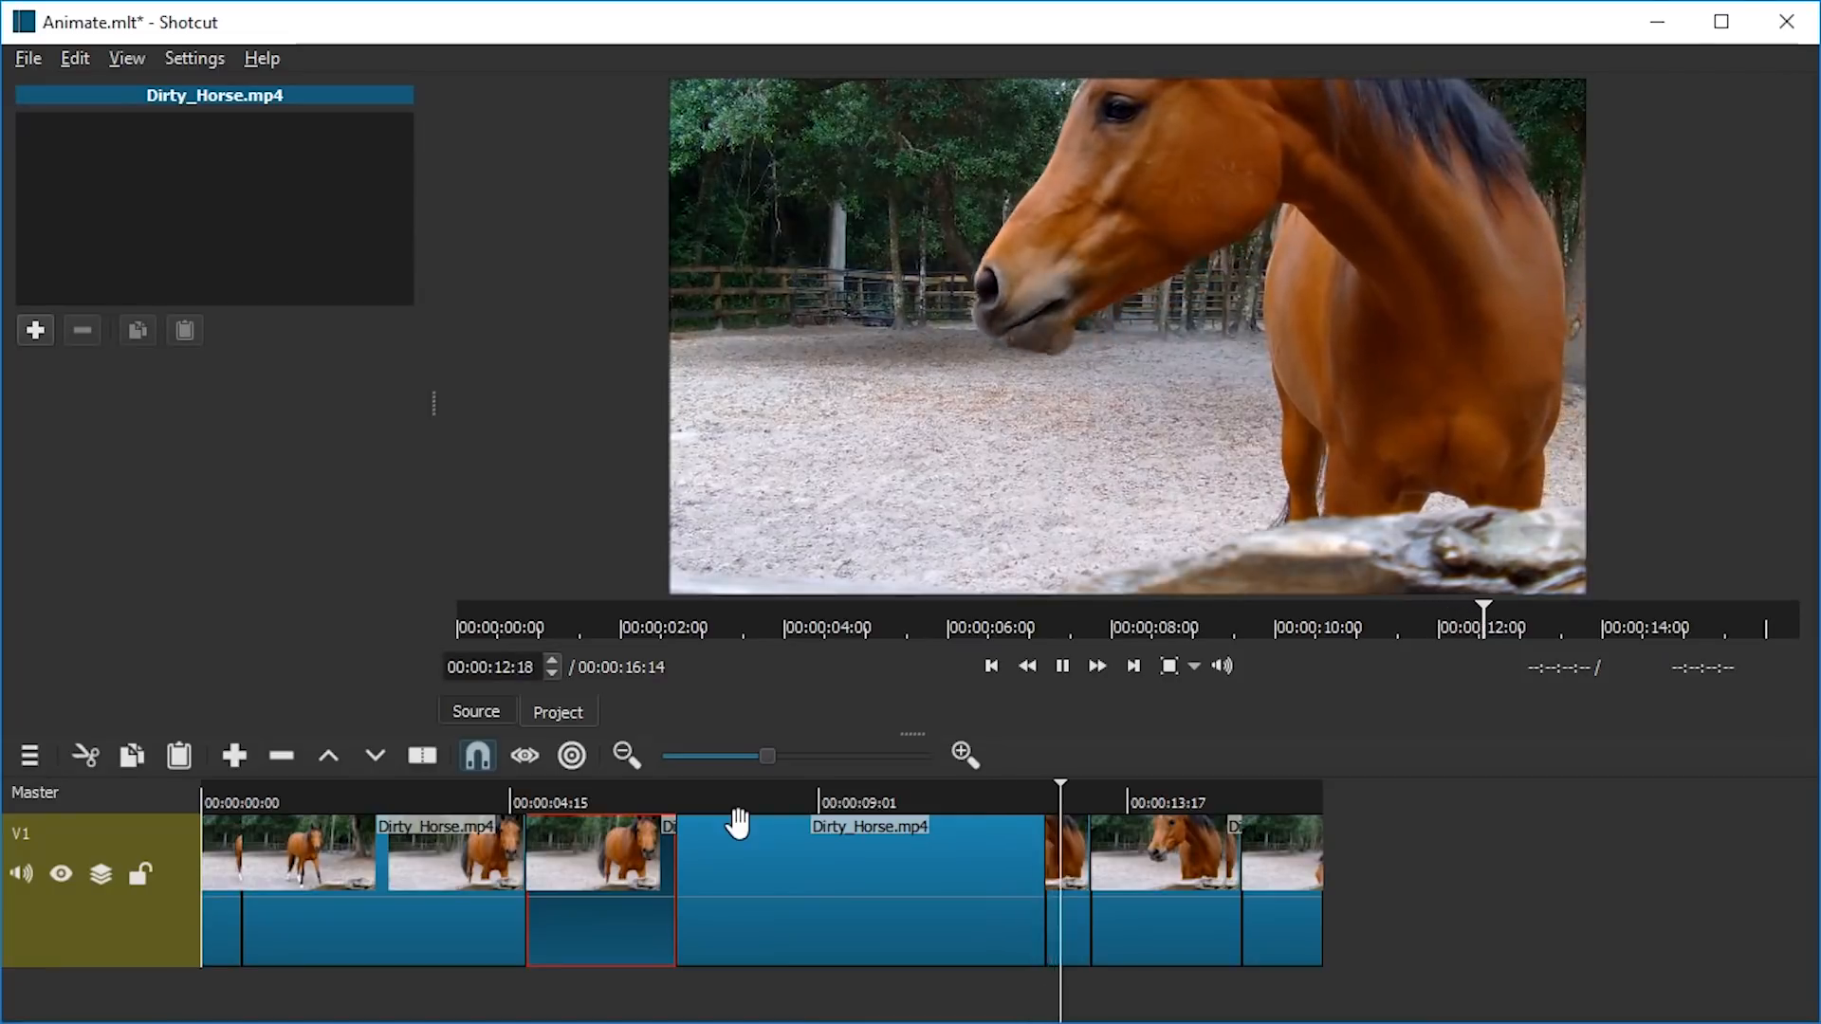
{"action": "key", "text": "space"}
{"action": "left_click_drag", "start_coordinate": [845, 803], "coordinate": [699, 806]}
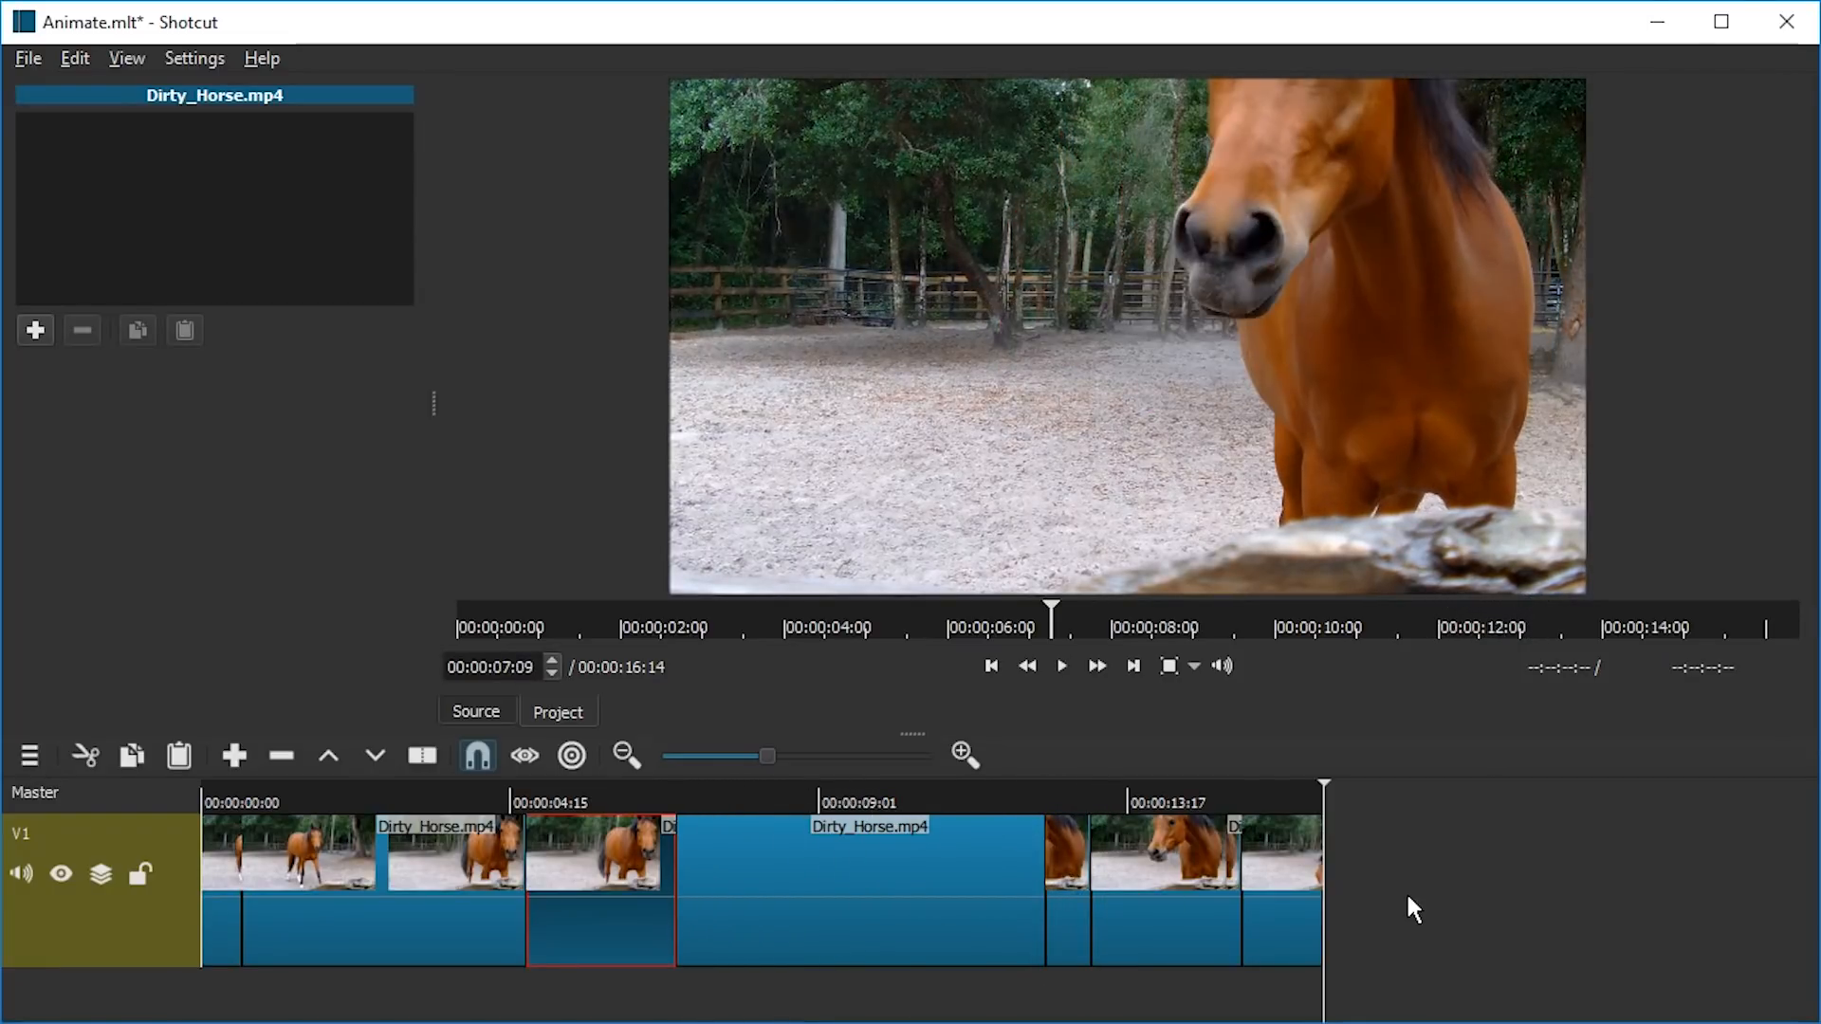
{"action": "left_click", "coordinate": [681, 803]}
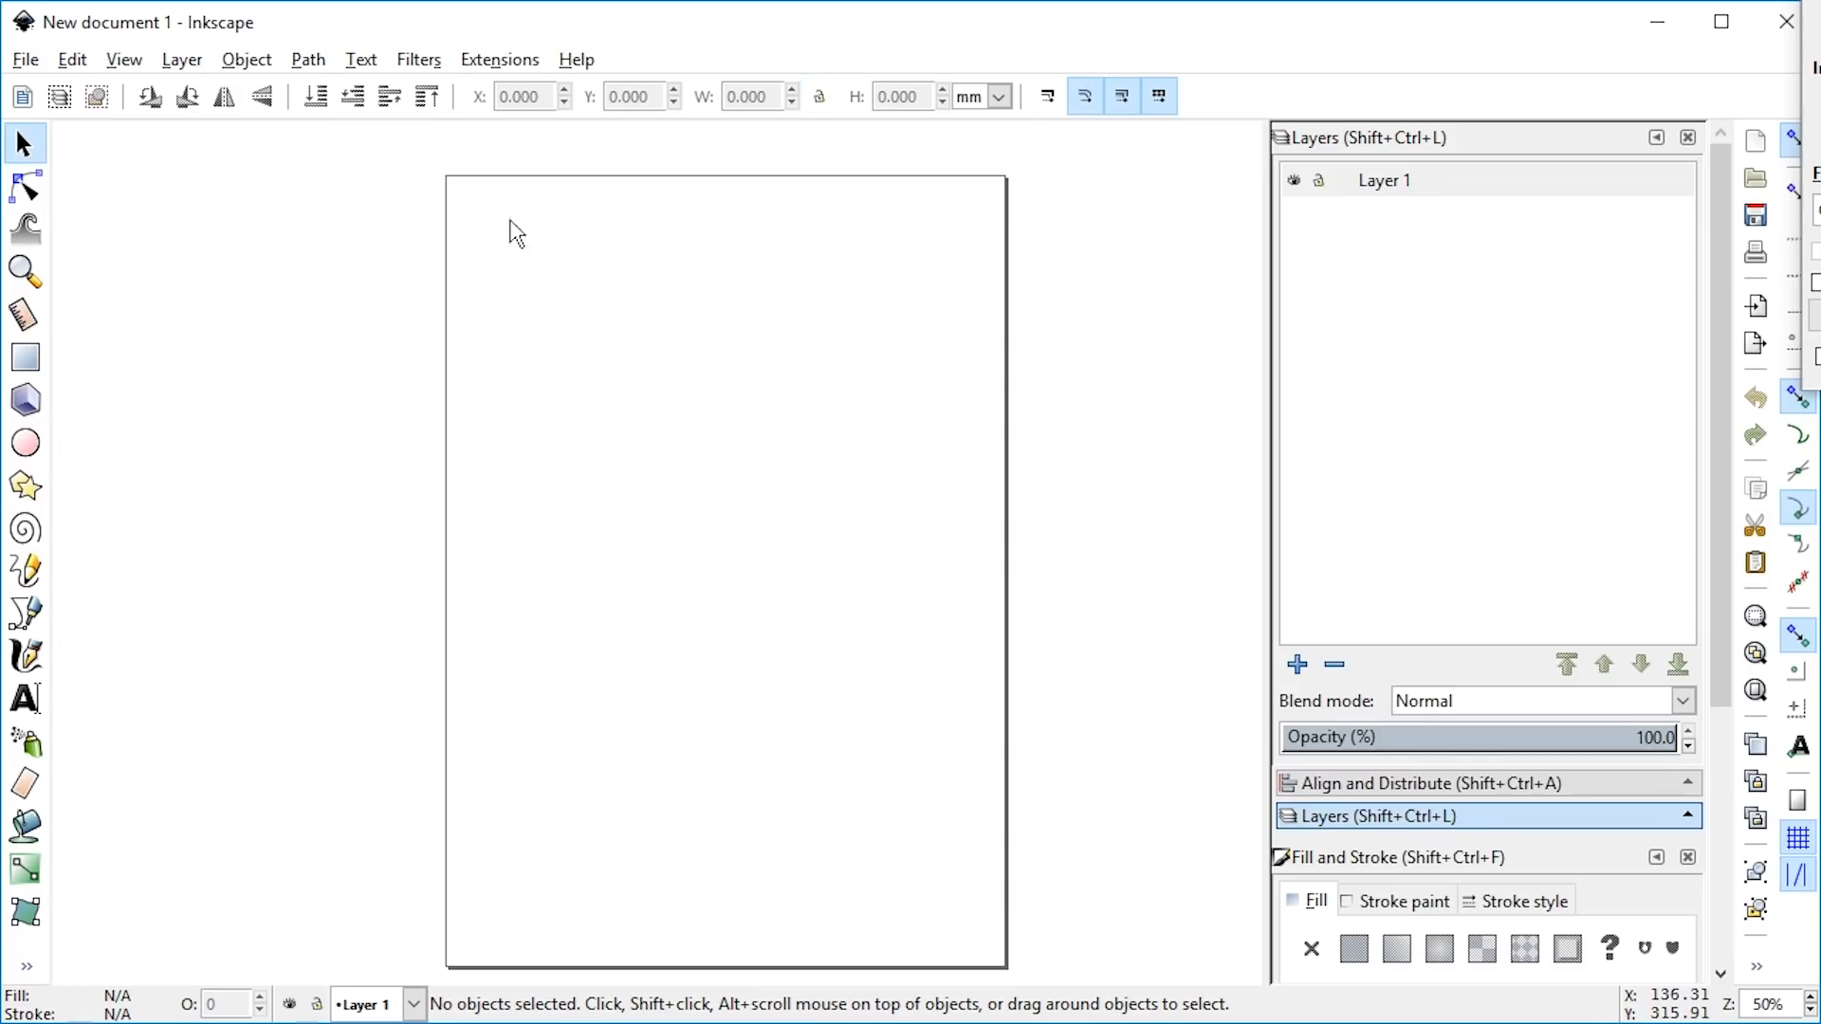
Step: In Inkscape, draw a wide ellipse and a triangular tail at its lower right edge, and unite them into a speech bubble
{"action": "left_click", "coordinate": [26, 443]}
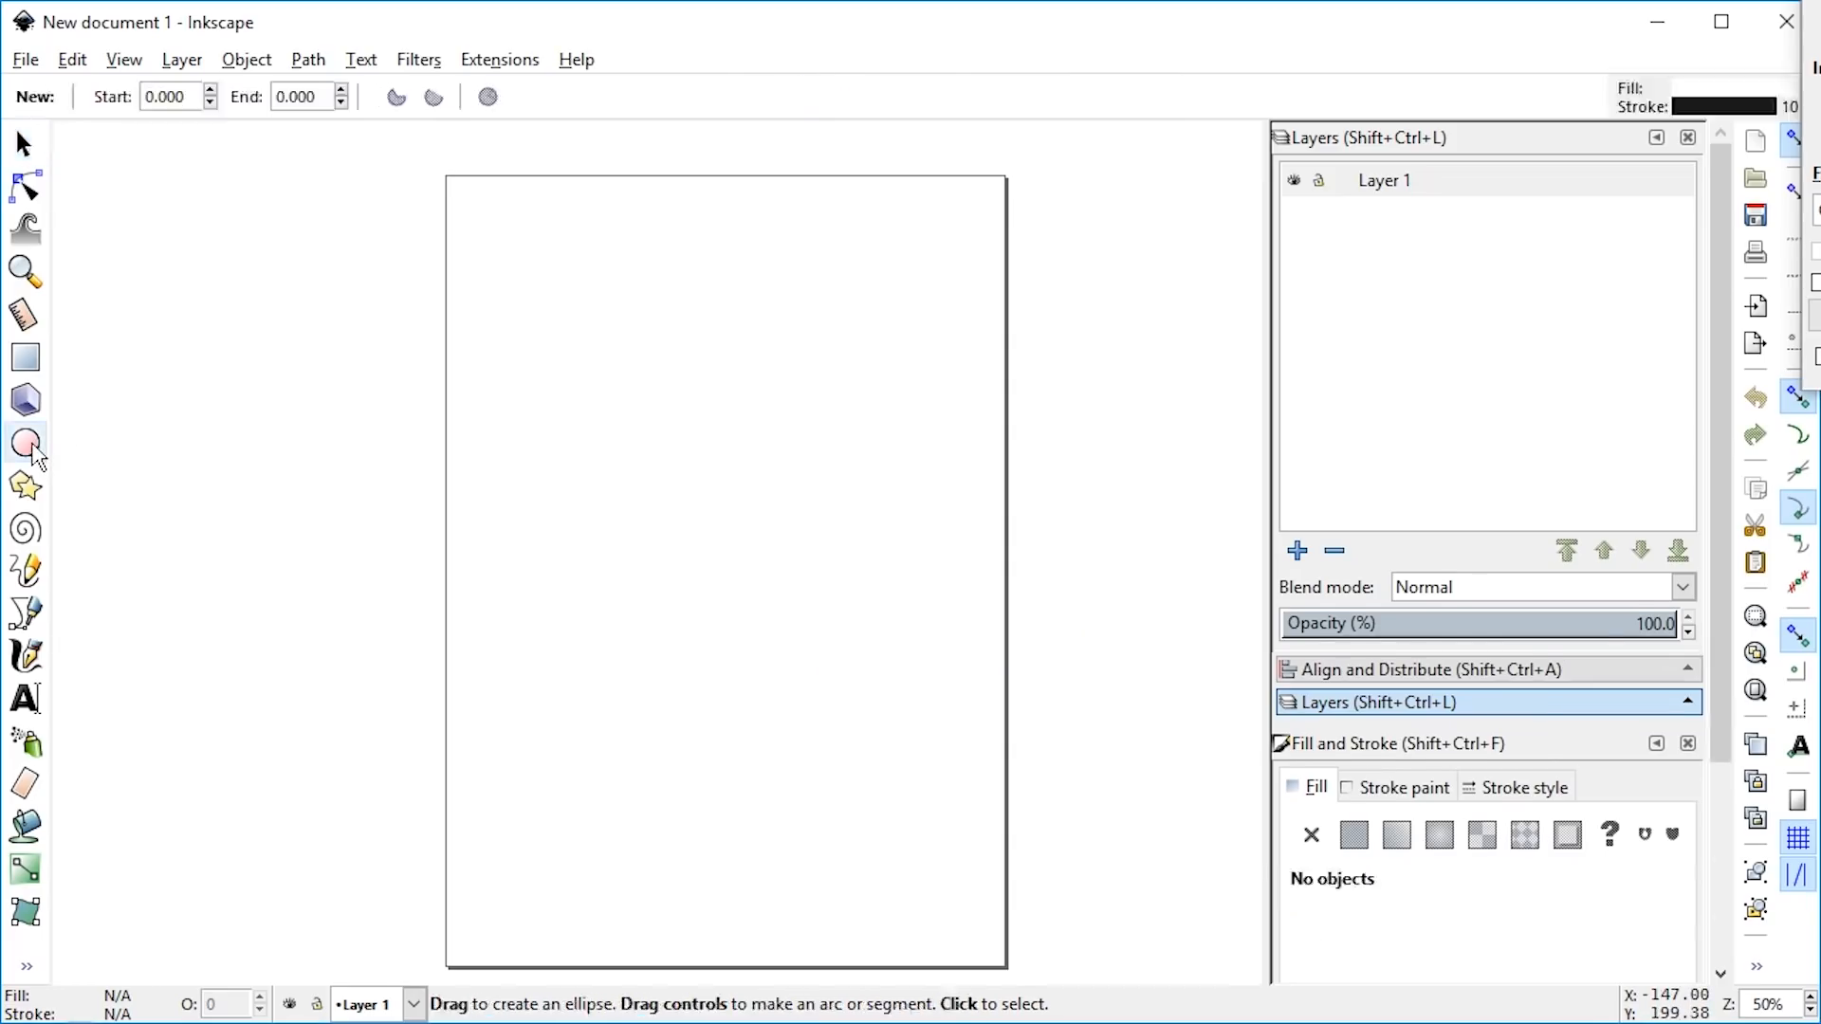
{"action": "left_click_drag", "start_coordinate": [559, 354], "coordinate": [760, 492]}
{"action": "key", "text": "n"}
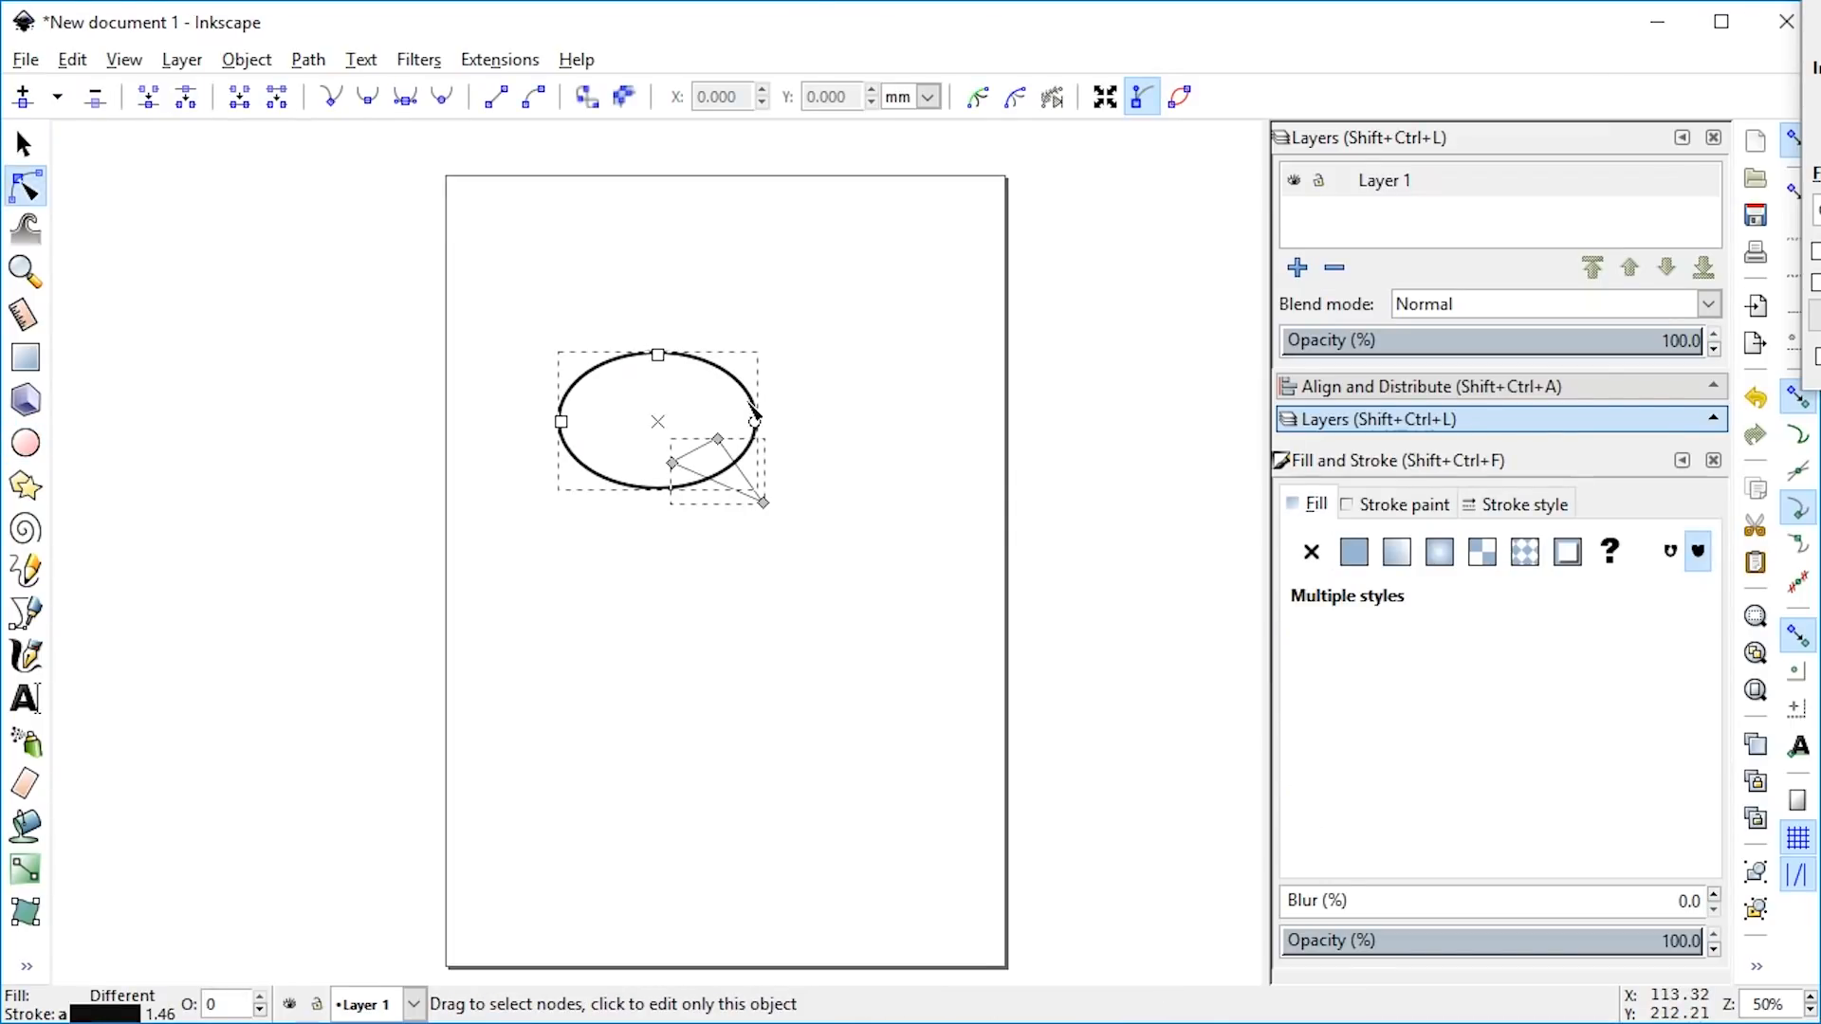
{"action": "key", "text": "ctrl+plus"}
Step: Bend the straight edges of the speech bubble's tail into curves that sweep towards its tip
{"action": "scroll", "coordinate": [776, 560], "scroll_direction": "up", "scroll_amount": 3}
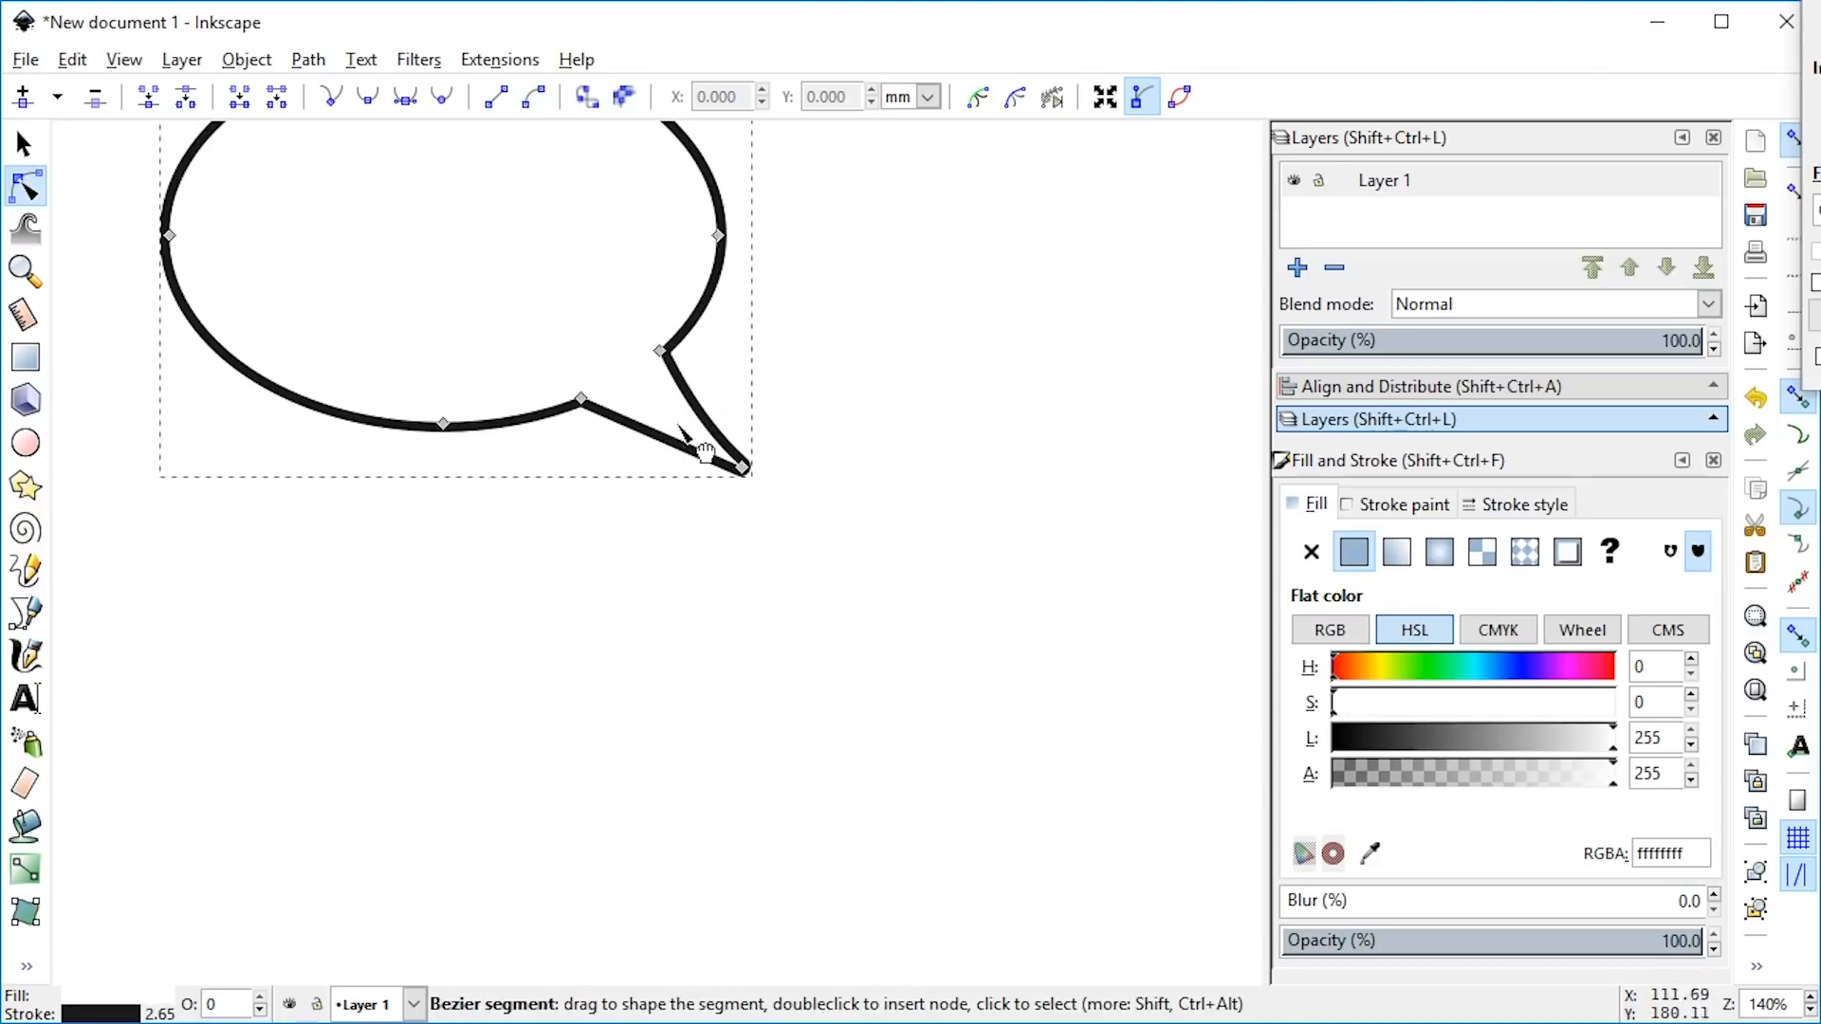
{"action": "left_click_drag", "start_coordinate": [723, 396], "coordinate": [746, 482]}
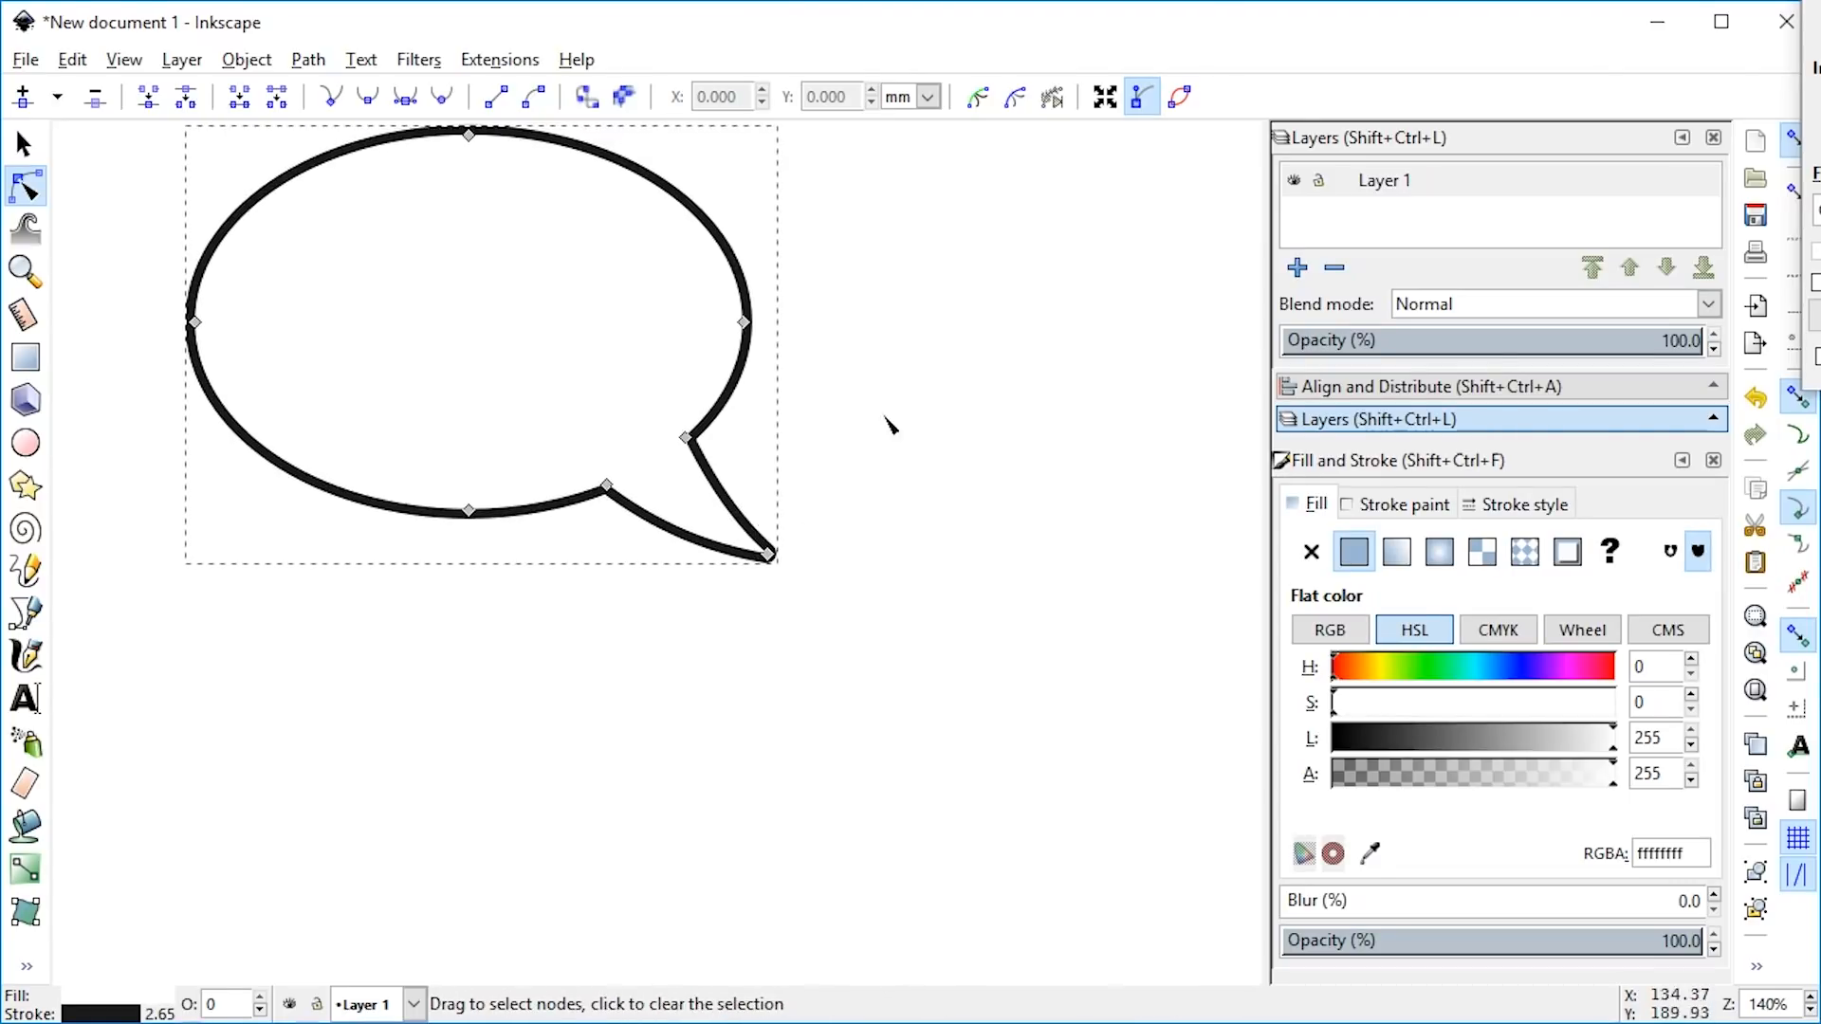
{"action": "left_click_drag", "start_coordinate": [882, 444], "coordinate": [962, 495]}
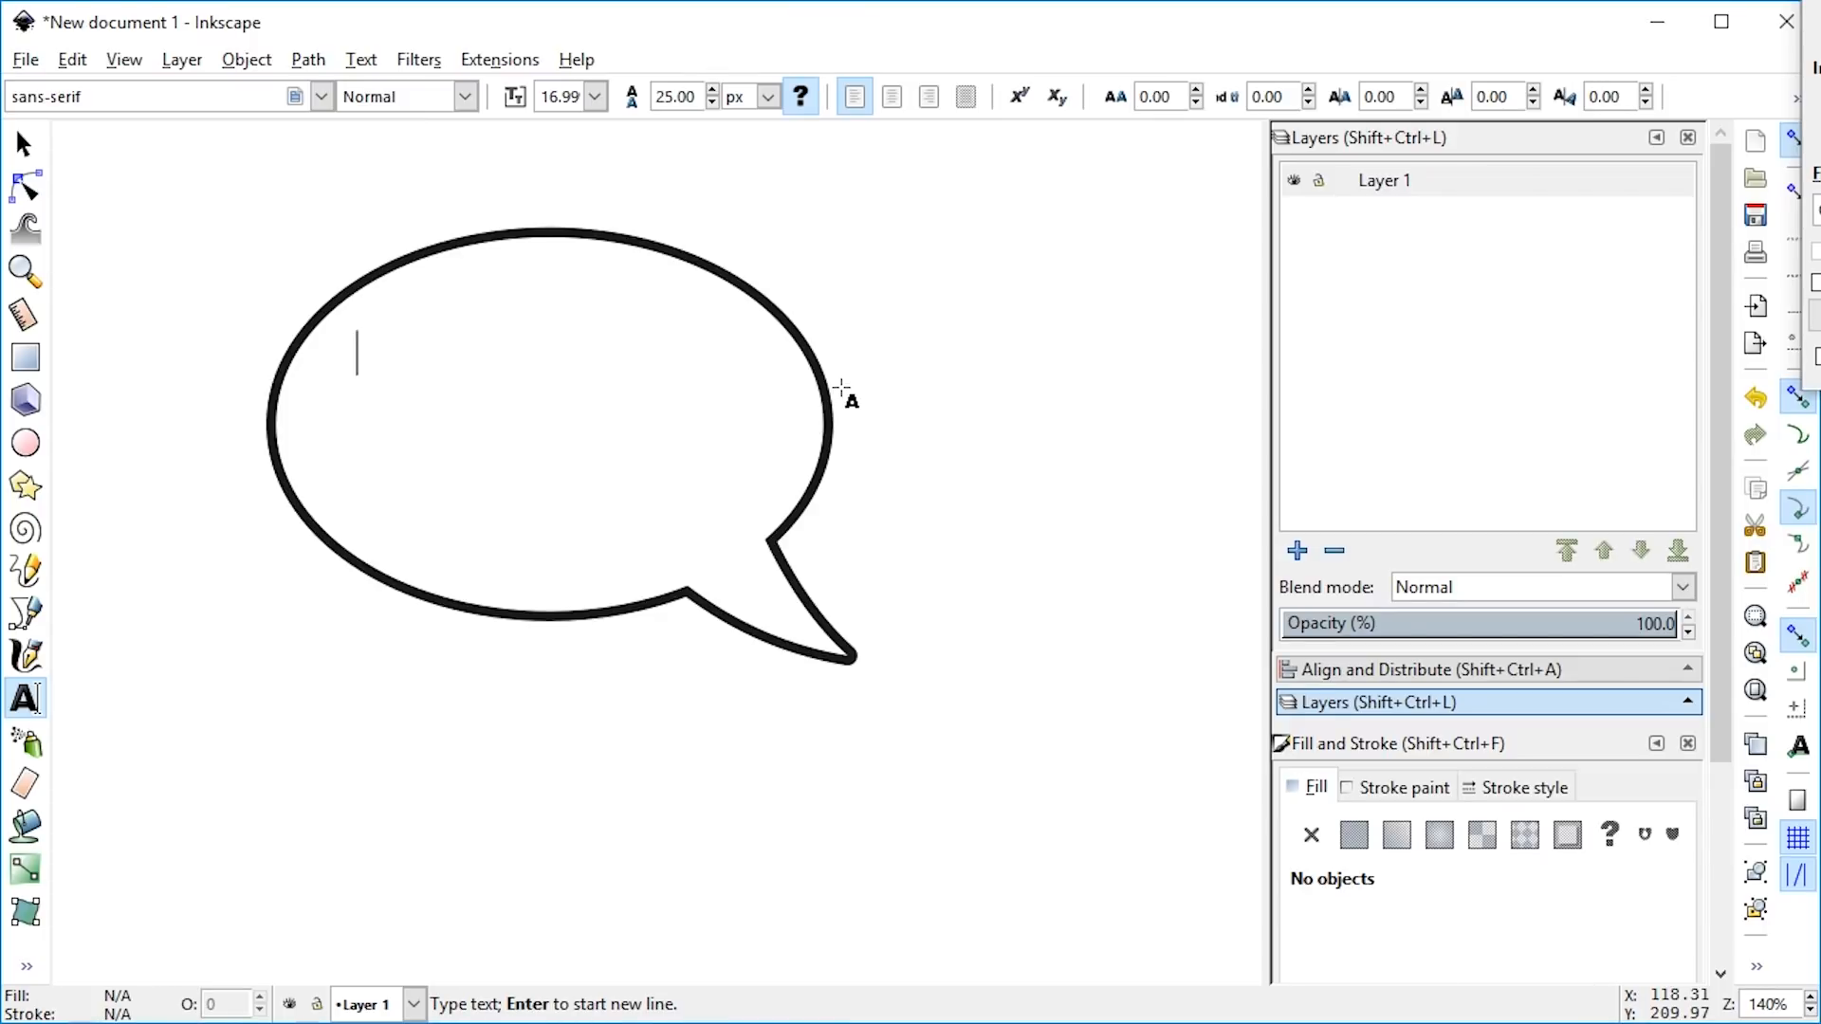
Step: Add the two-line text "HURR-DURR / I'M A HORSE" and enlarge it to about 52 mm wide inside the speech bubble
{"action": "type", "text": "HURR-DURR I'M A HORSE"}
{"action": "left_click", "coordinate": [673, 351]}
{"action": "key", "text": "BackSpace"}
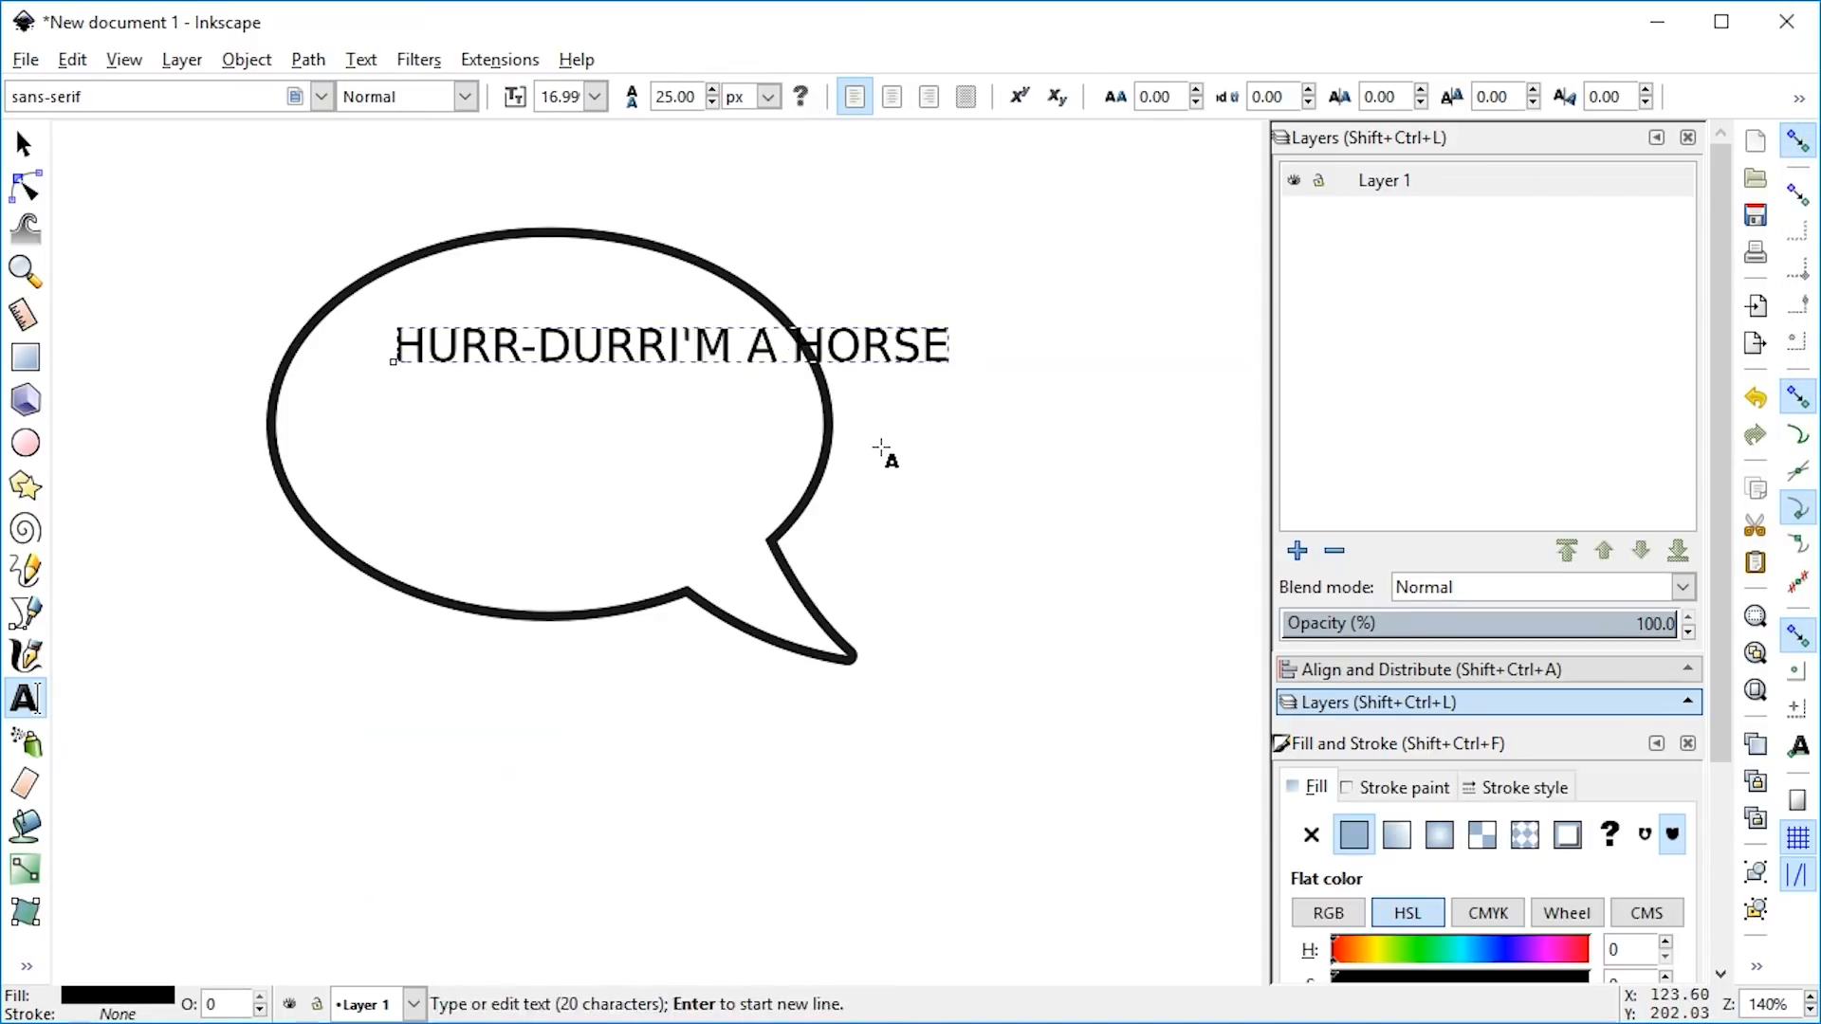
{"action": "key", "text": "Return"}
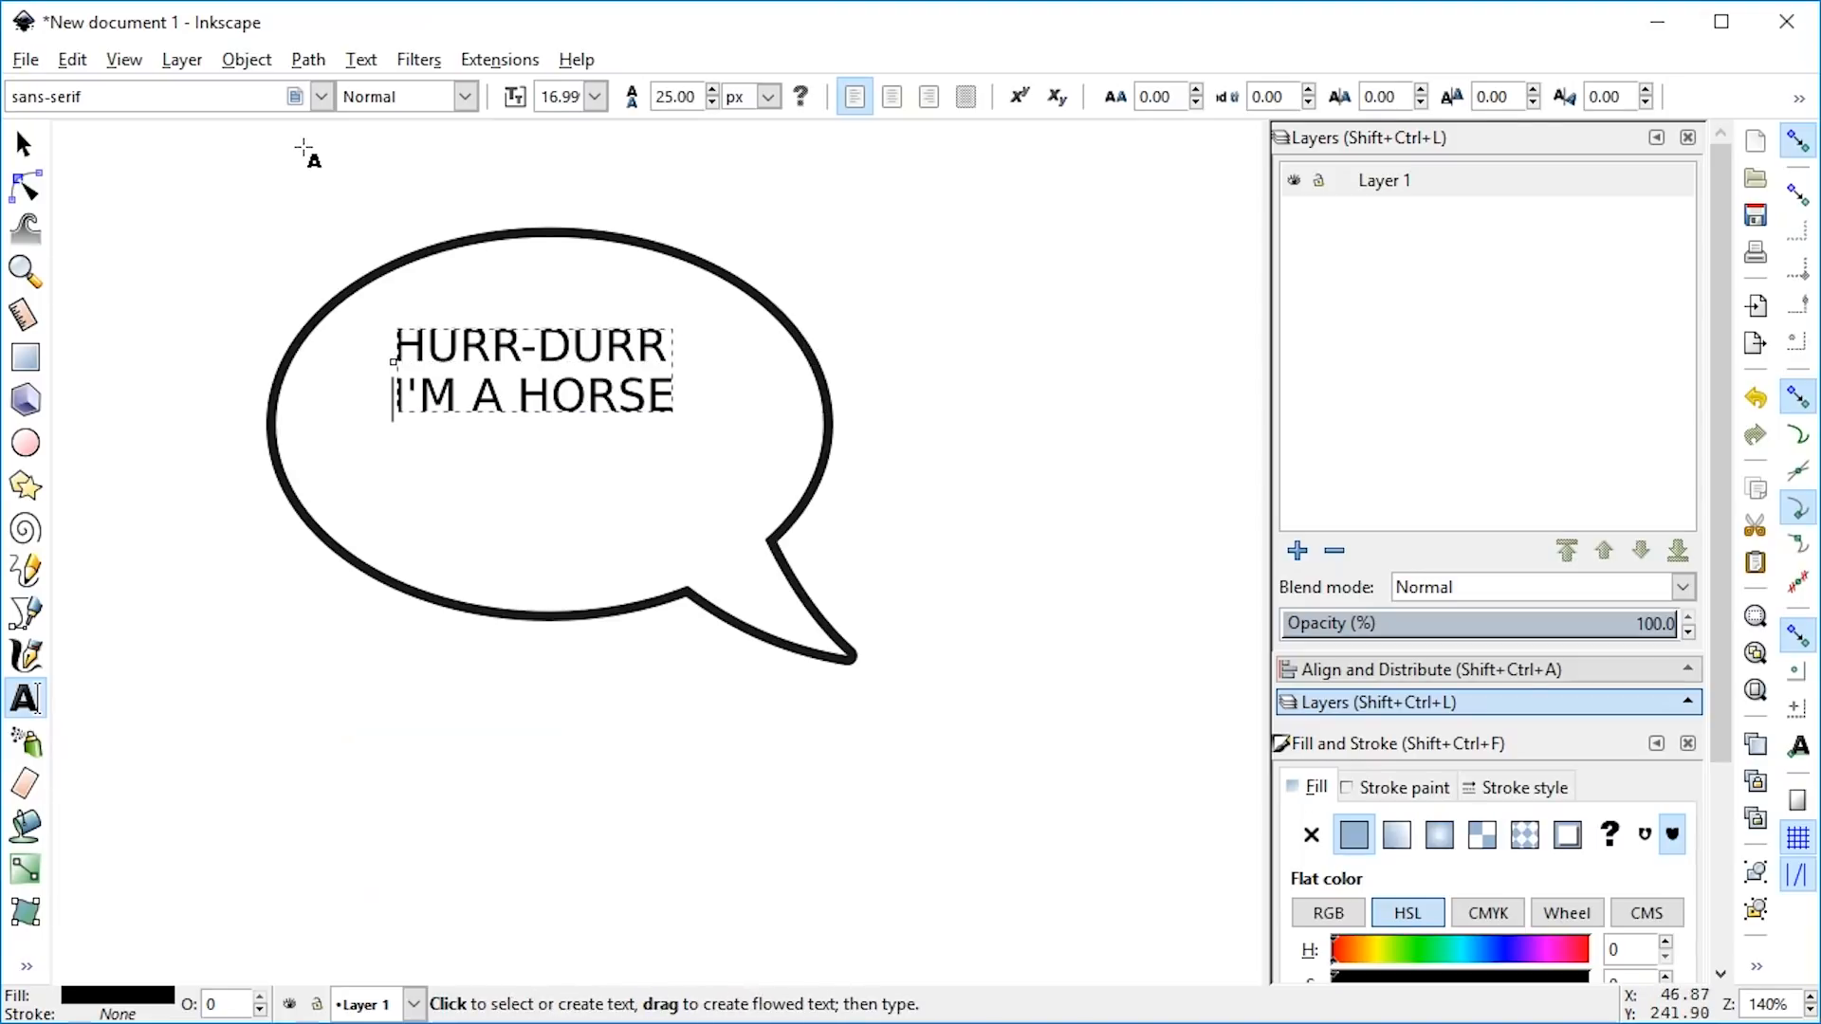
{"action": "key", "text": "F1"}
{"action": "left_click_drag", "start_coordinate": [623, 383], "coordinate": [613, 374]}
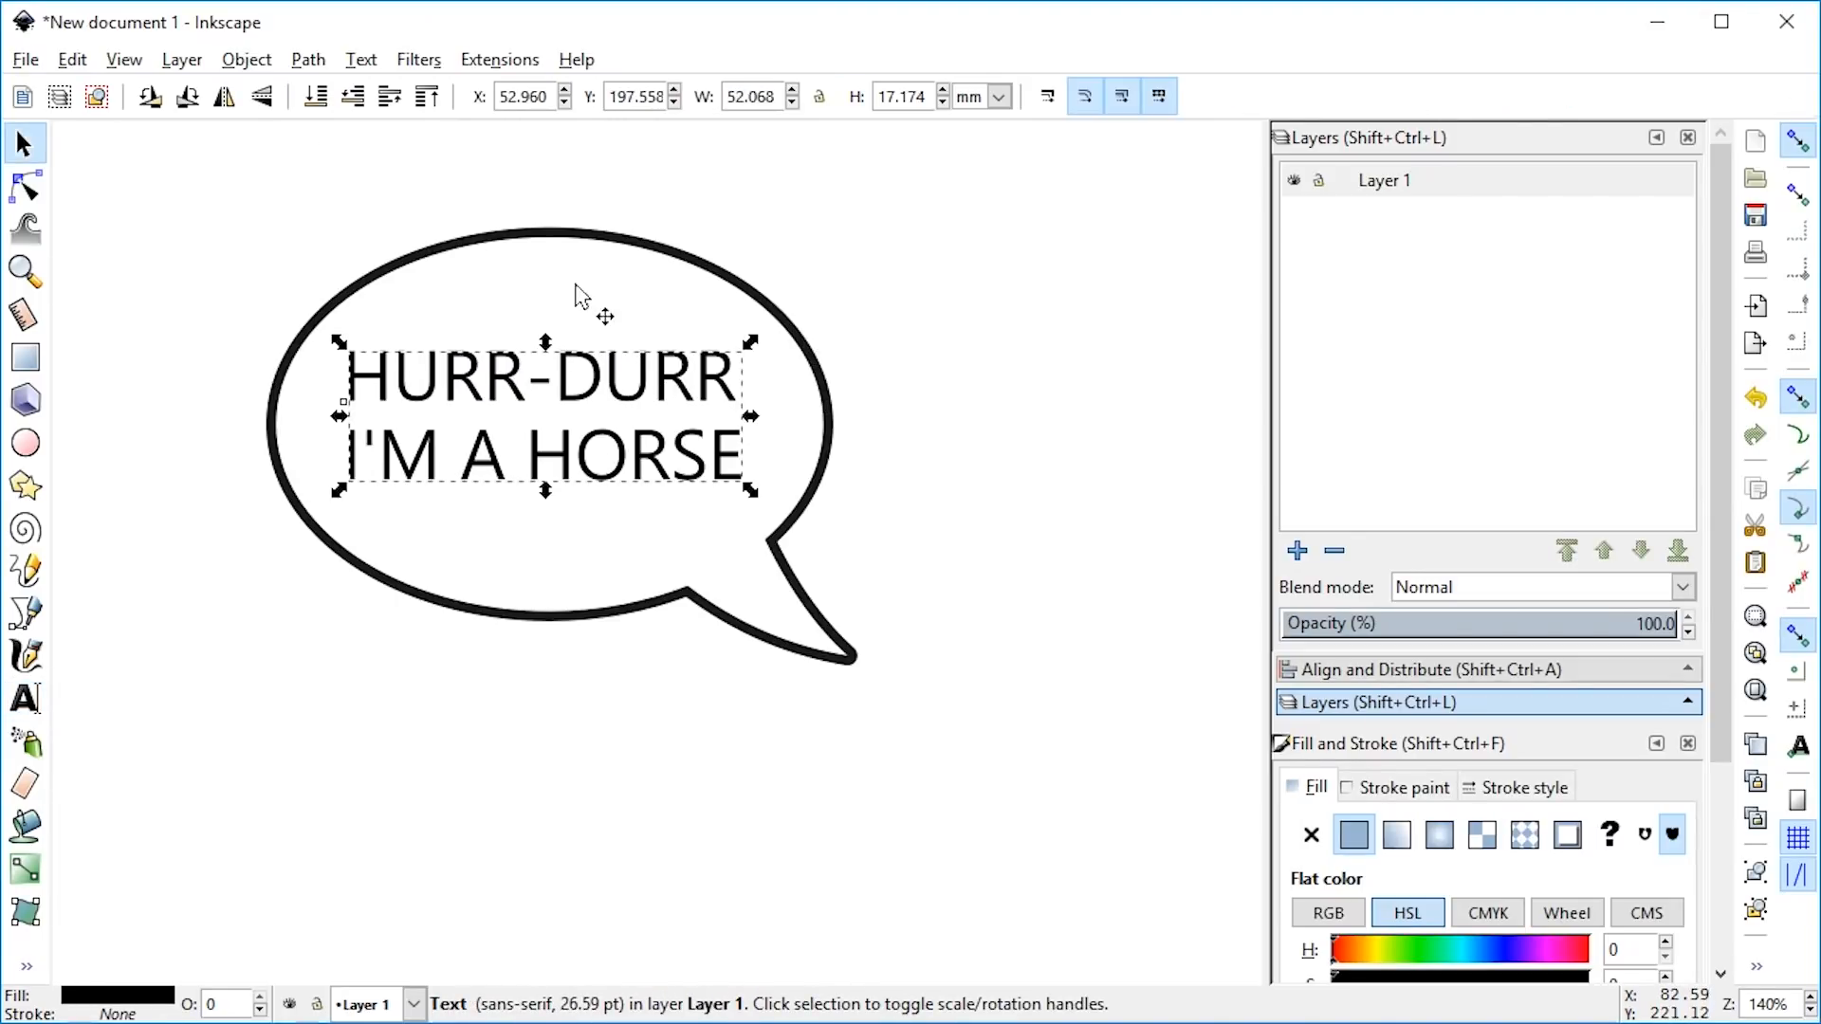
Step: Check the speech bubble's flat fill and save the drawing as bubble.svg
{"action": "left_click", "coordinate": [579, 271]}
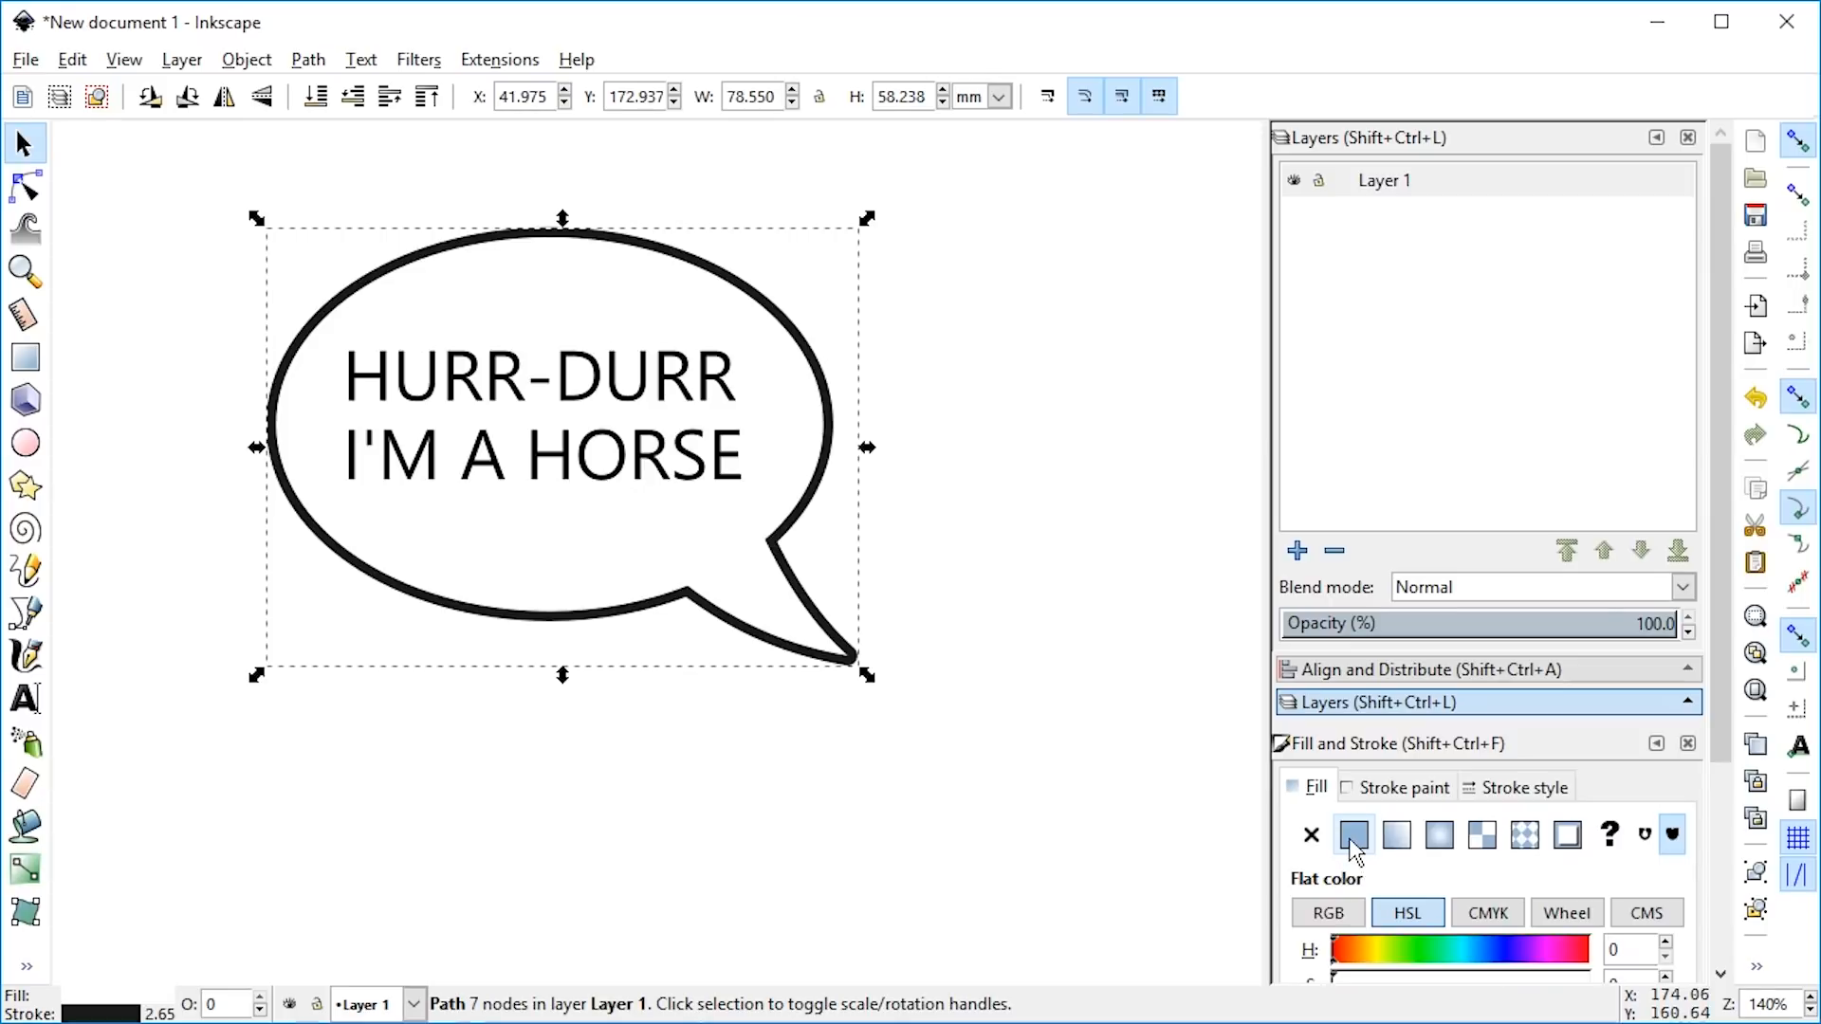
{"action": "scroll", "coordinate": [881, 482], "scroll_direction": "down", "scroll_amount": 1}
{"action": "key", "text": "ctrl+s"}
{"action": "type", "text": "bubble.svg"}
{"action": "key", "text": "Return"}
Step: Export the whole drawing as speech.png with an image width of 440 pixels
{"action": "key", "text": "ctrl+shift+e"}
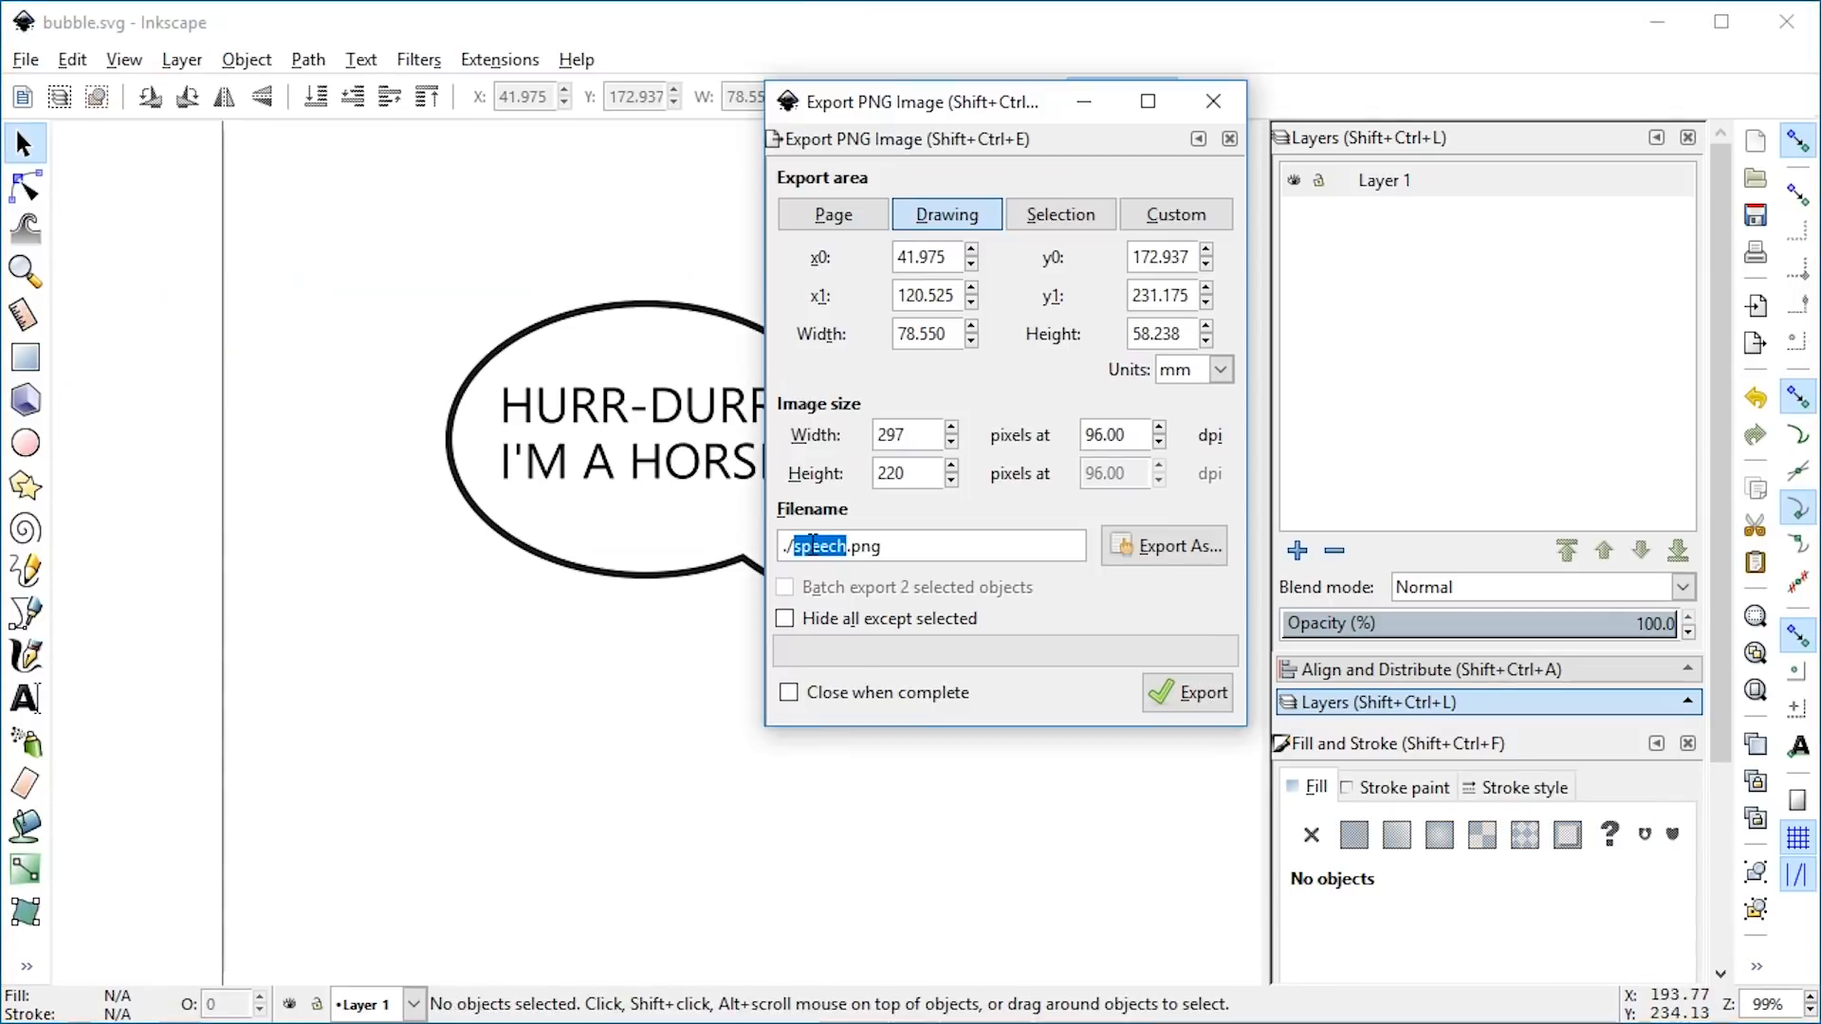
{"action": "double_click", "coordinate": [925, 435]}
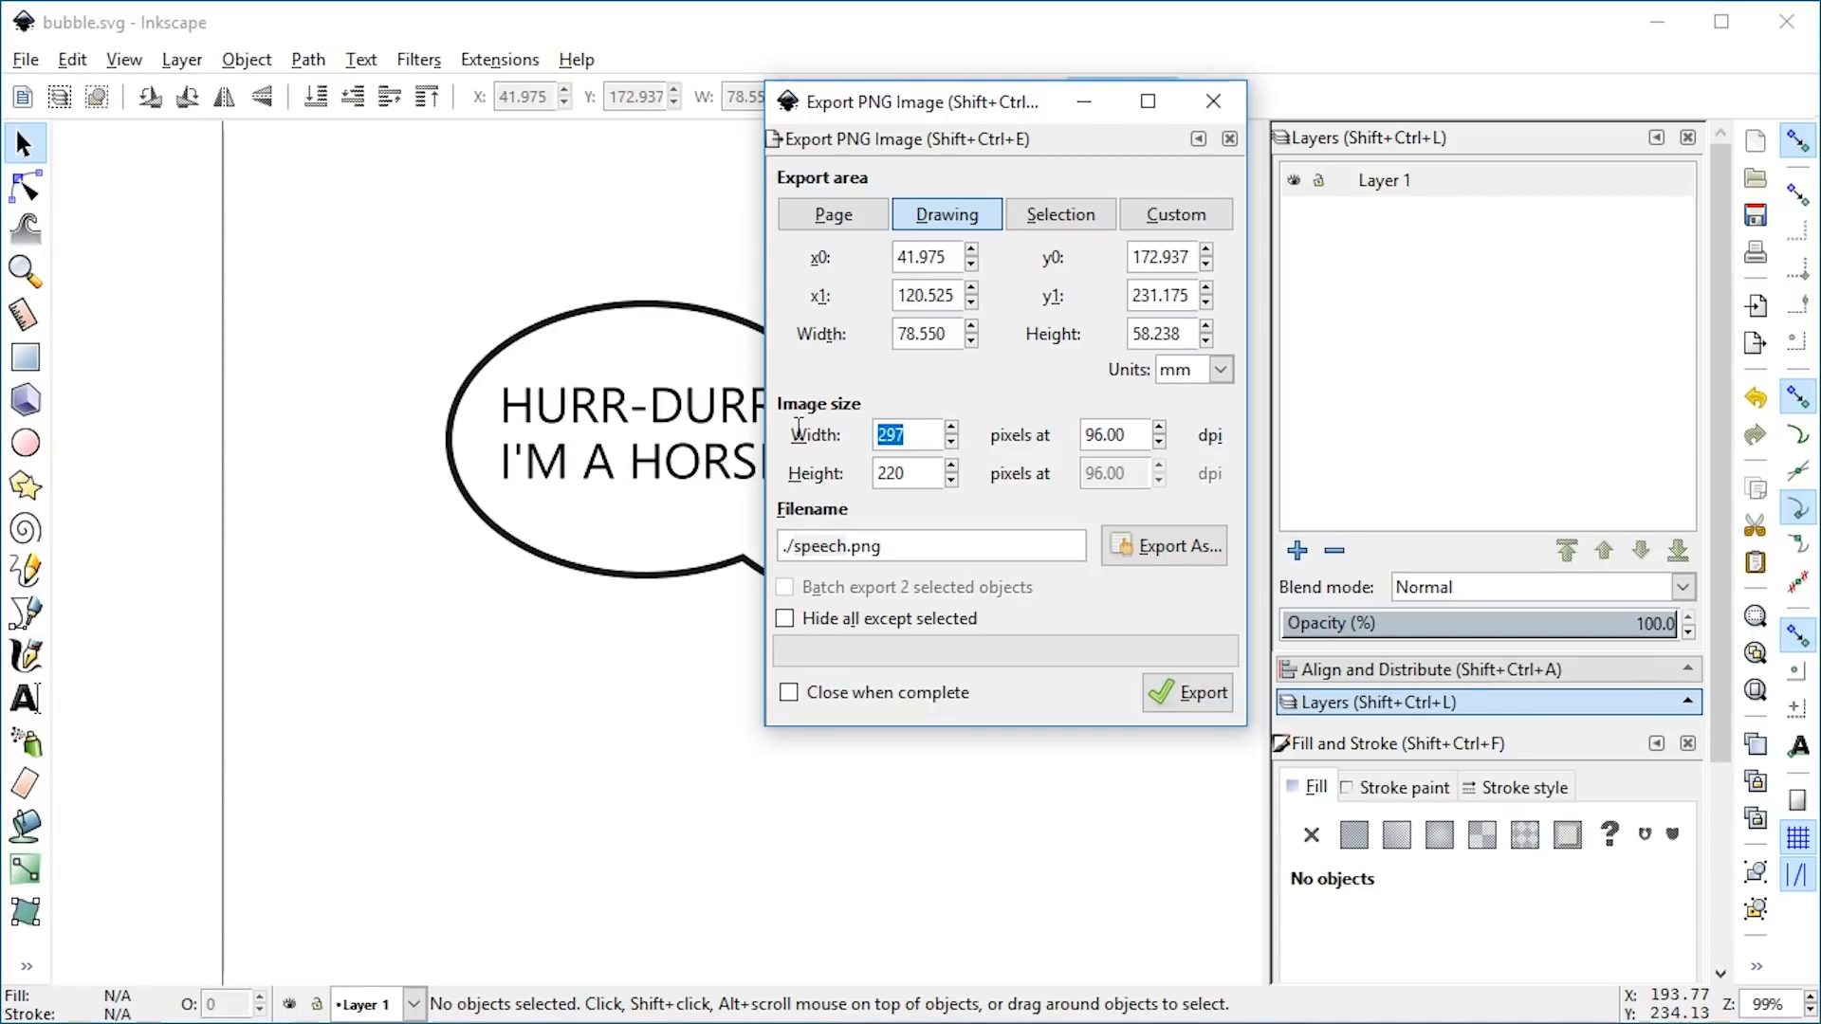
{"action": "type", "text": "512"}
{"action": "key", "text": "Tab"}
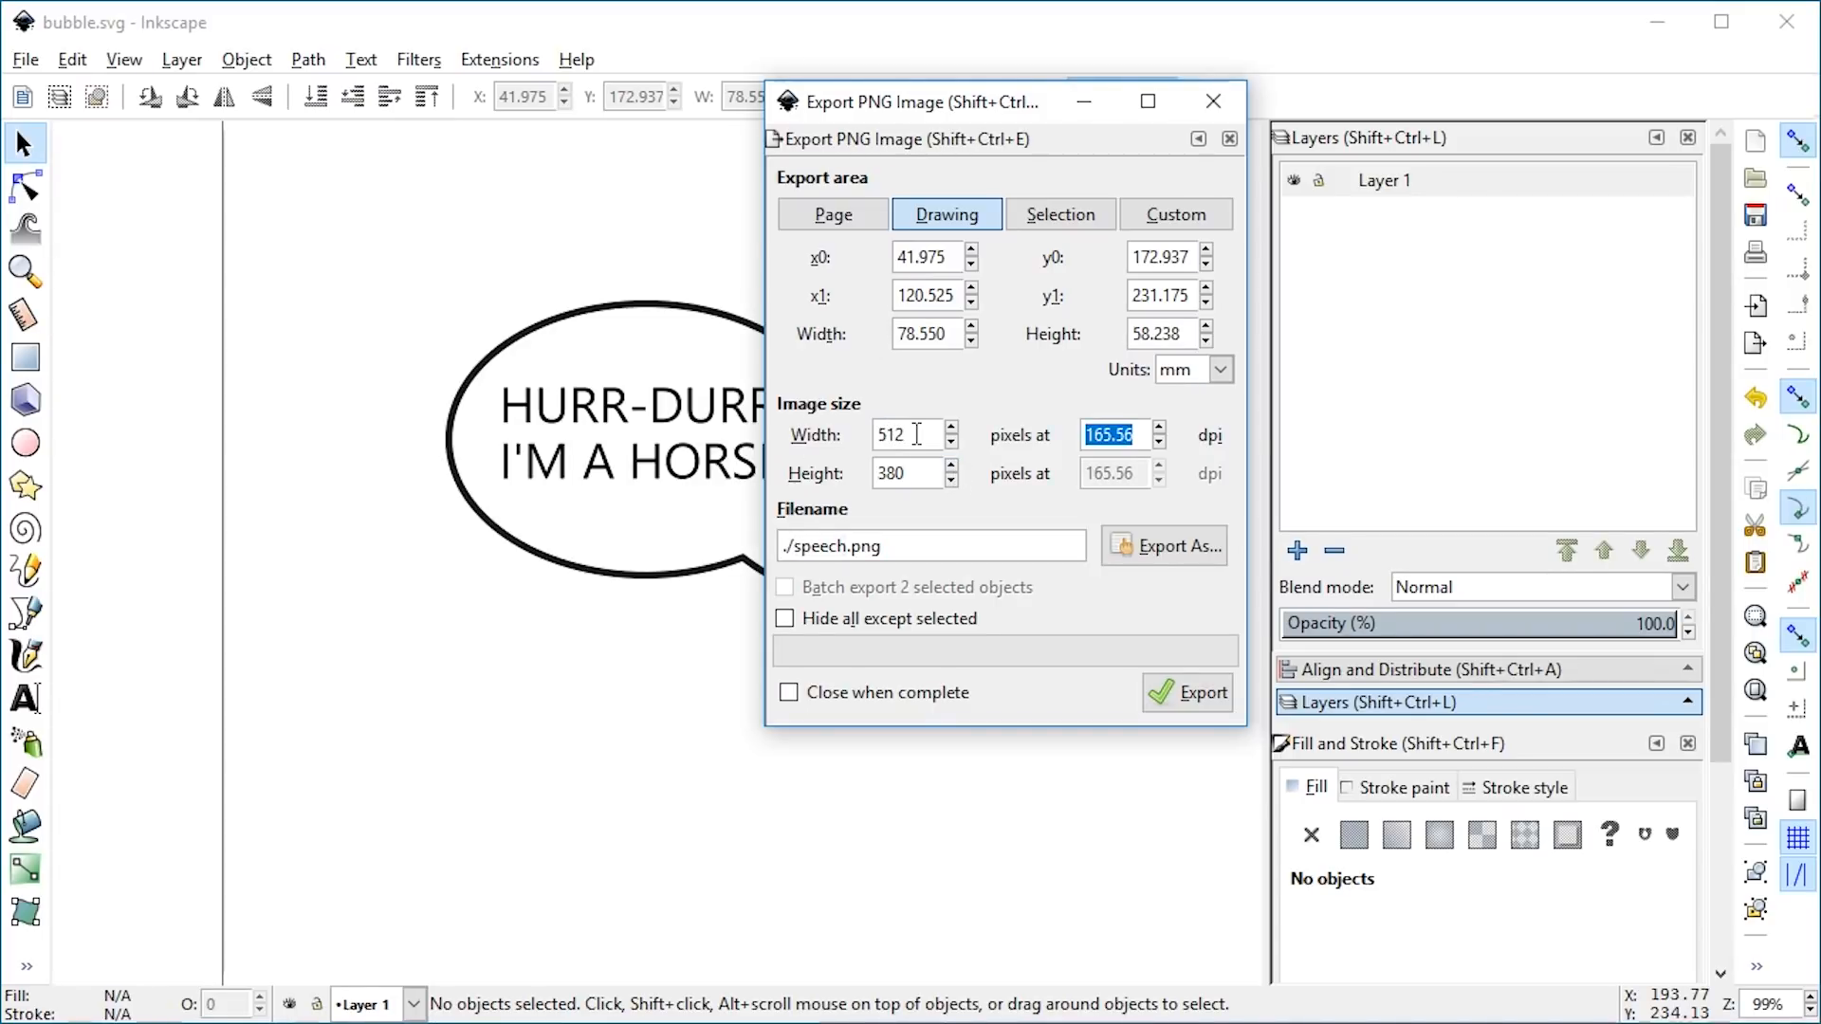
{"action": "key", "text": "shift+Tab"}
{"action": "type", "text": "44"}
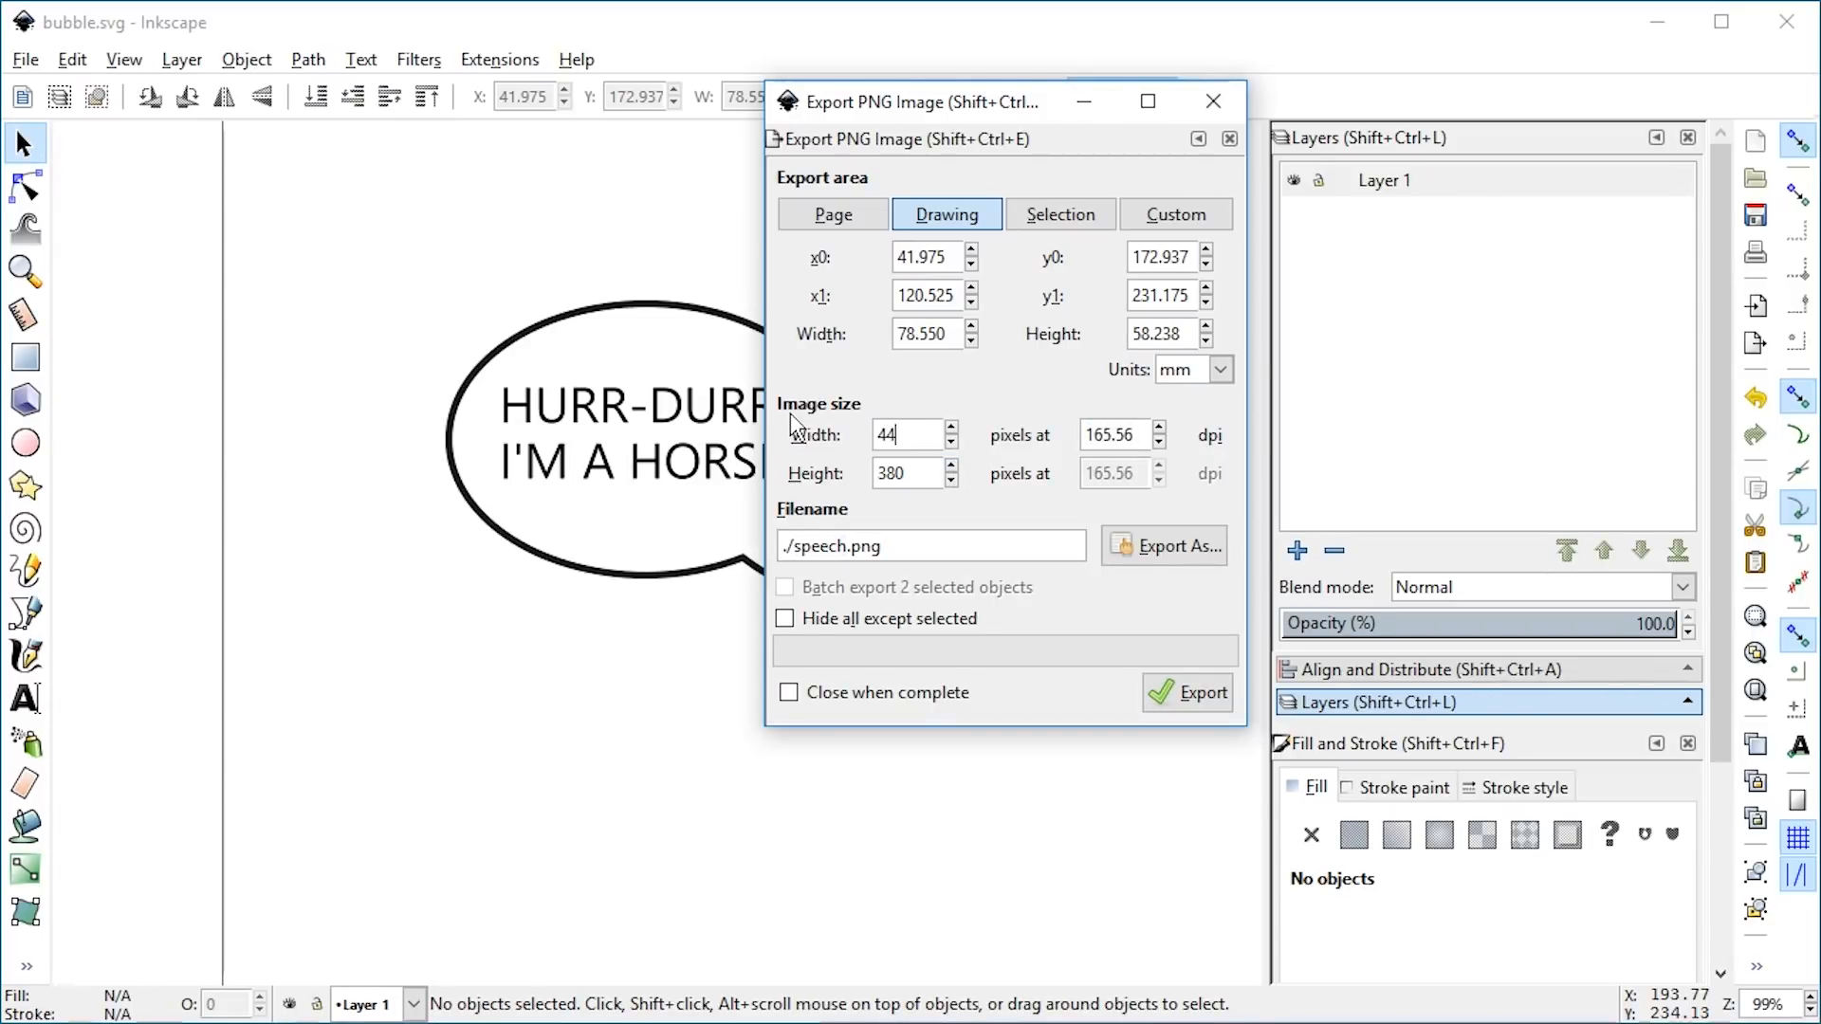
{"action": "type", "text": "0"}
{"action": "key", "text": "Tab"}
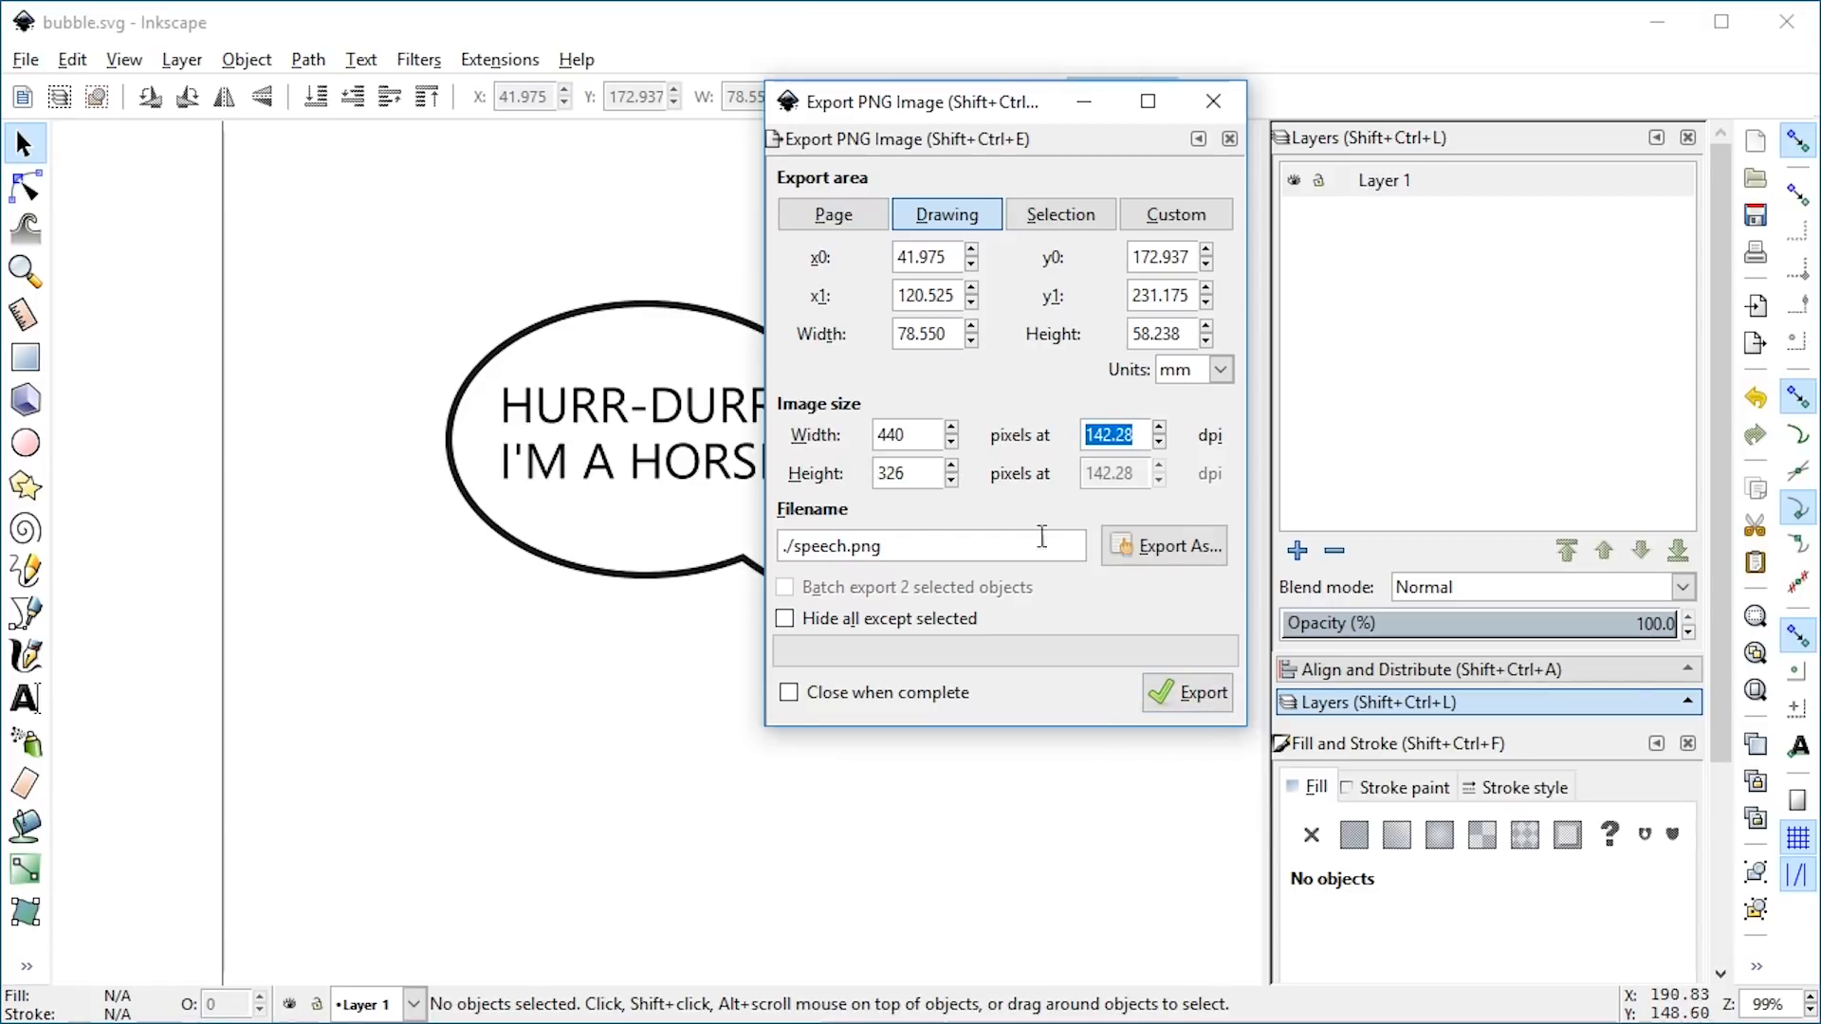
{"action": "left_click", "coordinate": [1191, 691]}
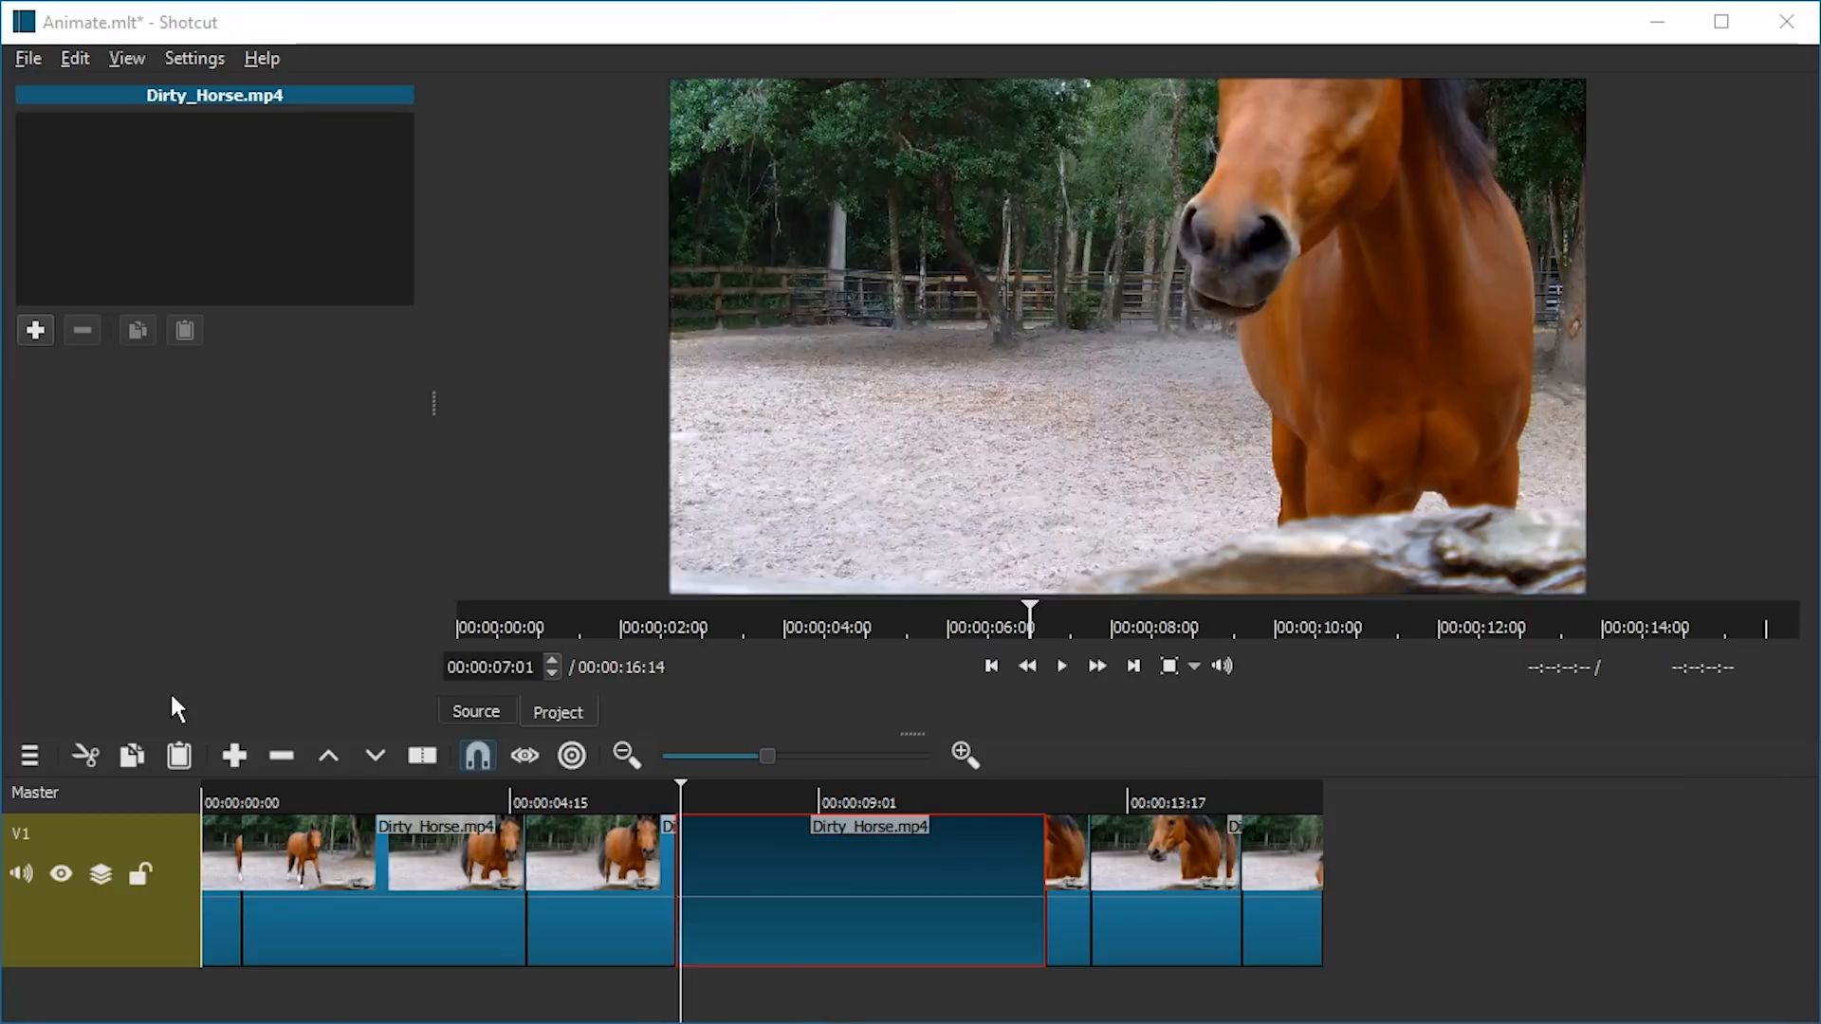
Step: Look over the exported image and arrowDown.htm in the Doit folder, then save the project in Shotcut
{"action": "key", "text": "alt+Tab"}
{"action": "key", "text": "alt+Tab"}
{"action": "left_click", "coordinate": [756, 734]}
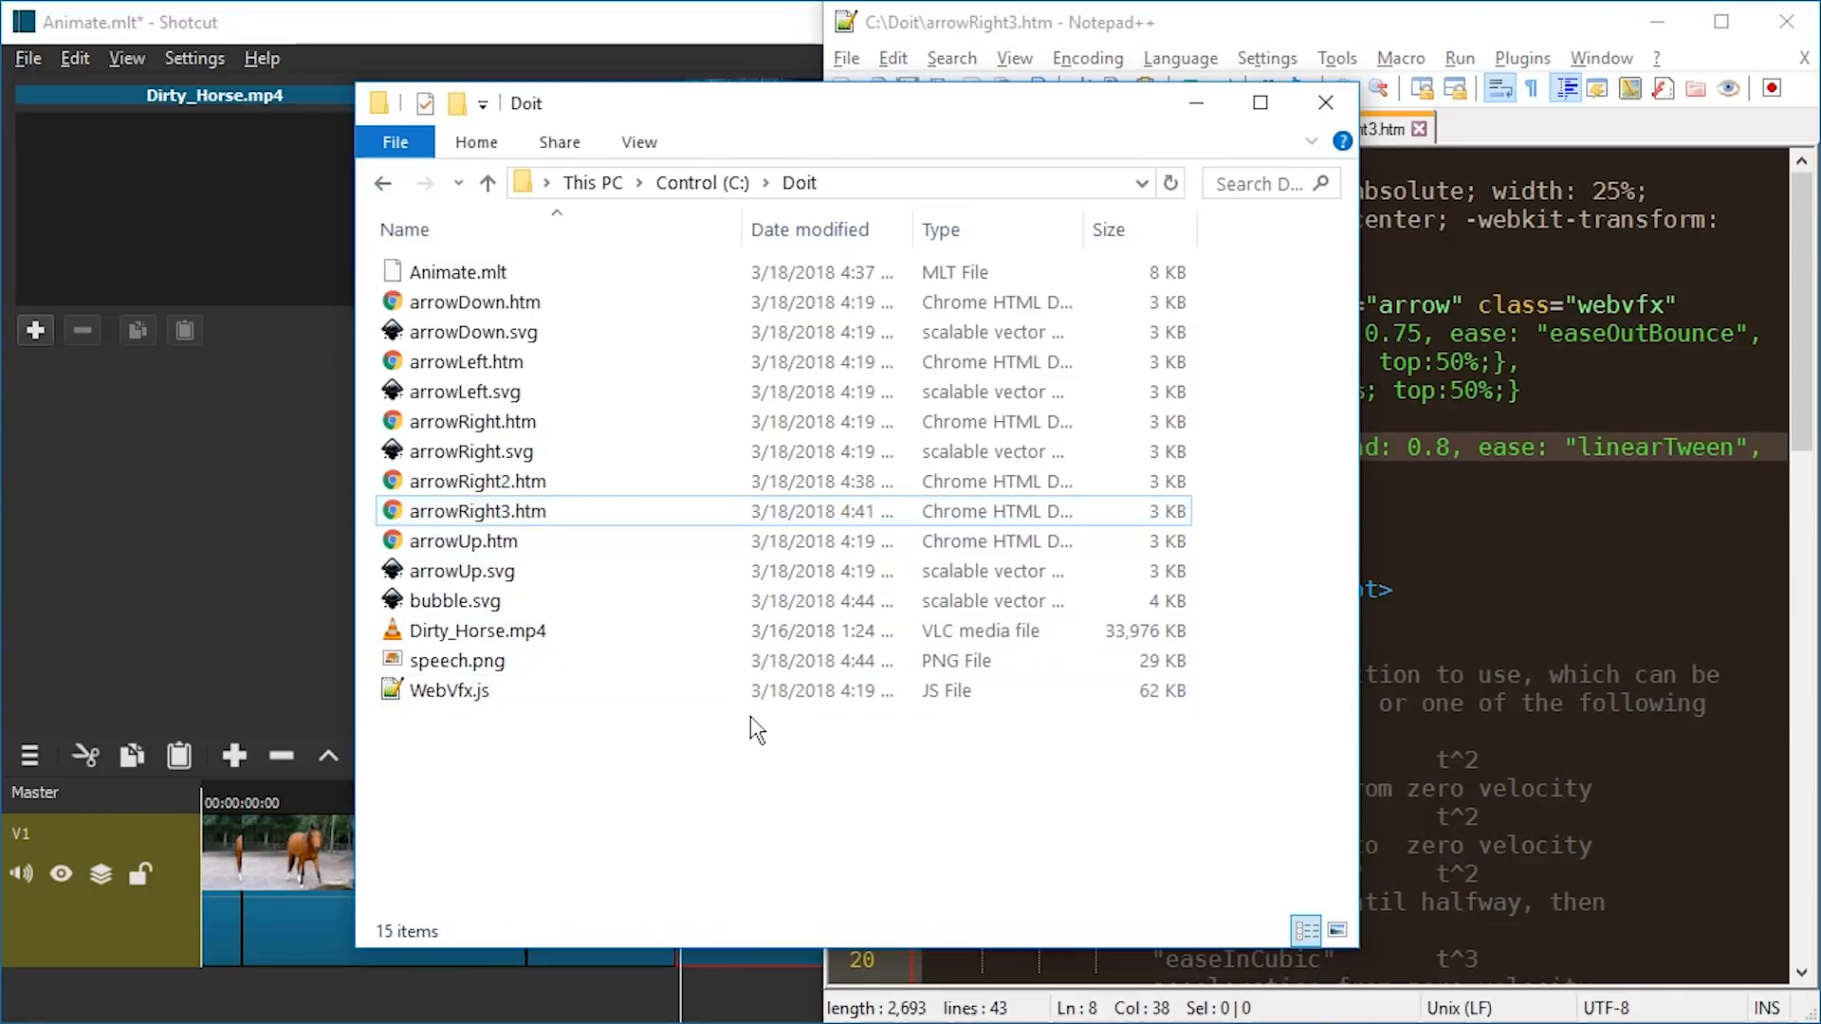
{"action": "left_click", "coordinate": [495, 305]}
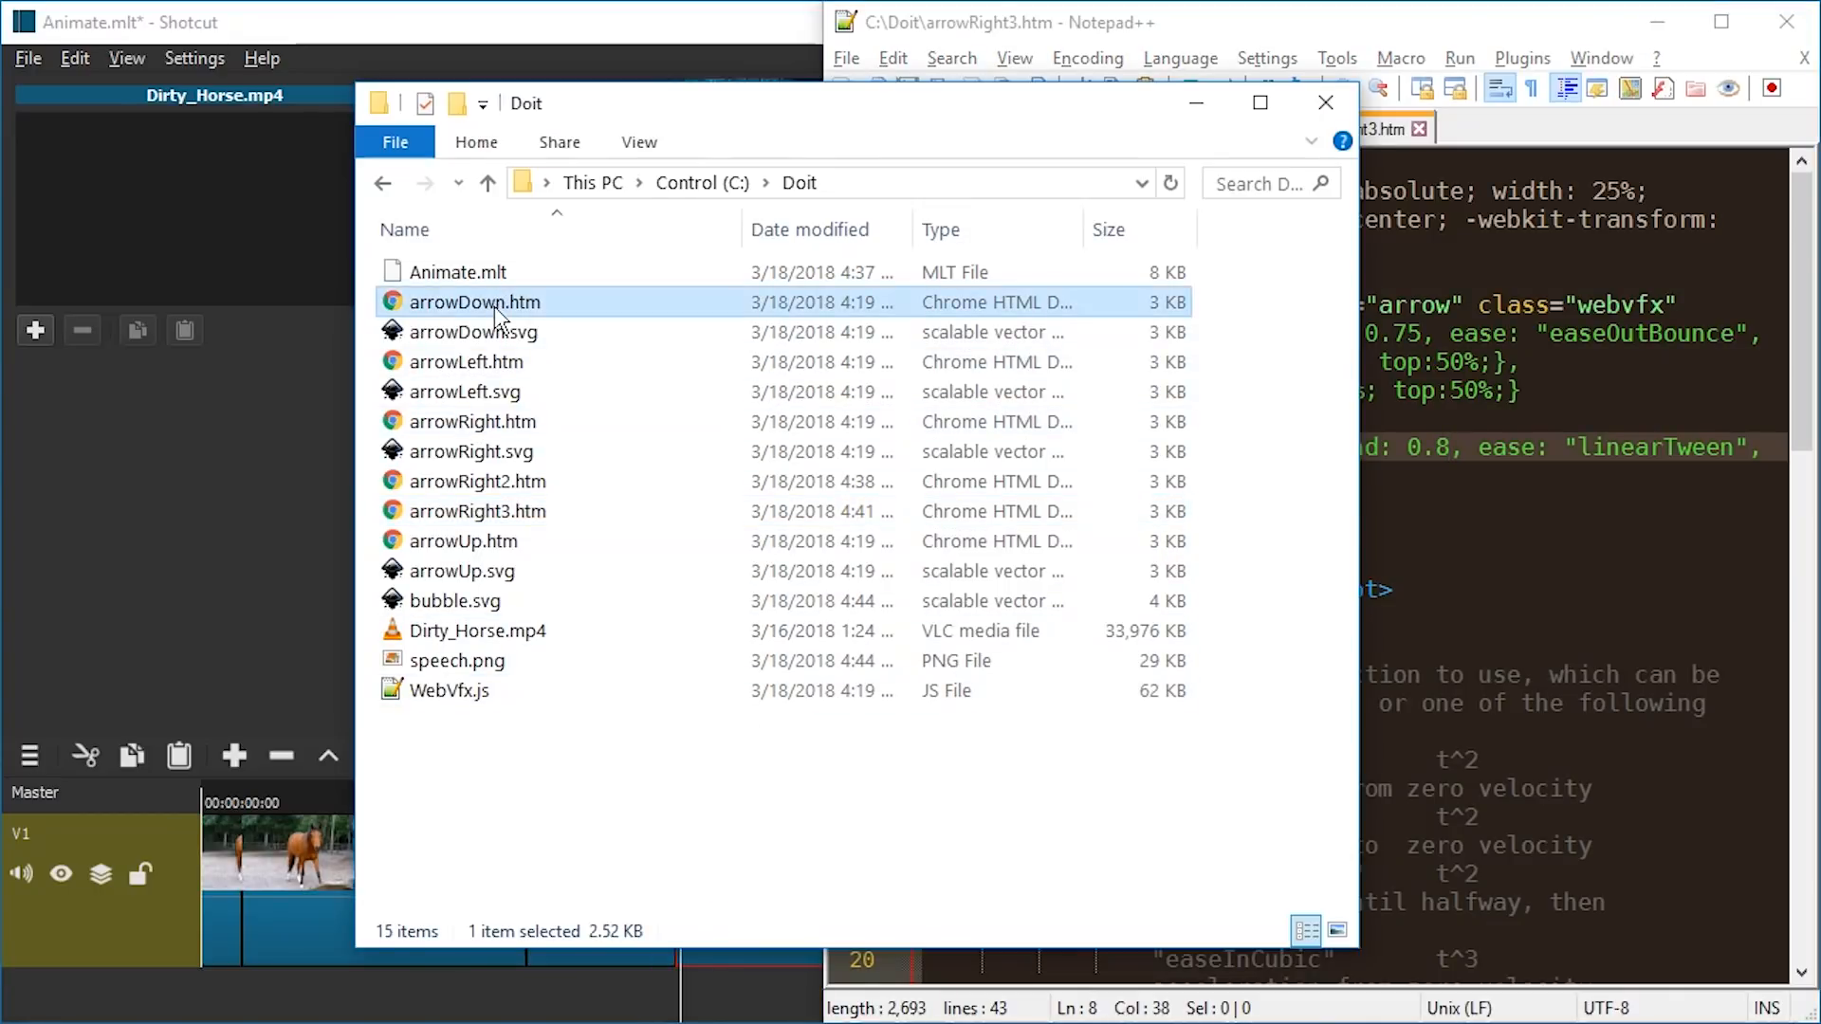
{"action": "left_click", "coordinate": [347, 343]}
{"action": "key", "text": "ctrl+s"}
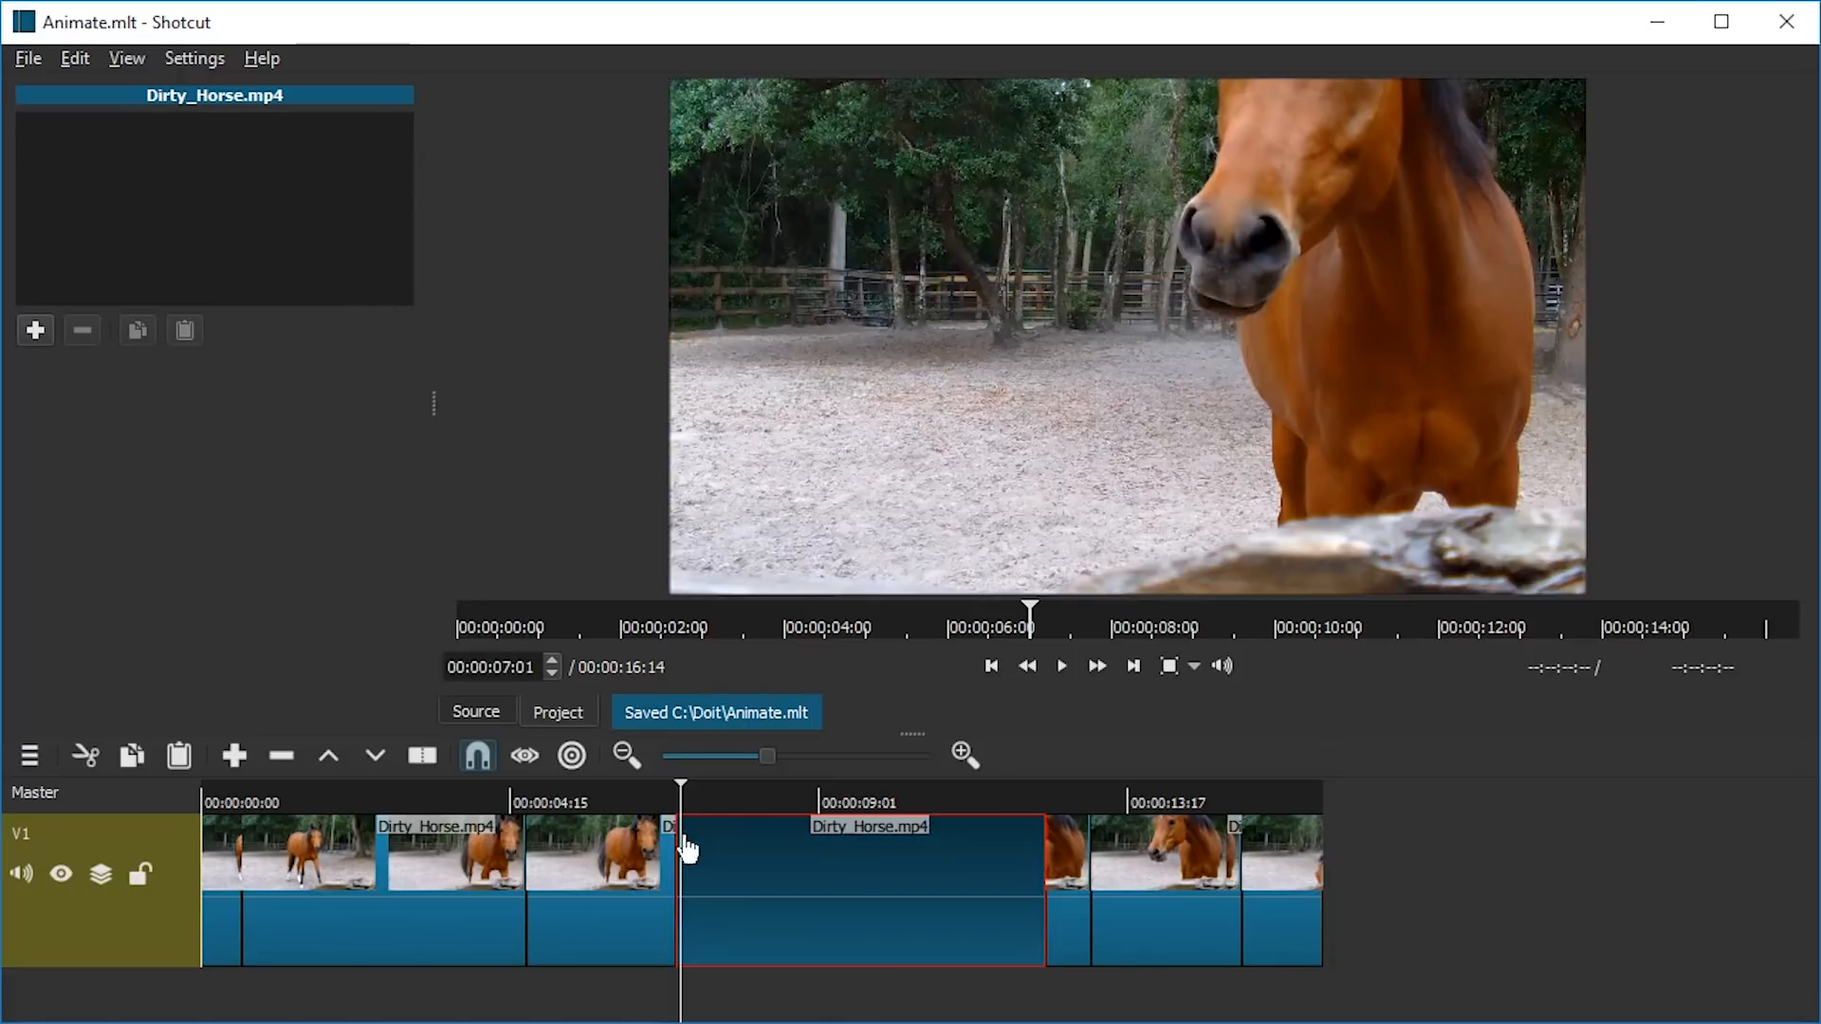
Step: Add an Overlay HTML filter with arrowDown.htm to the selected clip and play its animation
{"action": "left_click", "coordinate": [35, 330]}
{"action": "left_click", "coordinate": [170, 515]}
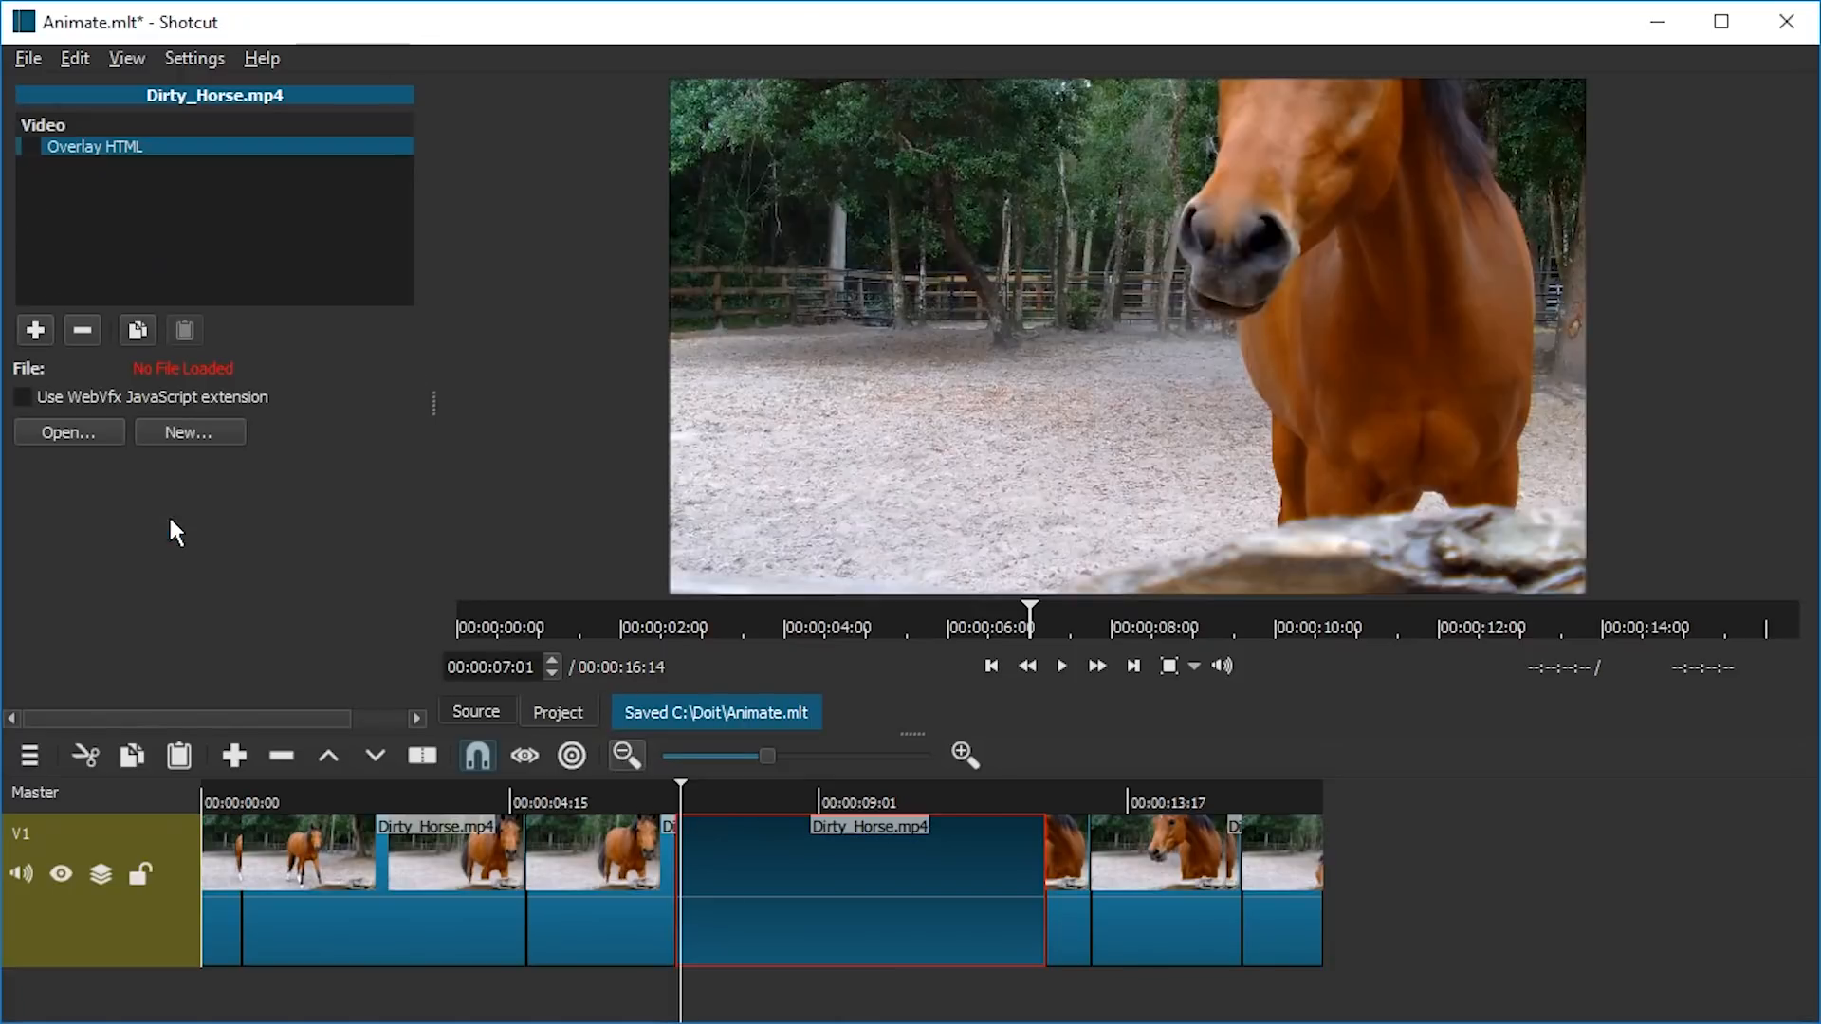
{"action": "left_click", "coordinate": [59, 429]}
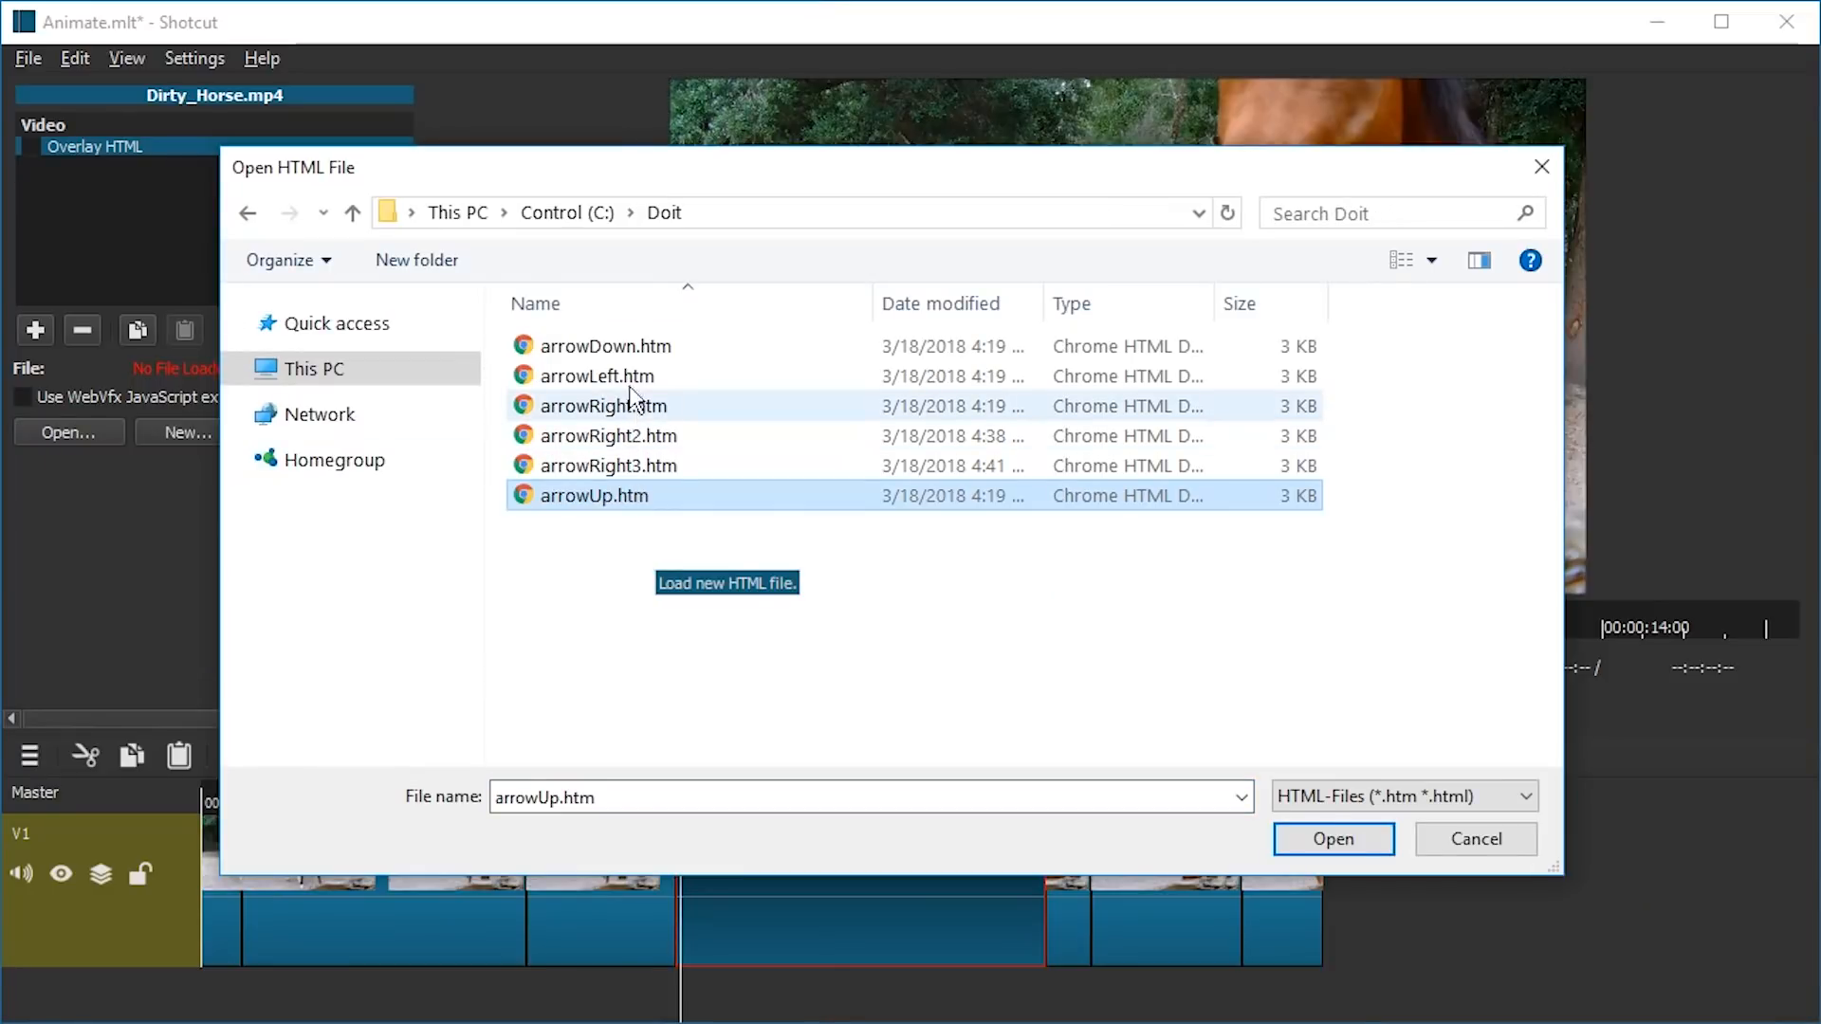
{"action": "double_click", "coordinate": [626, 345]}
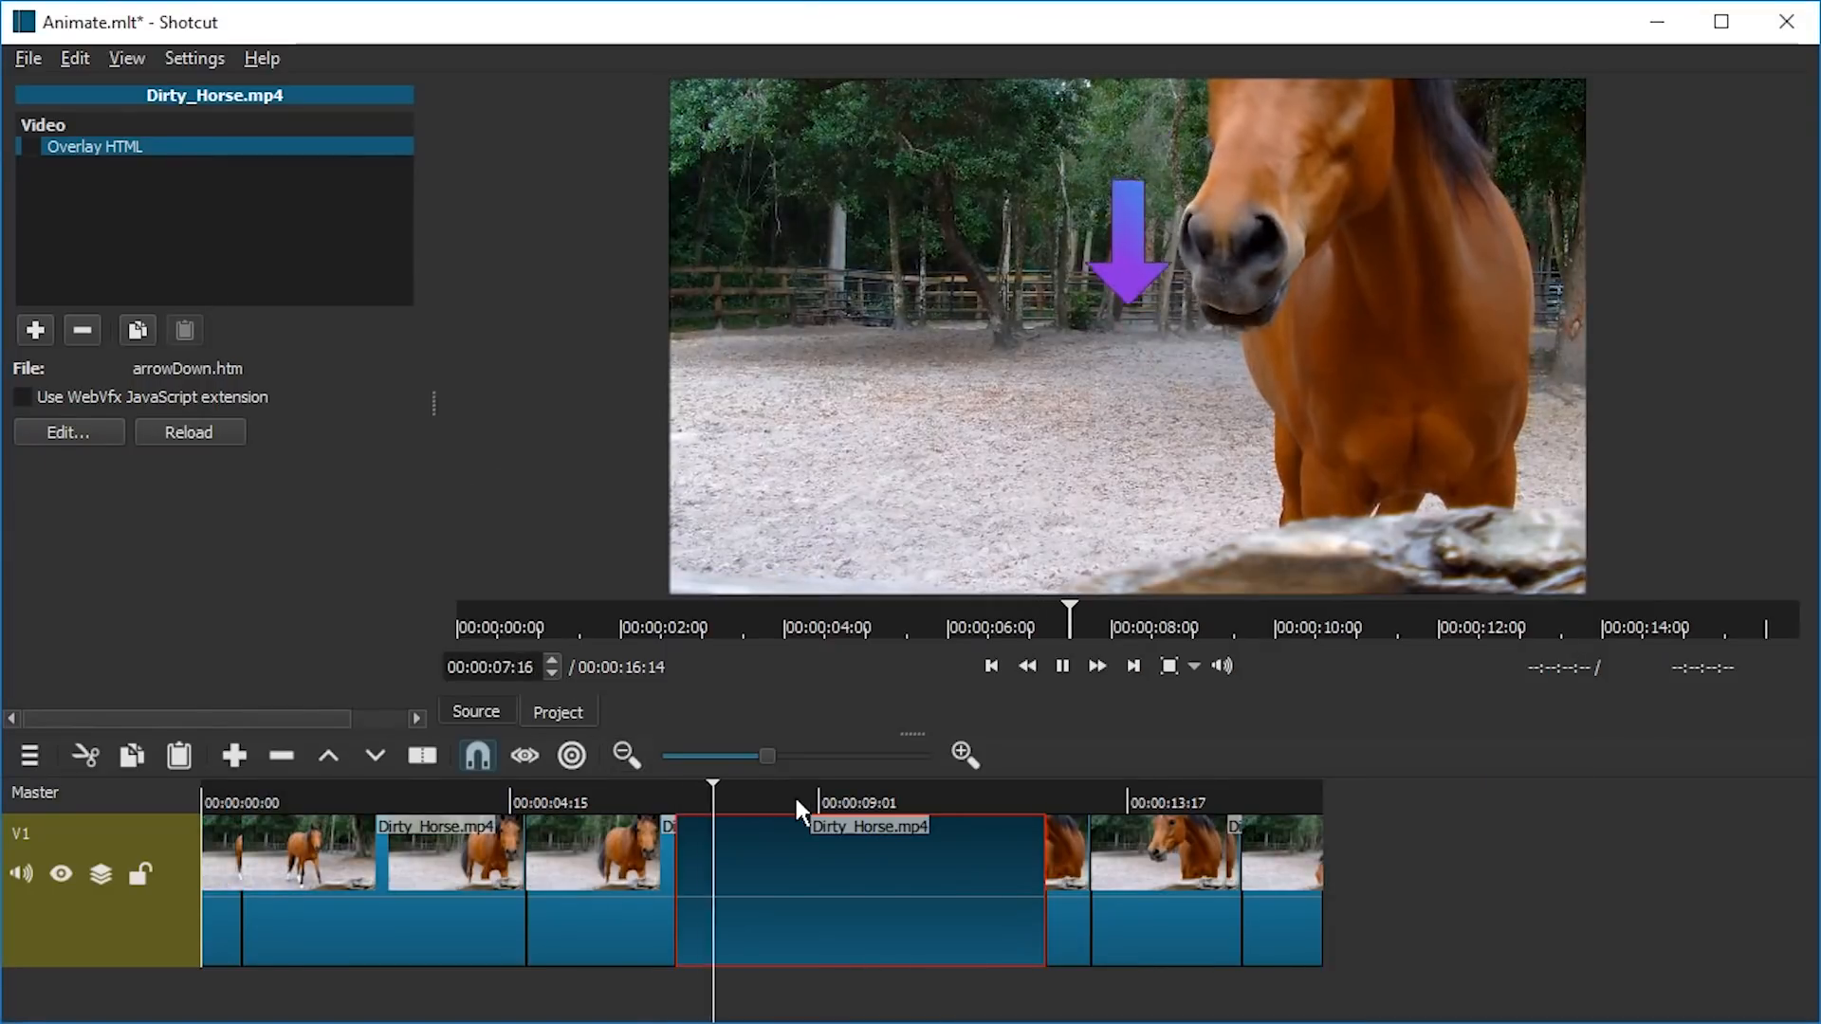
{"action": "key", "text": "space"}
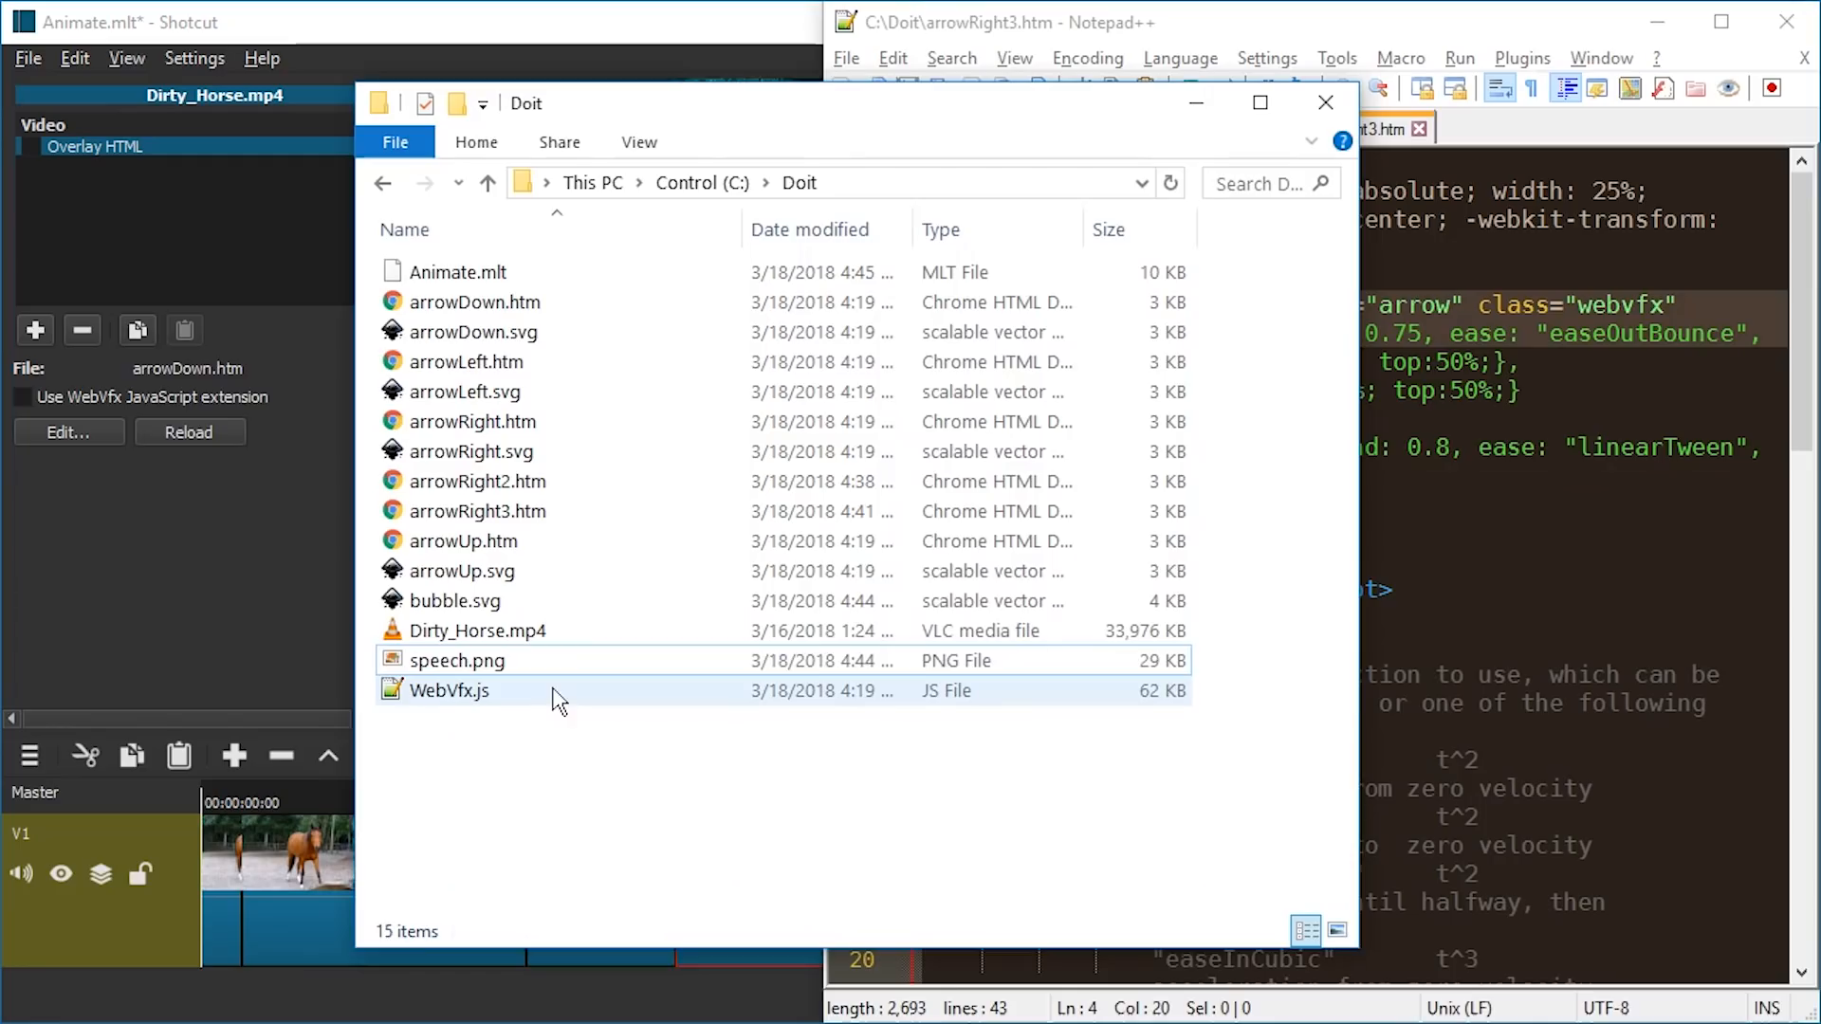
Step: In the Doit folder, duplicate arrowDown.htm and name the copy speech.htm
{"action": "left_click", "coordinate": [499, 664]}
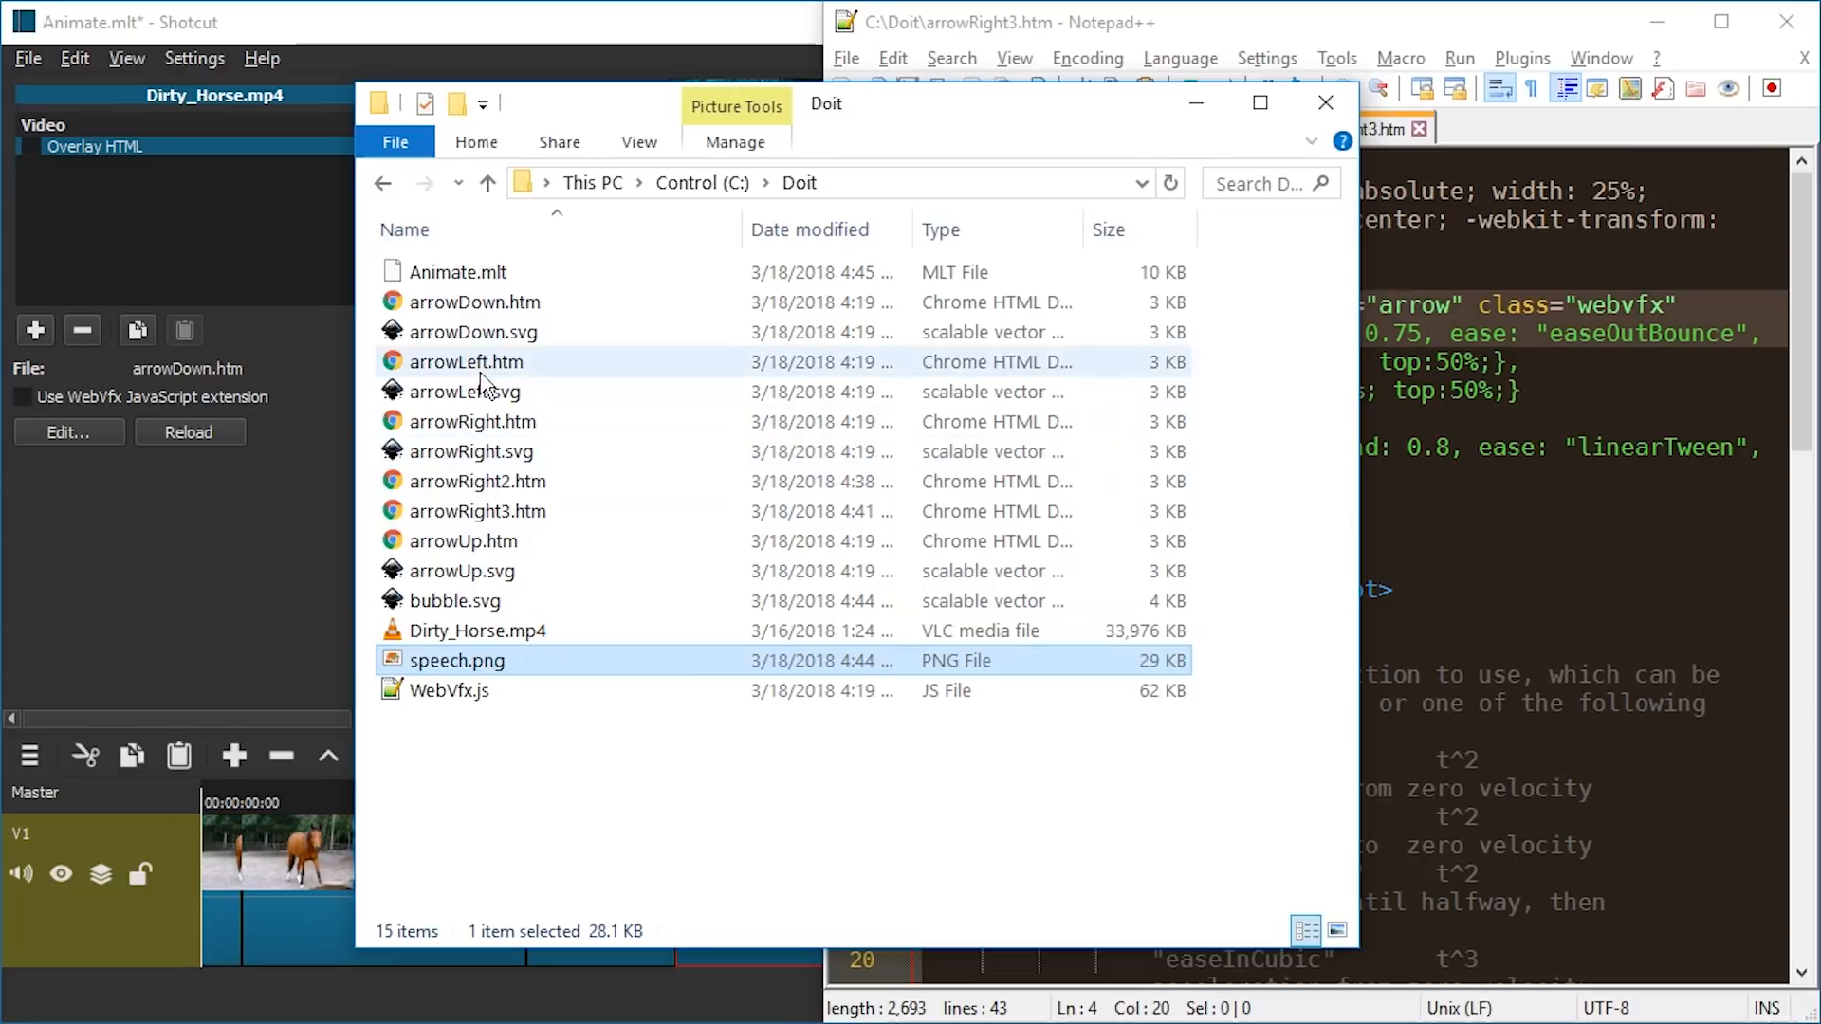
{"action": "left_click_drag", "start_coordinate": [495, 308], "coordinate": [562, 749]}
{"action": "key", "text": "F2"}
{"action": "type", "text": "spee"}
{"action": "type", "text": "ch"}
{"action": "key", "text": "Return"}
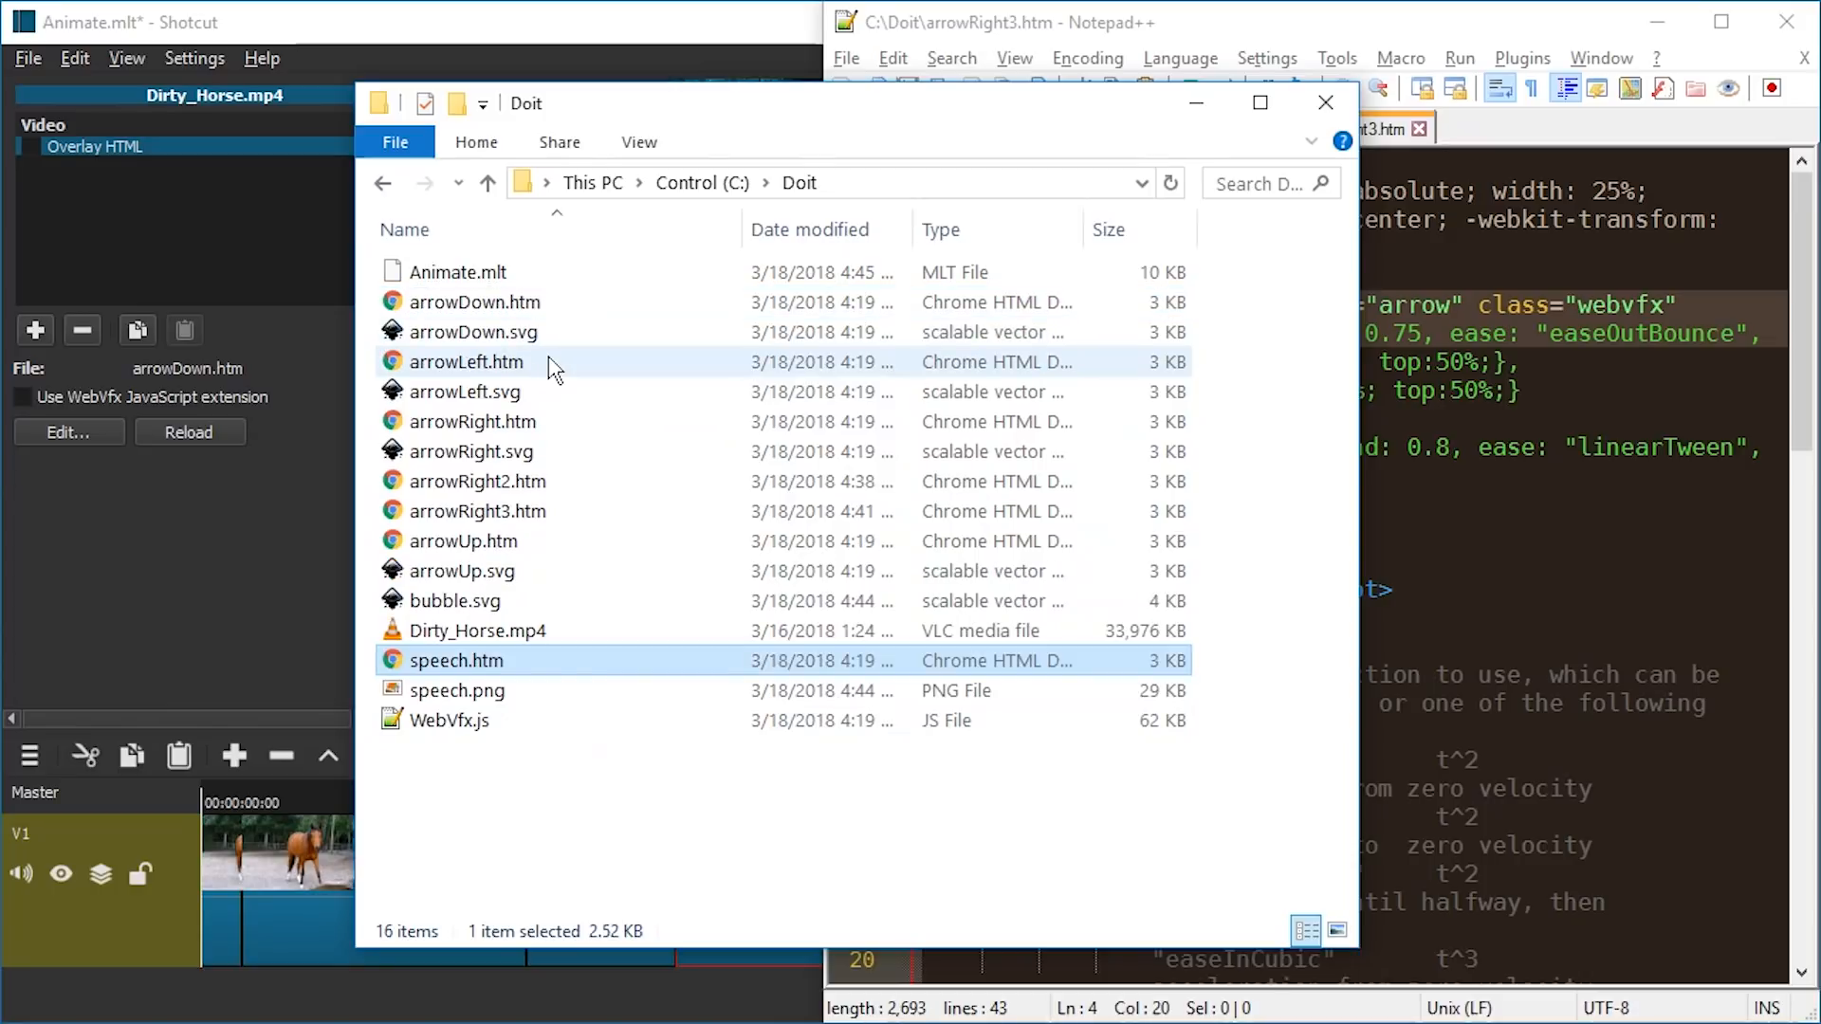
Step: Open speech.htm in Notepad++, change its image source to ./speech.png, and save the file
{"action": "left_click_drag", "start_coordinate": [455, 660], "coordinate": [1542, 553]}
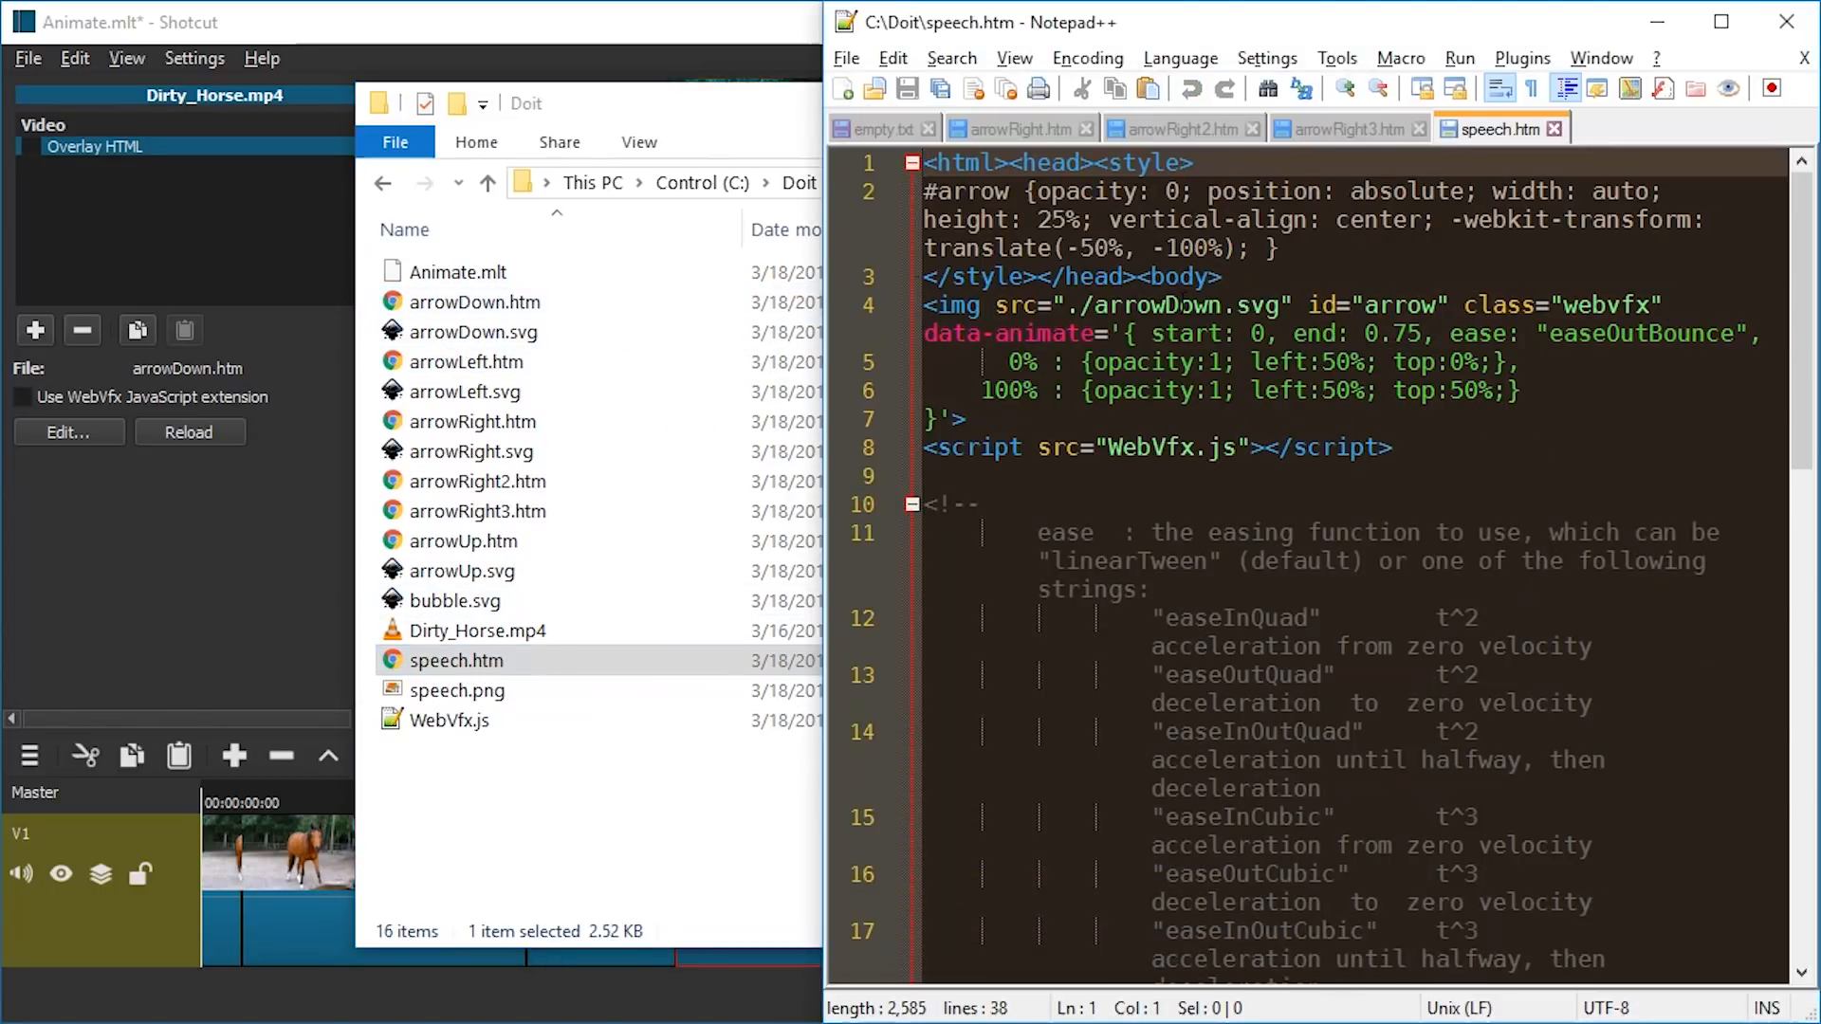
{"action": "double_click", "coordinate": [1200, 304]}
{"action": "key", "text": "Delete"}
{"action": "key", "text": "Delete"}
{"action": "key", "text": "Delete"}
{"action": "key", "text": "Delete"}
{"action": "key", "text": "Delete"}
{"action": "type", "text": "speech.png"}
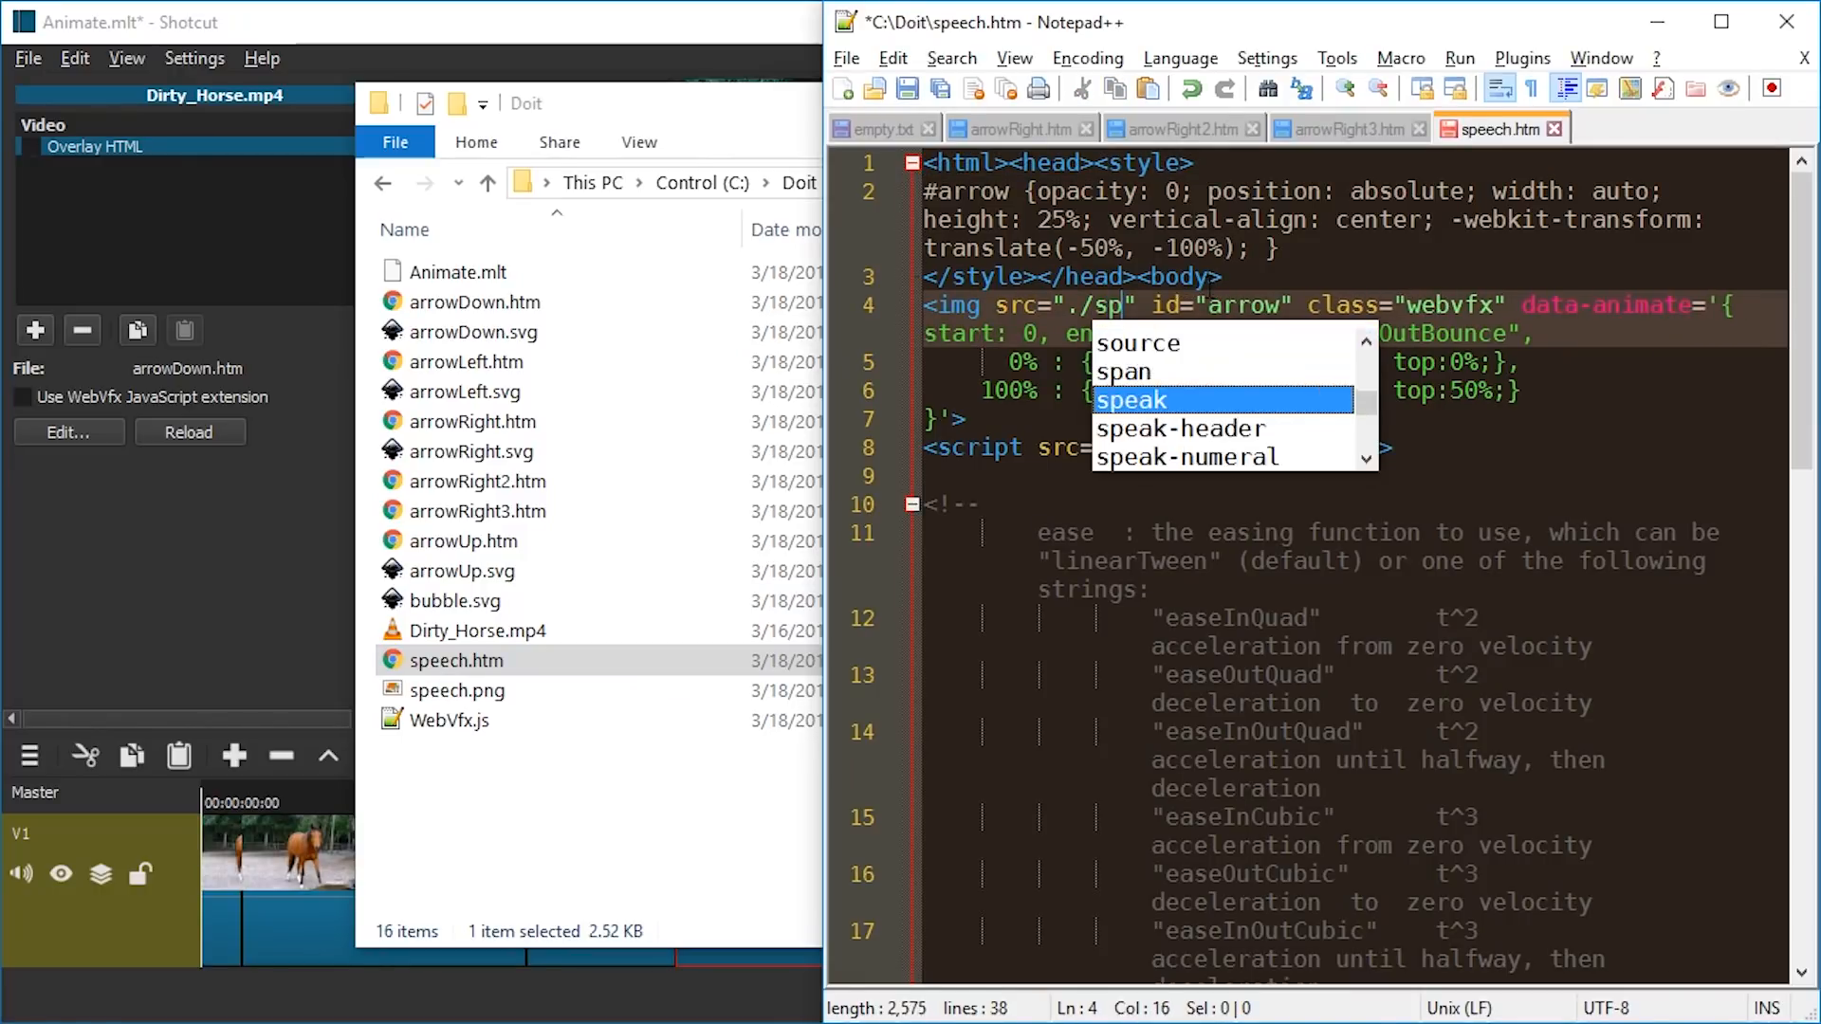
{"action": "key", "text": "ctrl+s"}
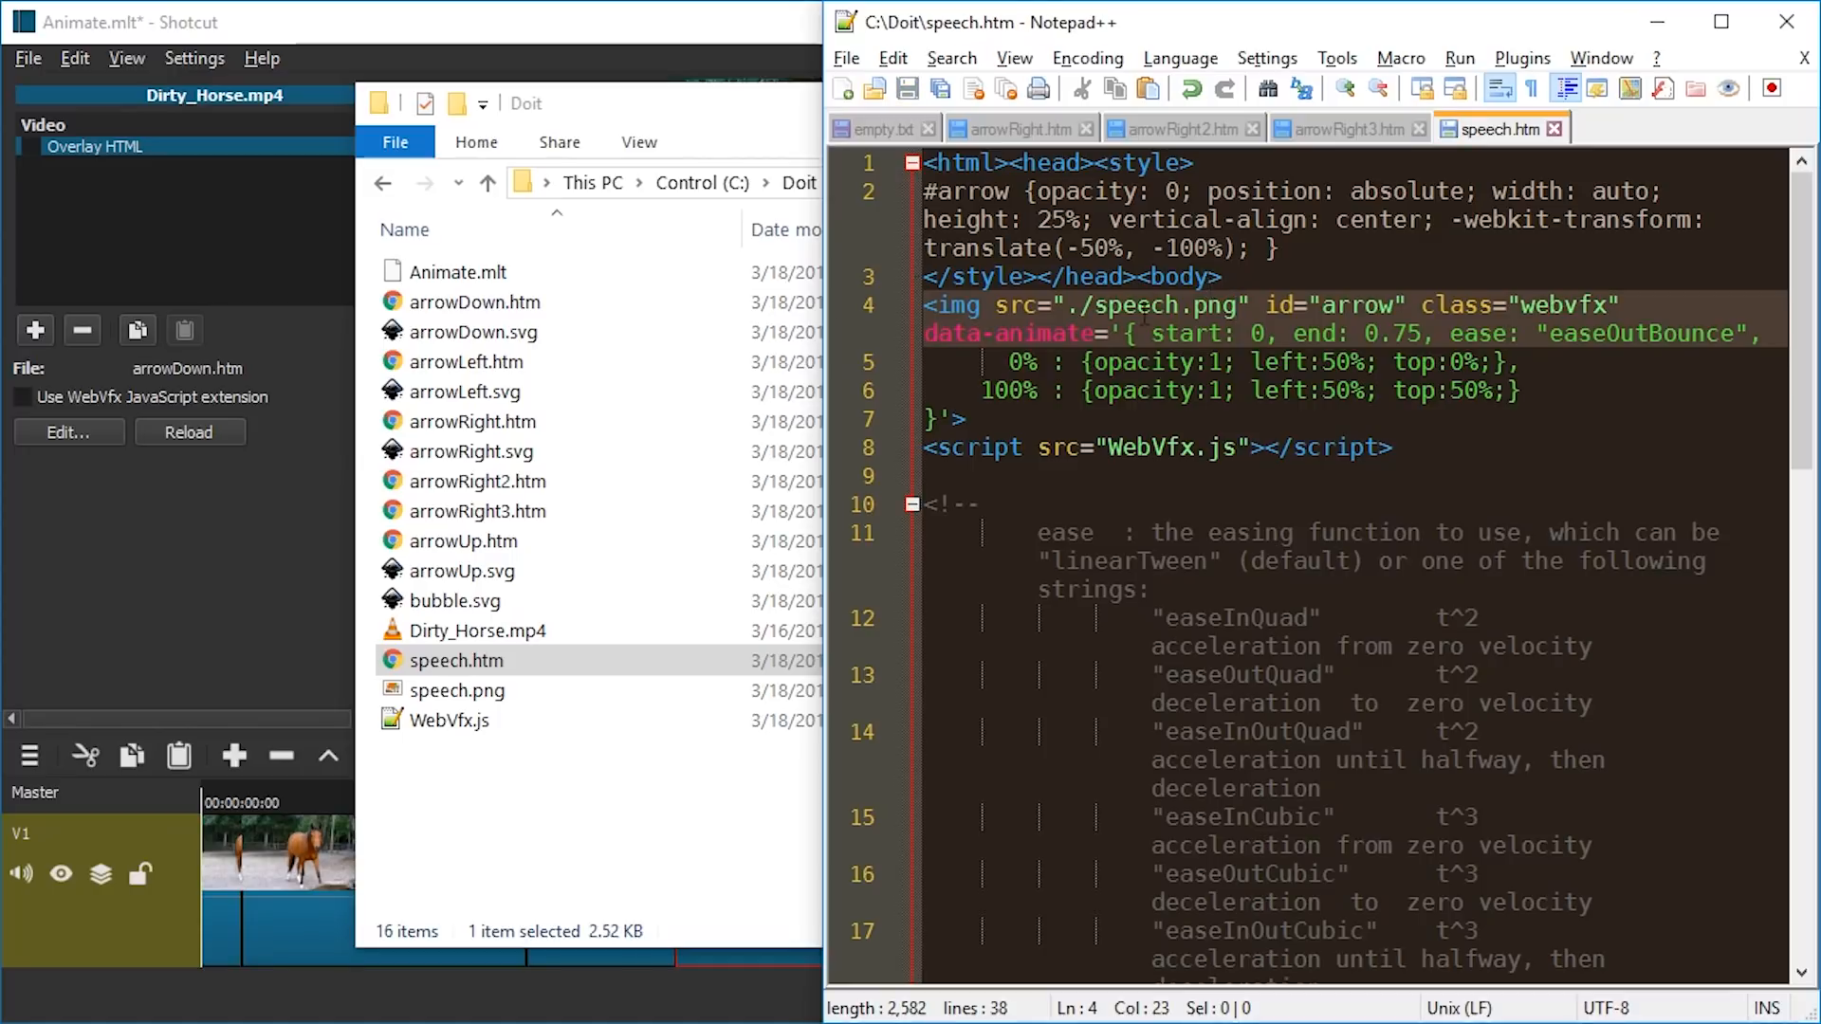
Step: In Shotcut, save the project and replace the clip's overlay filter with a new Overlay HTML filter using speech.htm from C:\Doit
{"action": "left_click", "coordinate": [114, 220]}
{"action": "key", "text": "ctrl+s"}
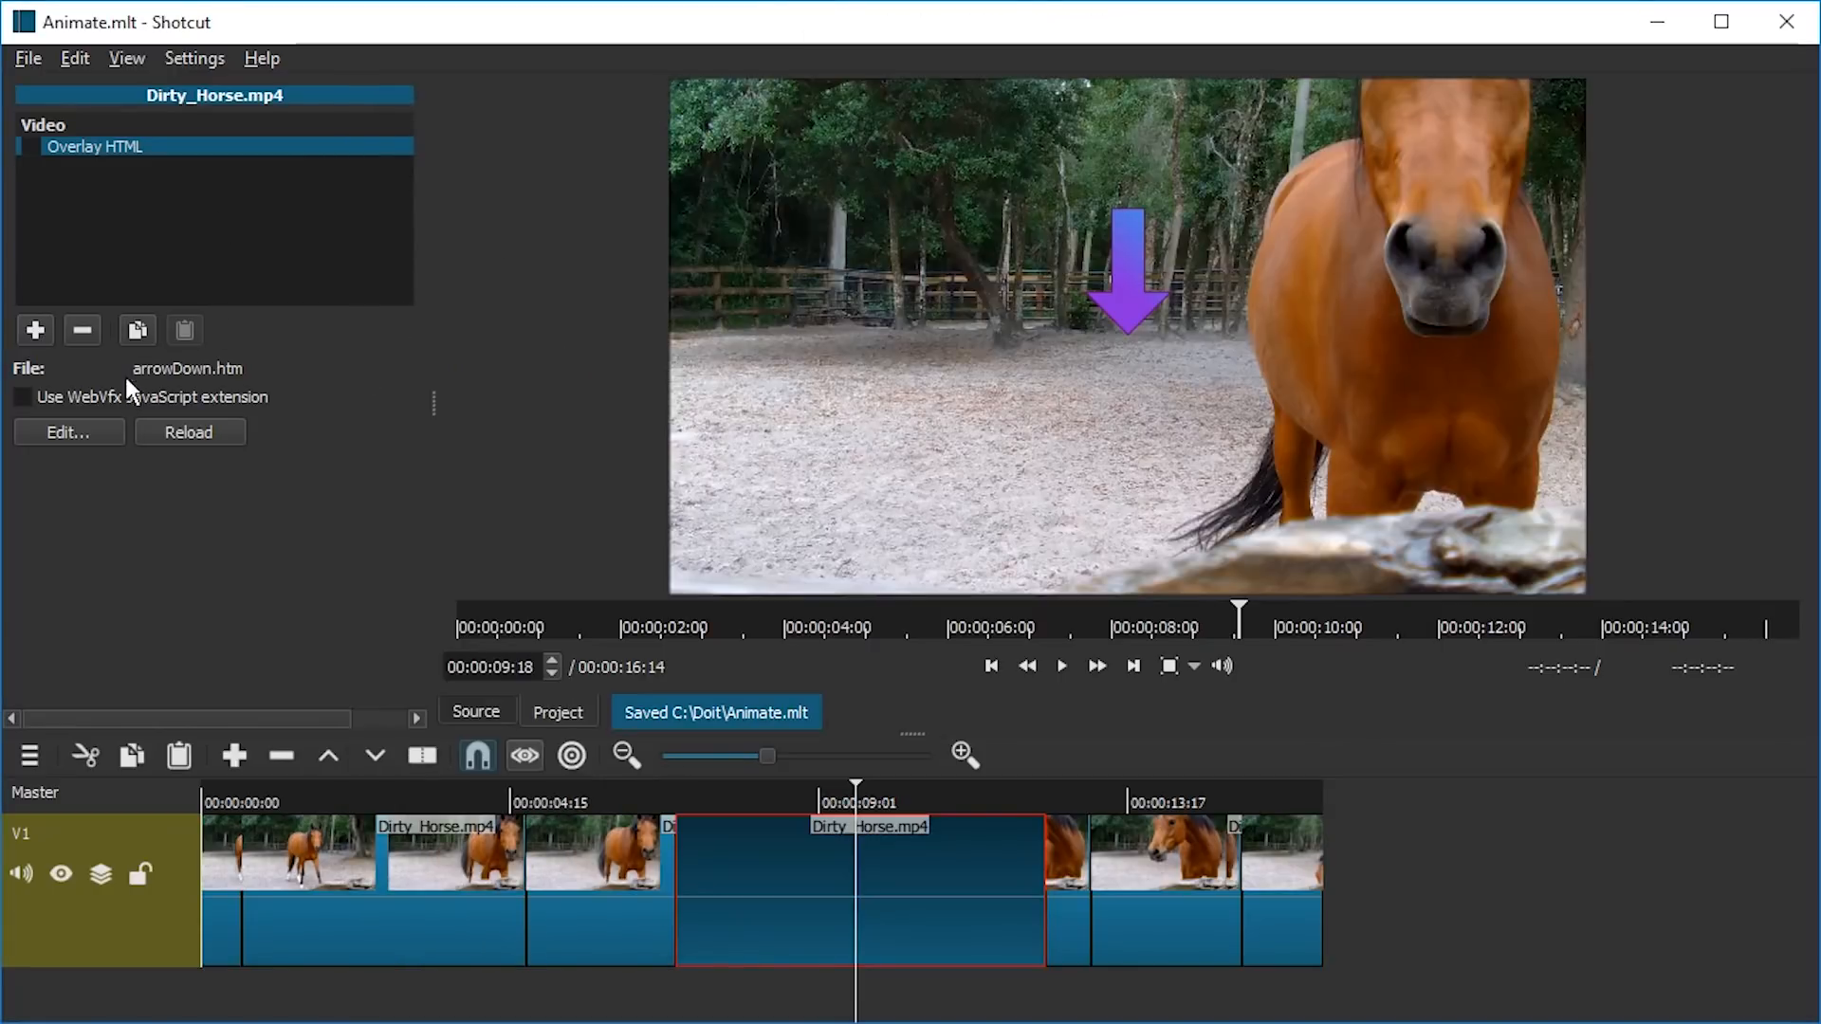
{"action": "left_click", "coordinate": [82, 330]}
{"action": "left_click", "coordinate": [35, 330]}
{"action": "left_click", "coordinate": [178, 518]}
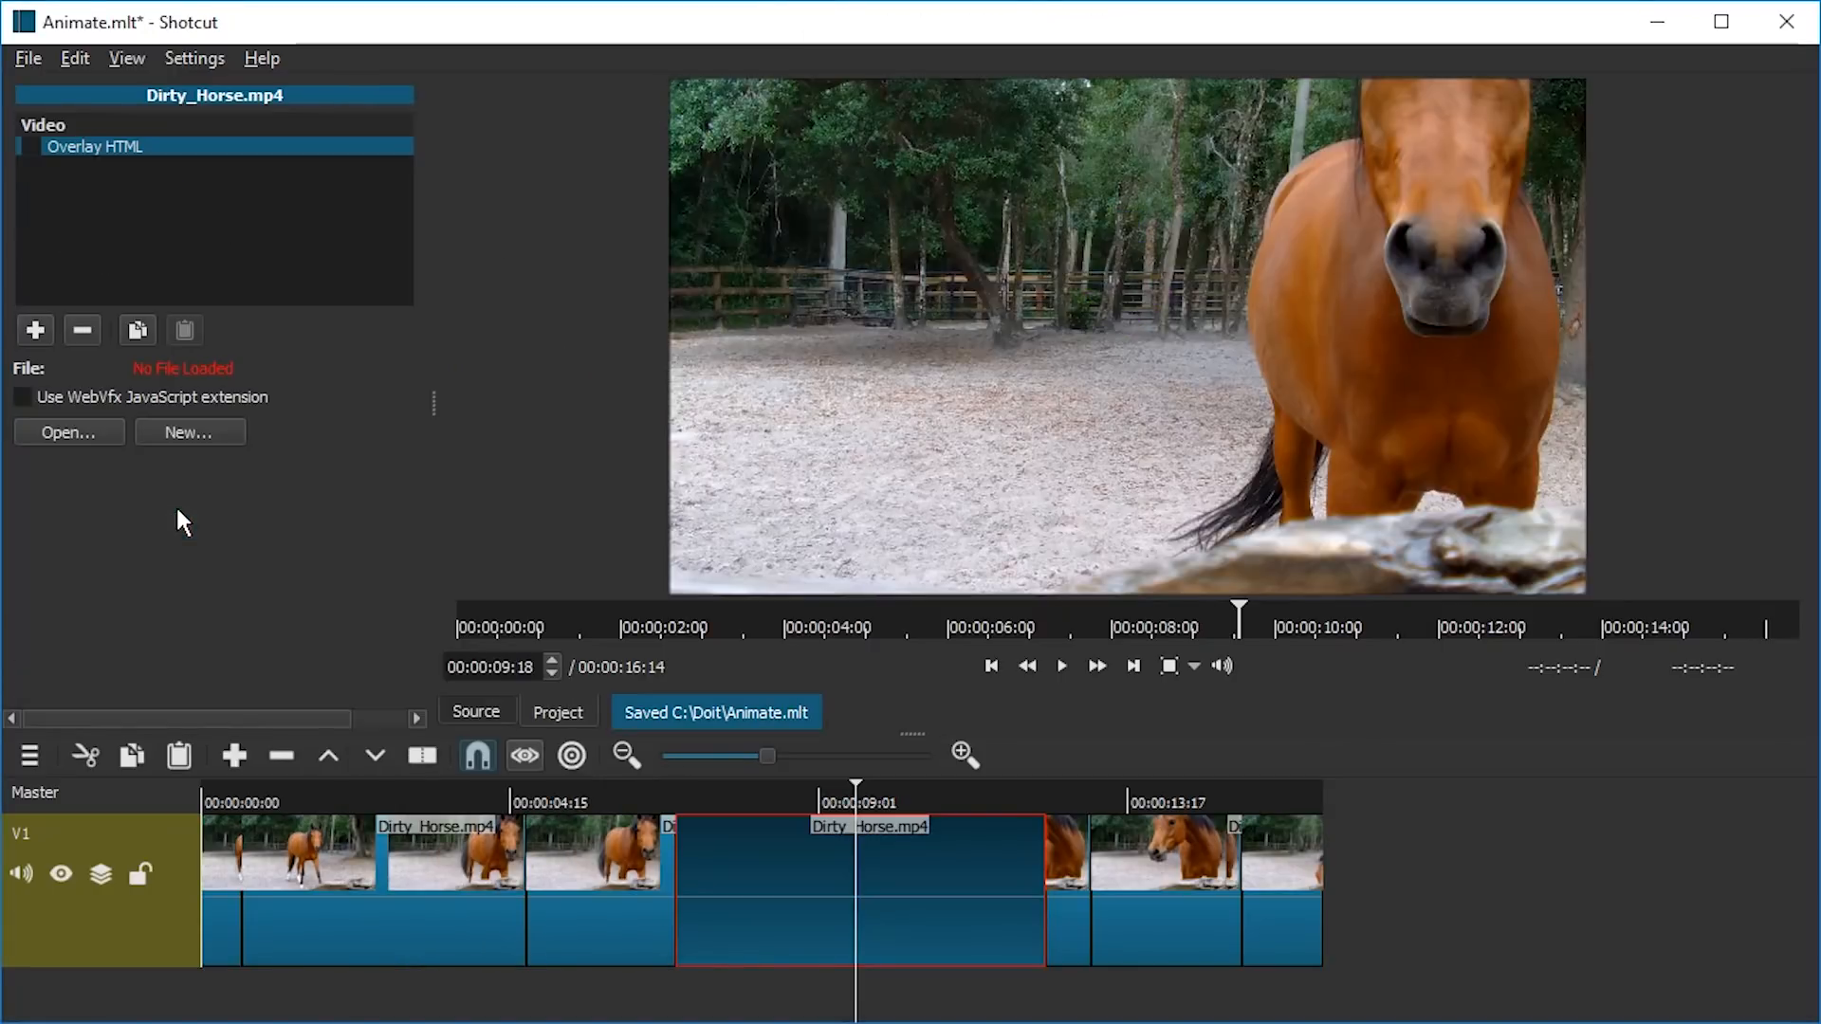
{"action": "left_click", "coordinate": [83, 433]}
{"action": "type", "text": "C:\\Doit"}
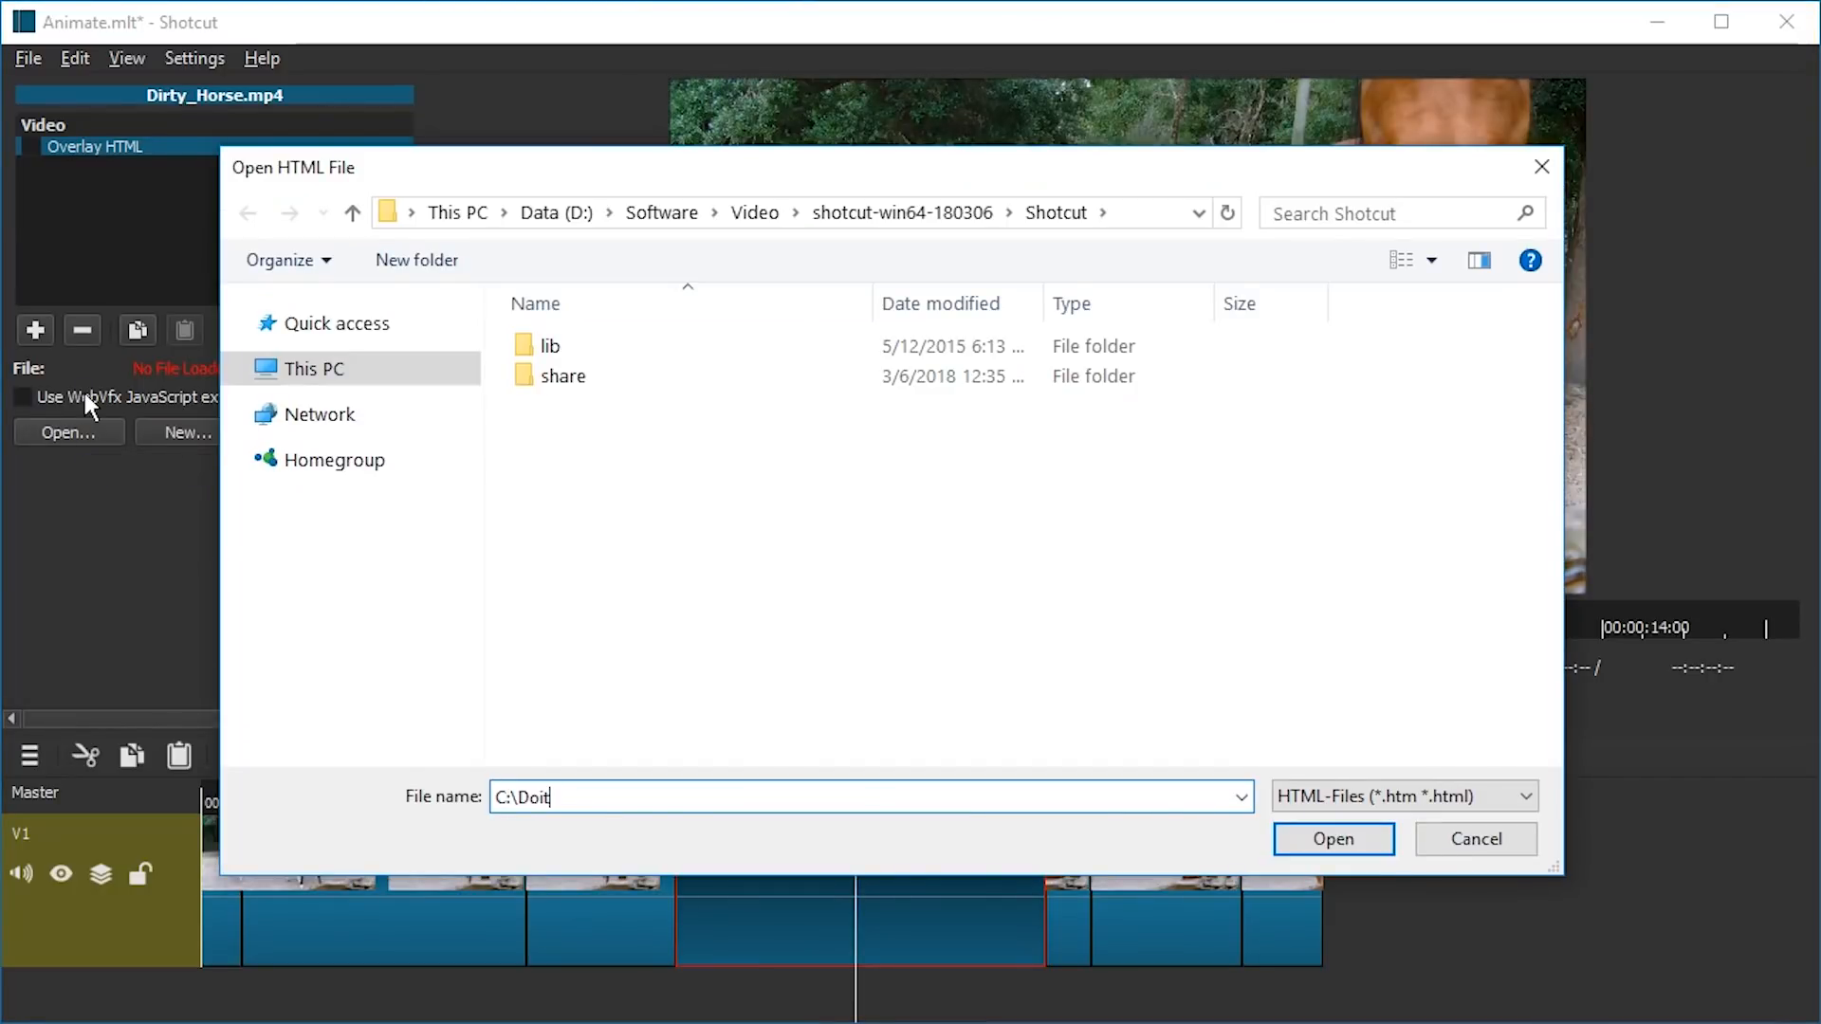
{"action": "key", "text": "Return"}
{"action": "double_click", "coordinate": [607, 527]}
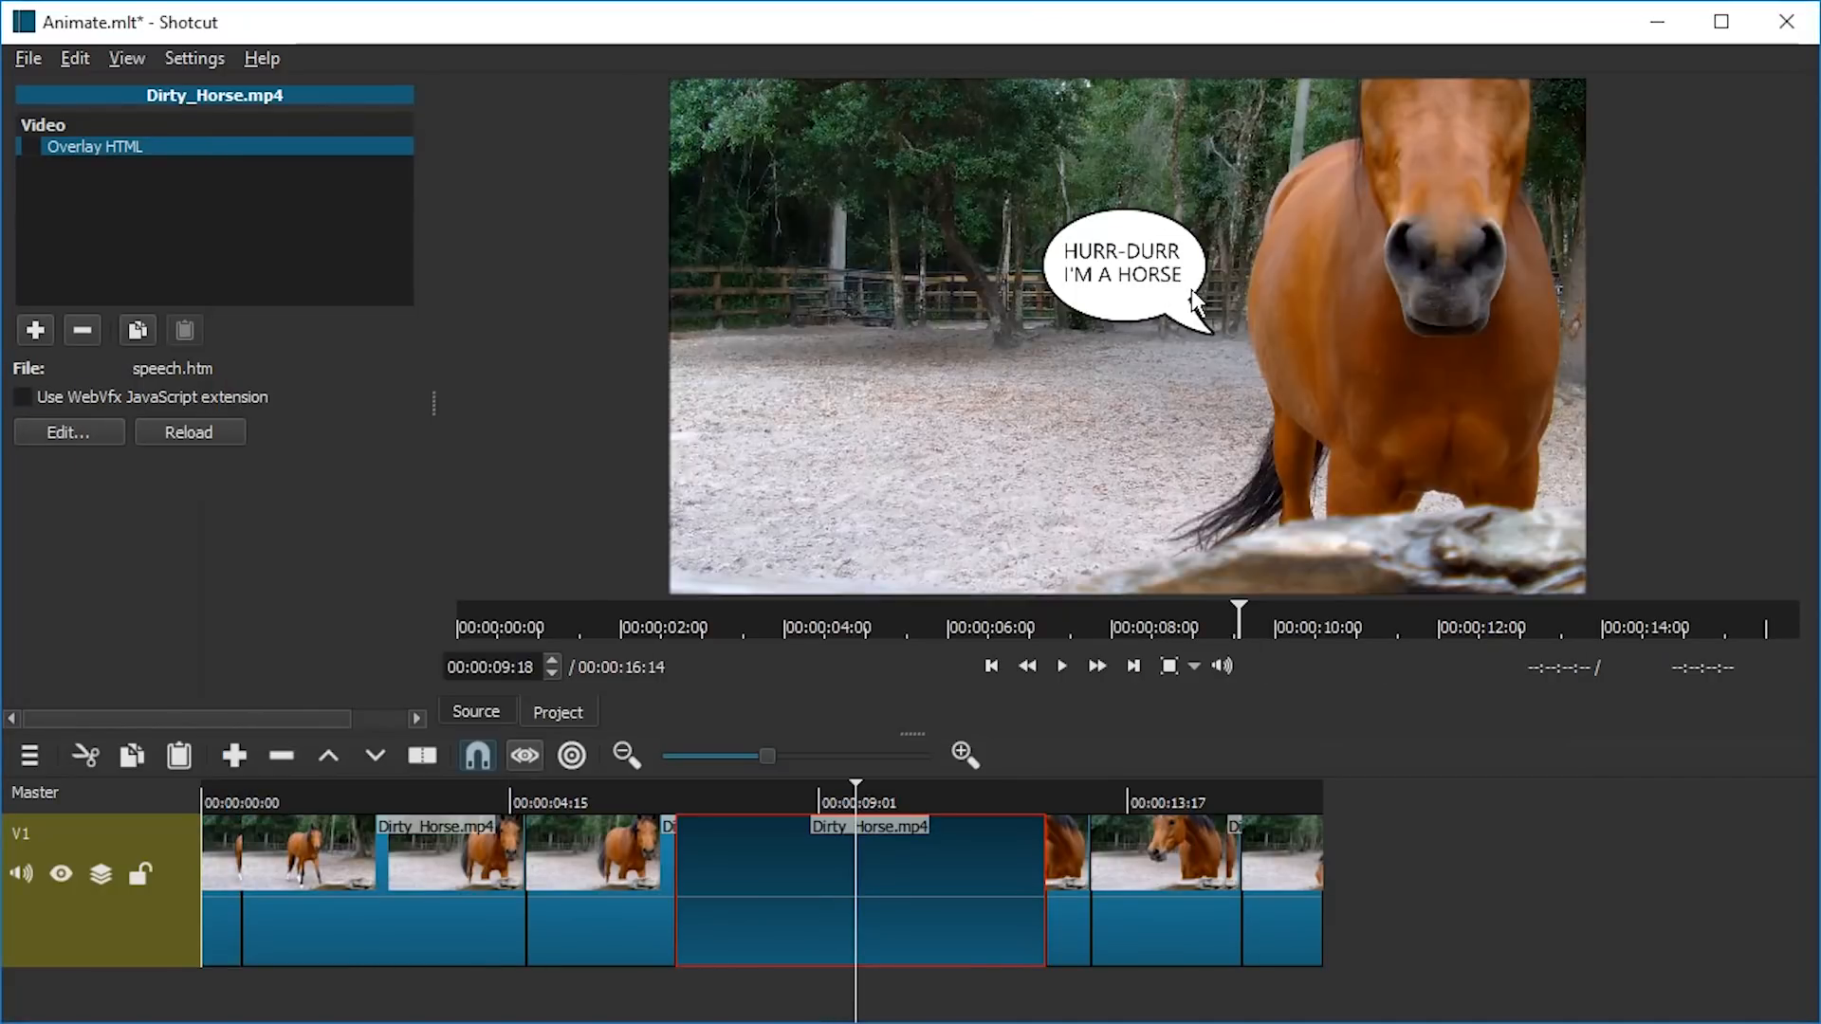
Step: Step frame by frame around the start of the selected clip to examine where the speech bubble first appears
{"action": "left_click", "coordinate": [695, 797]}
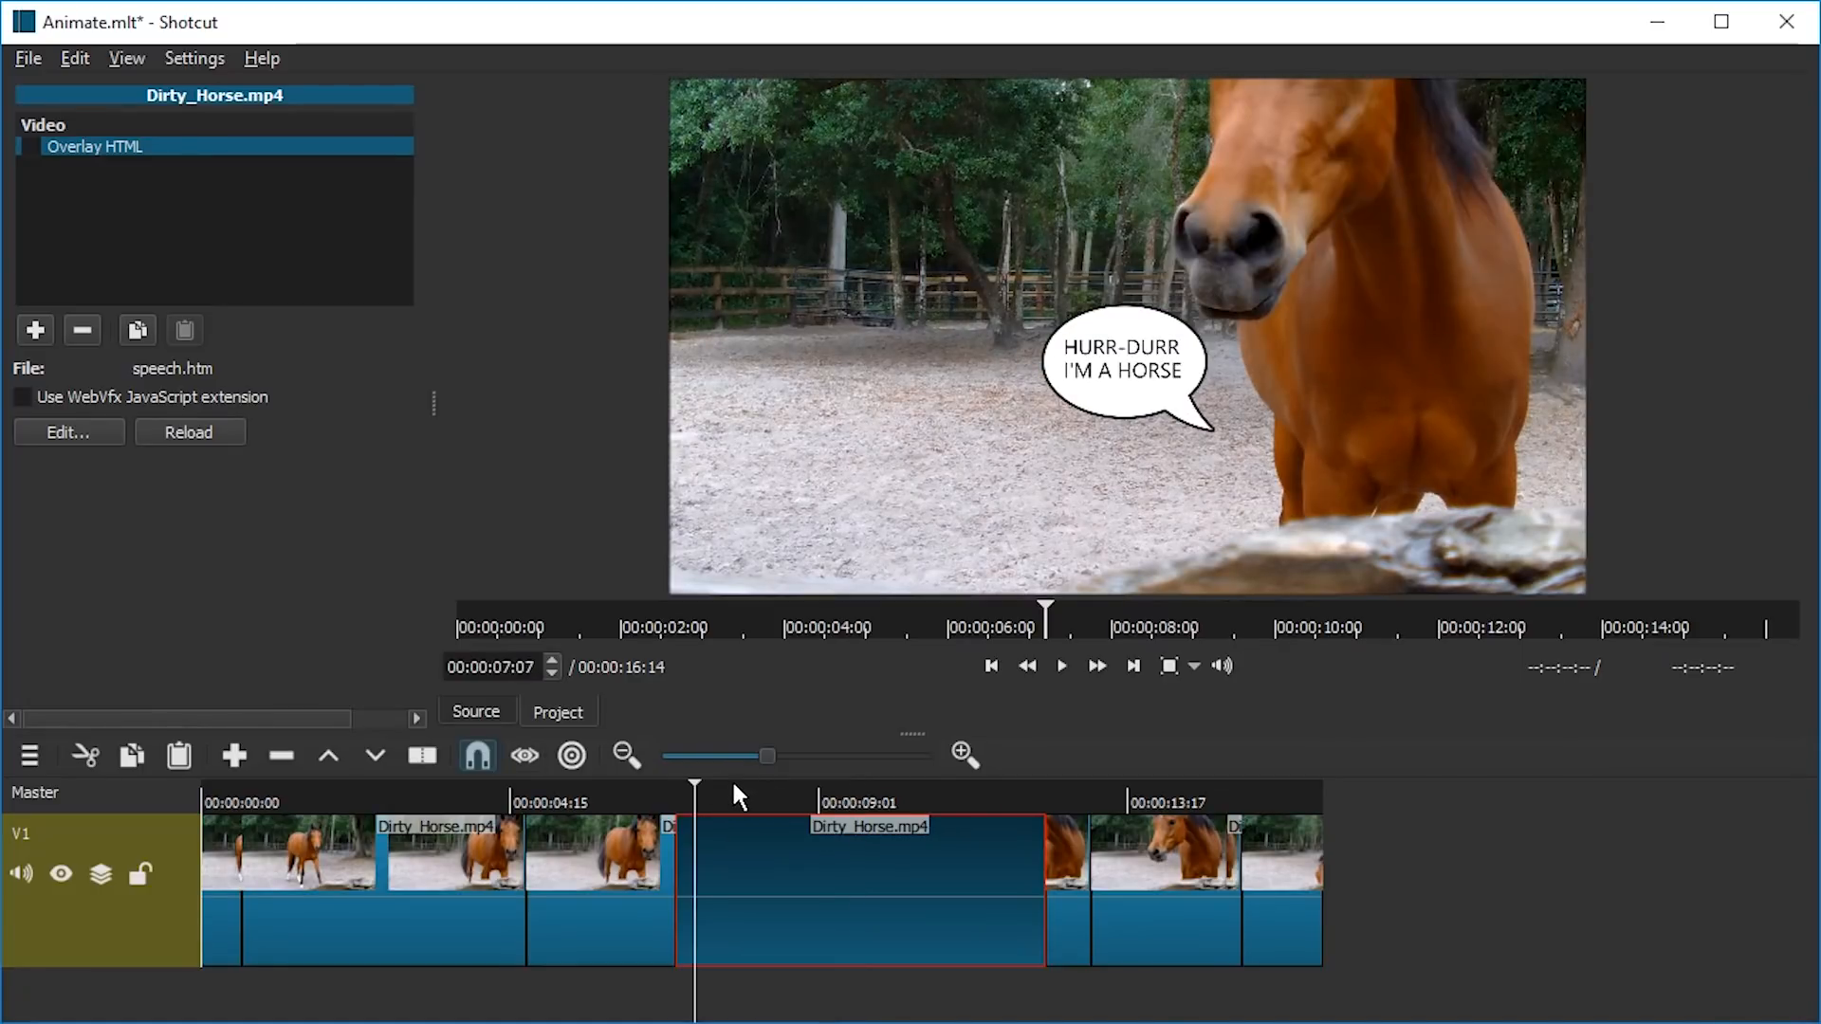
{"action": "key", "text": "Up"}
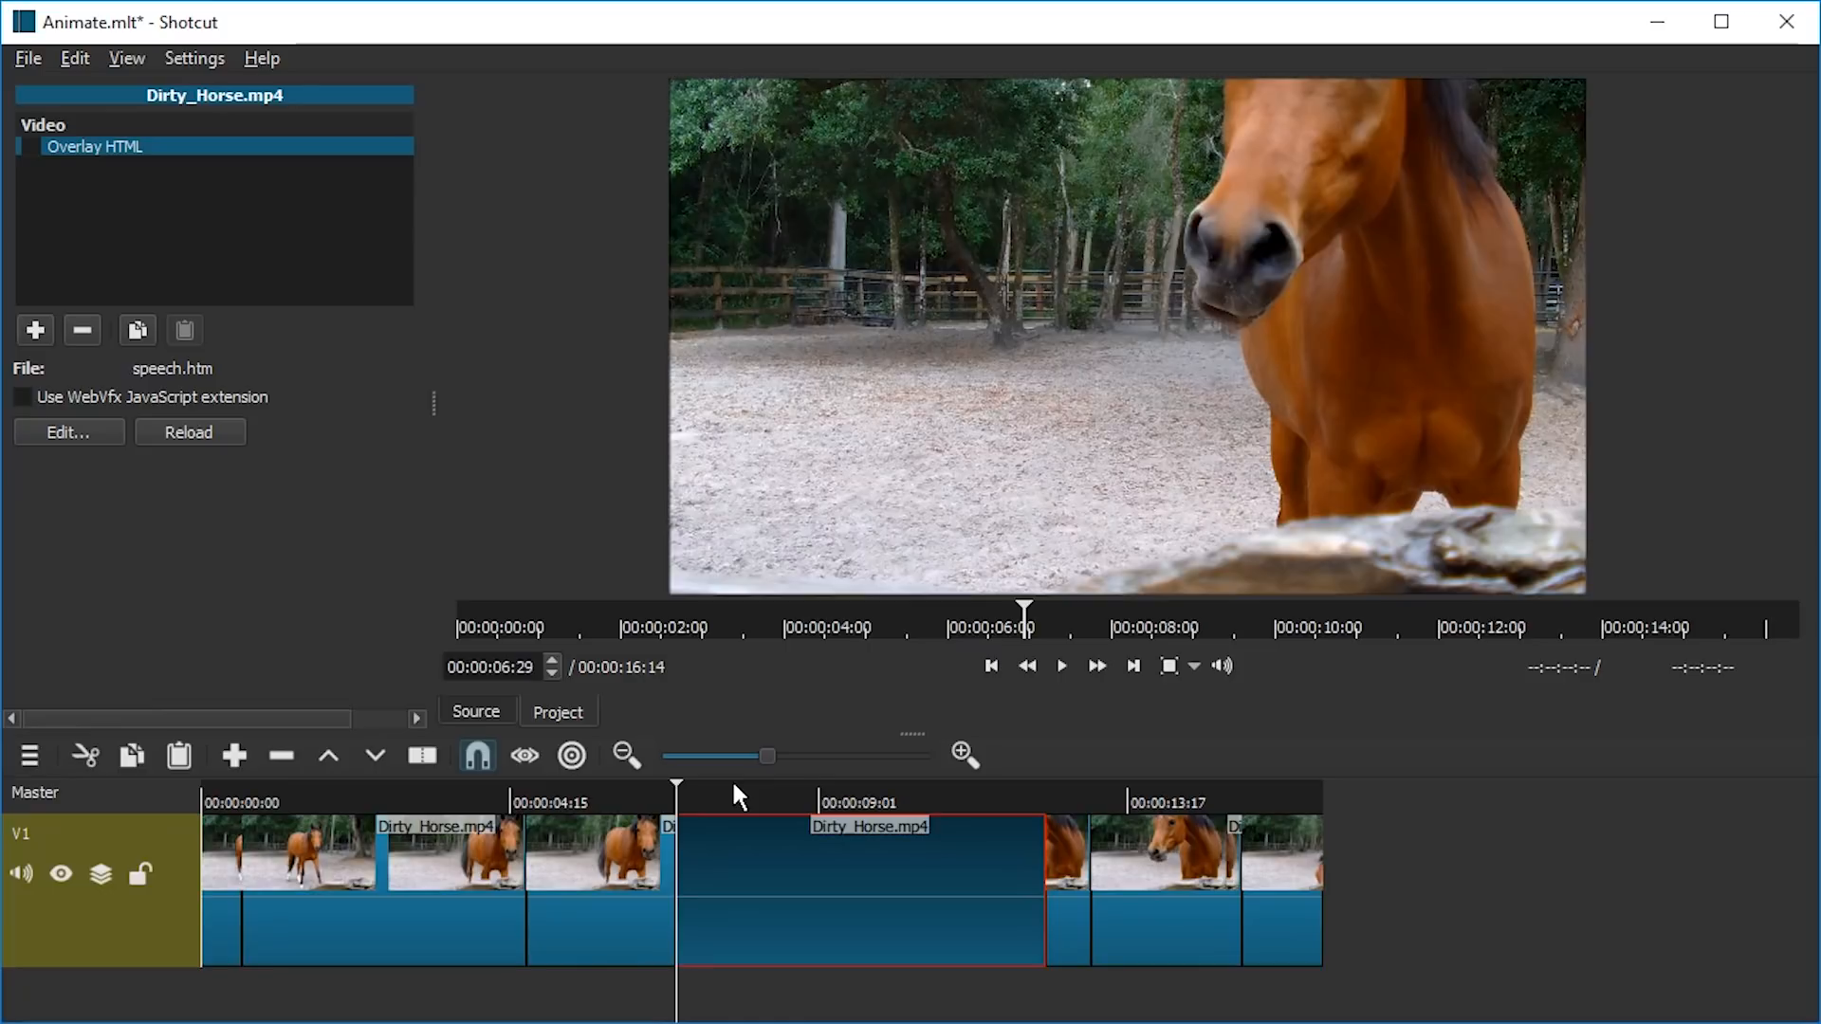
{"action": "key", "text": "Right"}
{"action": "key", "text": "Left"}
{"action": "key", "text": "Right"}
{"action": "key", "text": "Left"}
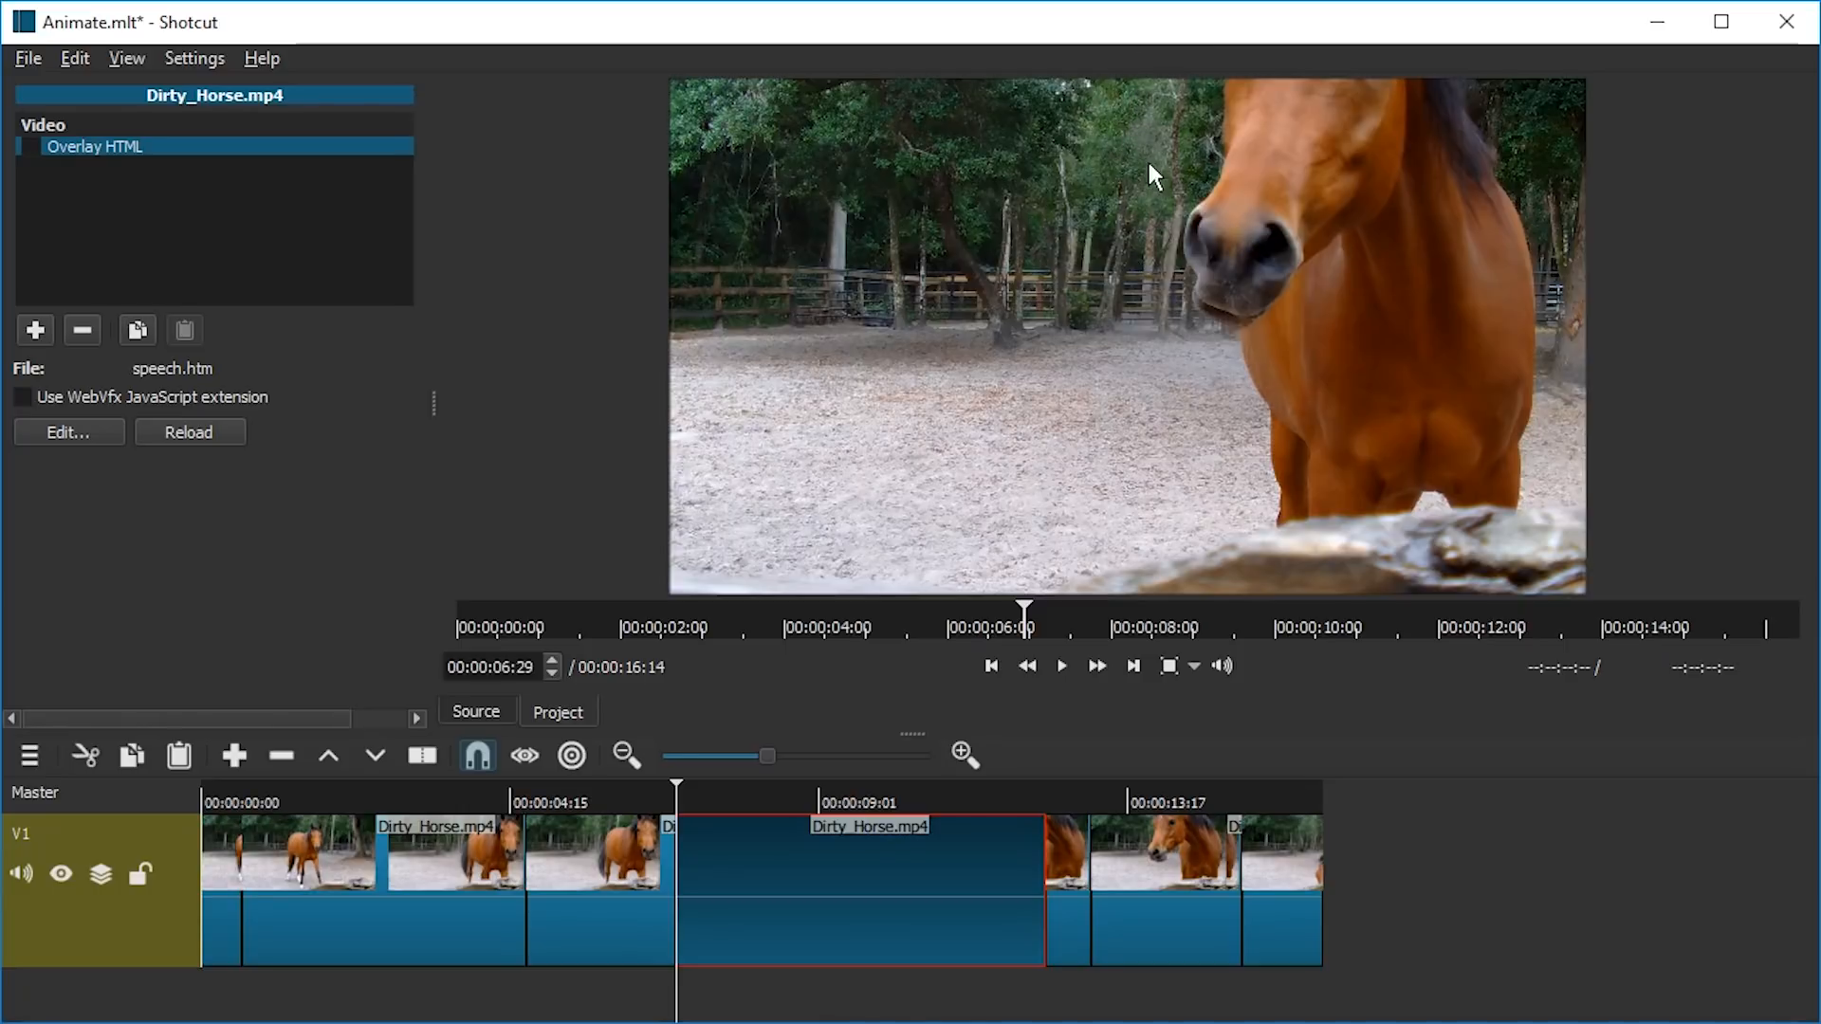
Step: In speech.htm in Notepad++, set the 0% keyframe's top to 15% and the animation's end to 1.0
{"action": "key", "text": "alt+Tab"}
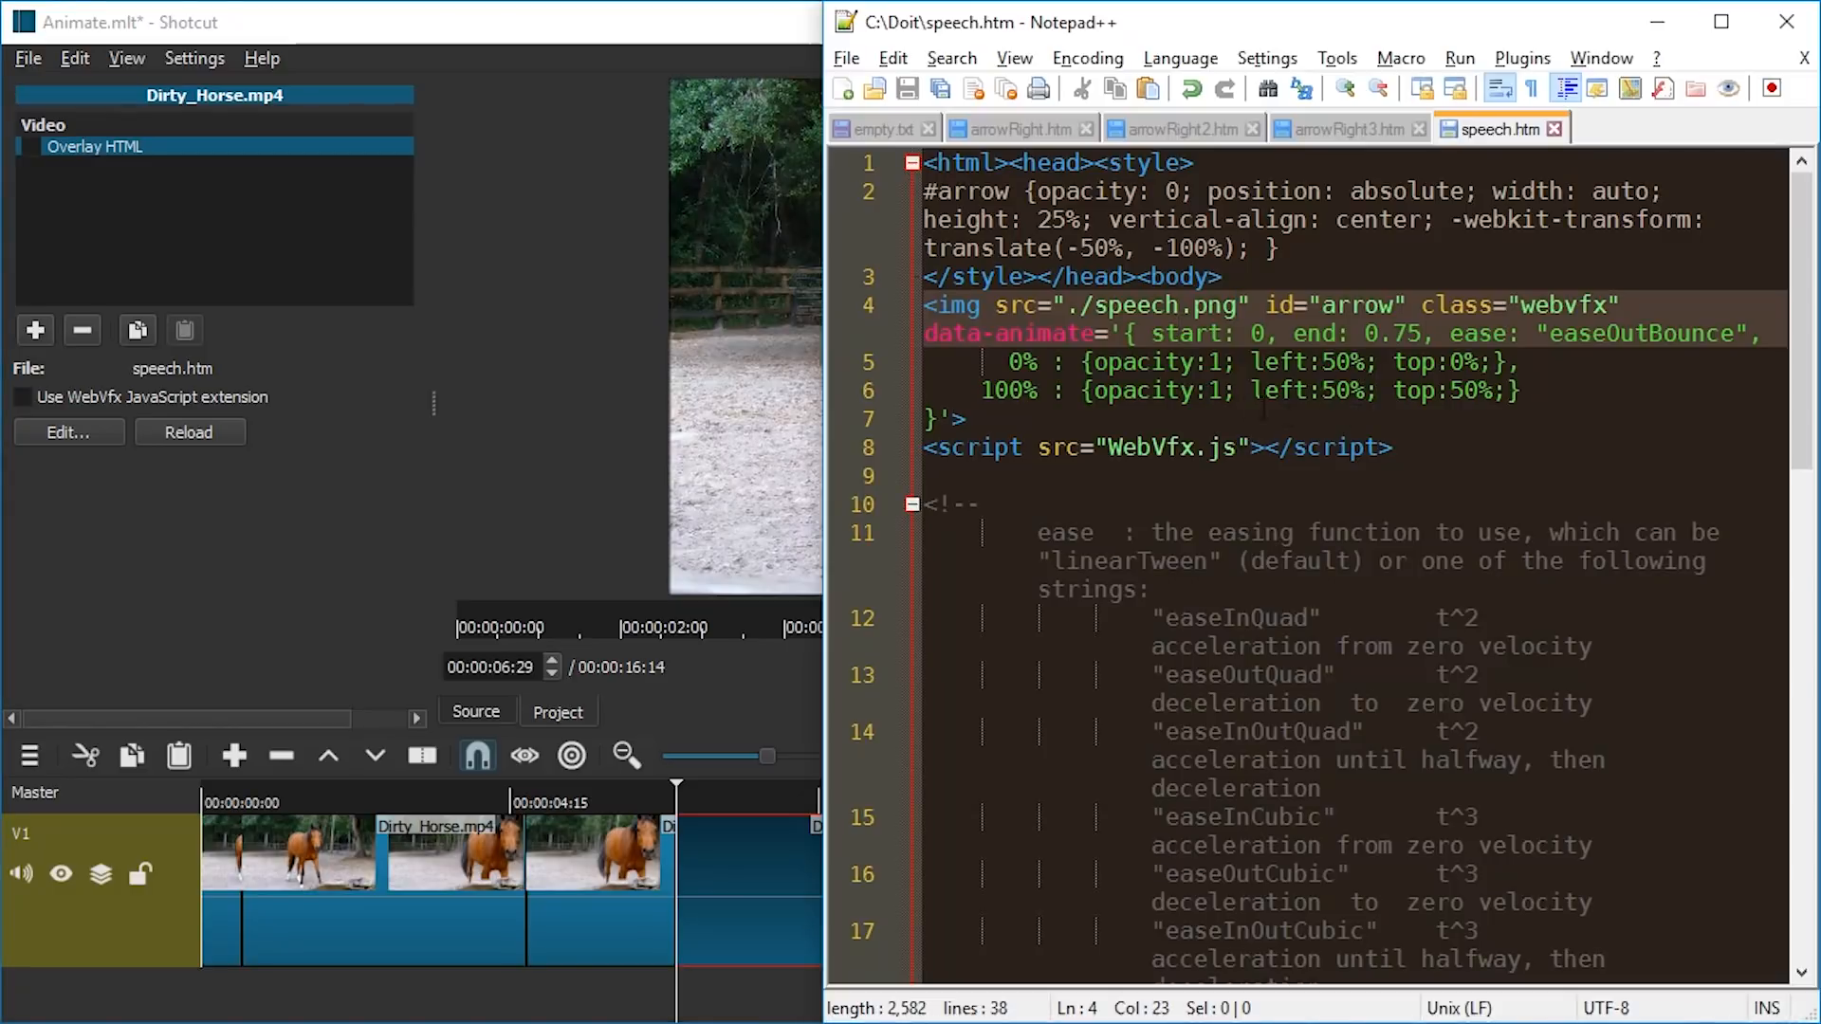
{"action": "left_click", "coordinate": [1213, 362]}
{"action": "left_click", "coordinate": [1353, 362]}
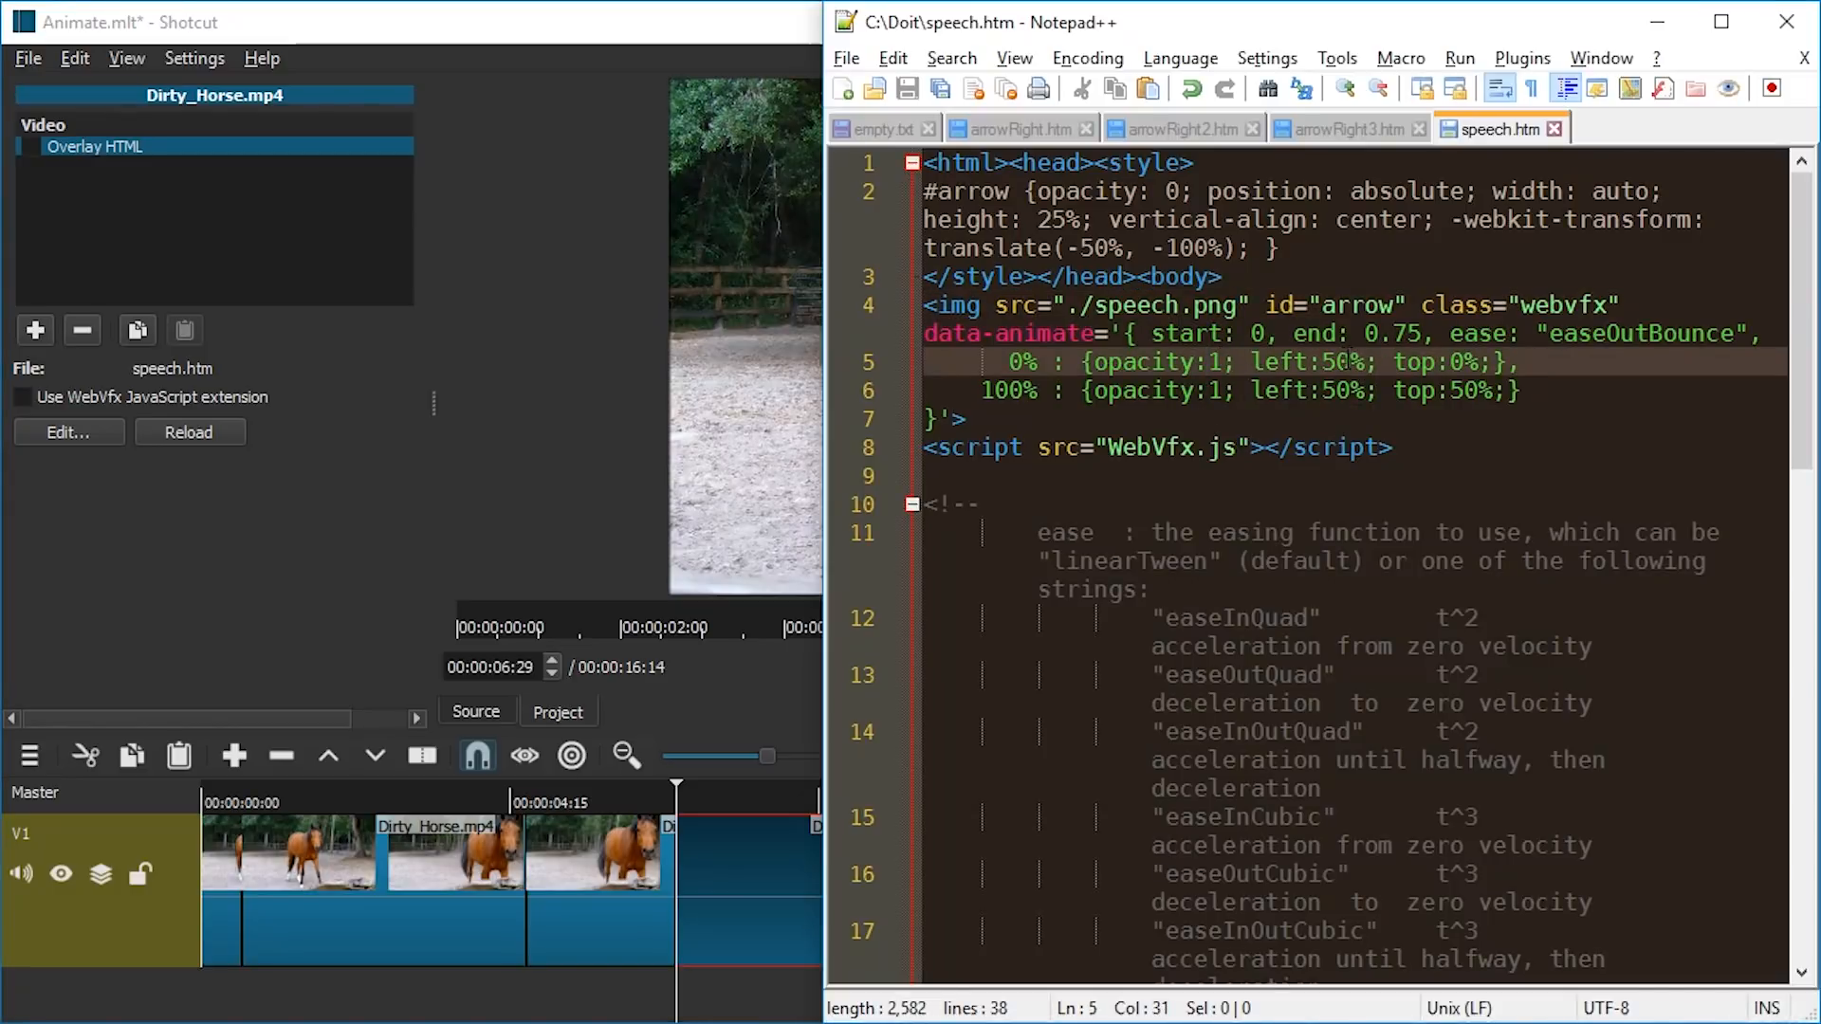
{"action": "key", "text": "BackSpace"}
{"action": "type", "text": "15"}
{"action": "key", "text": "ctrl+s"}
{"action": "left_click_drag", "start_coordinate": [1422, 332], "coordinate": [1364, 332]}
{"action": "type", "text": "1.0"}
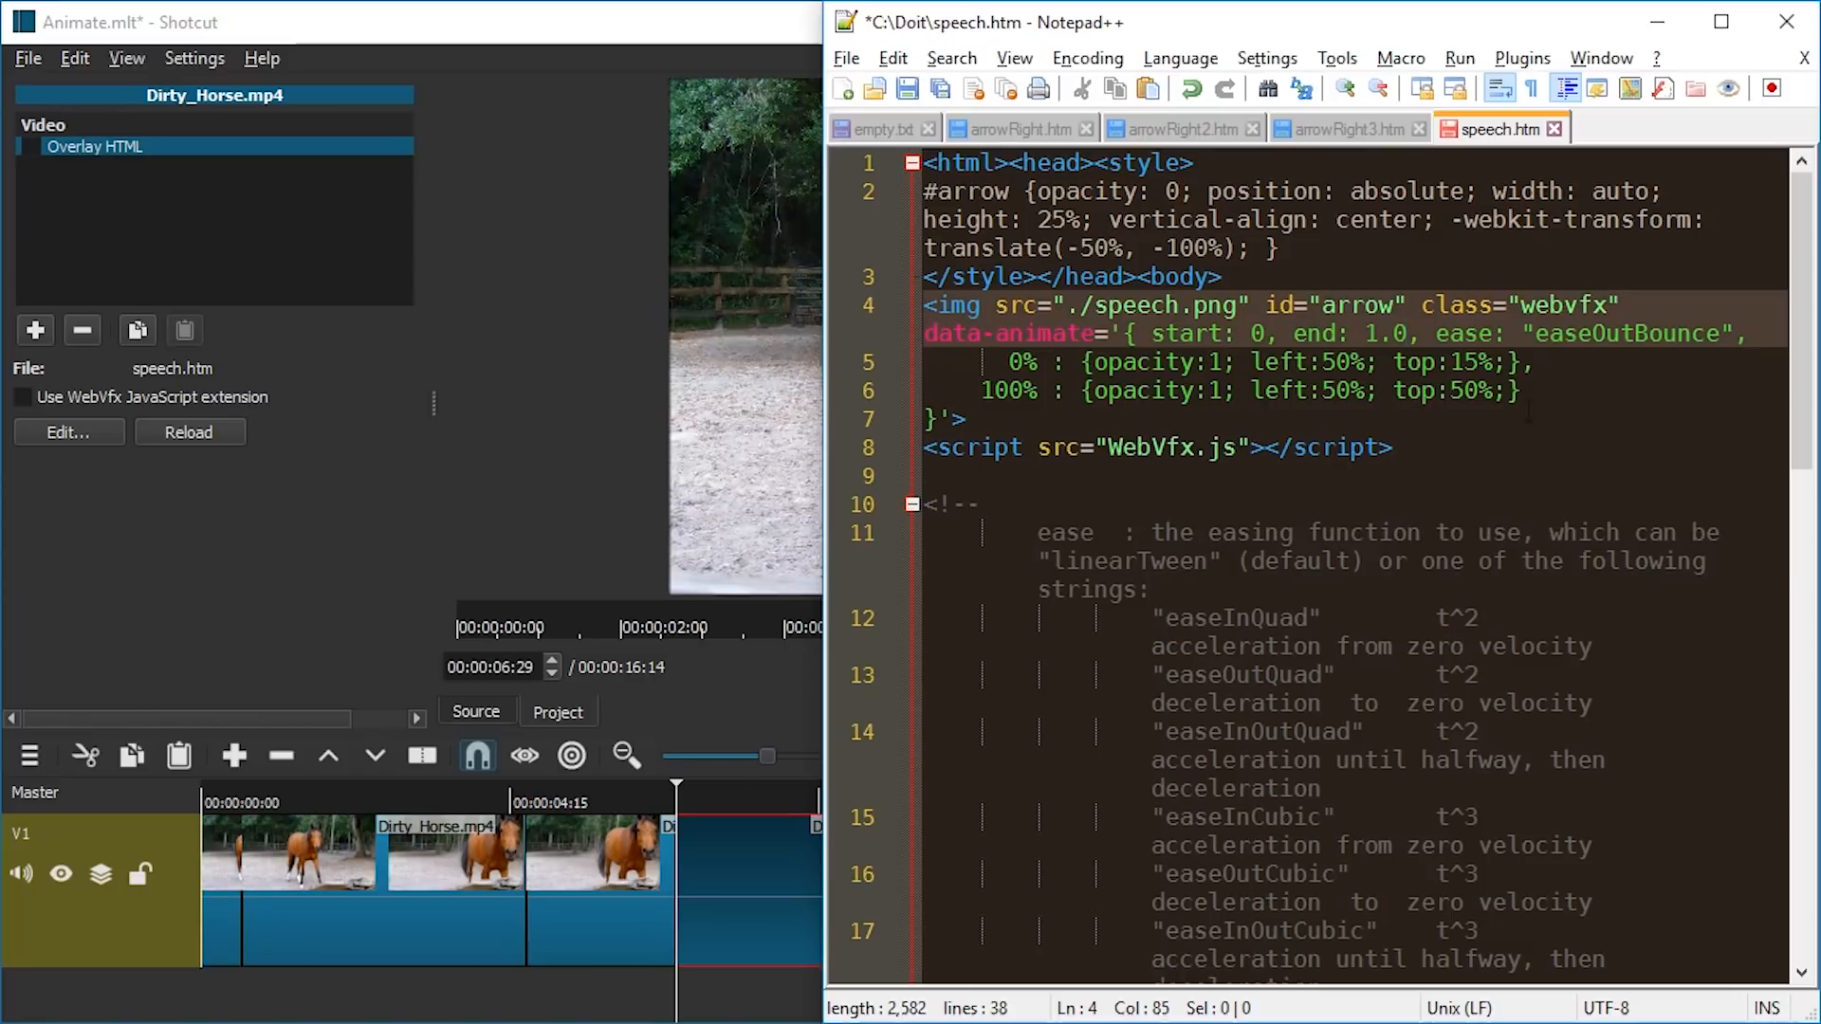
Step: Change the animation's ease to easeInOutBounce, copied from the list of easing functions, and save speech.htm
{"action": "double_click", "coordinate": [1610, 334]}
{"action": "scroll", "coordinate": [1441, 470], "scroll_direction": "down", "scroll_amount": 2}
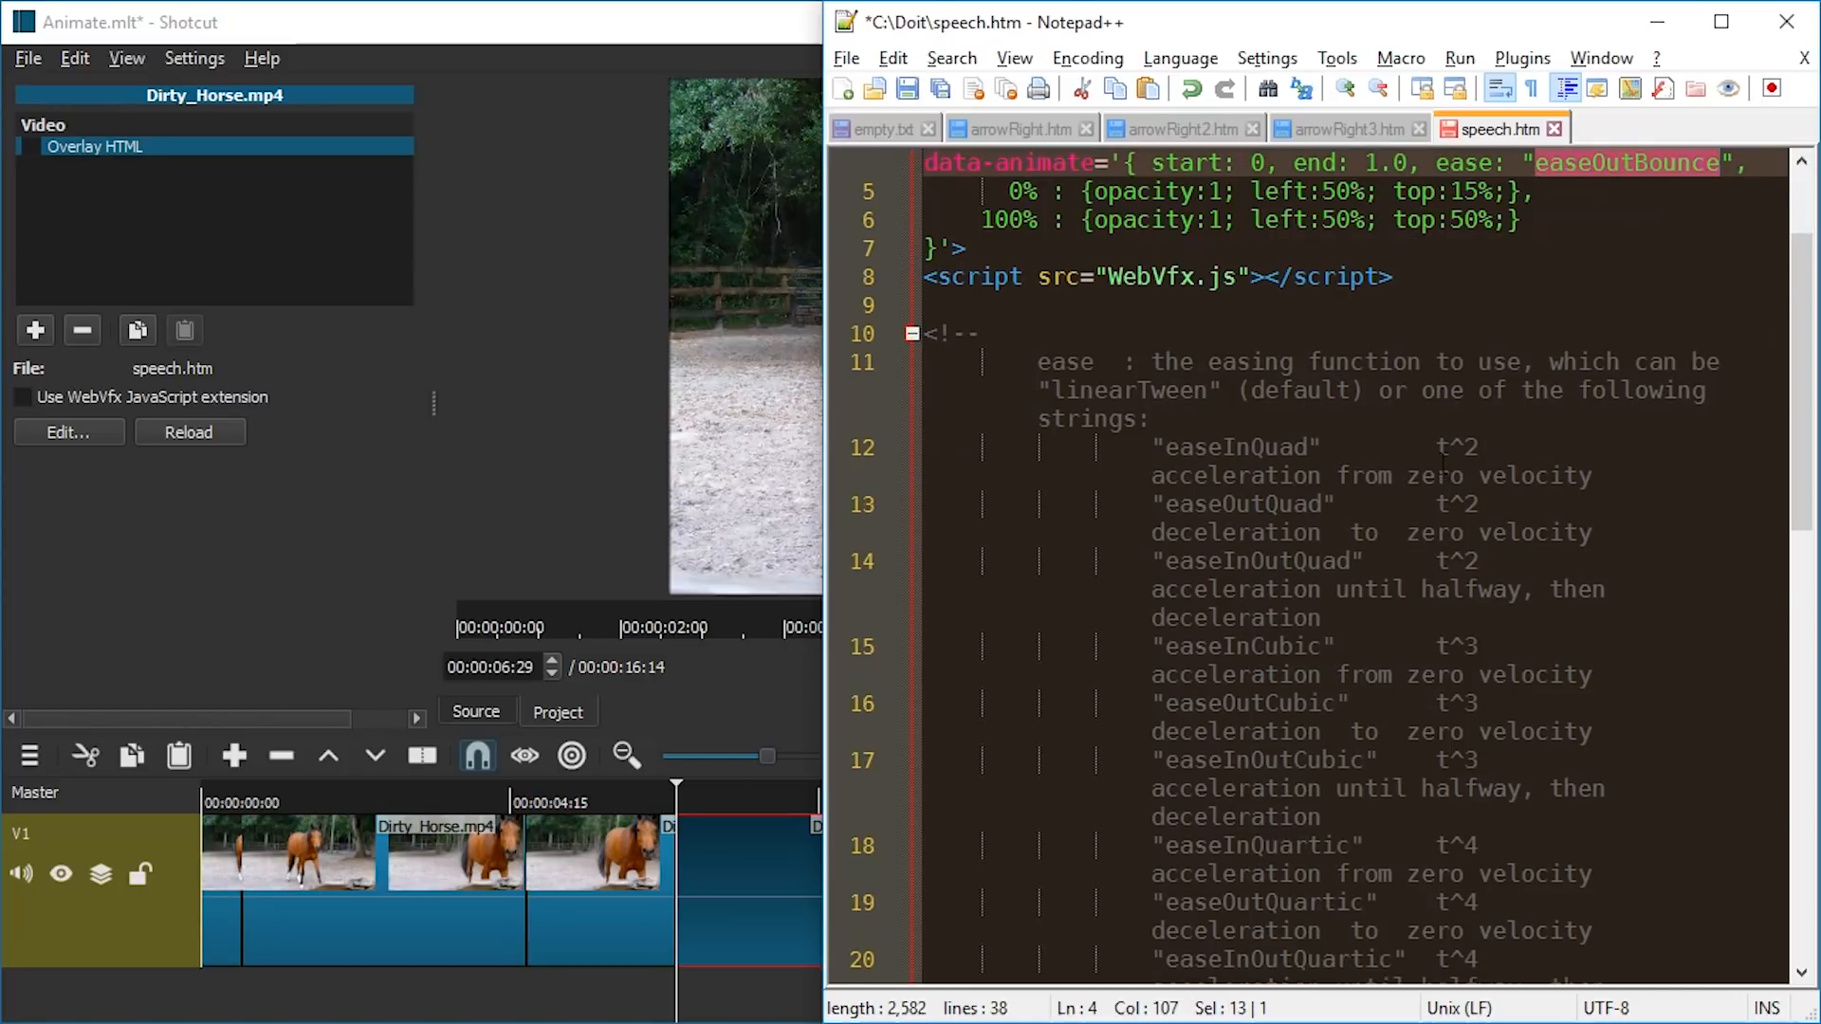
{"action": "scroll", "coordinate": [1442, 465], "scroll_direction": "down", "scroll_amount": 7}
{"action": "double_click", "coordinate": [1352, 758]}
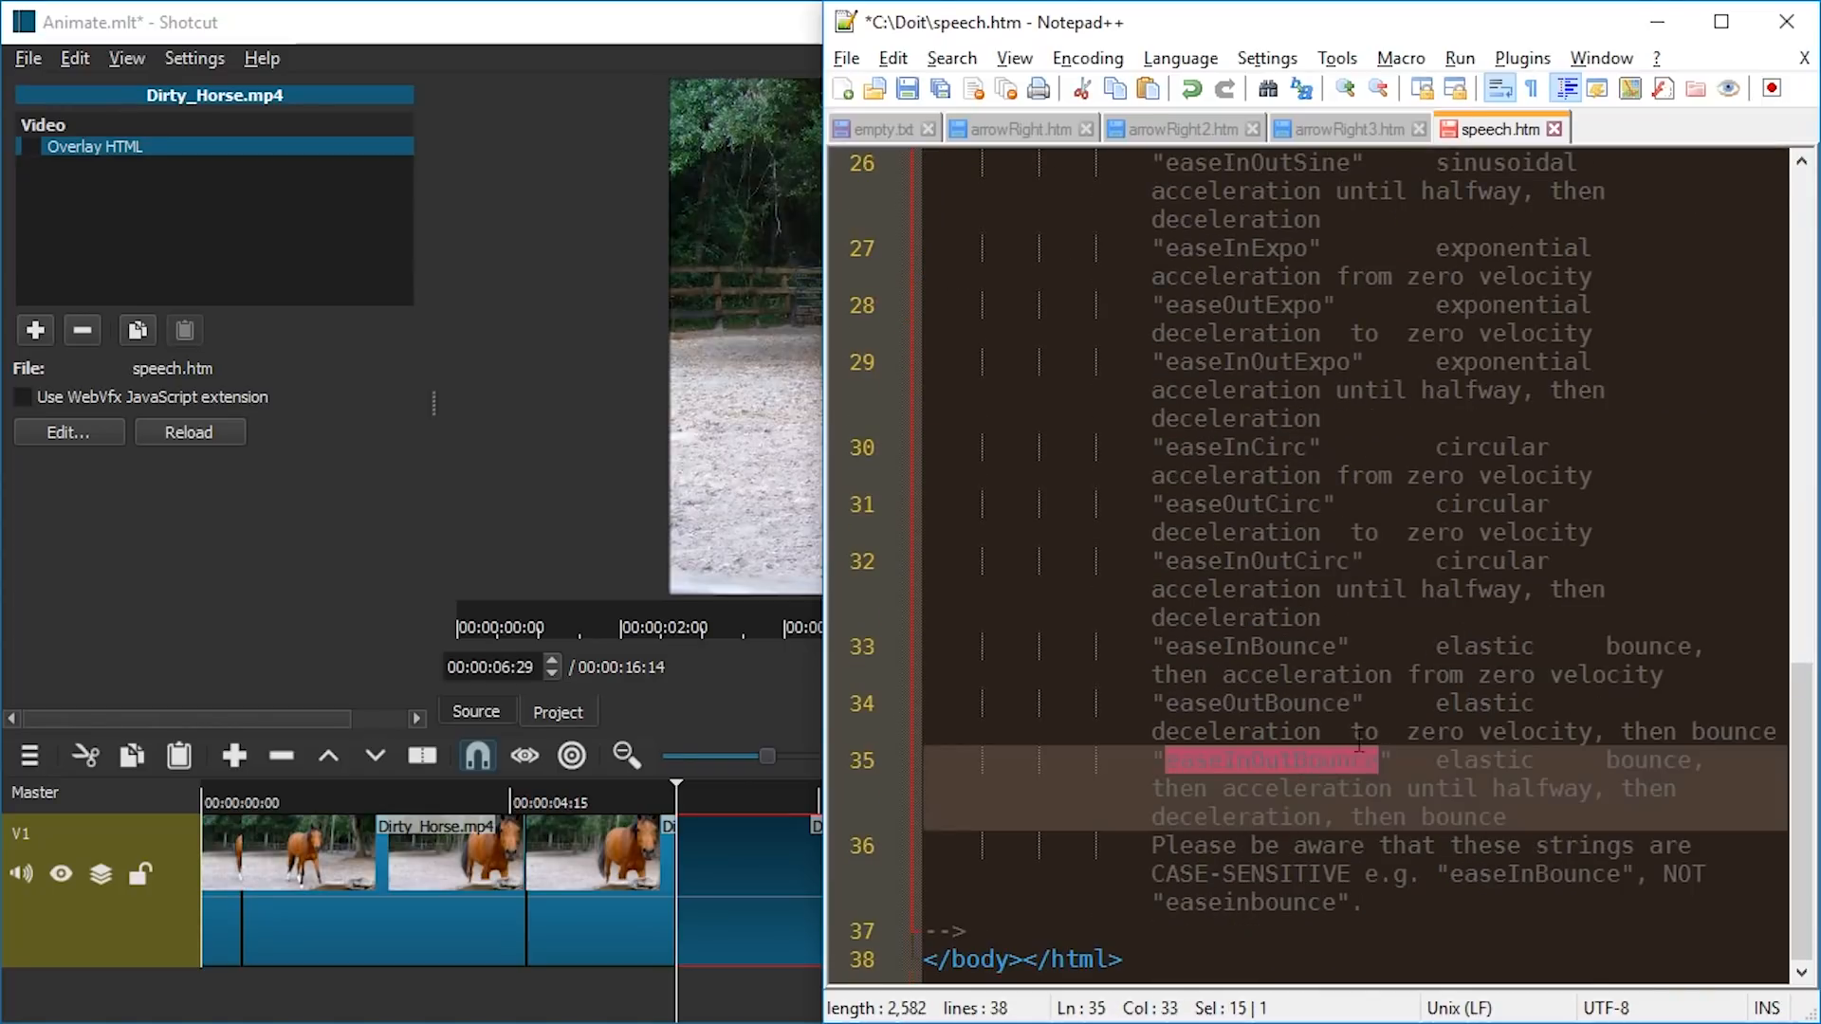
{"action": "key", "text": "ctrl+c"}
{"action": "scroll", "coordinate": [1555, 569], "scroll_direction": "up", "scroll_amount": 8}
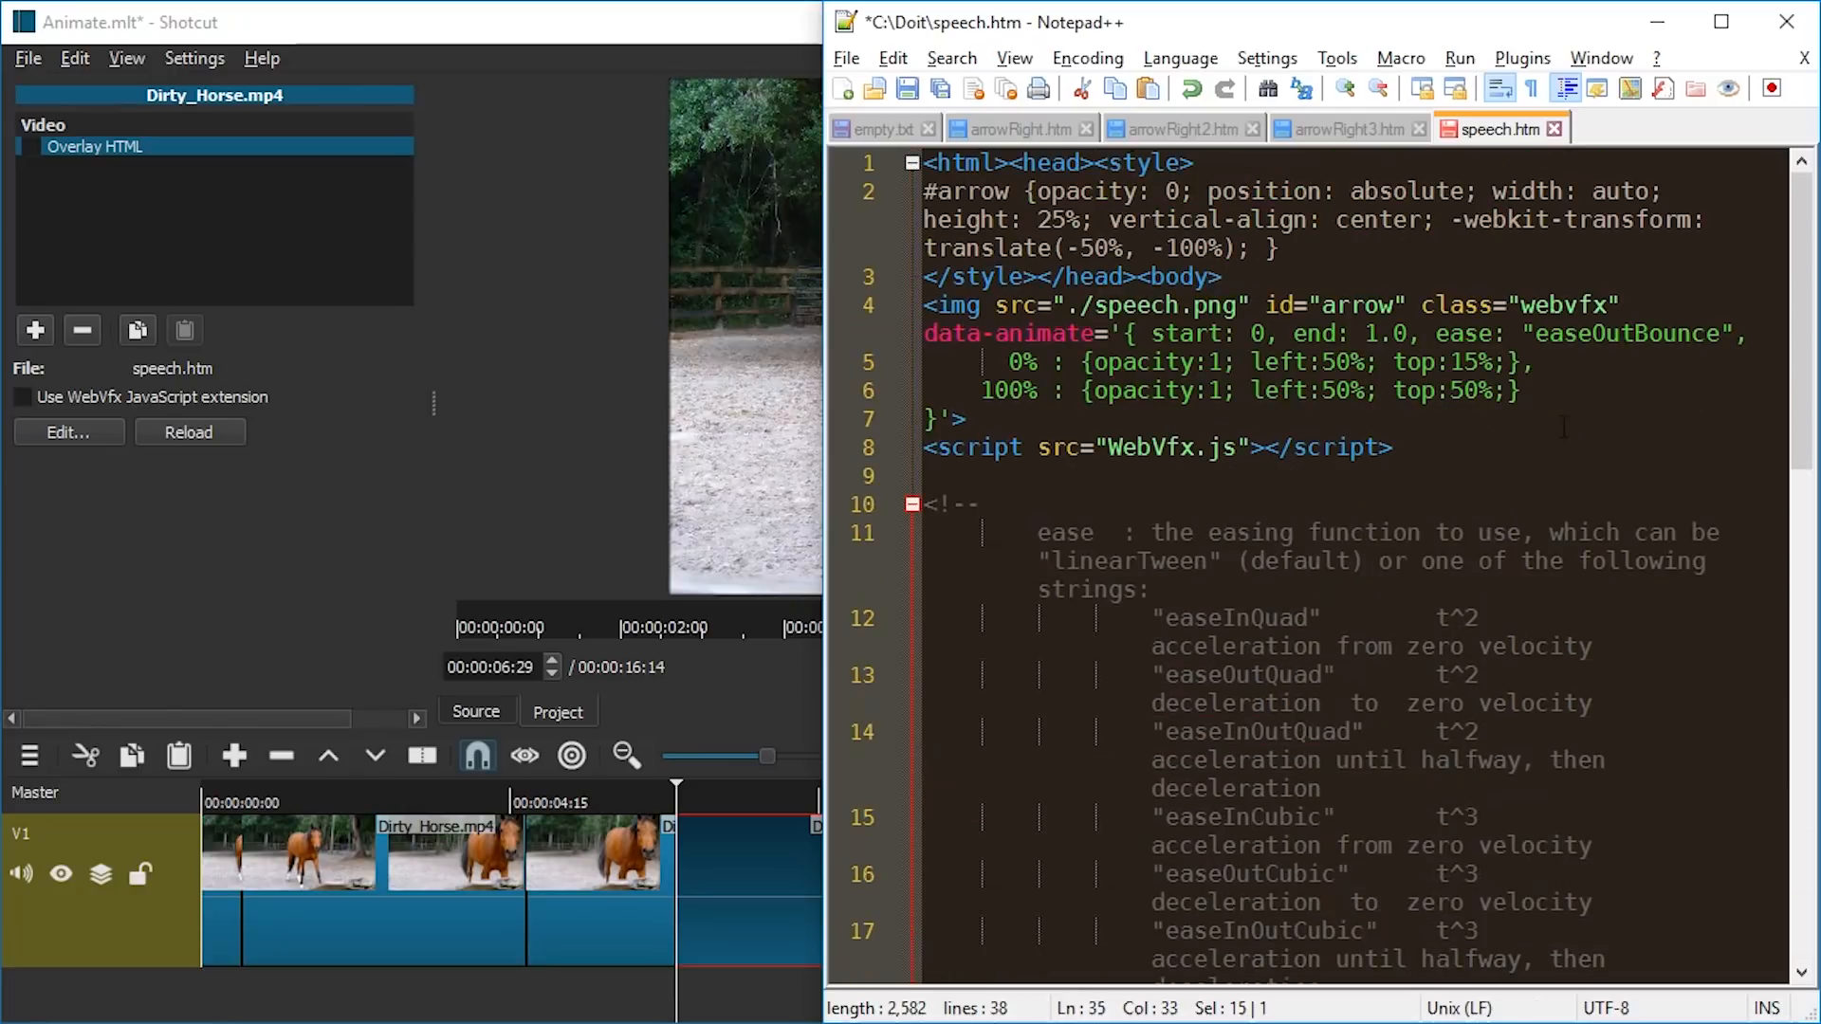
{"action": "double_click", "coordinate": [1602, 334]}
{"action": "key", "text": "ctrl+v"}
{"action": "key", "text": "ctrl+s"}
Step: In Shotcut, reload the speech.htm overlay and play the clip's bubble animation twice from the start
{"action": "left_click", "coordinate": [716, 59]}
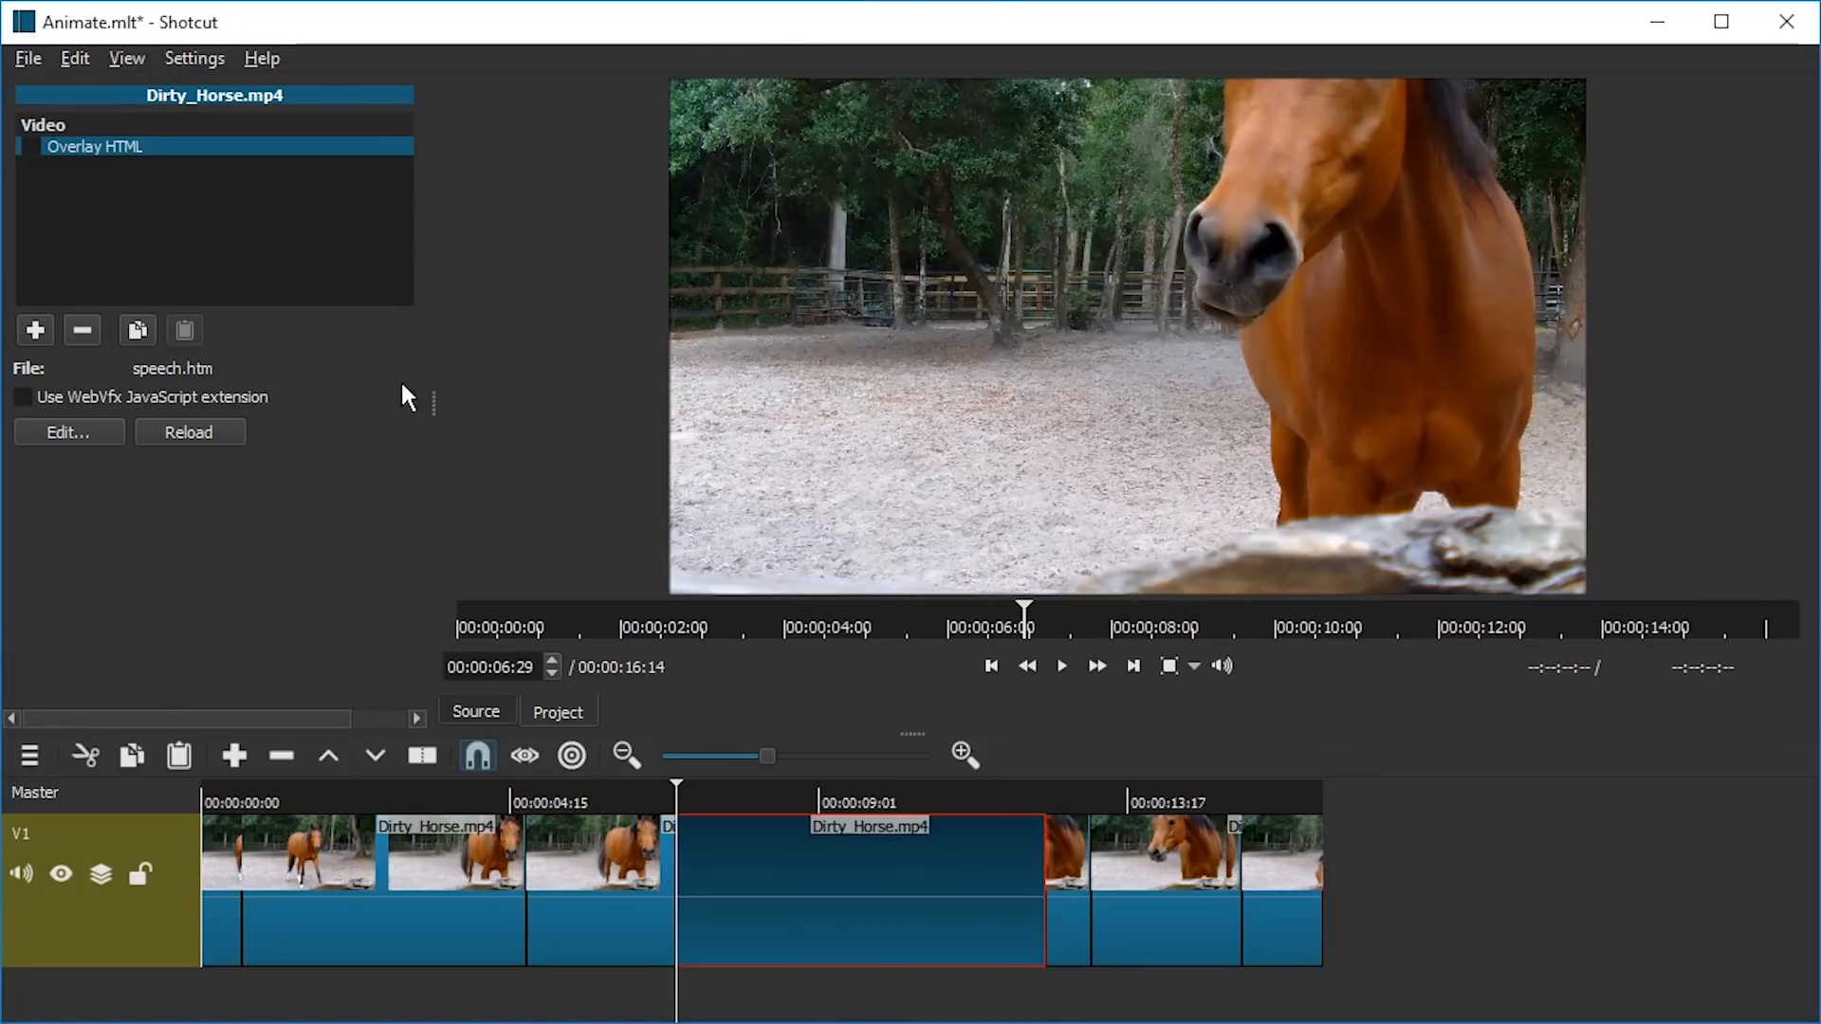
{"action": "left_click", "coordinate": [194, 441]}
{"action": "left_click", "coordinate": [660, 789]}
{"action": "key", "text": "space"}
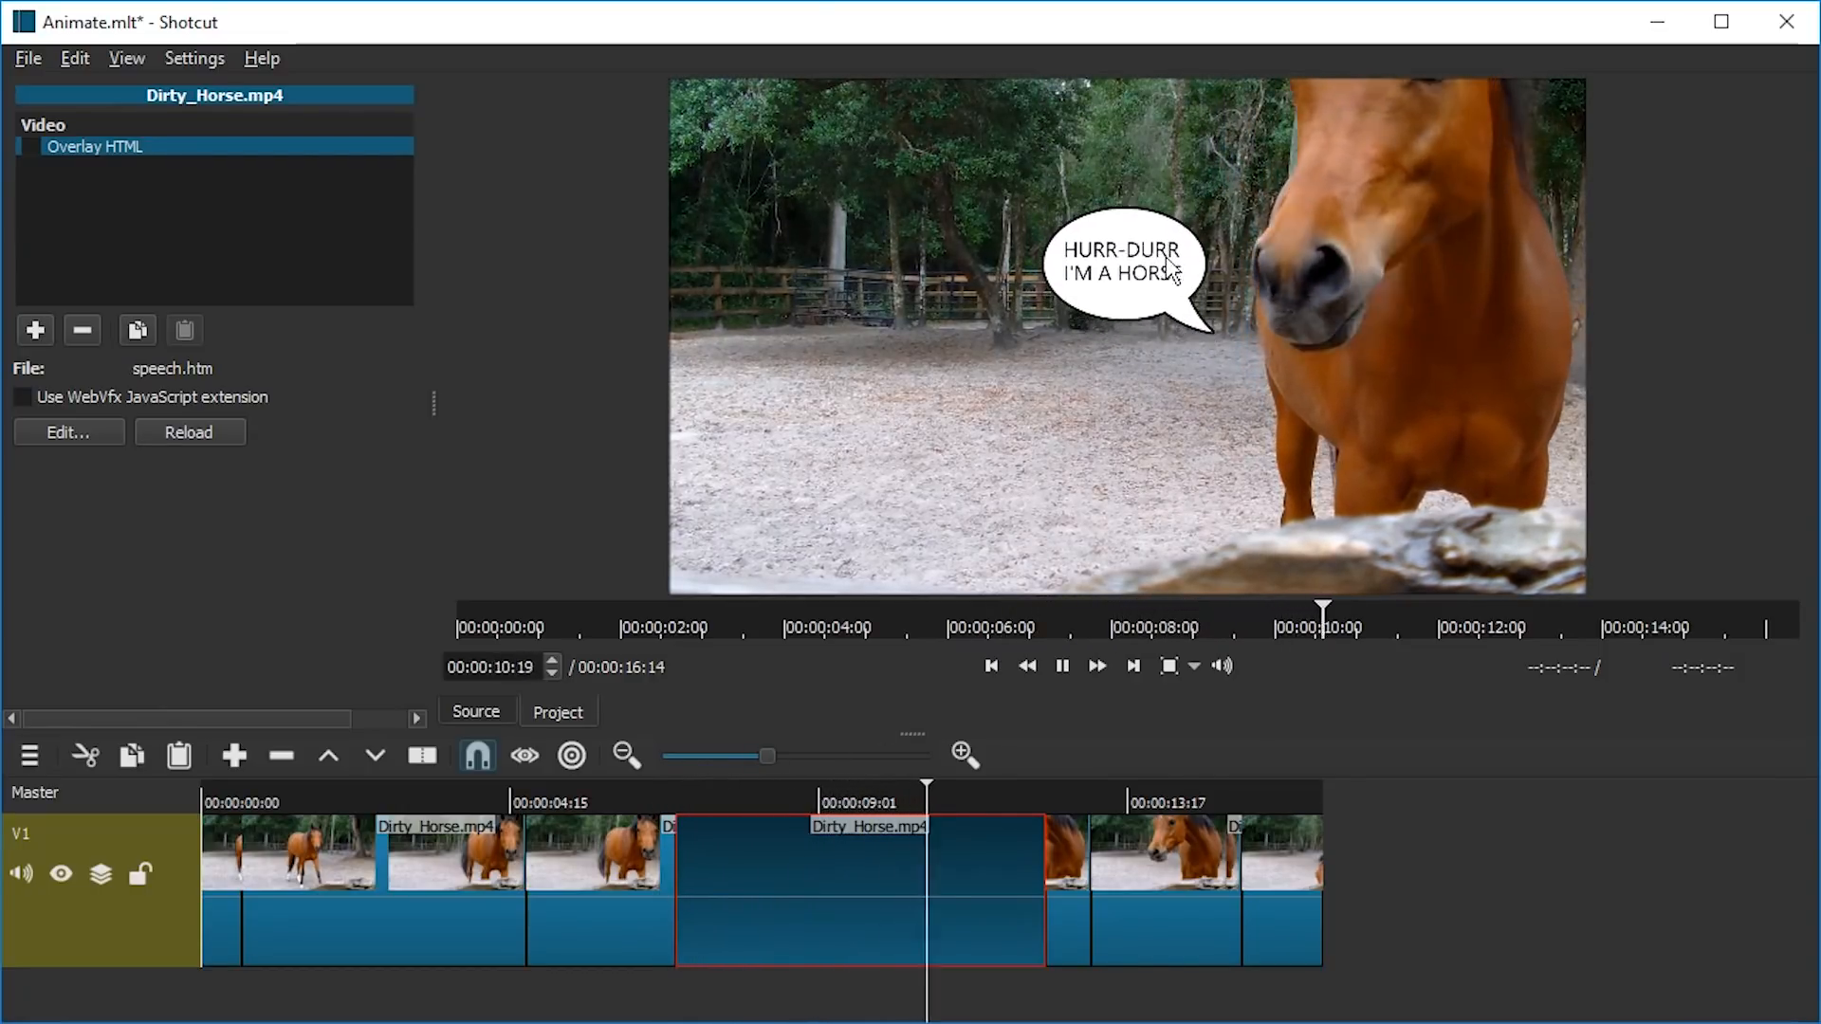
{"action": "key", "text": "space"}
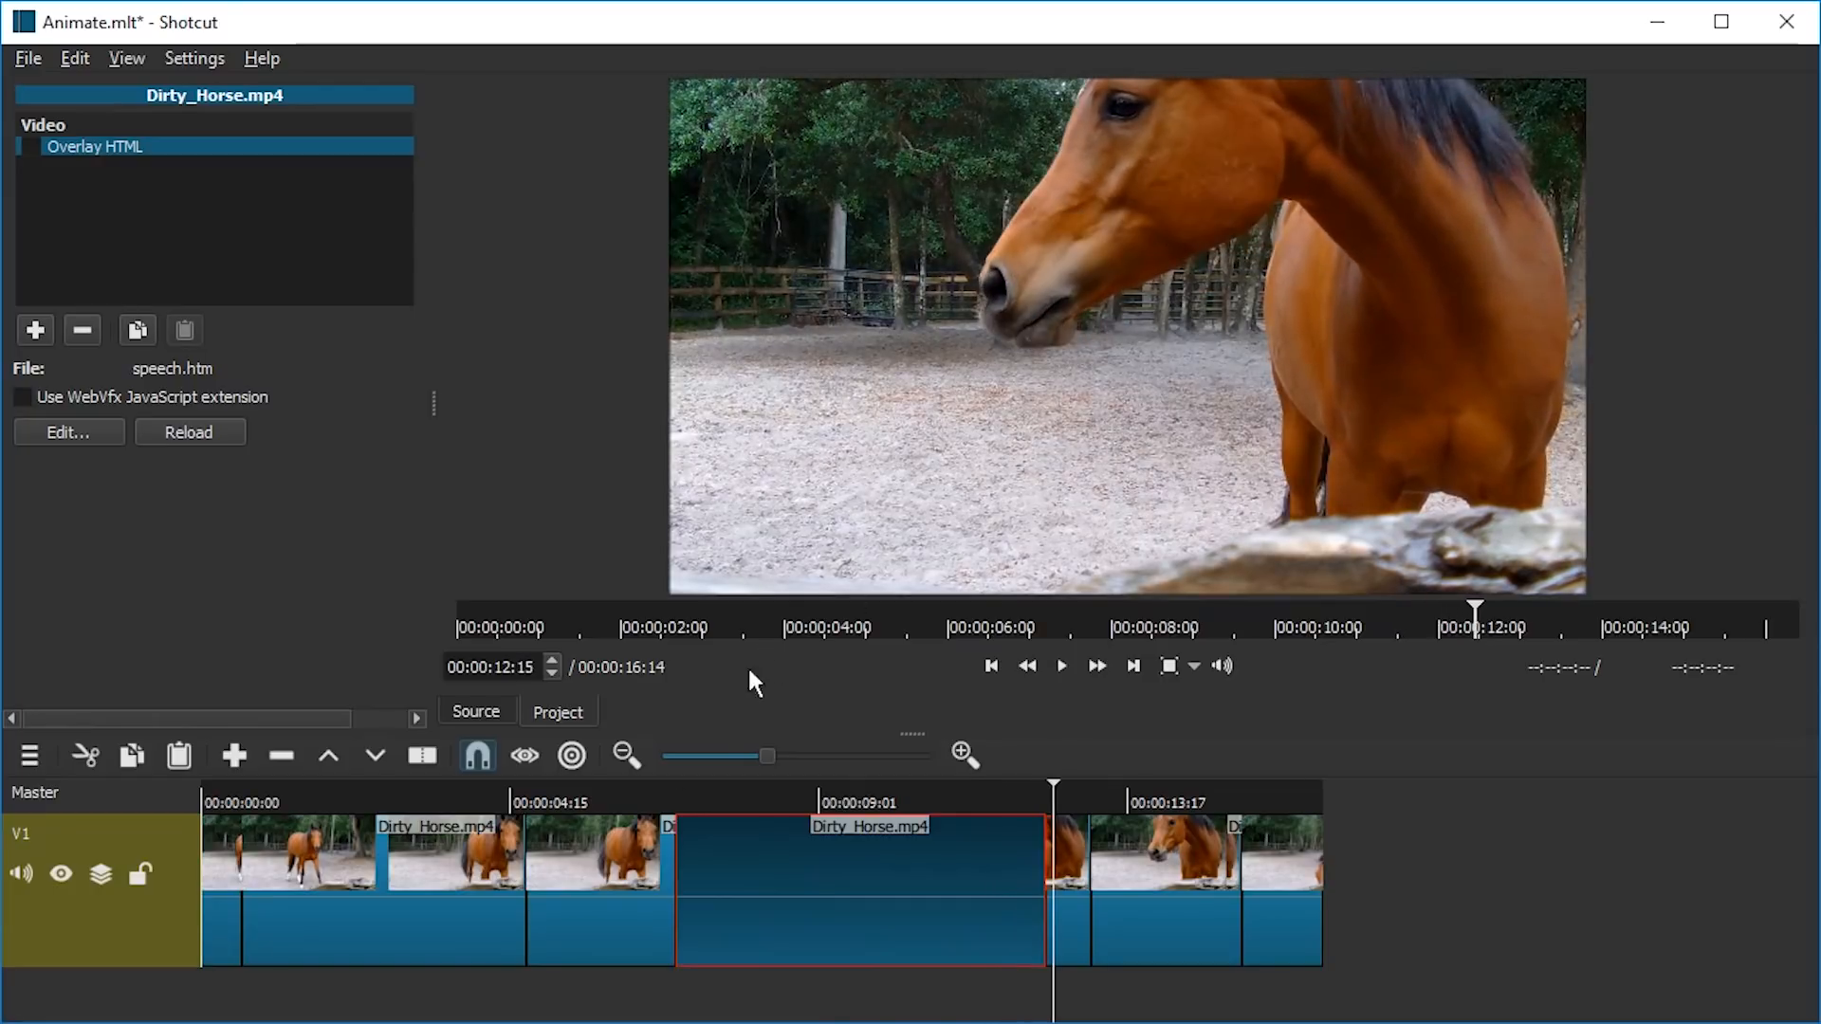
{"action": "left_click", "coordinate": [675, 802]}
{"action": "key", "text": "space"}
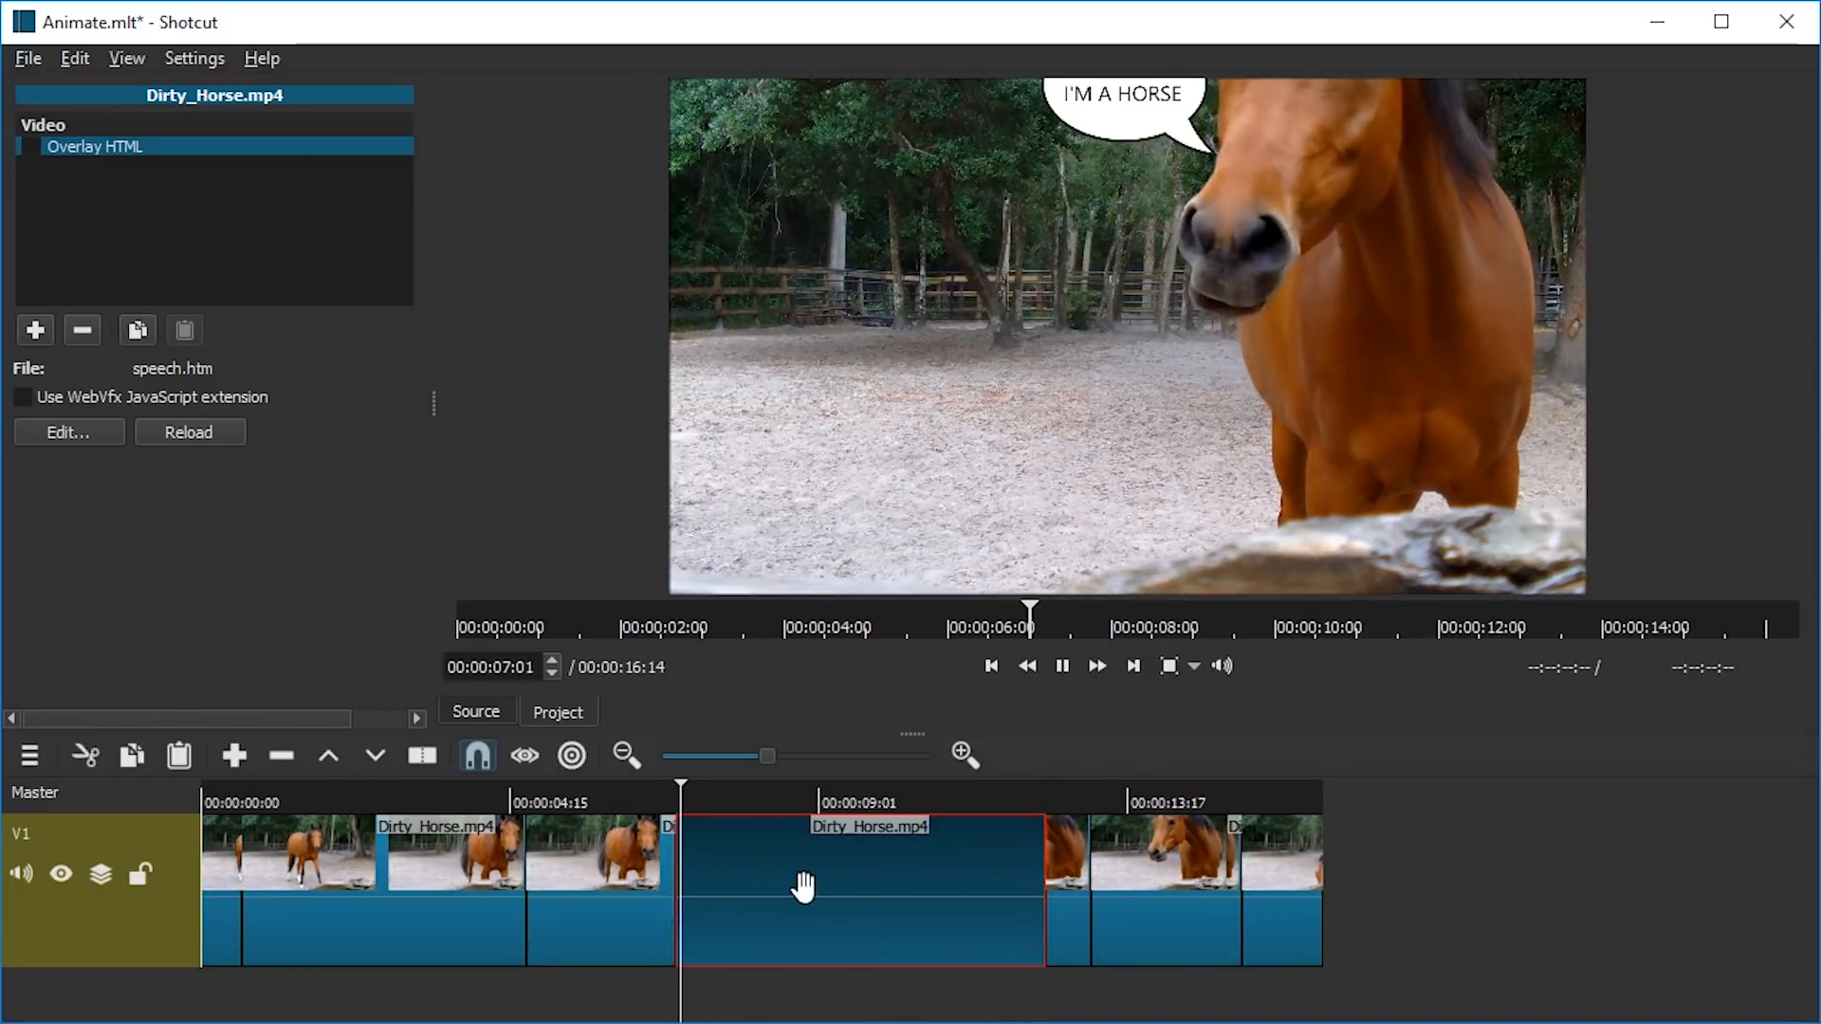
Step: Pause playback, delete the declaration following width: auto in the #arrow style of speech.htm in Notepad++, and save the file
{"action": "key", "text": "space"}
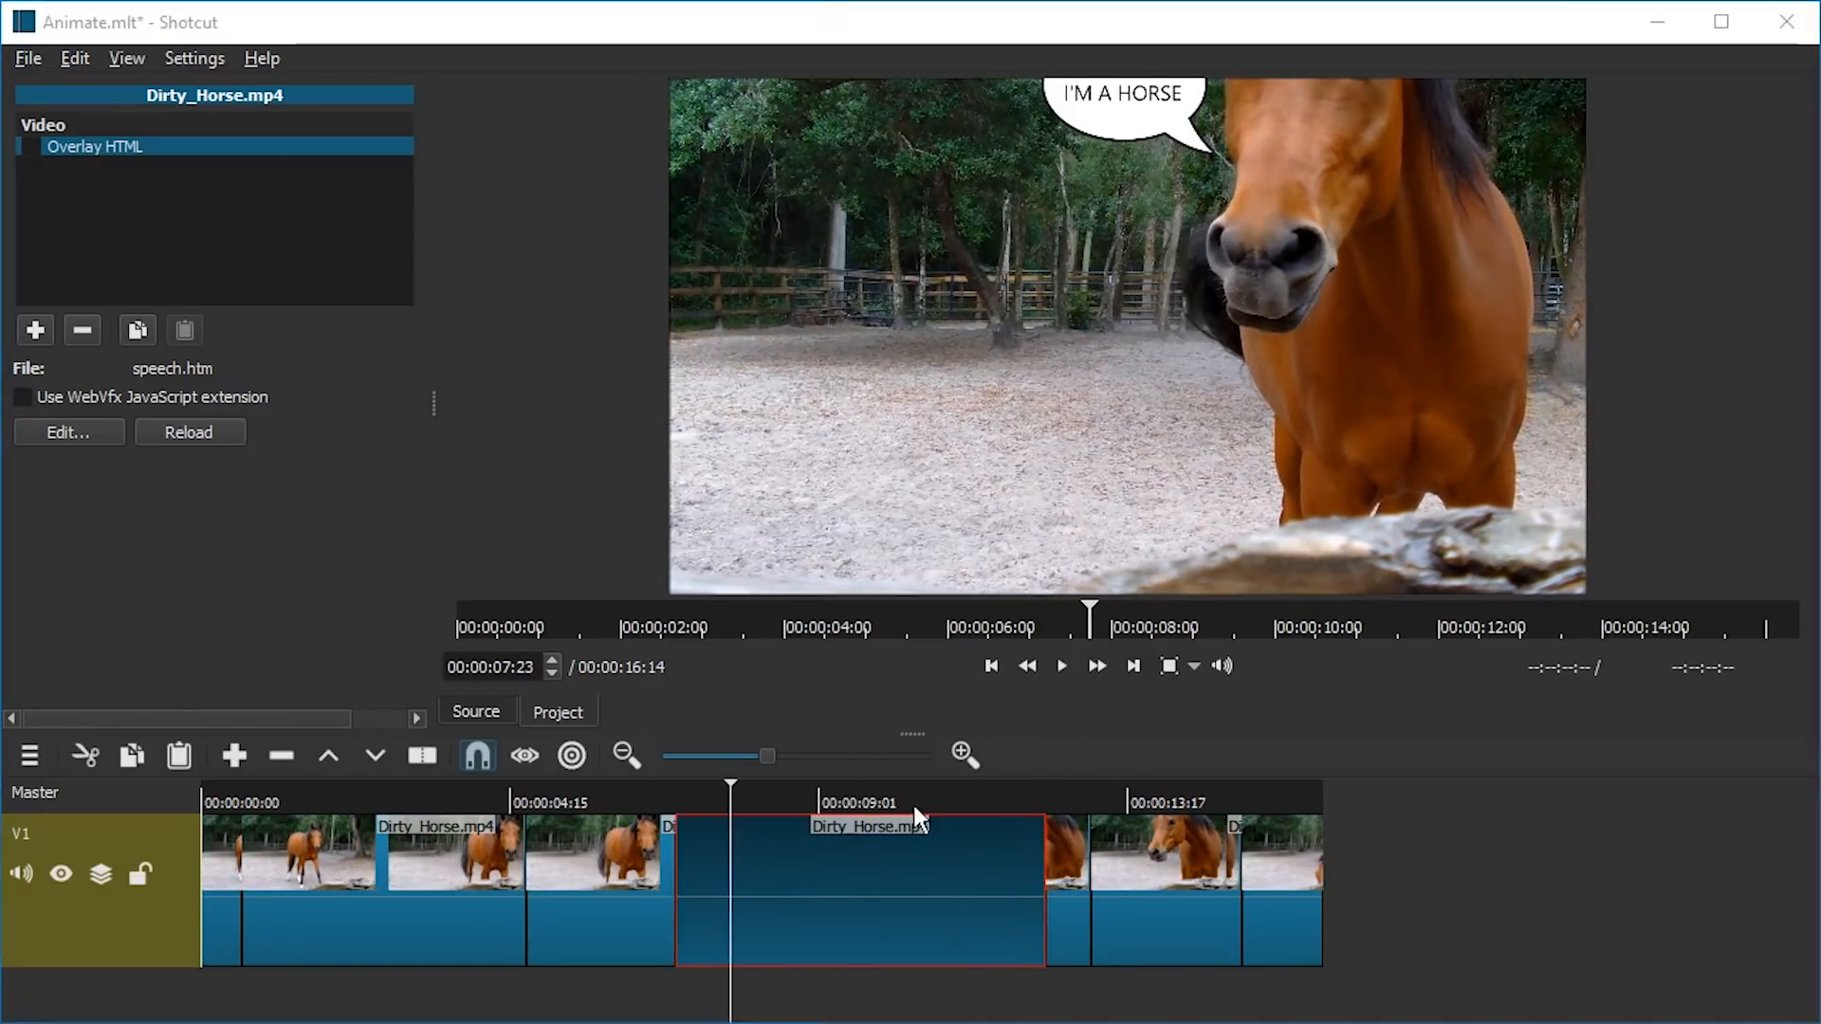
{"action": "key", "text": "alt+Tab"}
{"action": "double_click", "coordinate": [1050, 219]}
{"action": "left_click", "coordinate": [1090, 219]}
{"action": "key", "text": "BackSpace"}
{"action": "key", "text": "BackSpace"}
{"action": "key", "text": "BackSpace"}
{"action": "key", "text": "BackSpace"}
{"action": "key", "text": "BackSpace"}
{"action": "key", "text": "BackSpace"}
{"action": "key", "text": "BackSpace"}
{"action": "key", "text": "BackSpace"}
{"action": "key", "text": "BackSpace"}
{"action": "key", "text": "BackSpace"}
{"action": "key", "text": "BackSpace"}
{"action": "key", "text": "BackSpace"}
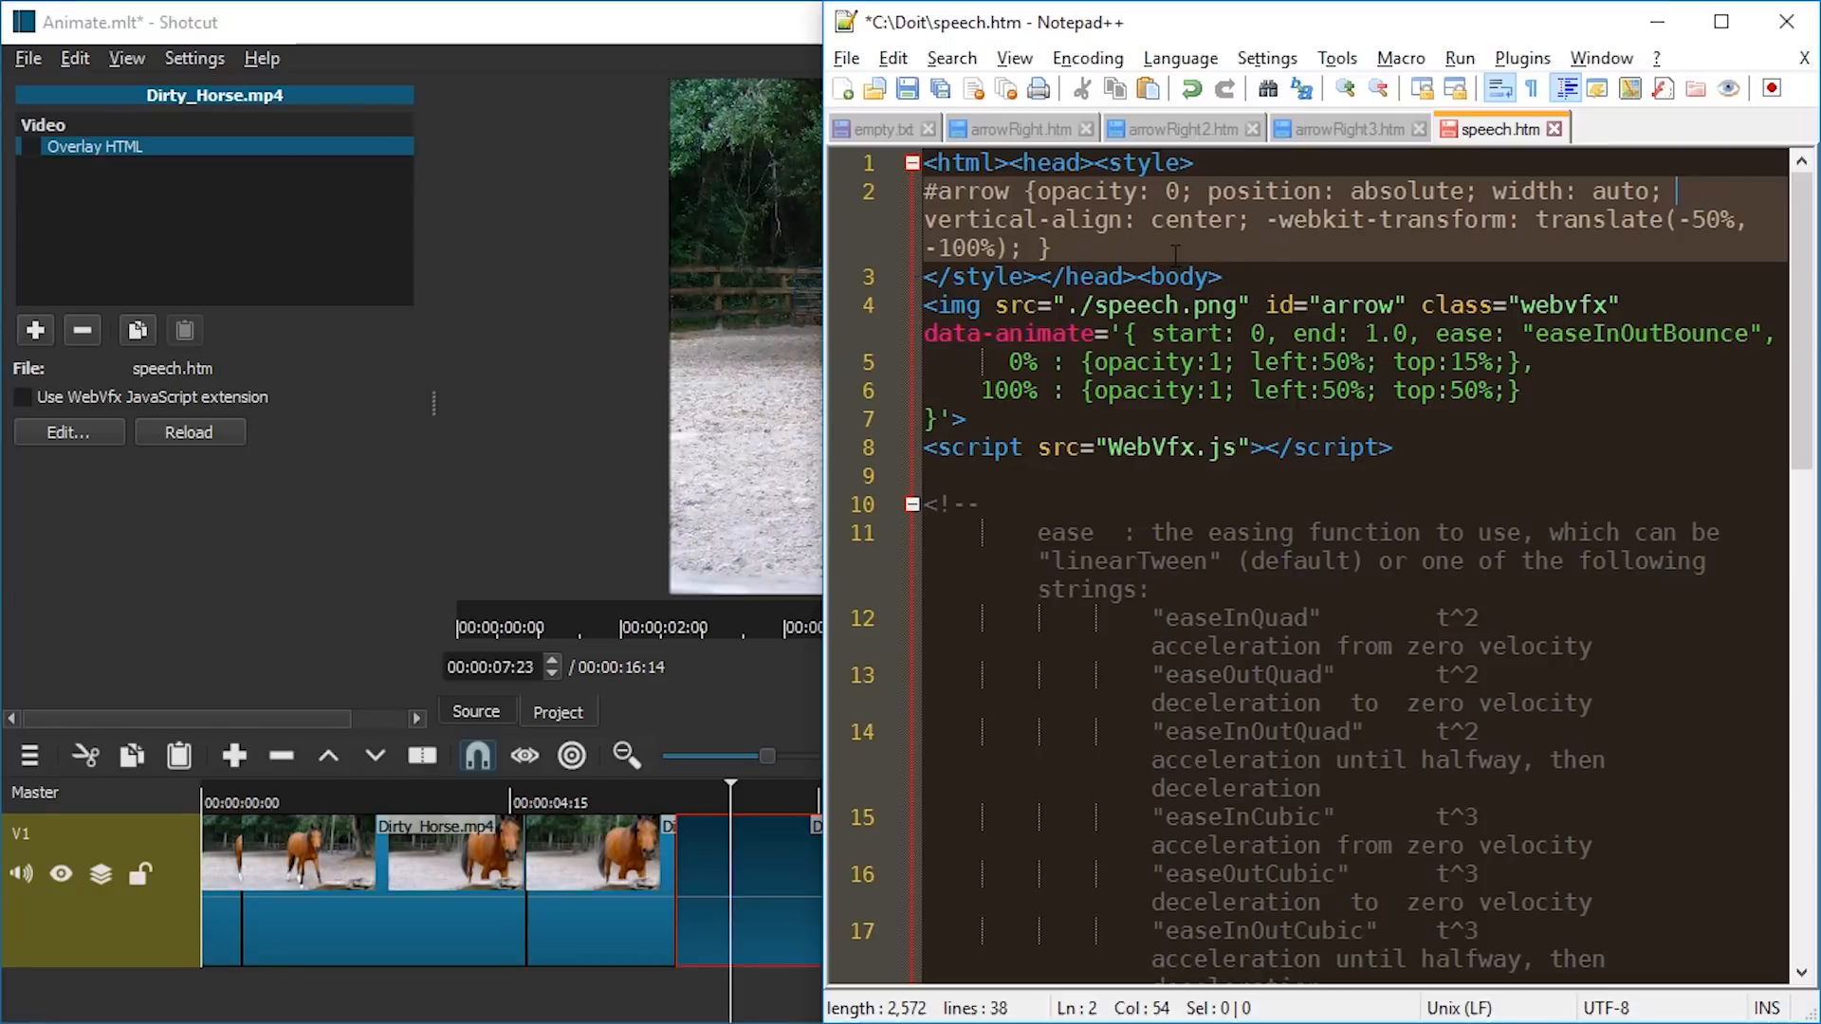
{"action": "key", "text": "ctrl+s"}
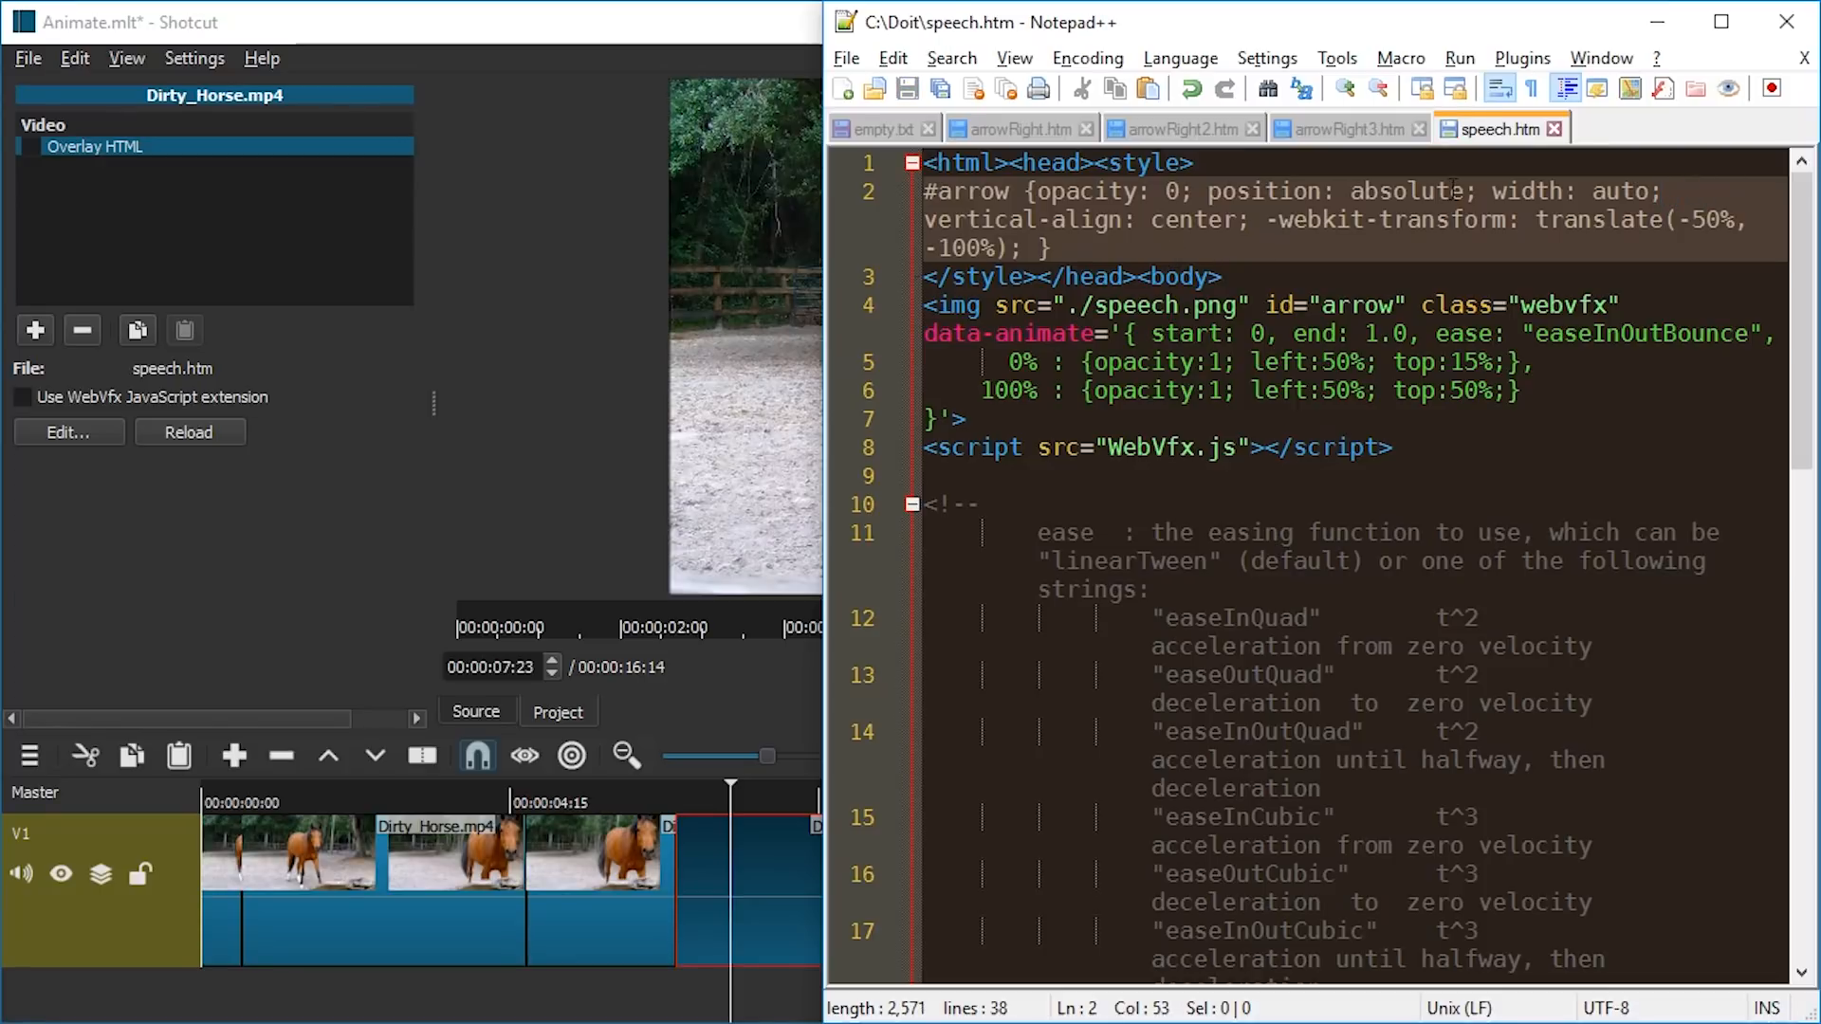
Step: Remove width: auto from the #arrow style, save speech.htm, and reload the overlay in Shotcut
{"action": "key", "text": "BackSpace"}
{"action": "key", "text": "BackSpace"}
{"action": "key", "text": "BackSpace"}
{"action": "key", "text": "BackSpace"}
{"action": "key", "text": "BackSpace"}
{"action": "key", "text": "BackSpace"}
{"action": "key", "text": "BackSpace"}
{"action": "key", "text": "BackSpace"}
{"action": "key", "text": "BackSpace"}
{"action": "key", "text": "BackSpace"}
{"action": "key", "text": "BackSpace"}
{"action": "key", "text": "BackSpace"}
{"action": "key", "text": "BackSpace"}
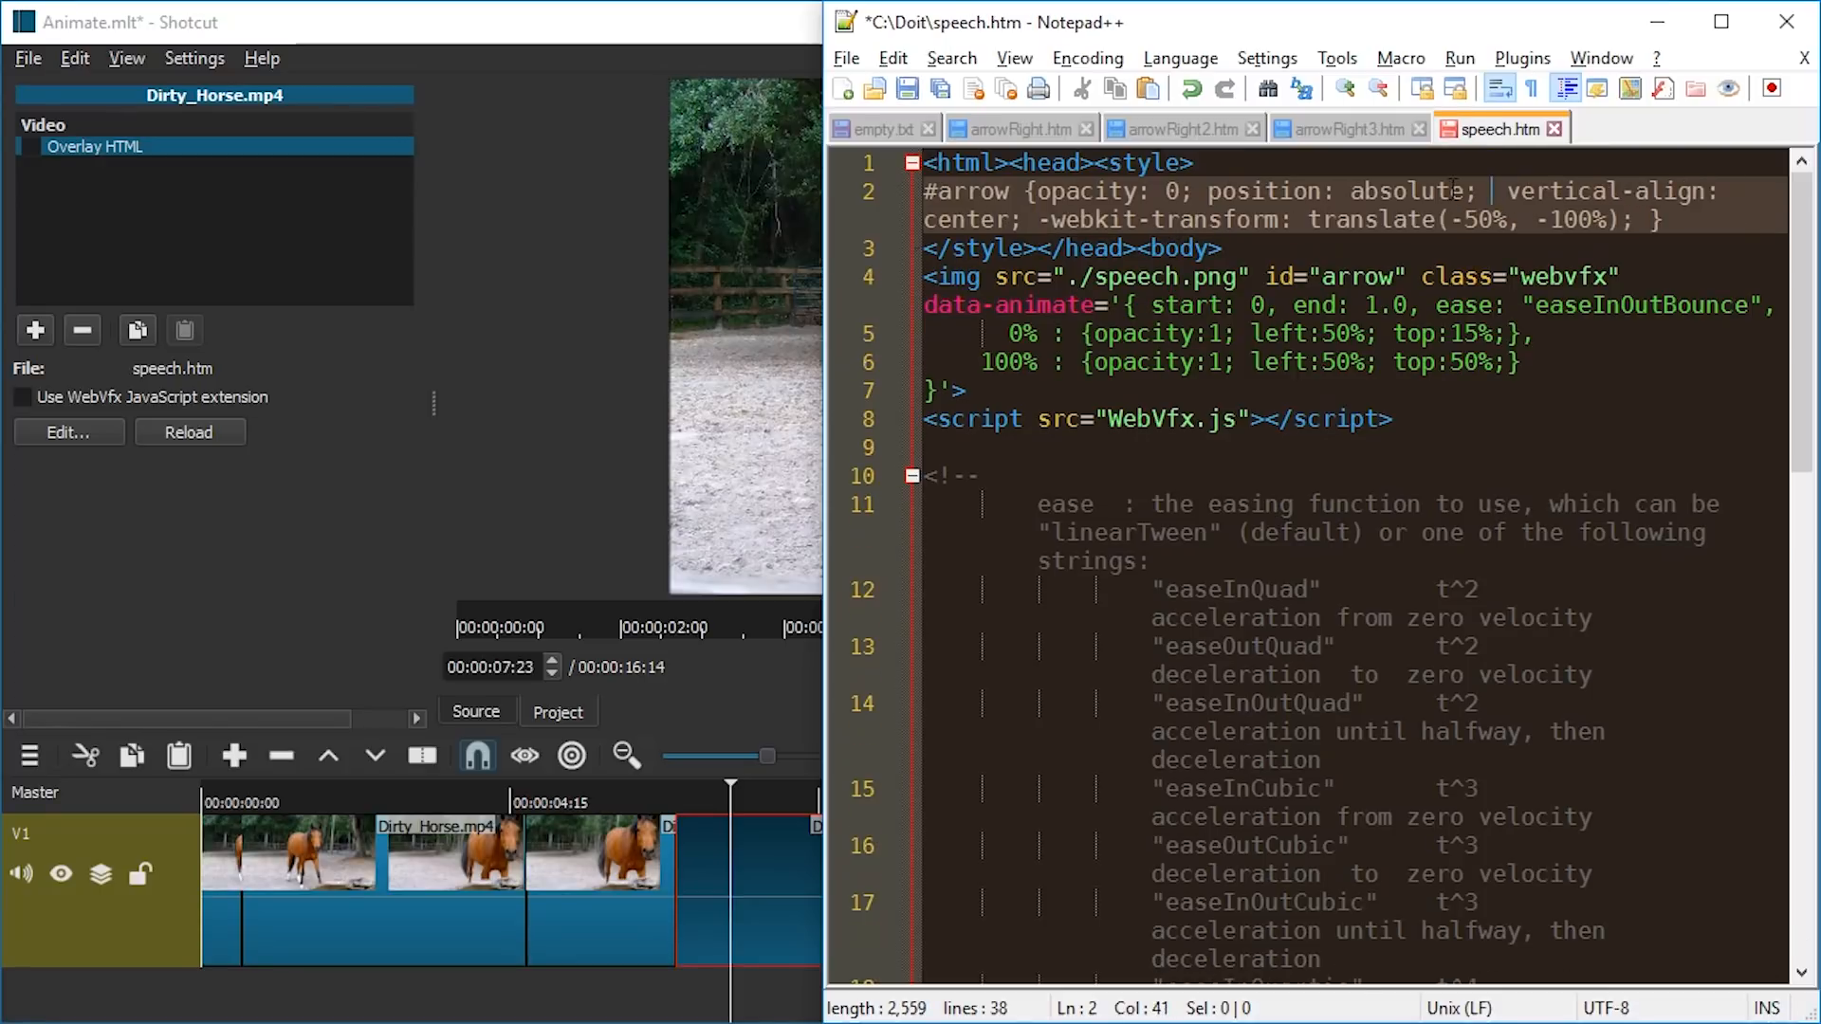
{"action": "key", "text": "ctrl+s"}
{"action": "left_click", "coordinate": [629, 38]}
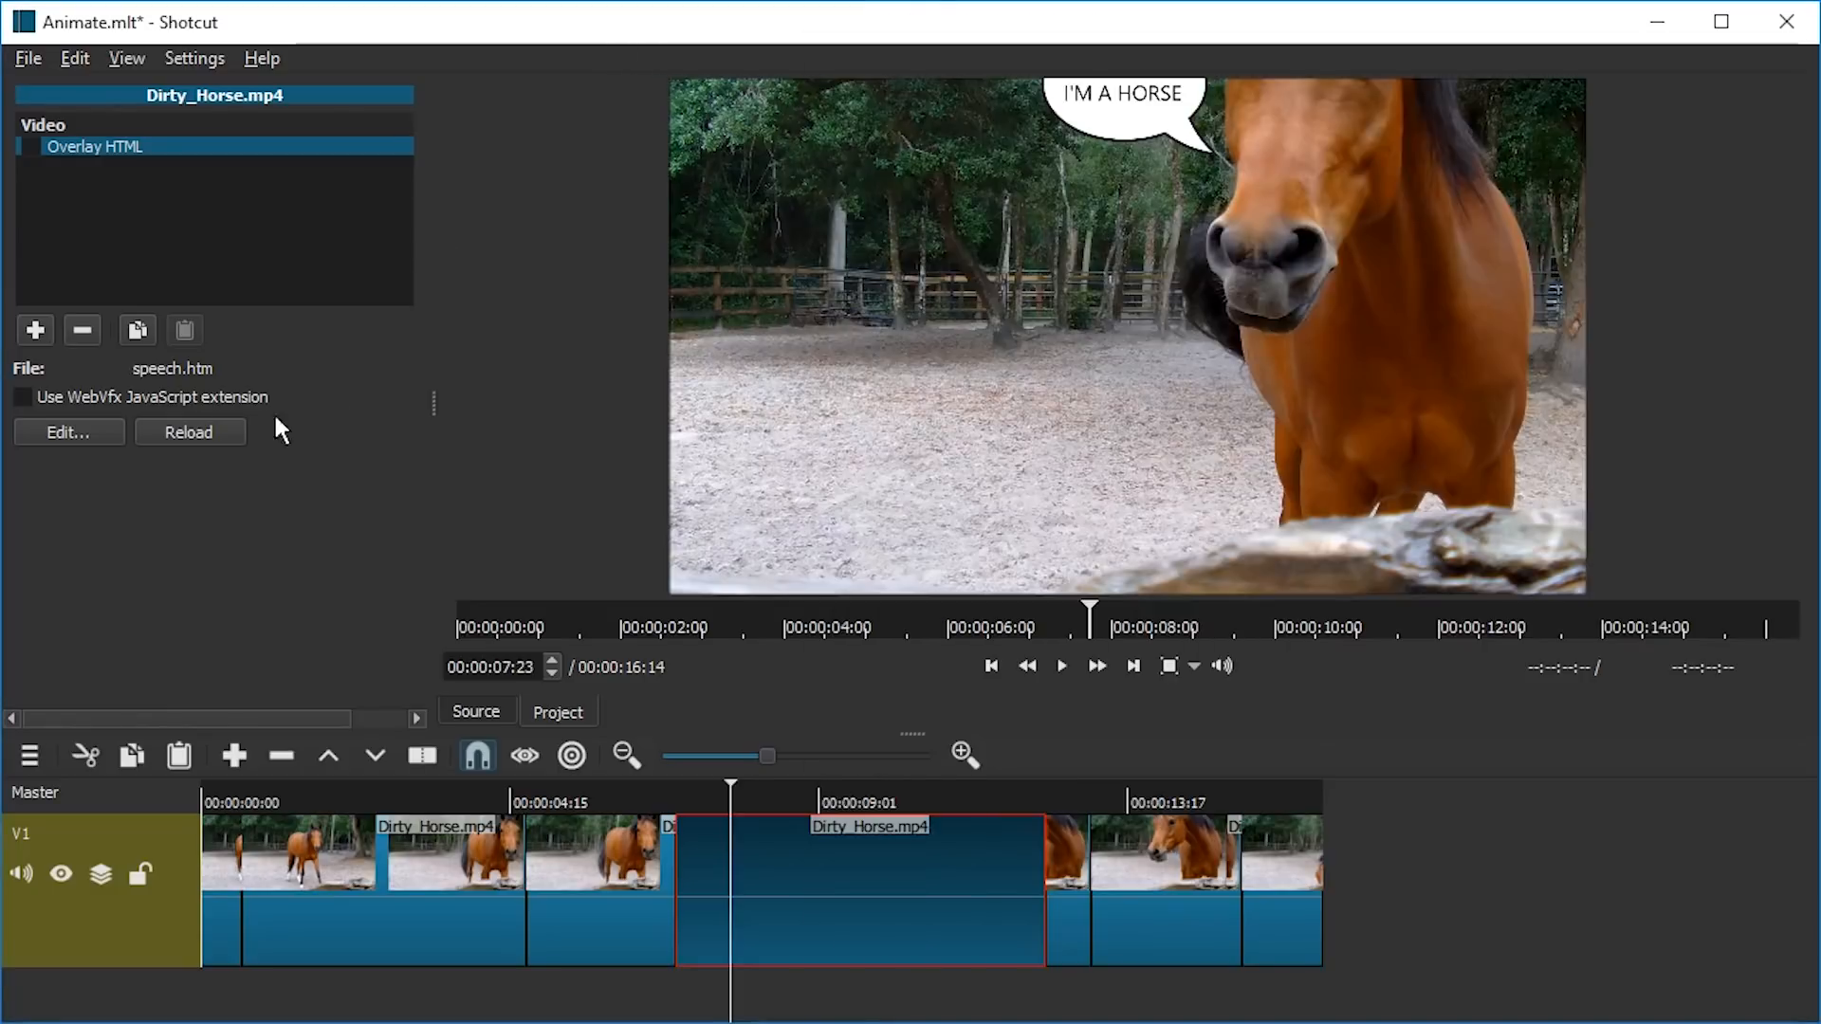
{"action": "left_click", "coordinate": [172, 439]}
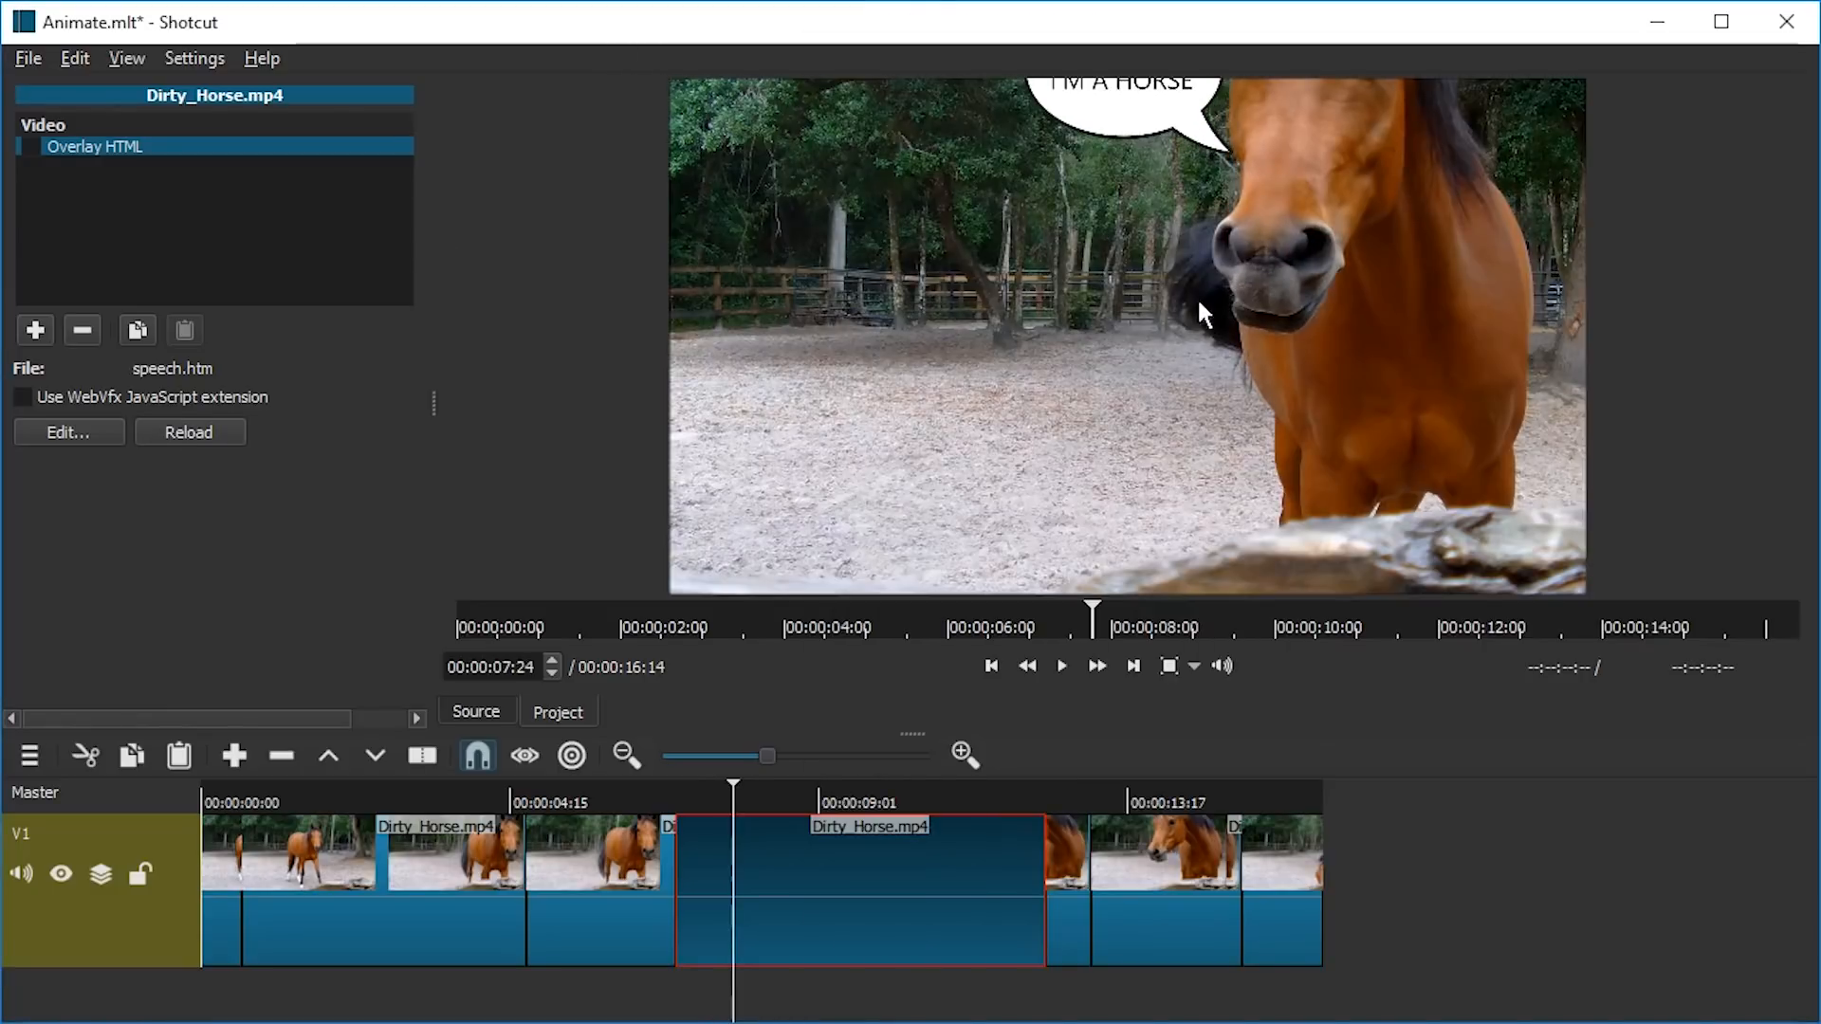
Step: In Notepad++, set the 0% keyframe's top to 25%, save speech.htm, and reload the overlay in Shotcut
{"action": "key", "text": "alt+Tab"}
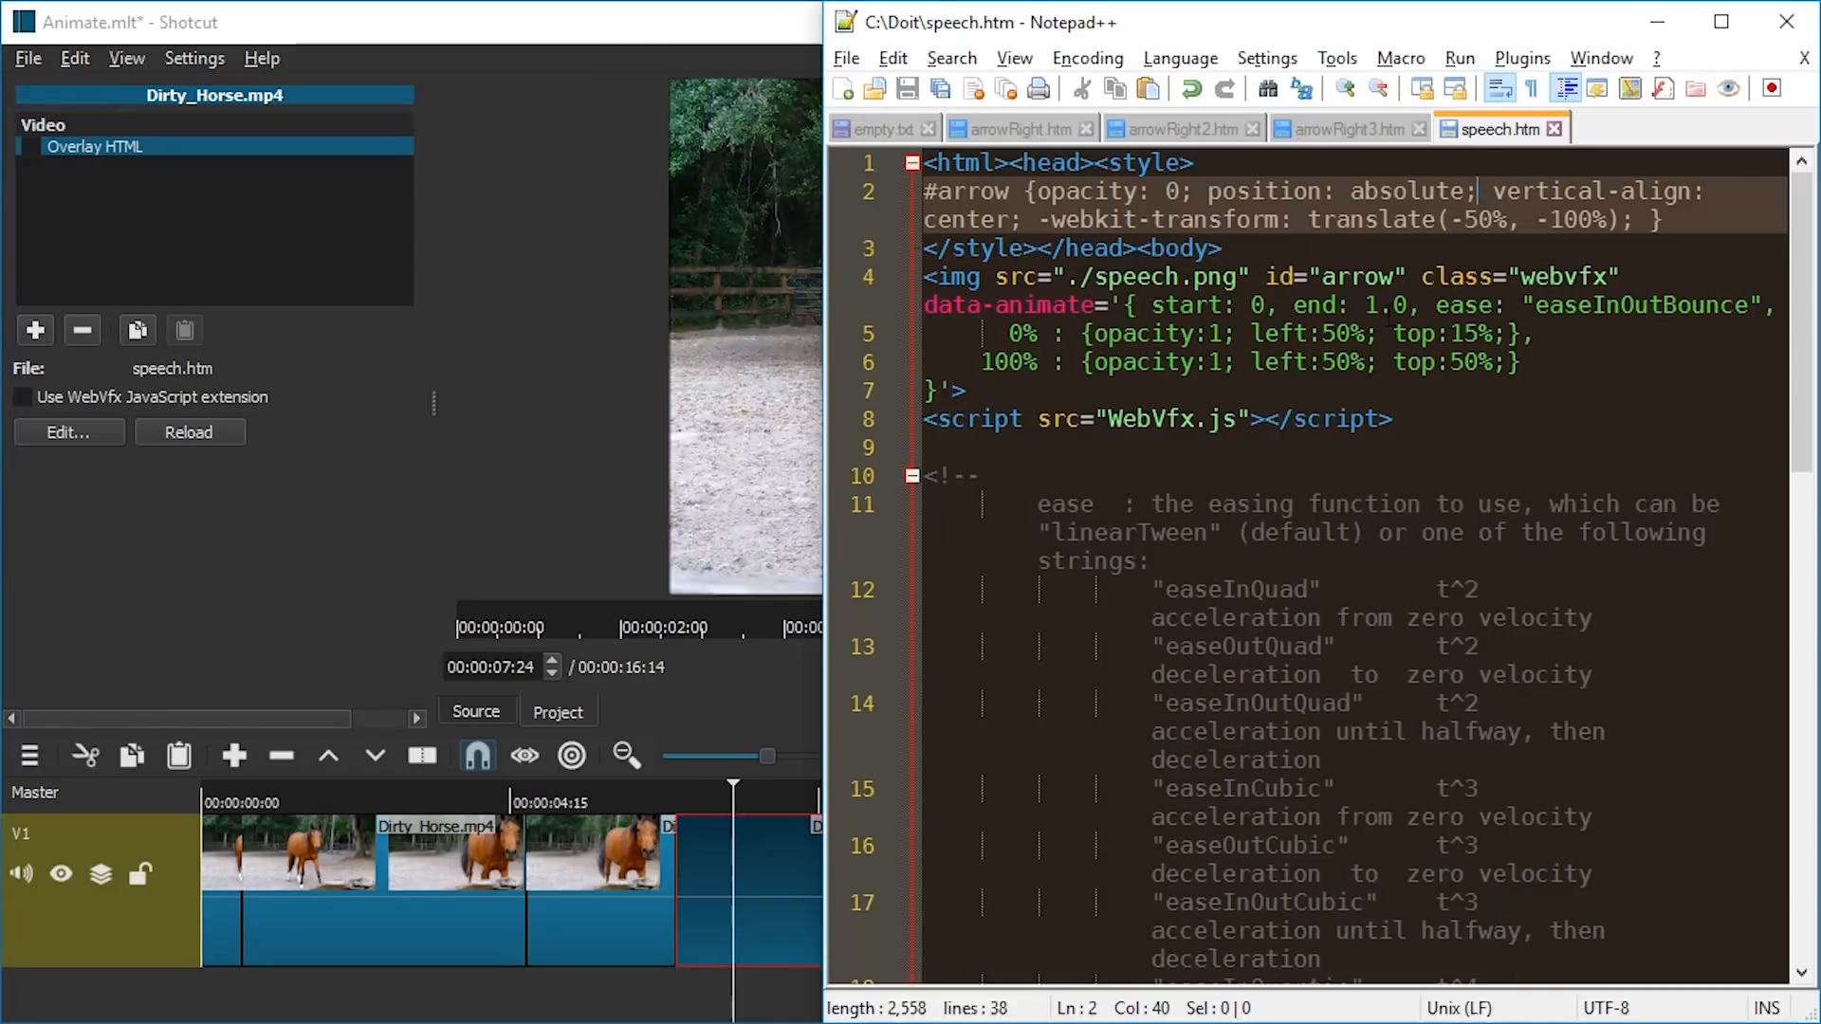
{"action": "left_click", "coordinate": [1475, 334]}
{"action": "key", "text": "BackSpace"}
{"action": "type", "text": "2"}
{"action": "key", "text": "ctrl+s"}
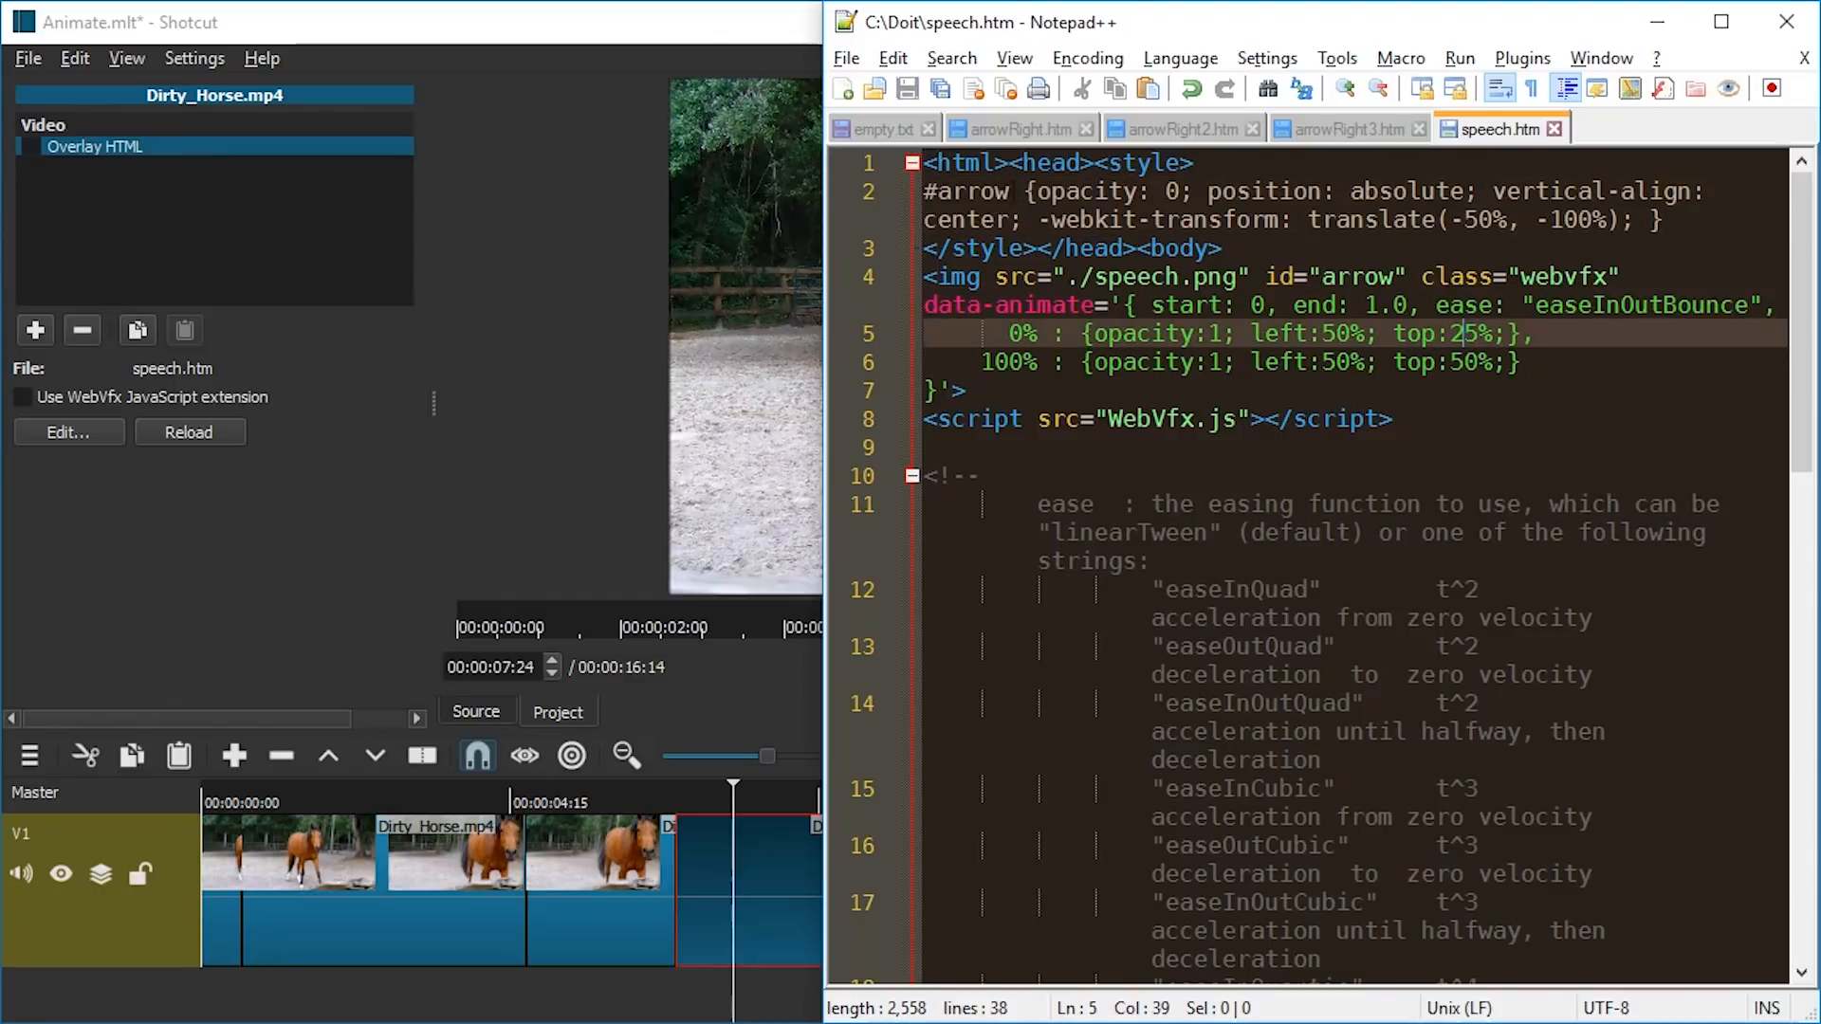
{"action": "left_click", "coordinate": [704, 42]}
{"action": "left_click", "coordinate": [190, 432]}
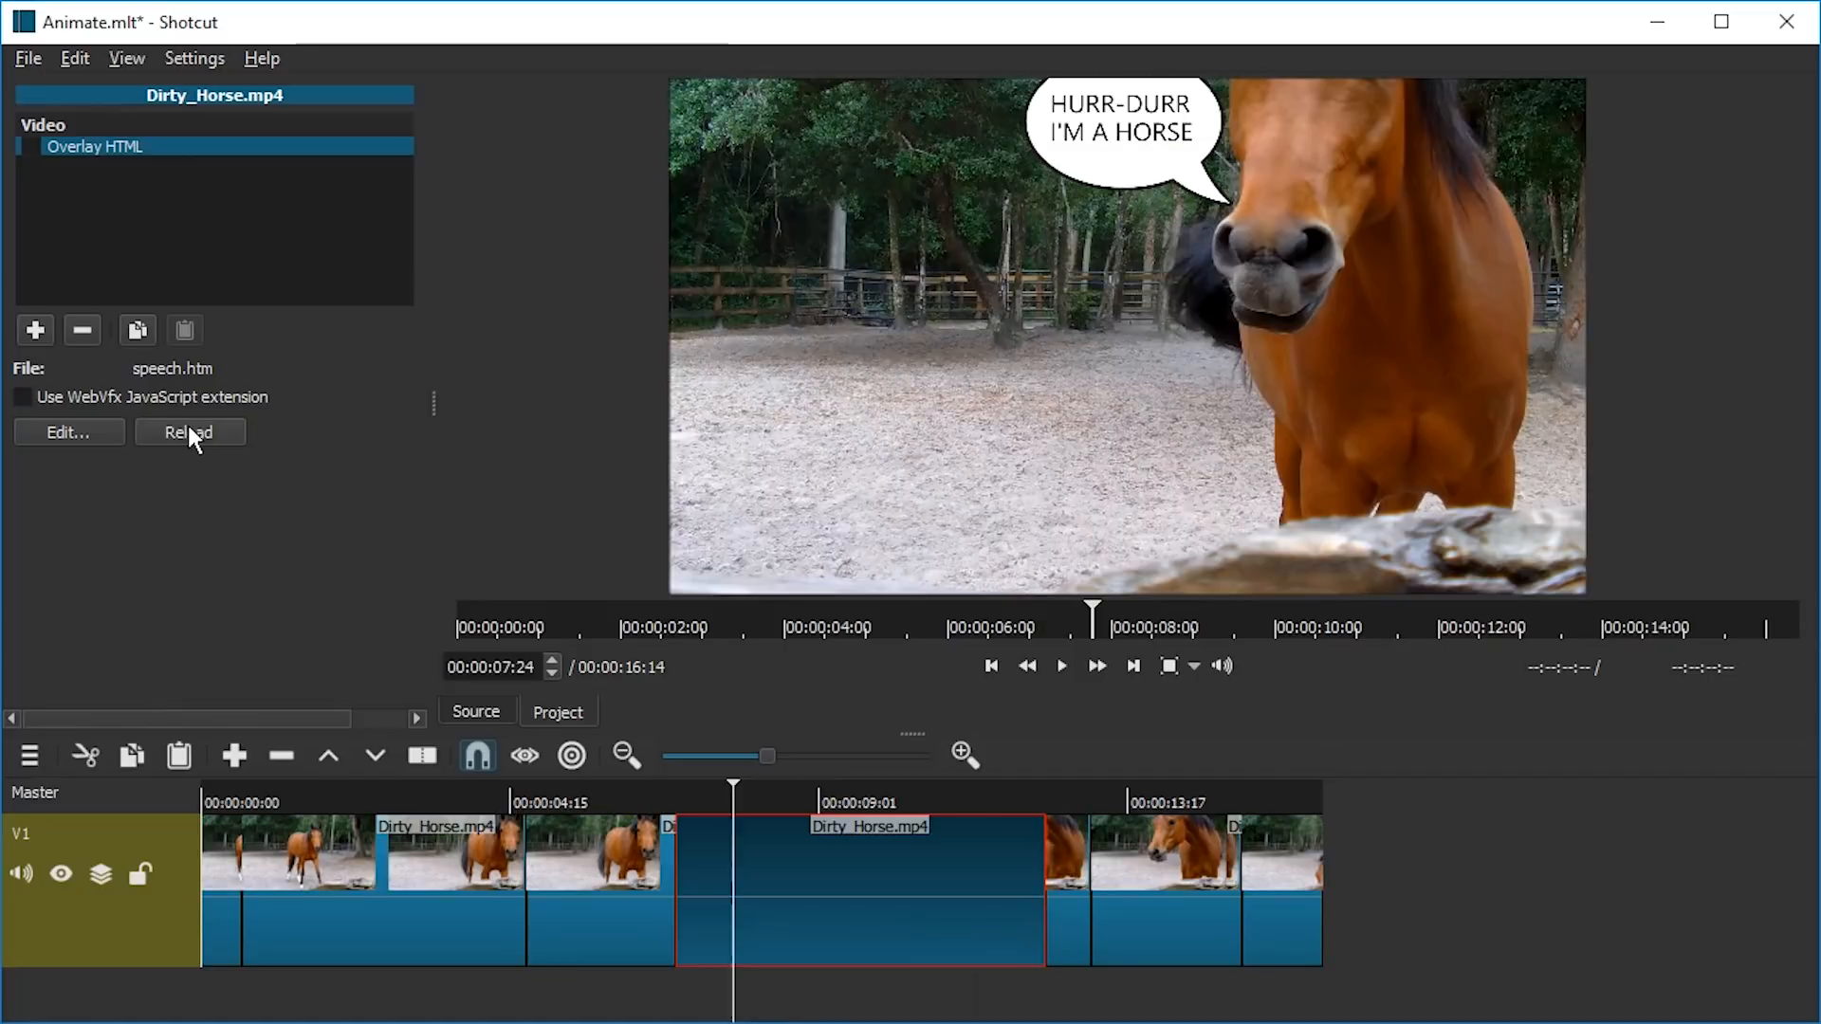
Step: Switch to speech.htm in Notepad++ and set the 0% keyframe's top to 35%
{"action": "key", "text": "alt+Tab"}
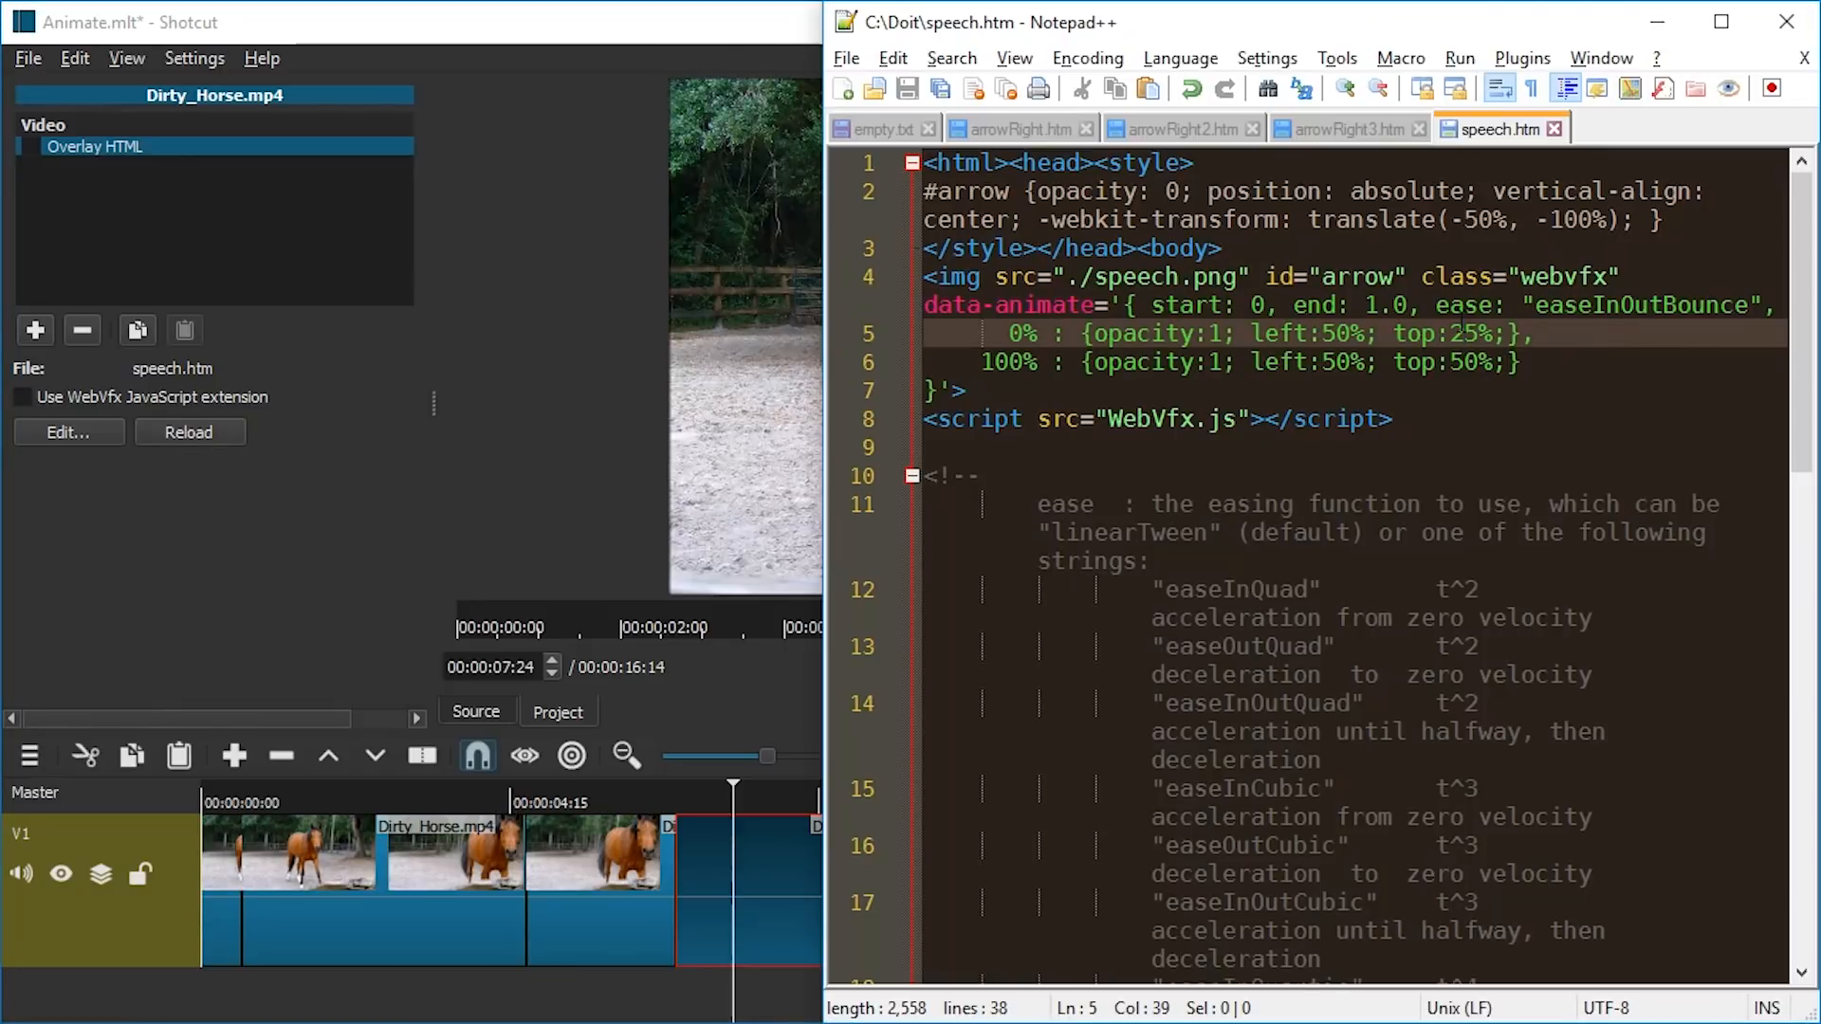
{"action": "key", "text": "BackSpace"}
{"action": "type", "text": "4"}
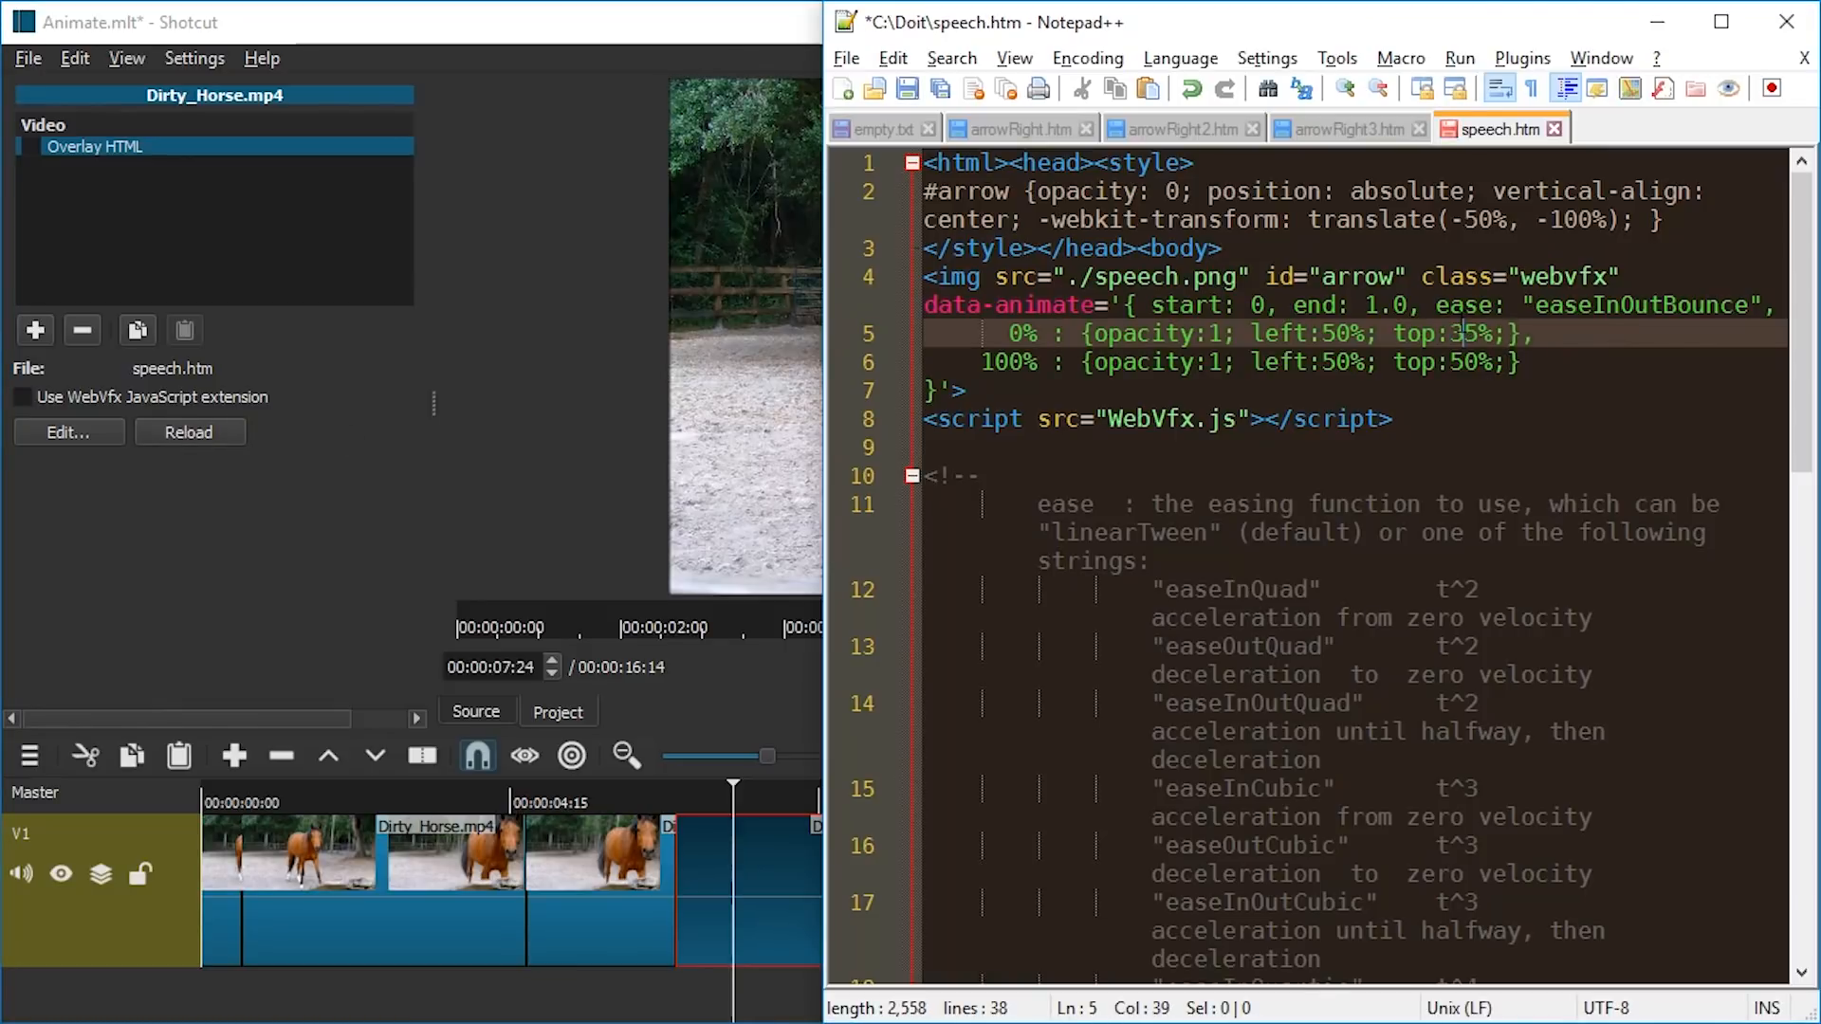
Step: Try a top of 40% for the 0% keyframe, saving speech.htm and reloading the overlay in Shotcut
{"action": "key", "text": "Delete"}
{"action": "key", "text": "BackSpace"}
{"action": "type", "text": "40"}
{"action": "key", "text": "ctrl+s"}
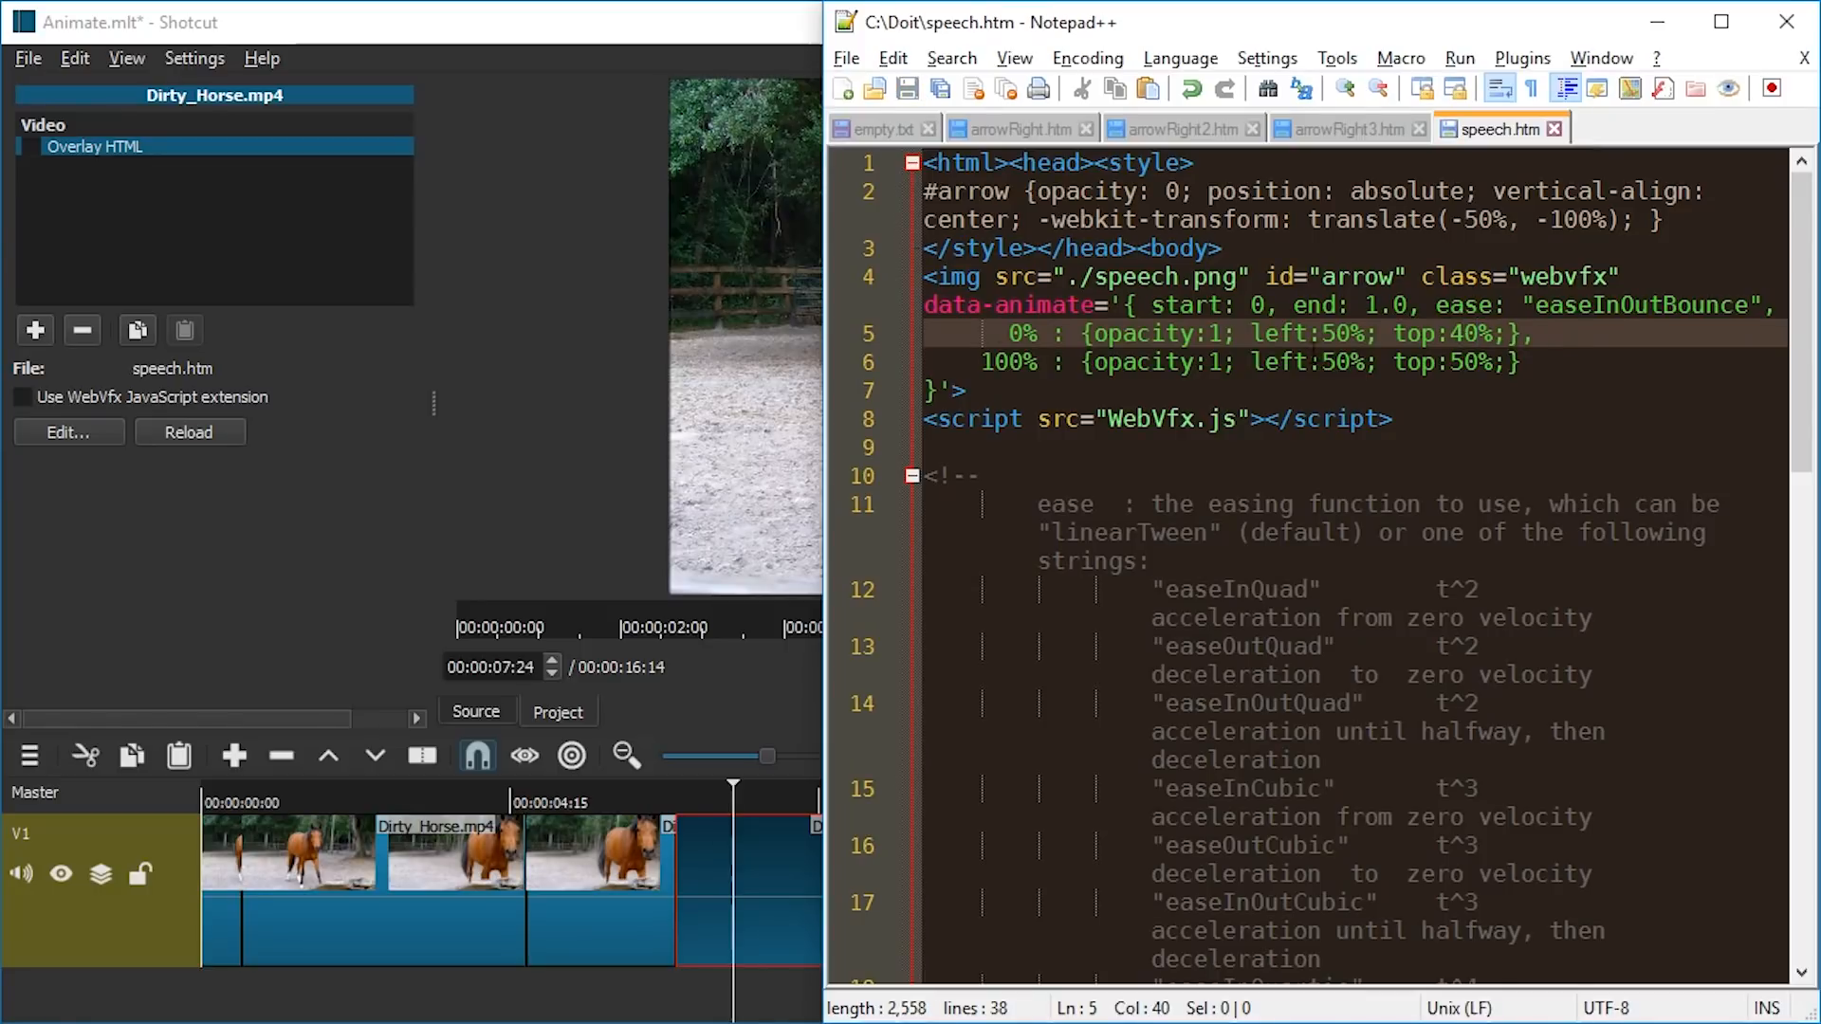
{"action": "left_click", "coordinate": [205, 429]}
Step: Undo the last change to the 0% keyframe's top in Notepad++, save speech.htm, and reload the overlay in Shotcut
{"action": "key", "text": "alt+Tab"}
{"action": "key", "text": "ctrl+z"}
{"action": "key", "text": "ctrl+z"}
{"action": "key", "text": "ctrl+z"}
{"action": "key", "text": "ctrl+s"}
{"action": "left_click", "coordinate": [161, 426]}
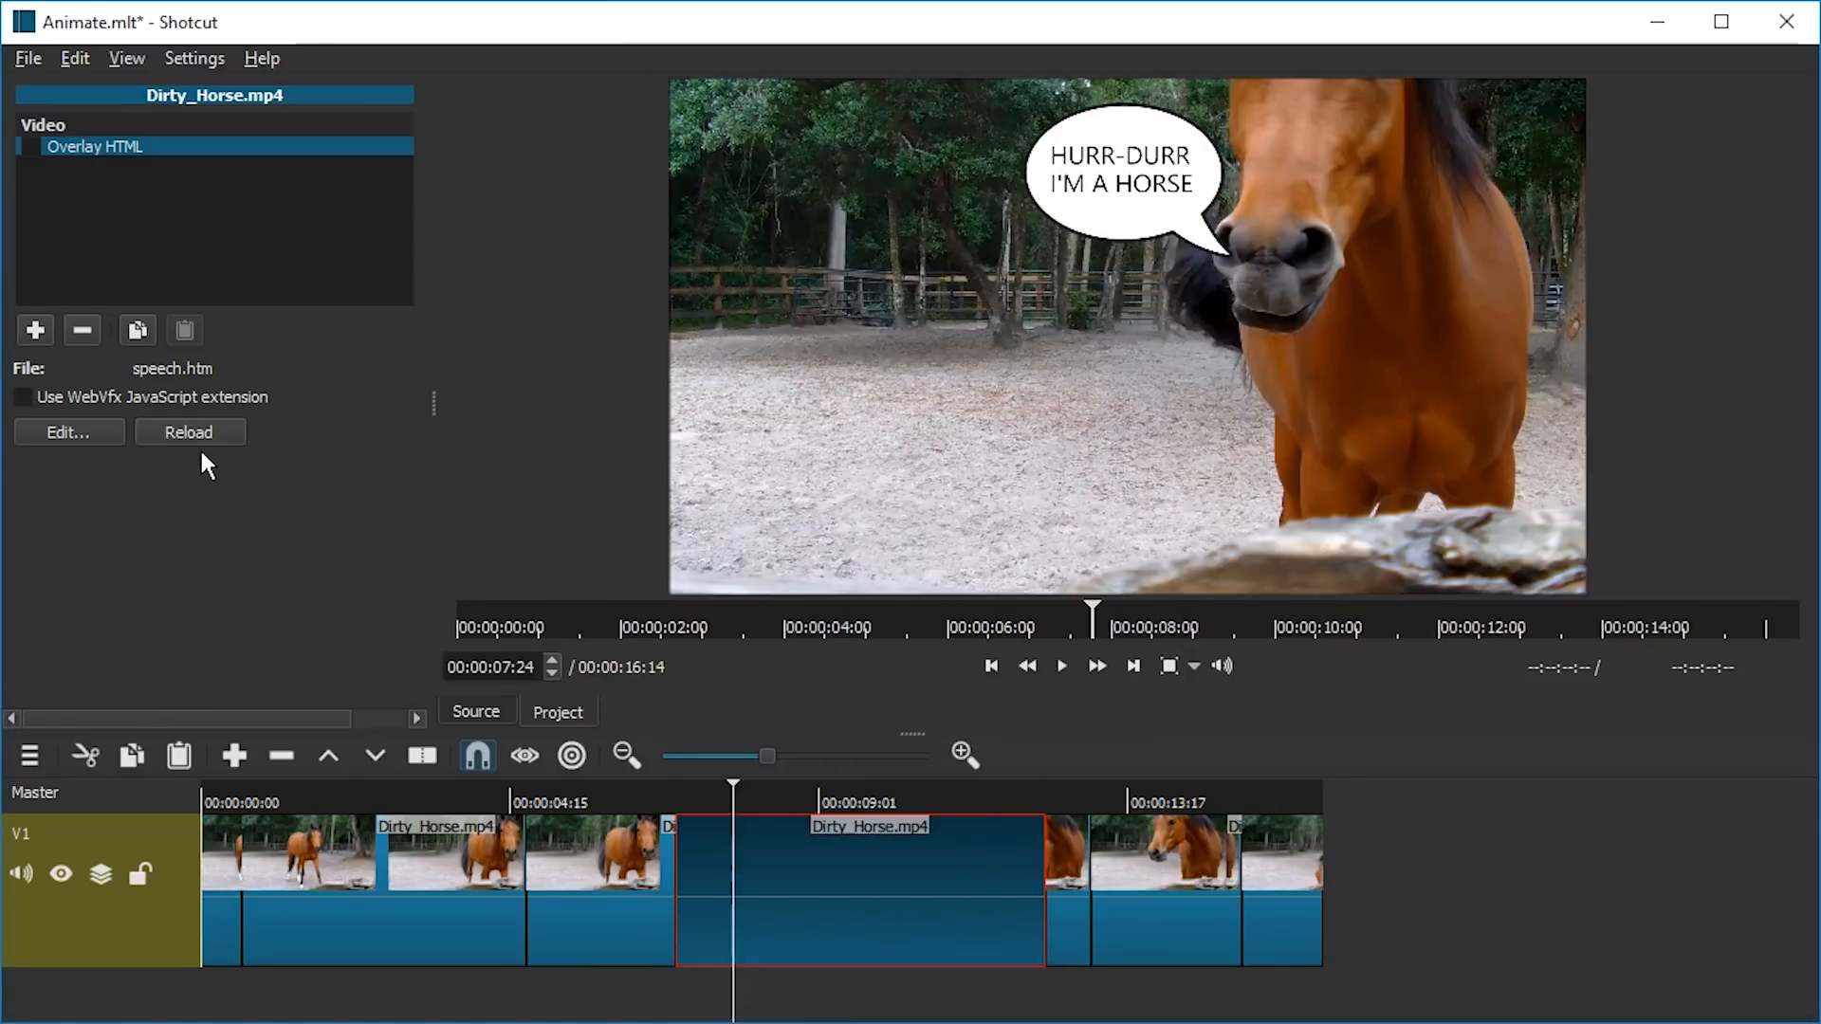
Step: In Notepad++, set the 0% keyframe's left to 45%, save speech.htm, and reload the overlay in Shotcut
{"action": "key", "text": "alt+Tab"}
{"action": "left_click", "coordinate": [1337, 333]}
{"action": "key", "text": "BackSpace"}
{"action": "key", "text": "Delete"}
{"action": "type", "text": "4"}
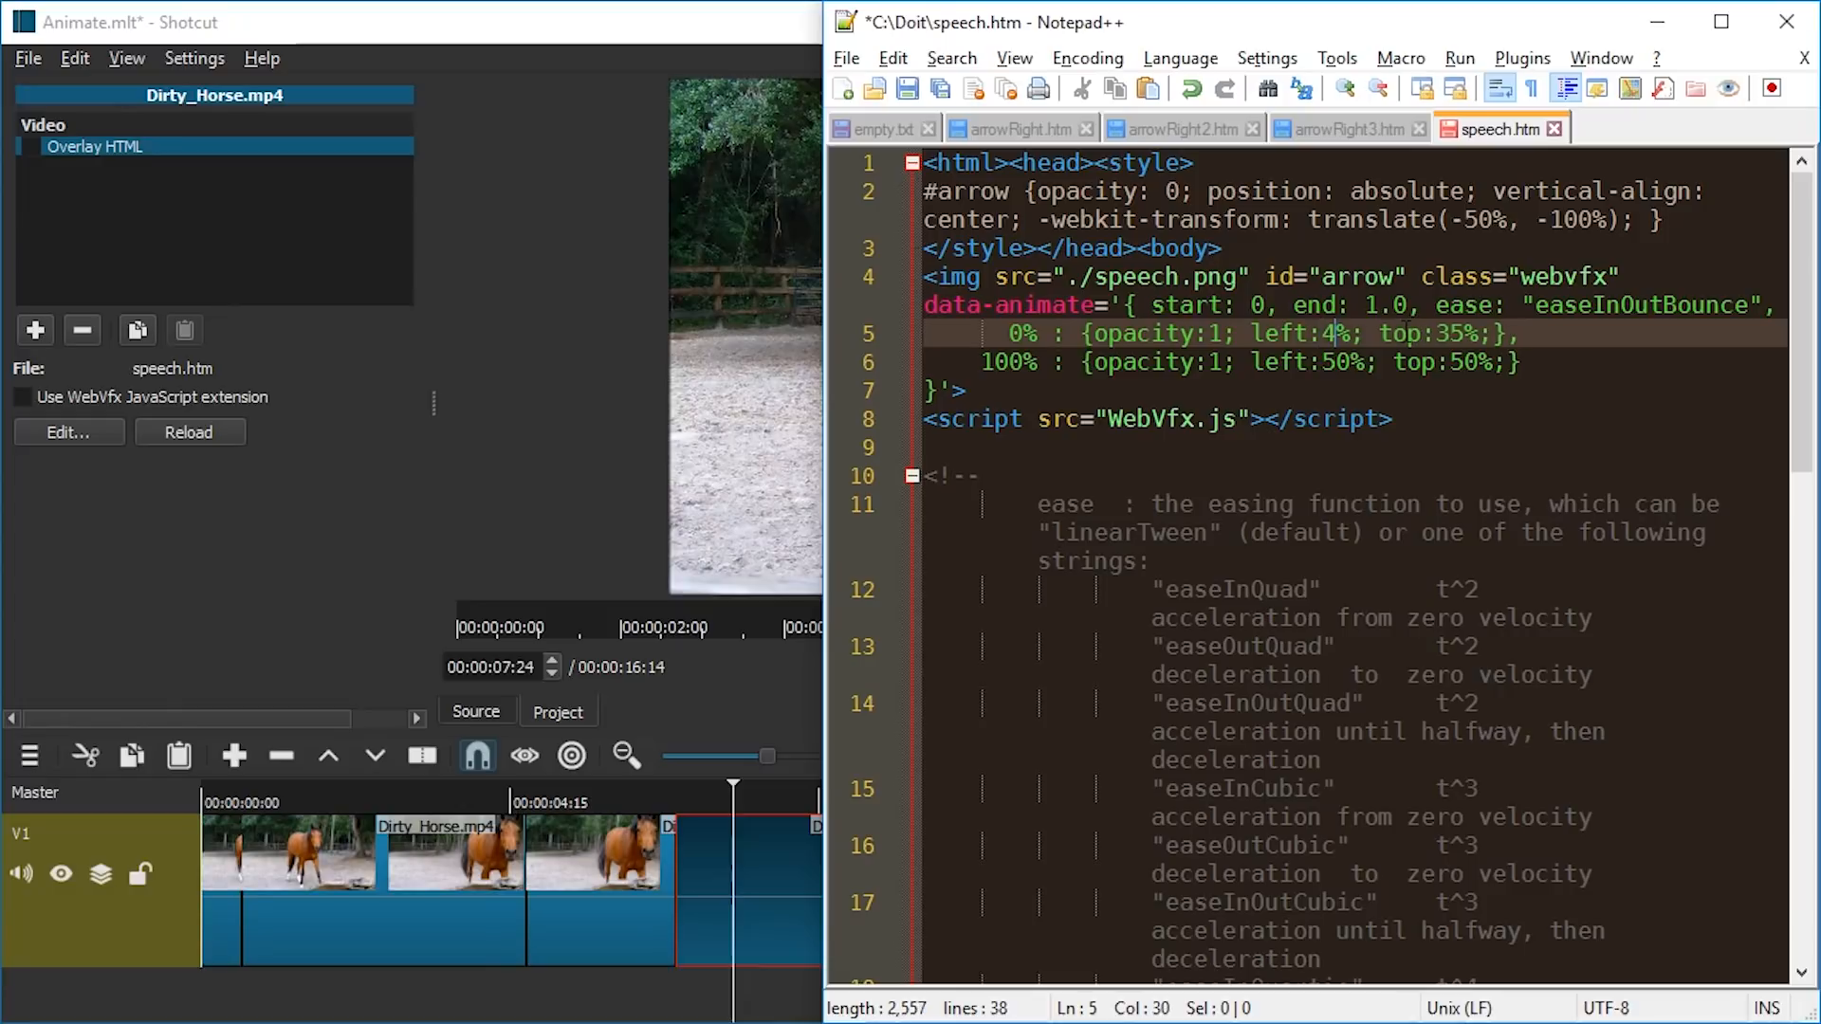
{"action": "type", "text": "5"}
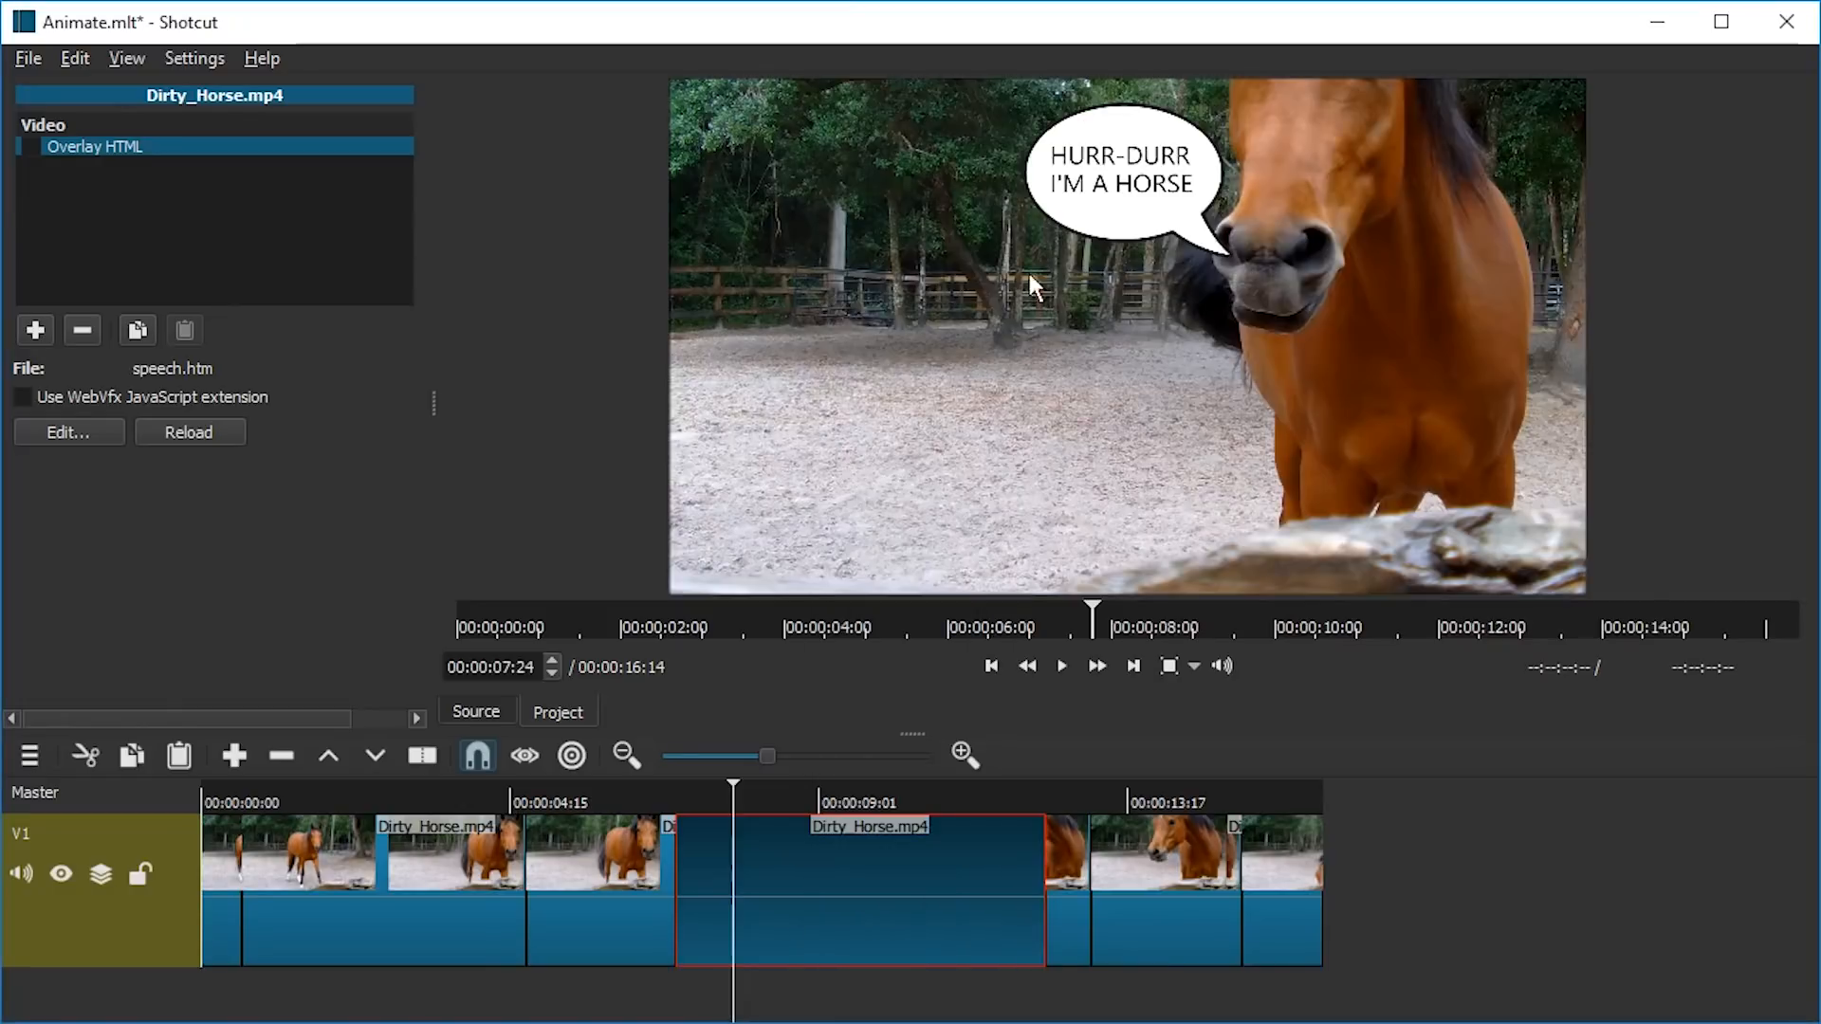
{"action": "key", "text": "ctrl+s"}
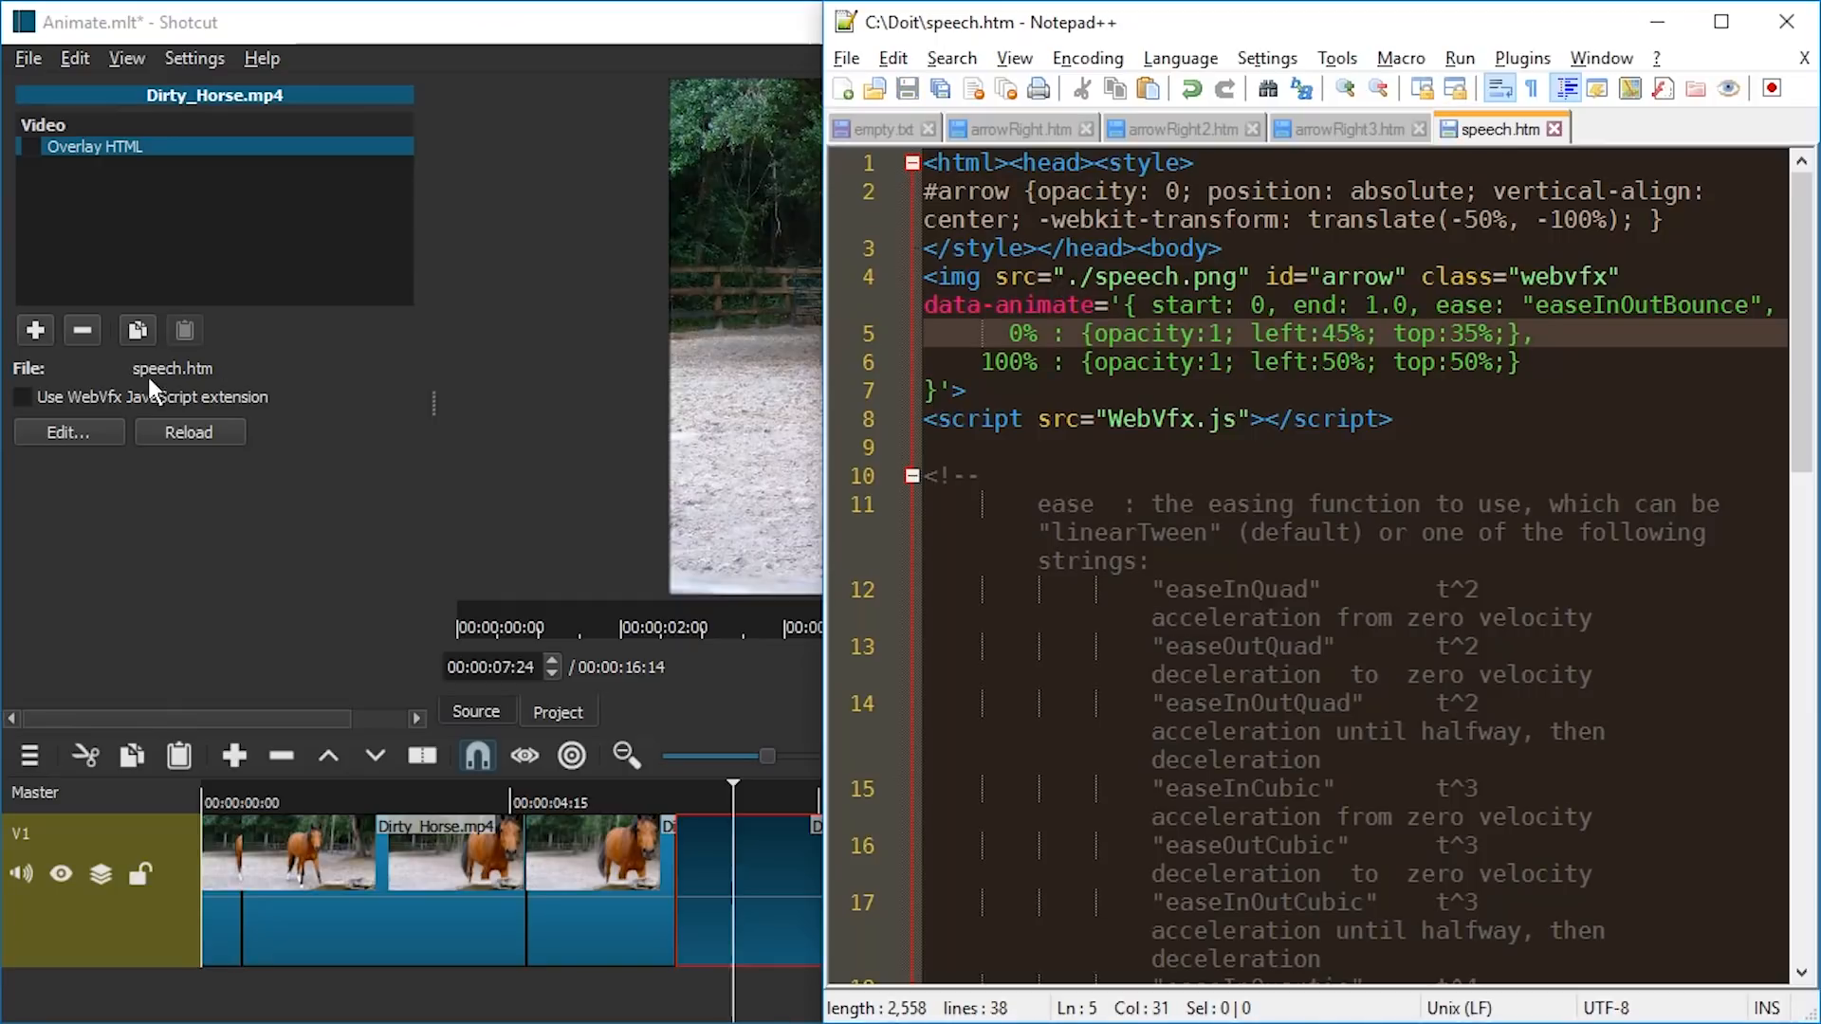
{"action": "left_click", "coordinate": [217, 429]}
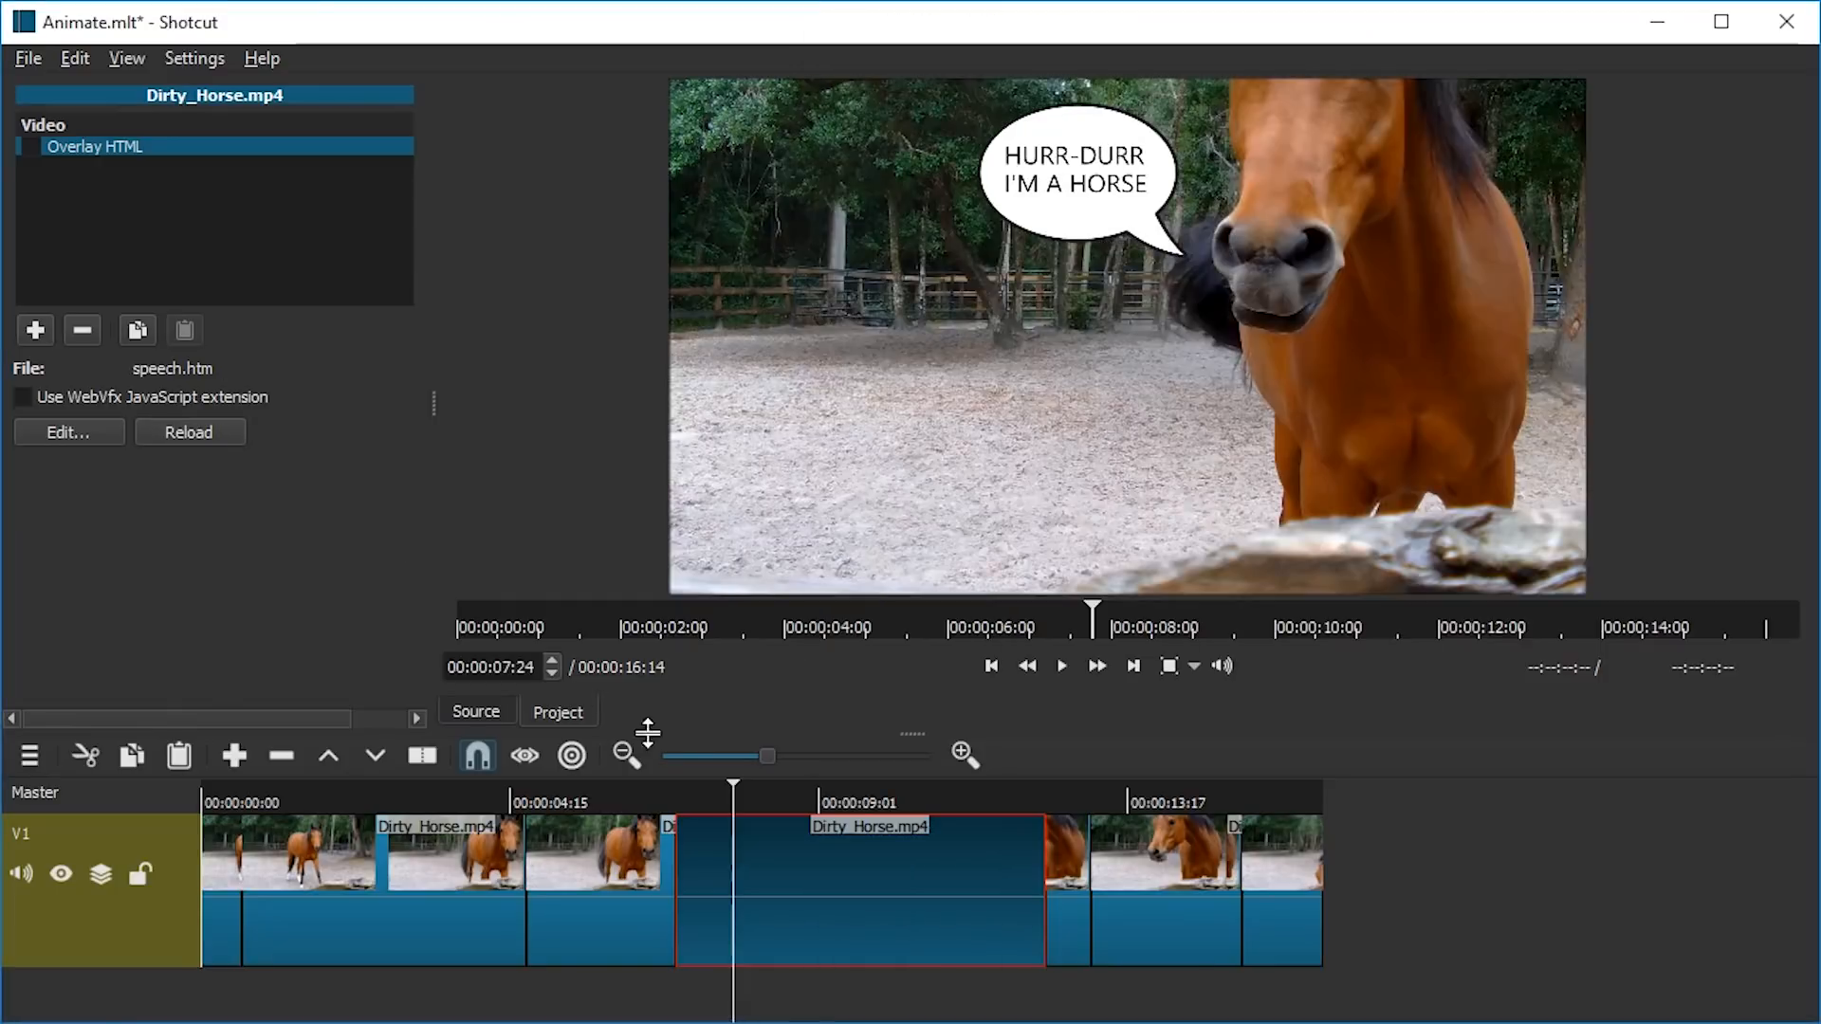
Step: Step and scrub through the start of the selected clip to compare the speech bubble's position with the horse's mouth
{"action": "left_click", "coordinate": [691, 801]}
{"action": "key", "text": "Page_Up"}
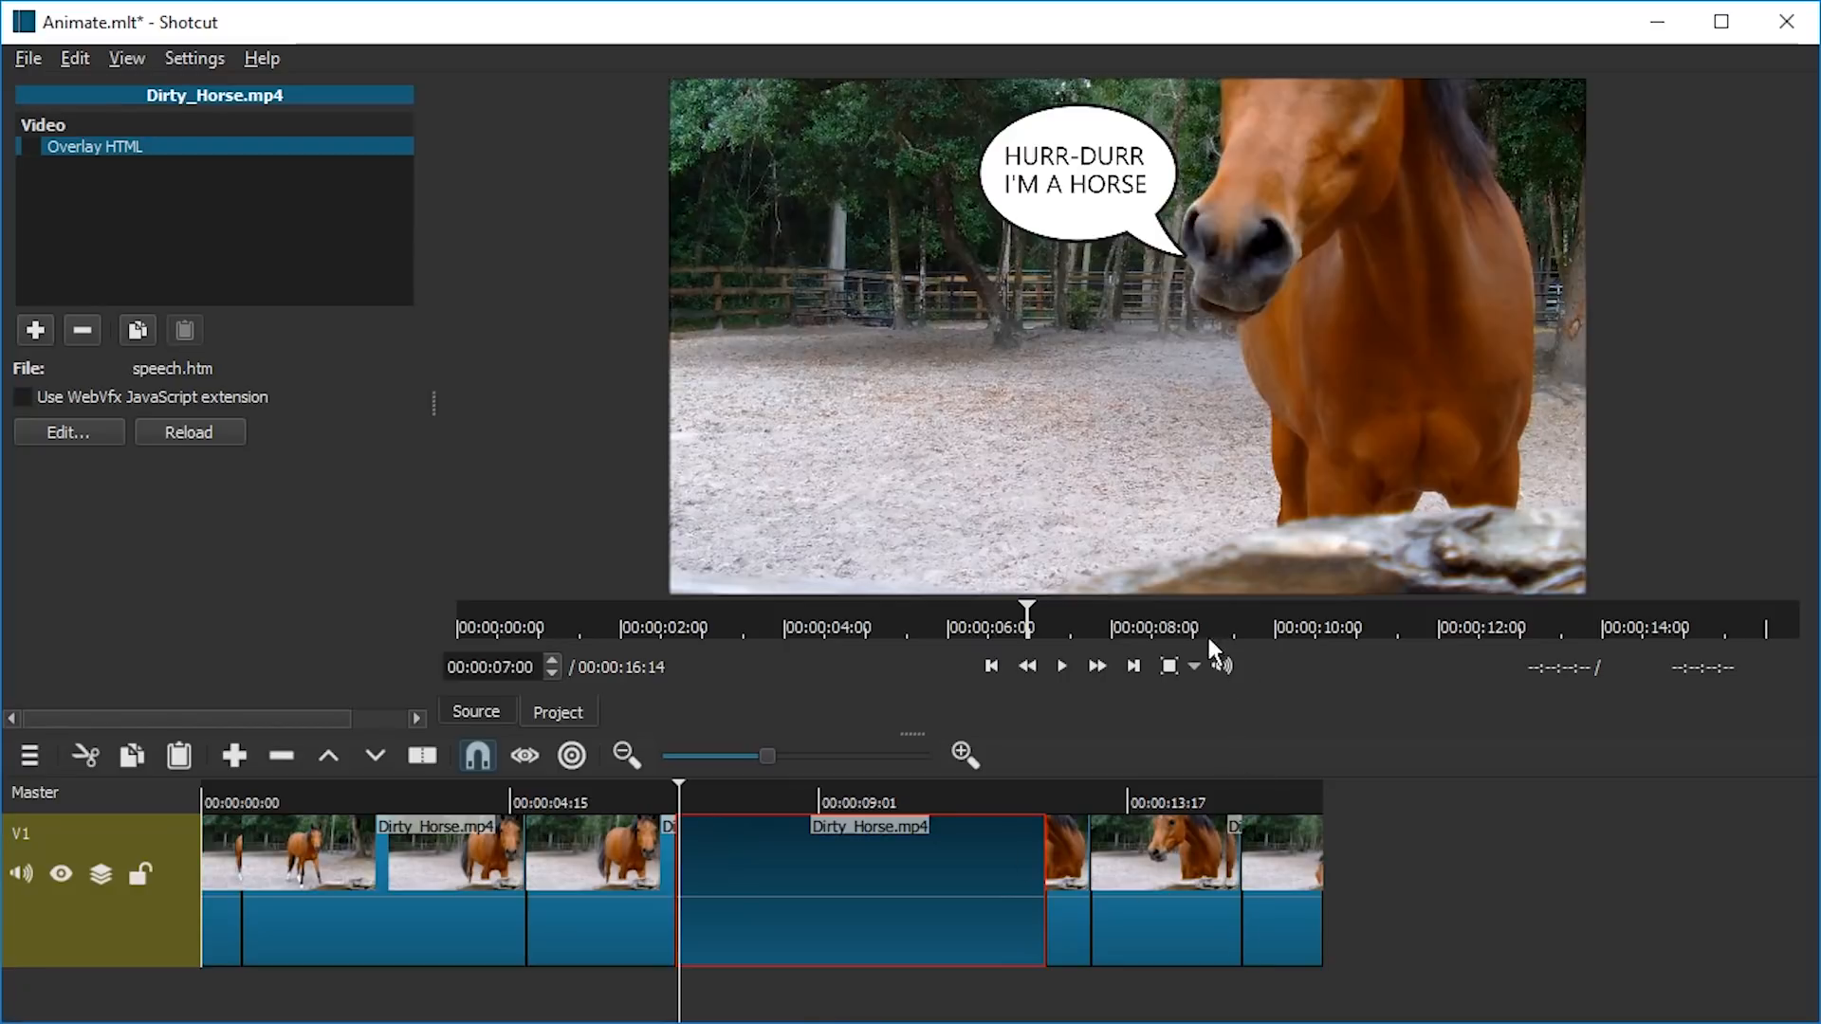
{"action": "key", "text": "Right"}
{"action": "key", "text": "Right"}
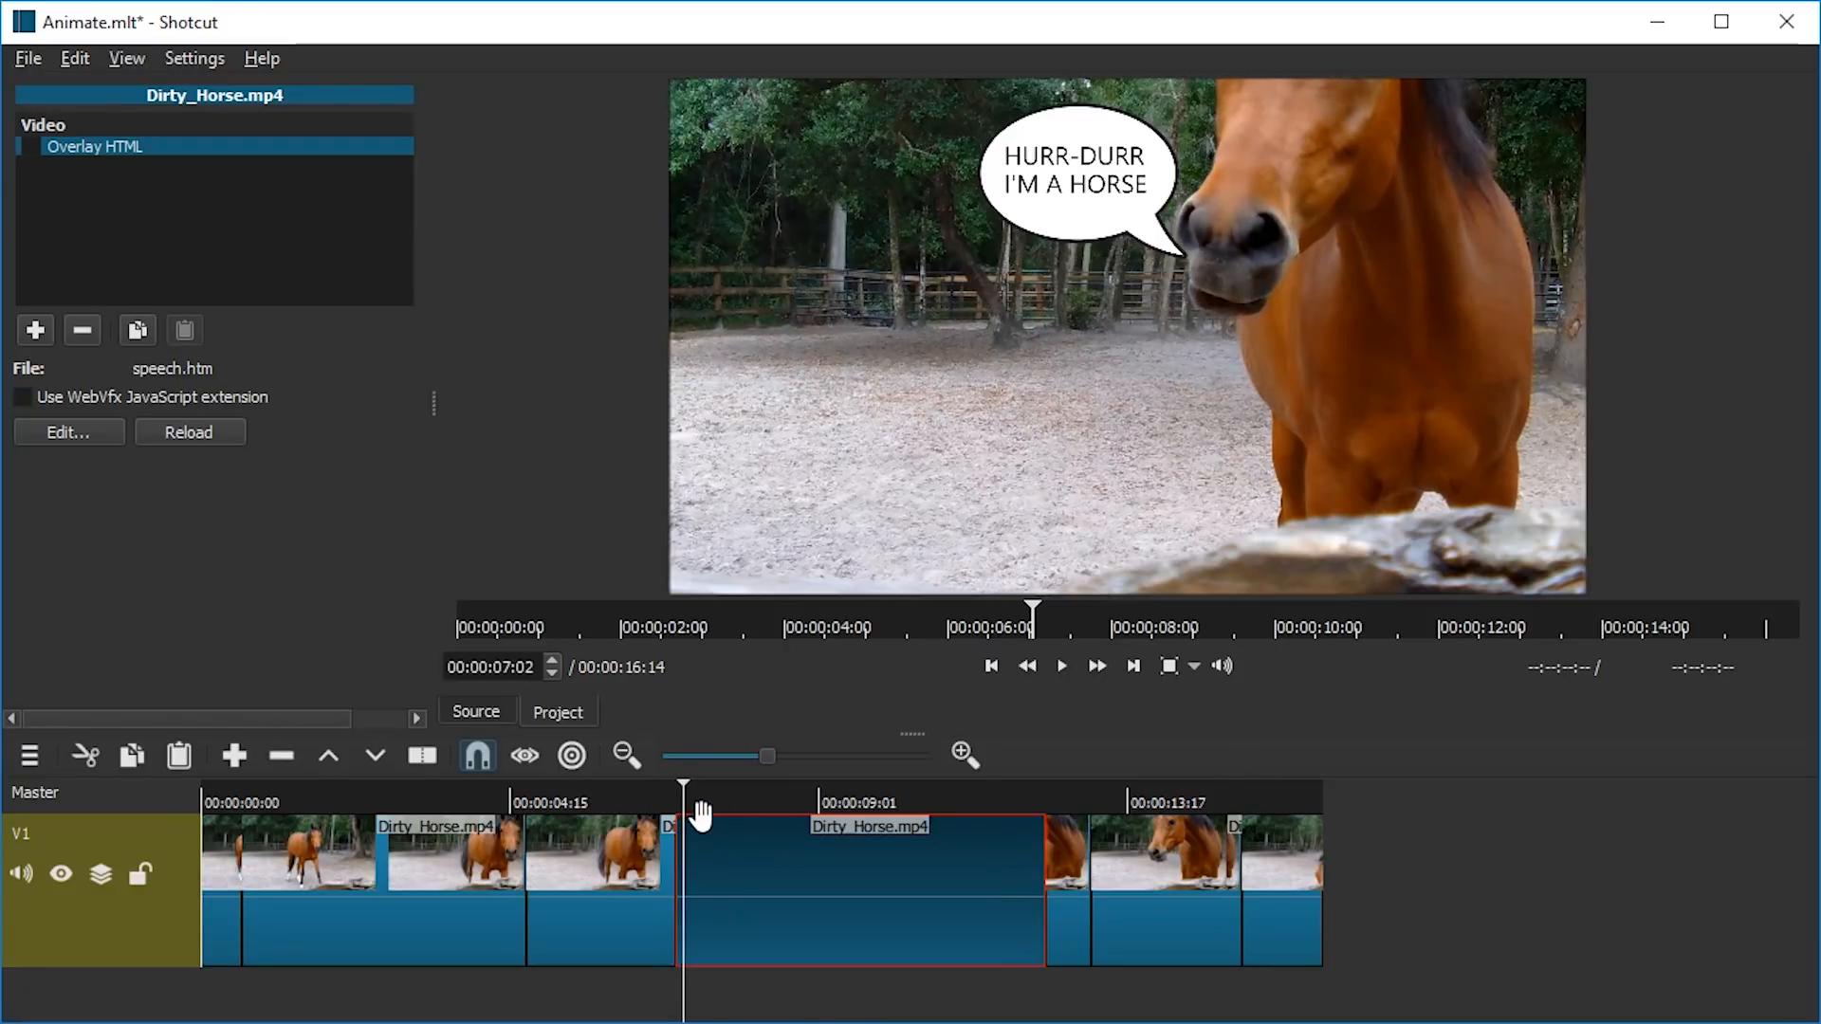
{"action": "mouse_move", "coordinate": [696, 796]}
{"action": "left_mouse_down"}
{"action": "mouse_move", "coordinate": [678, 799]}
{"action": "mouse_move", "coordinate": [738, 801]}
{"action": "mouse_move", "coordinate": [720, 799]}
{"action": "left_mouse_up"}
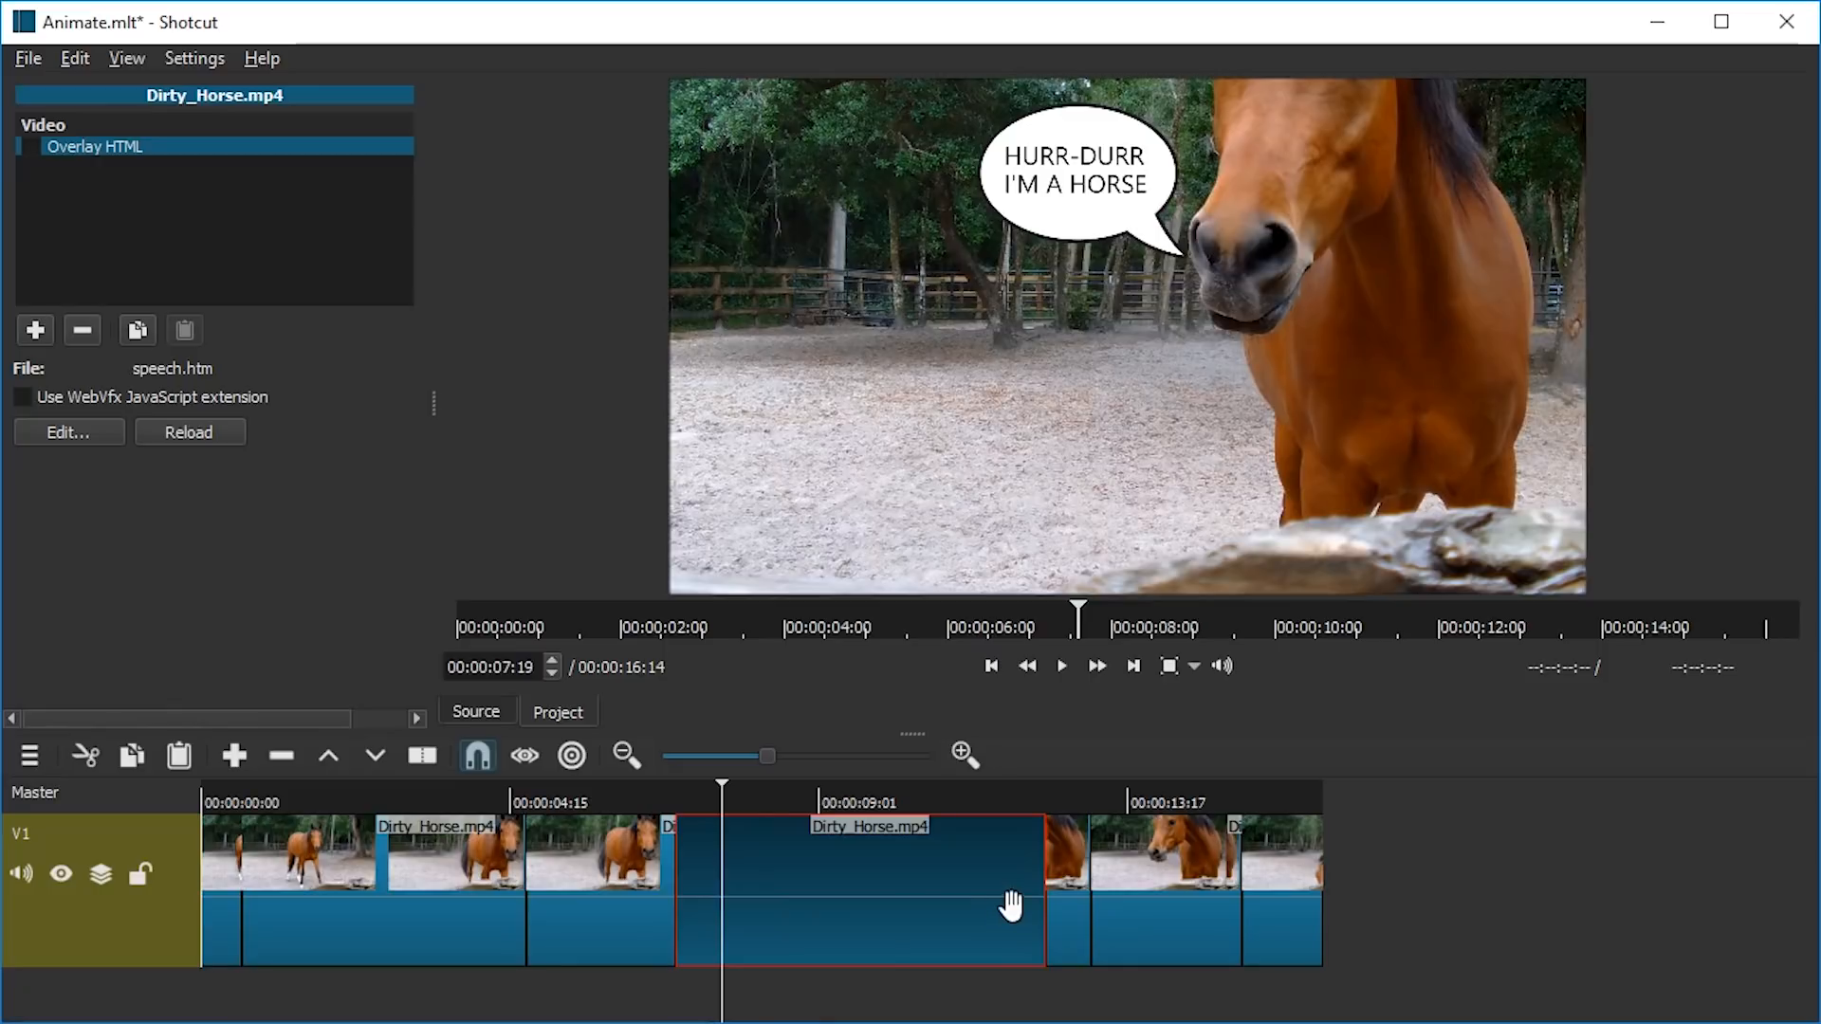
Step: In speech.htm in Notepad++, duplicate the 0% keyframe line below itself and make the copy a 10% keyframe
{"action": "key", "text": "alt+Tab"}
{"action": "left_click", "coordinate": [1552, 331]}
{"action": "key", "text": "shift+Home"}
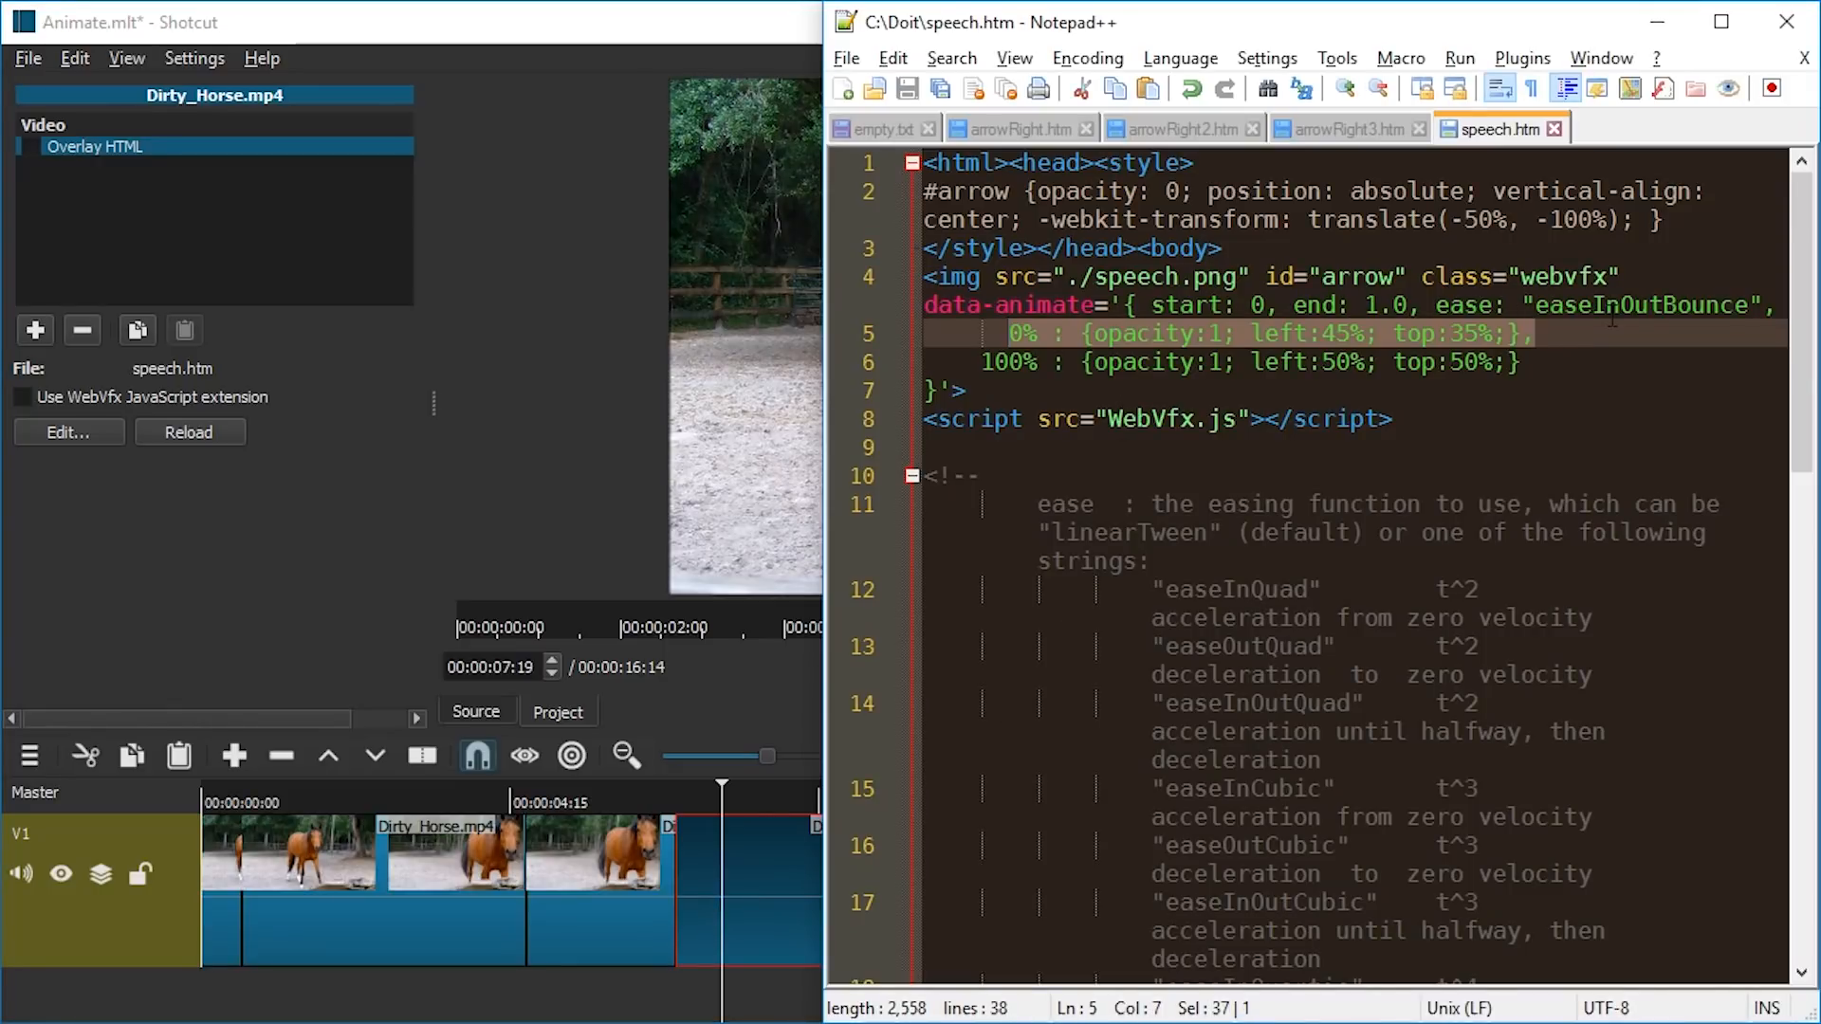
{"action": "key", "text": "ctrl+c"}
{"action": "key", "text": "End"}
{"action": "key", "text": "Return"}
{"action": "key", "text": "ctrl+v"}
{"action": "key", "text": "Home"}
{"action": "key", "text": "BackSpace"}
{"action": "type", "text": "1"}
{"action": "key", "text": "Left"}
{"action": "key", "text": "Right"}
{"action": "key", "text": "Right"}
{"action": "key", "text": "Right"}
{"action": "key", "text": "Right"}
{"action": "key", "text": "Right"}
{"action": "key", "text": "Right"}
{"action": "key", "text": "Right"}
{"action": "key", "text": "Right"}
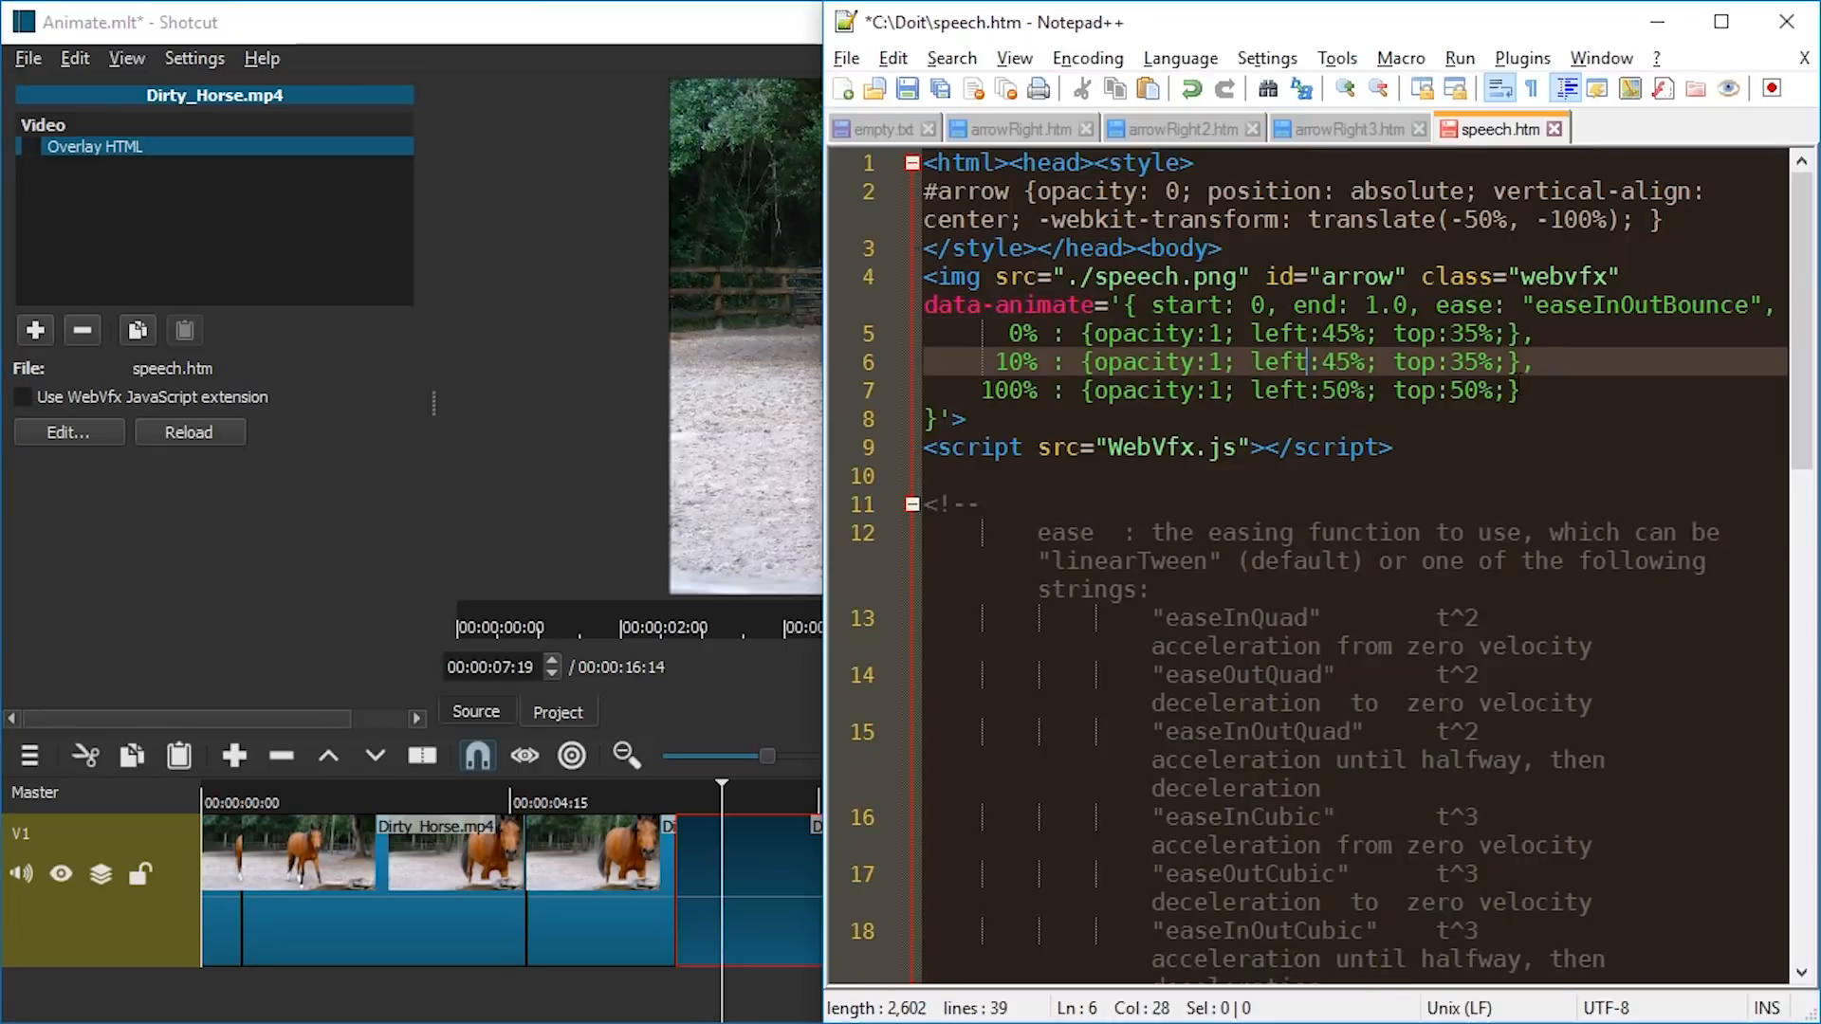
Step: Check the horse's next position in Shotcut and paste another copy below the 10% line in speech.htm as a 30% keyframe
{"action": "left_click", "coordinate": [1565, 370]}
{"action": "key", "text": "alt+Tab"}
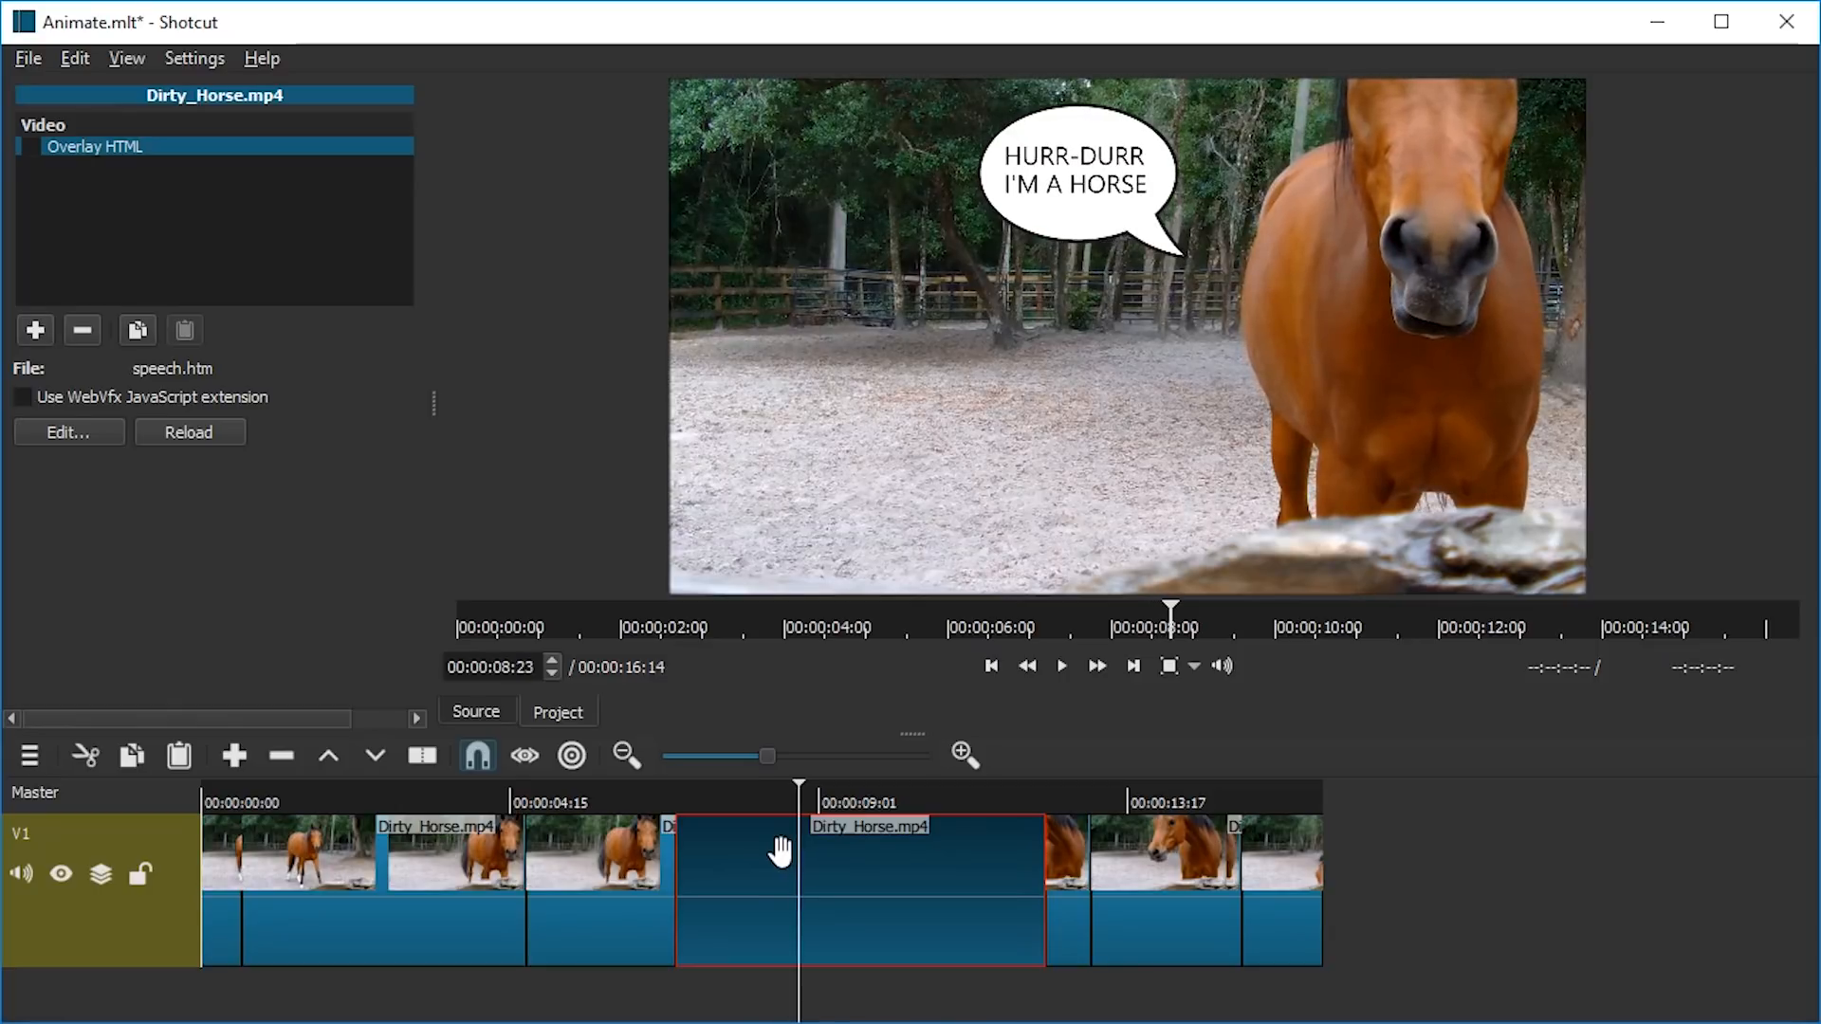
{"action": "key", "text": "alt+Tab"}
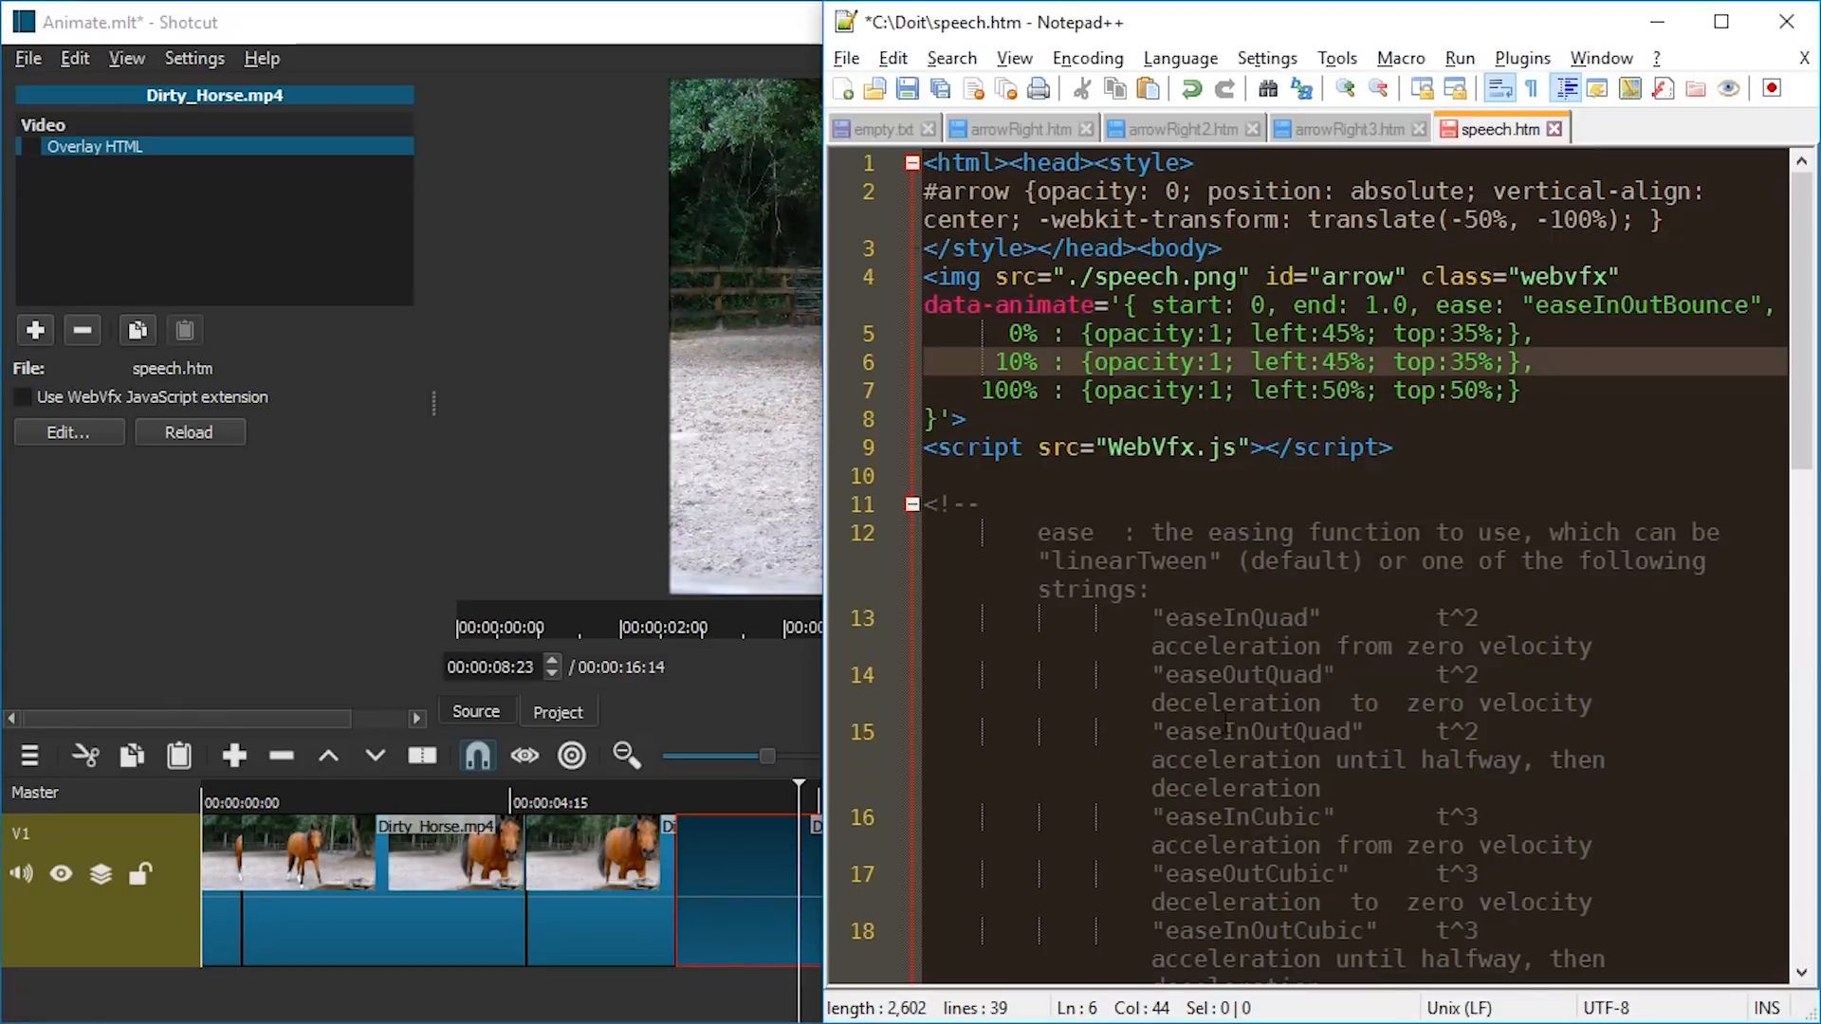
{"action": "key", "text": "Return"}
{"action": "key", "text": "ctrl+v"}
{"action": "key", "text": "Home"}
{"action": "type", "text": "3"}
{"action": "key", "text": "Right"}
{"action": "key", "text": "Right"}
{"action": "key", "text": "Right"}
{"action": "key", "text": "Right"}
{"action": "key", "text": "Right"}
{"action": "key", "text": "Right"}
{"action": "key", "text": "Right"}
{"action": "key", "text": "Right"}
{"action": "key", "text": "Right"}
{"action": "key", "text": "Right"}
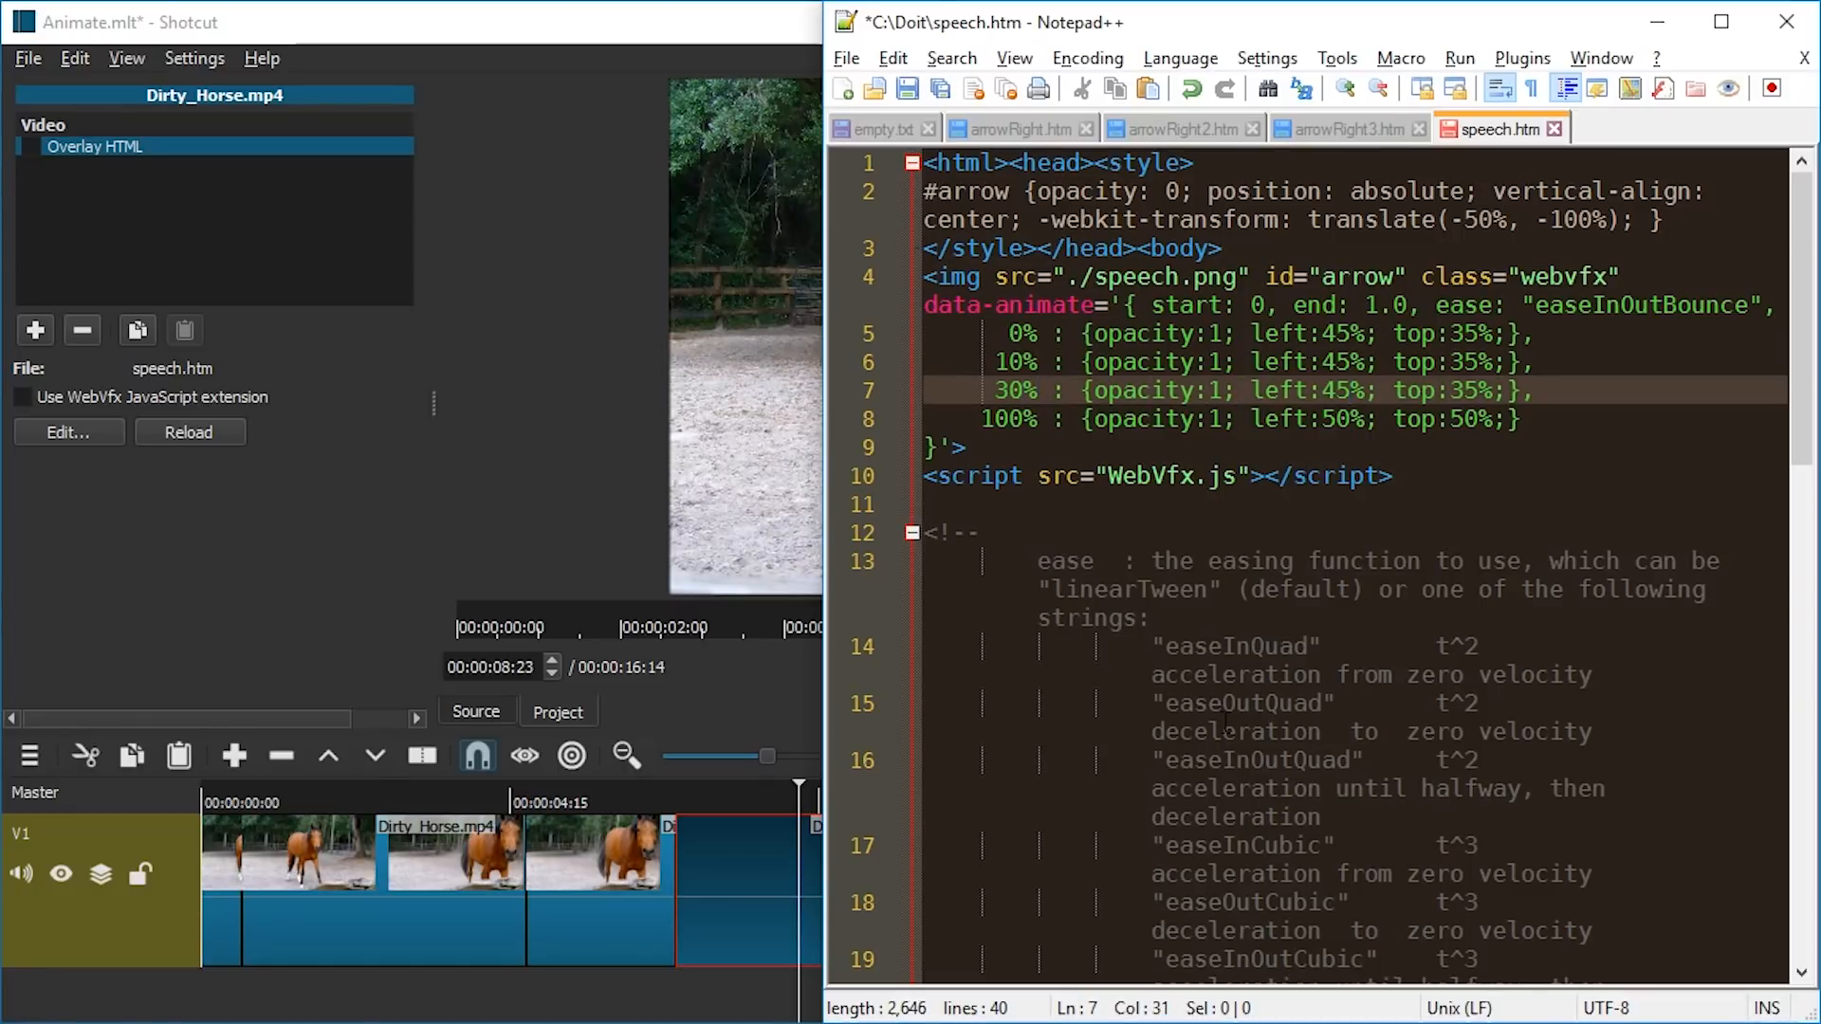
Step: Set the 30% keyframe's left to 65% to follow the horse, save speech.htm, and reload the overlay in Shotcut
{"action": "key", "text": "alt+Tab"}
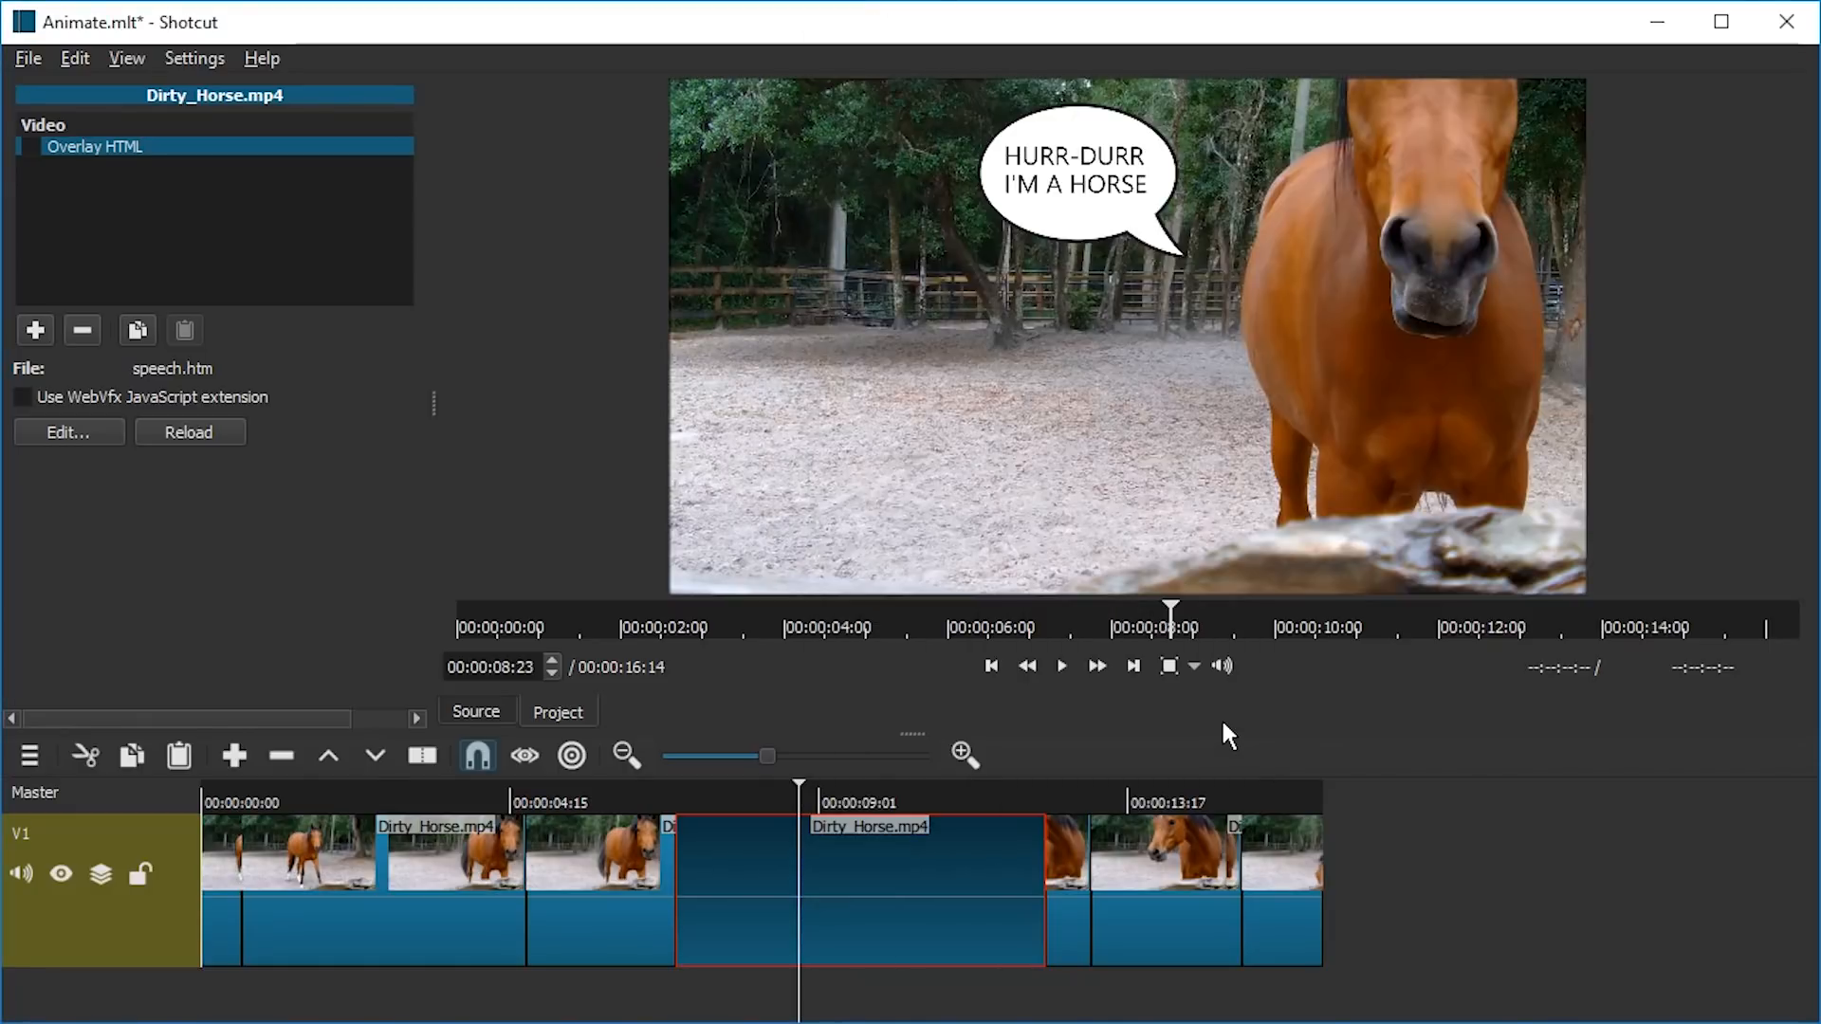
{"action": "key", "text": "alt+Tab"}
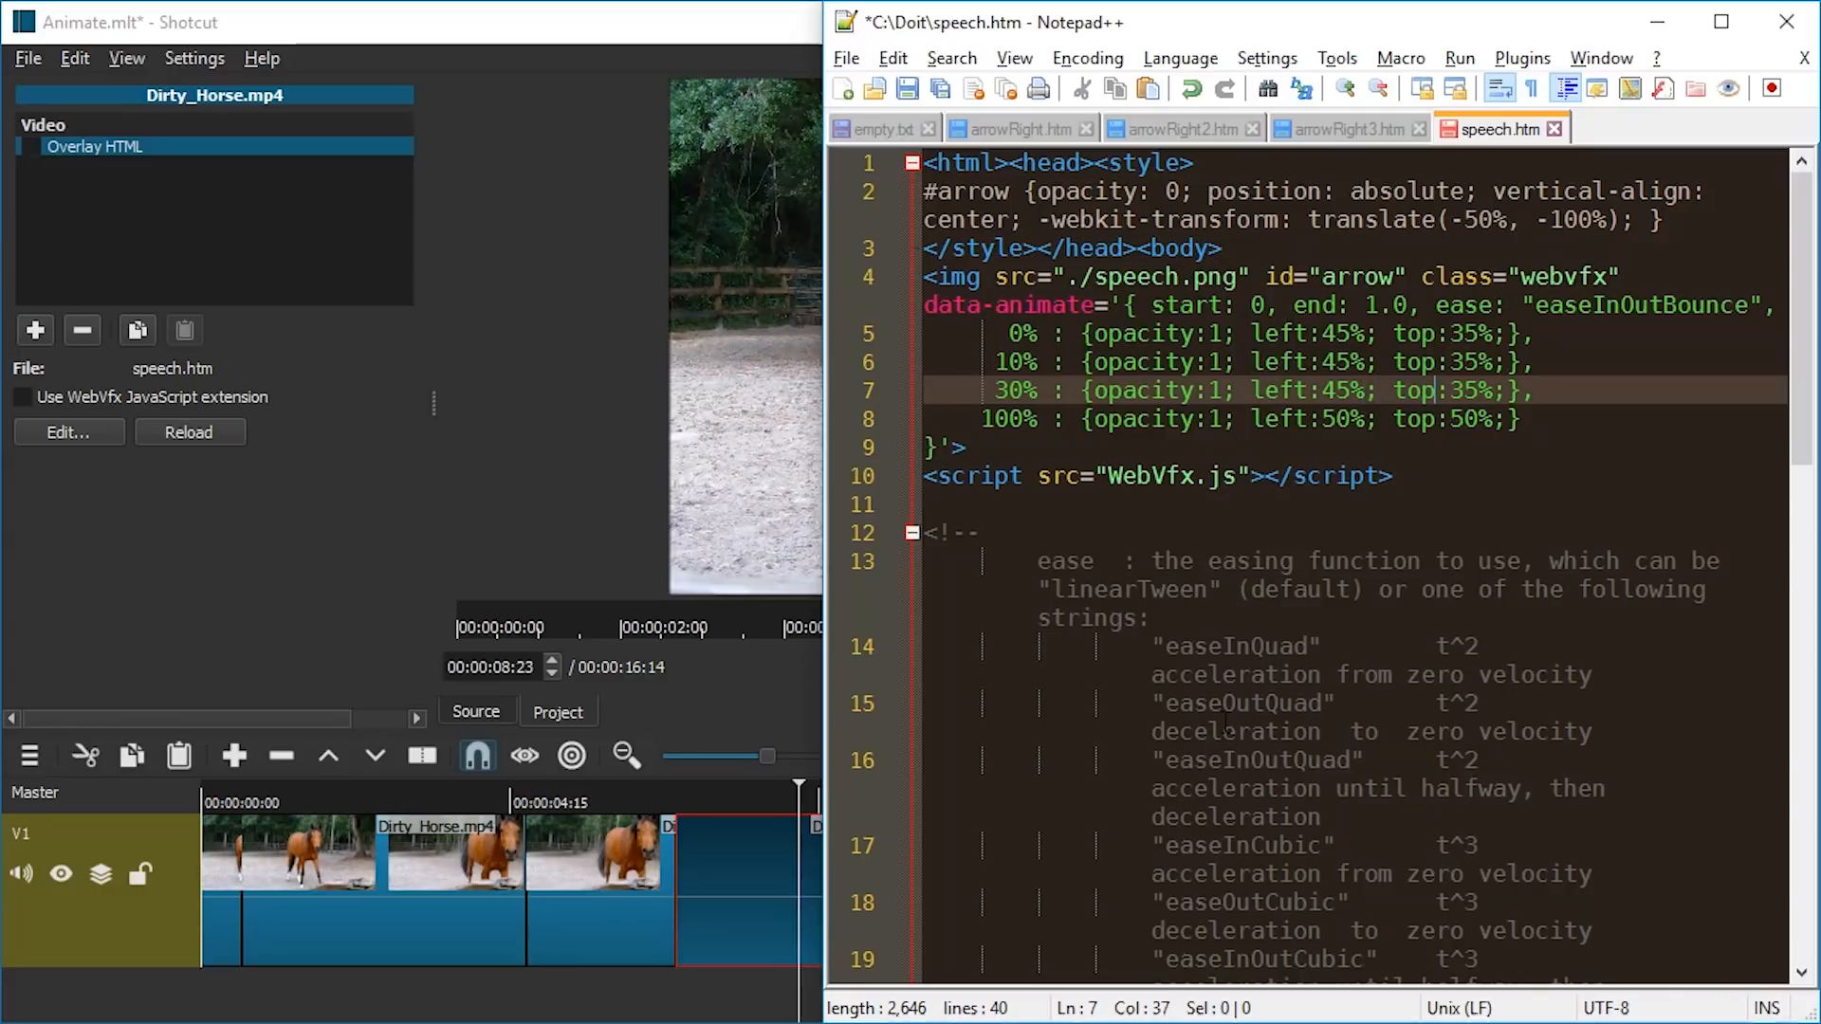
{"action": "key", "text": "Delete"}
{"action": "key", "text": "ctrl+s"}
{"action": "key", "text": "alt+Tab"}
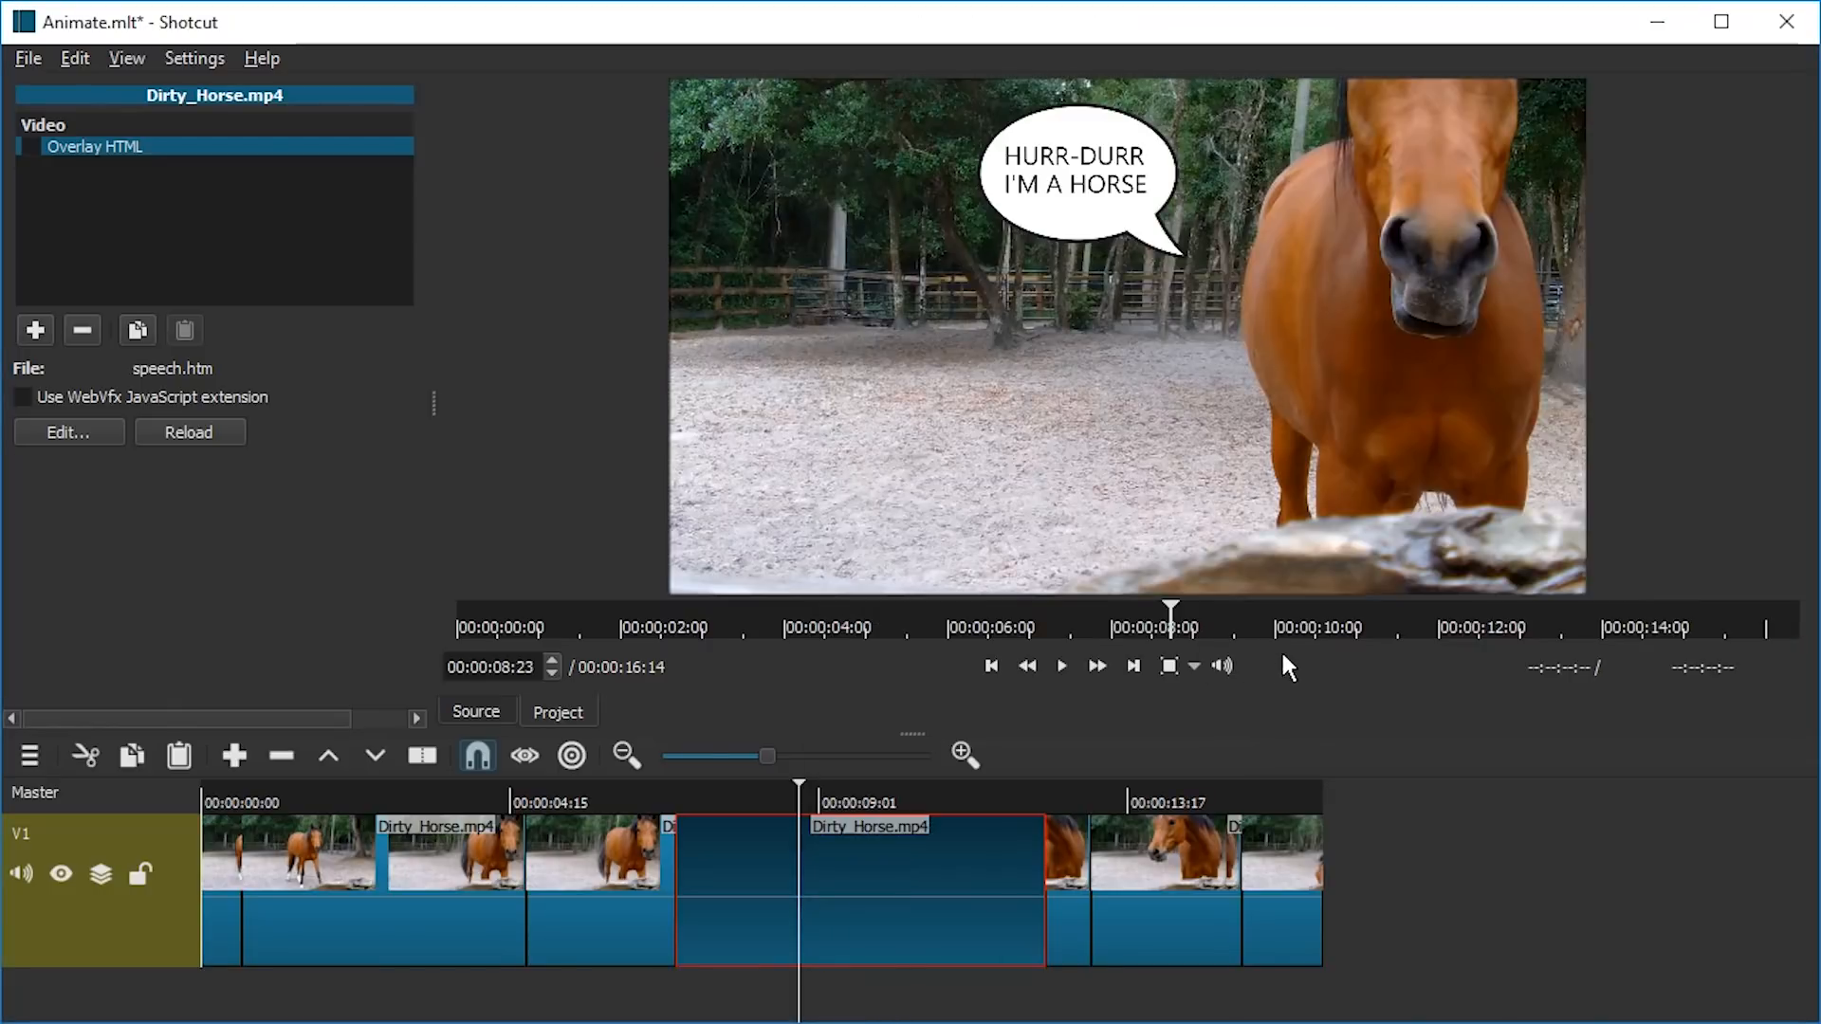
{"action": "key", "text": "alt+Tab"}
{"action": "key", "text": "alt+Tab"}
{"action": "left_click", "coordinate": [228, 434]}
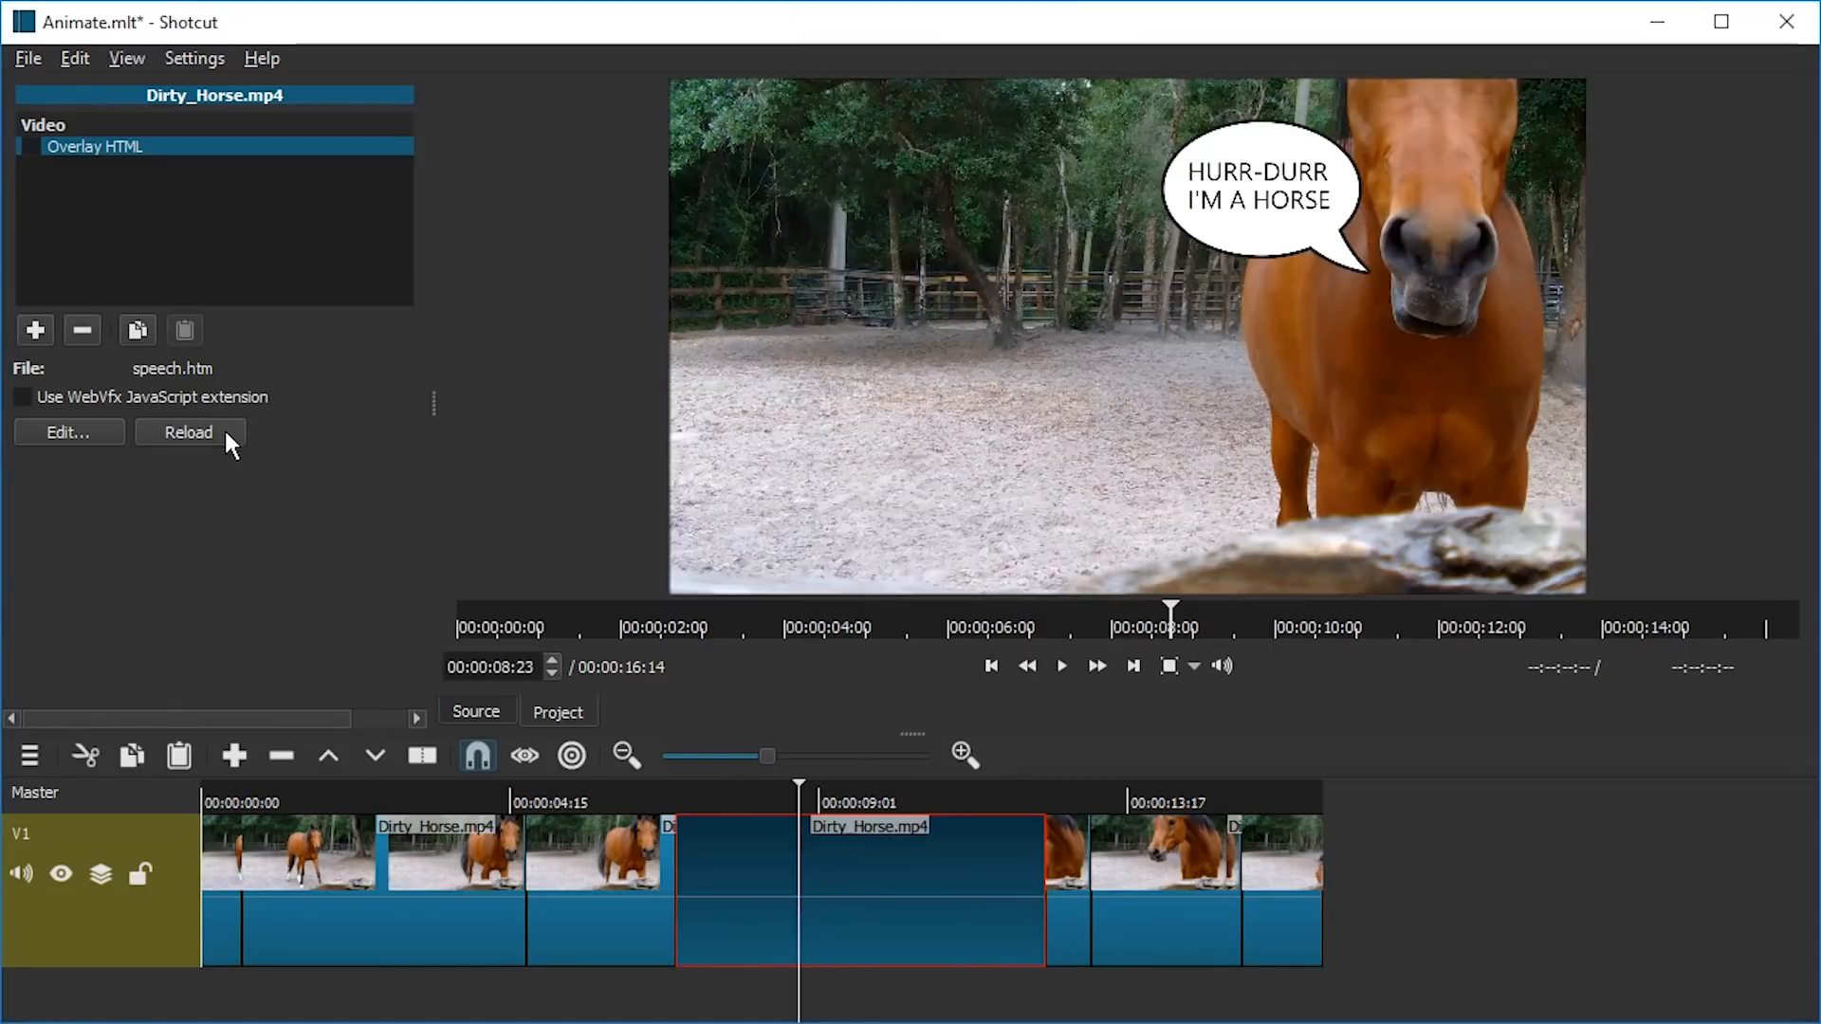
Step: Play the clip from its start and scrub through its second half to examine how the bubble follows the horse
{"action": "left_click_drag", "start_coordinate": [739, 787], "coordinate": [686, 793]}
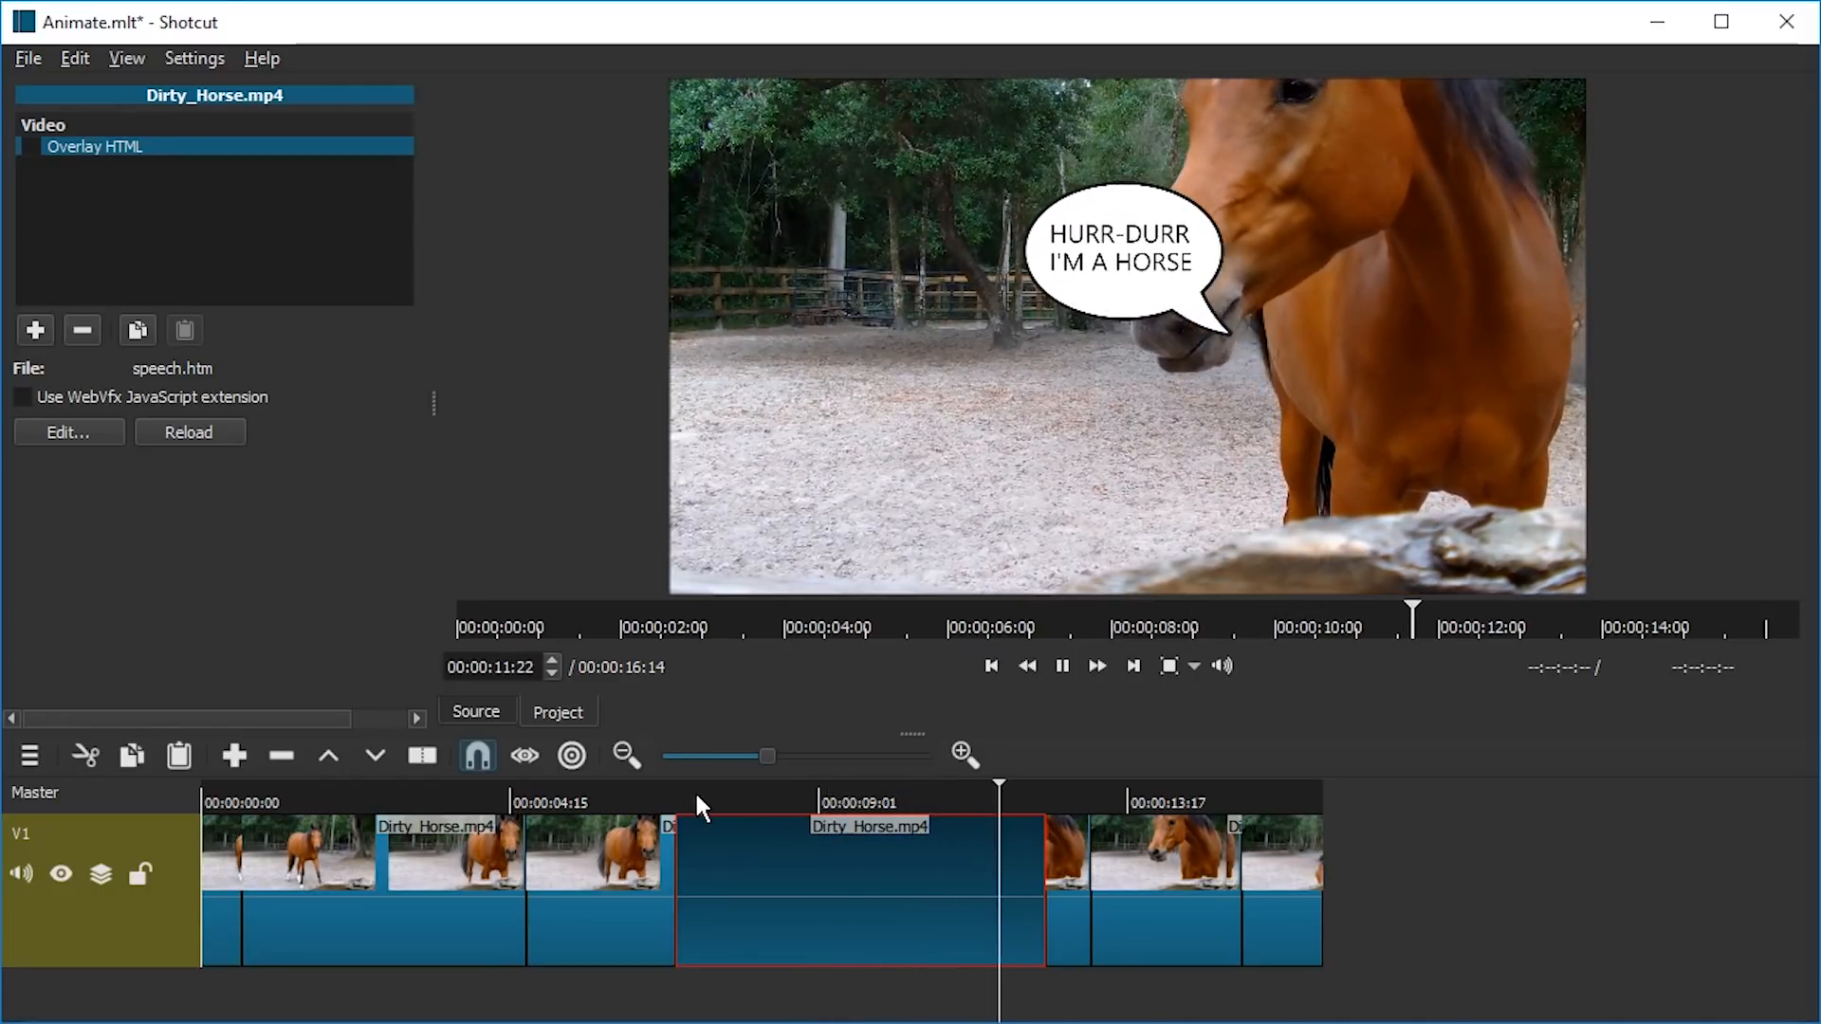
{"action": "key", "text": "space"}
{"action": "mouse_move", "coordinate": [953, 793]}
{"action": "left_mouse_down"}
{"action": "mouse_move", "coordinate": [867, 801]}
{"action": "mouse_move", "coordinate": [939, 798]}
{"action": "left_mouse_up"}
{"action": "key", "text": "space"}
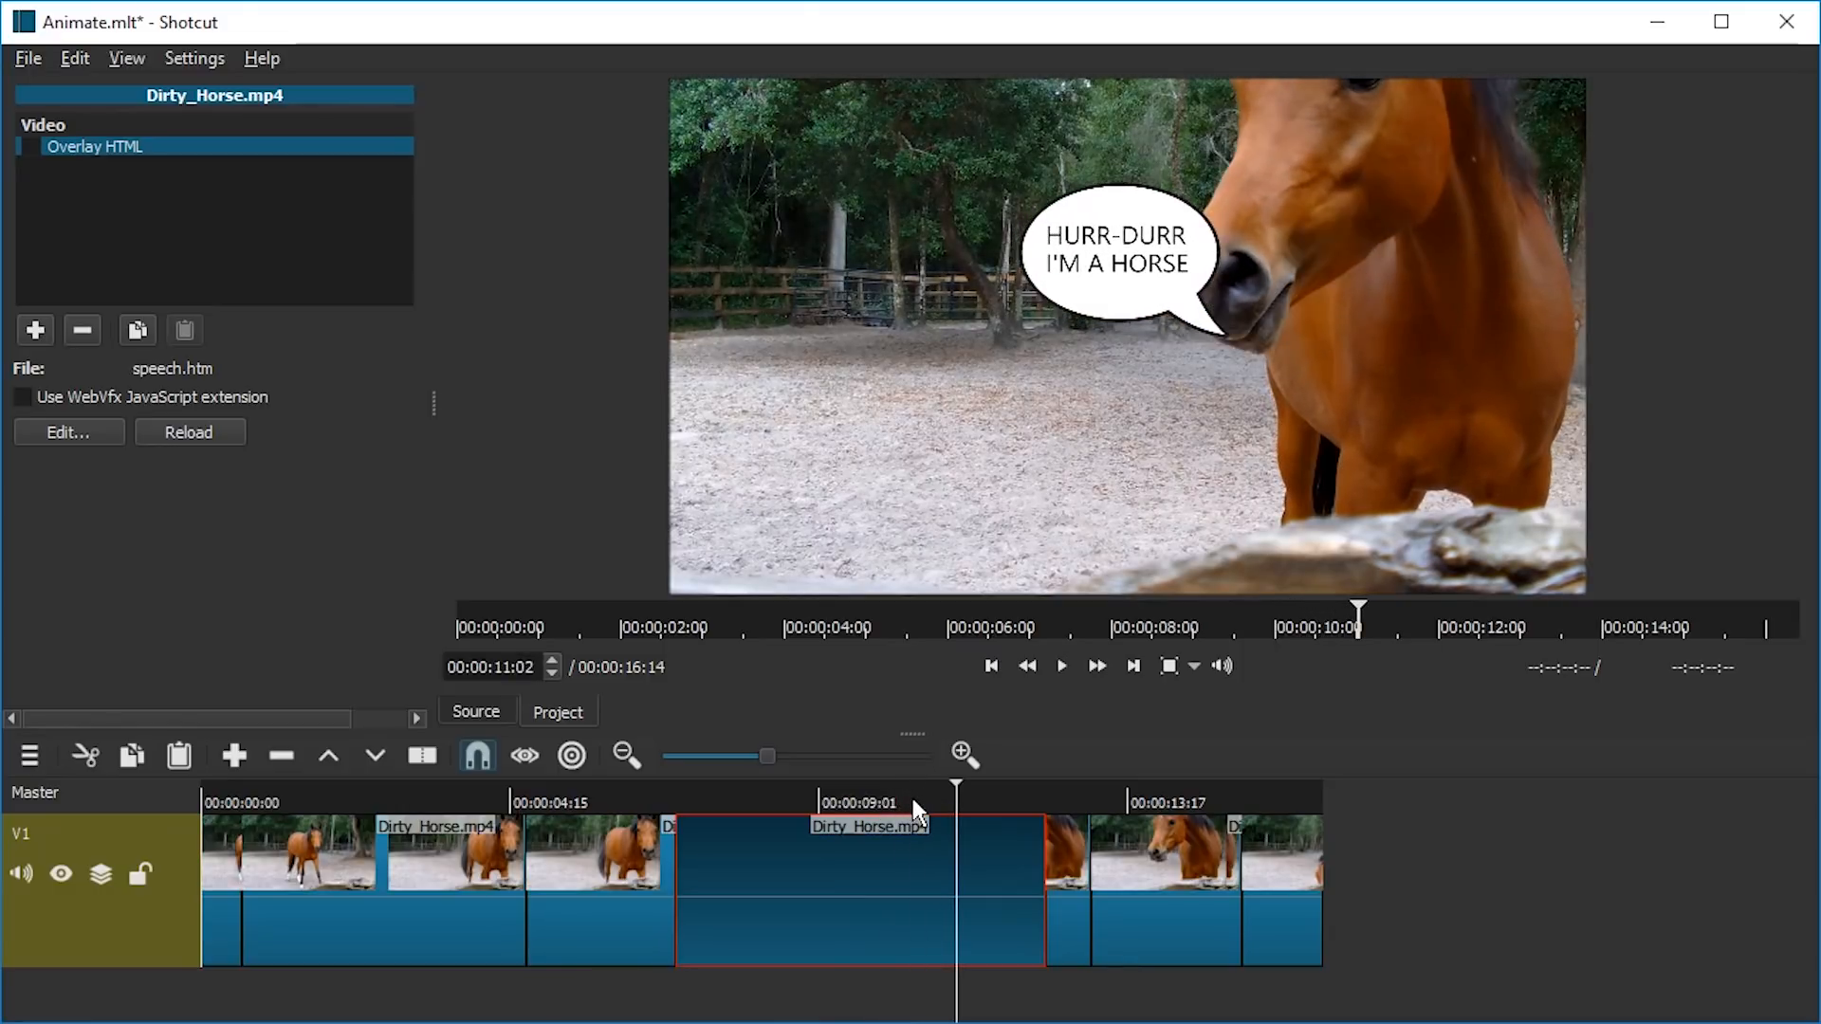
{"action": "key", "text": "alt+Tab"}
{"action": "key", "text": "alt+Tab"}
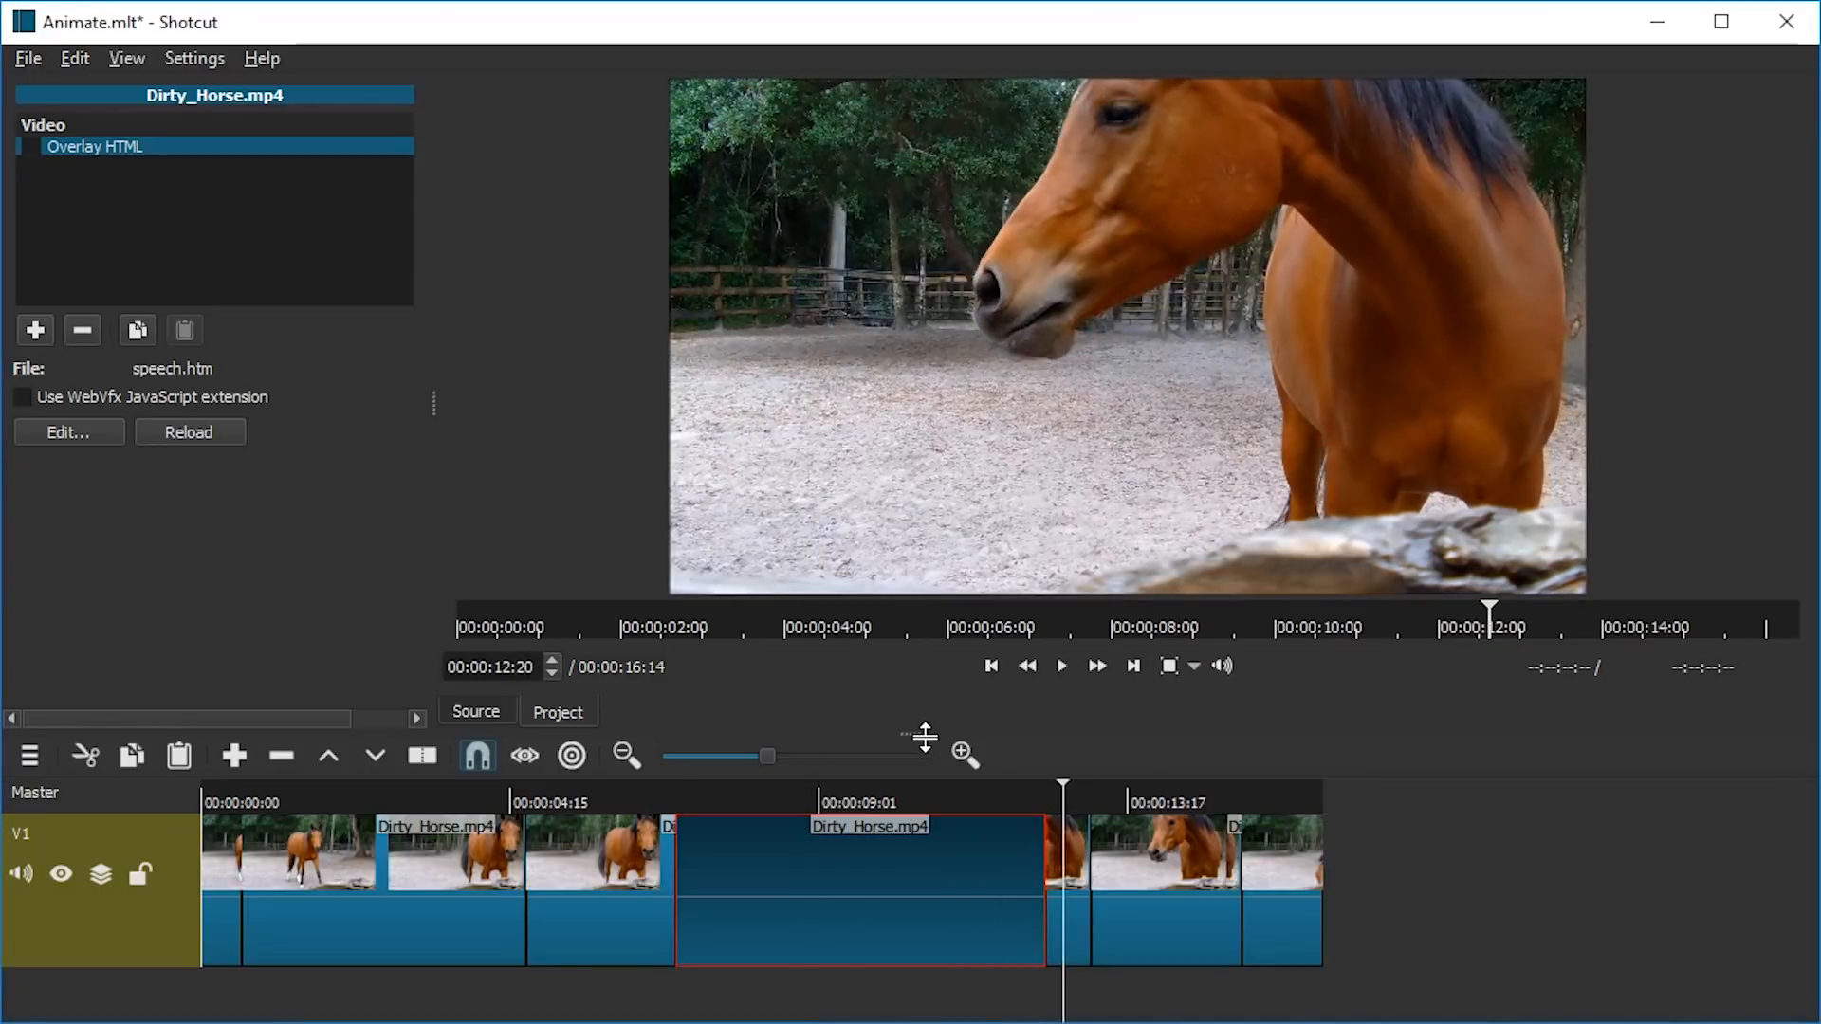
{"action": "left_click_drag", "start_coordinate": [941, 793], "coordinate": [900, 797]}
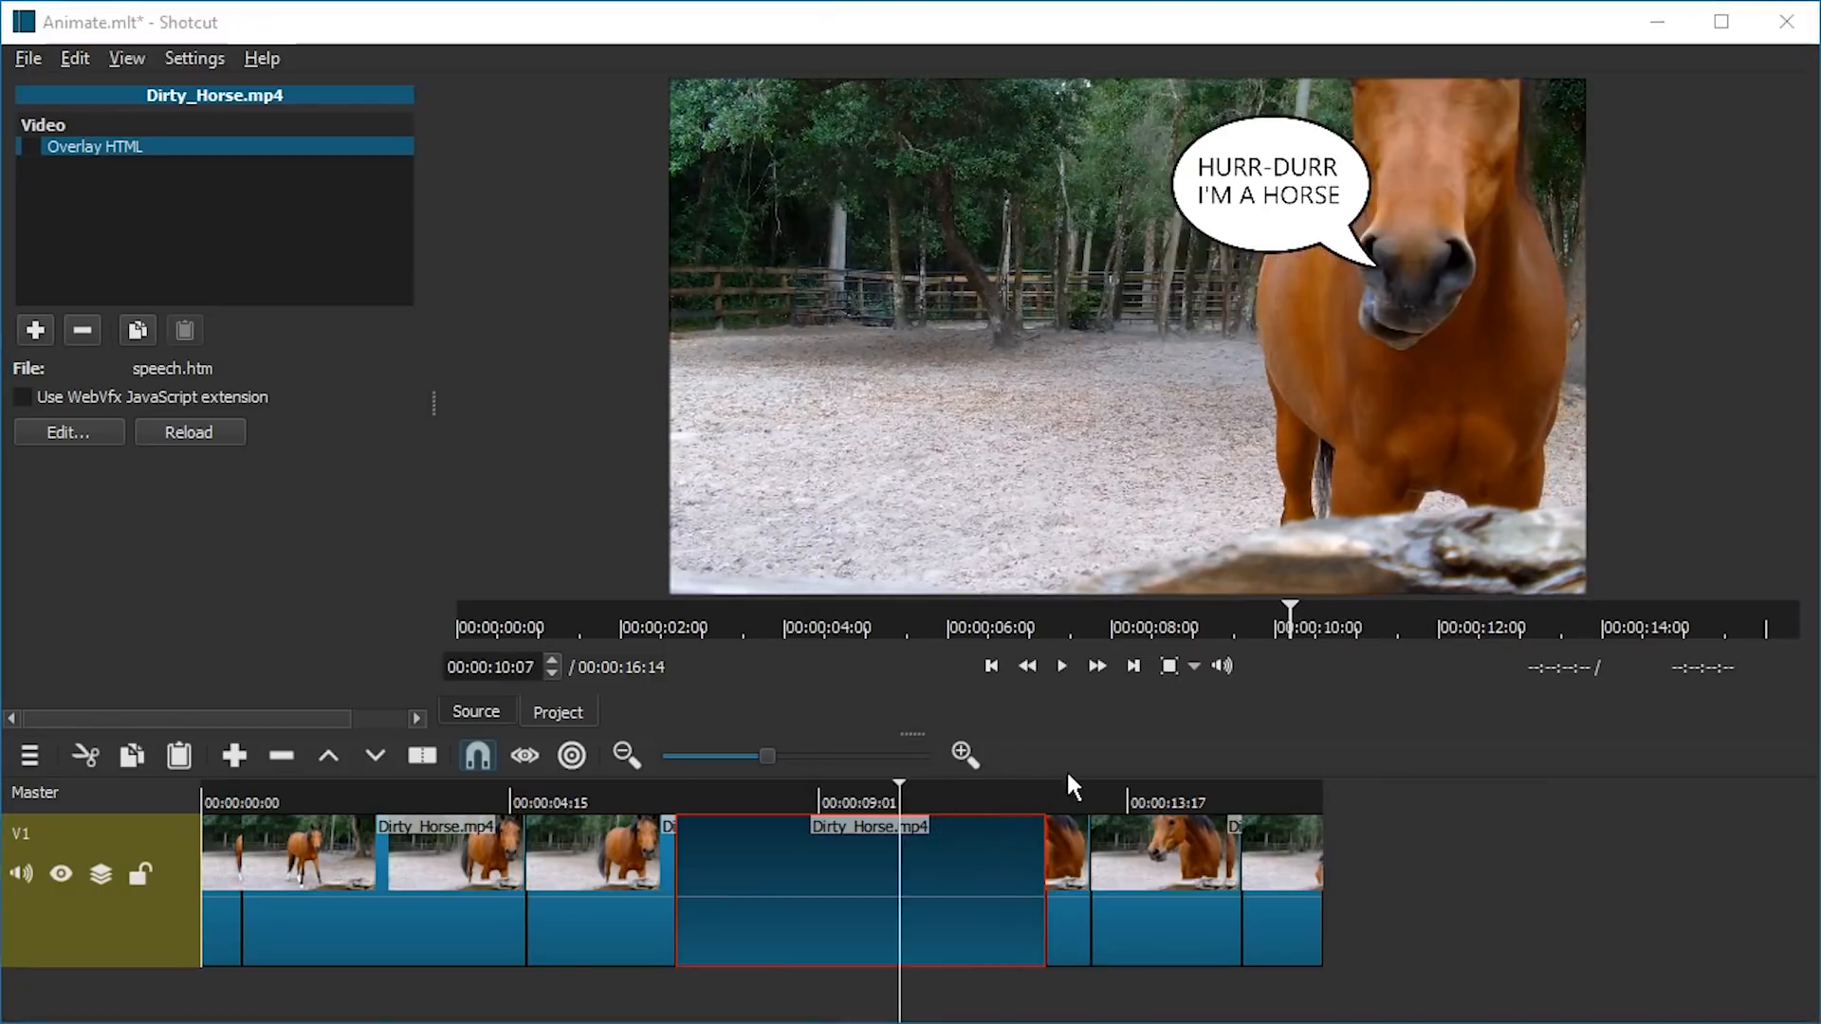
Step: In Notepad++, set the 30% keyframe's top to 40%, save speech.htm, and compare it with the frame in Shotcut
{"action": "key", "text": "alt+Tab"}
{"action": "key", "text": "BackSpace"}
{"action": "key", "text": "BackSpace"}
{"action": "type", "text": "40"}
{"action": "key", "text": "ctrl+s"}
{"action": "key", "text": "alt+Tab"}
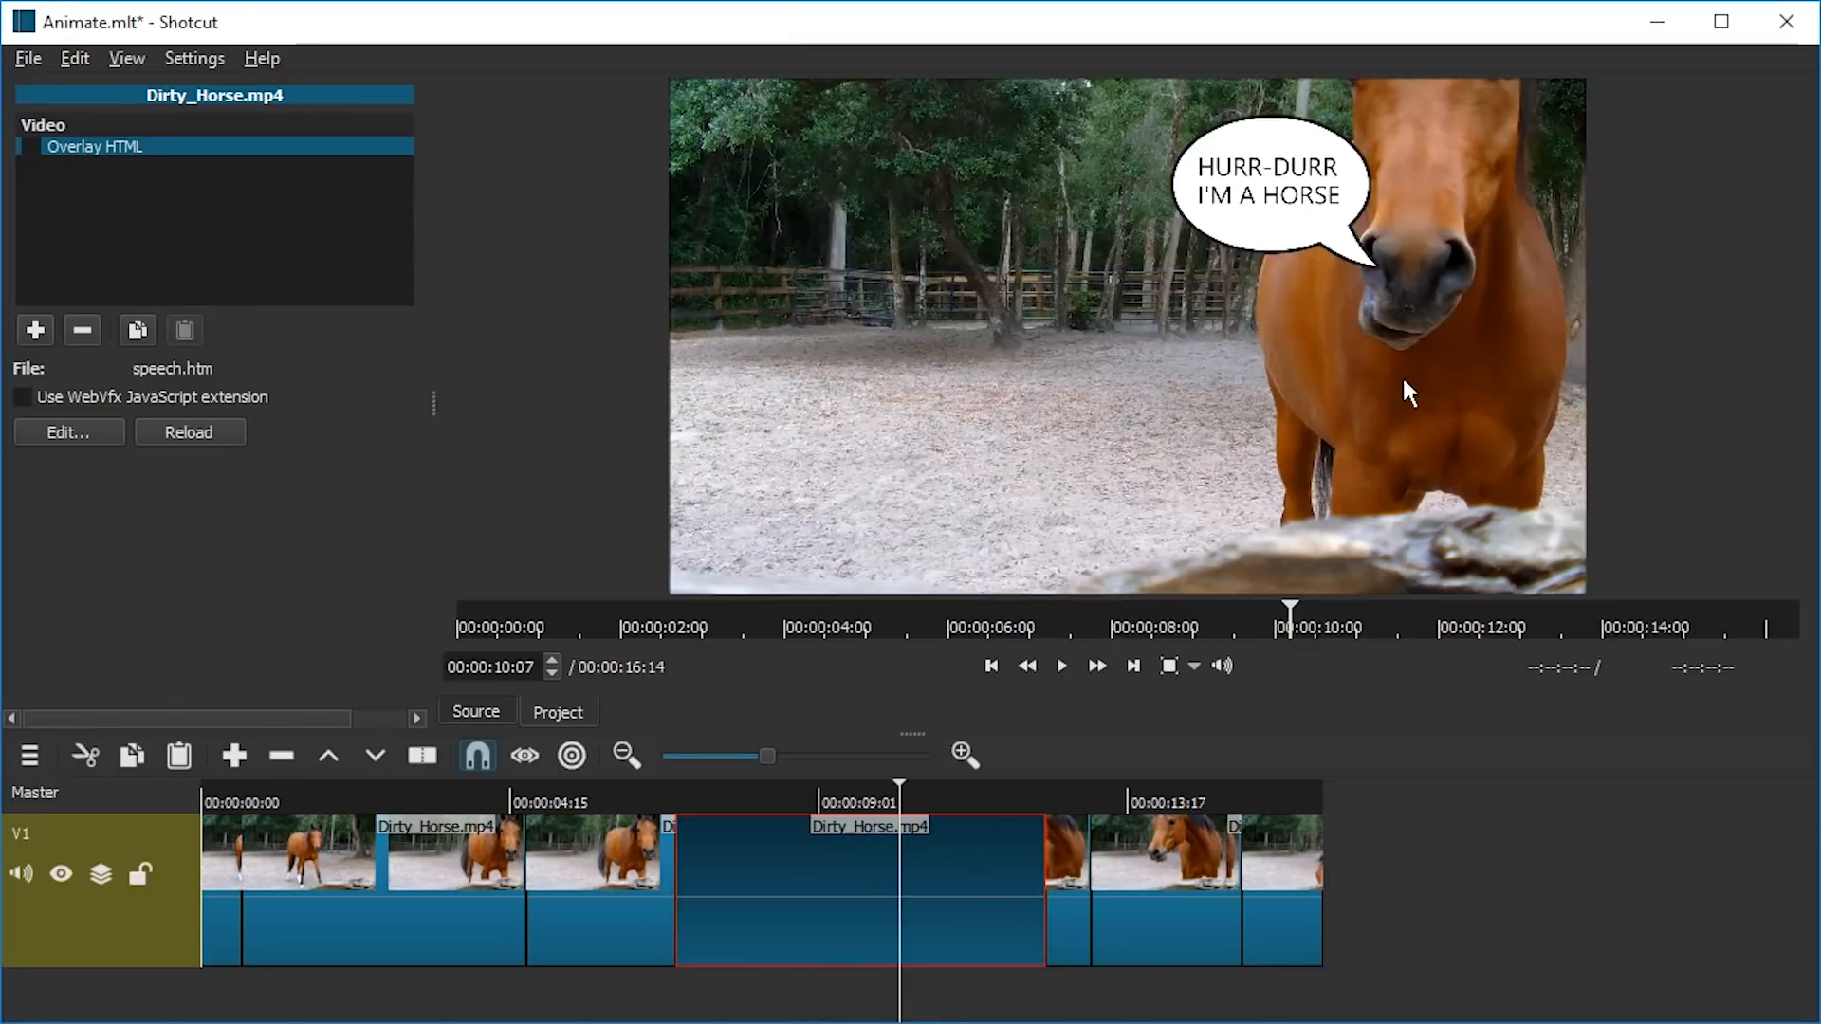
{"action": "key", "text": "alt+Tab"}
{"action": "key", "text": "alt+Tab"}
{"action": "key", "text": "alt+Tab"}
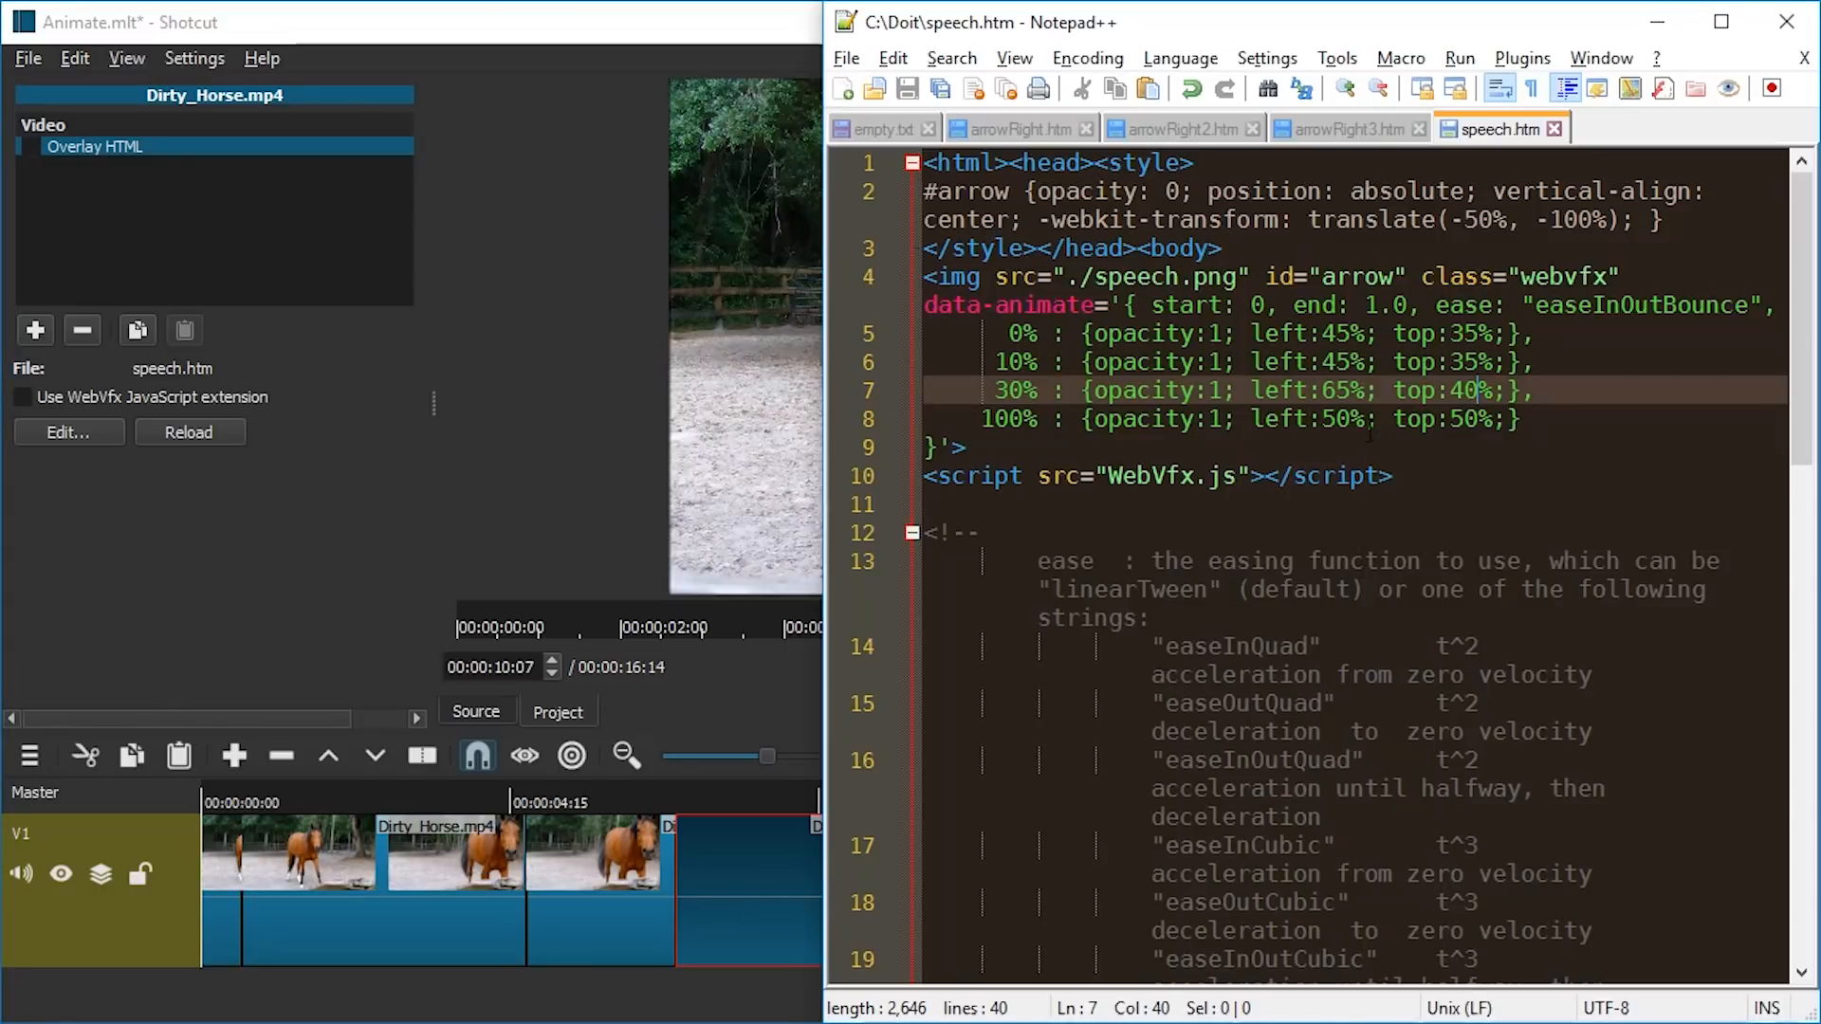
Step: In Notepad++, paste another keyframe copy below the 30% line in speech.htm and make it the 60% keyframe
{"action": "left_click", "coordinate": [1579, 399]}
{"action": "key", "text": "Return"}
{"action": "key", "text": "ctrl+v"}
{"action": "key", "text": "Home"}
{"action": "type", "text": "6"}
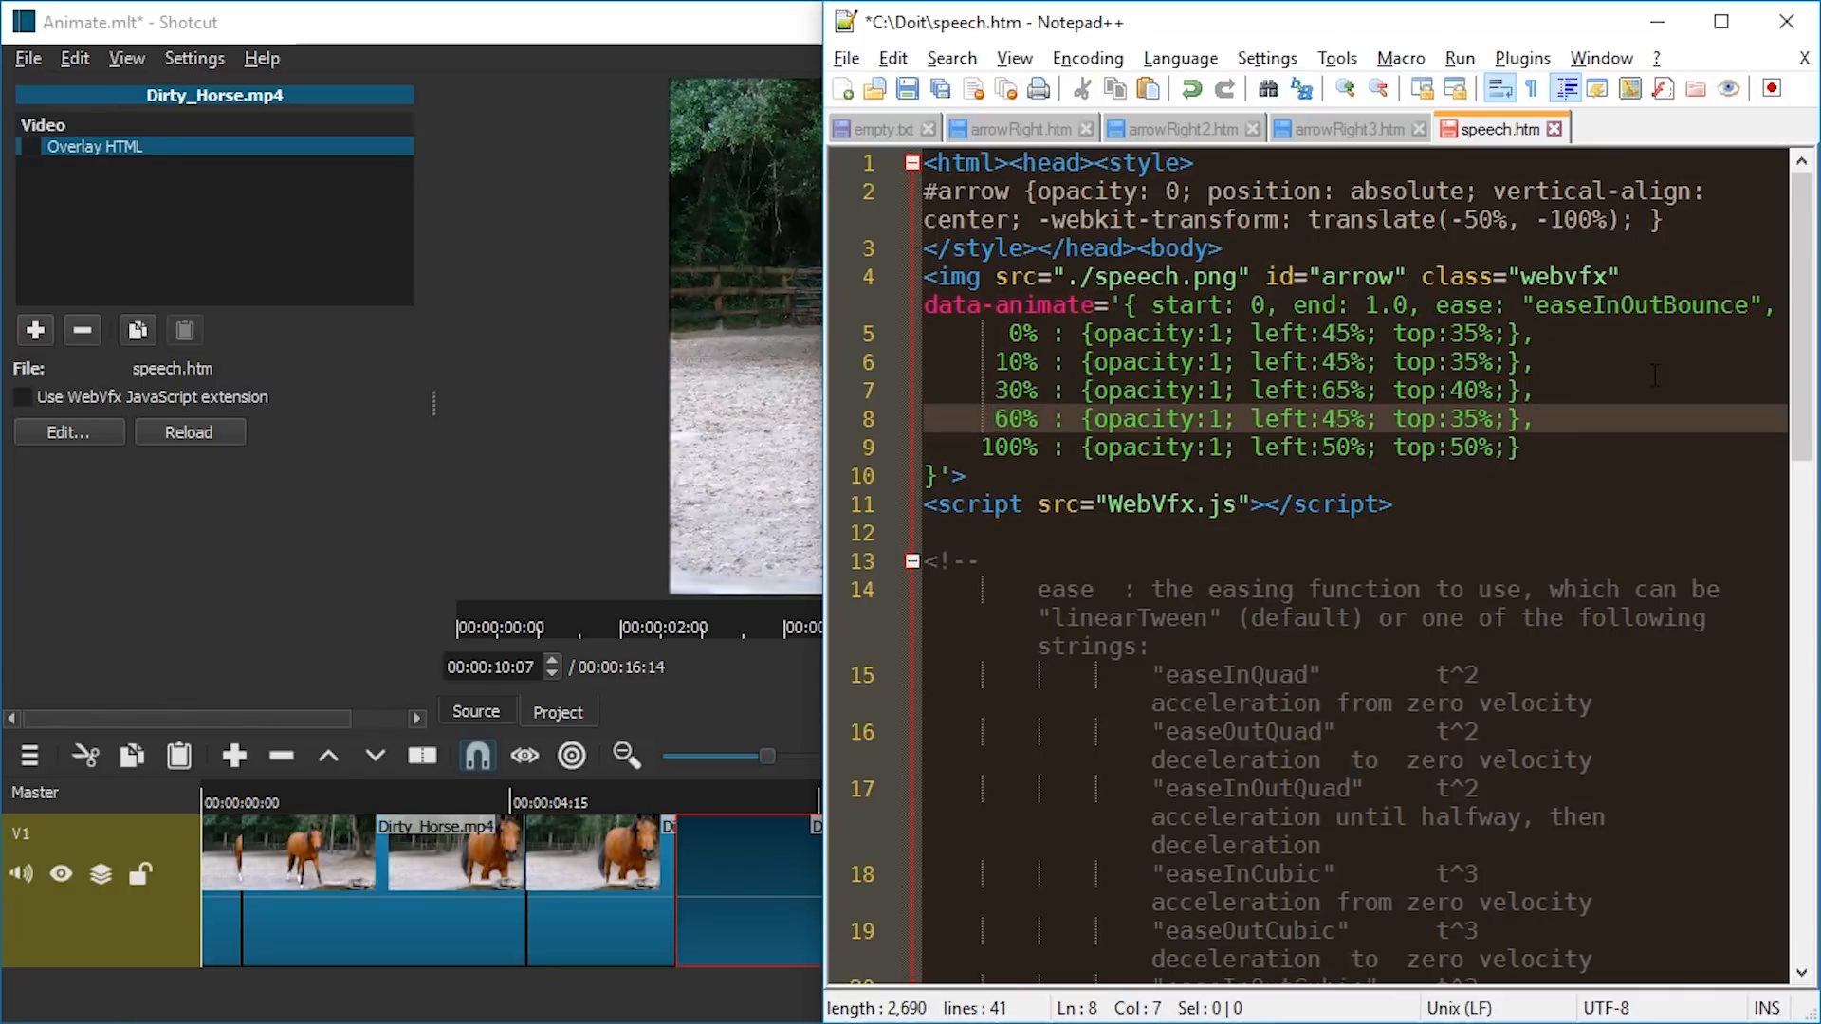
Step: Set the 60% keyframe's left to 65% and top to 40%, matching the 30% line
{"action": "key", "text": "Right"}
{"action": "key", "text": "Right"}
{"action": "key", "text": "Right"}
{"action": "key", "text": "Right"}
{"action": "key", "text": "Right"}
{"action": "key", "text": "Right"}
{"action": "key", "text": "Right"}
{"action": "key", "text": "Right"}
{"action": "key", "text": "Right"}
{"action": "key", "text": "Left"}
{"action": "key", "text": "BackSpace"}
{"action": "key", "text": "BackSpace"}
{"action": "type", "text": "40"}
{"action": "left_click", "coordinate": [1556, 385]}
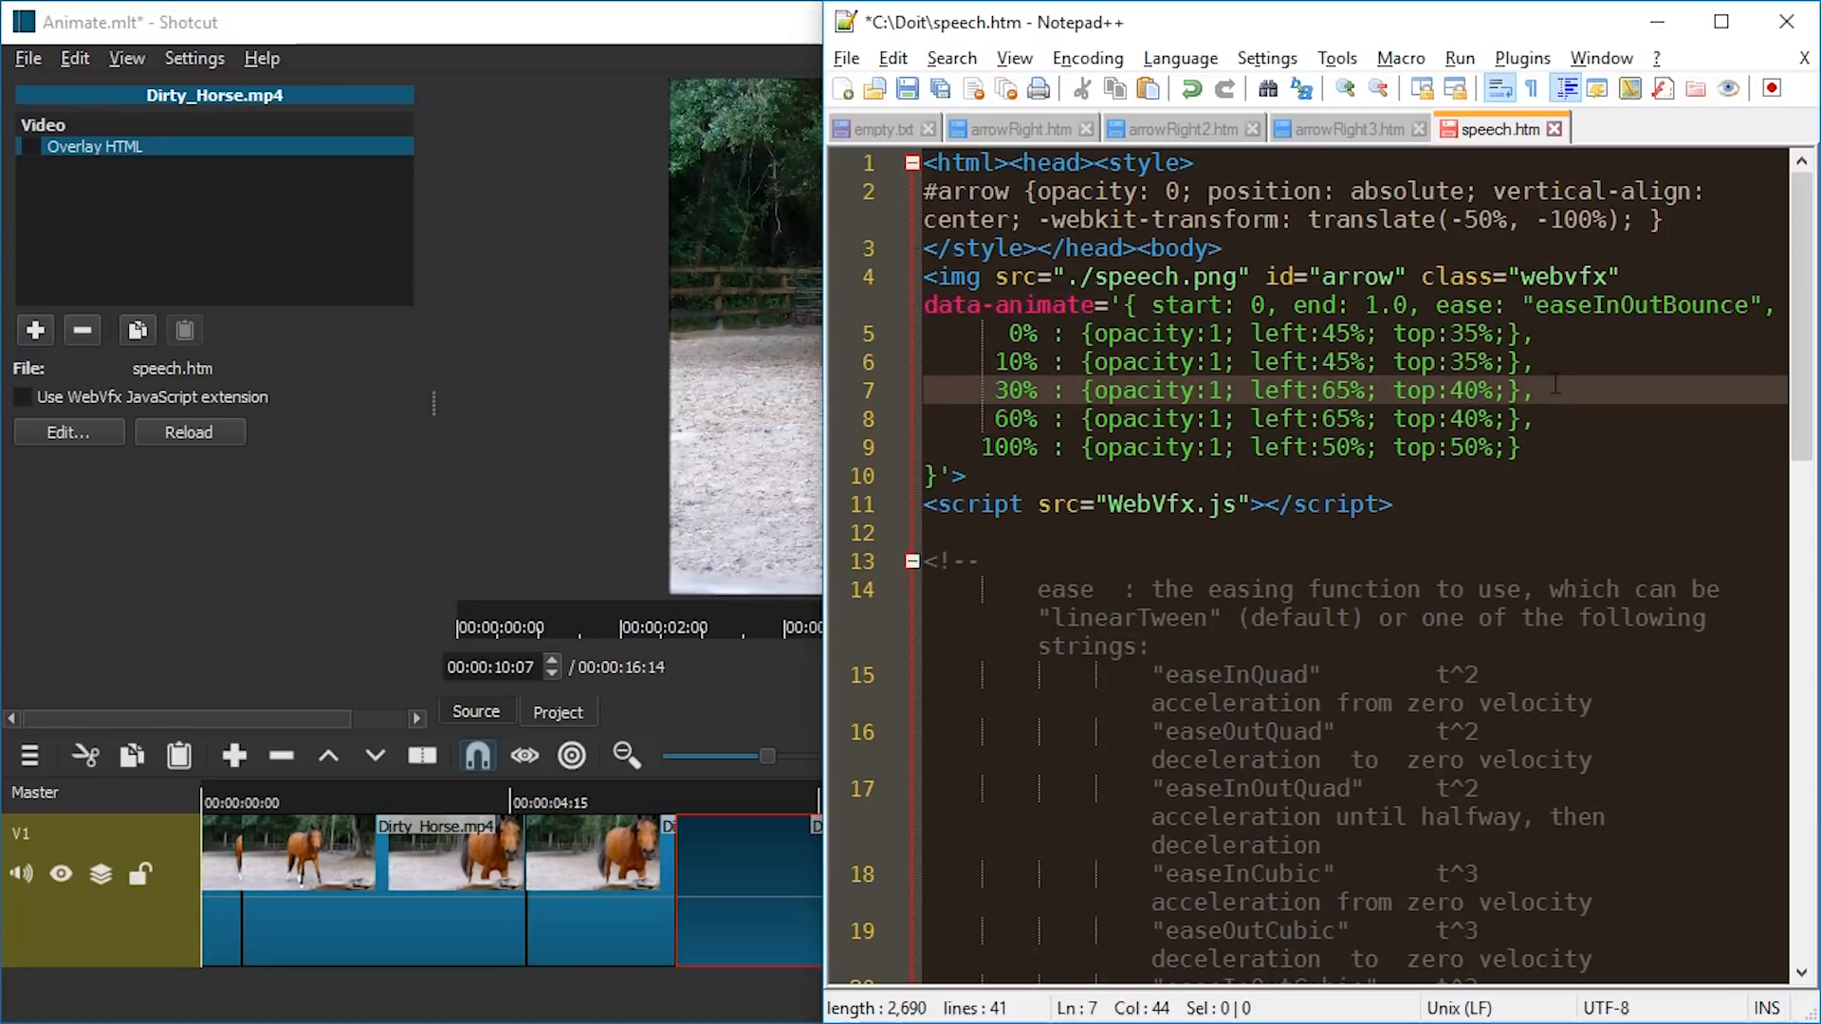
{"action": "left_click_drag", "start_coordinate": [1558, 418], "coordinate": [1561, 391]}
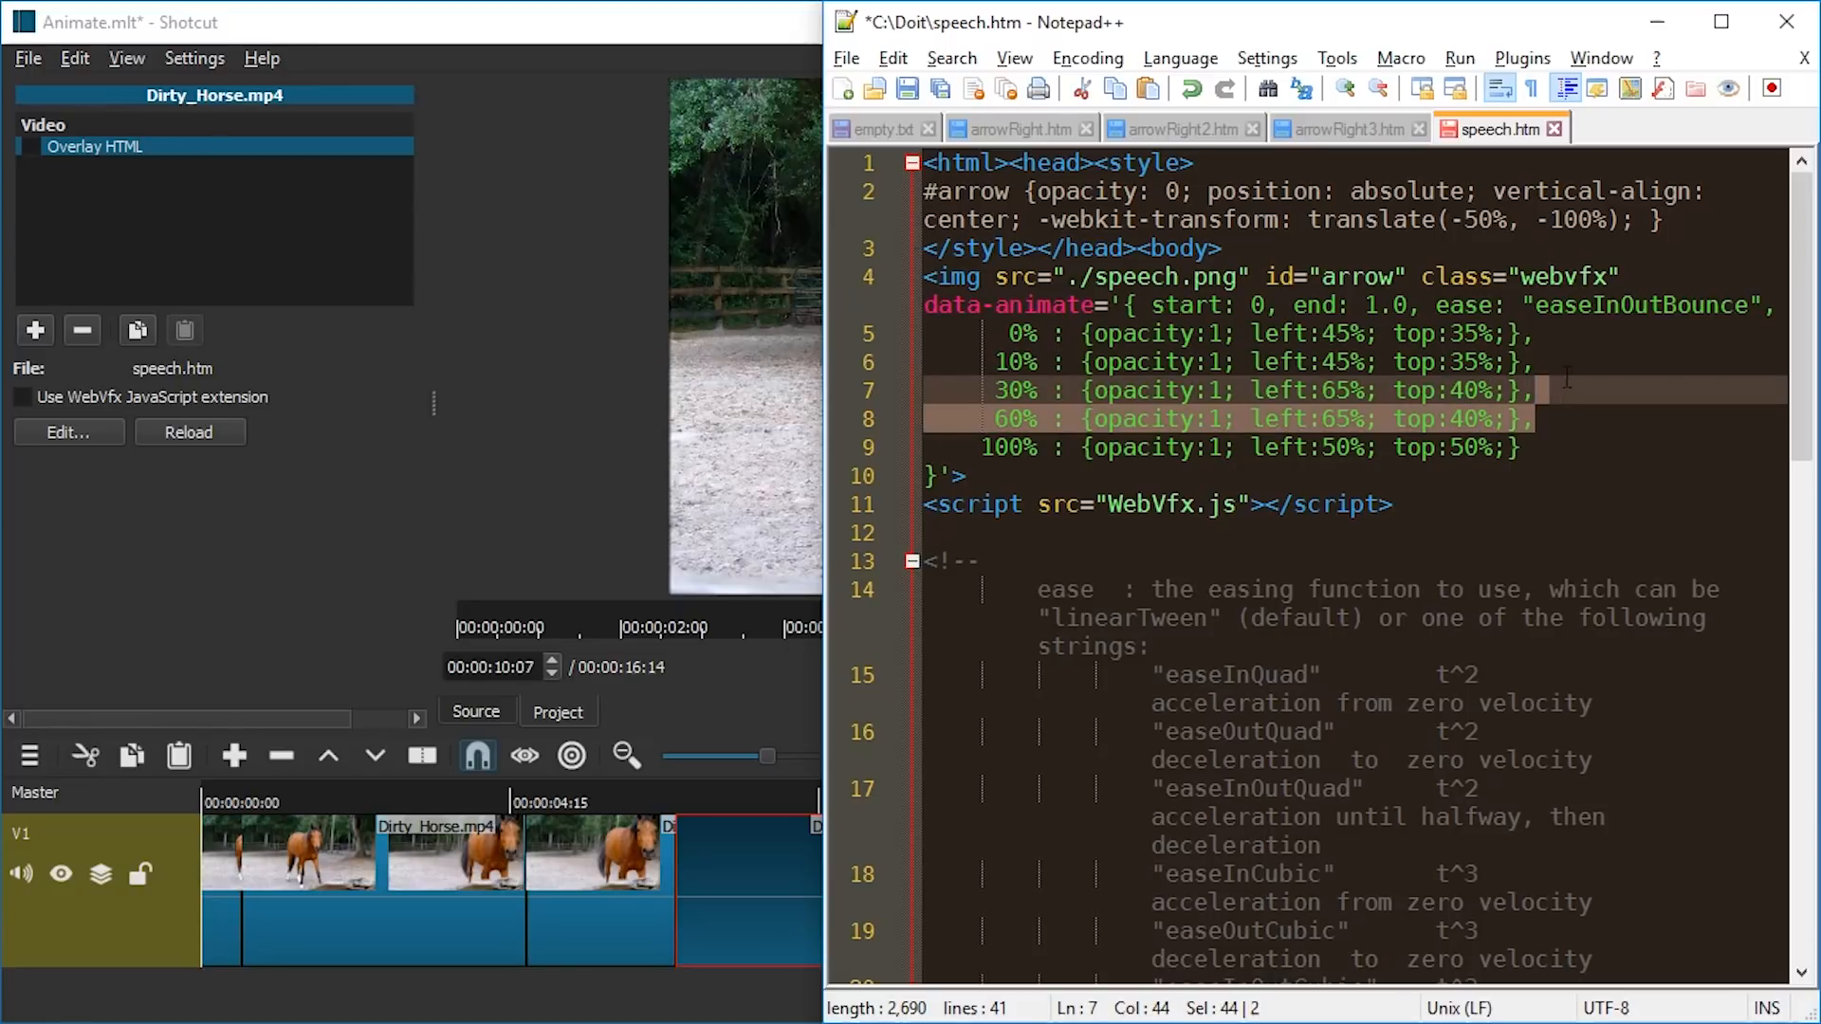
{"action": "key", "text": "shift+Up"}
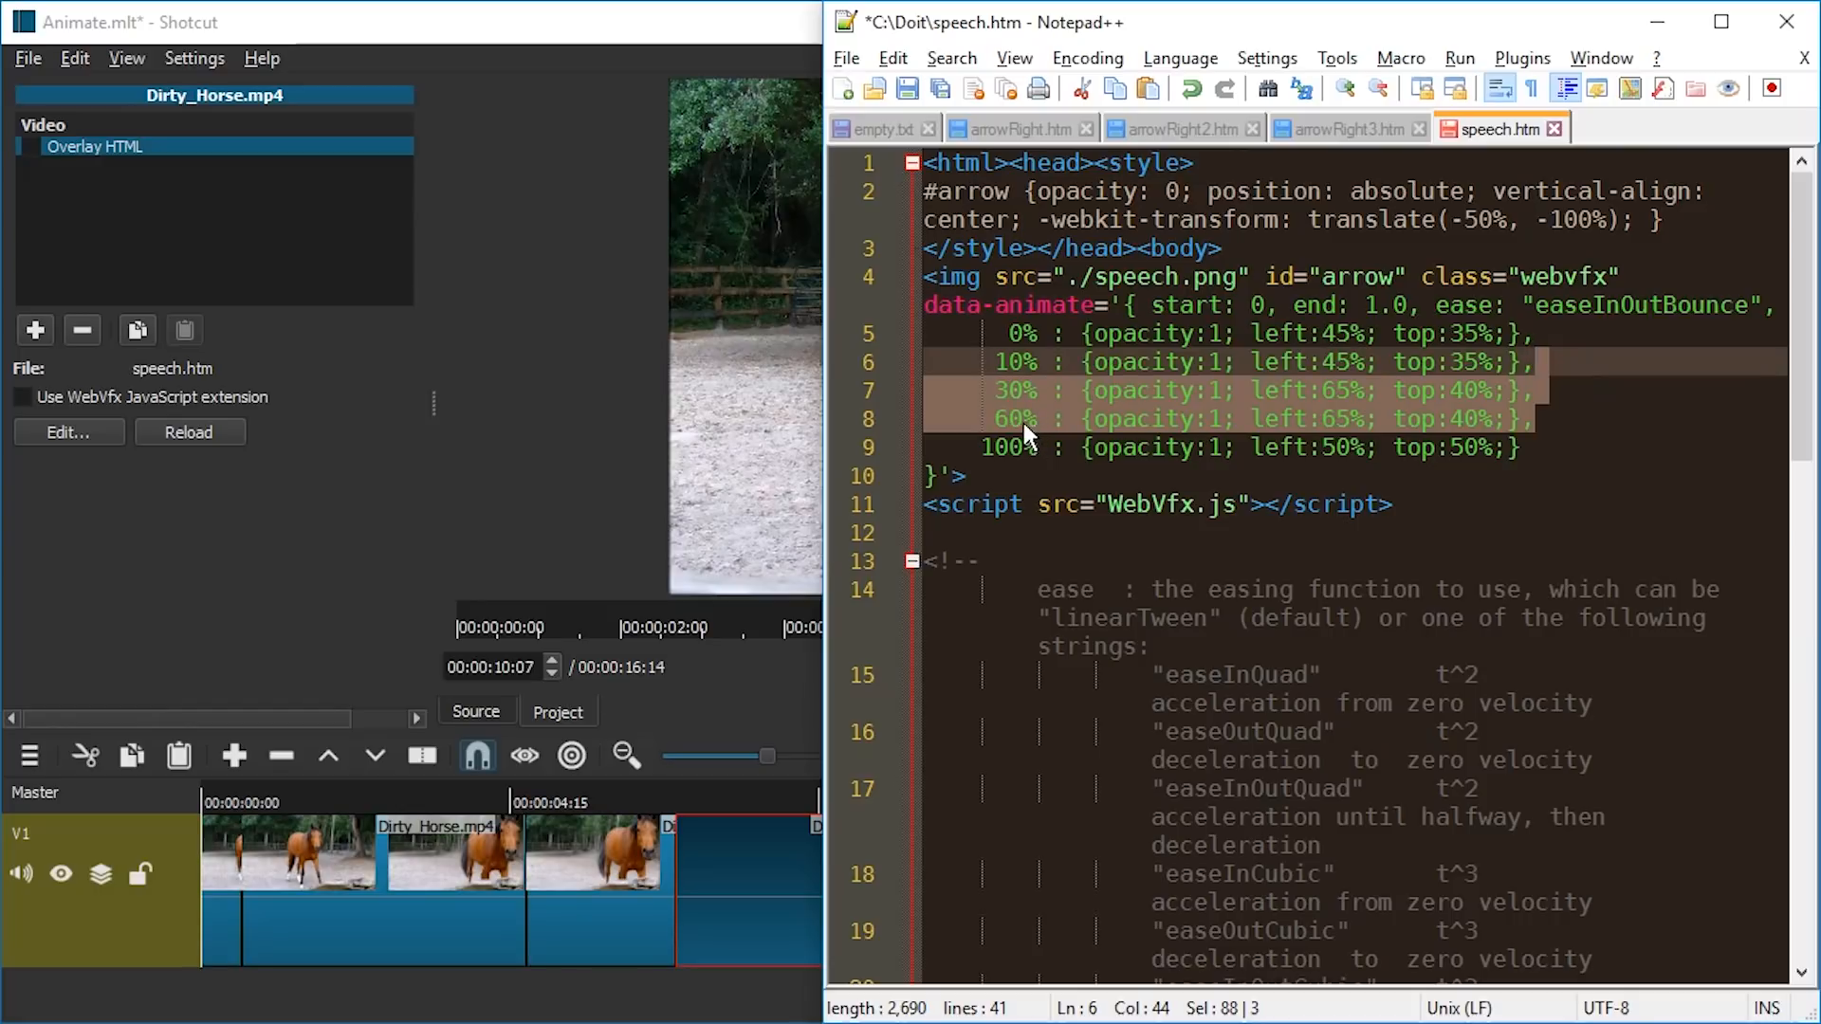
{"action": "left_click", "coordinate": [1565, 419]}
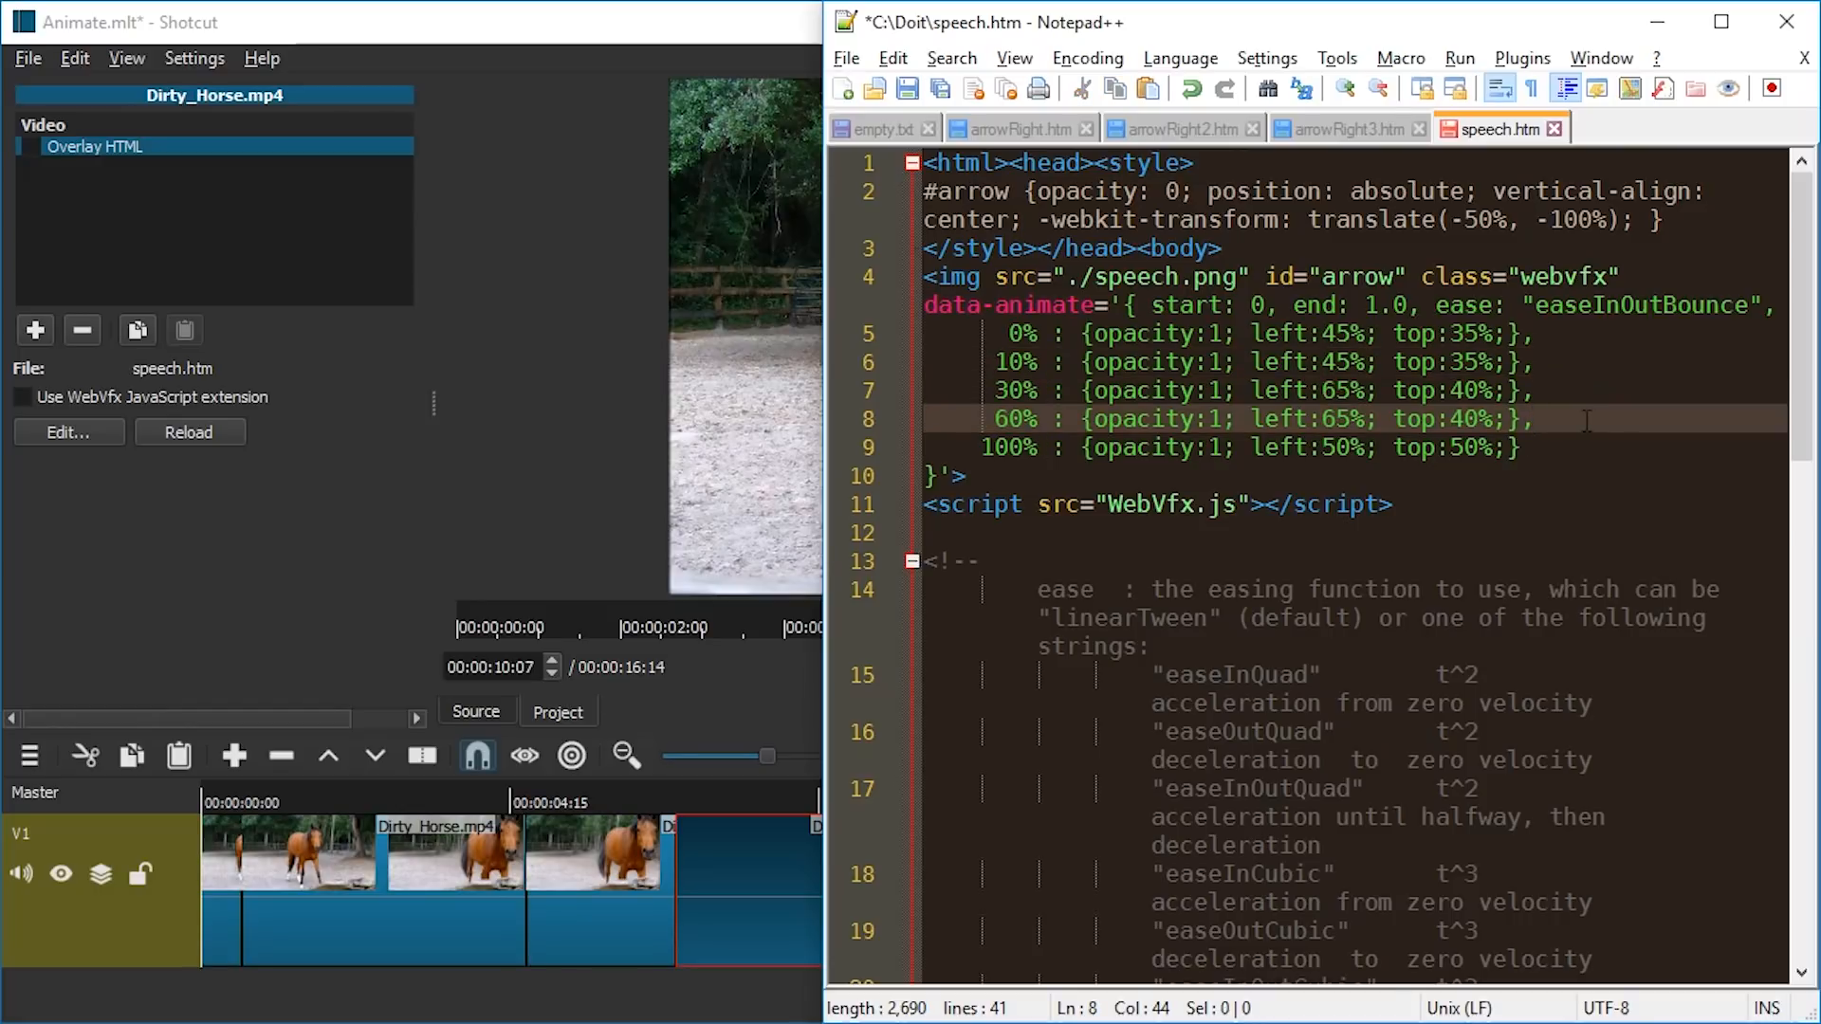
Step: Step through the clip's frames in Shotcut from 00:00:10:07 to 00:00:11:02 to examine where the horse's mouth moves
{"action": "key", "text": "alt+Tab"}
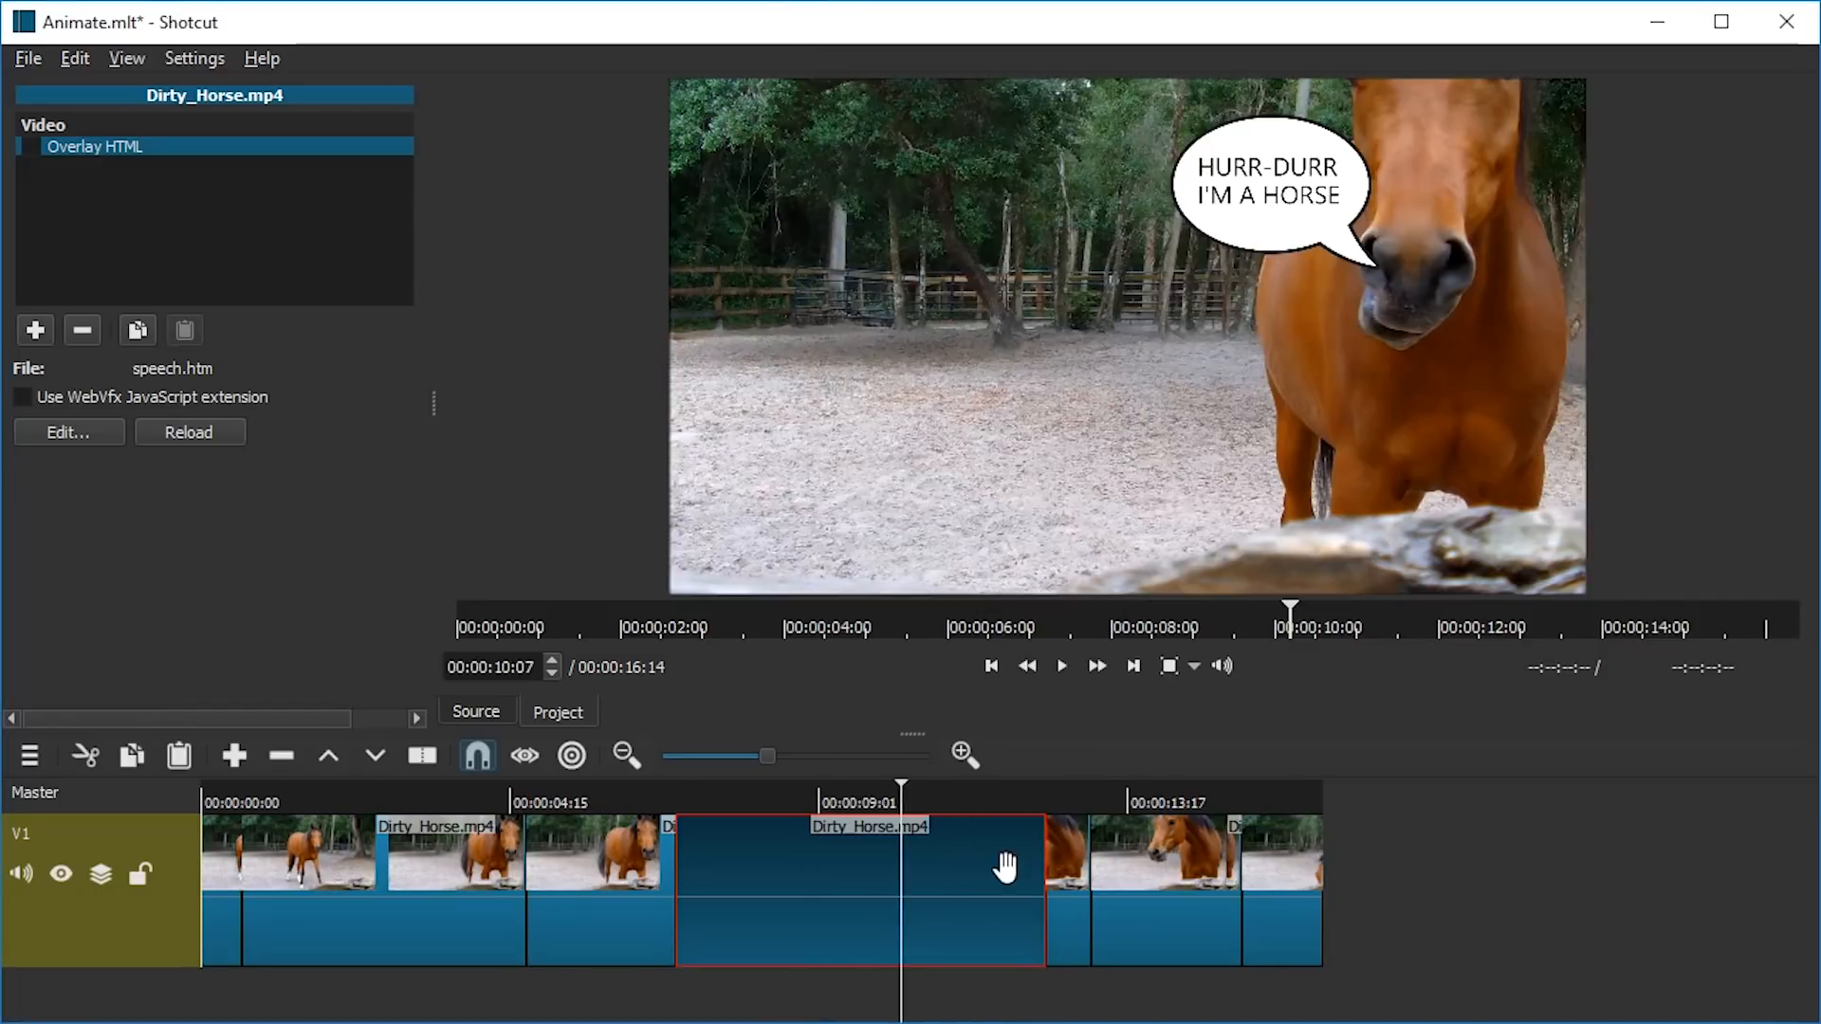
{"action": "key", "text": "Right"}
{"action": "key", "text": "Right"}
{"action": "key", "text": "Right"}
{"action": "key", "text": "Right"}
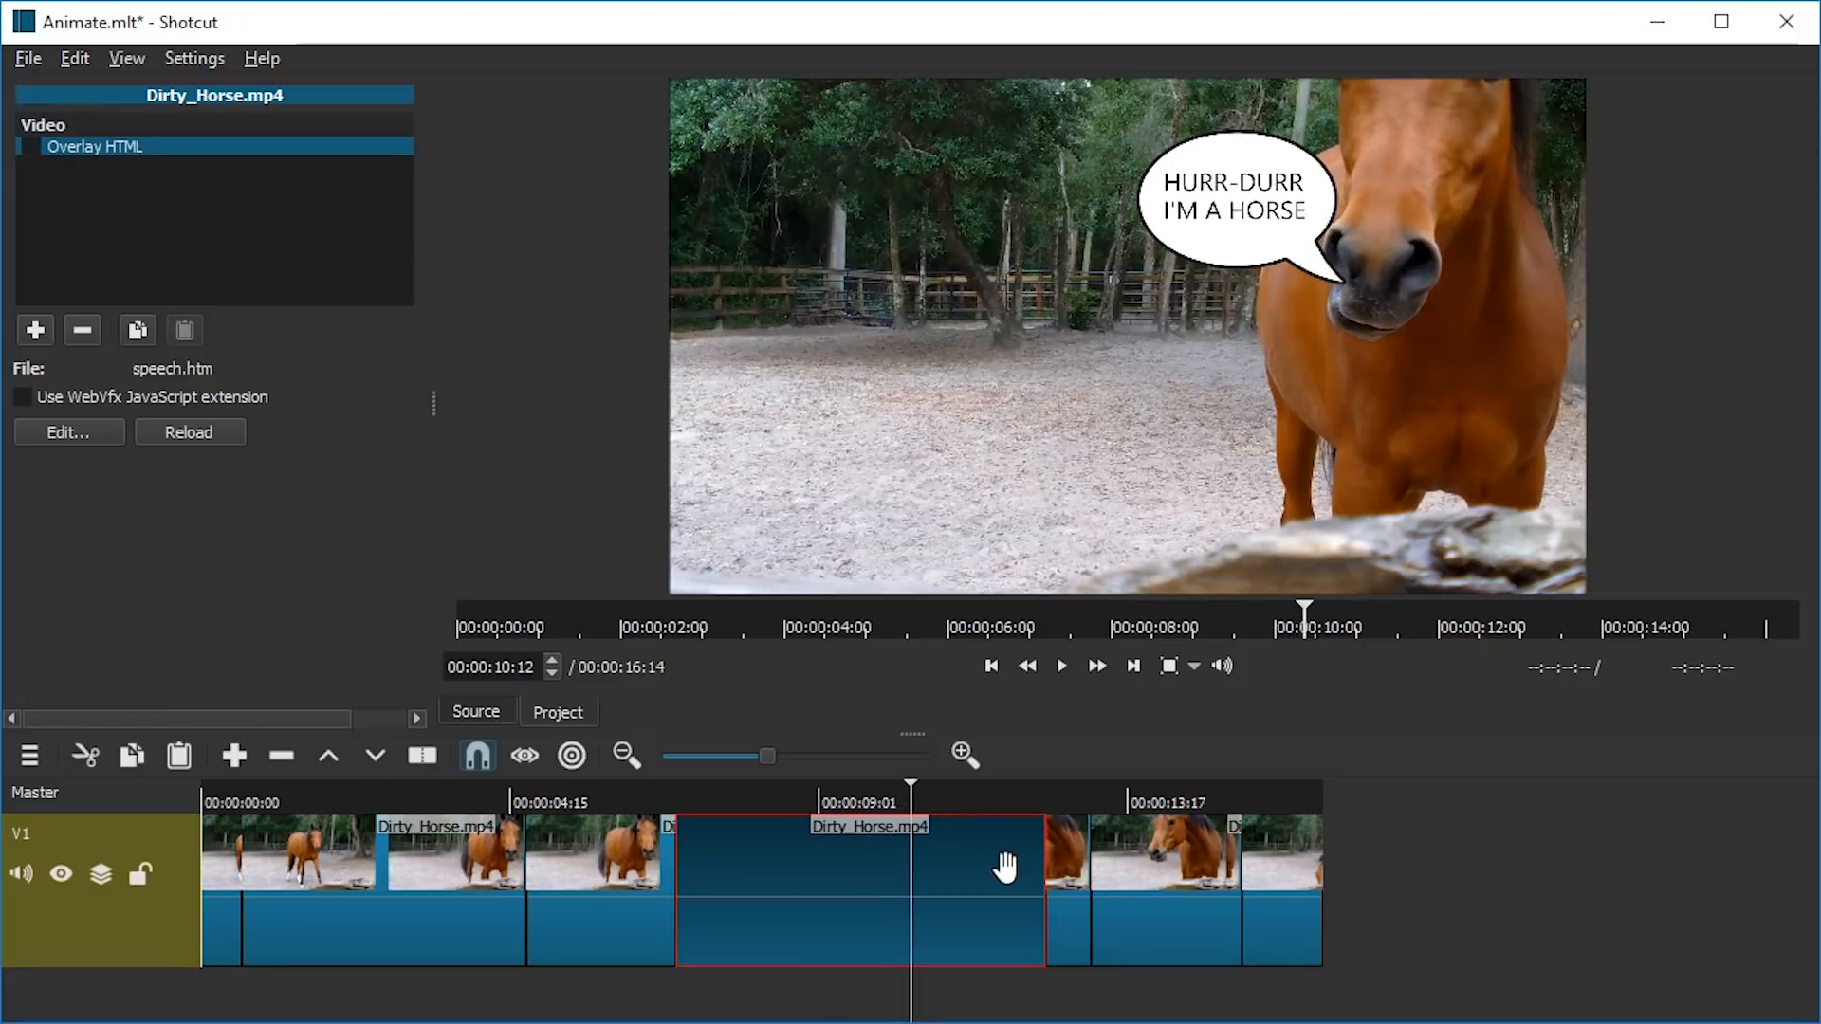
{"action": "key", "text": "Right"}
{"action": "key", "text": "Right"}
{"action": "key", "text": "Right"}
{"action": "key", "text": "Right"}
{"action": "key", "text": "Right"}
{"action": "key", "text": "Right"}
{"action": "key", "text": "Right"}
{"action": "key", "text": "Right"}
{"action": "key", "text": "Right"}
{"action": "key", "text": "Right"}
{"action": "key", "text": "Right"}
{"action": "key", "text": "Right"}
{"action": "key", "text": "Right"}
{"action": "key", "text": "Right"}
{"action": "key", "text": "Right"}
{"action": "key", "text": "Right"}
{"action": "key", "text": "Right"}
{"action": "key", "text": "Right"}
{"action": "key", "text": "Left"}
{"action": "key", "text": "Left"}
{"action": "key", "text": "Left"}
{"action": "key", "text": "Left"}
{"action": "key", "text": "Right"}
{"action": "key", "text": "Right"}
{"action": "key", "text": "Right"}
{"action": "key", "text": "Right"}
{"action": "key", "text": "Right"}
{"action": "key", "text": "Right"}
{"action": "key", "text": "Right"}
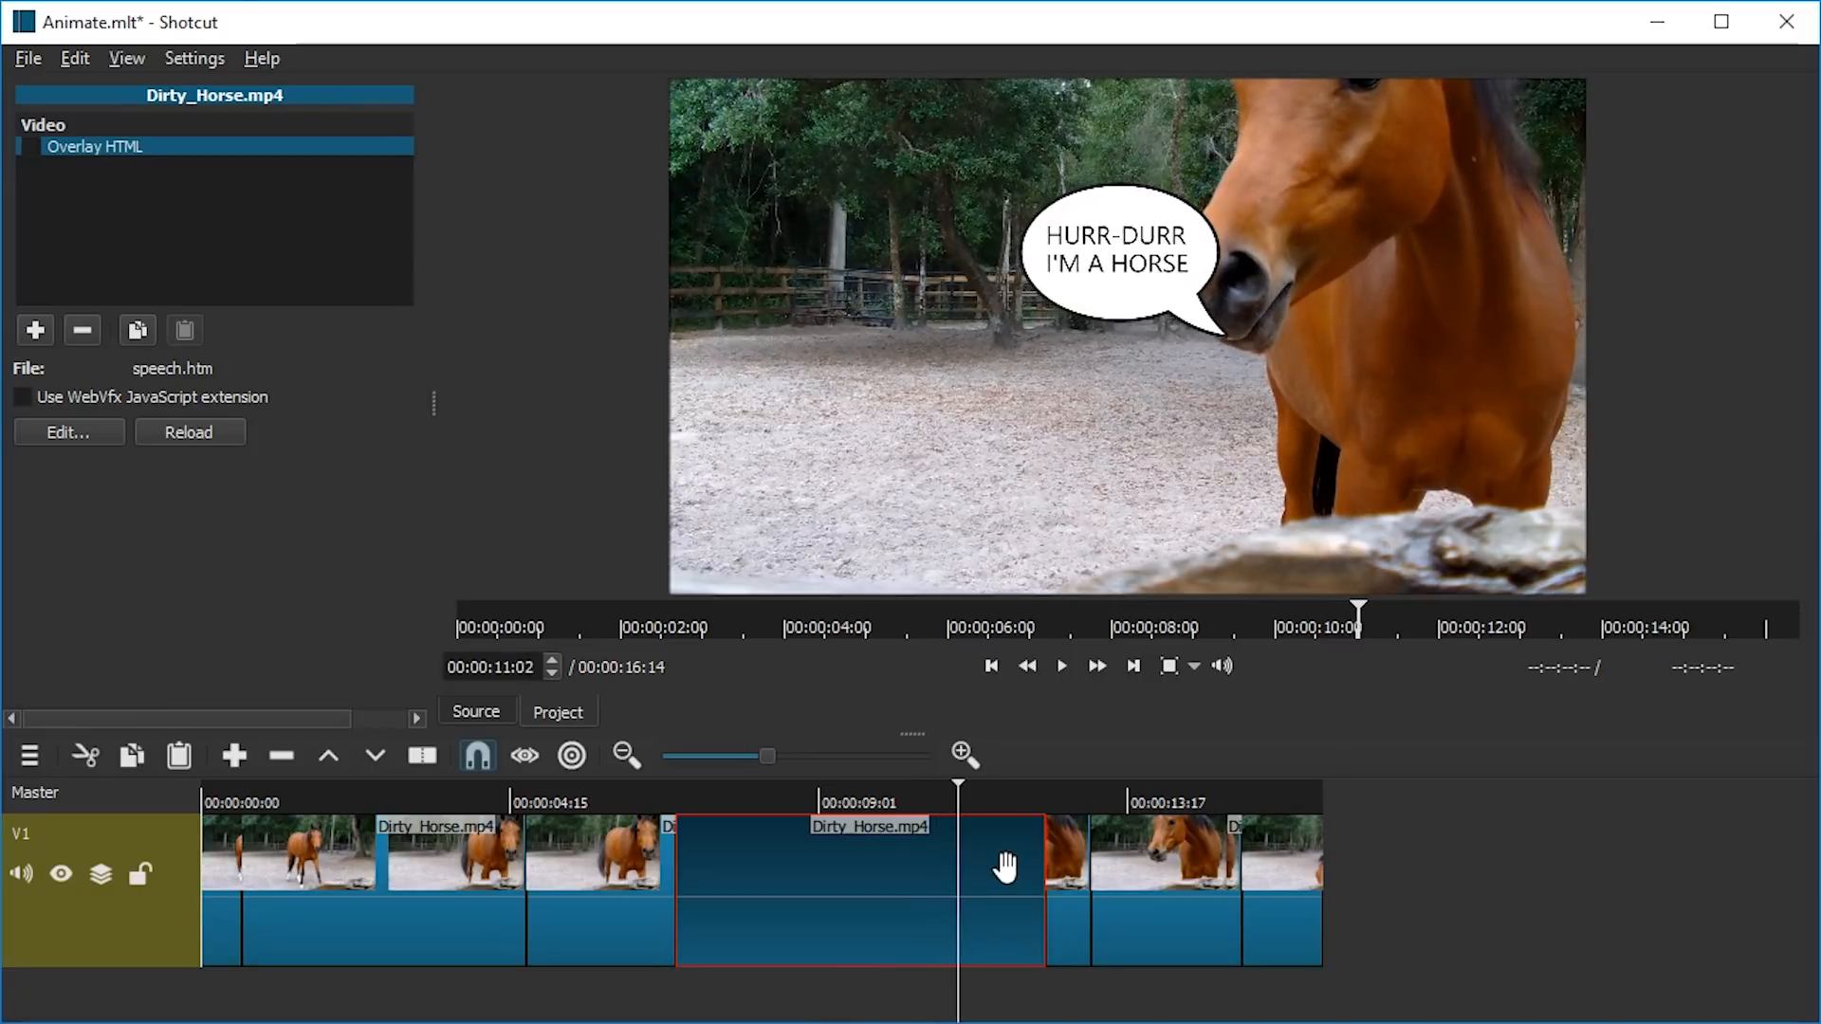
Step: In Notepad++, paste another keyframe copy below the 60% line in speech.htm and make it the 80% keyframe
{"action": "key", "text": "alt+Tab"}
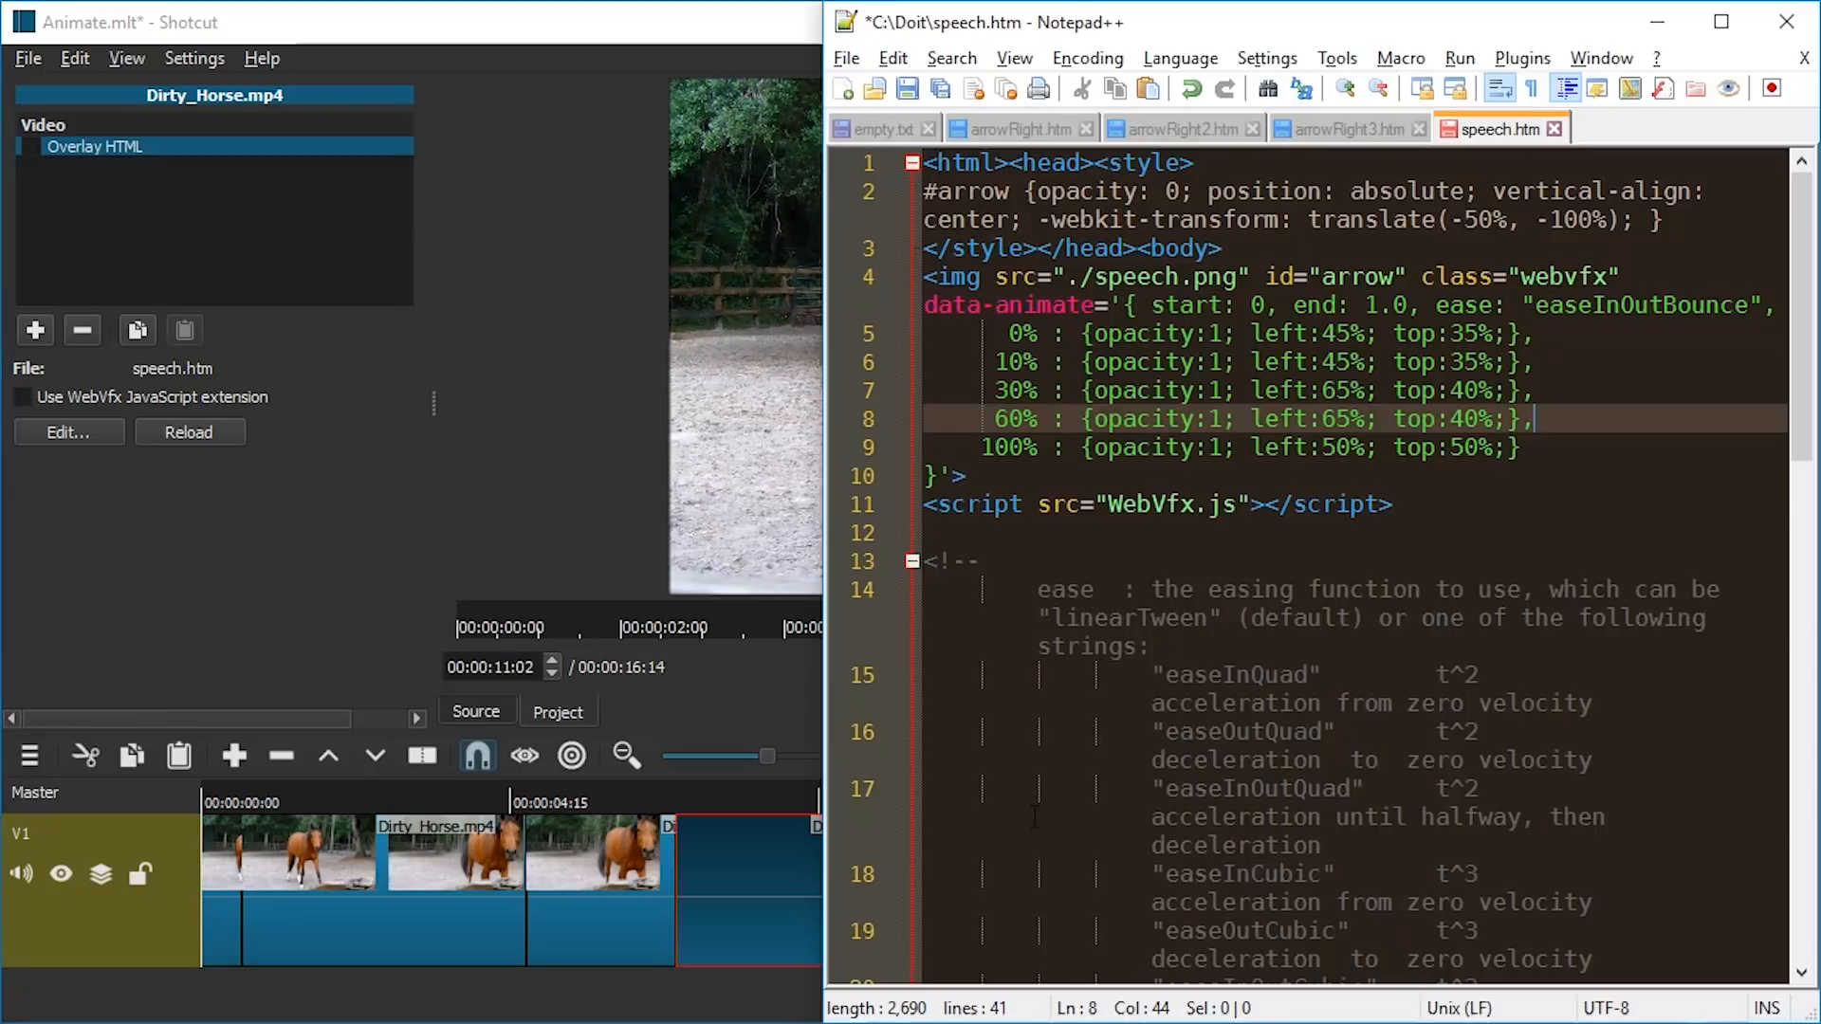
{"action": "key", "text": "alt+Tab"}
{"action": "key", "text": "alt+Tab"}
{"action": "key", "text": "Return"}
{"action": "type", "text": "0% : {opacity:1; left:45%; top:35%;},"}
{"action": "key", "text": "Home"}
{"action": "type", "text": "8"}
Step: Set the 80% keyframe's left to 50%, checking the frame in Shotcut, then save speech.htm and reload the overlay
{"action": "key", "text": "Right"}
{"action": "key", "text": "Right"}
{"action": "key", "text": "Right"}
{"action": "key", "text": "Right"}
{"action": "key", "text": "Right"}
{"action": "key", "text": "Right"}
{"action": "key", "text": "Right"}
{"action": "key", "text": "Right"}
{"action": "key", "text": "Right"}
{"action": "key", "text": "Right"}
{"action": "key", "text": "Right"}
{"action": "key", "text": "Right"}
{"action": "key", "text": "Right"}
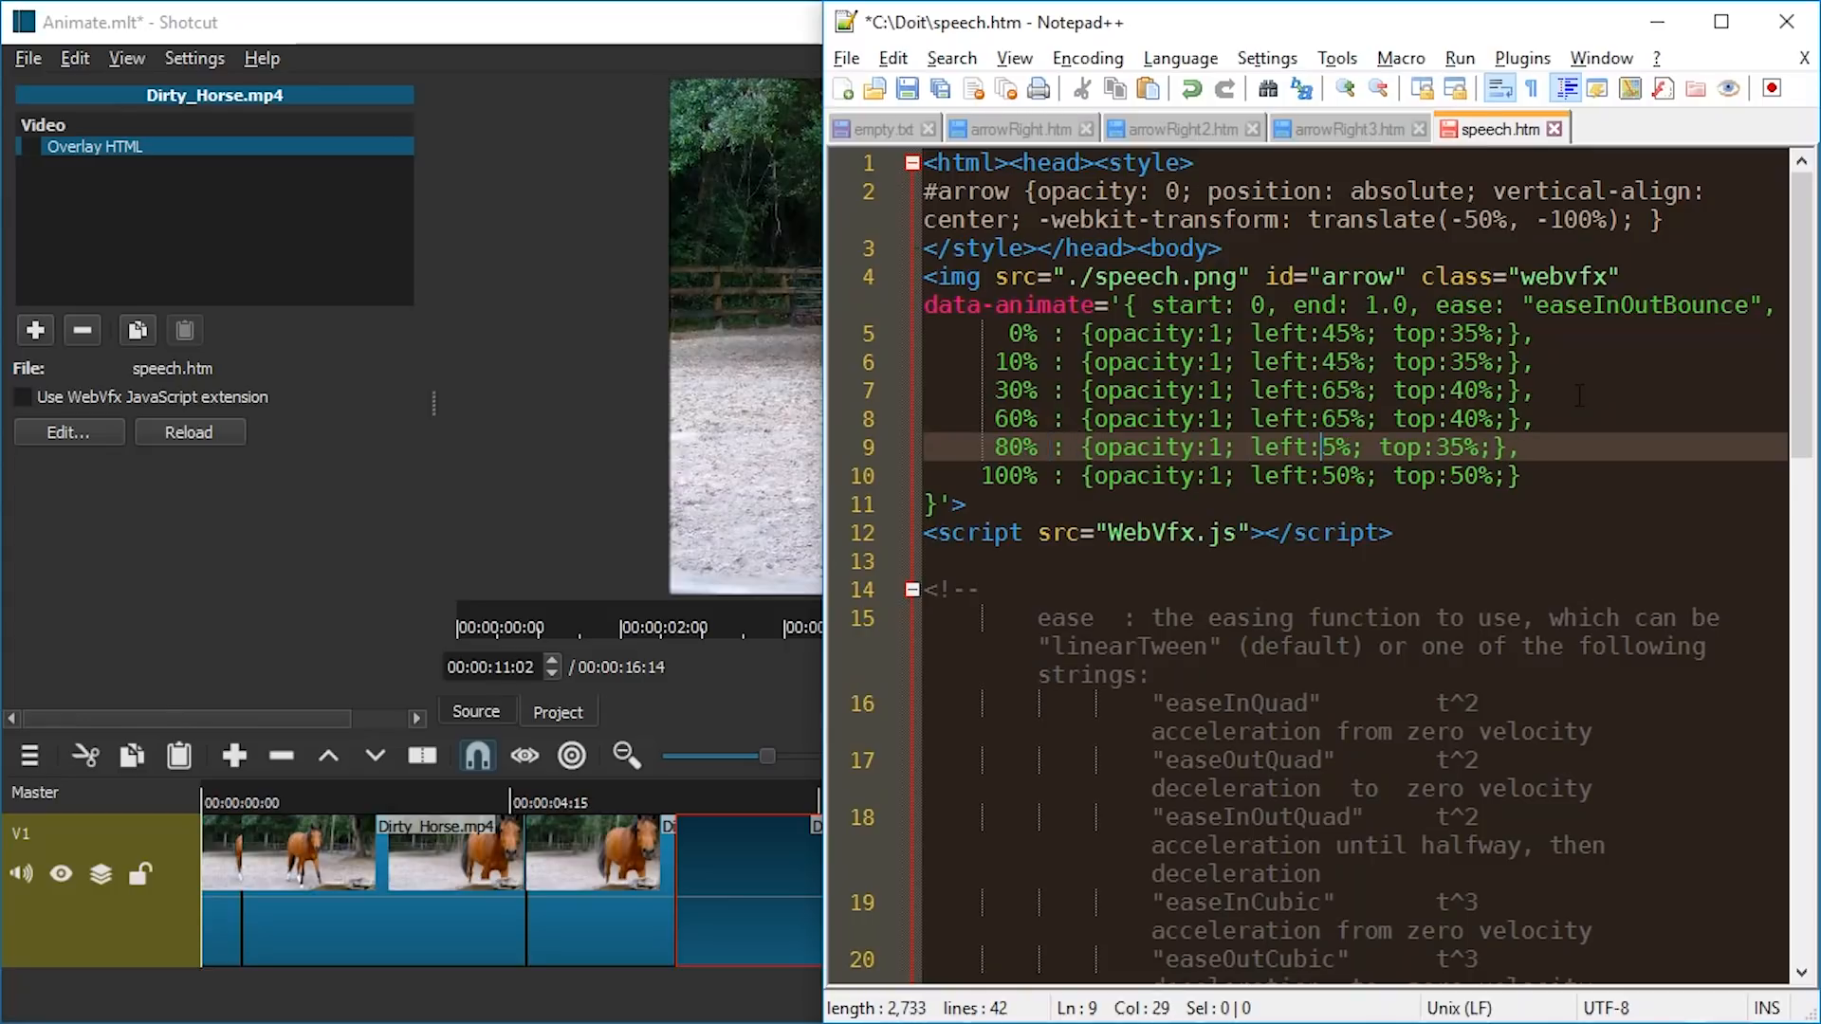
{"action": "key", "text": "alt+Tab"}
{"action": "key", "text": "alt+Tab"}
{"action": "key", "text": "alt+Tab"}
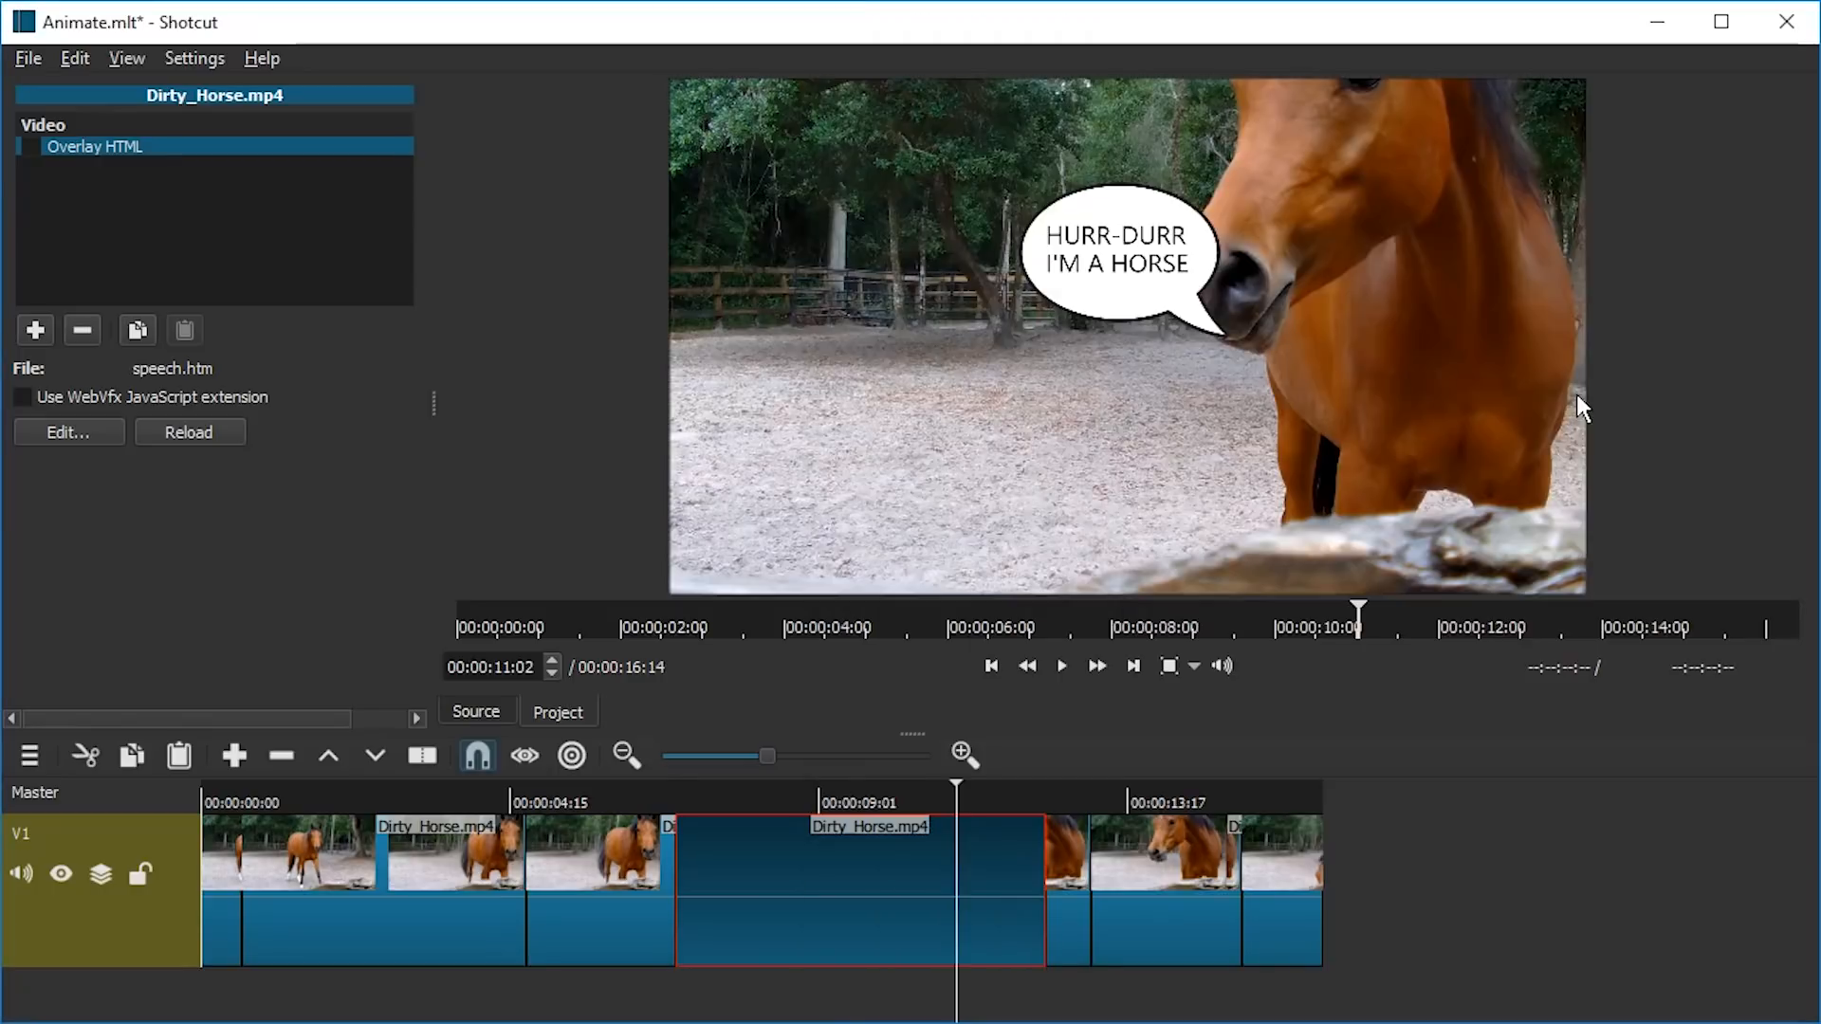
{"action": "key", "text": "alt+Tab"}
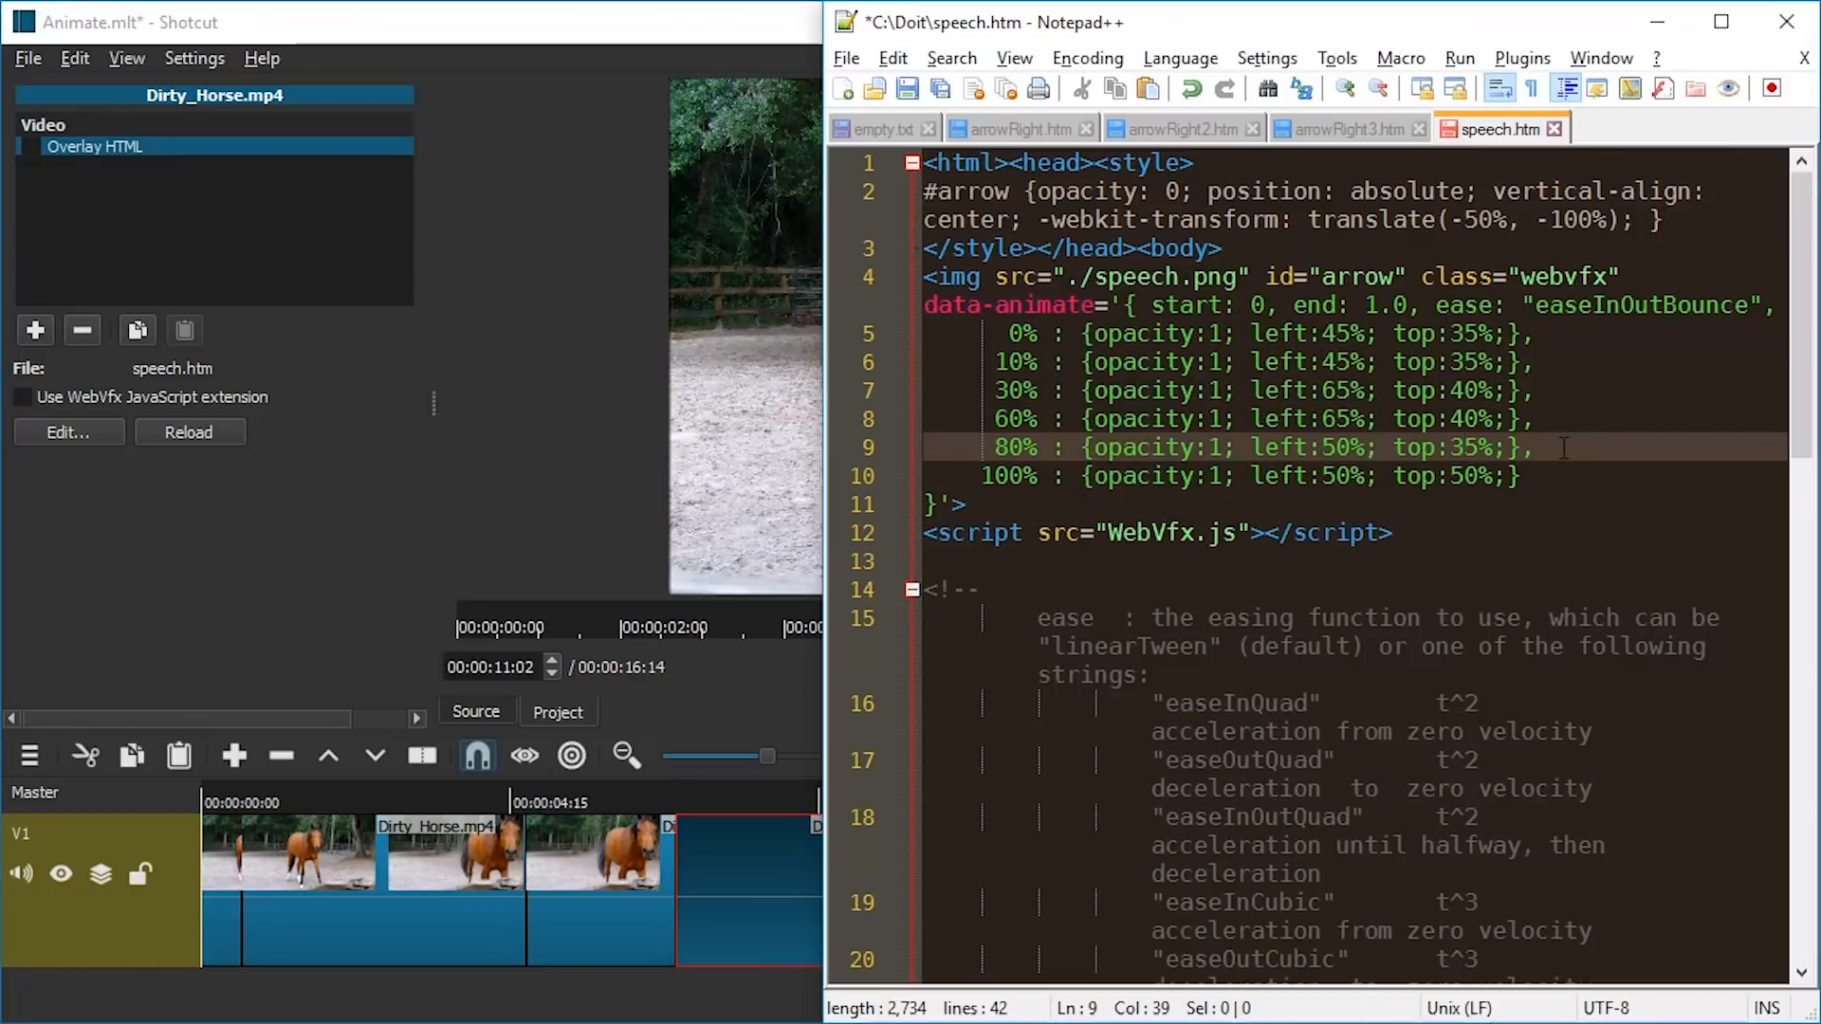
{"action": "key", "text": "ctrl+s"}
{"action": "left_click", "coordinate": [674, 248]}
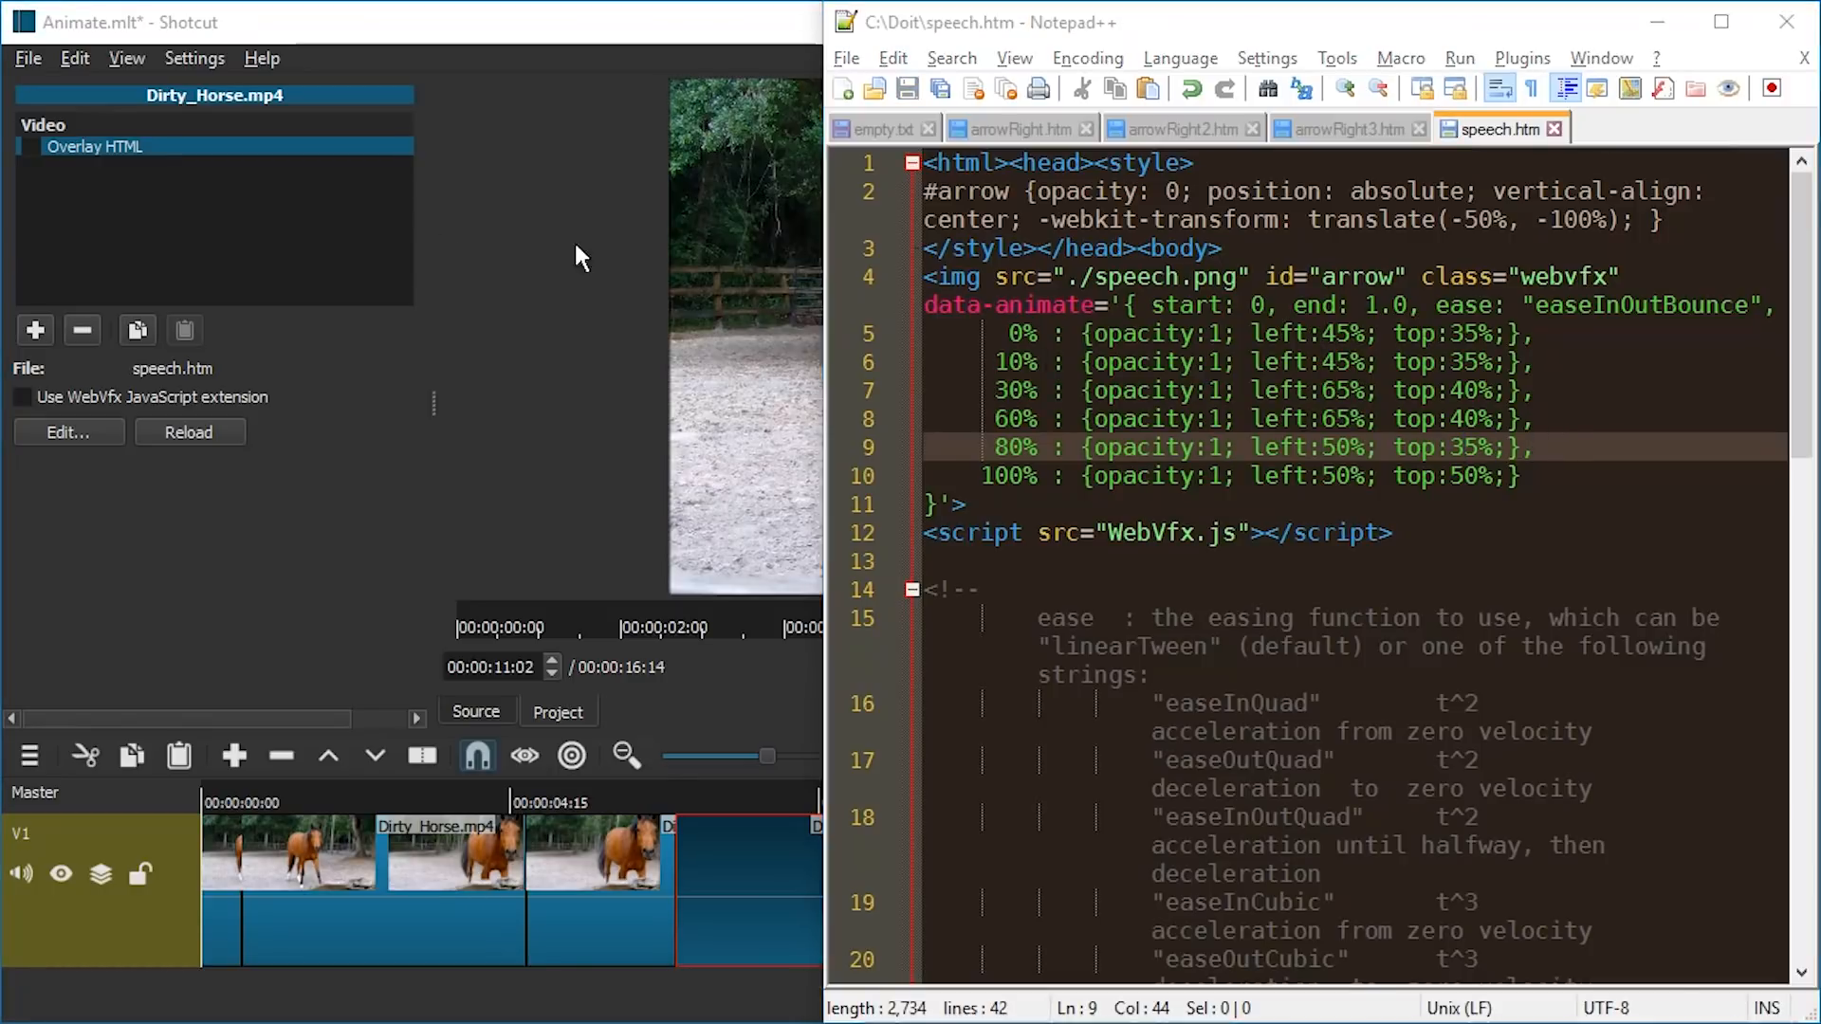
{"action": "left_click", "coordinate": [165, 427]}
Step: Play the clip from its start and return to about 00:00:10 to examine when the bubble should move
{"action": "left_click", "coordinate": [680, 801]}
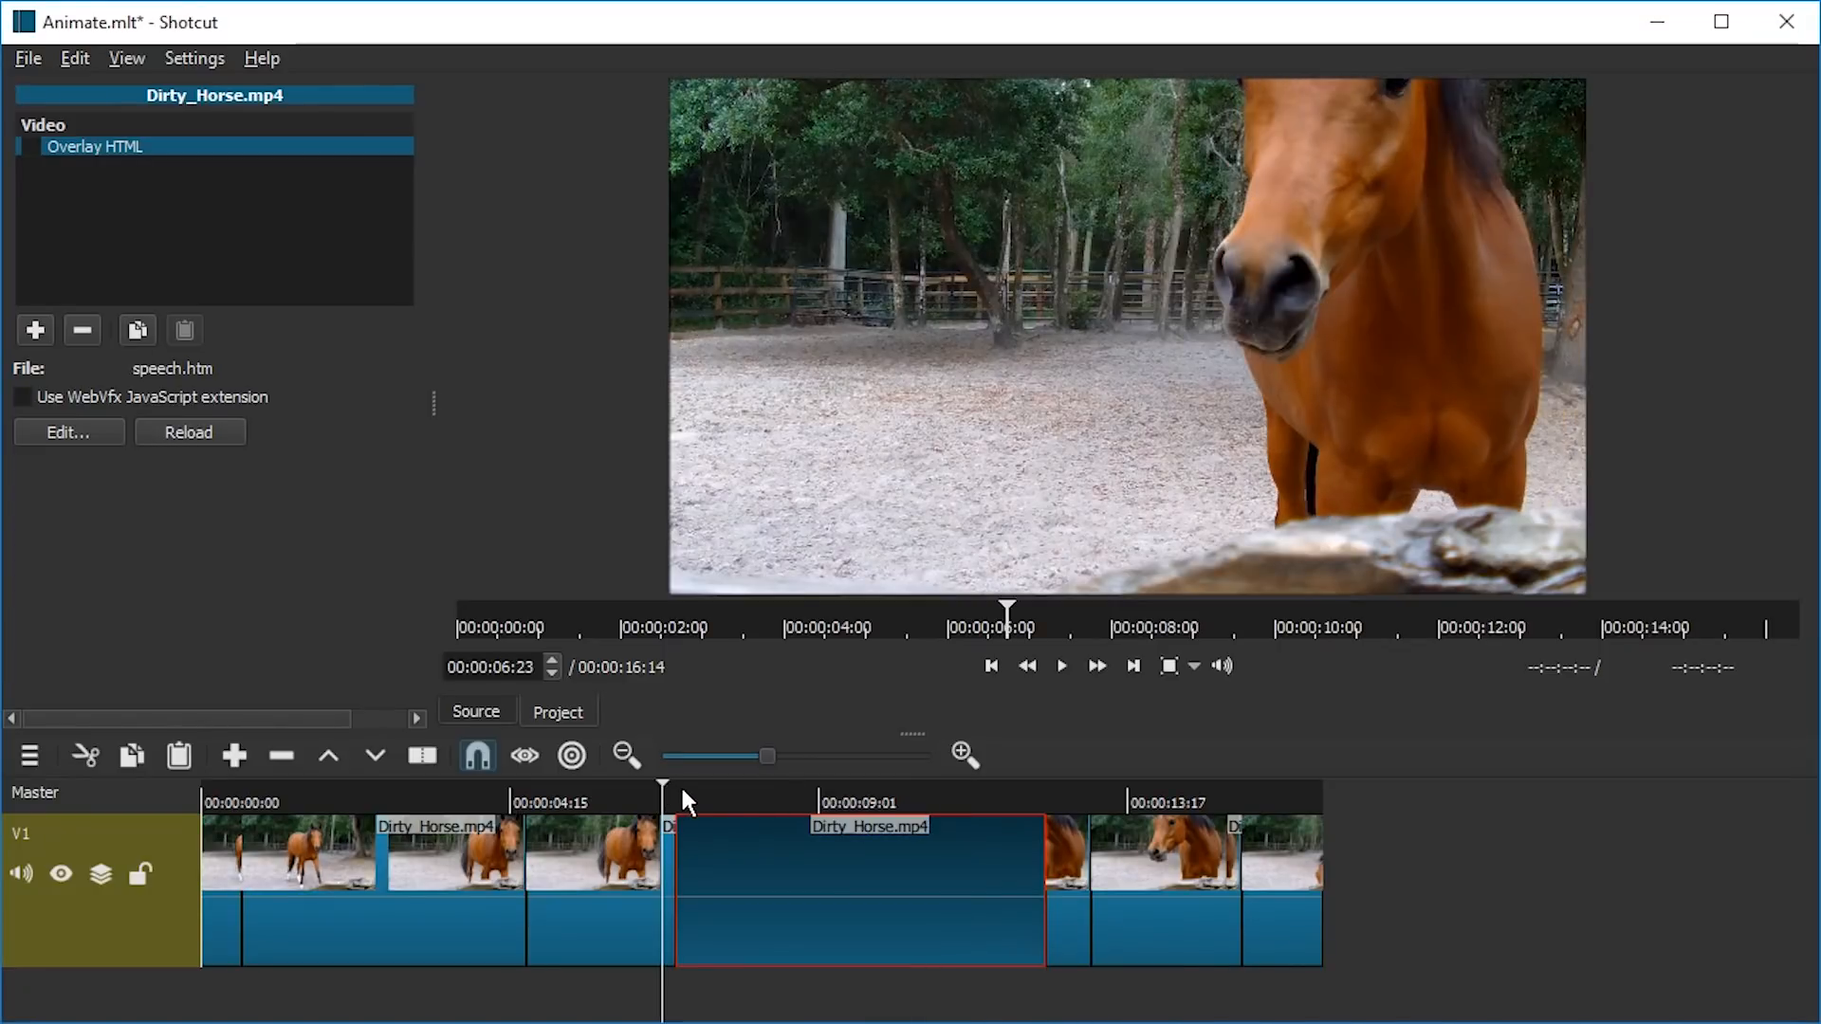
{"action": "key", "text": "space"}
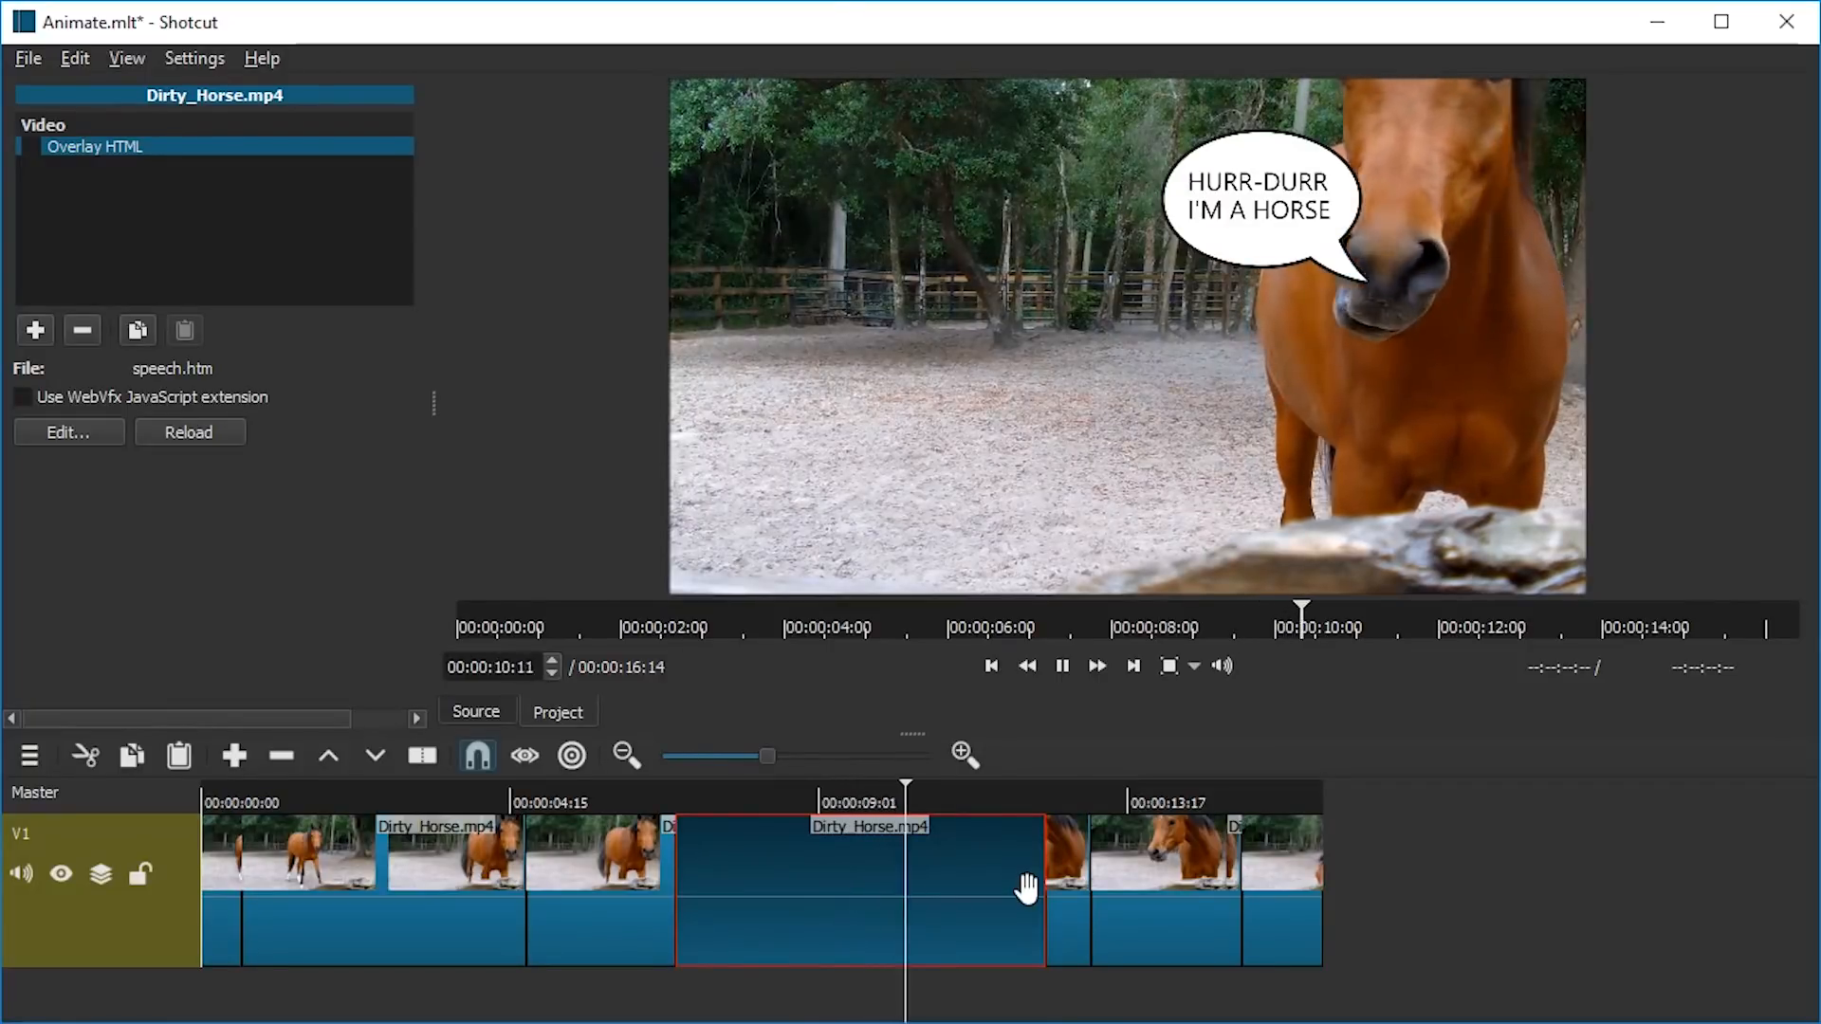
{"action": "key", "text": "space"}
{"action": "left_click", "coordinate": [883, 799]}
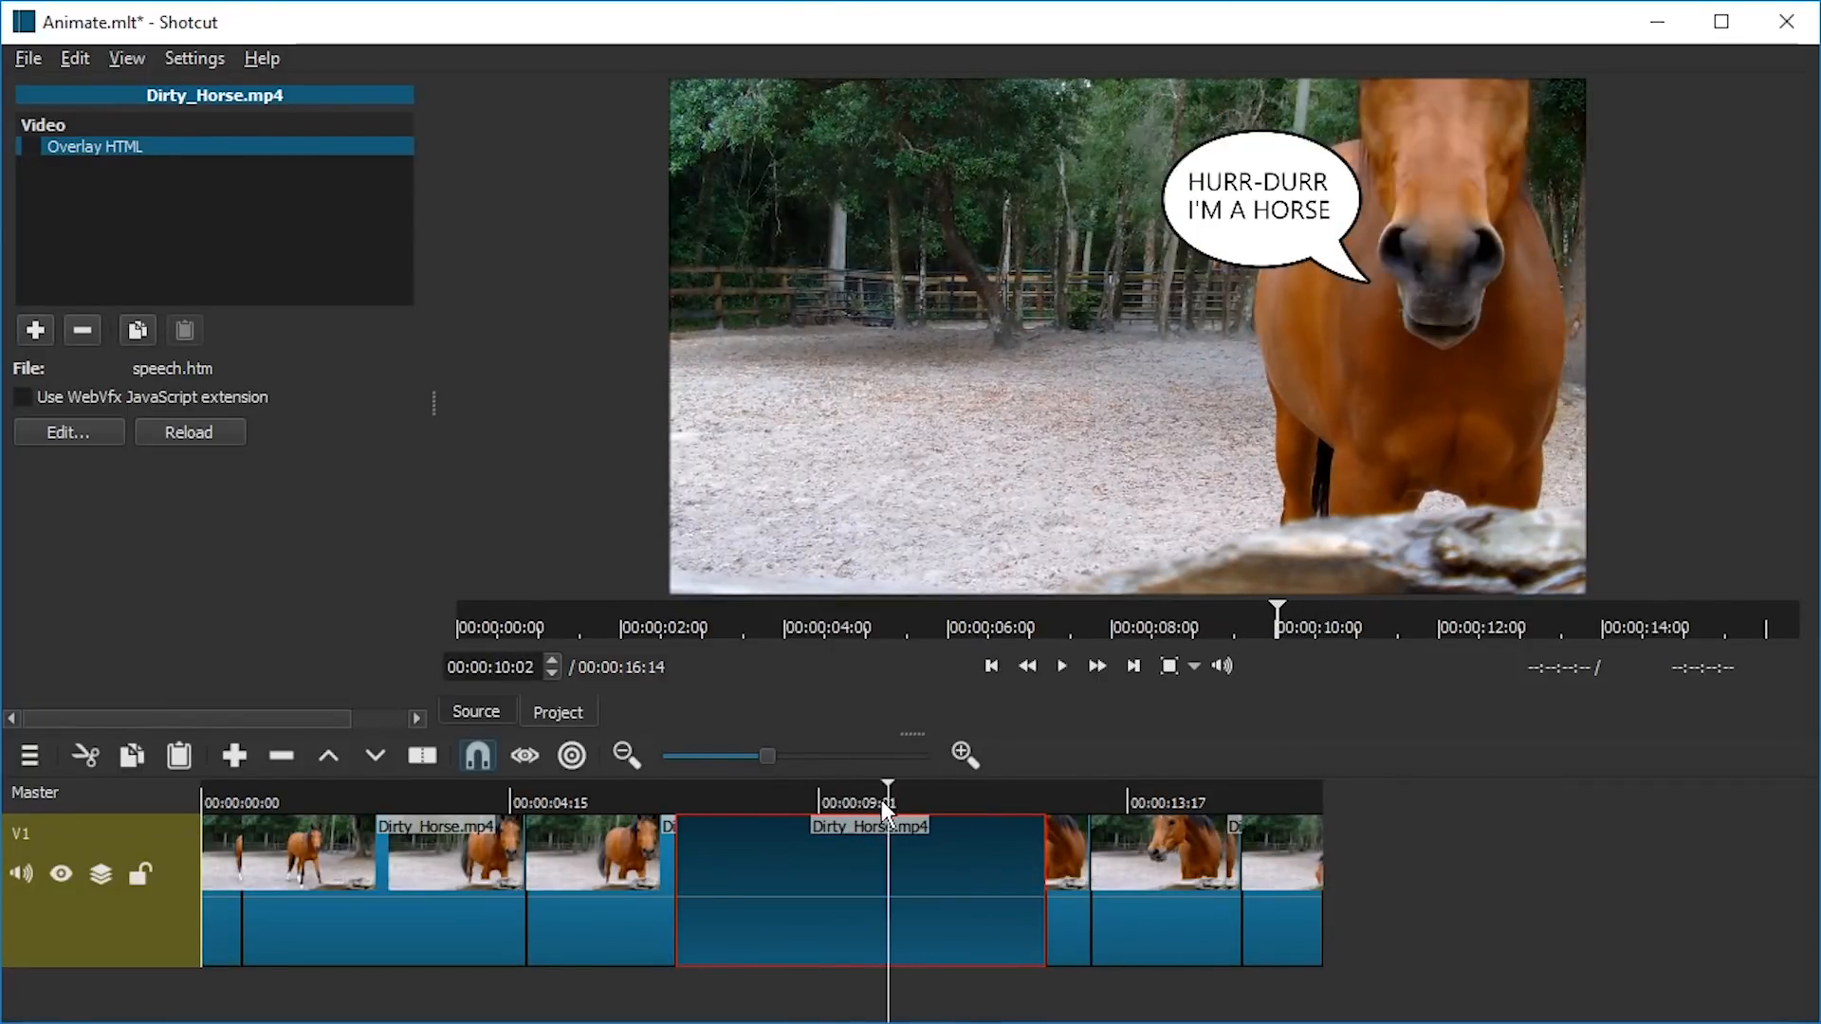
Step: In Notepad++, change the 60% keyframe's time to 55% so the bubble starts moving earlier
{"action": "key", "text": "alt+Tab"}
{"action": "left_click", "coordinate": [1013, 447]}
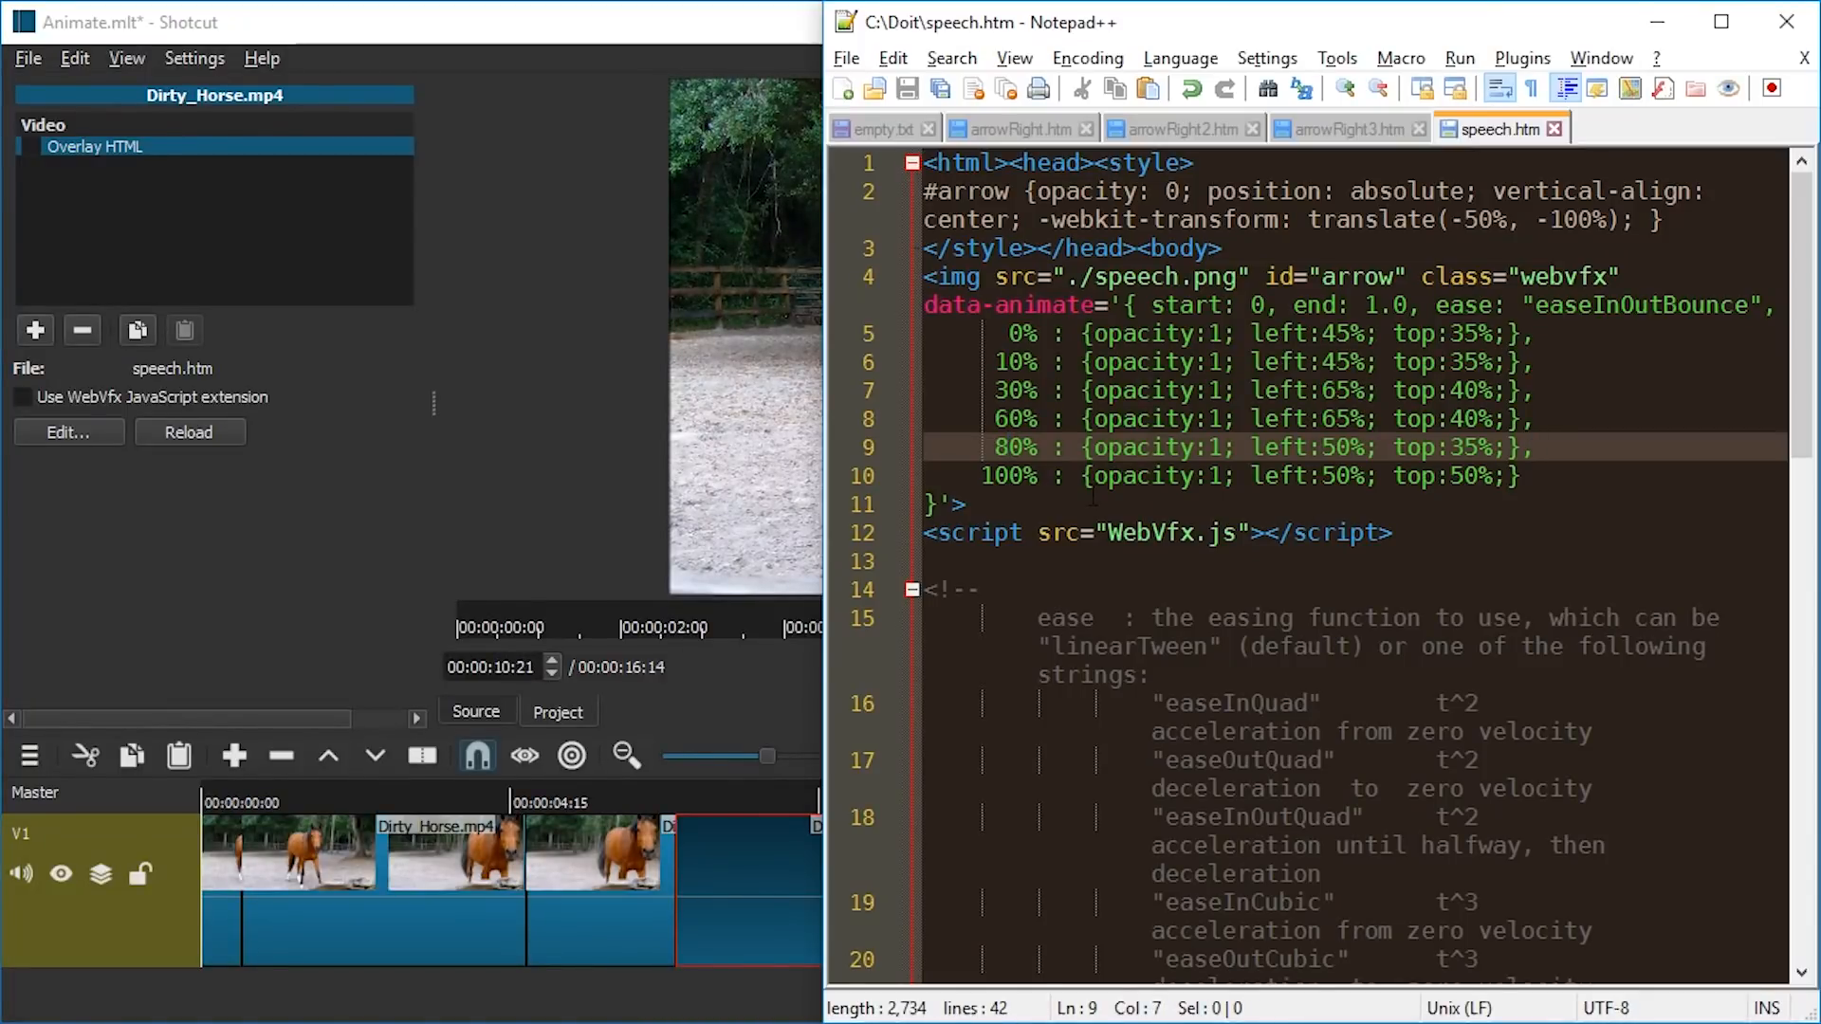
{"action": "key", "text": "Up"}
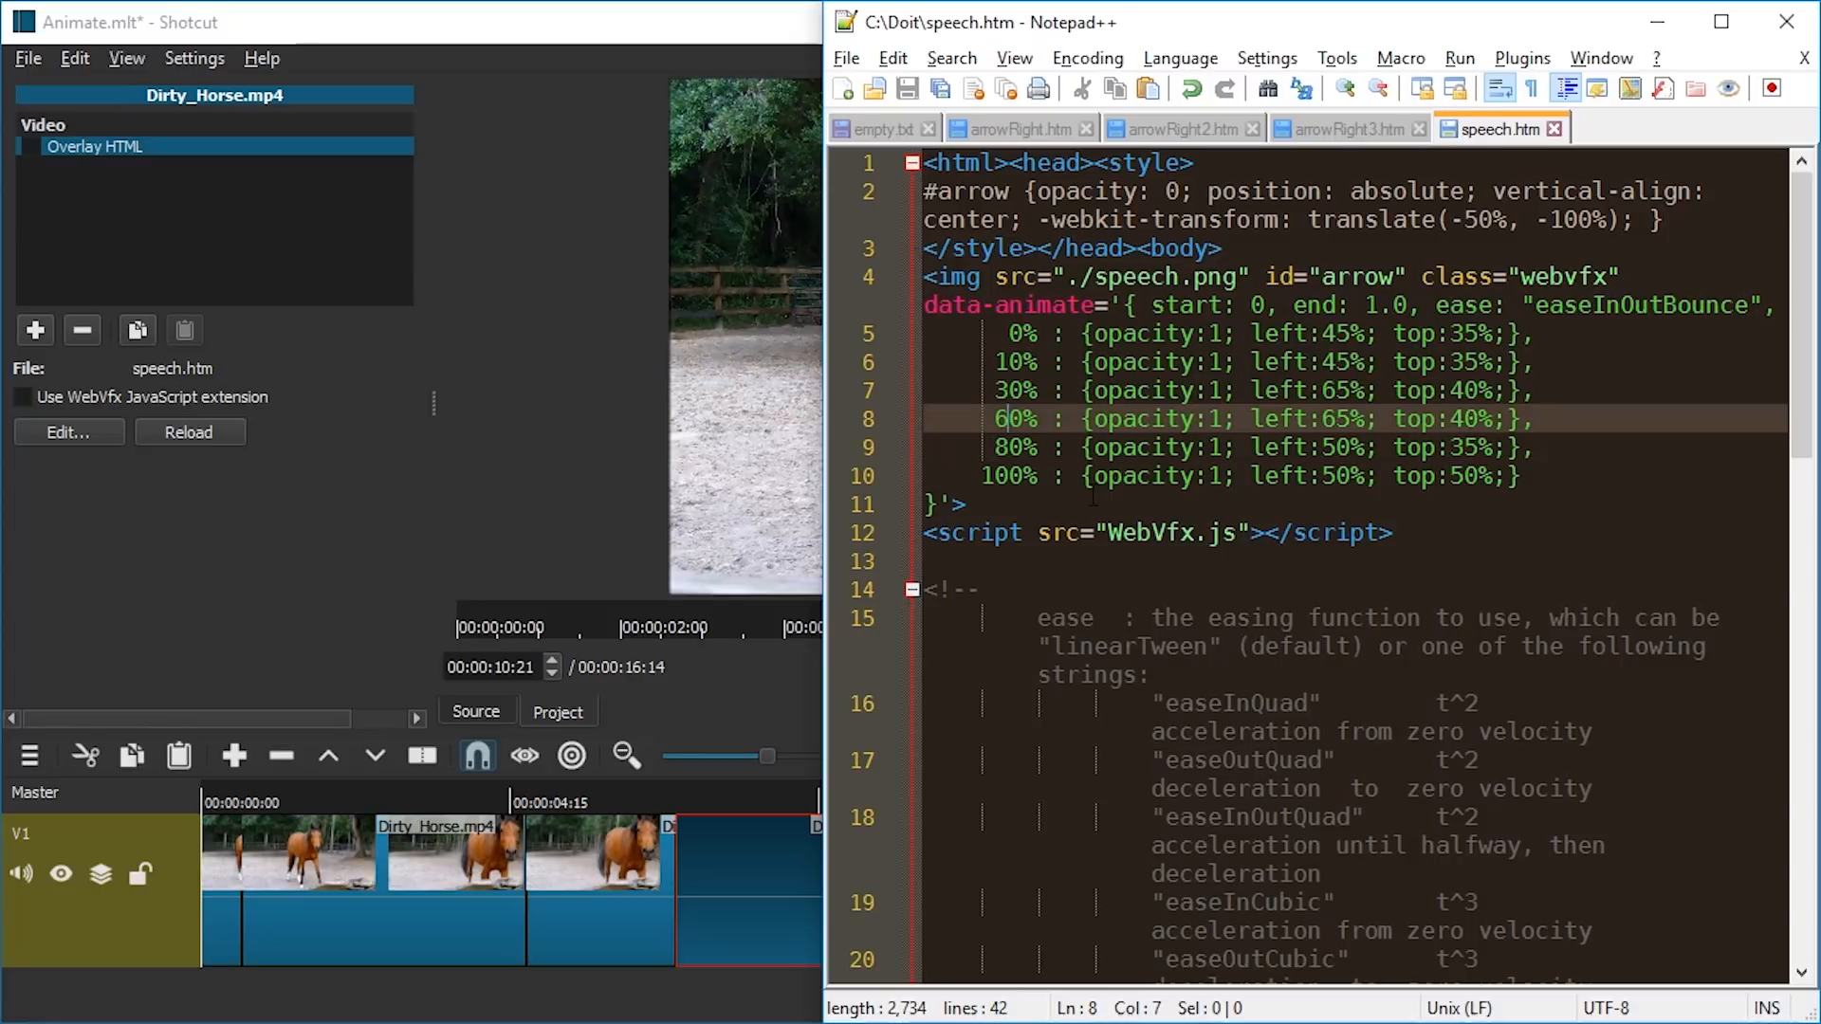
{"action": "key", "text": "BackSpace"}
{"action": "key", "text": "Delete"}
{"action": "type", "text": "55"}
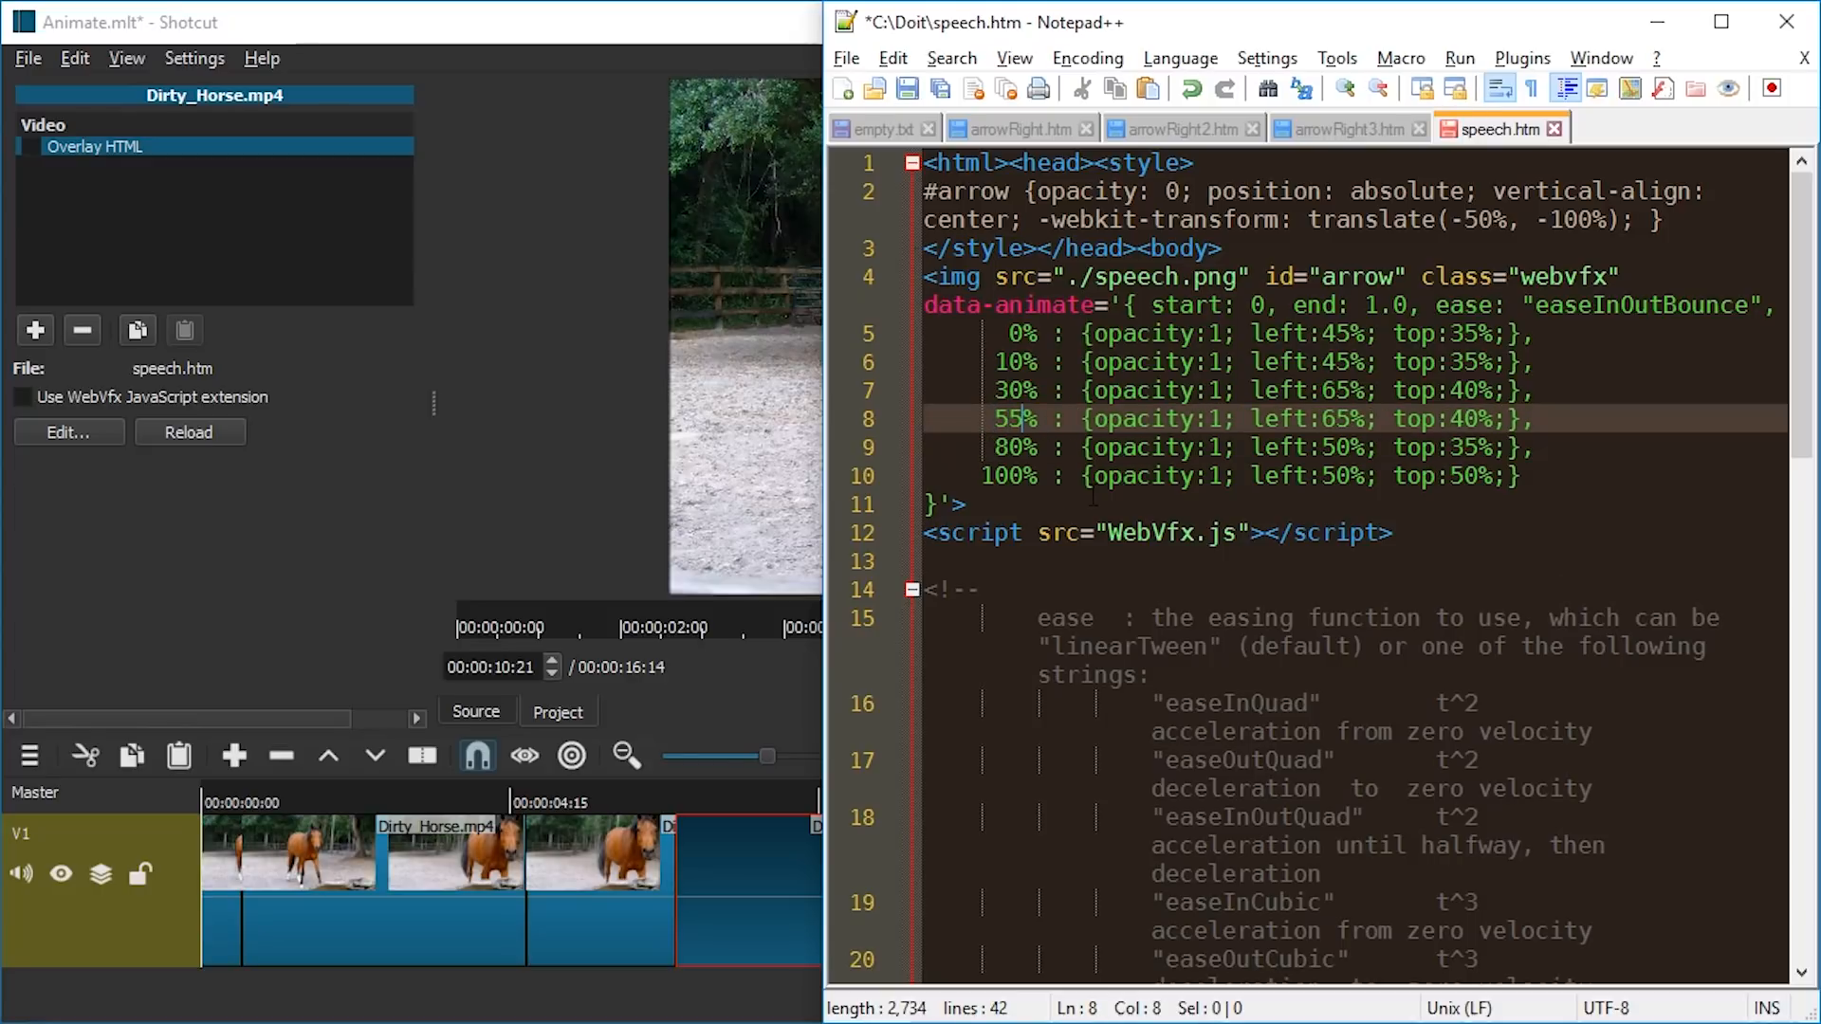
Step: Replace the animation's ease value with linearTween, copied from the easing notes, and save speech.htm
{"action": "double_click", "coordinate": [1599, 305]}
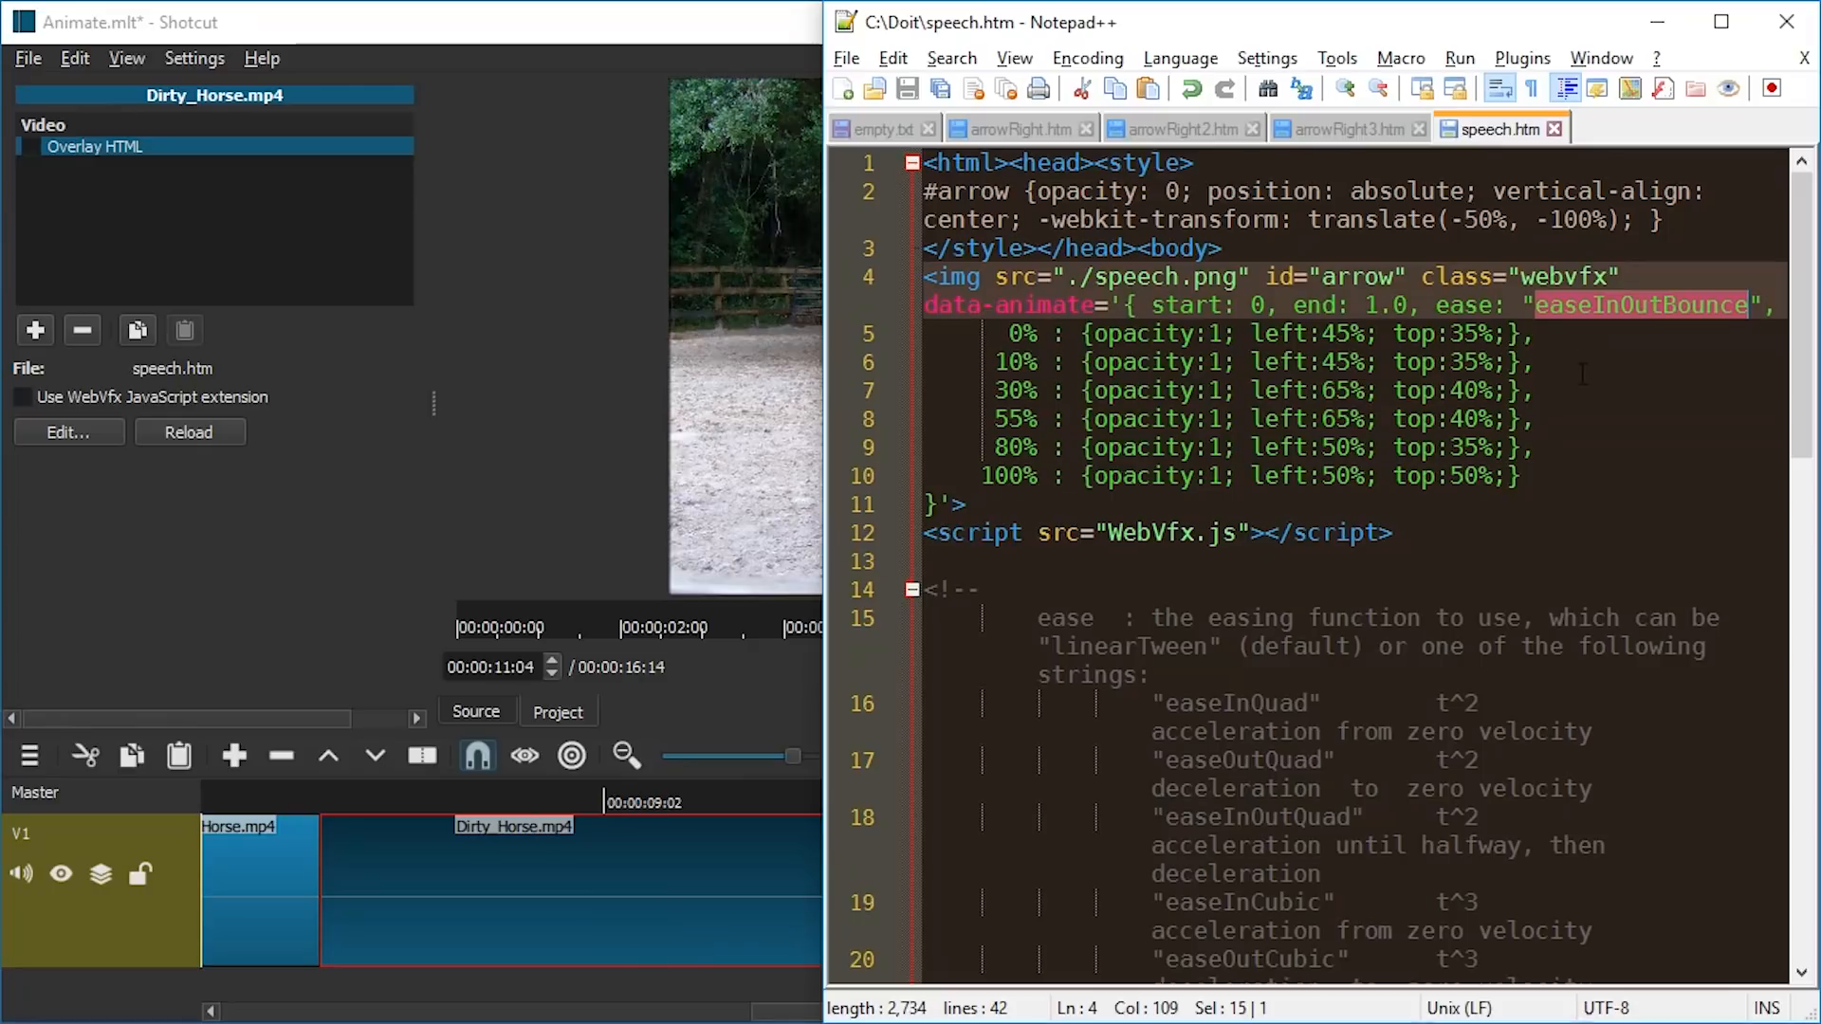
{"action": "double_click", "coordinate": [1143, 643]}
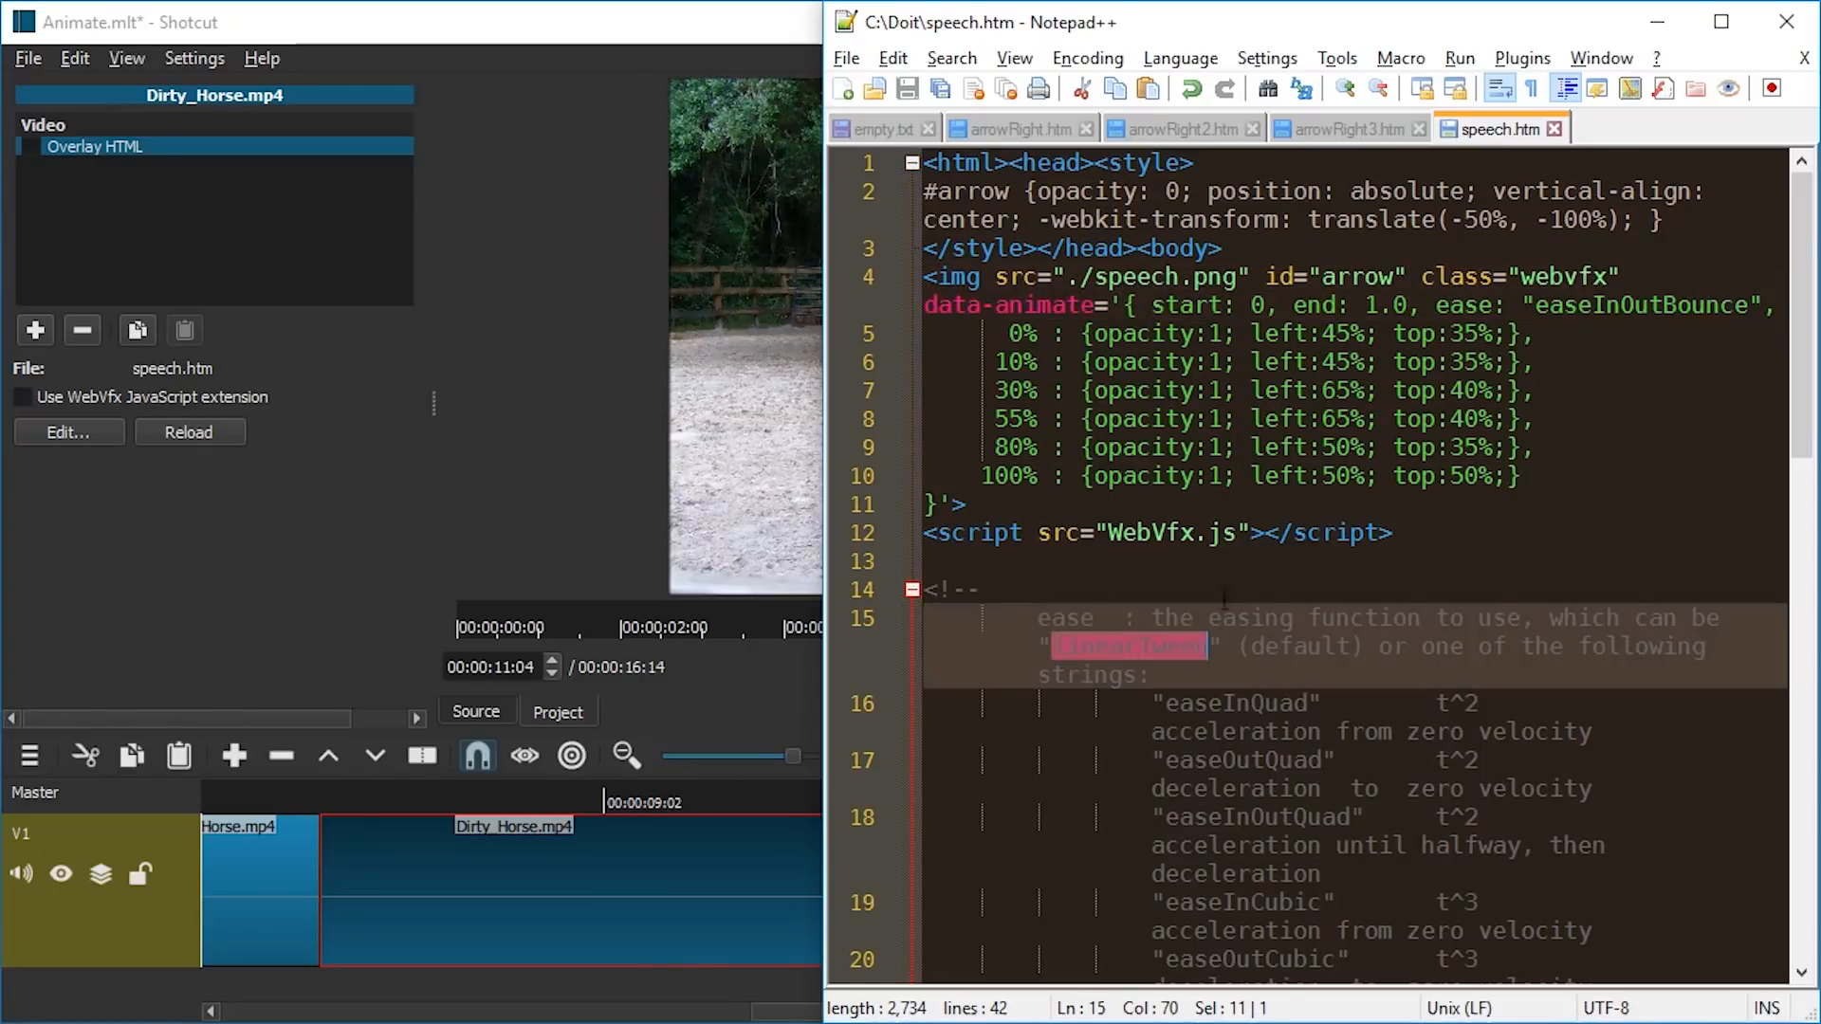
{"action": "key", "text": "ctrl+c"}
{"action": "double_click", "coordinate": [1599, 305]}
{"action": "key", "text": "ctrl+v"}
{"action": "key", "text": "ctrl+s"}
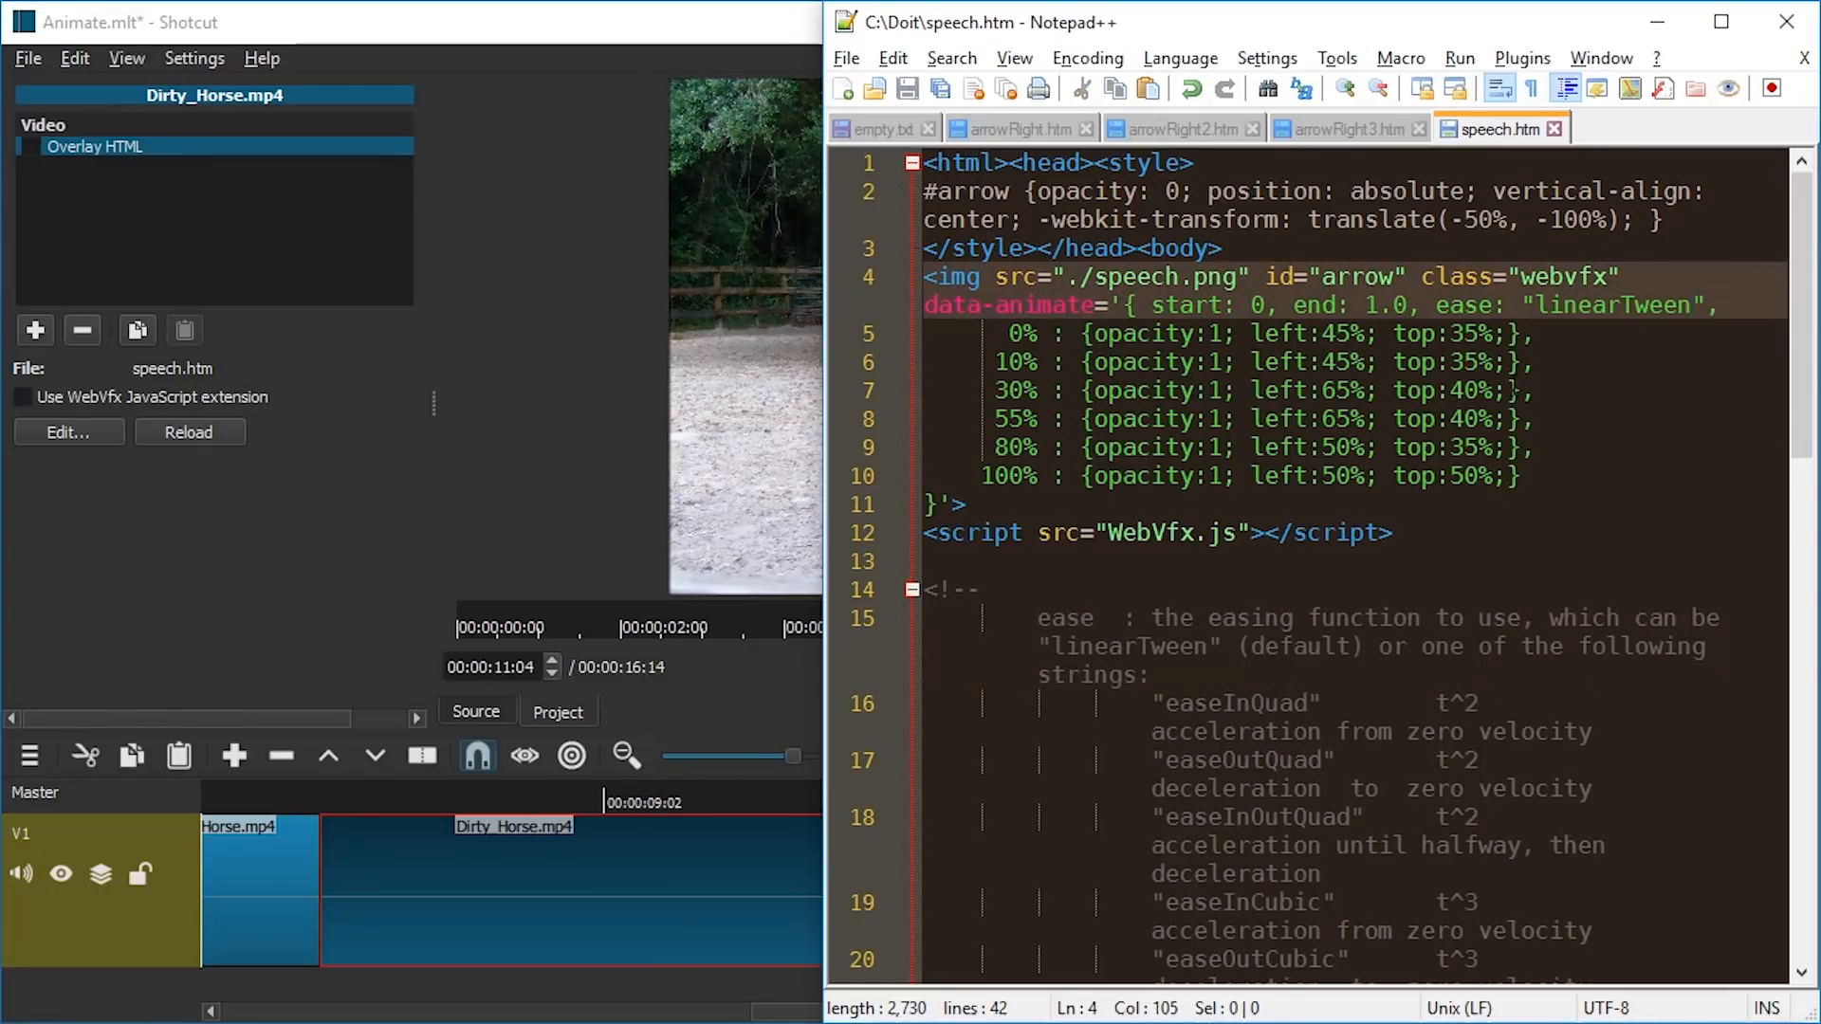
Step: Play the clip in Shotcut from its start to examine how the bubble follows the horse's mouth
{"action": "left_click", "coordinate": [754, 823]}
{"action": "left_click", "coordinate": [332, 808]}
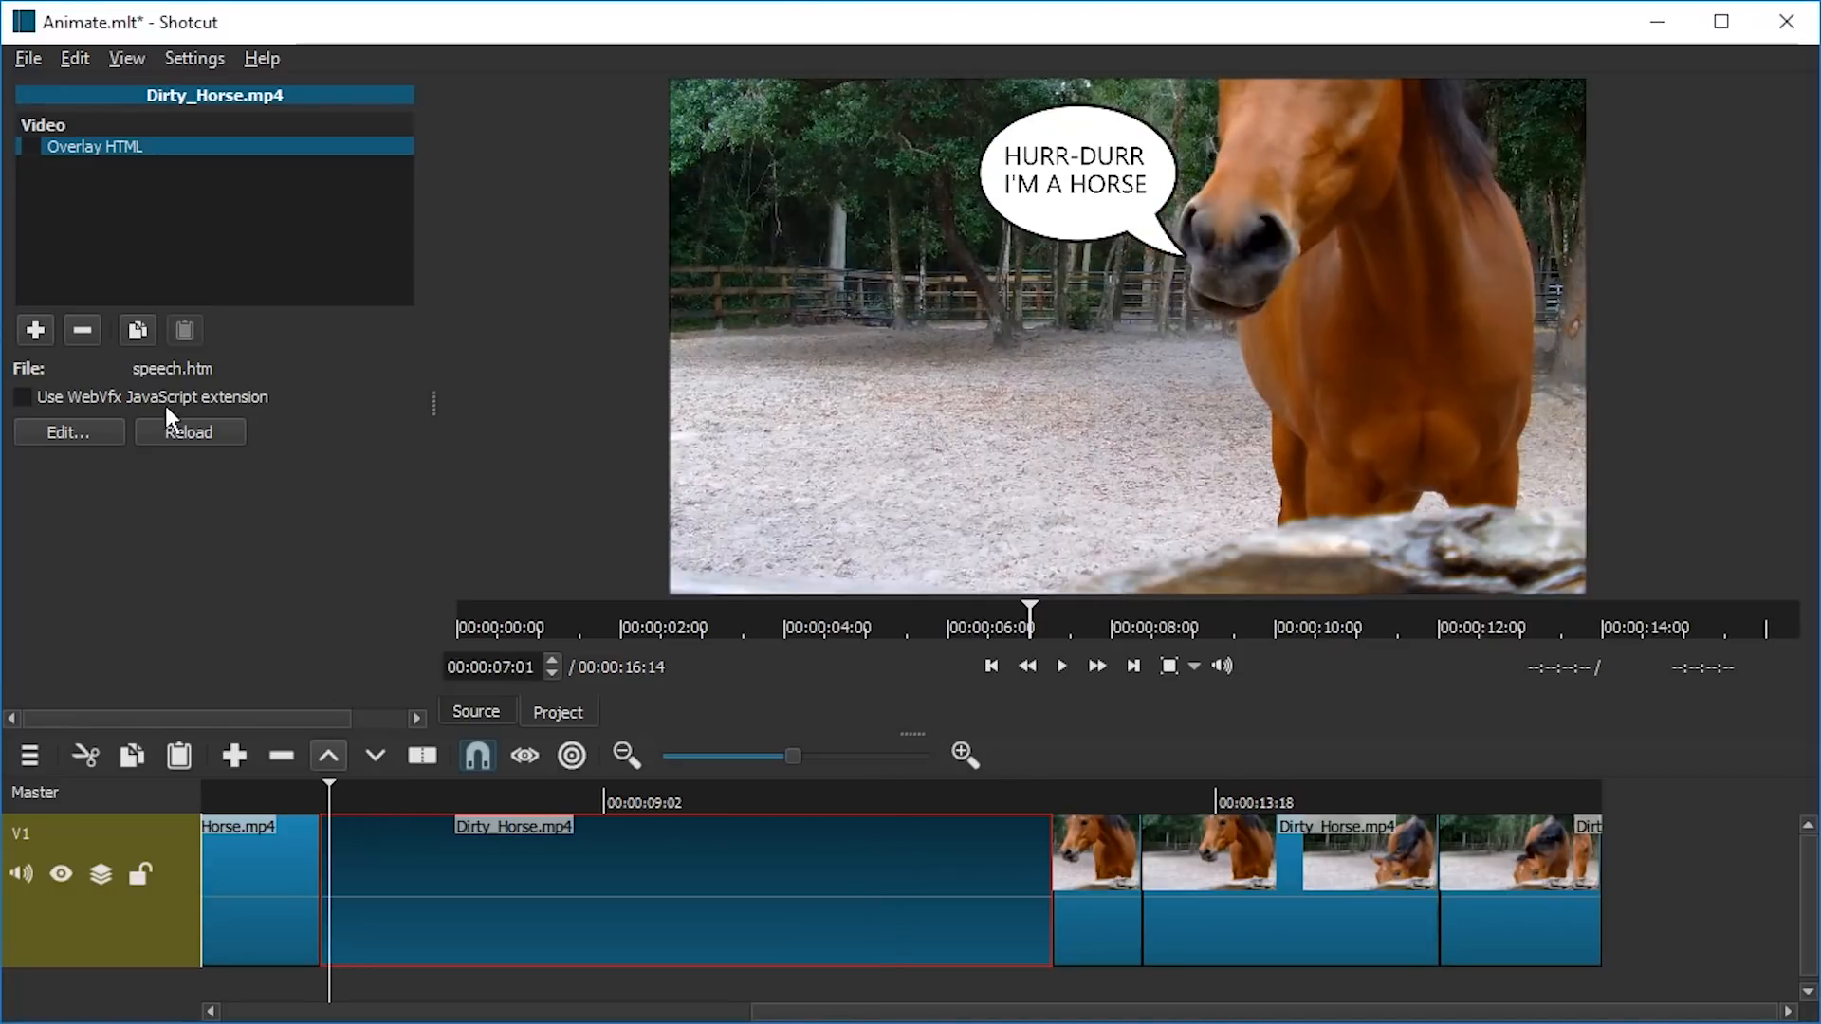
{"action": "key", "text": "space"}
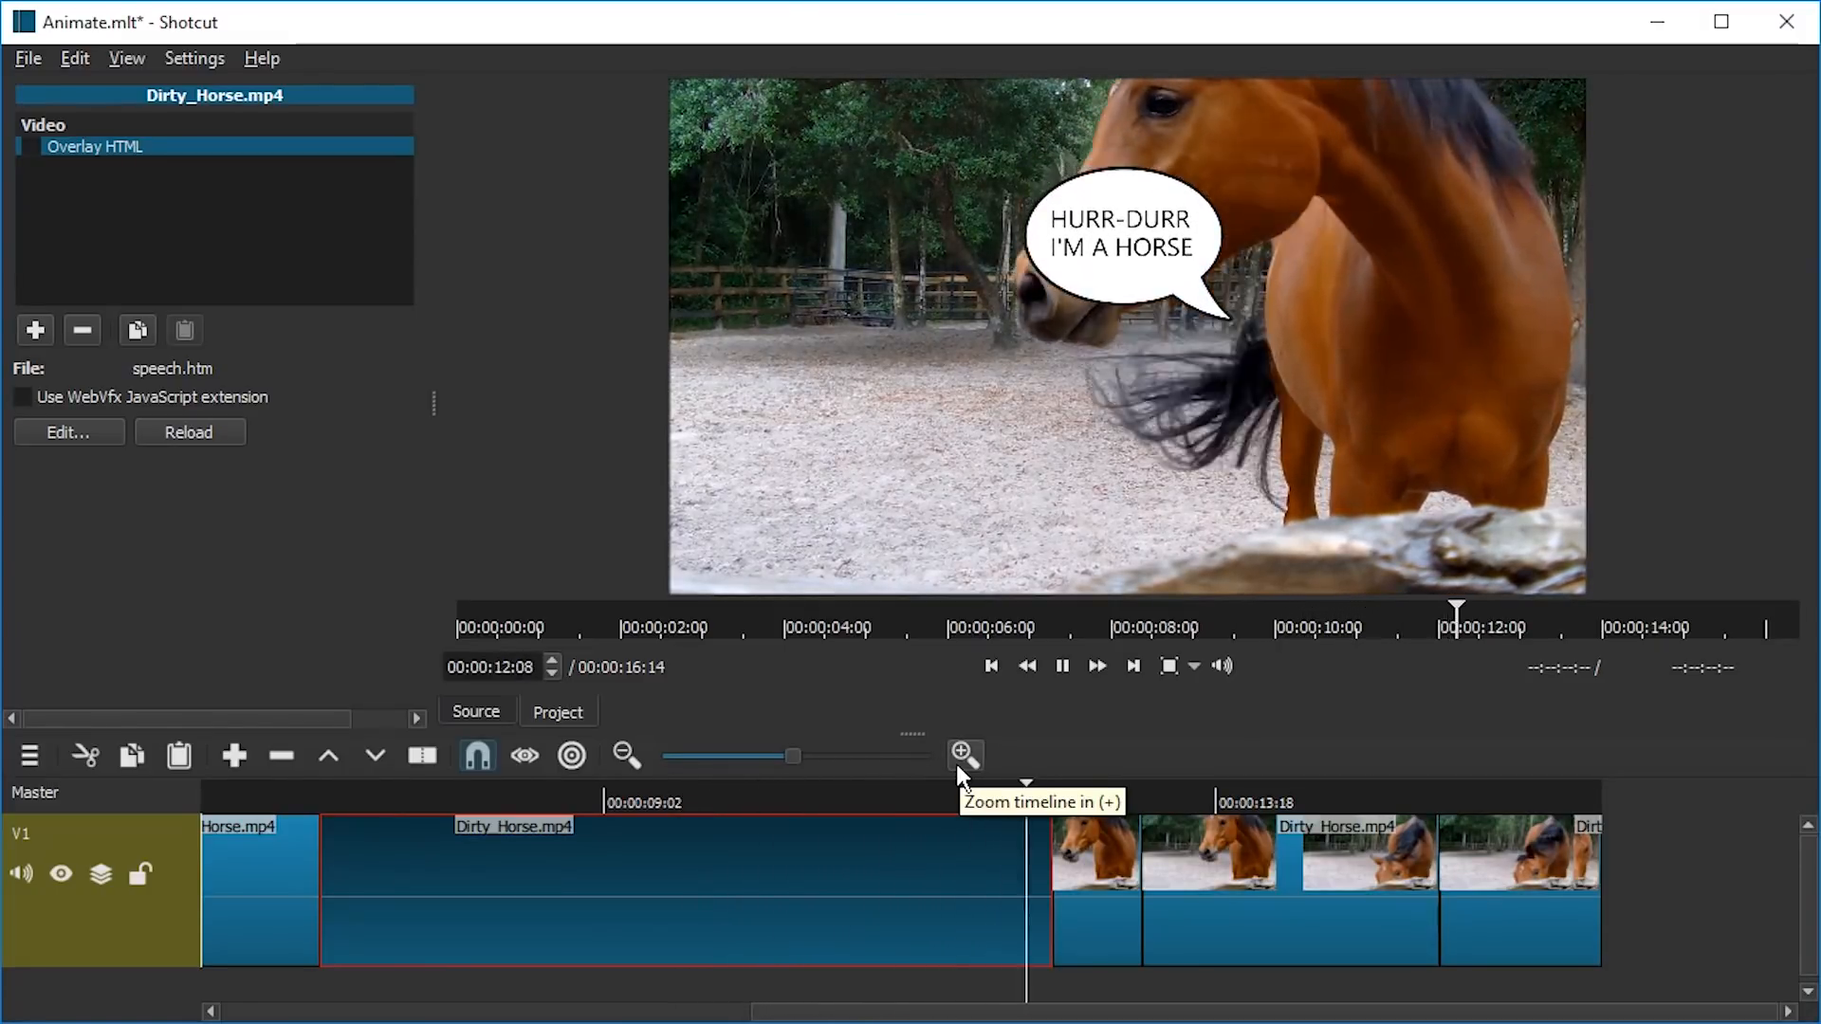
{"action": "left_click", "coordinate": [891, 791]}
Step: In Notepad++, set the 80% keyframe's left to 40% and compare the last keyframe with the clip's final frame in Shotcut
{"action": "key", "text": "alt+Tab"}
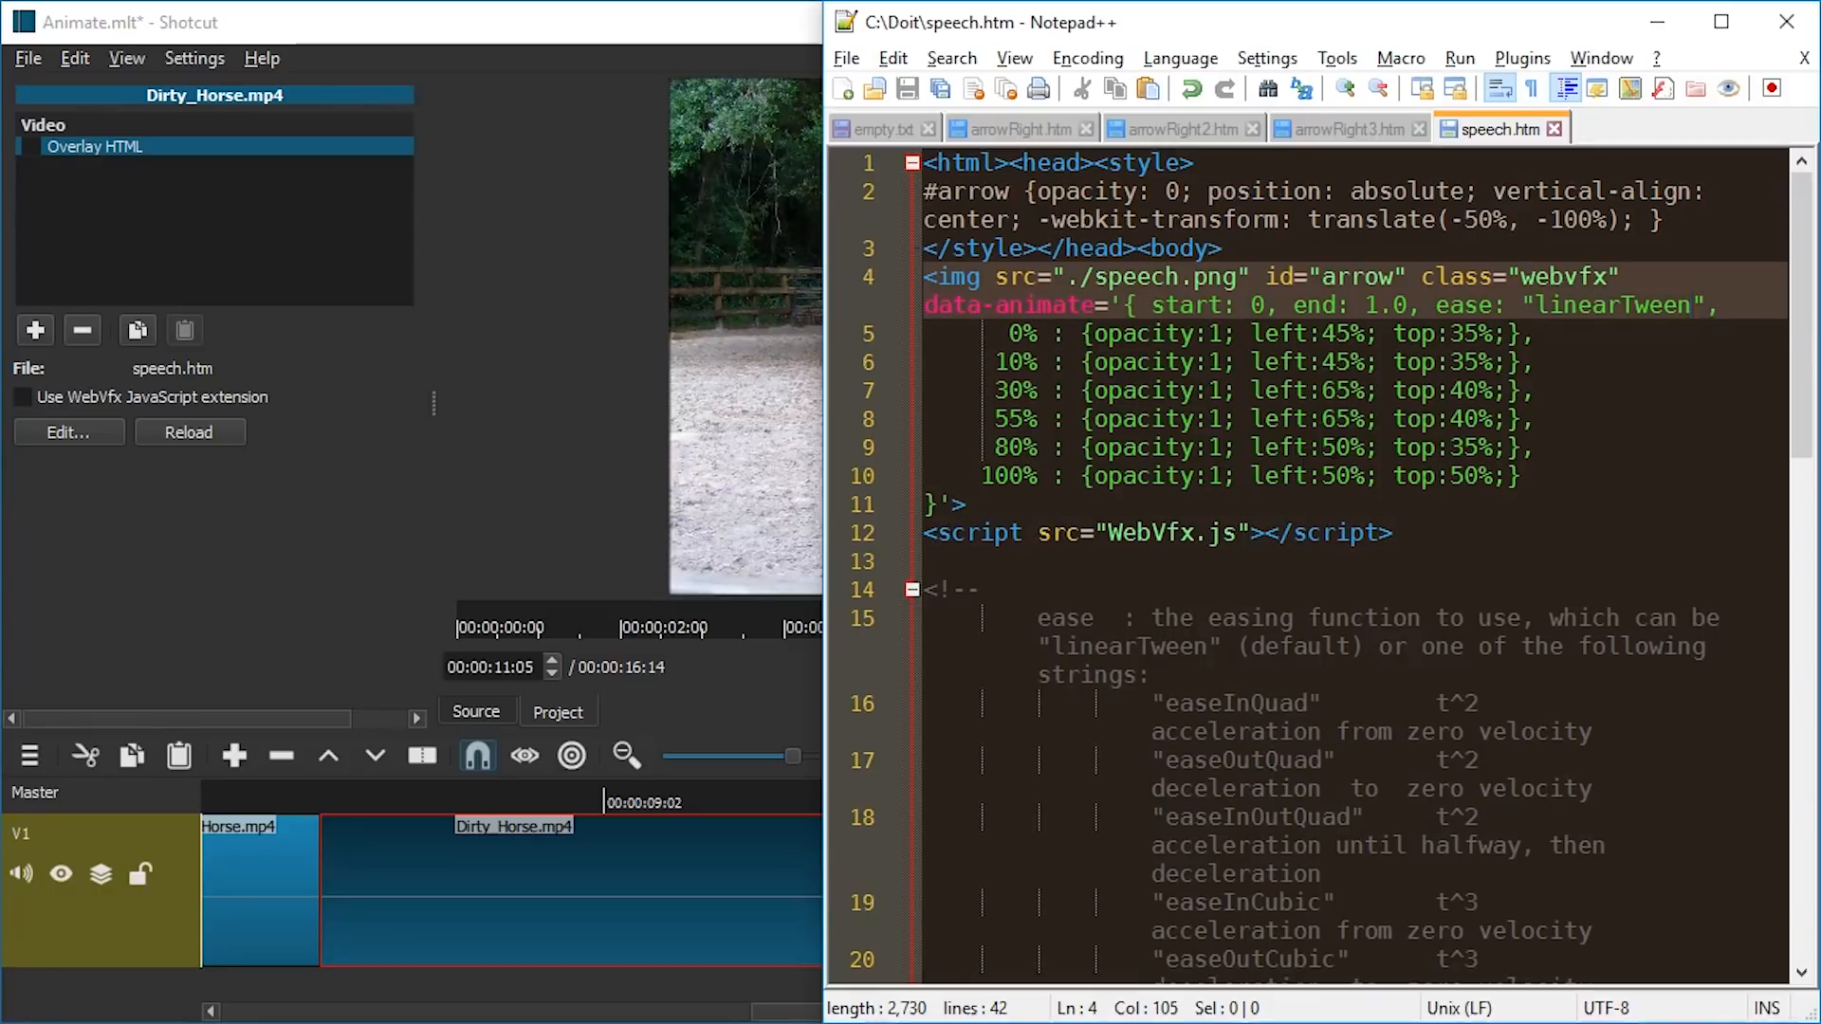
{"action": "double_click", "coordinate": [1334, 447]}
{"action": "type", "text": "40"}
{"action": "key", "text": "alt+Tab"}
{"action": "left_click", "coordinate": [1051, 791]}
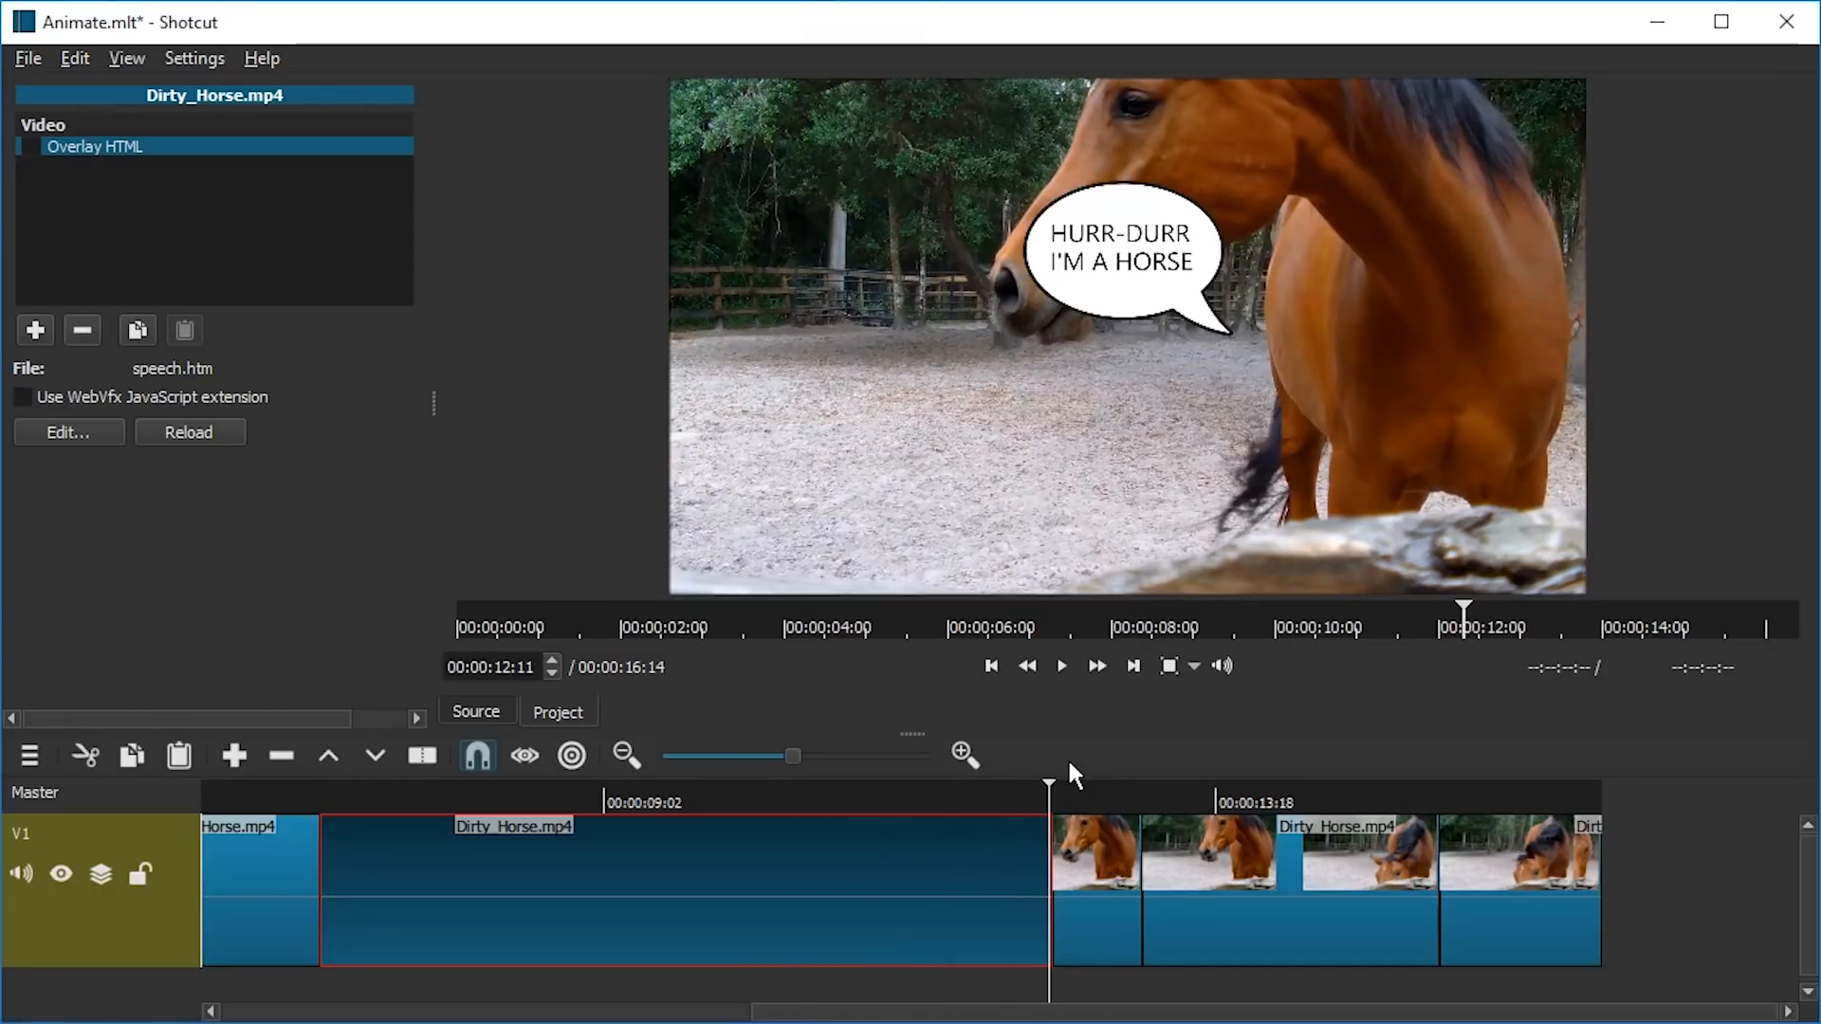
{"action": "key", "text": "alt+Tab"}
{"action": "key", "text": "alt+Tab"}
{"action": "key", "text": "alt+Tab"}
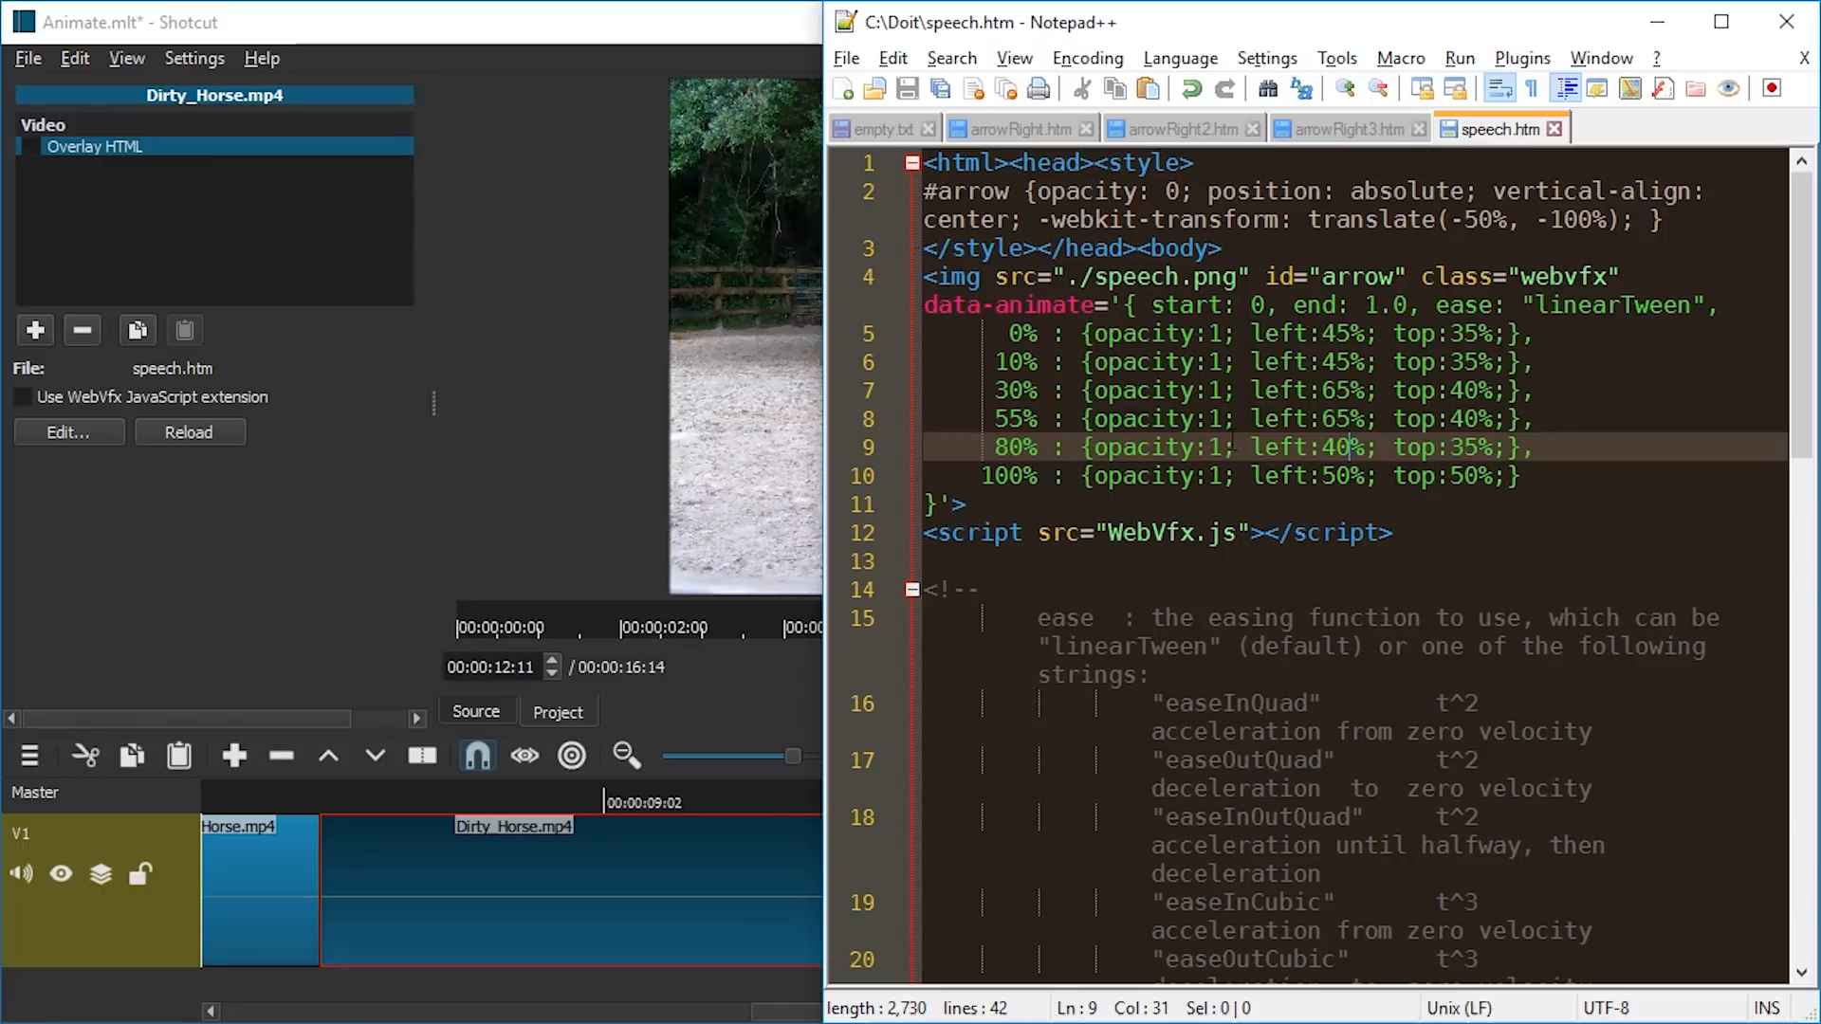
{"action": "key", "text": "alt+Tab"}
{"action": "key", "text": "alt+Tab"}
Step: Set the 100% keyframe's left to 30% and top to 40%, save speech.htm, and reload the overlay in Shotcut
{"action": "key", "text": "Down"}
{"action": "key", "text": "Left"}
{"action": "key", "text": "BackSpace"}
{"action": "type", "text": "3"}
{"action": "left_click", "coordinate": [1467, 481]}
{"action": "key", "text": "BackSpace"}
{"action": "type", "text": "4"}
{"action": "key", "text": "ctrl+s"}
{"action": "left_click", "coordinate": [717, 486]}
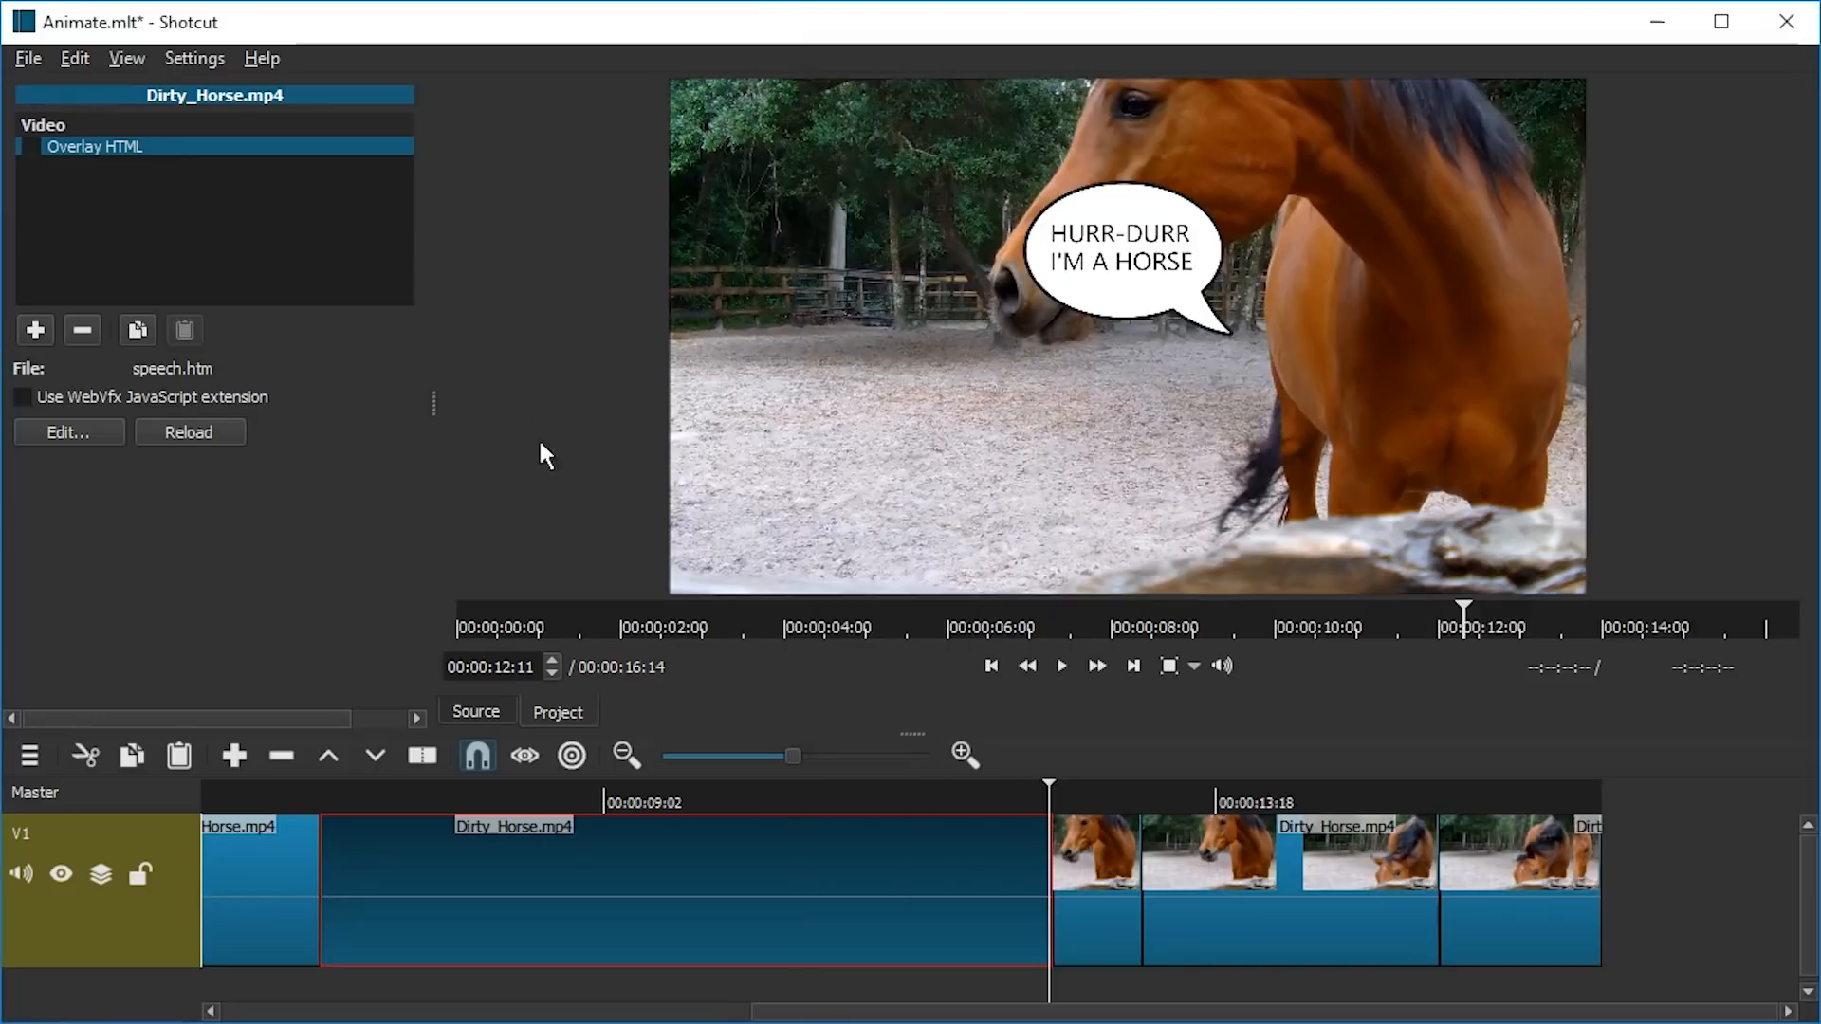
{"action": "left_click", "coordinate": [189, 433]}
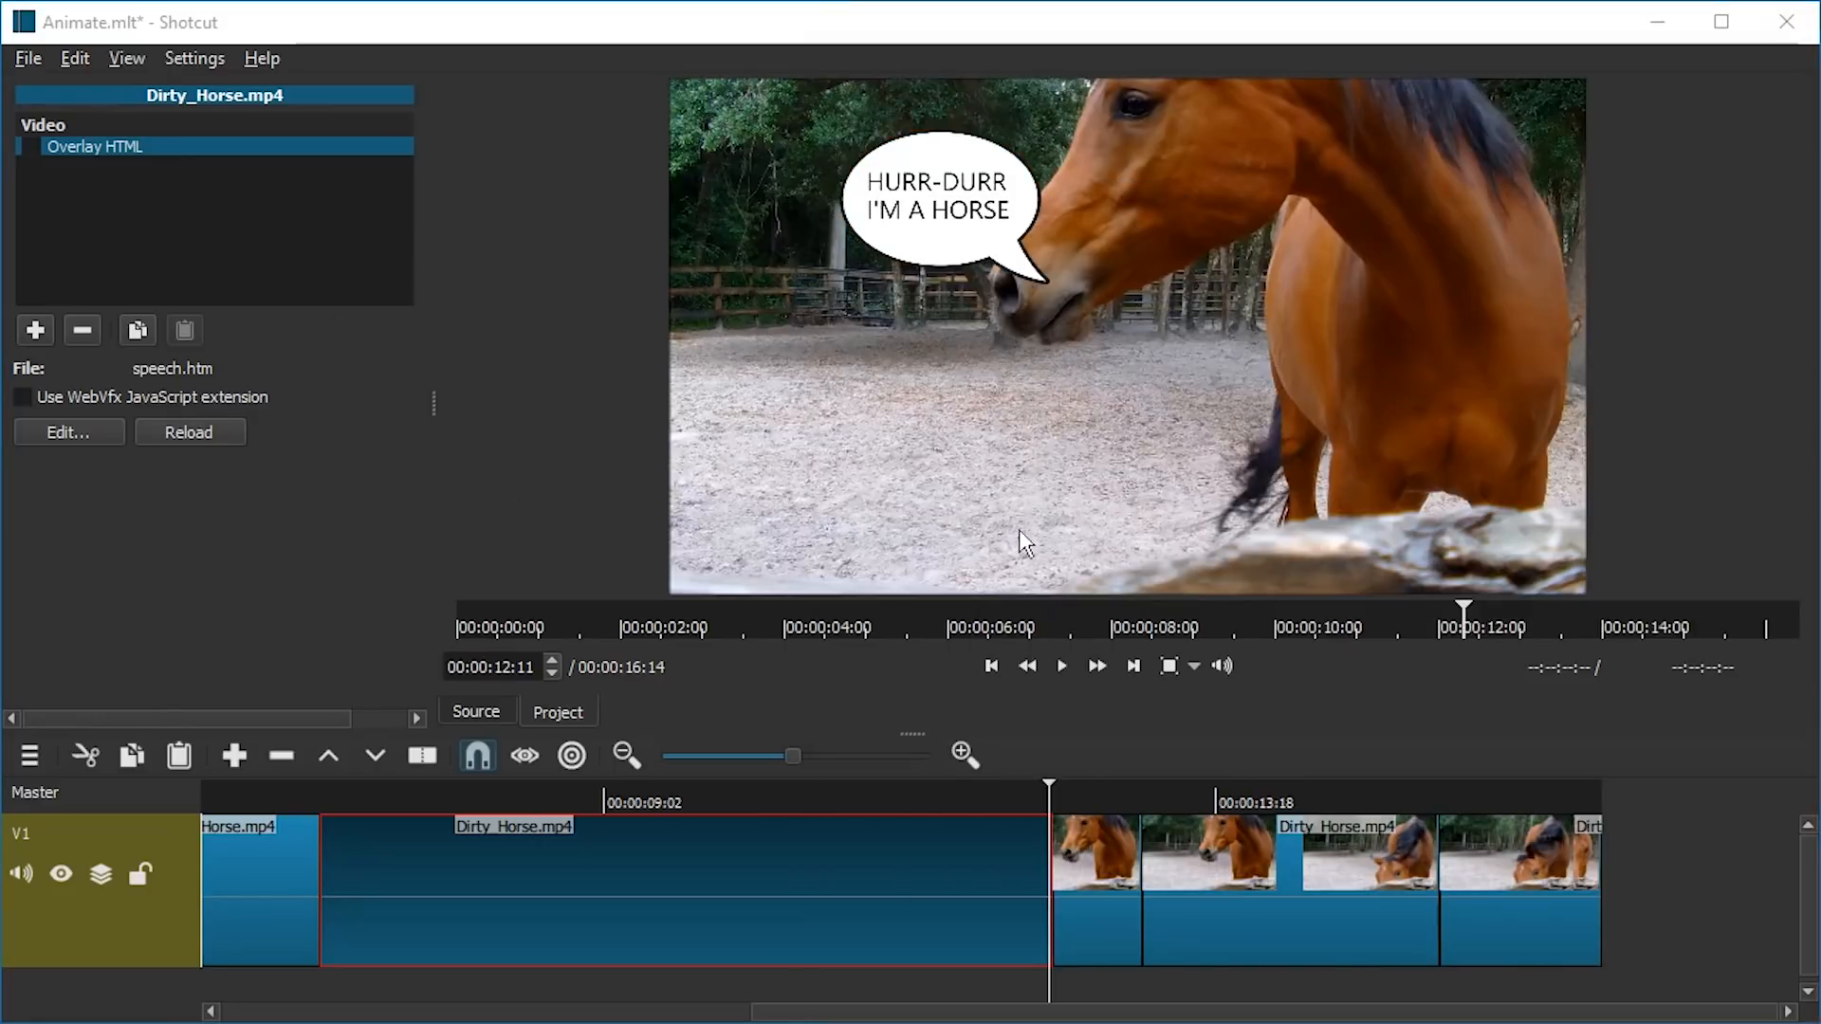
Step: In Notepad++, set the 100% keyframe's left to 25%, save speech.htm, and reload the overlay in Shotcut
{"action": "key", "text": "alt+Tab"}
{"action": "key", "text": "BackSpace"}
{"action": "key", "text": "BackSpace"}
{"action": "type", "text": "25"}
{"action": "key", "text": "ctrl+s"}
{"action": "key", "text": "alt+Tab"}
{"action": "left_click", "coordinate": [208, 433]}
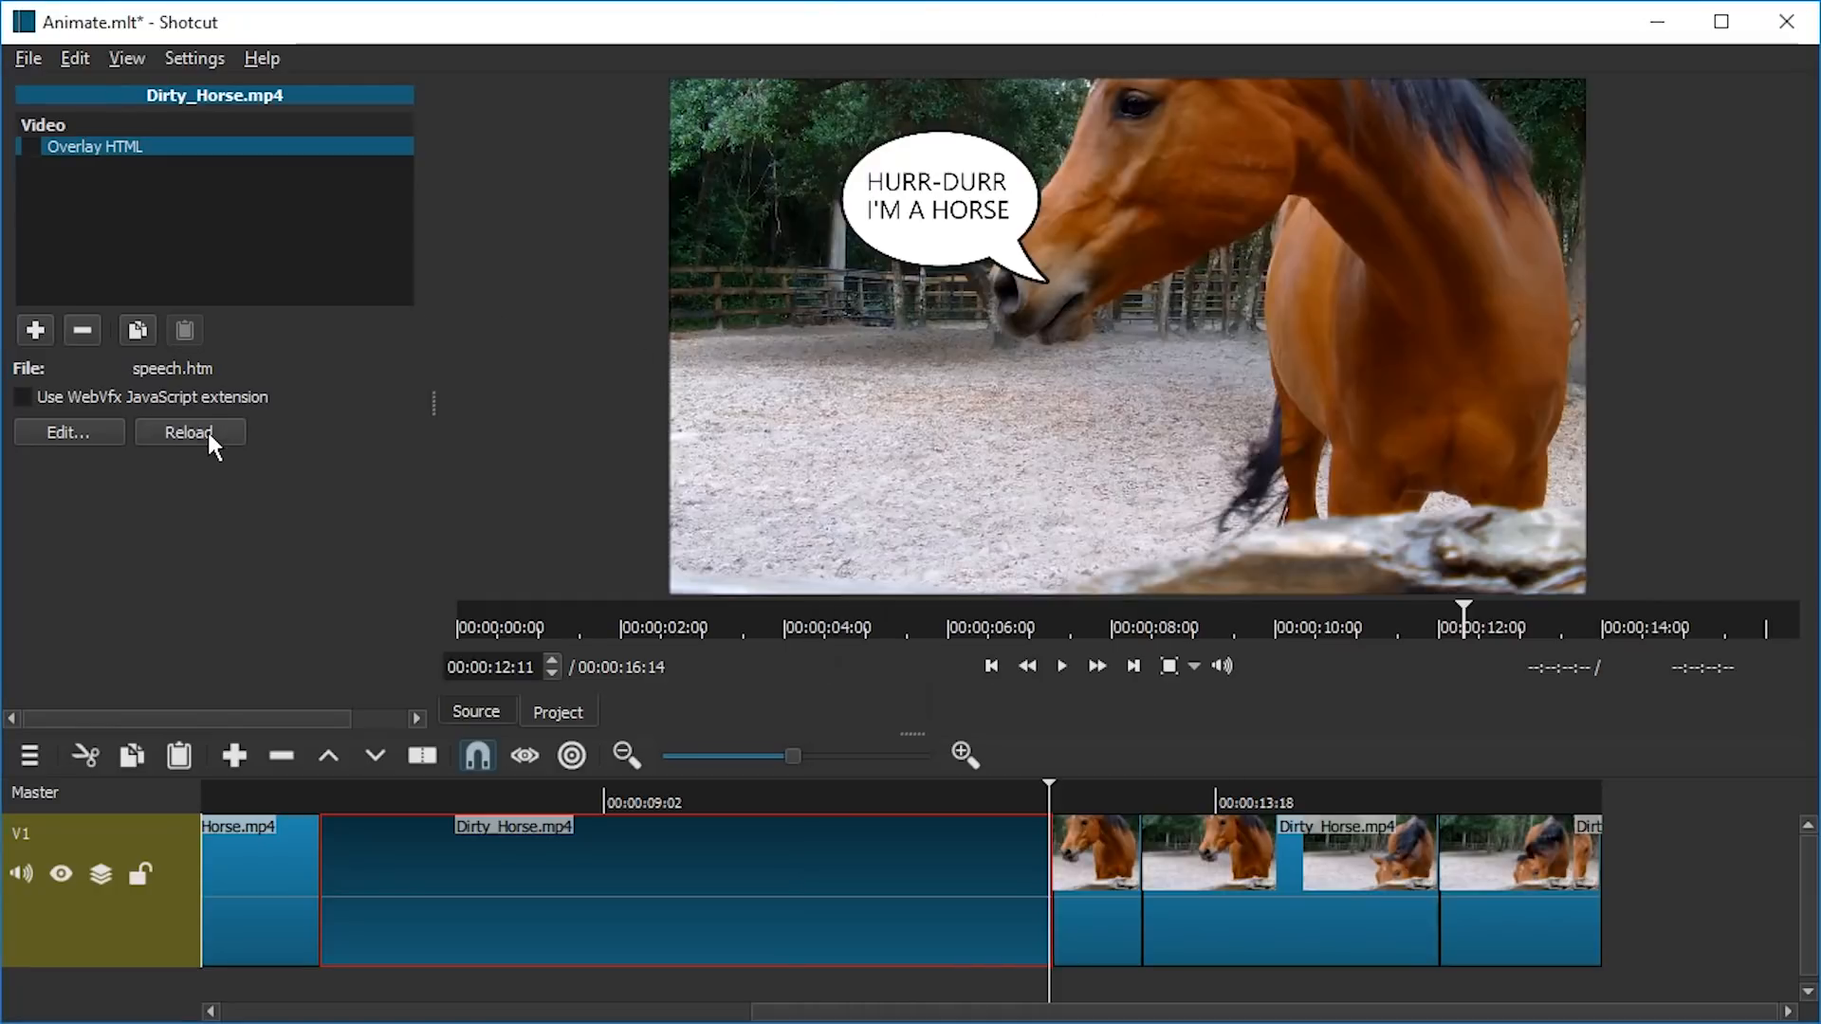
Step: In Notepad++, set the 100% keyframe's left to 22%, save speech.htm, and reload the overlay in Shotcut
{"action": "key", "text": "alt+Tab"}
{"action": "key", "text": "BackSpace"}
{"action": "type", "text": "22%; top:40%;}"}
{"action": "key", "text": "ctrl+s"}
{"action": "key", "text": "alt+Tab"}
{"action": "left_click", "coordinate": [219, 439]}
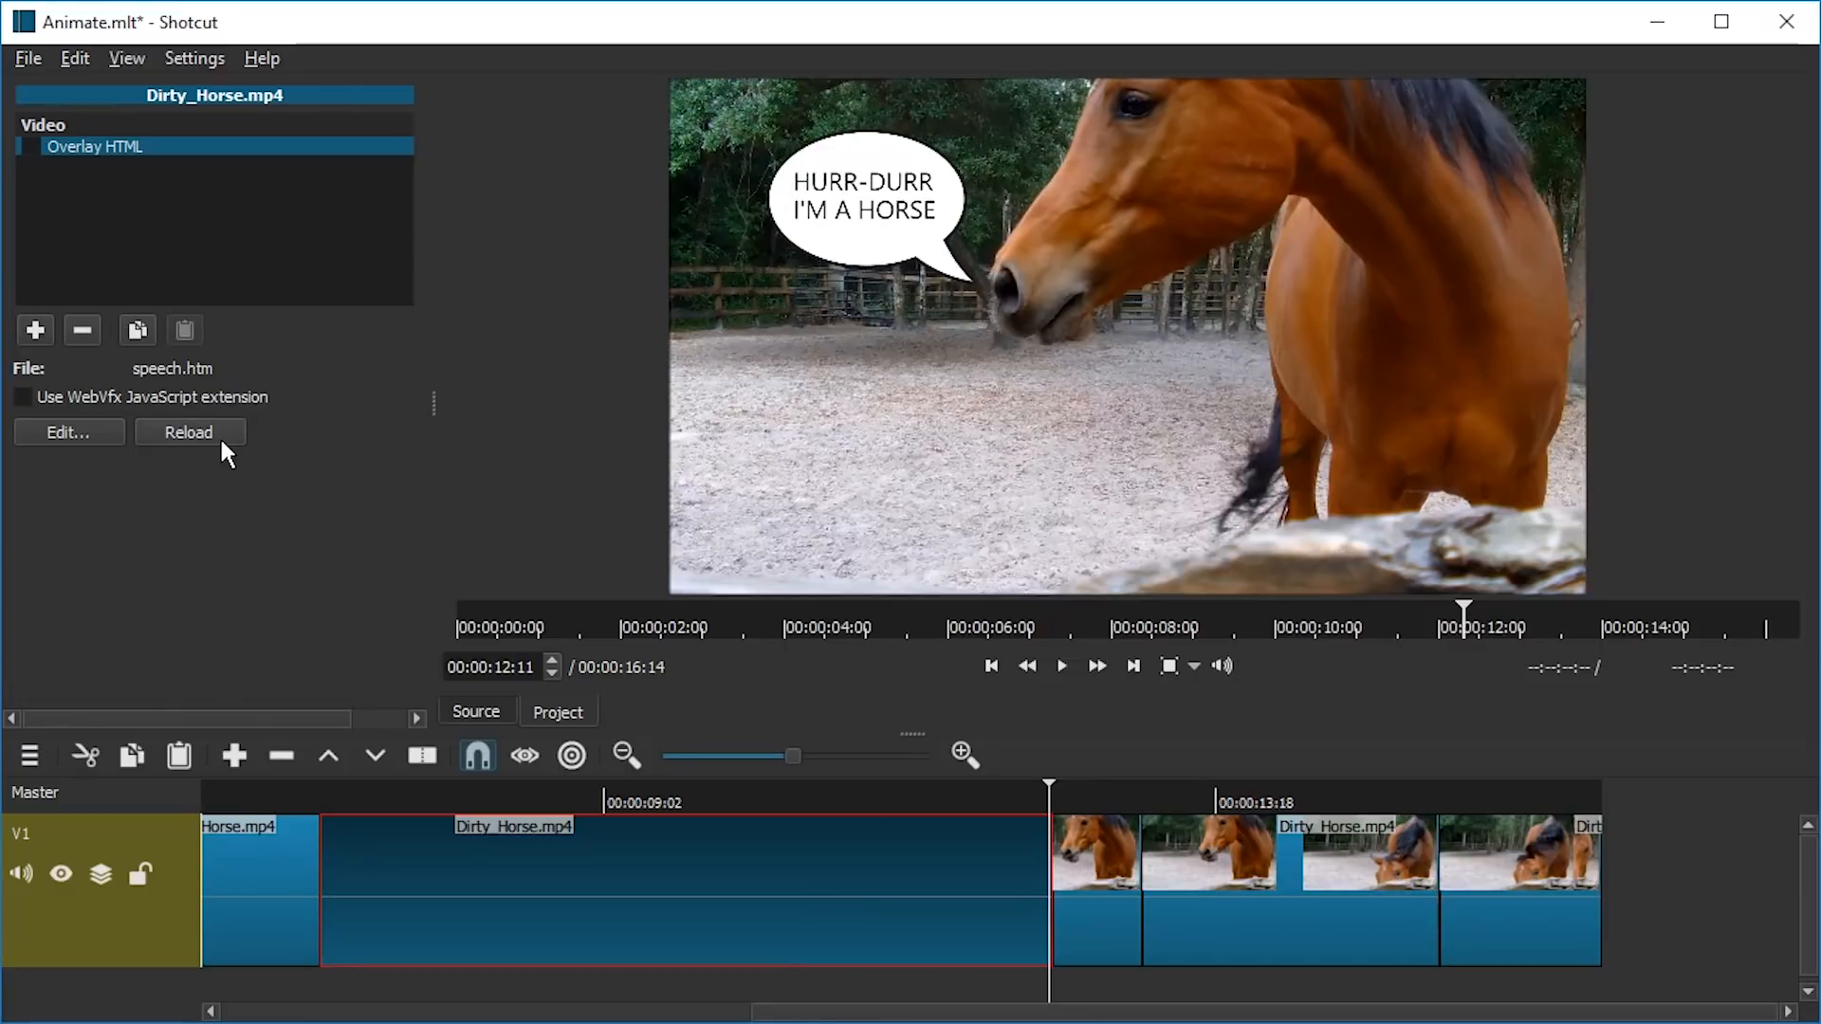
Step: Play the clip from about 00:00:10:08 and again from its start to check the bubble's path along the horse's mouth
{"action": "left_click_drag", "start_coordinate": [862, 789], "coordinate": [764, 787]}
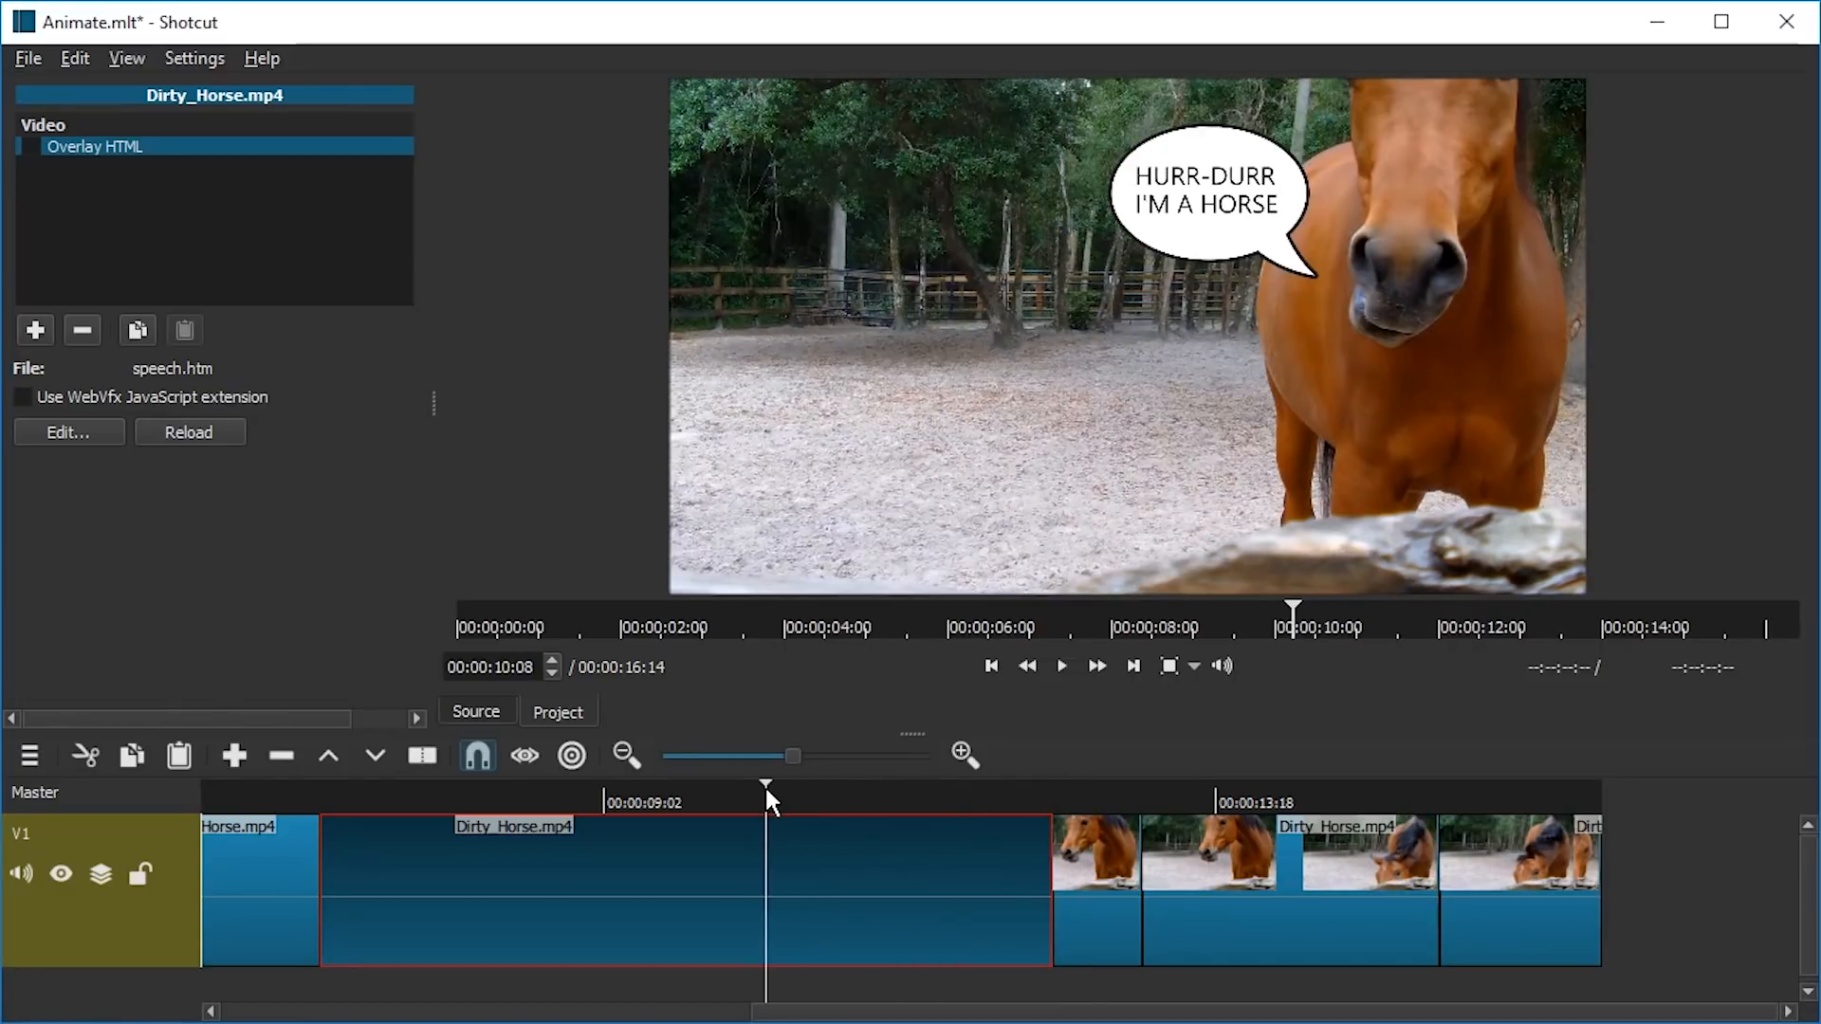
{"action": "key", "text": "space"}
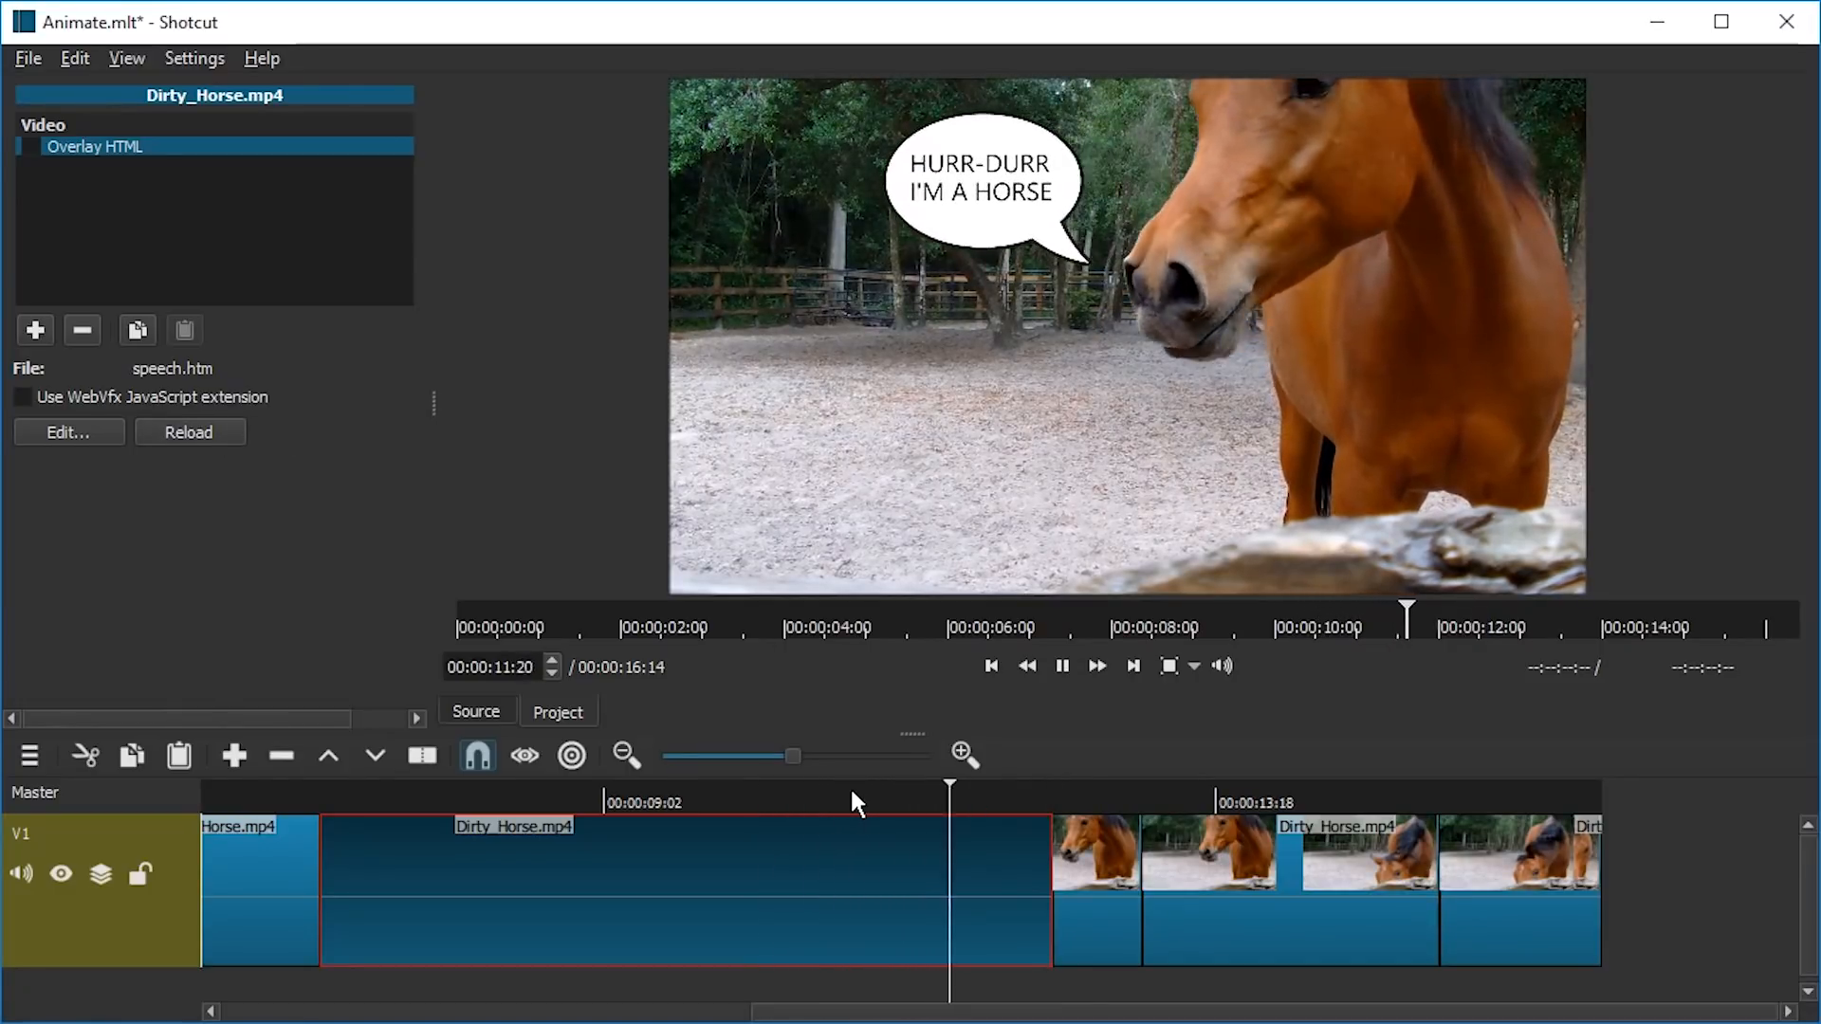
{"action": "key", "text": "space"}
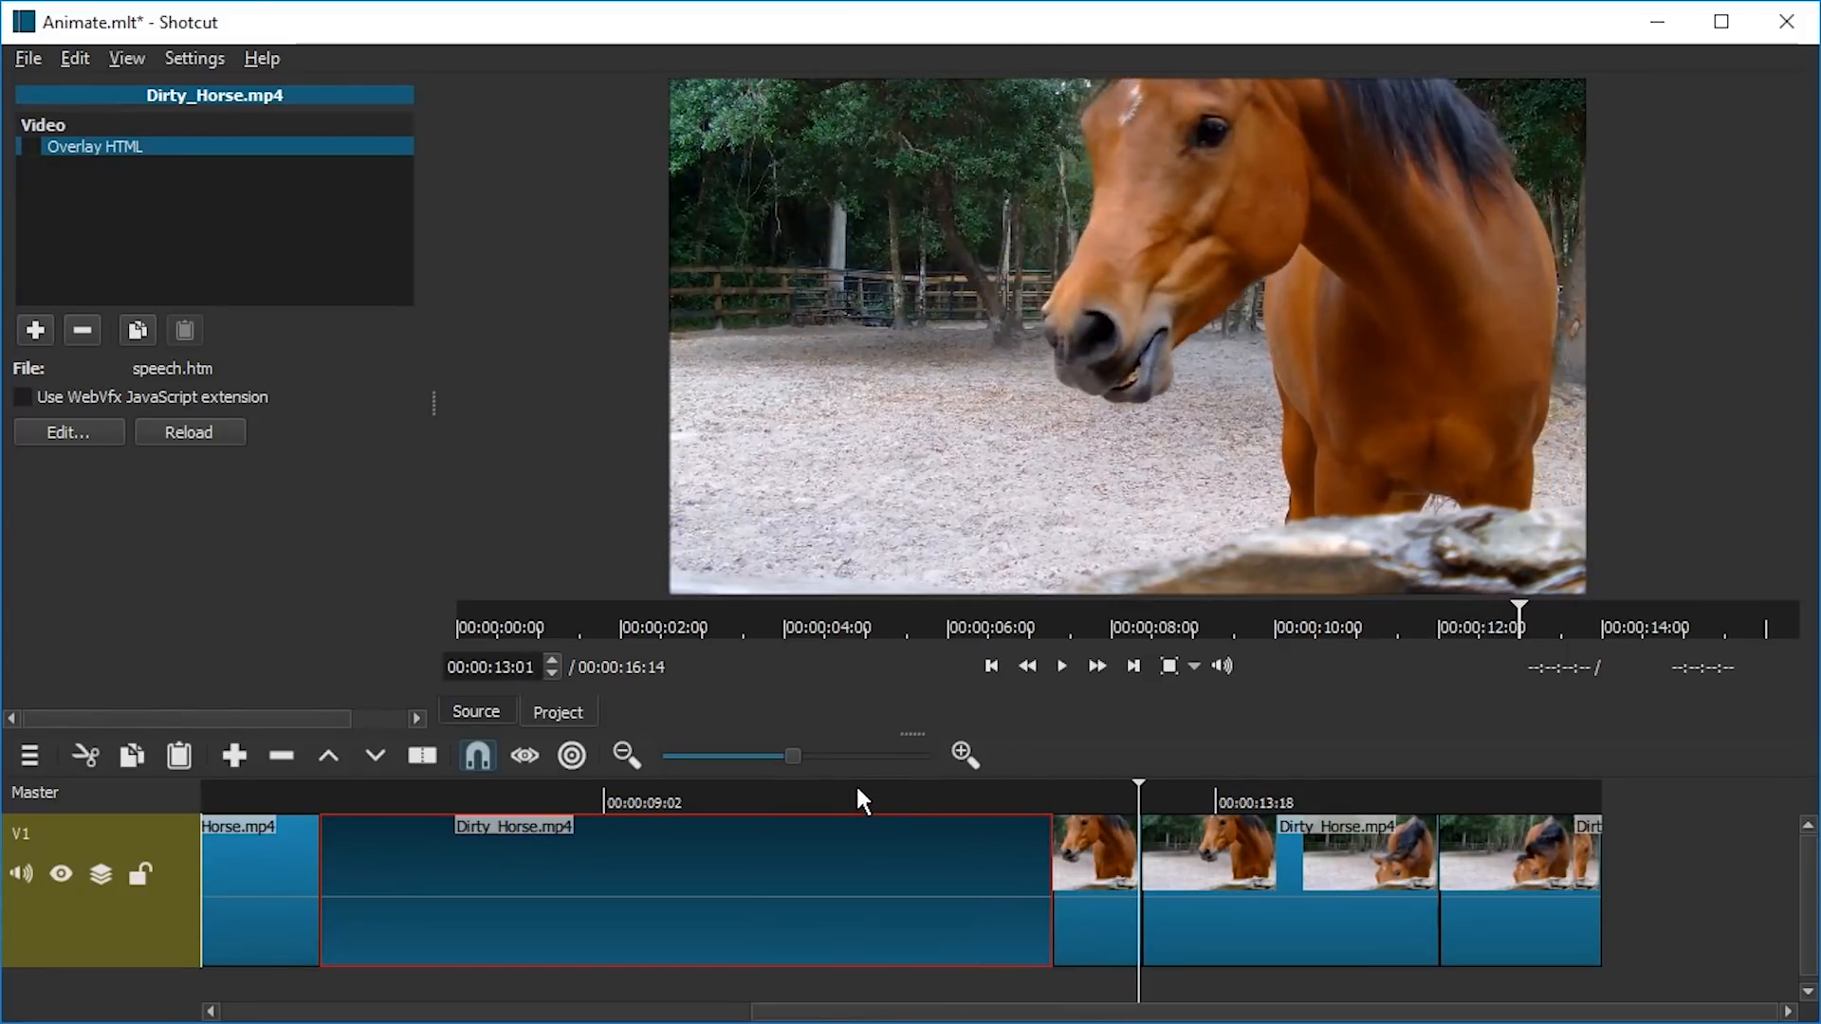
{"action": "left_click_drag", "start_coordinate": [984, 789], "coordinate": [313, 819]}
{"action": "key", "text": "space"}
{"action": "key", "text": "space"}
{"action": "key", "text": "space"}
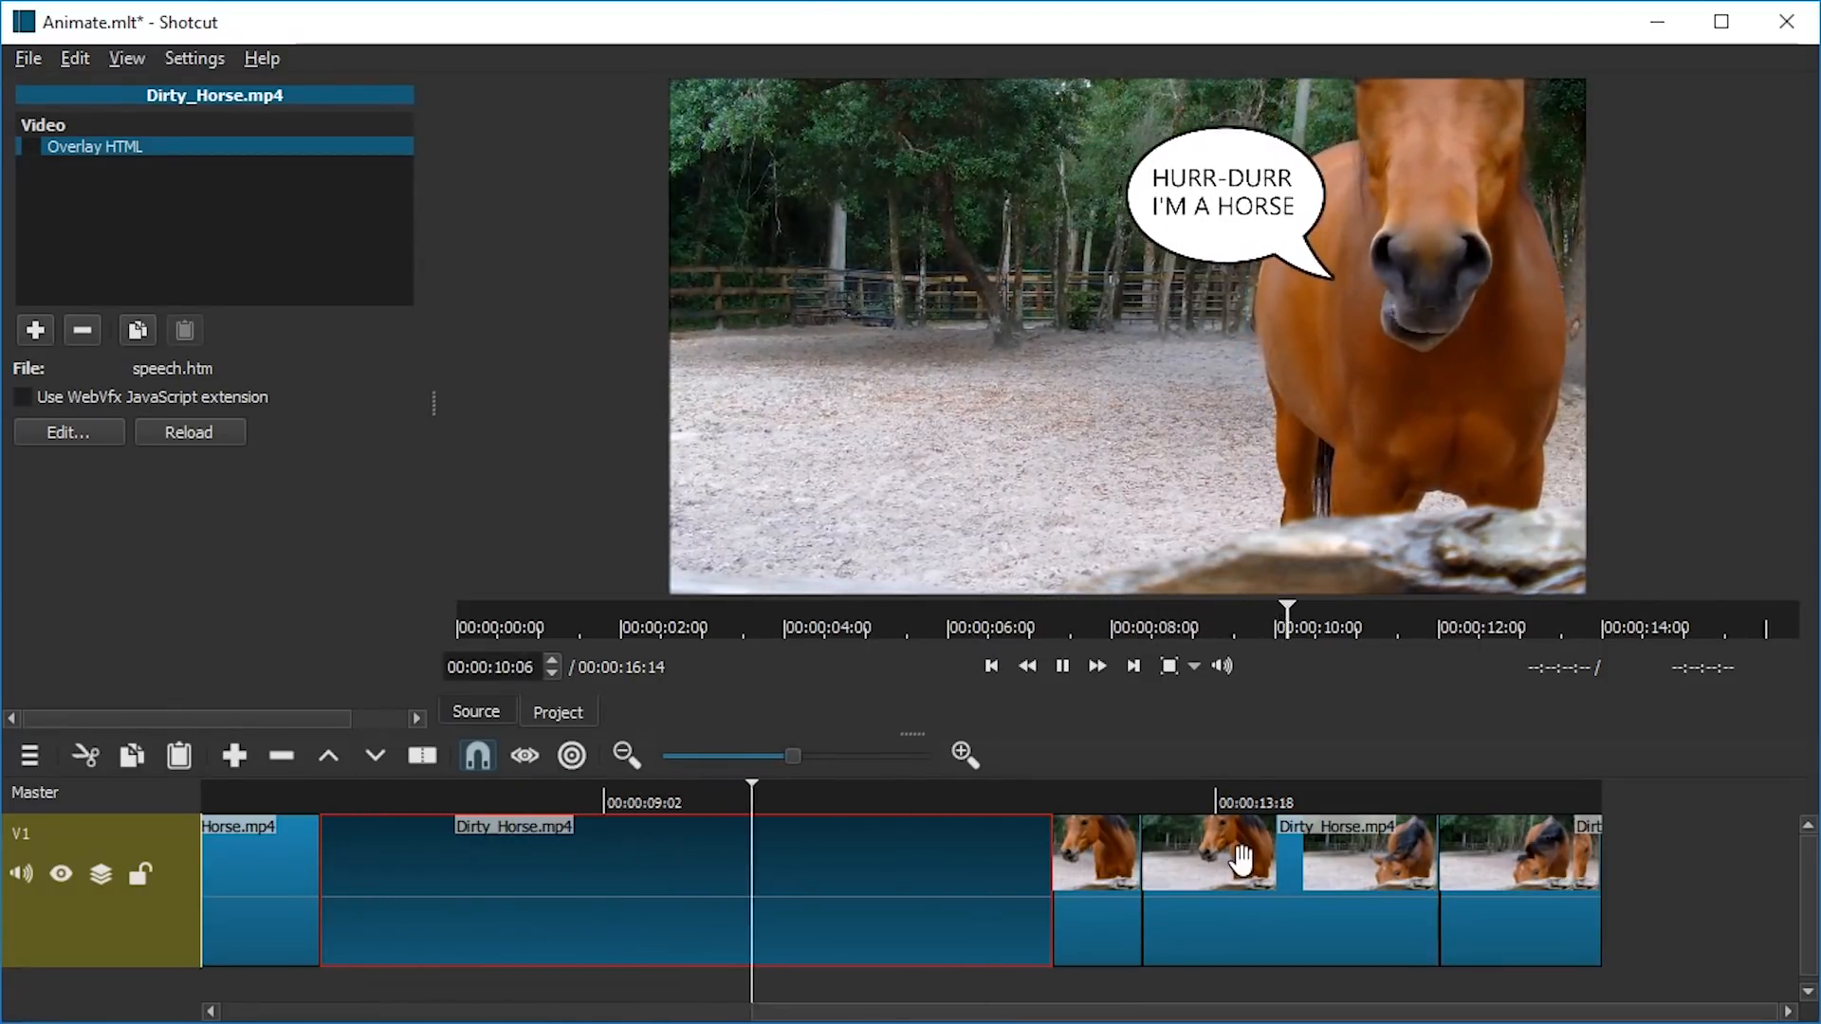
Step: Replay the speech bubble clip from just before its start to check how the bubble follows the horse's mouth
{"action": "right_click", "coordinate": [1240, 859]}
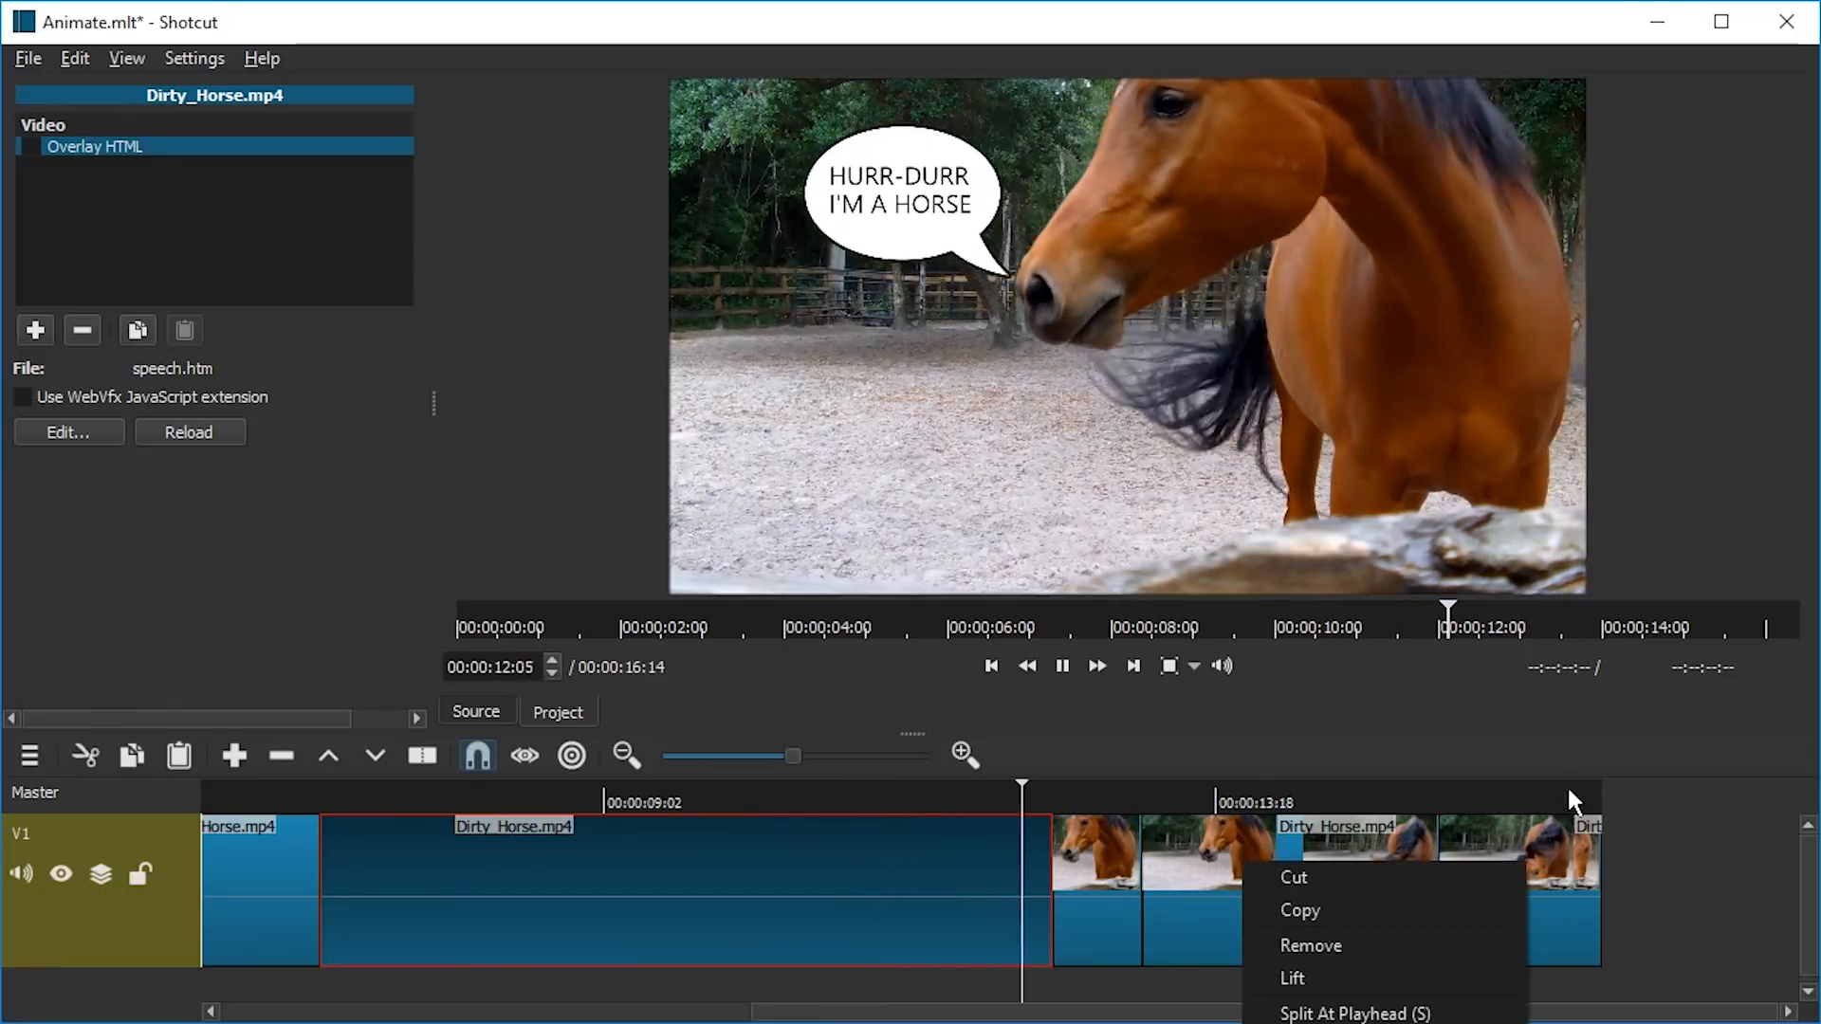
{"action": "left_click", "coordinate": [1692, 863]}
{"action": "left_click_drag", "start_coordinate": [335, 802], "coordinate": [304, 789]}
{"action": "key", "text": "space"}
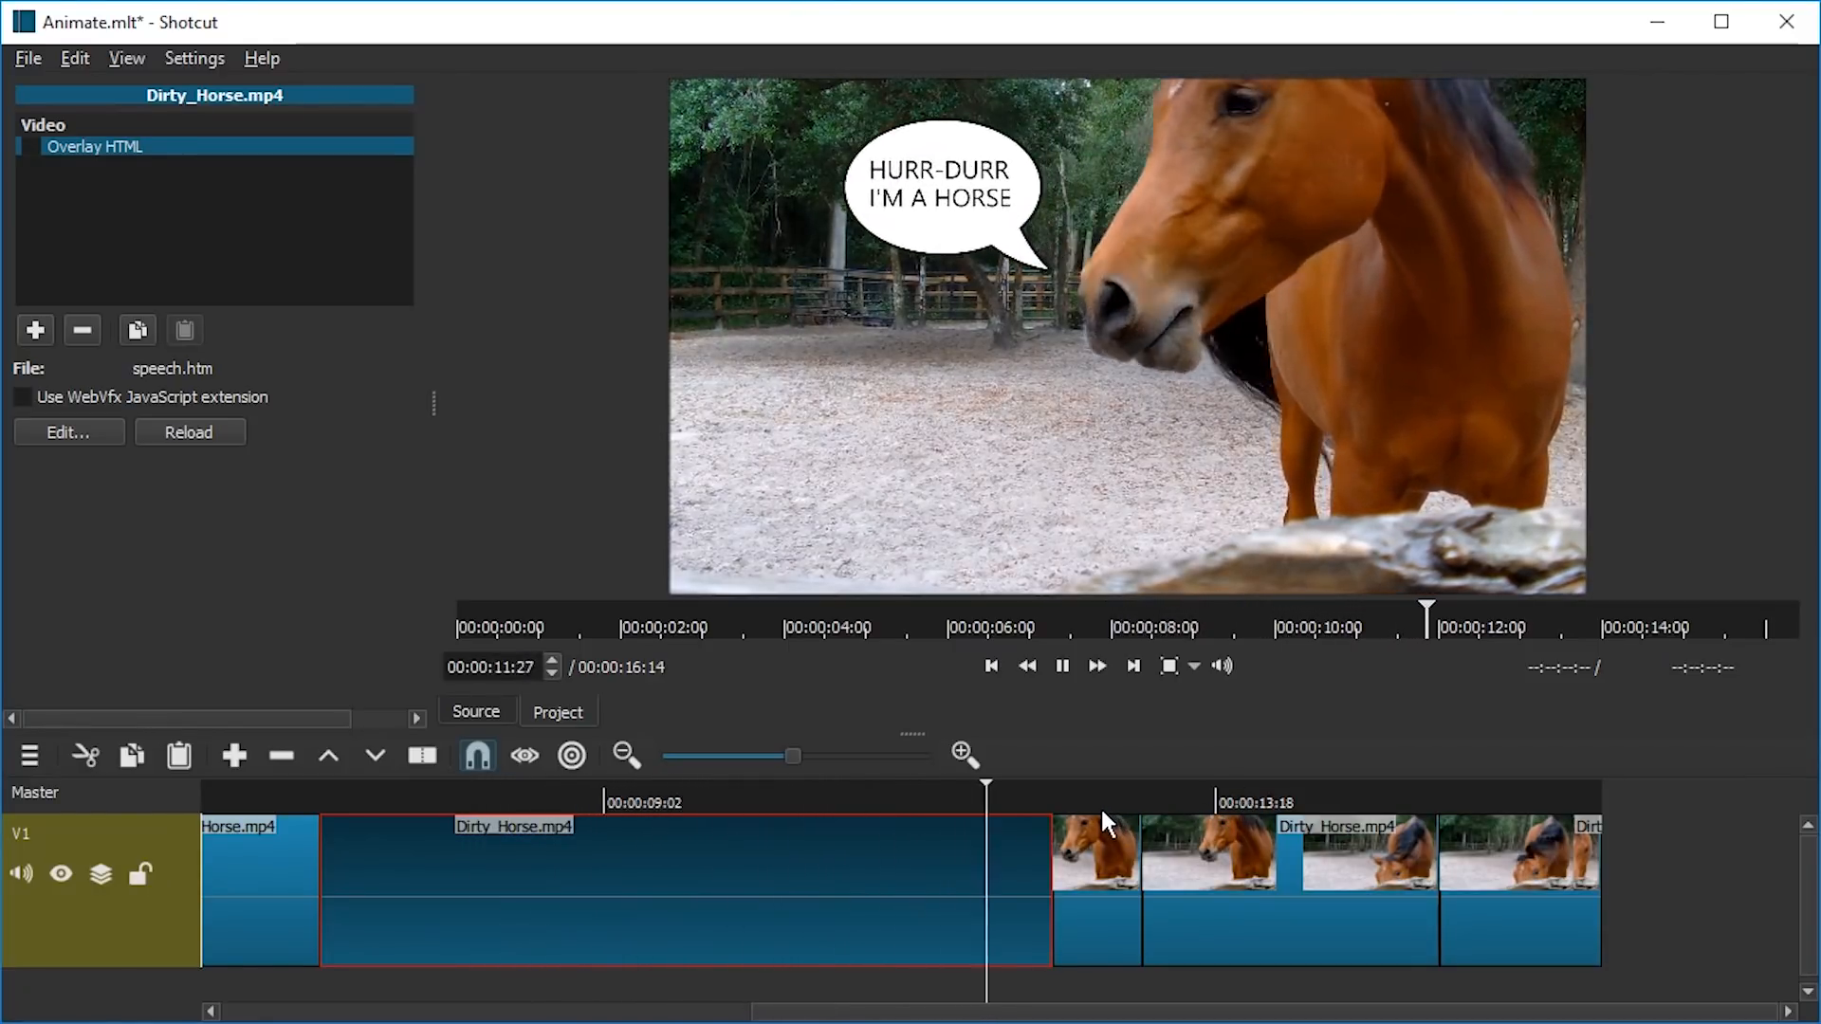
{"action": "key", "text": "space"}
Step: Switch to Notepad++ and set the 100% keyframe's opacity to 0 in speech.htm
{"action": "key", "text": "alt+Tab"}
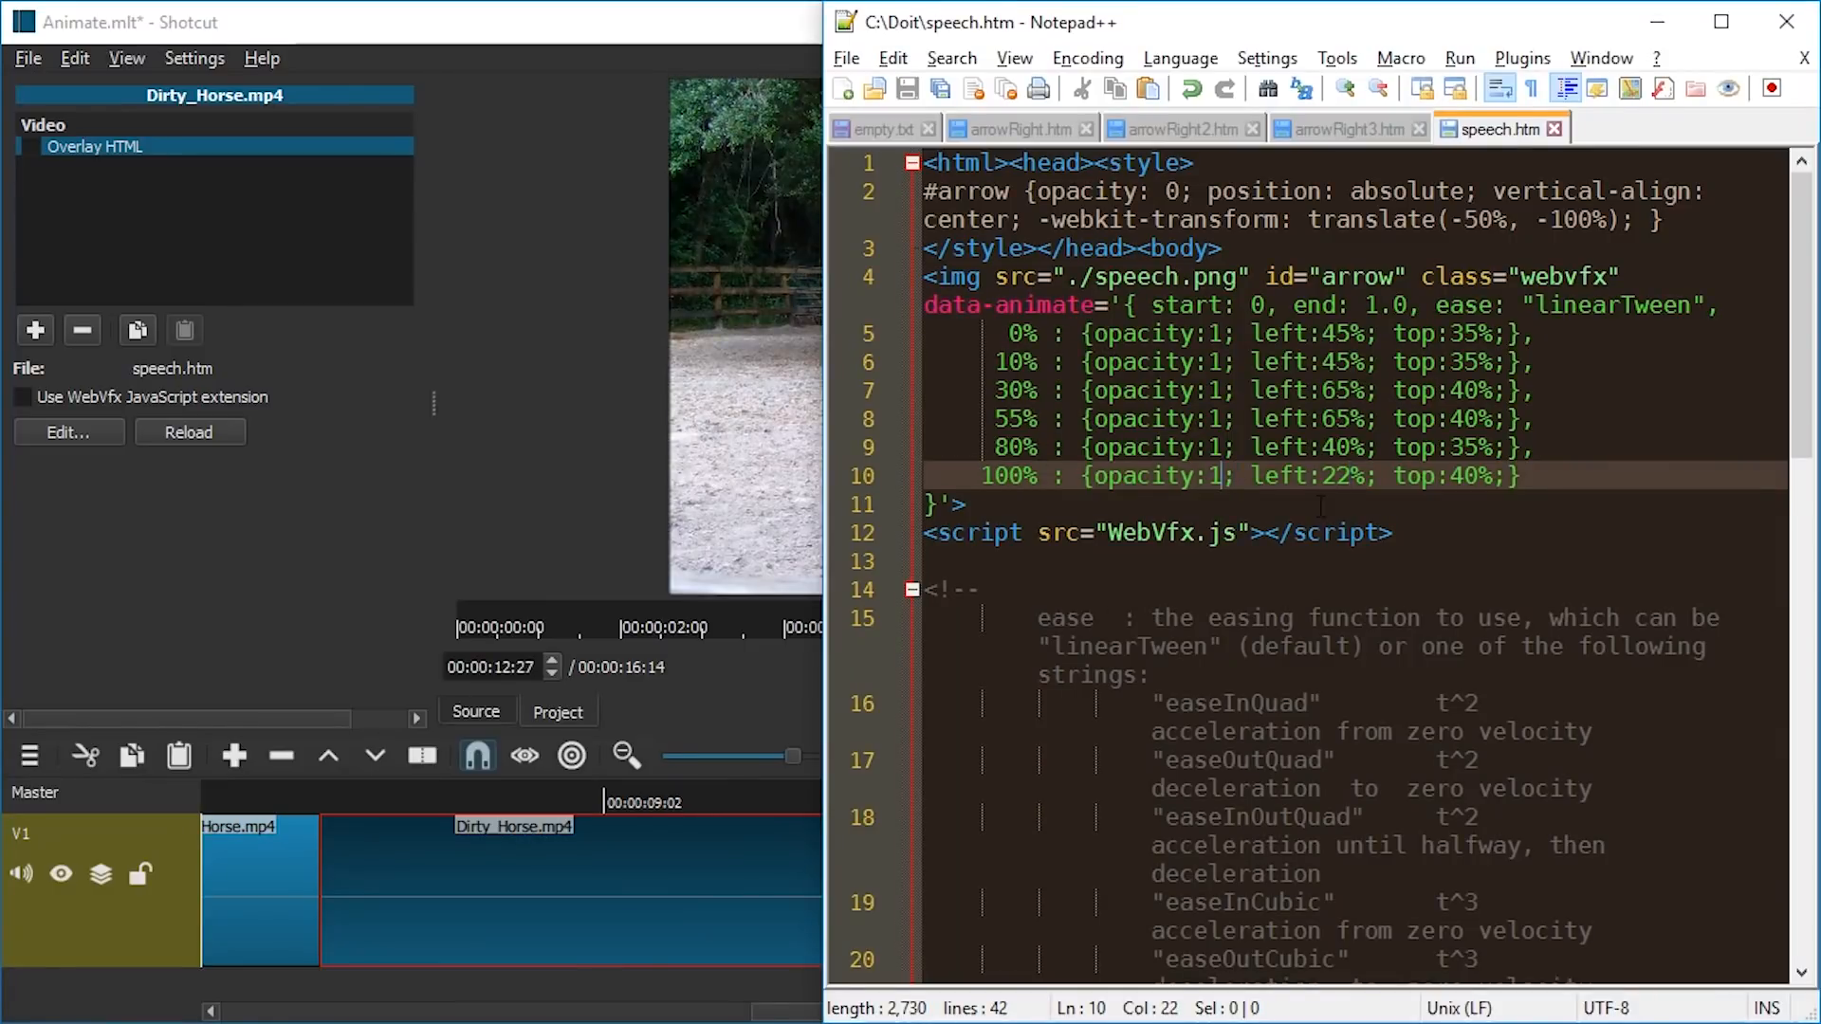
{"action": "key", "text": "BackSpace"}
{"action": "type", "text": "0"}
Step: Change the 0% keyframe's opacity value and save speech.htm
{"action": "key", "text": "Up"}
{"action": "key", "text": "Up"}
{"action": "key", "text": "Up"}
{"action": "key", "text": "Up"}
{"action": "key", "text": "Up"}
{"action": "key", "text": "Up"}
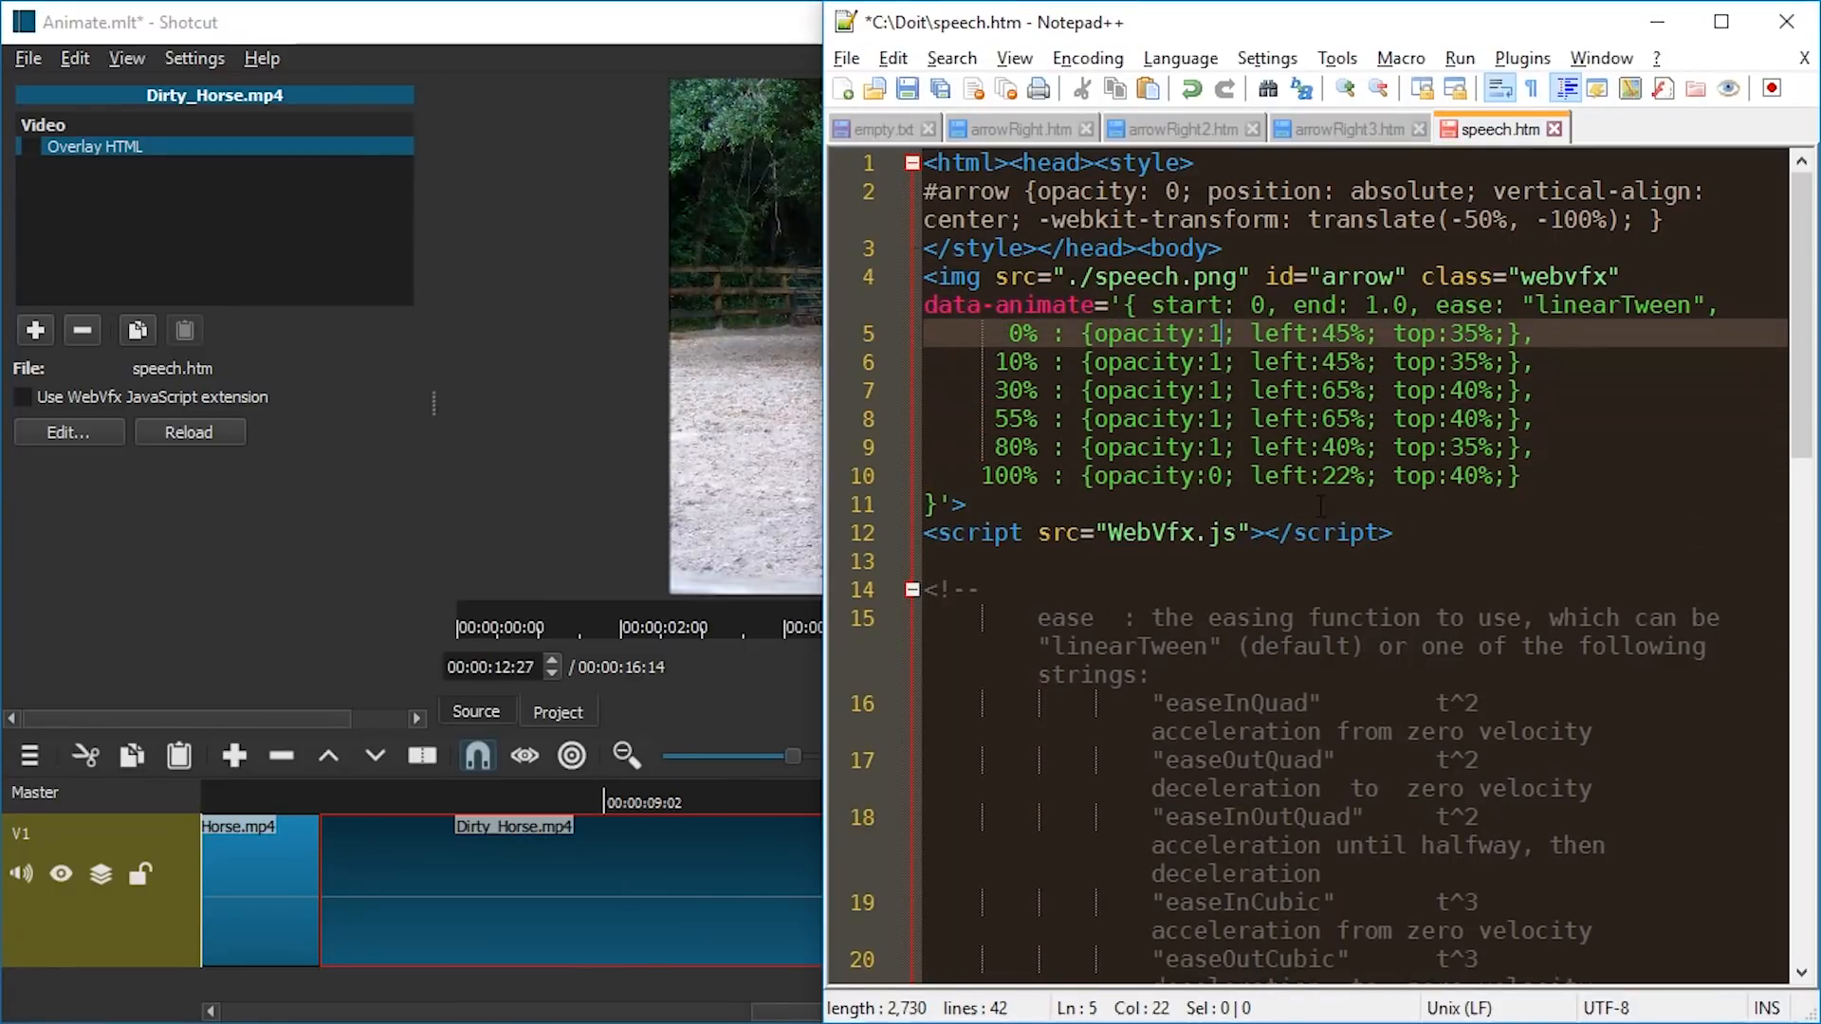
{"action": "key", "text": "Down"}
{"action": "key", "text": "BackSpace"}
{"action": "key", "text": "ctrl+s"}
Step: Switch to Shotcut and play the speech bubble clip from before its start, plus the arrow clips from about 00:00:01:20
{"action": "key", "text": "alt+Tab"}
{"action": "left_click", "coordinate": [300, 800]}
{"action": "key", "text": "space"}
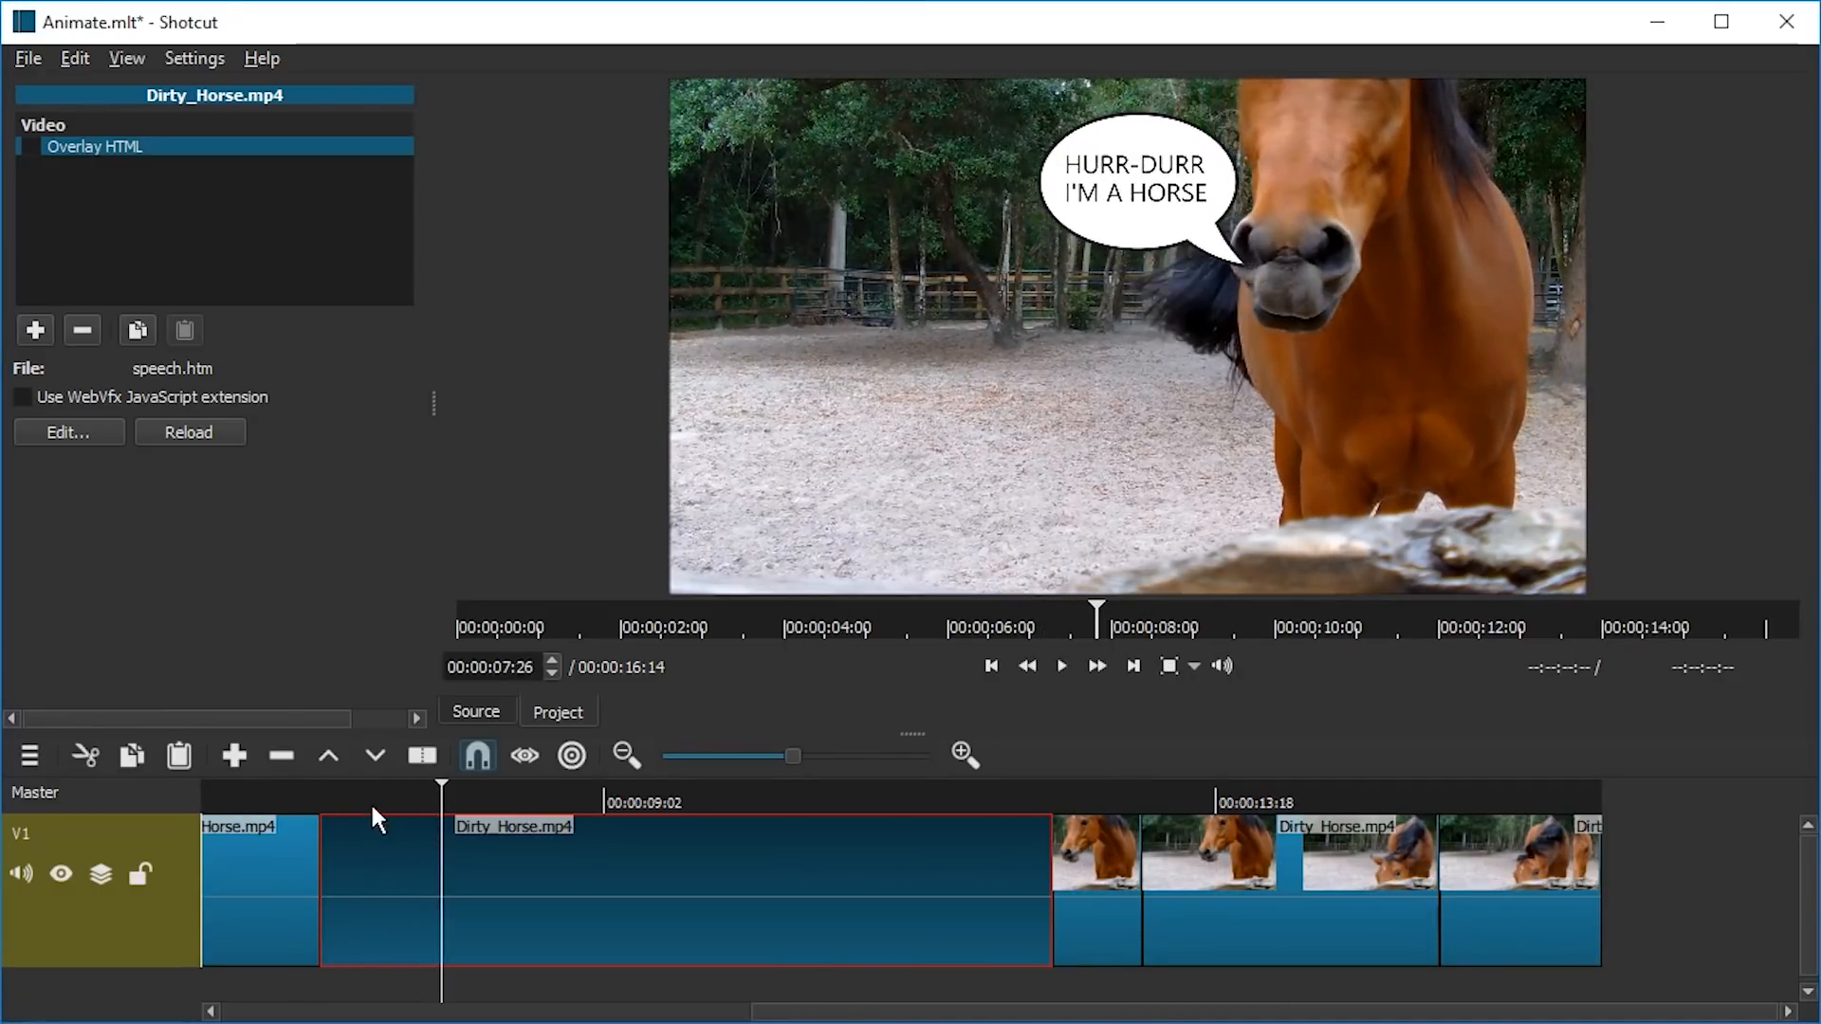
{"action": "left_click", "coordinate": [248, 801]}
{"action": "key", "text": "space"}
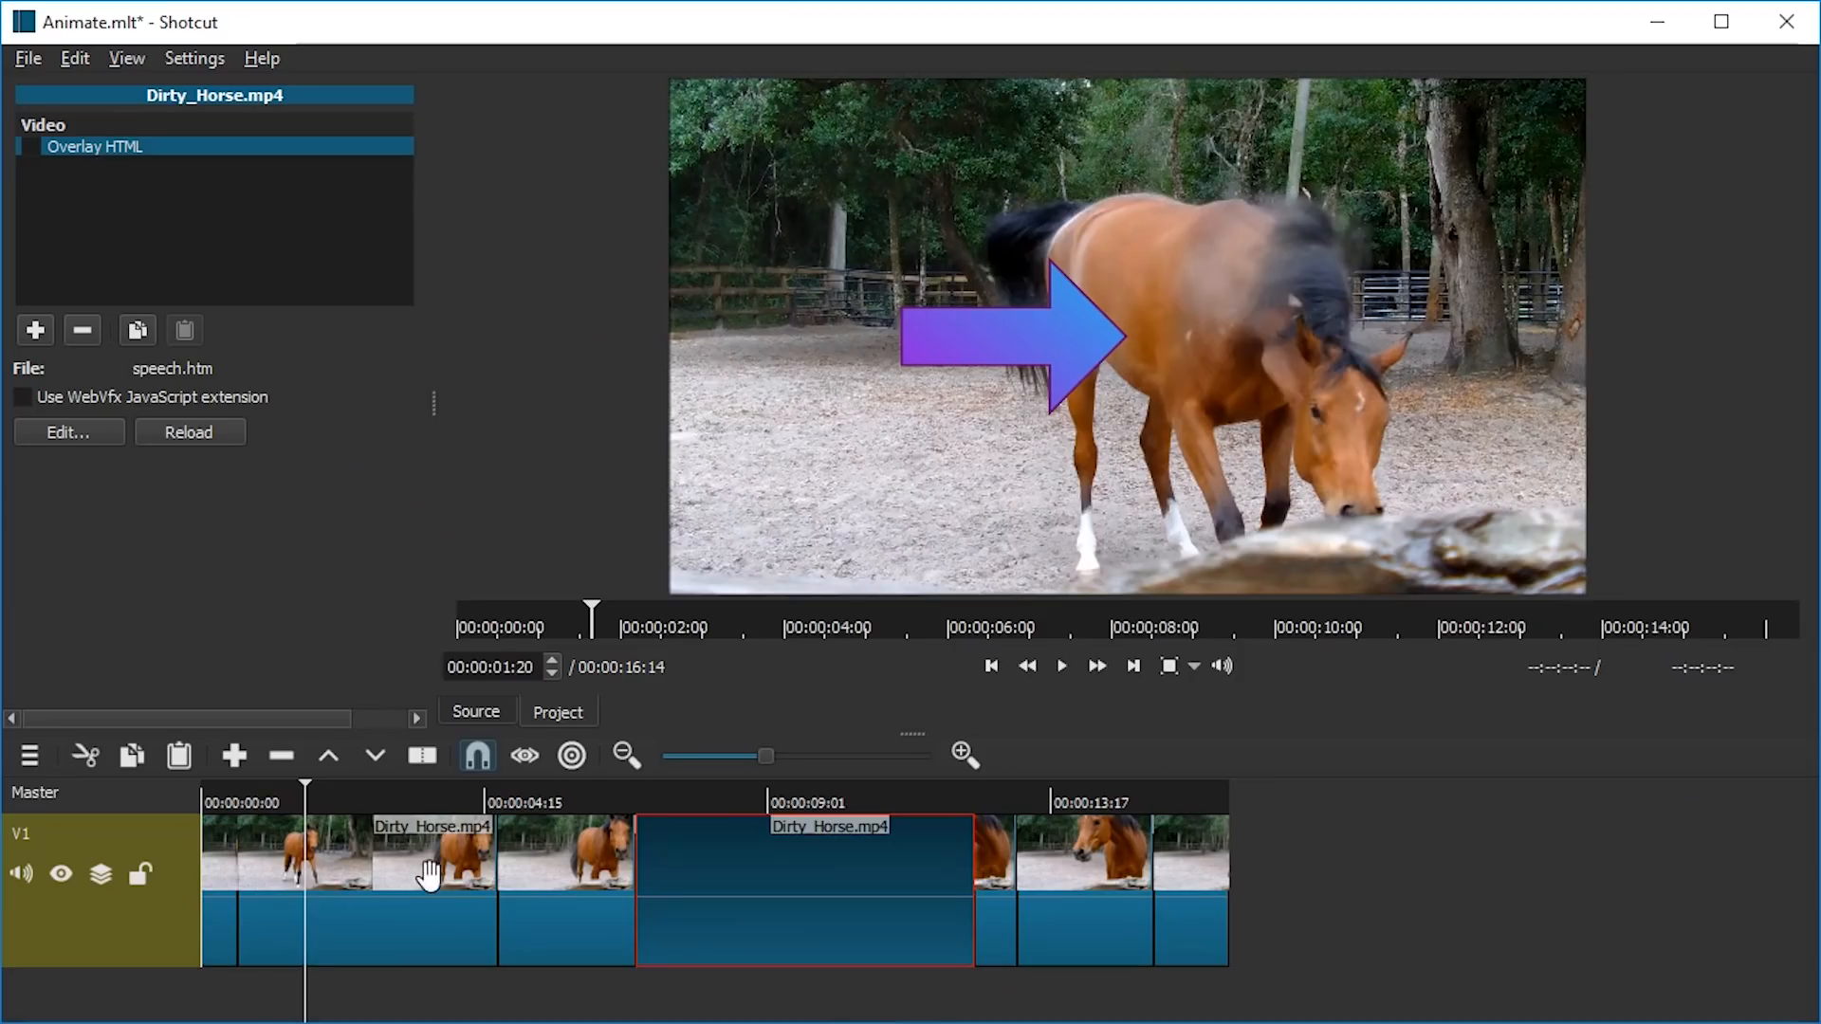
{"action": "key", "text": "space"}
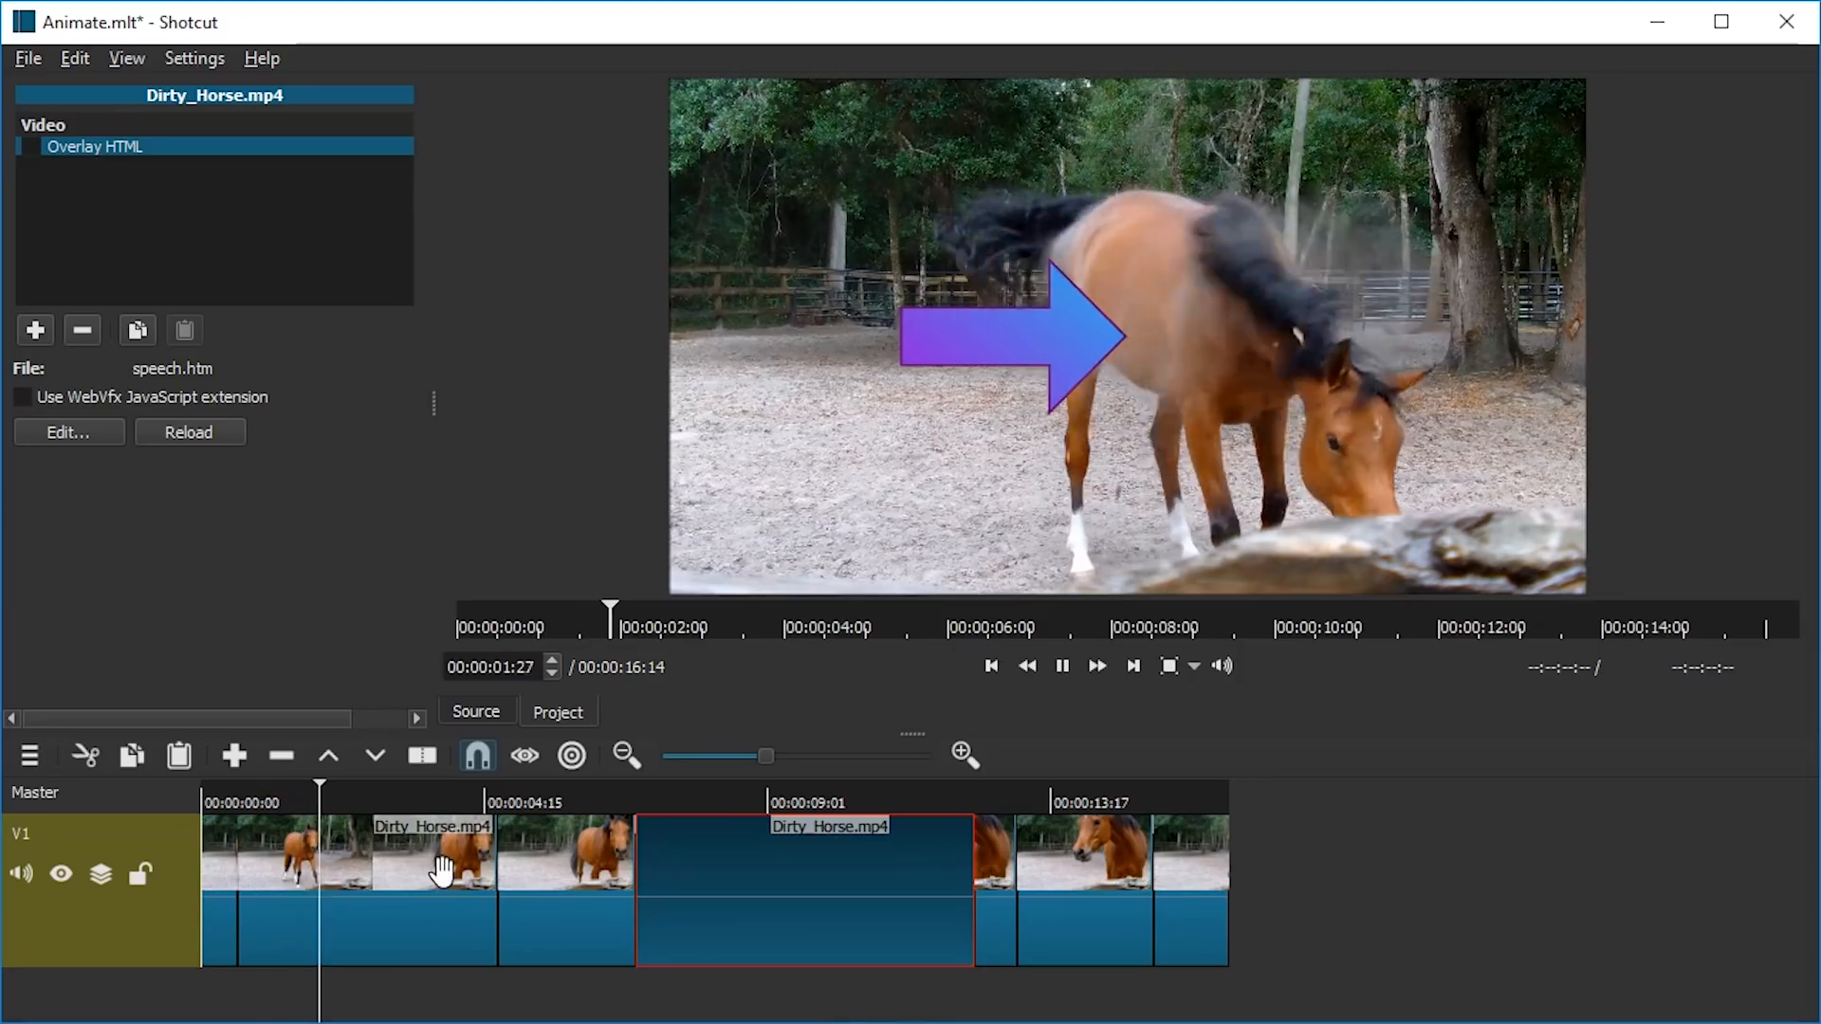